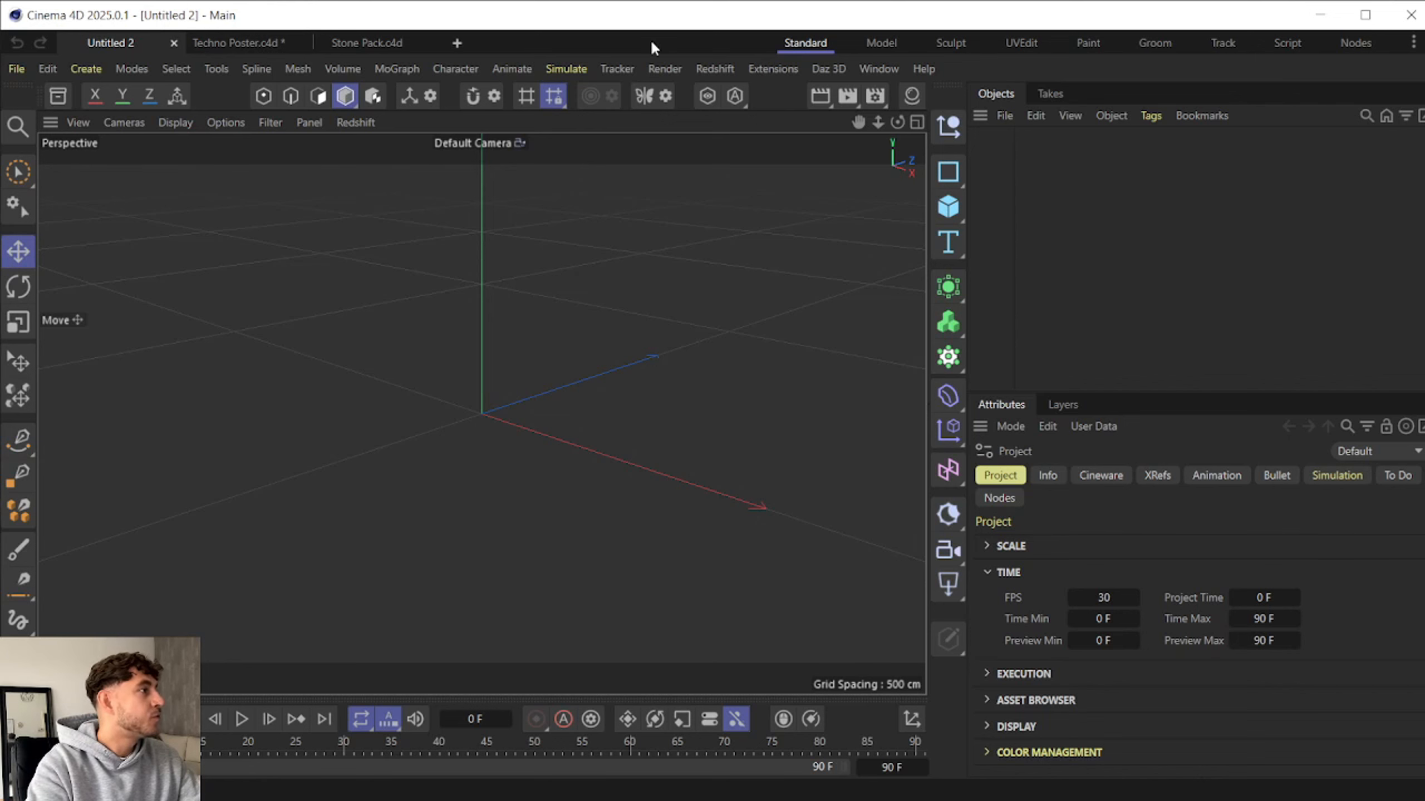
# - Open the Stone Pack.c4d project and hide the smaller stone, Default.1, in both the viewport and the render
pyautogui.click(383, 41)
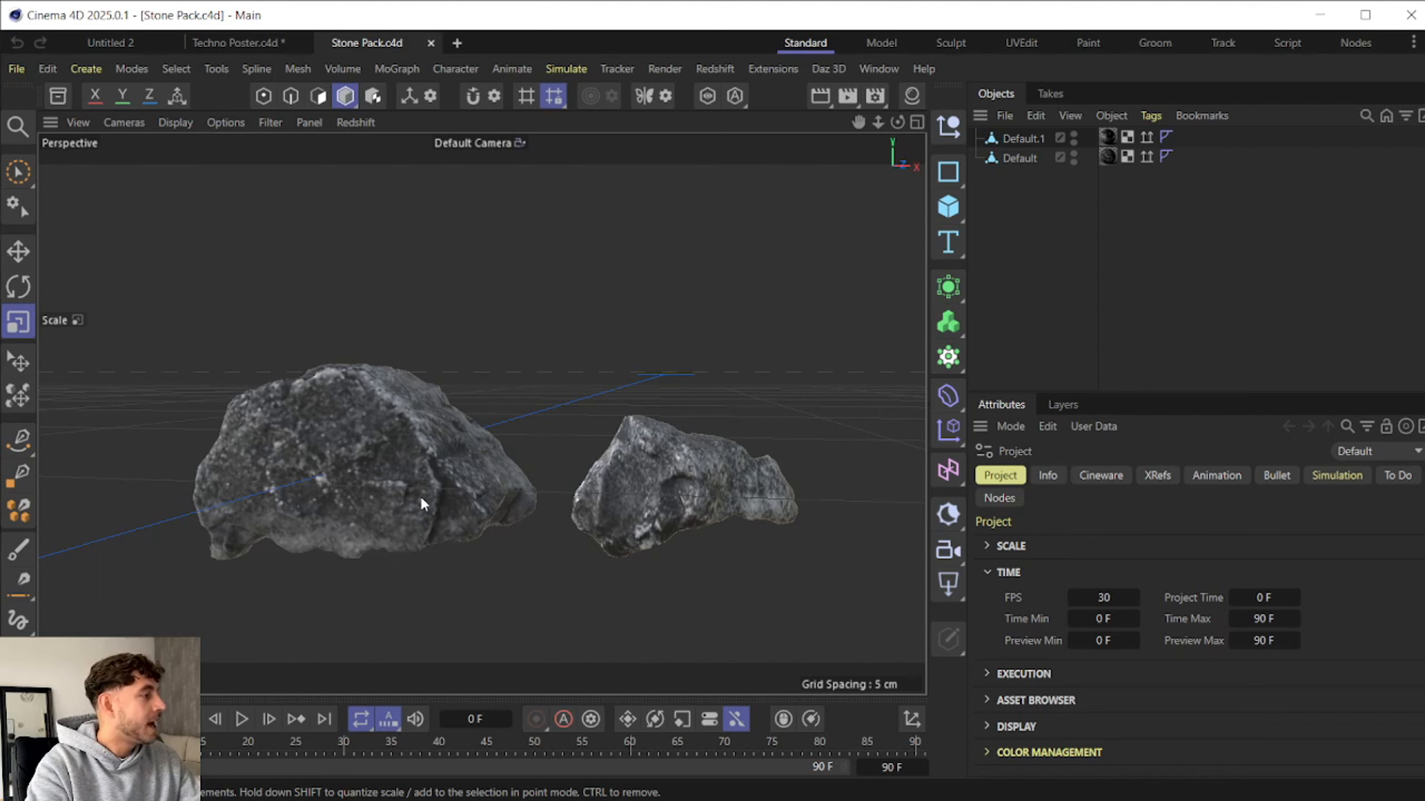
pyautogui.click(682, 467)
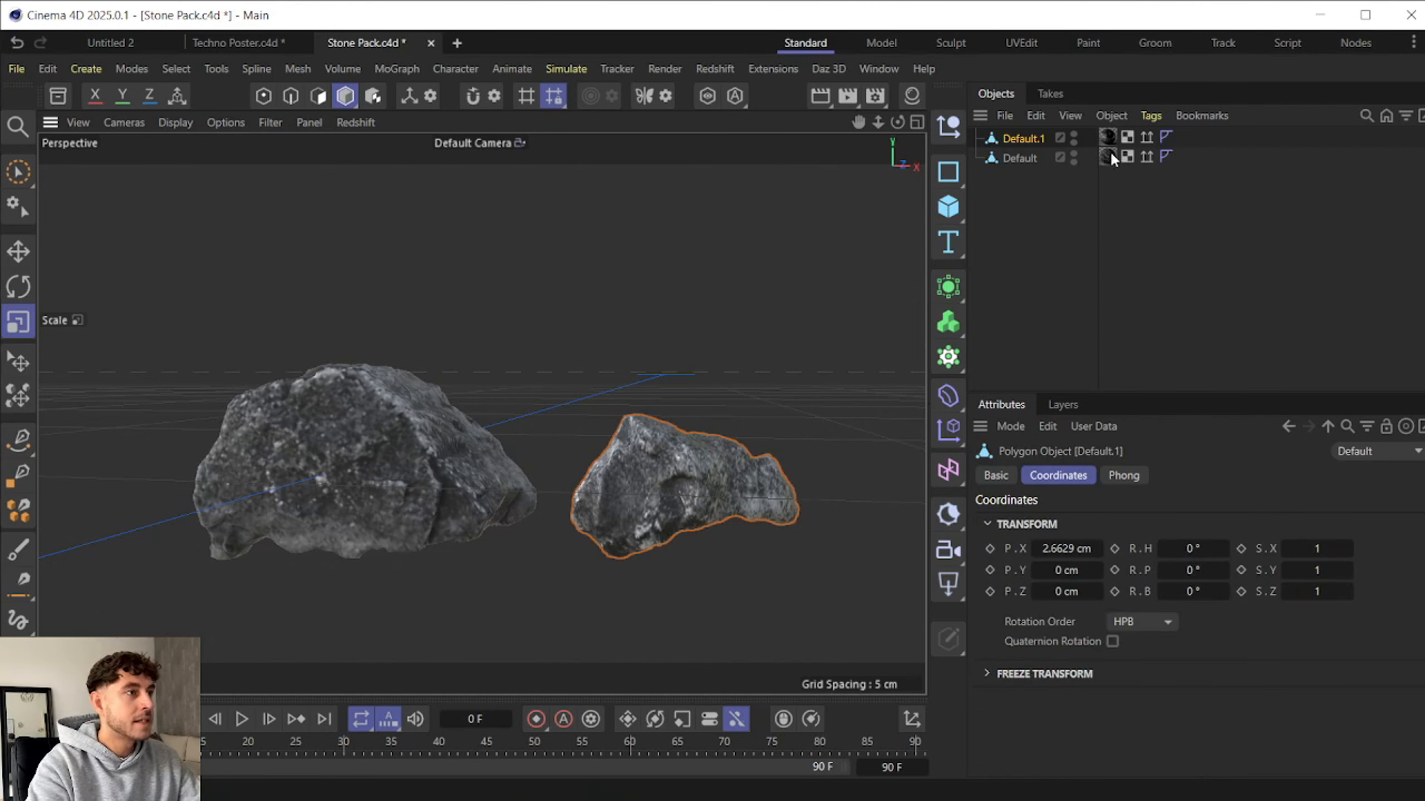
pyautogui.click(1073, 136)
pyautogui.click(1073, 136)
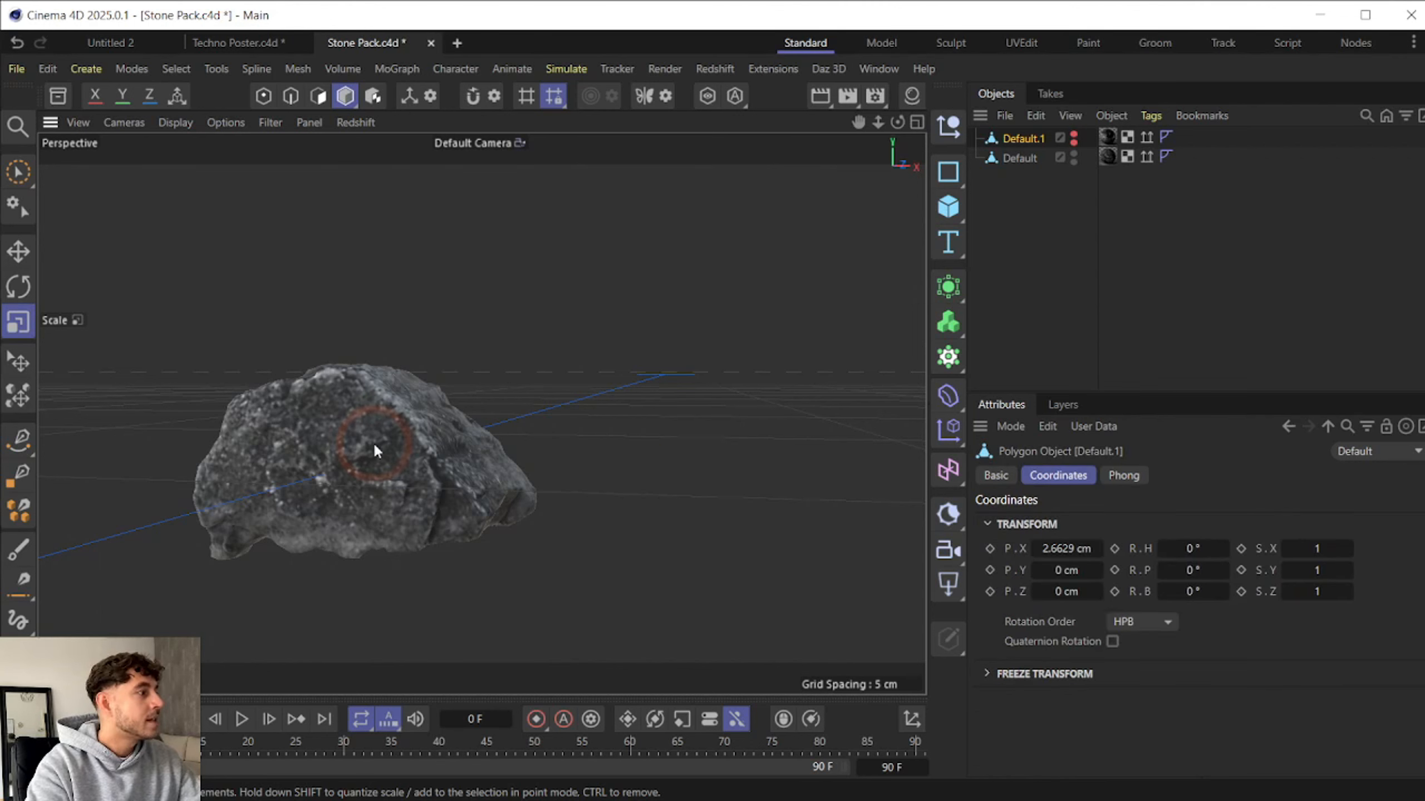
# - Select the larger stone, Default, and move its object axis from the world origin to the middle of the mesh
pyautogui.click(375, 452)
pyautogui.scroll(-3, 469, 344)
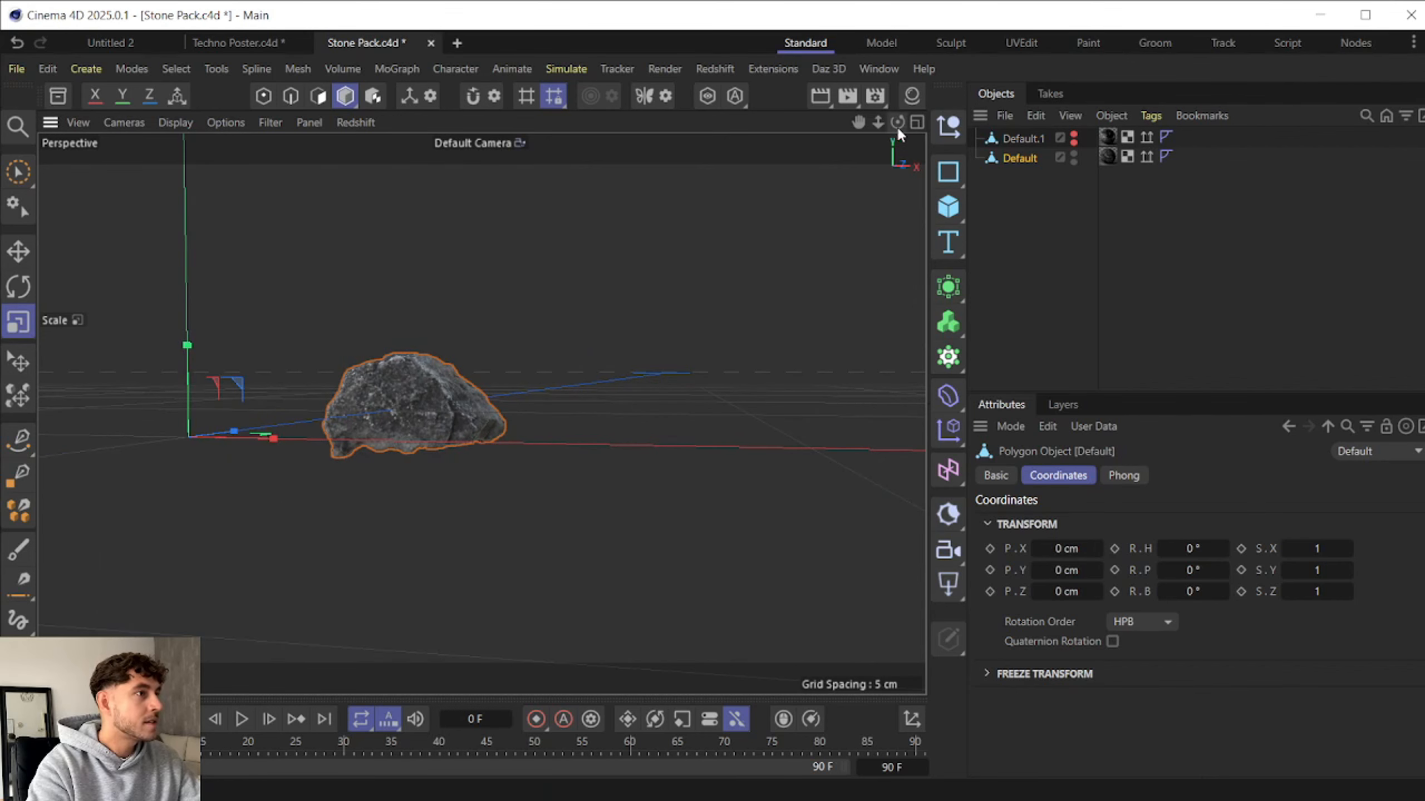
pyautogui.moveTo(898, 122); pyautogui.dragTo(920, 185)
pyautogui.click(20, 259)
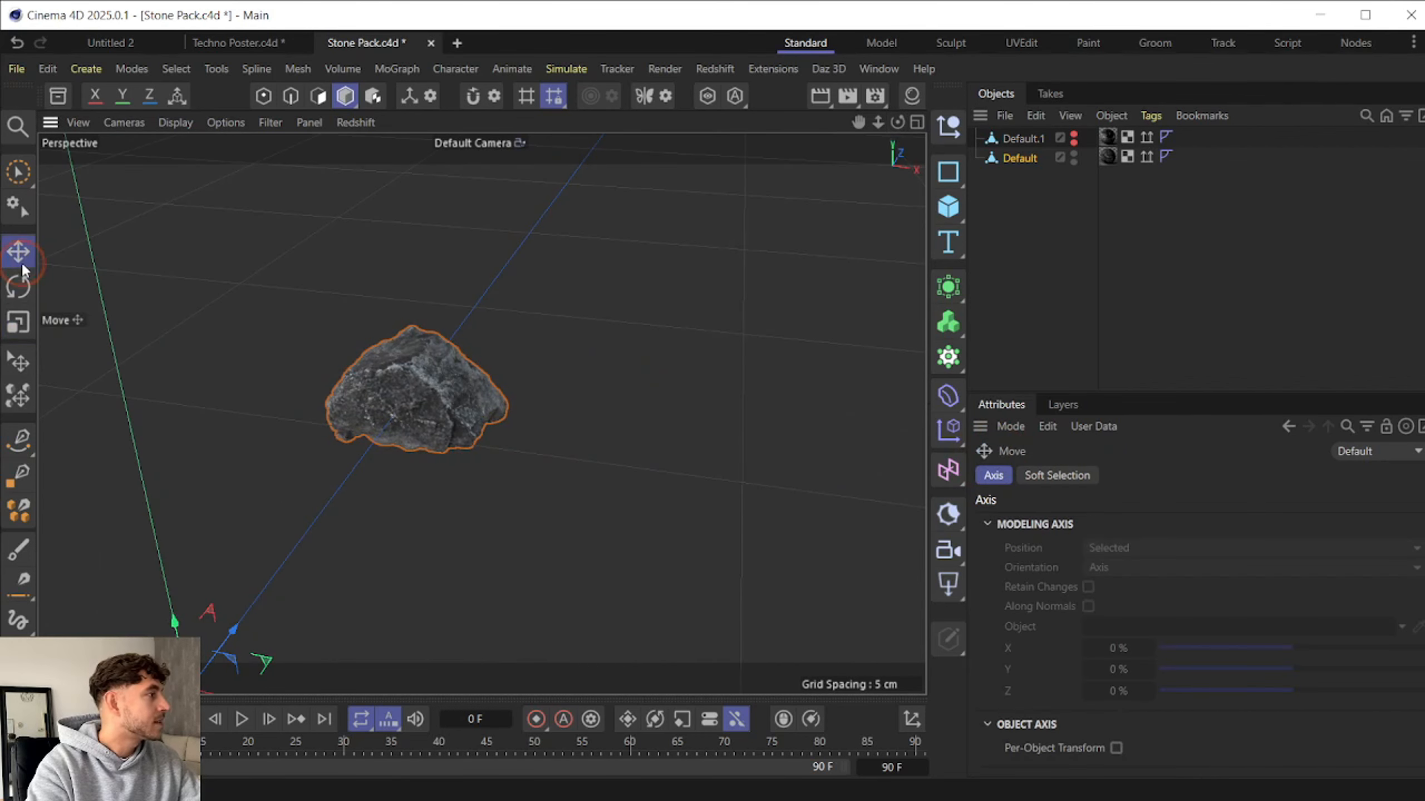
pyautogui.click(419, 366)
pyautogui.scroll(-2, 424, 379)
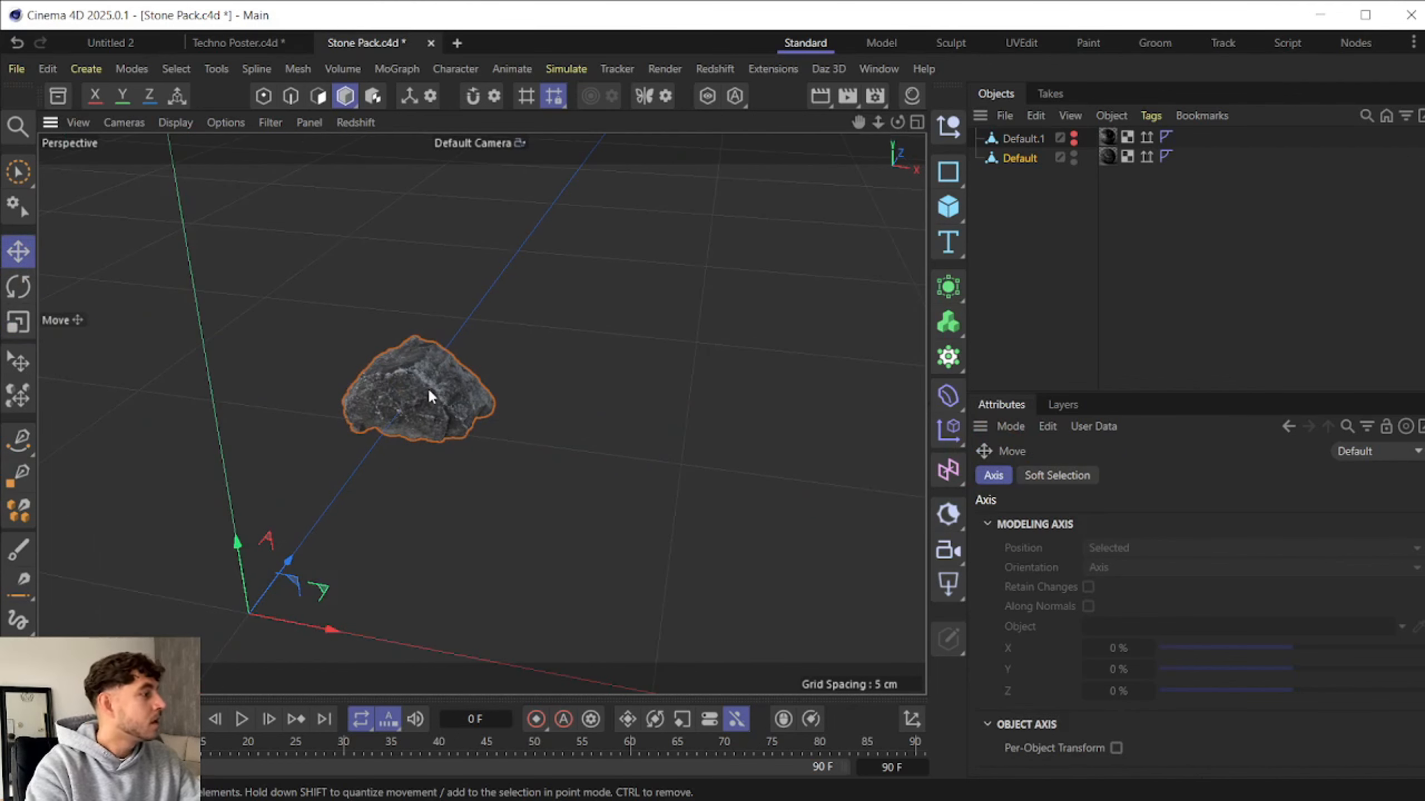
pyautogui.click(411, 93)
pyautogui.moveTo(292, 557); pyautogui.dragTo(920, 446)
pyautogui.moveTo(519, 331); pyautogui.dragTo(535, 330)
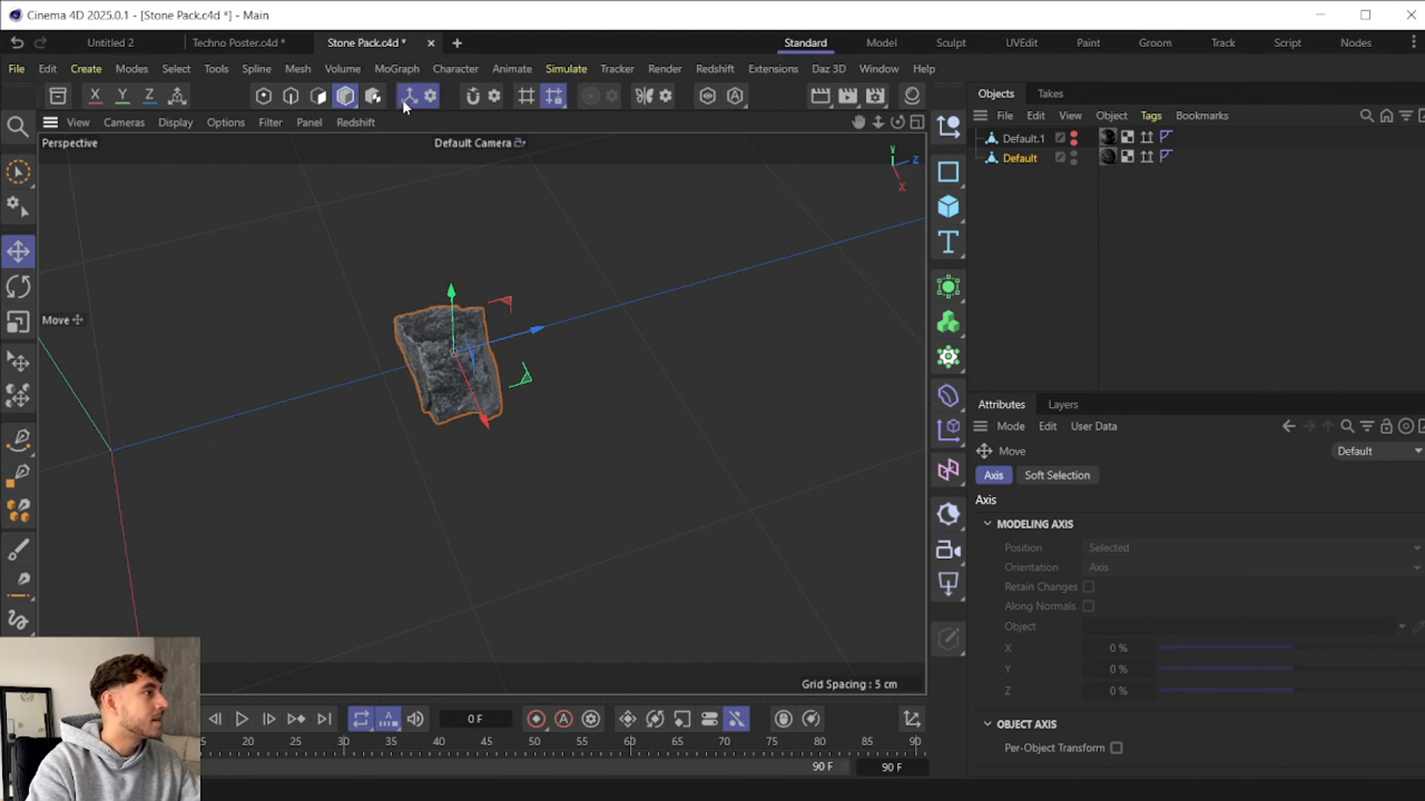
# - Place the larger stone at the world origin by setting its Z position to 0 cm
pyautogui.click(1028, 157)
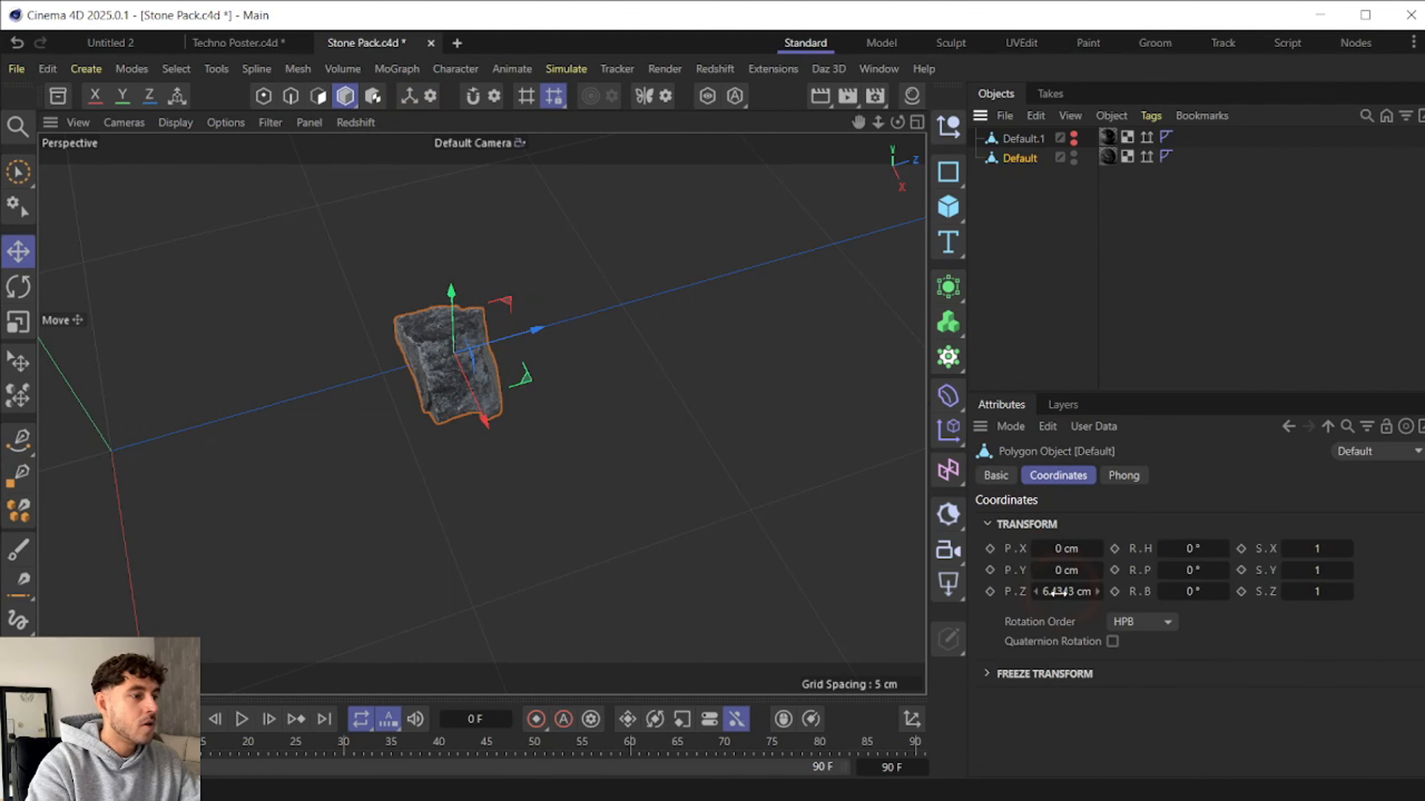
pyautogui.doubleClick(1066, 591)
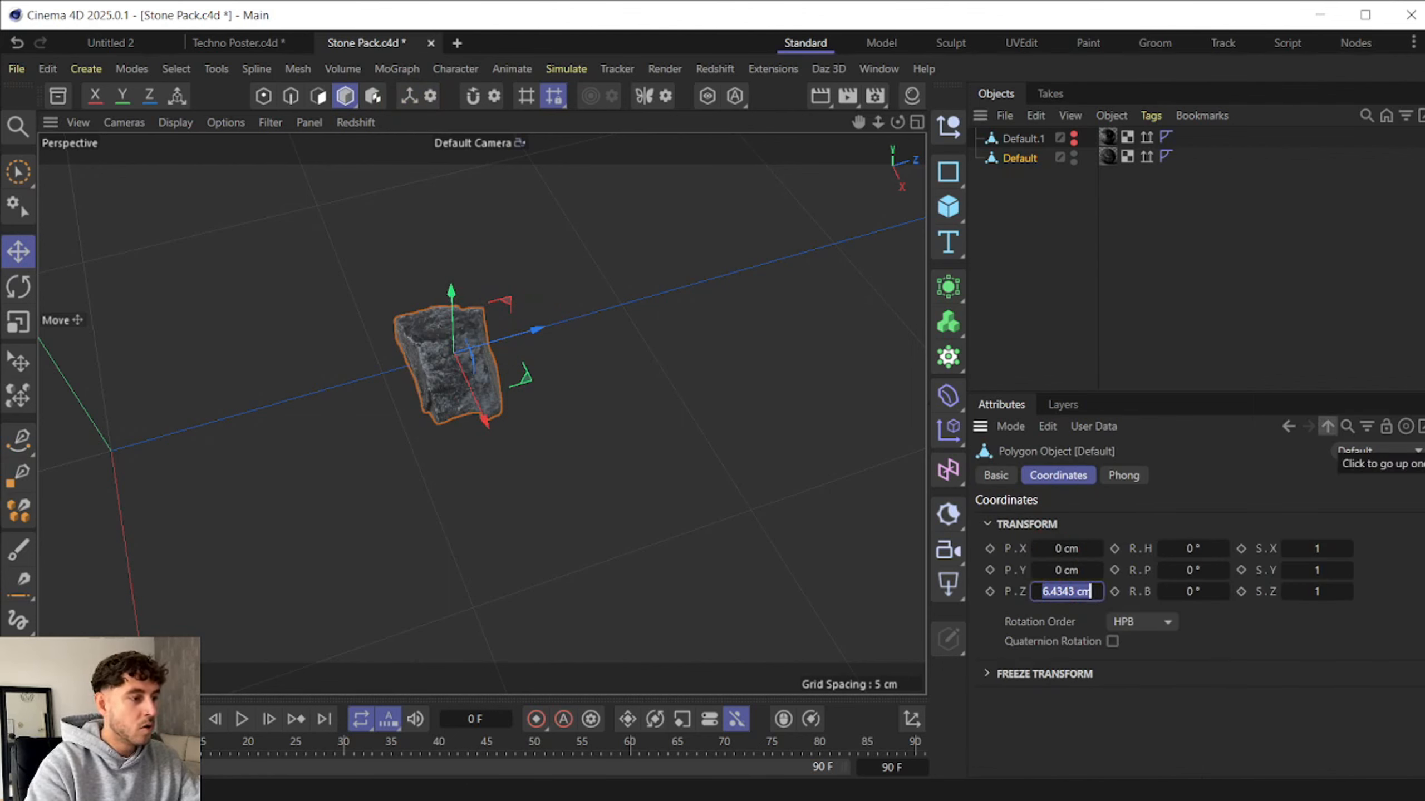
pyautogui.write('0')
pyautogui.press('Return')
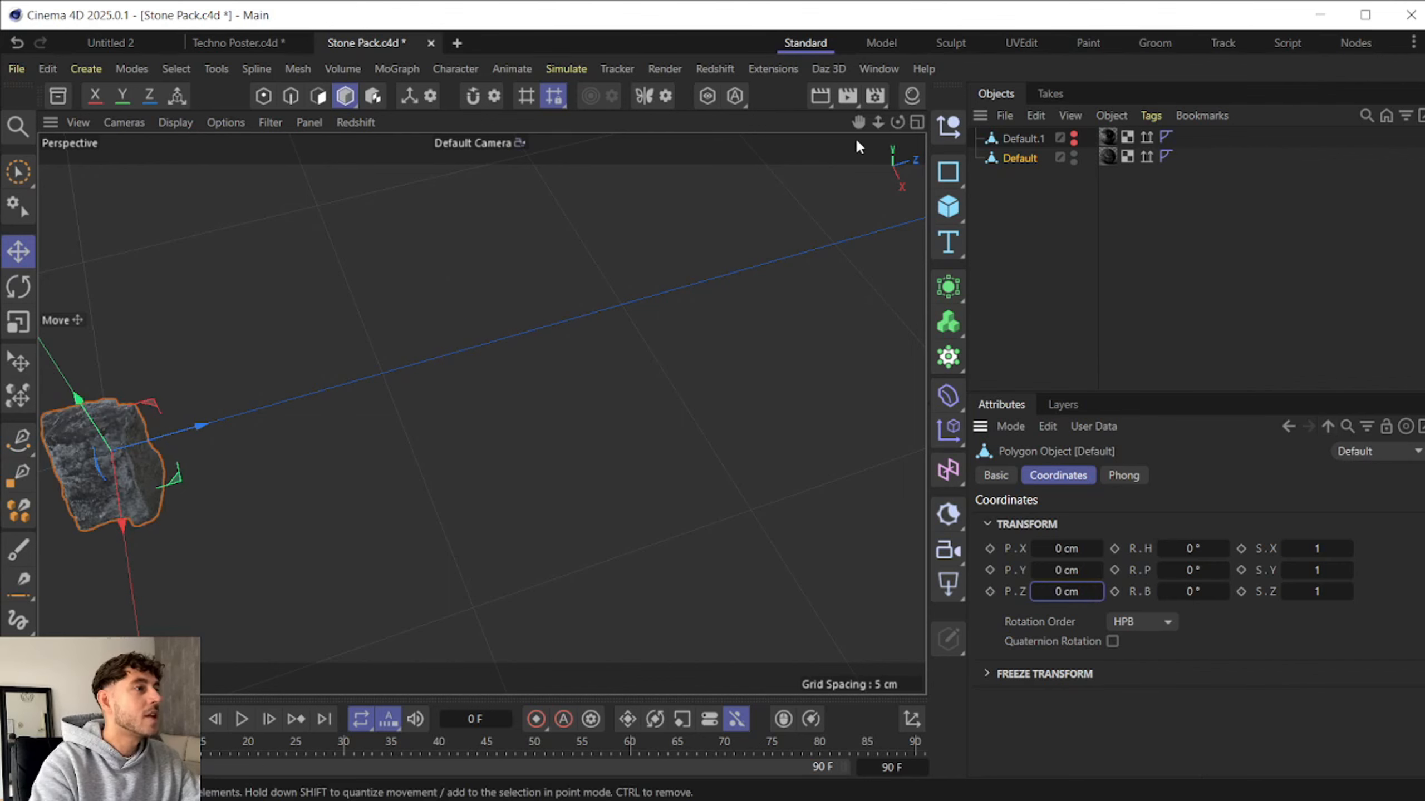
# - Set the larger stone's bank rotation (R.B) to 145°
pyautogui.moveTo(897, 122); pyautogui.dragTo(1189, 270)
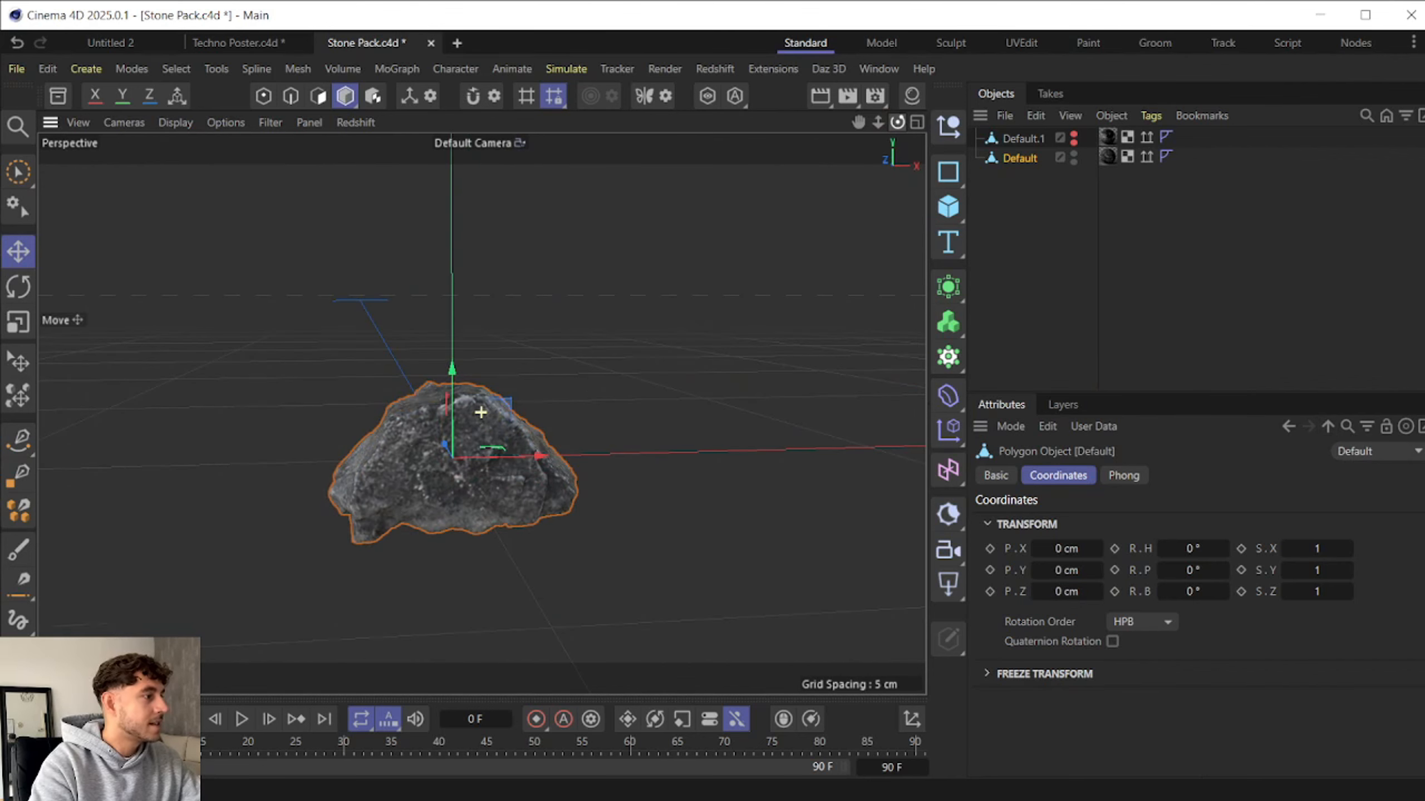
pyautogui.scroll(-2, 712, 274)
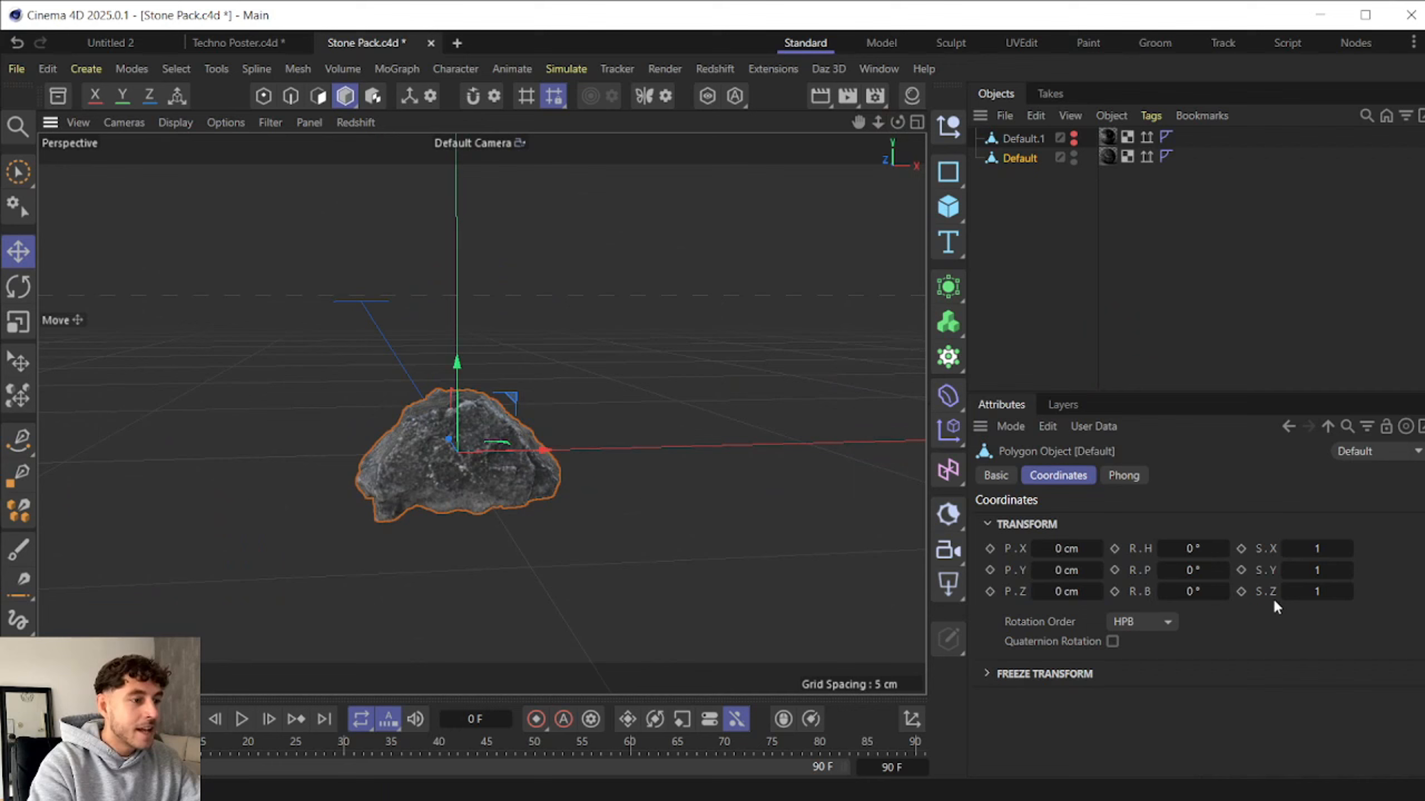
pyautogui.click(1191, 590)
pyautogui.write('145')
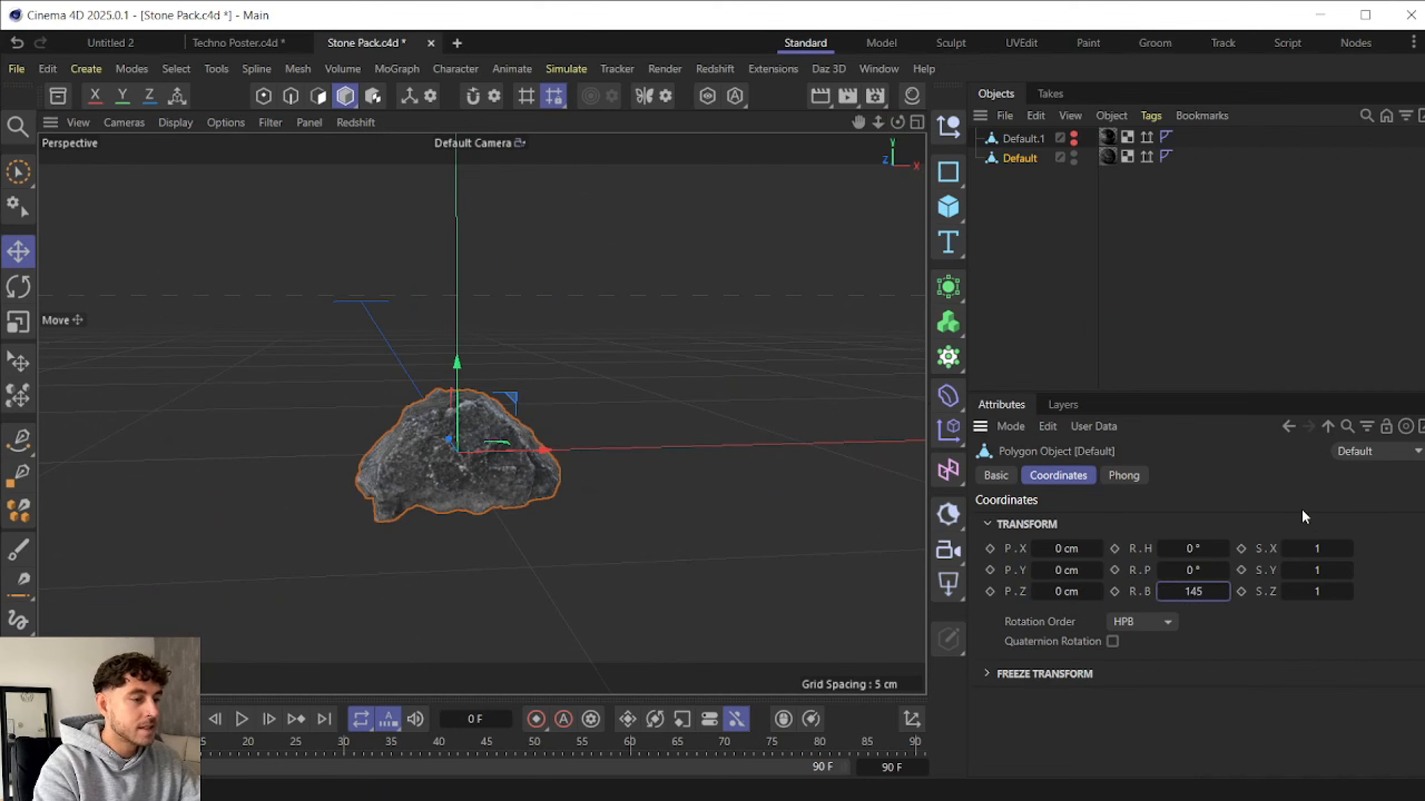
pyautogui.press('Return')
# - Compare the stone with the Bild.png reference image and set its heading rotation (R.H) to 180°
pyautogui.keyDown('alt'); pyautogui.moveTo(830, 342); pyautogui.dragTo(670, 283); pyautogui.keyUp('alt')
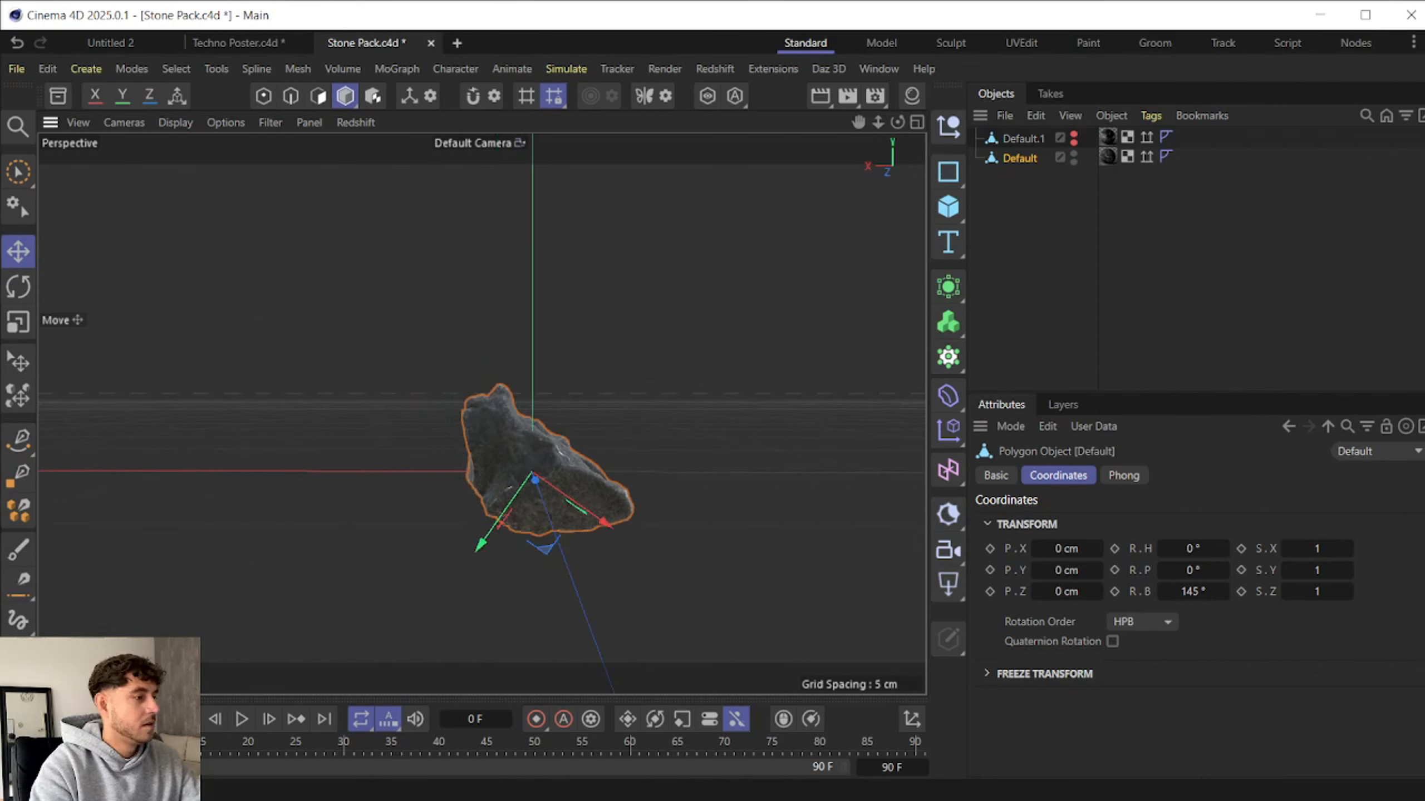
pyautogui.click(1124, 758)
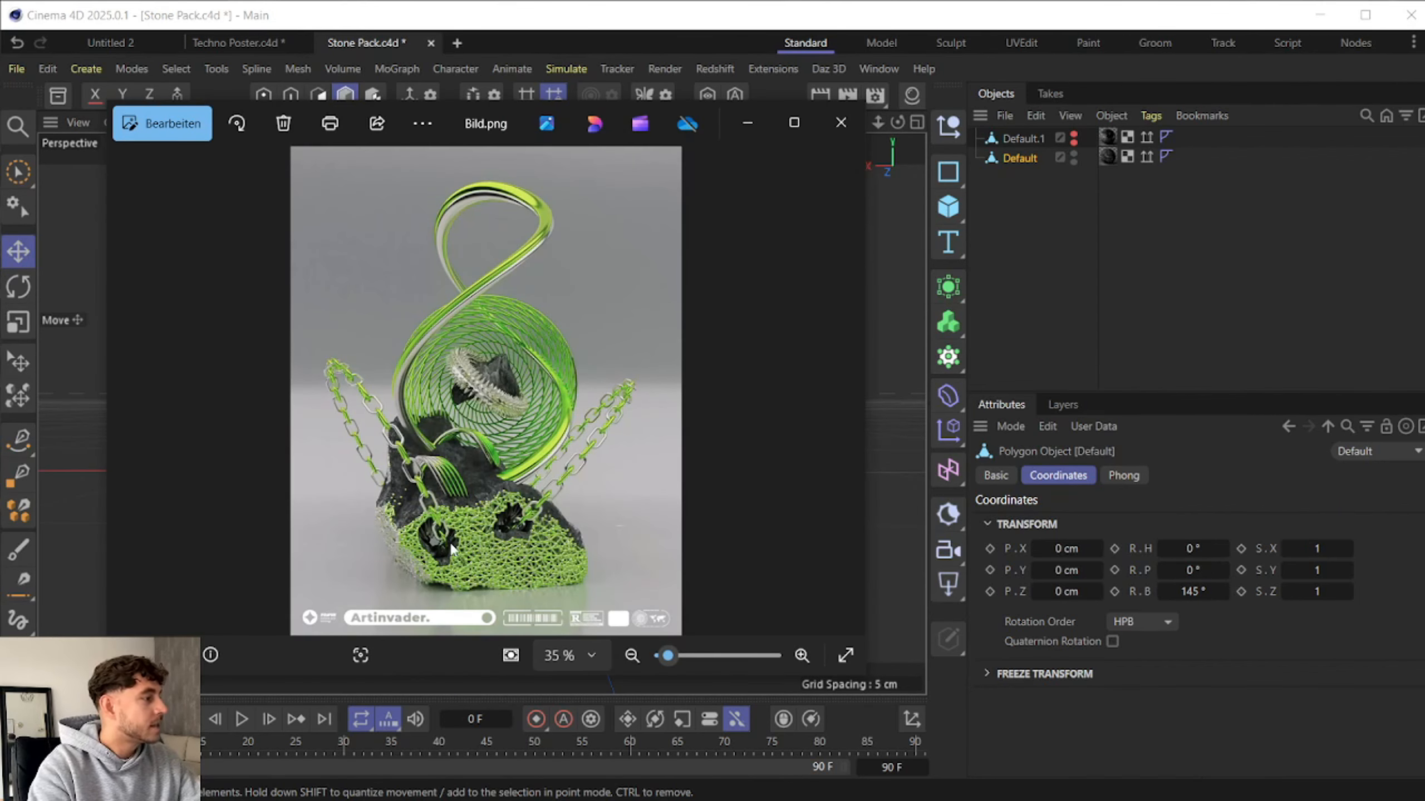
pyautogui.click(752, 118)
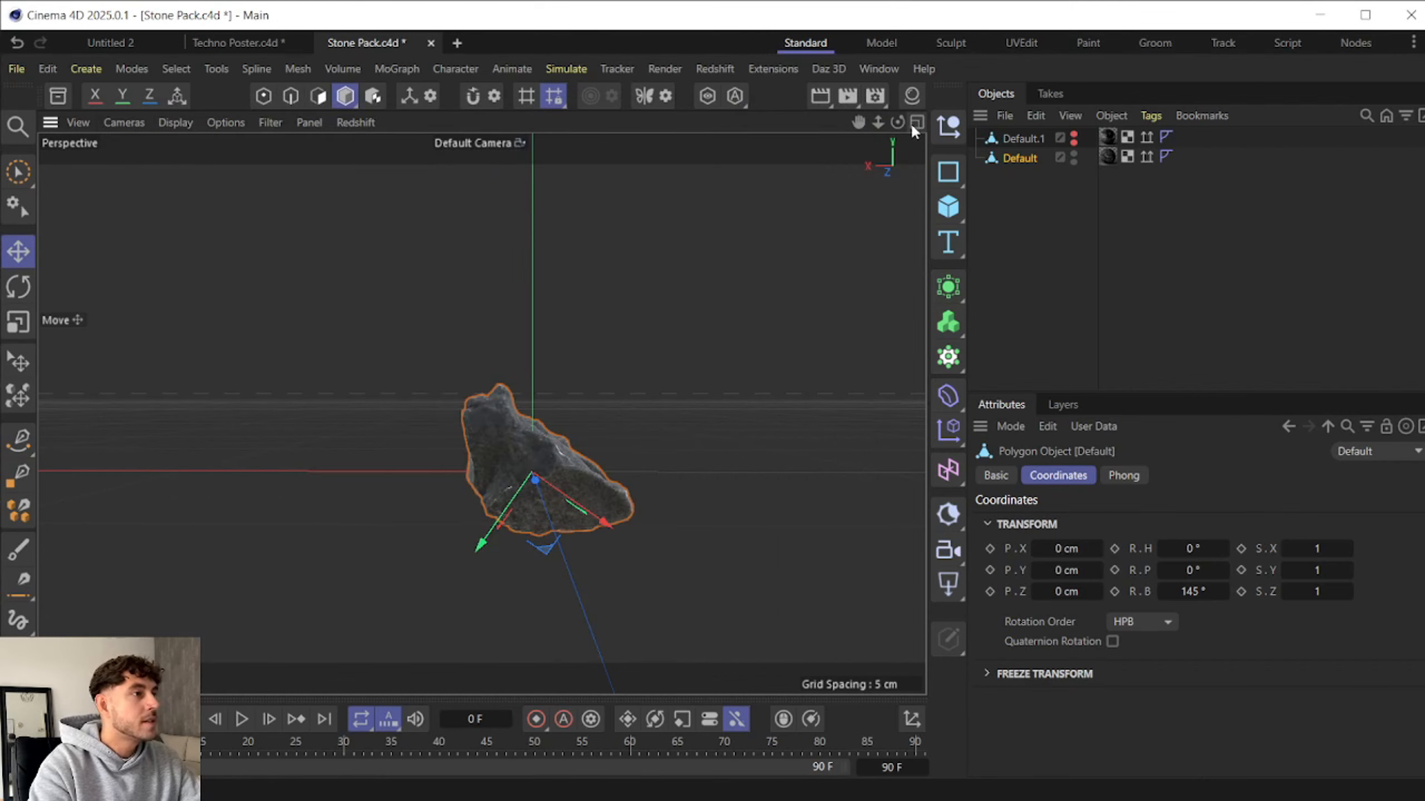
pyautogui.click(915, 122)
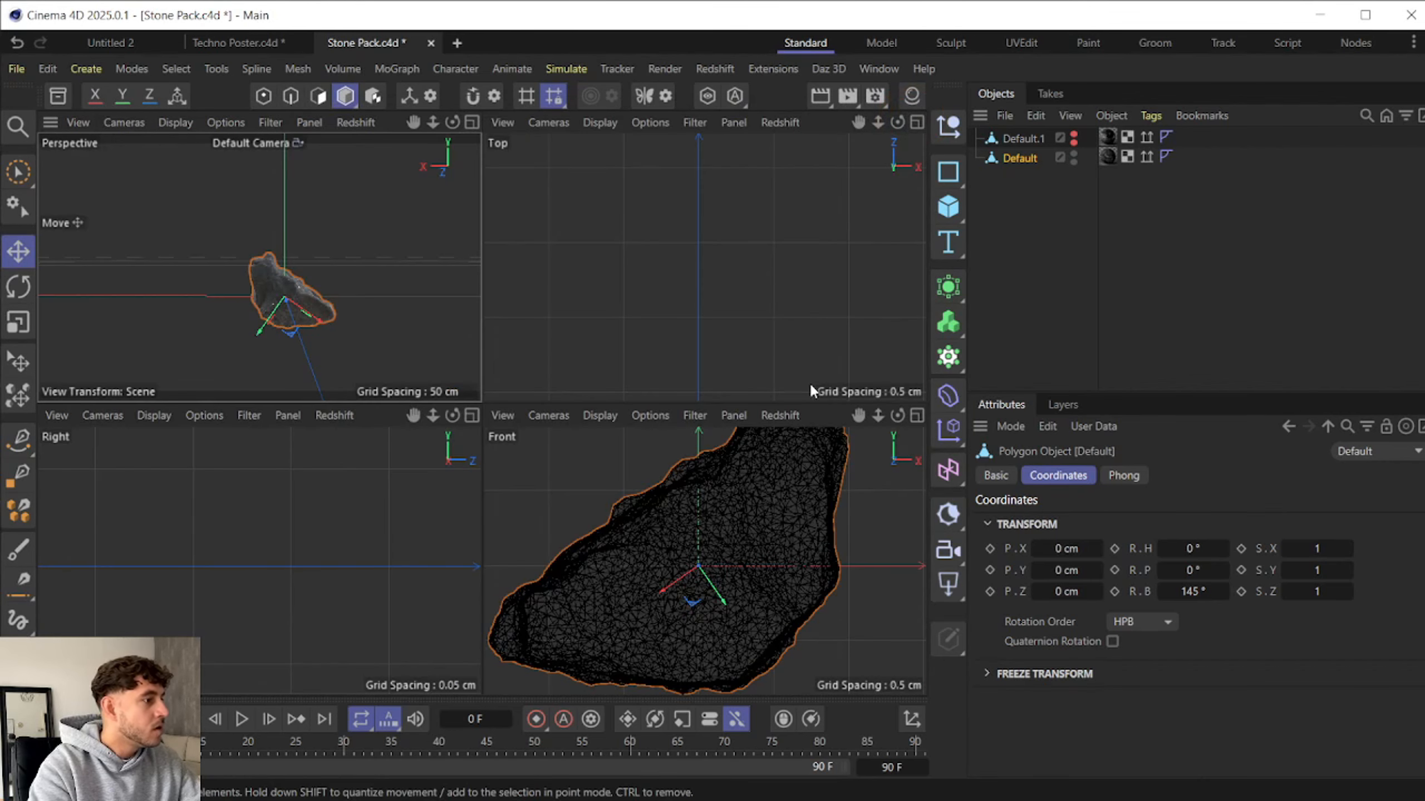
pyautogui.hotkey('ctrl', 'z')
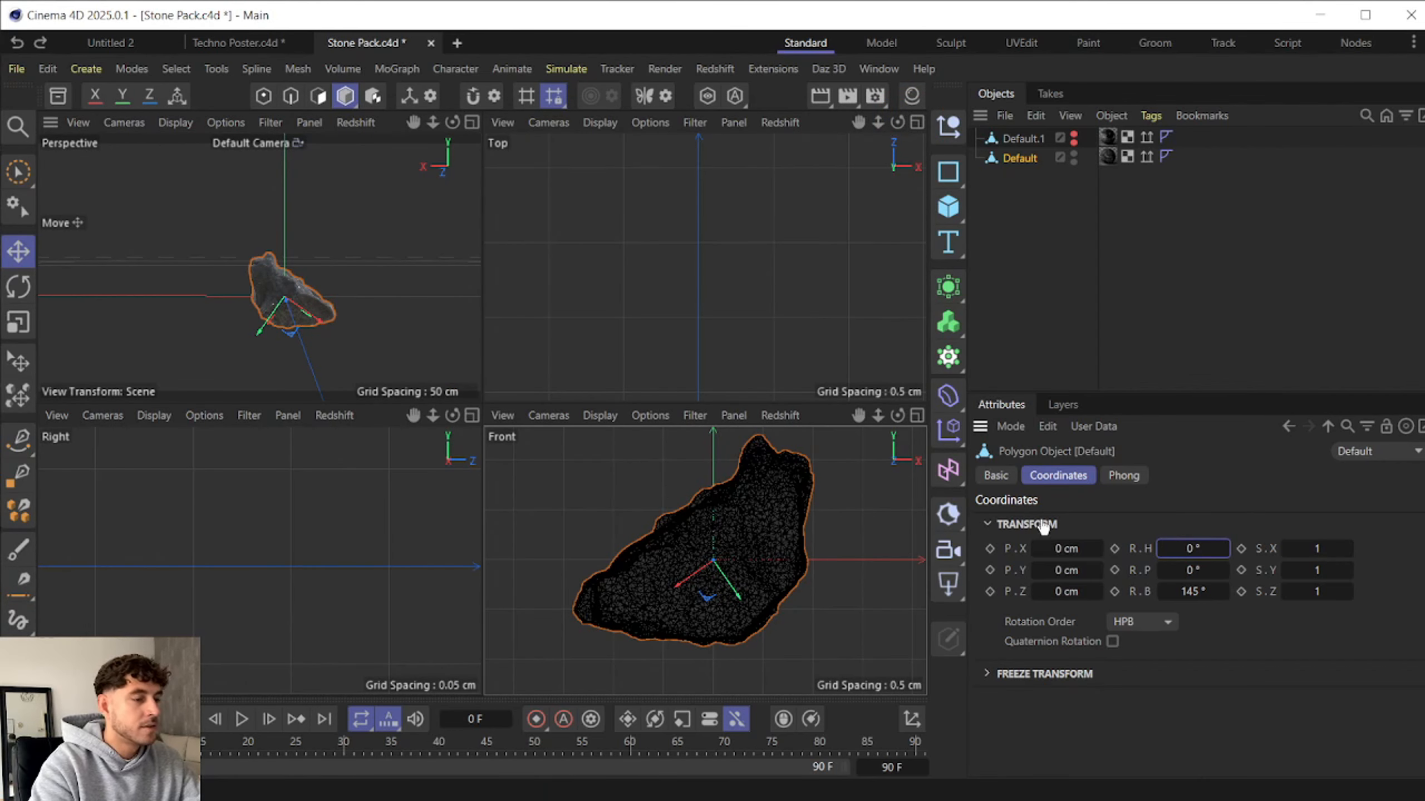
pyautogui.click(1171, 545)
pyautogui.write('180')
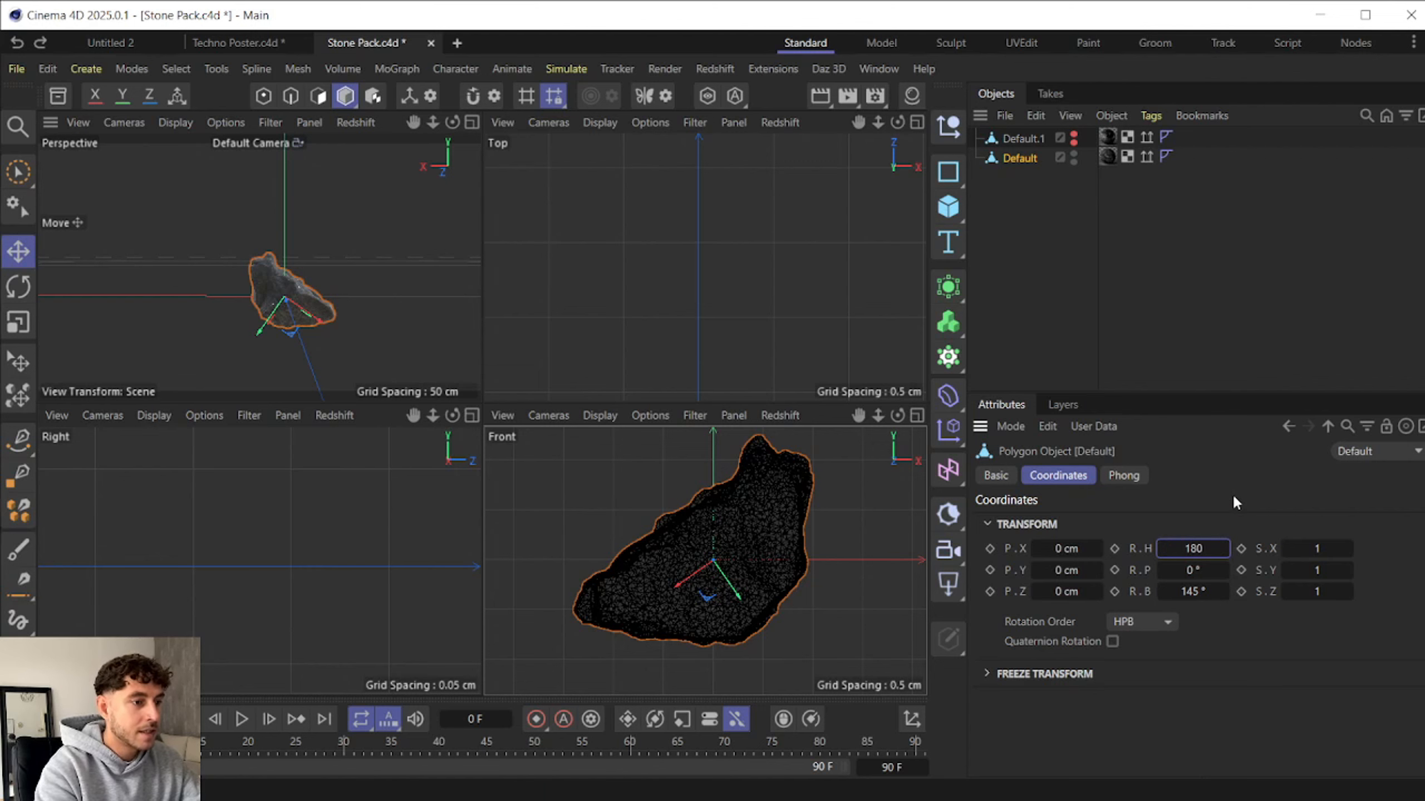
pyautogui.press('Return')
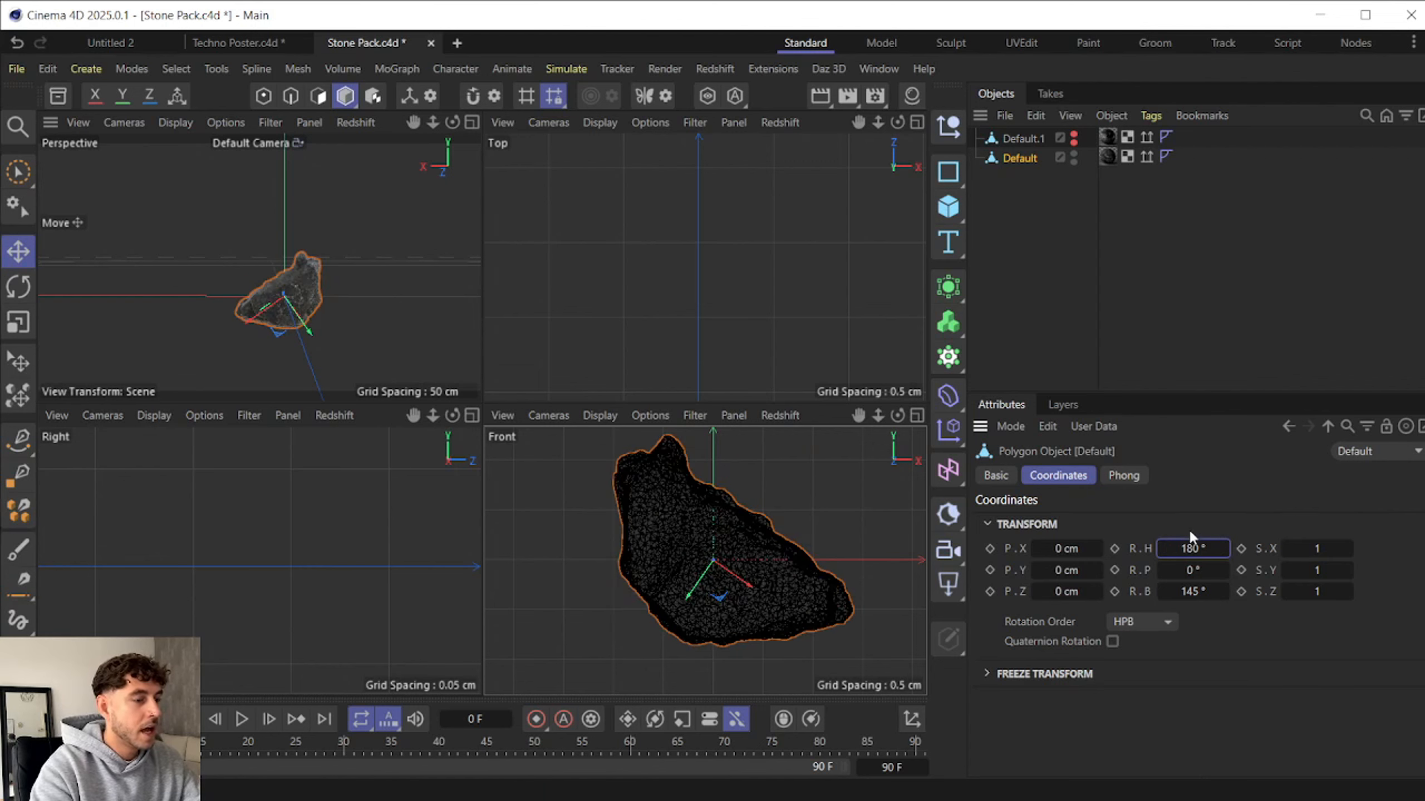
# - In the Front view, lasso-select two separate patches of points near the stone's lower edge and delete them to open two eye-like holes
pyautogui.click(916, 415)
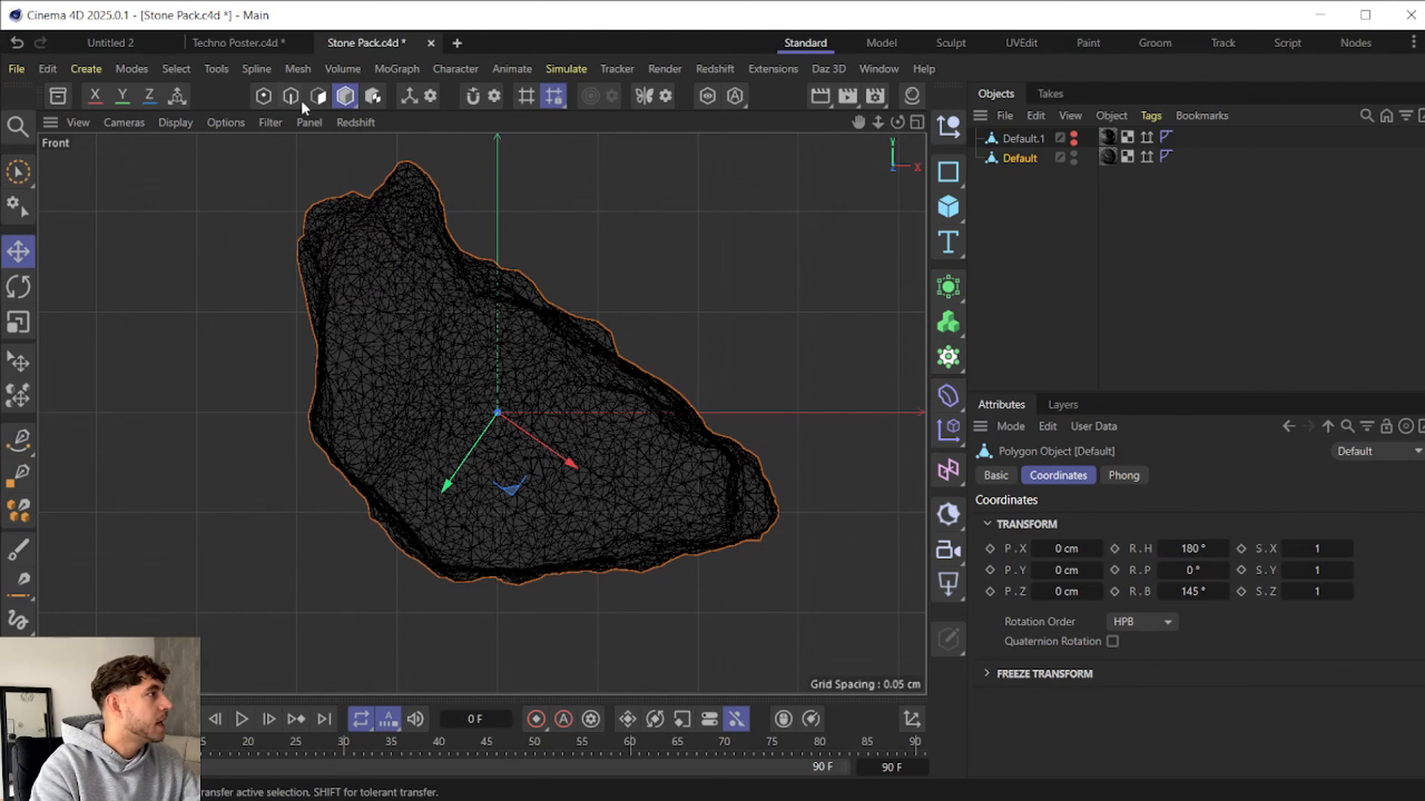
pyautogui.click(263, 96)
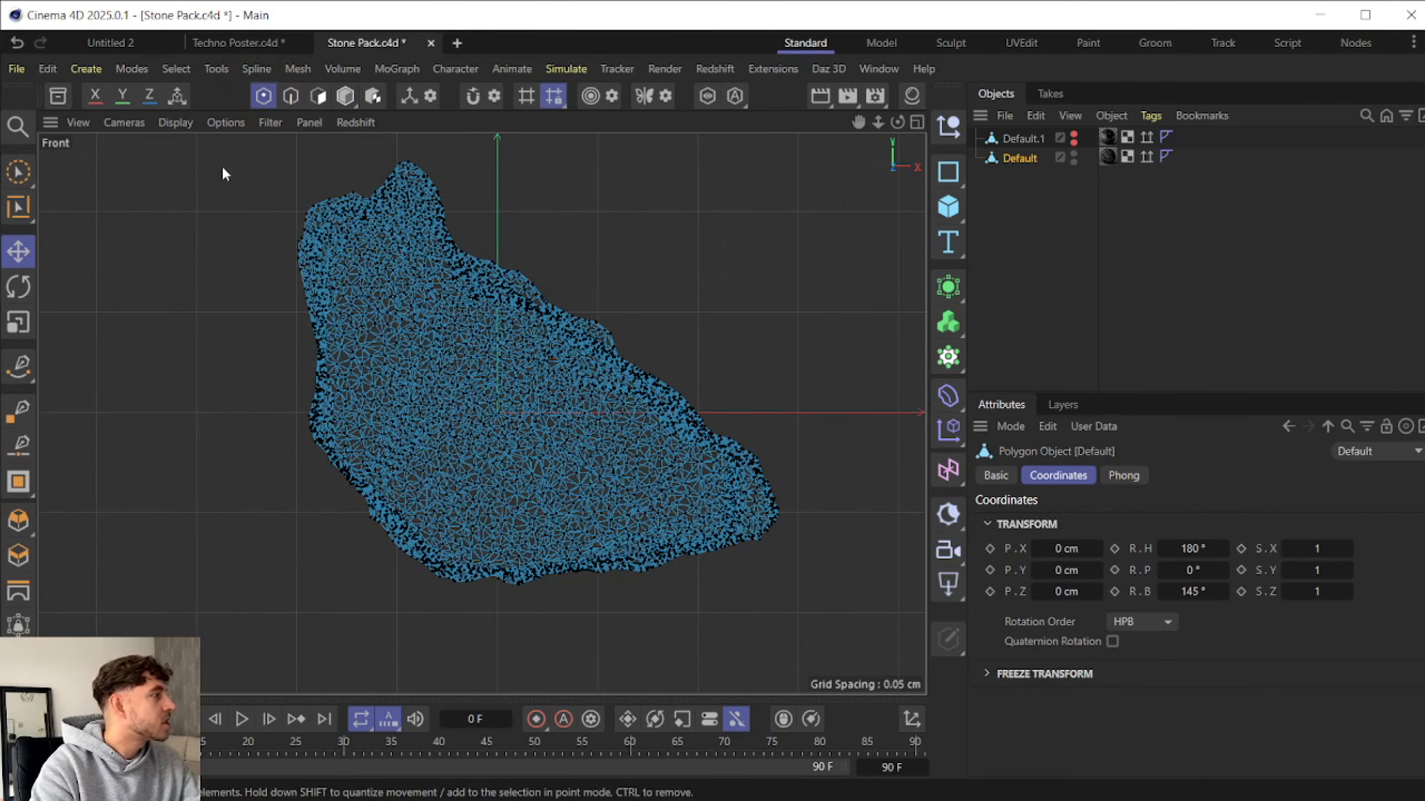
pyautogui.click(22, 170)
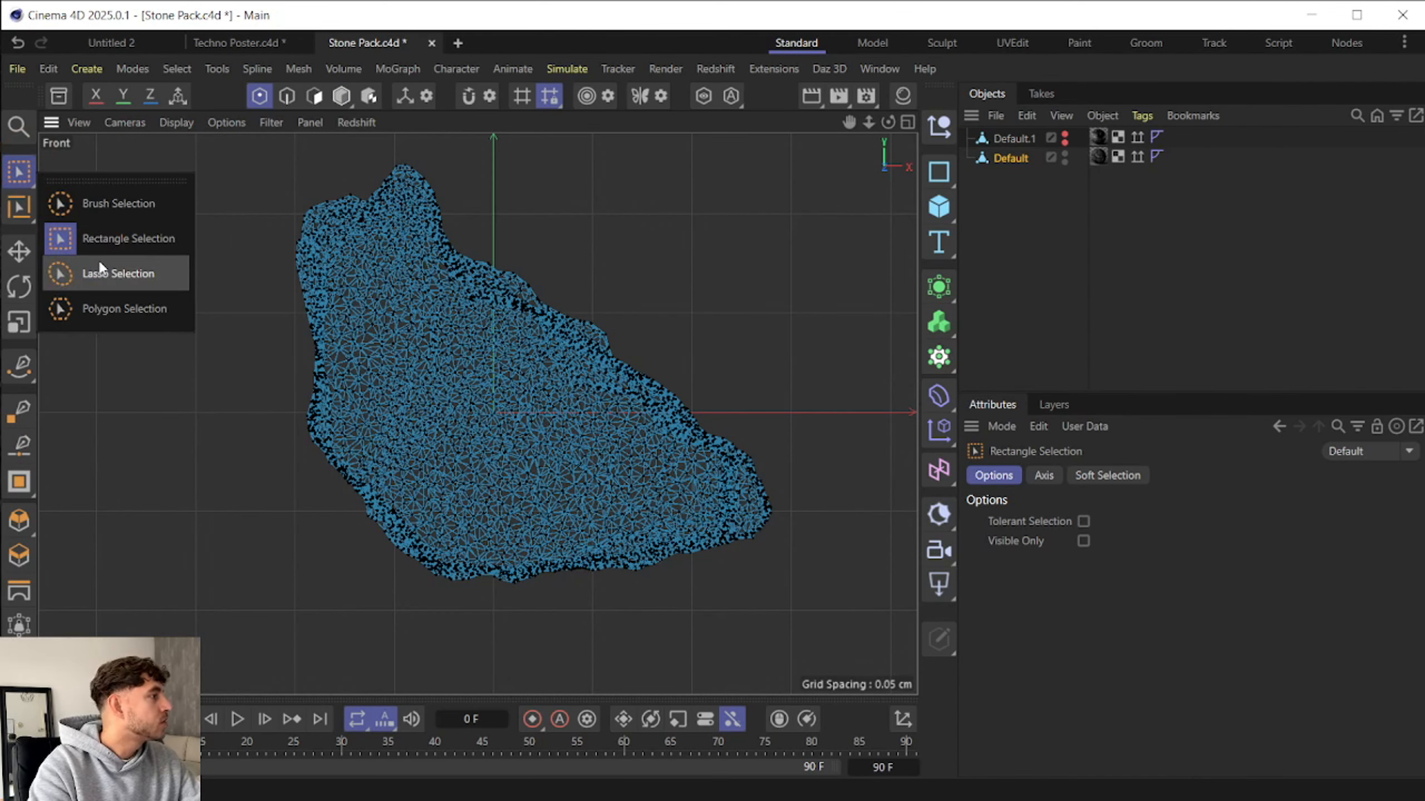
pyautogui.click(99, 270)
pyautogui.moveTo(424, 467)
pyautogui.mouseDown()
pyautogui.moveTo(418, 505)
pyautogui.moveTo(470, 491)
pyautogui.moveTo(437, 456)
pyautogui.mouseUp()
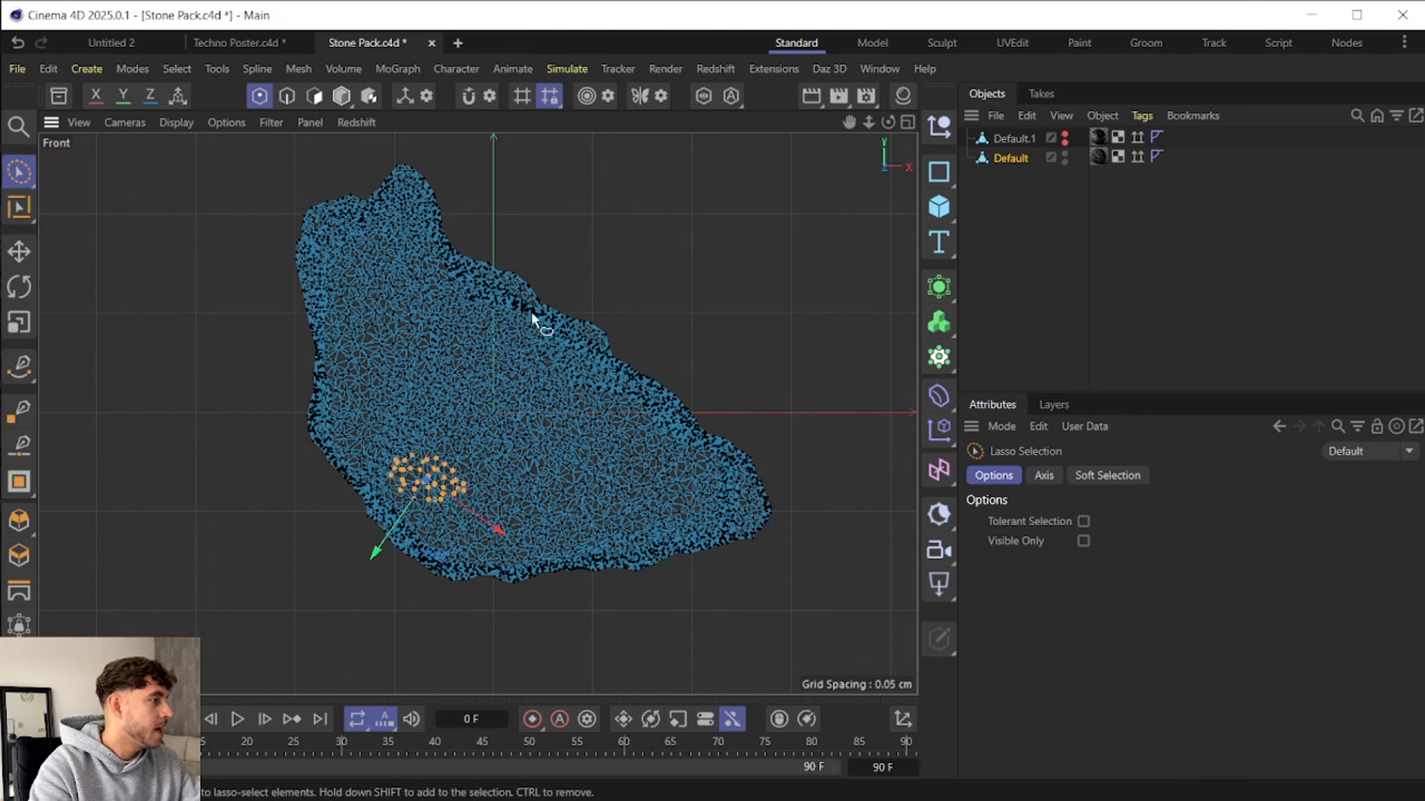
pyautogui.press('Delete')
pyautogui.moveTo(595, 483)
pyautogui.mouseDown()
pyautogui.moveTo(553, 496)
pyautogui.moveTo(578, 539)
pyautogui.moveTo(631, 513)
pyautogui.moveTo(598, 484)
pyautogui.mouseUp()
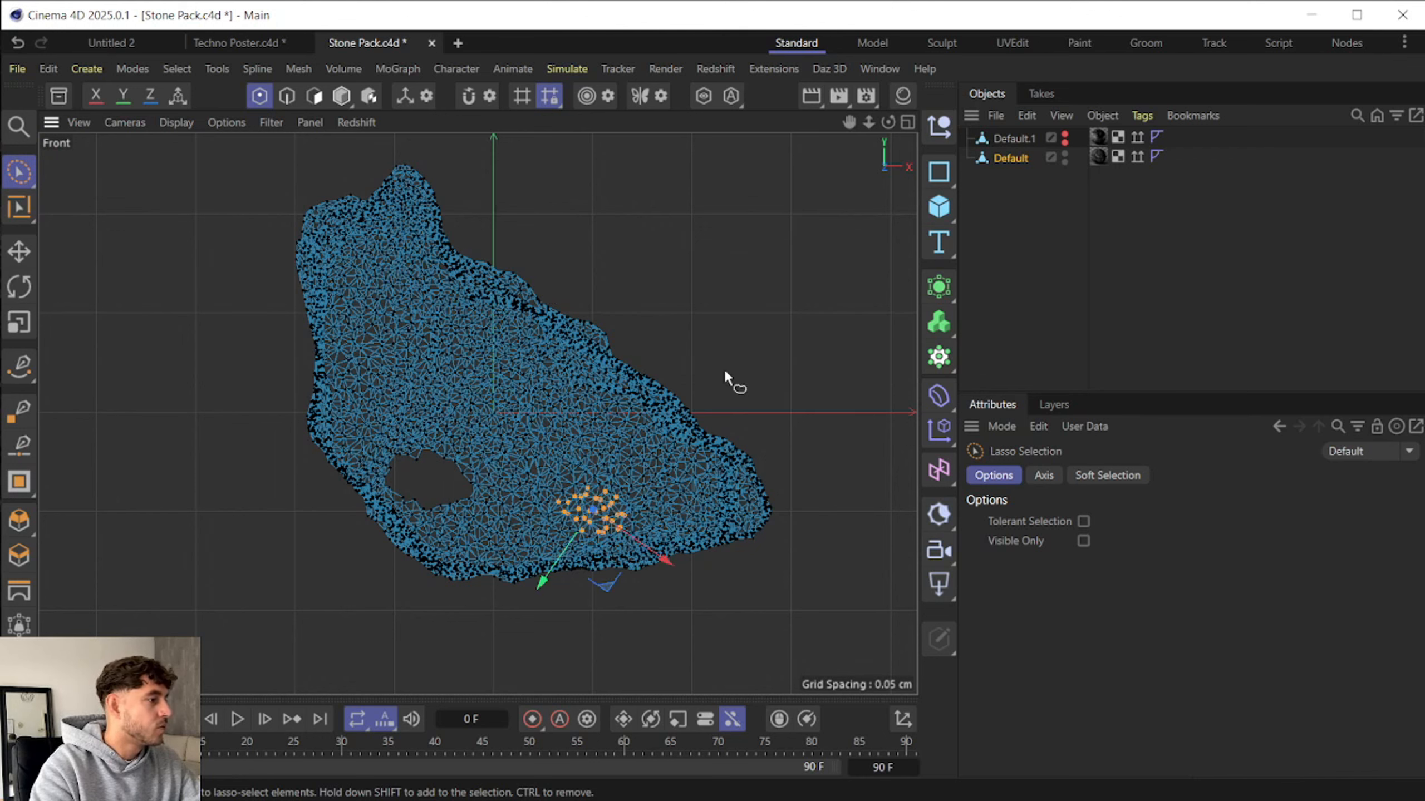
pyautogui.press('Delete')
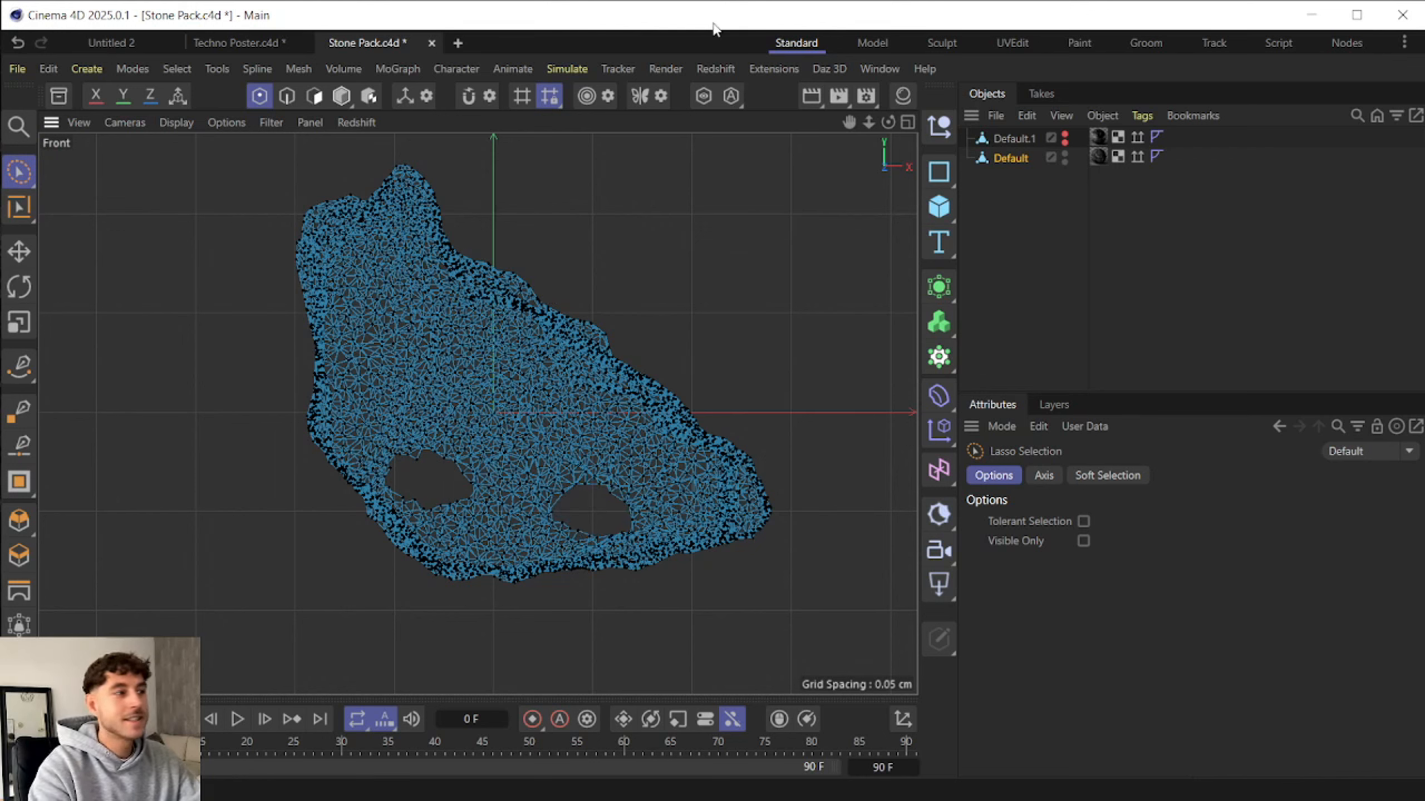
# - Loop-select the border edges of both holes, extrude them into the stone's interior, and return to model mode with the stone selected
pyautogui.click(908, 122)
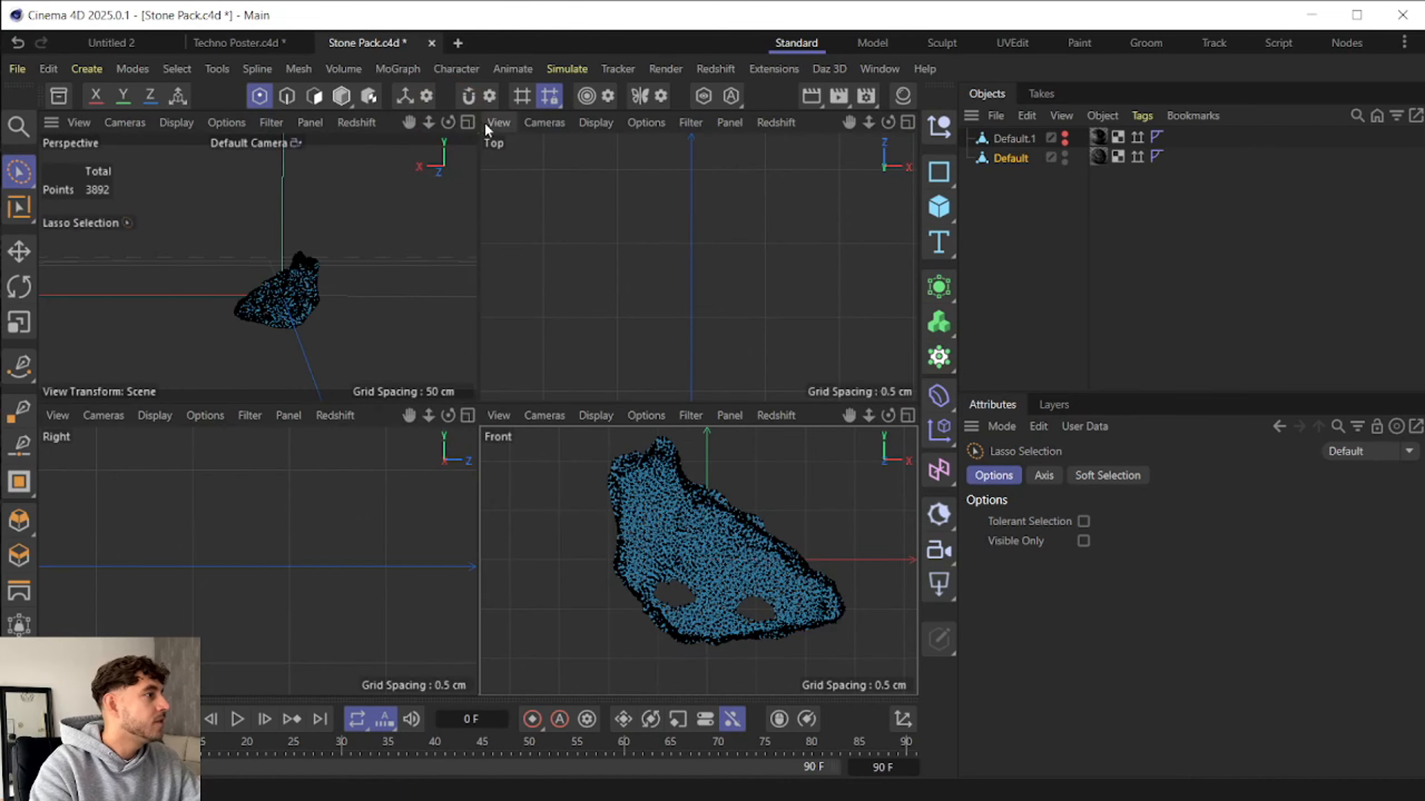
pyautogui.click(468, 123)
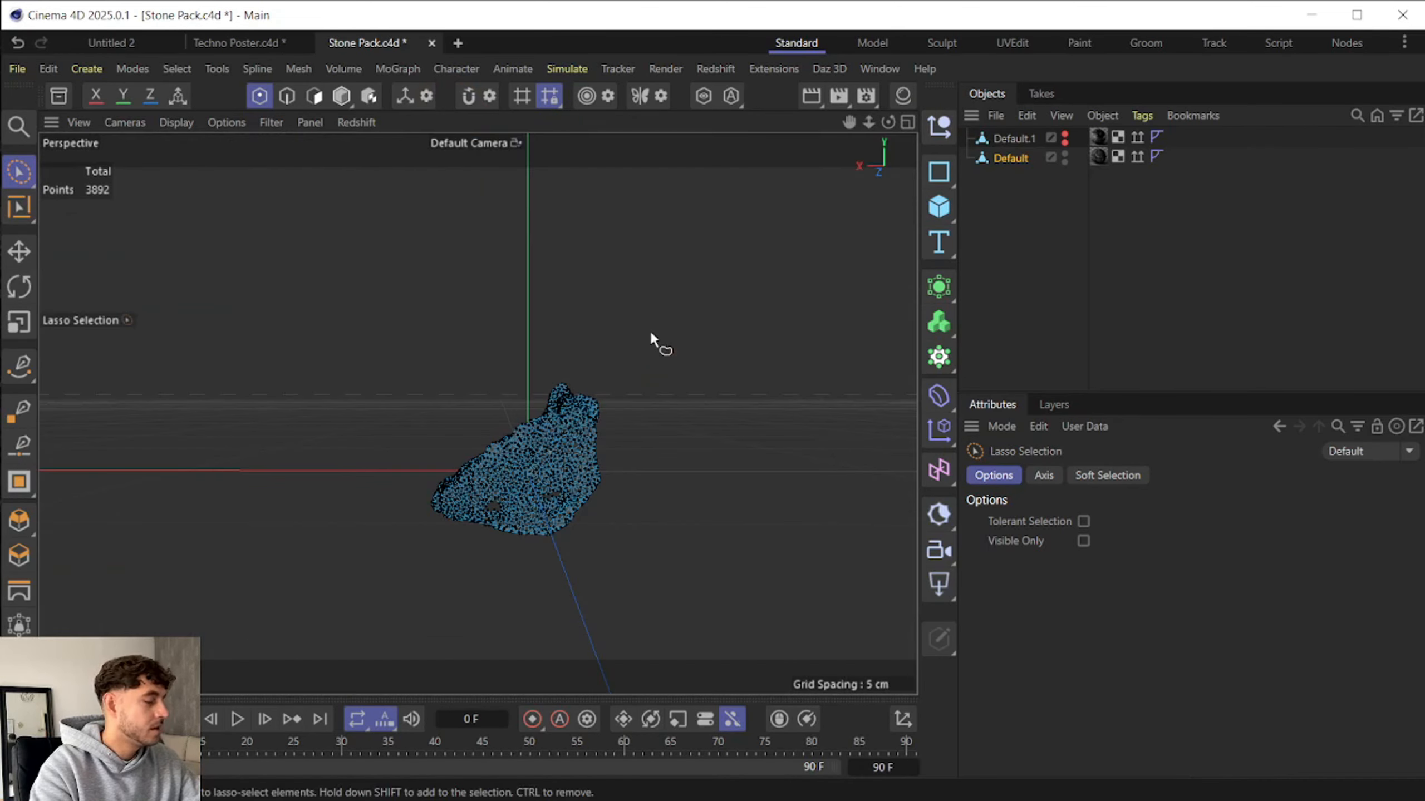
pyautogui.click(286, 97)
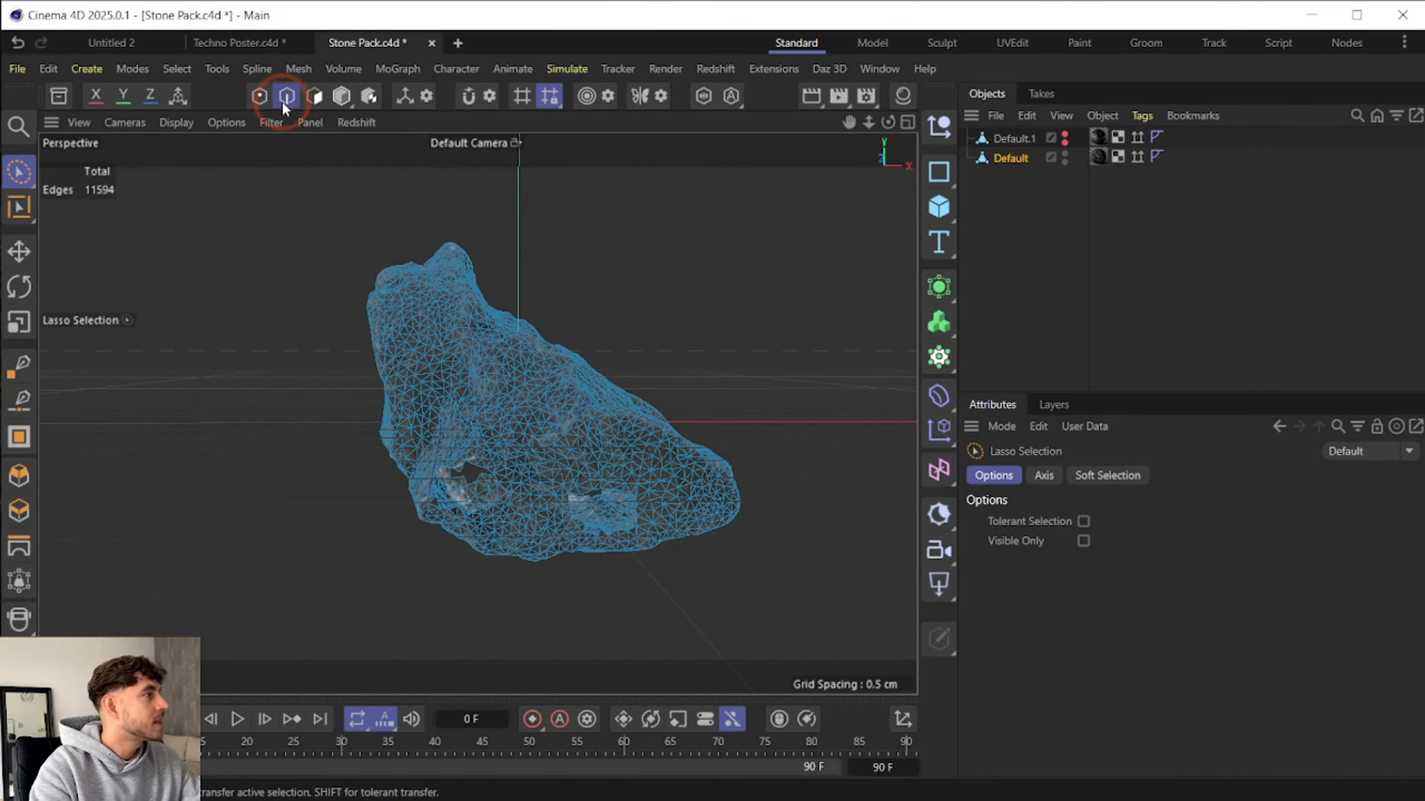
pyautogui.click(18, 207)
pyautogui.keyDown('alt'); pyautogui.moveTo(340, 555); pyautogui.dragTo(447, 459); pyautogui.keyUp('alt')
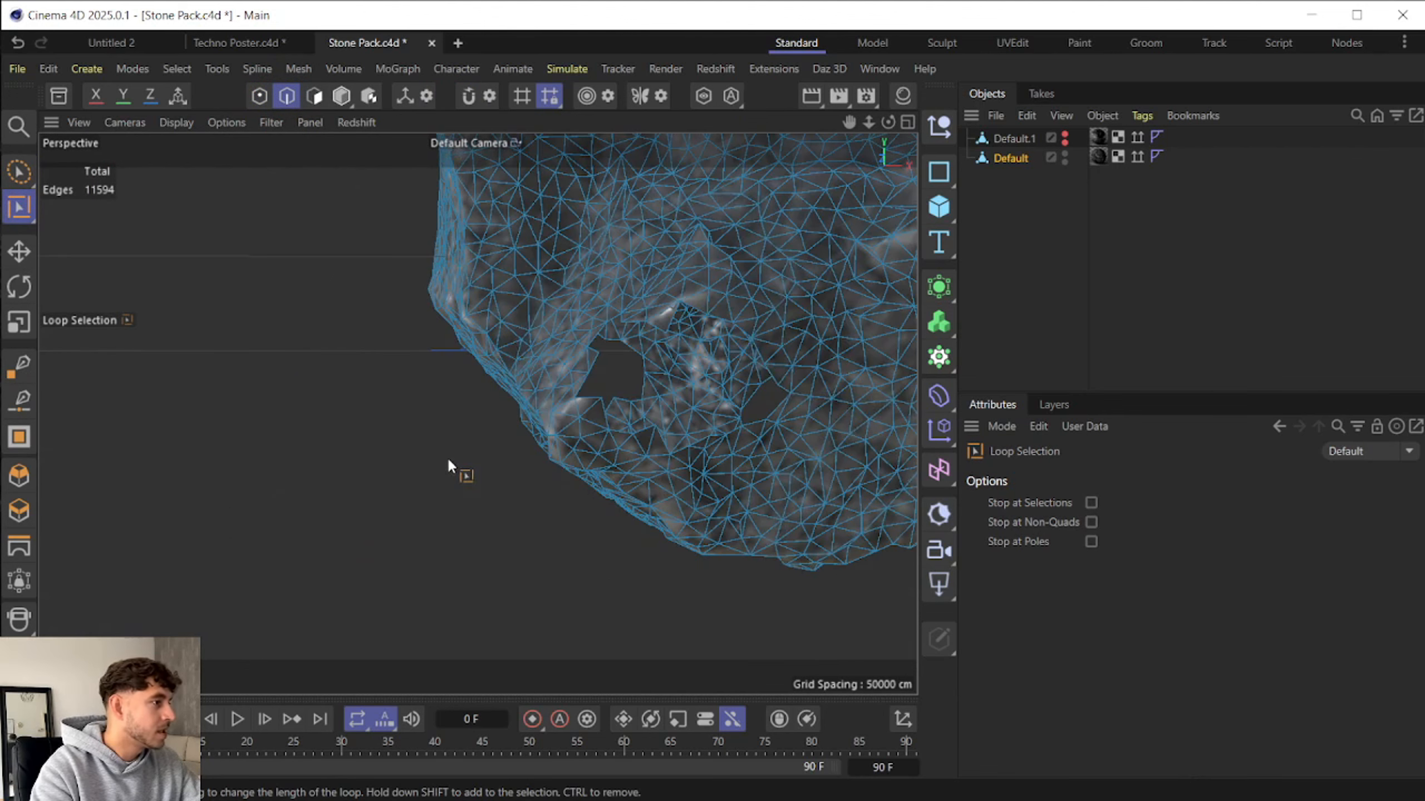
pyautogui.click(701, 326)
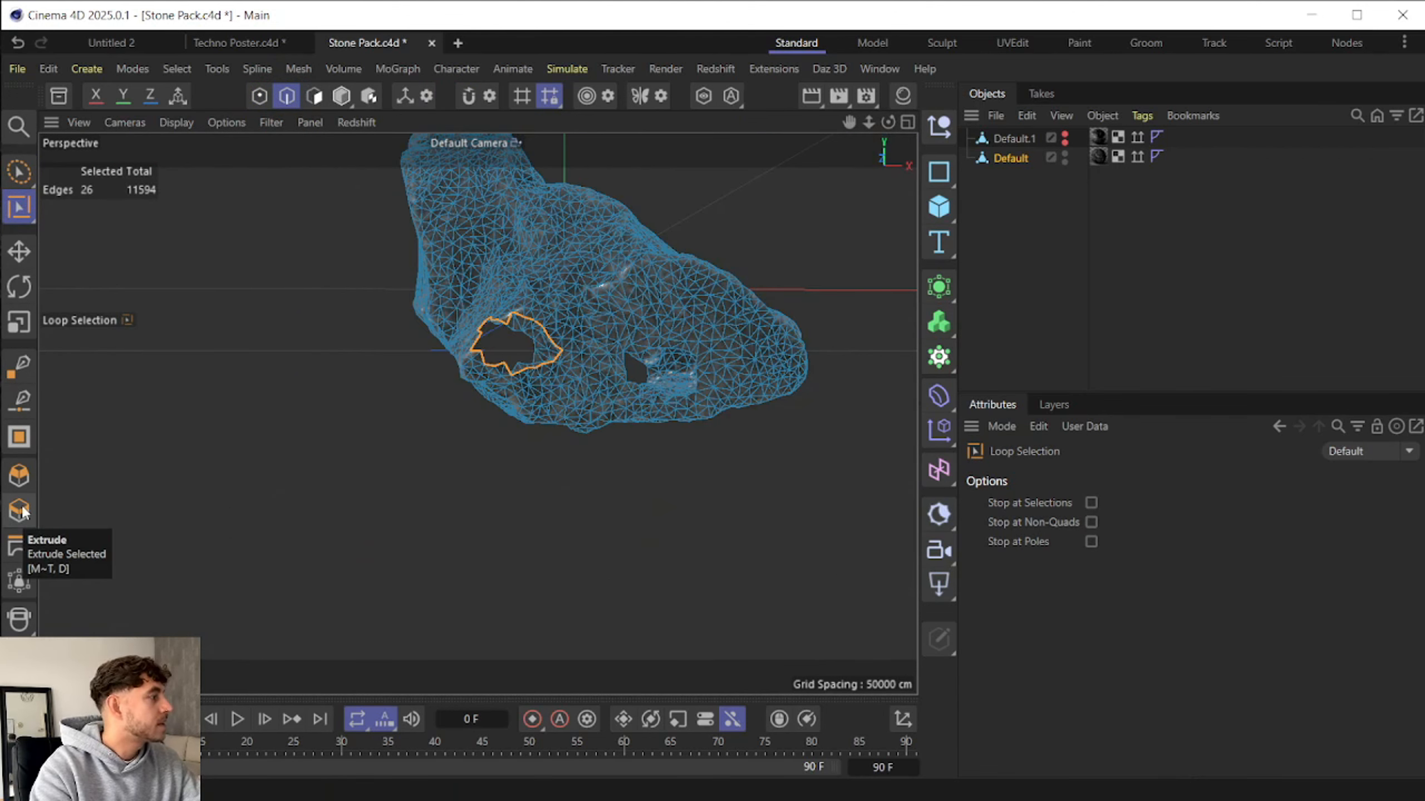
pyautogui.click(21, 511)
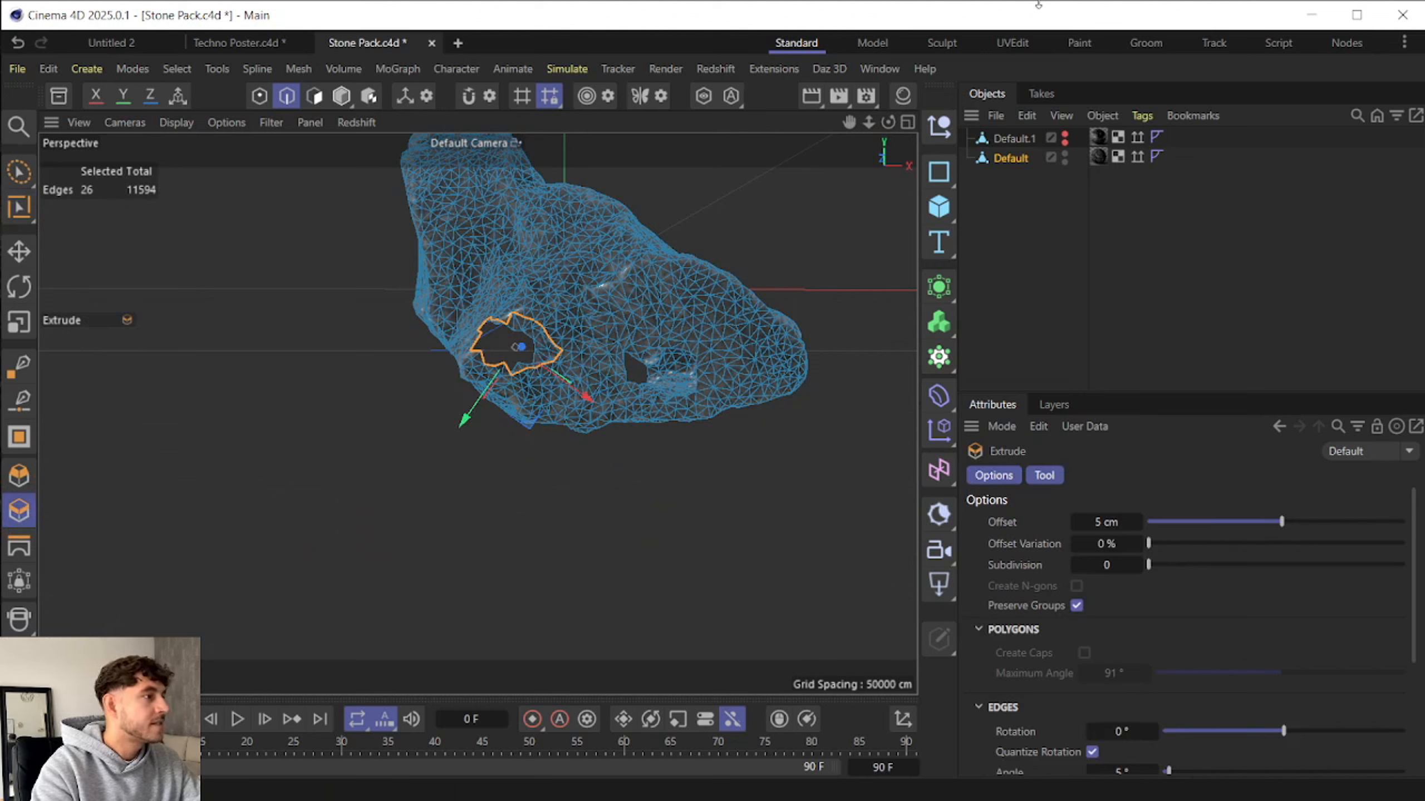
pyautogui.keyDown('alt'); pyautogui.moveTo(477, 315); pyautogui.dragTo(443, 337); pyautogui.keyUp('alt')
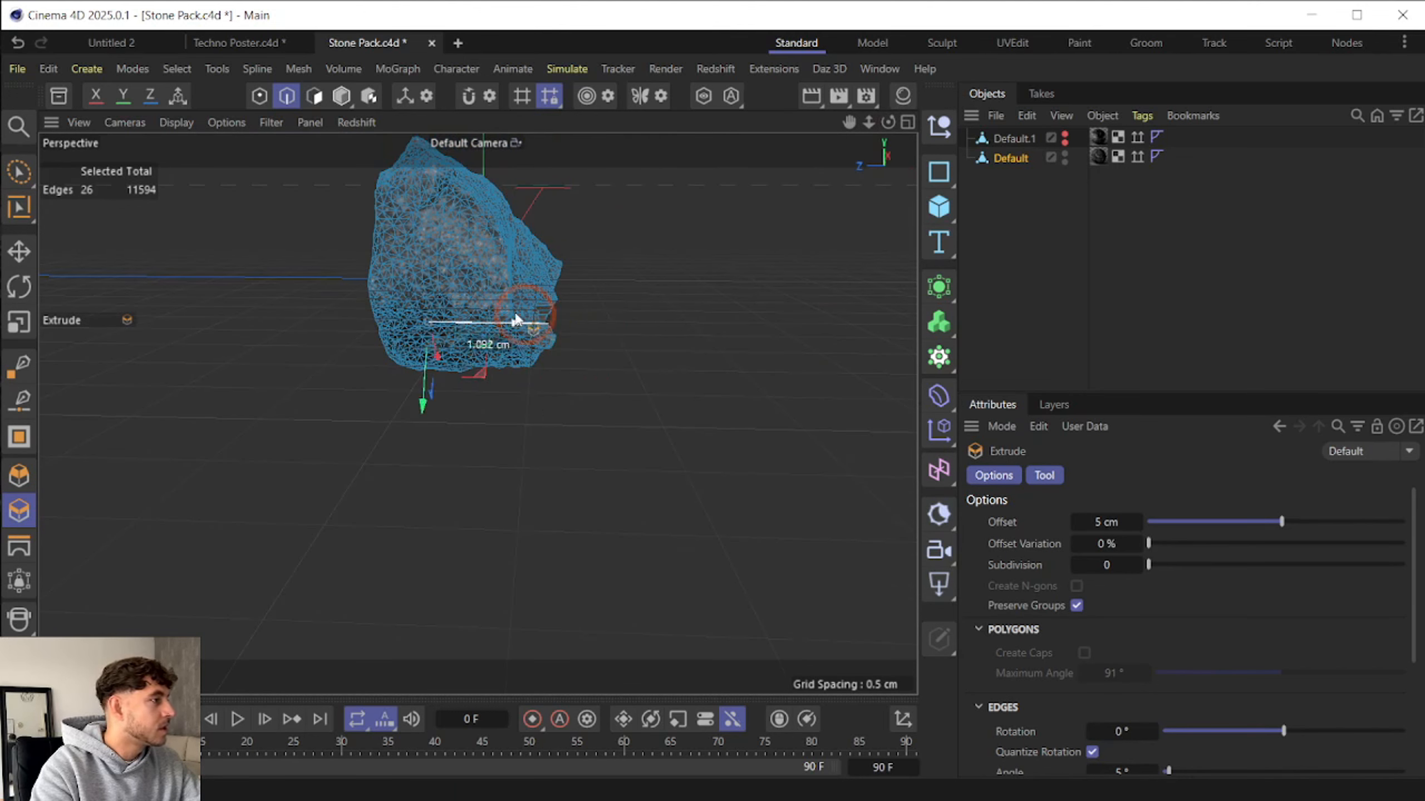
pyautogui.moveTo(888, 122); pyautogui.dragTo(724, 282)
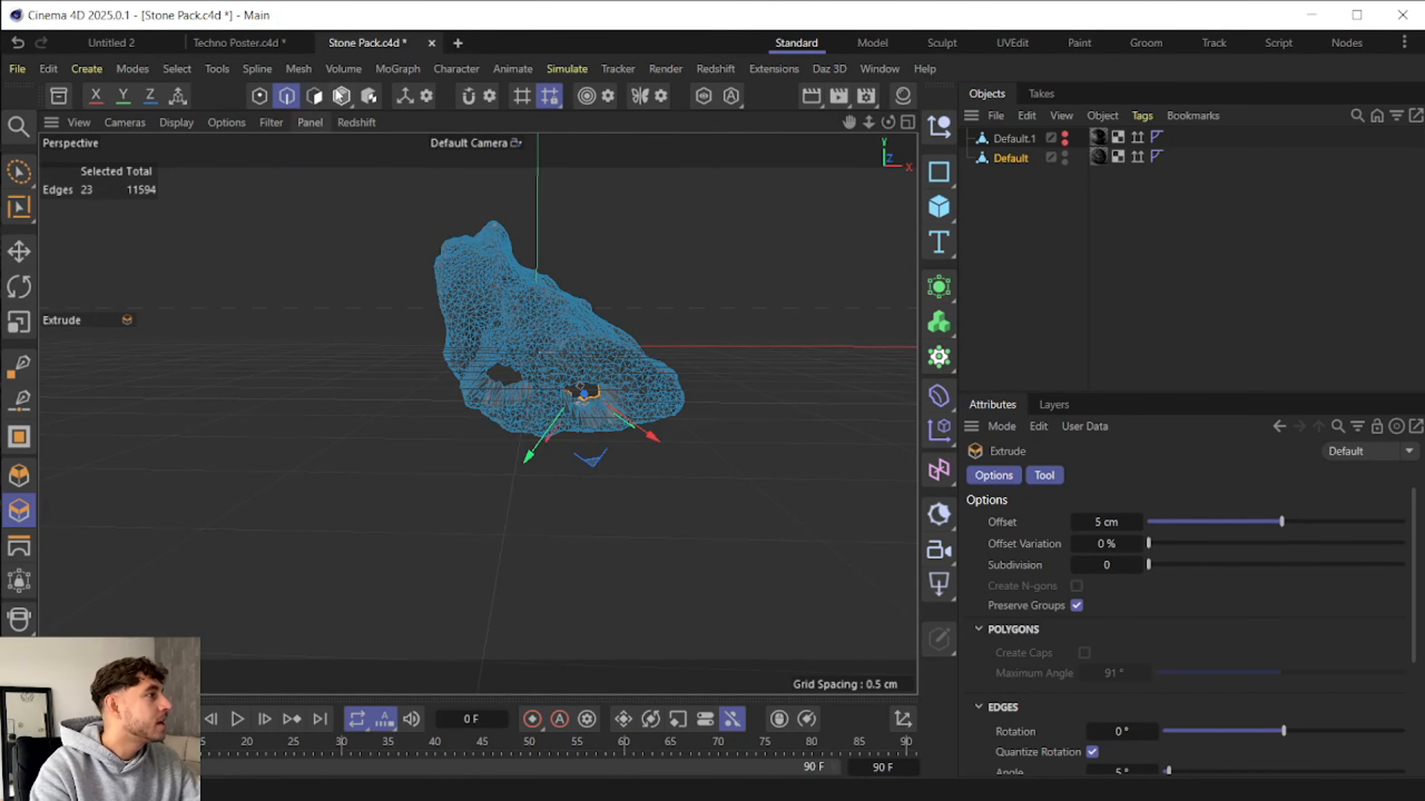
pyautogui.click(343, 96)
pyautogui.click(1010, 158)
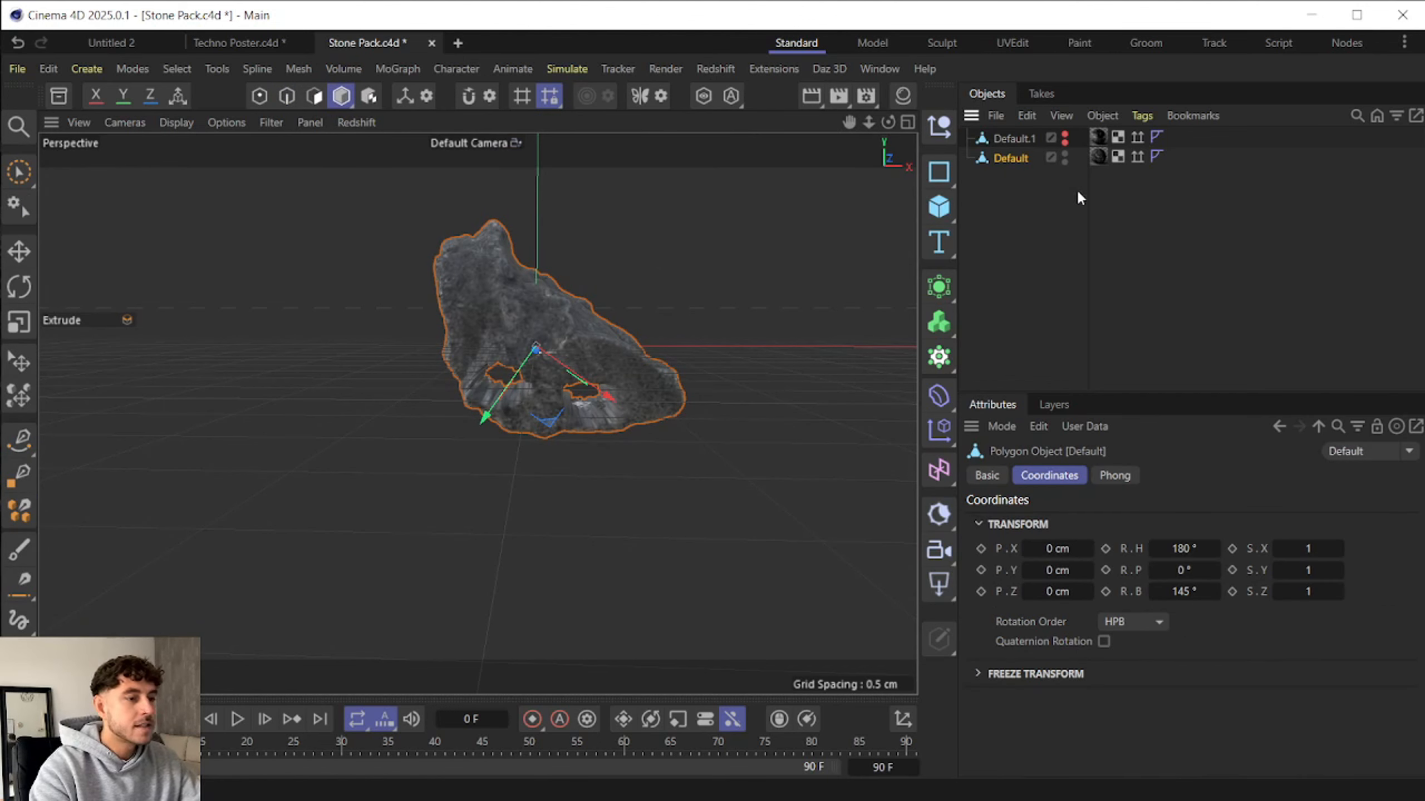
# - Set the stone's X scale (S.X) to 0.94 and compare its shape with the Bild.png reference image
pyautogui.click(1307, 548)
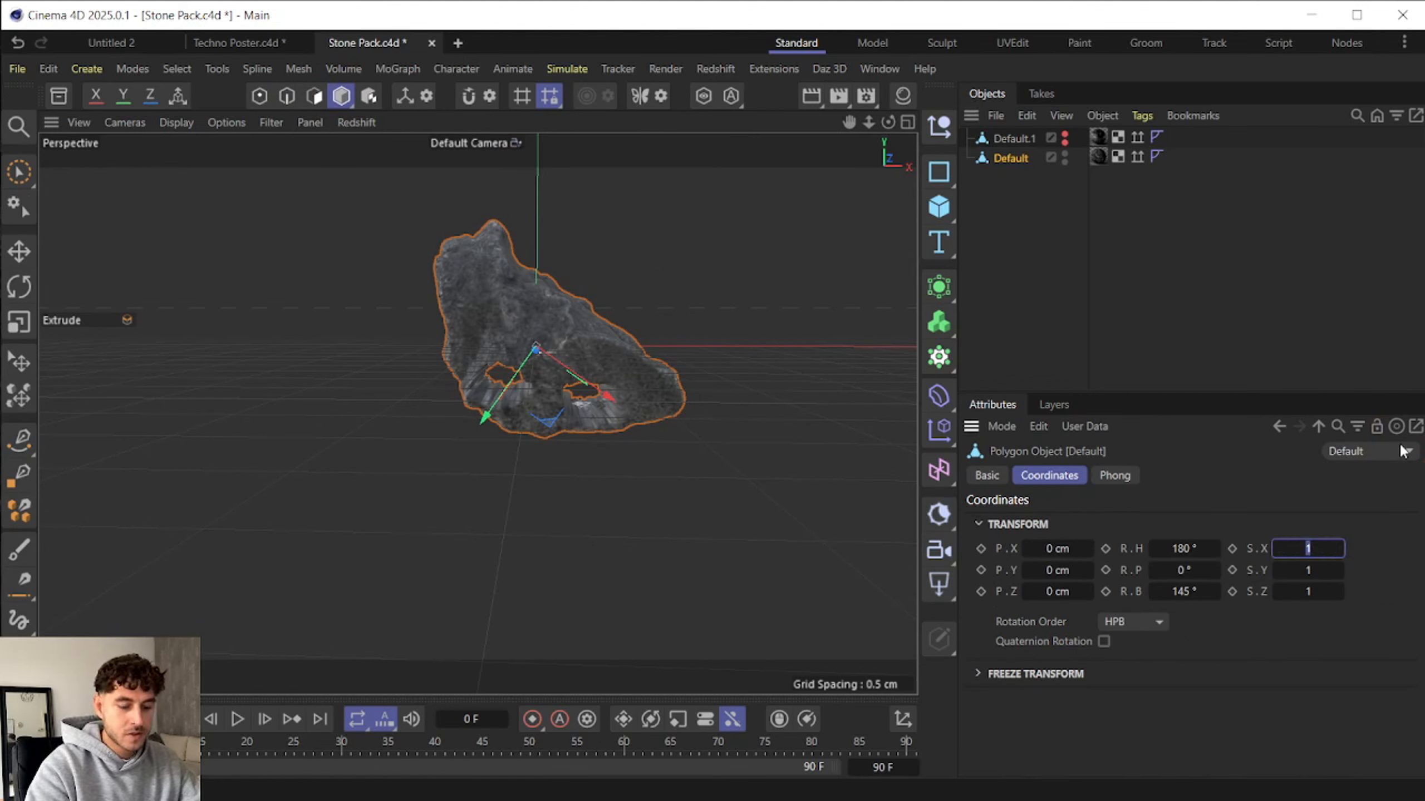
pyautogui.write('0.94')
pyautogui.press('Return')
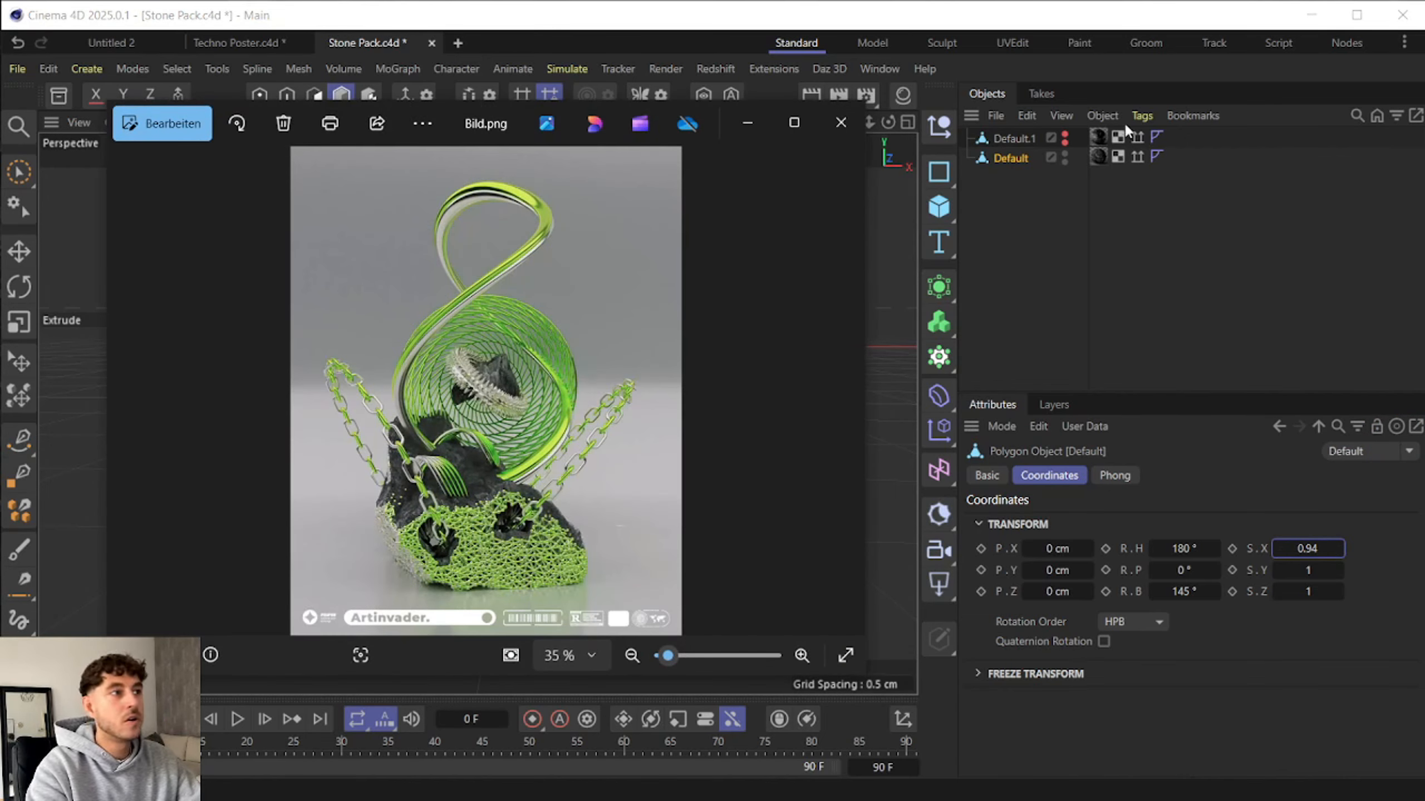
pyautogui.click(841, 123)
# - Duplicate the stone in place and name the two copies Texture and Big Stone
pyautogui.click(1015, 157)
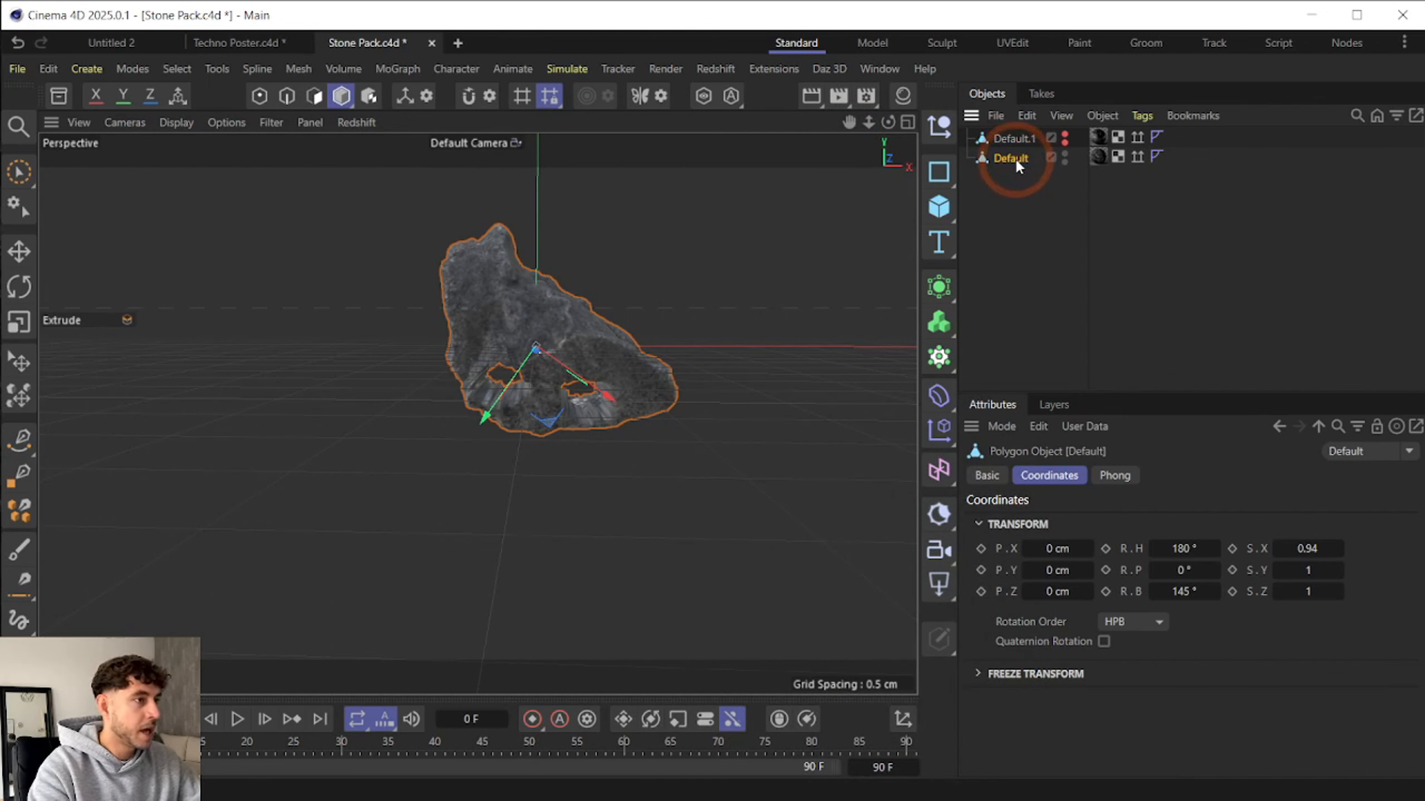
pyautogui.hotkey('ctrl', 'c')
pyautogui.hotkey('ctrl', 'v')
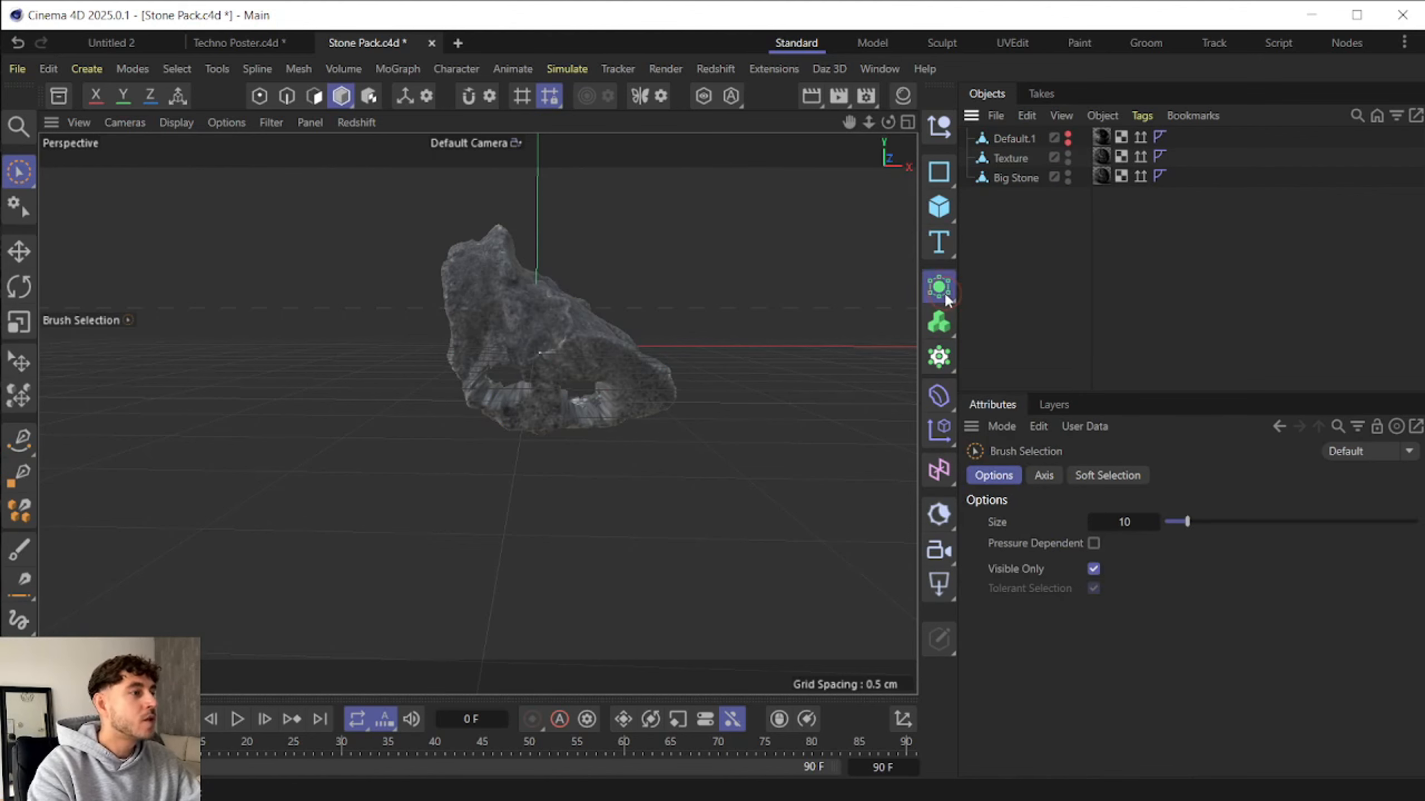
# - Add an Atom Array generator and make the Texture stone its child
pyautogui.click(944, 291)
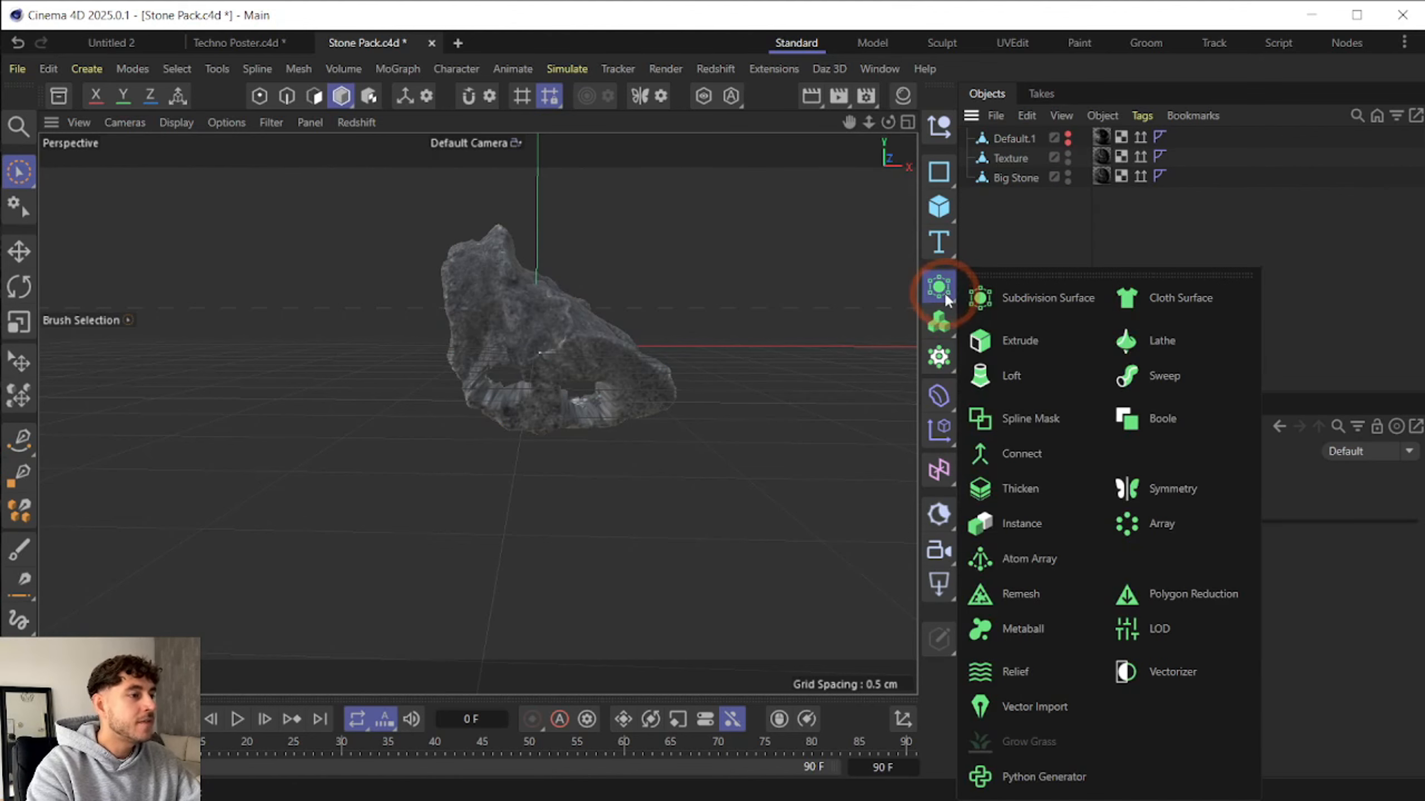
pyautogui.click(1070, 556)
pyautogui.moveTo(1014, 144); pyautogui.dragTo(1015, 135)
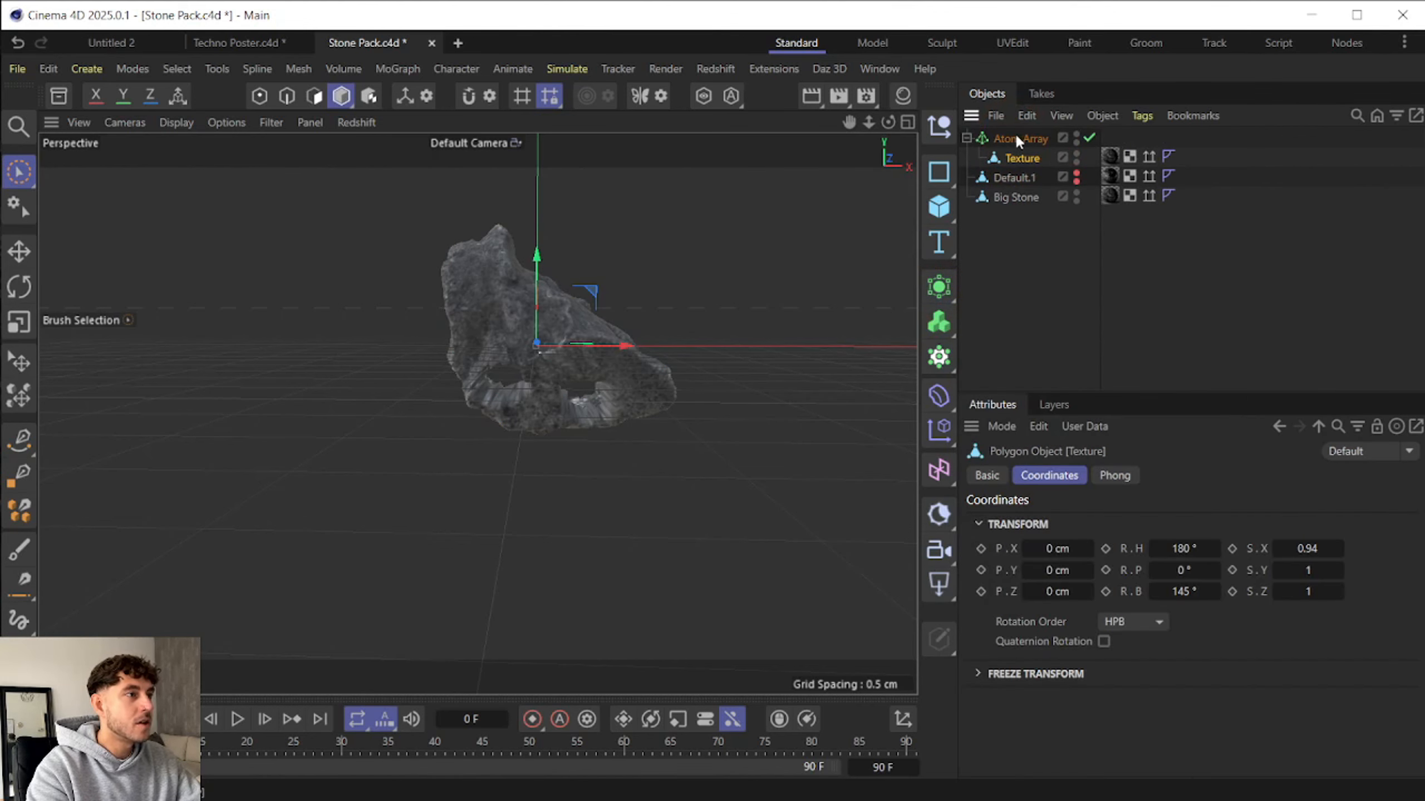
# - Set the Atom Array's sphere radius to 0.02 cm and its cylinder radius to 0.01 cm
pyautogui.click(1019, 138)
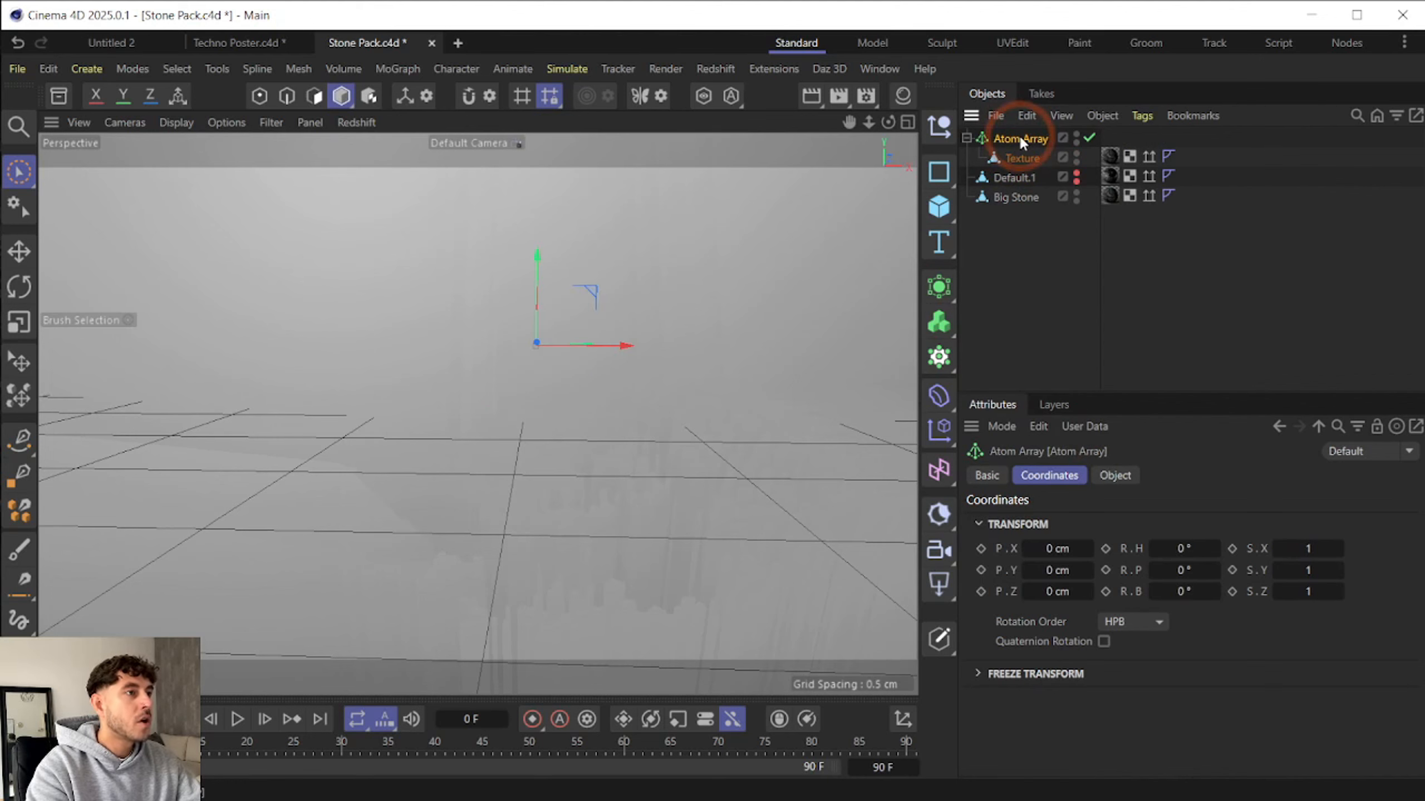
pyautogui.click(1117, 476)
pyautogui.click(1102, 522)
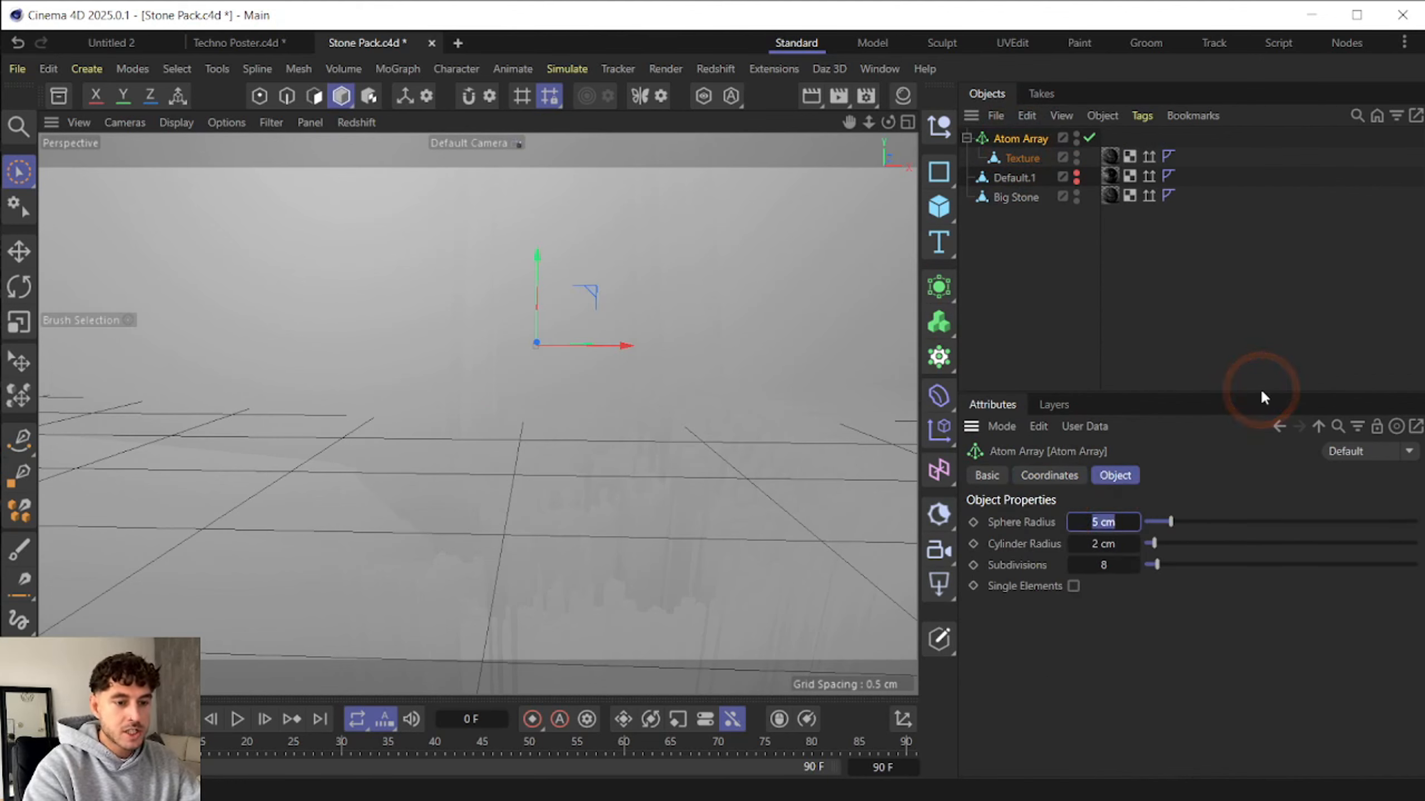
pyautogui.write('0.02')
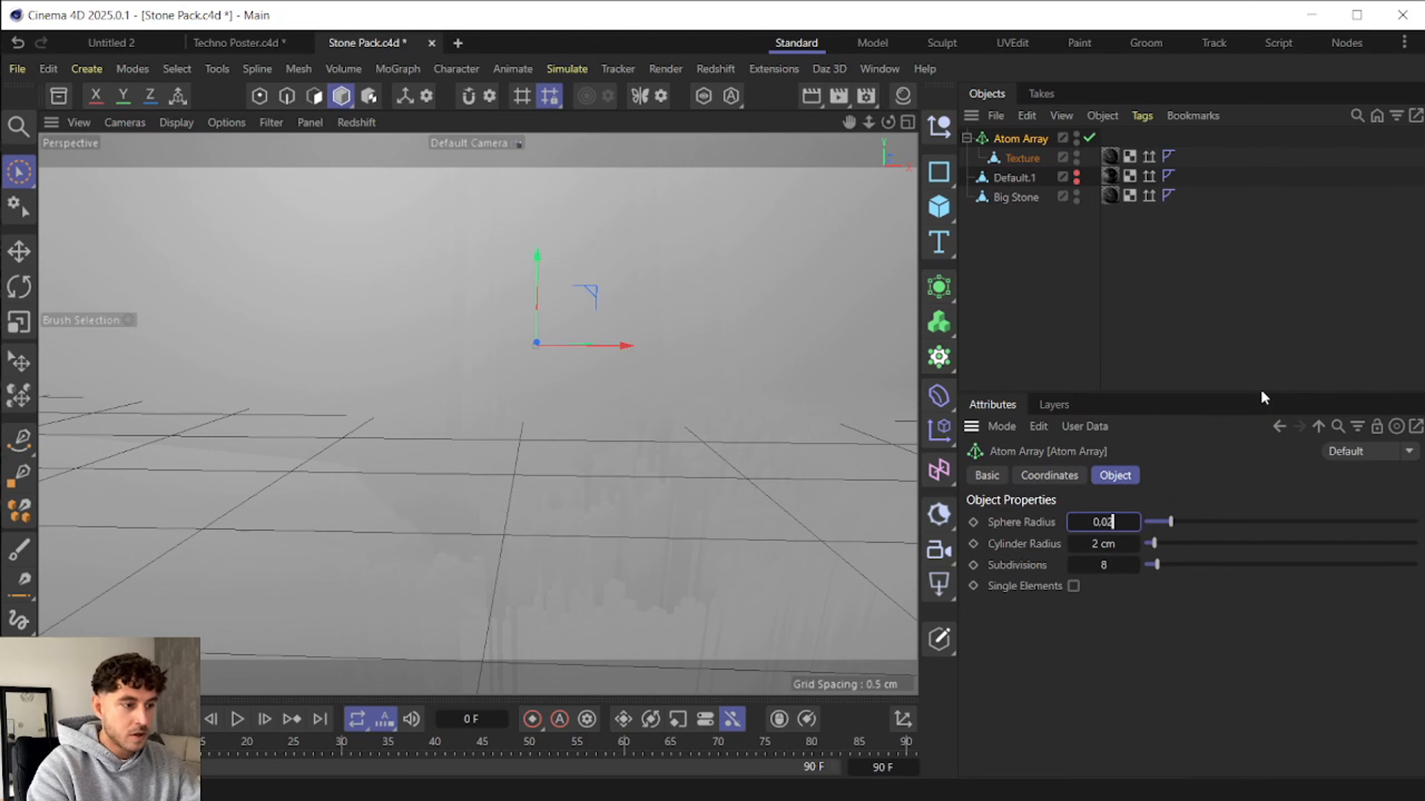
pyautogui.press('Return')
pyautogui.click(1102, 542)
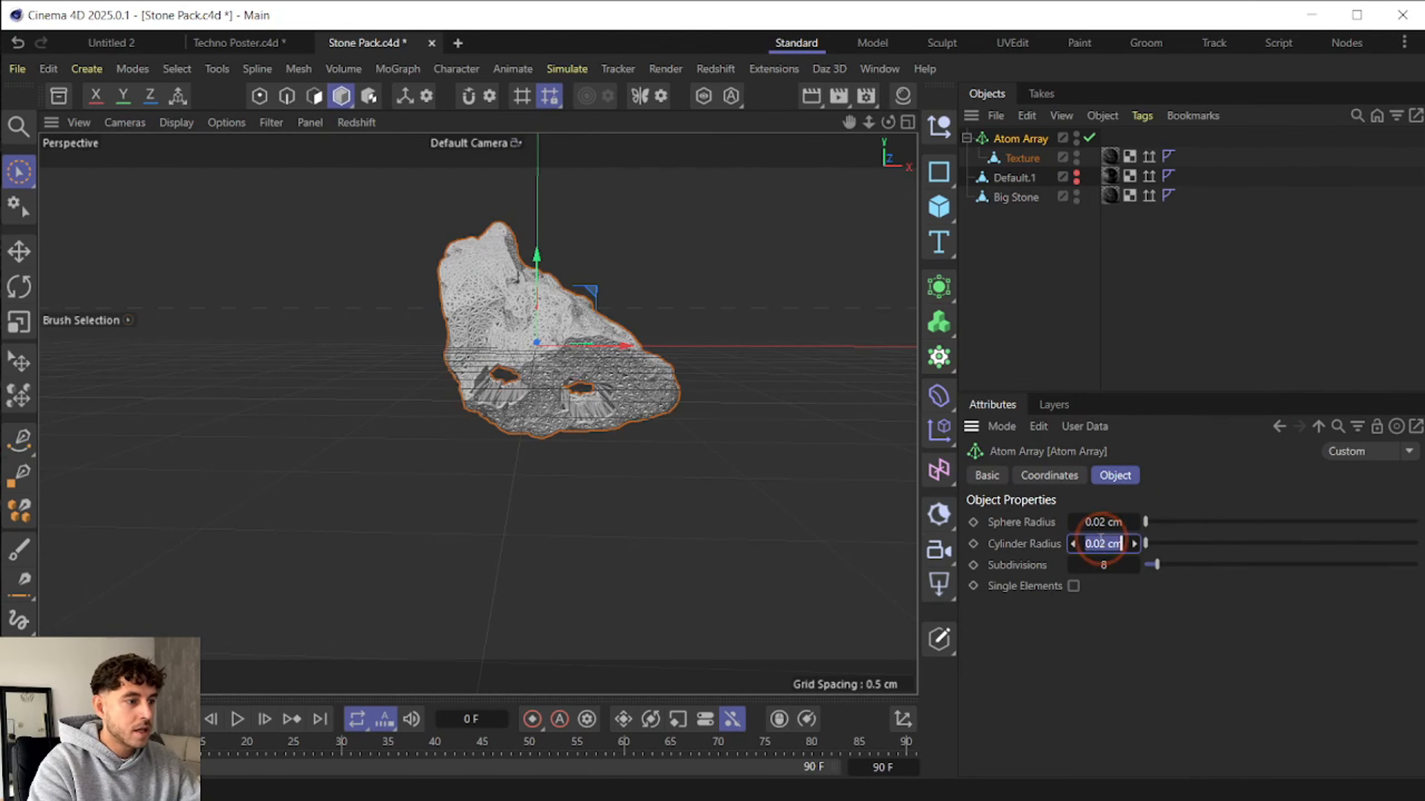
pyautogui.click(1103, 542)
pyautogui.press('BackSpace')
pyautogui.write('1')
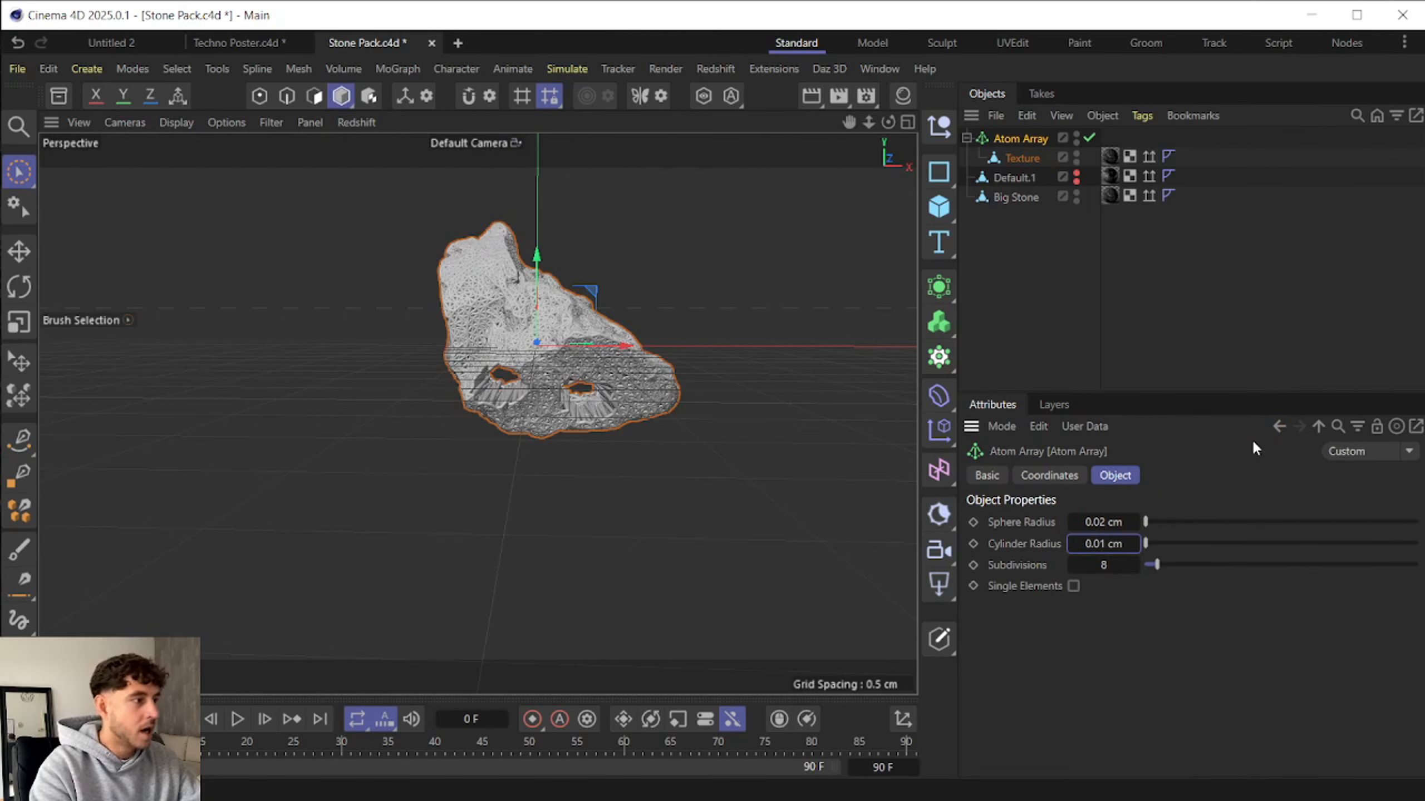
pyautogui.press('Return')
pyautogui.press('h')
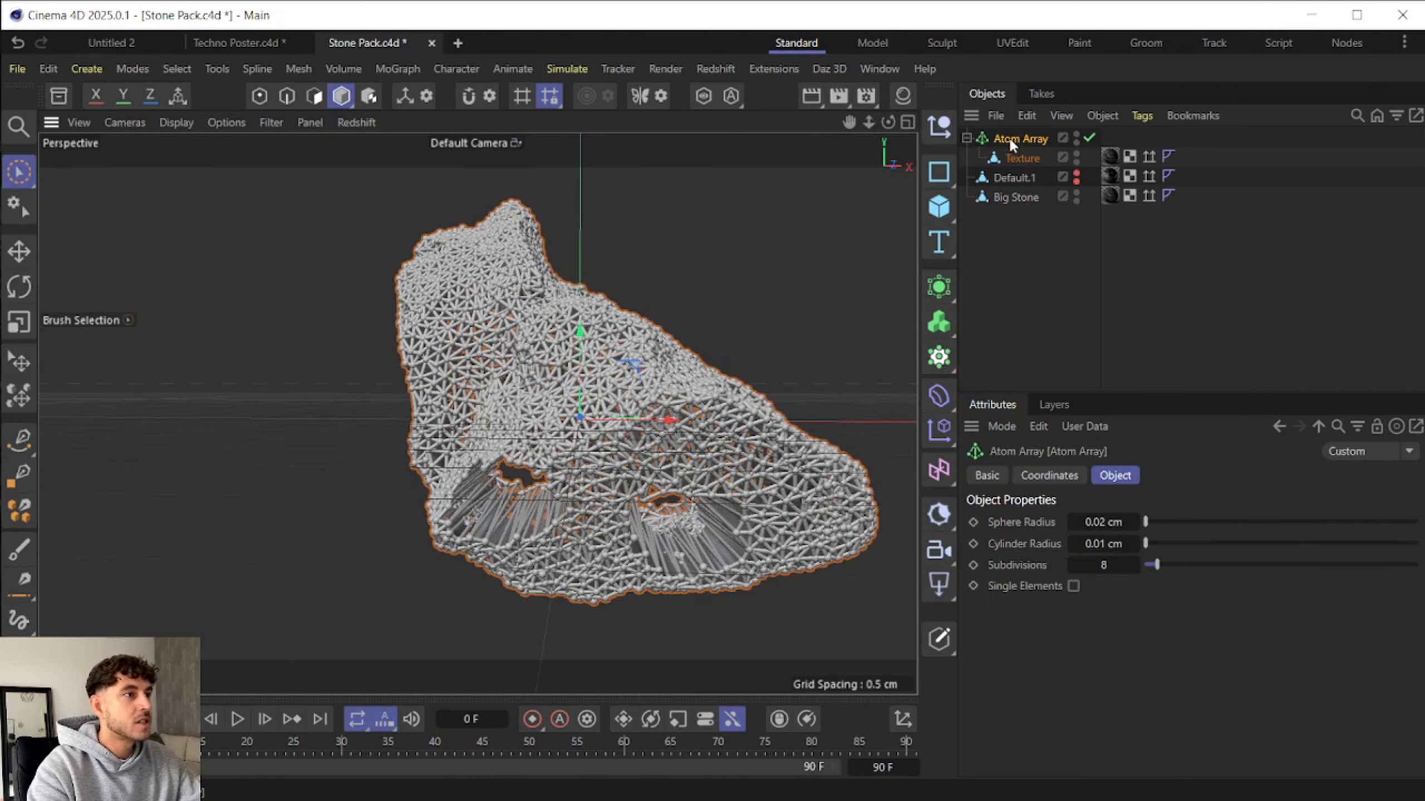
# - Set the Atom Array's Z scale to 1.1 and adjust its placement so the lattice covers only the stone's lower front
pyautogui.click(1052, 475)
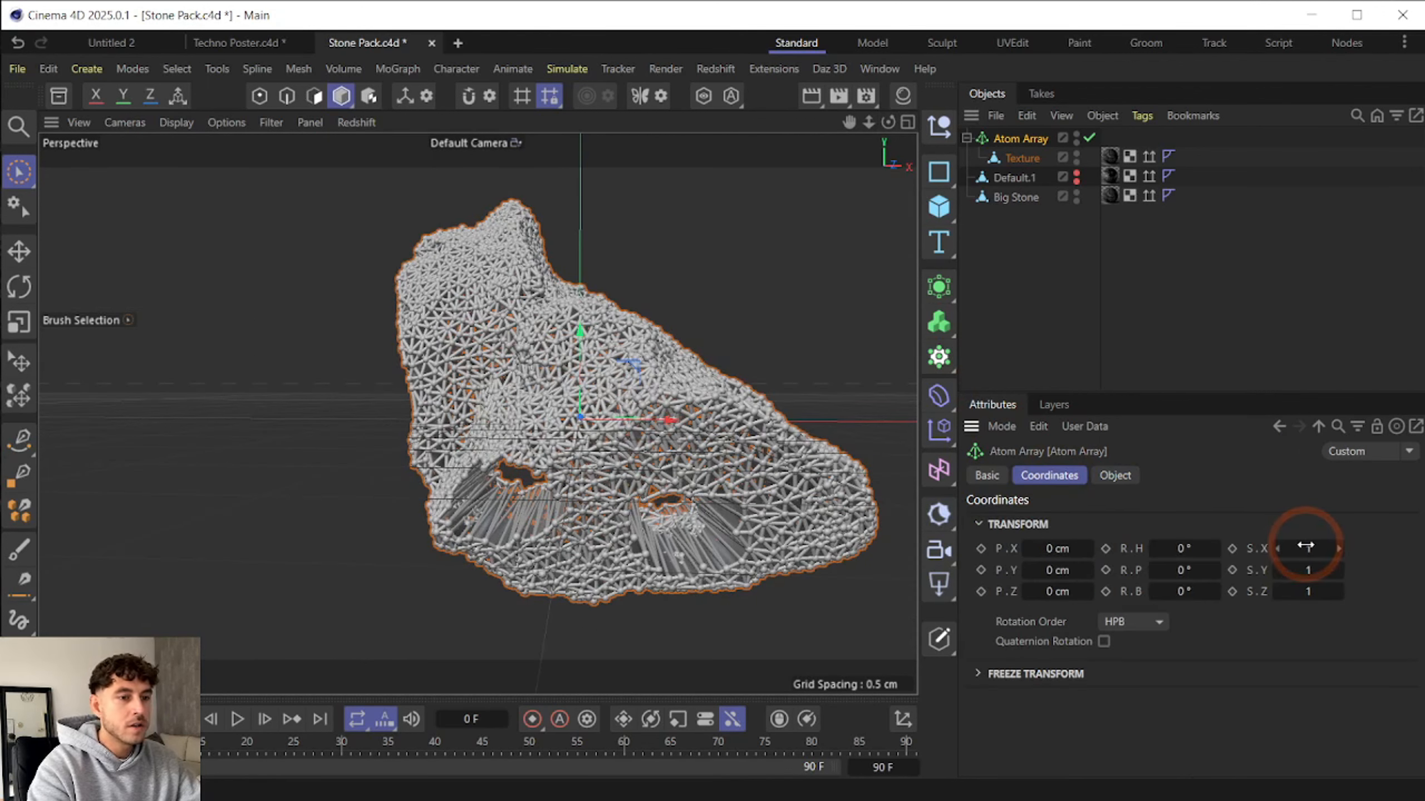
pyautogui.click(1307, 591)
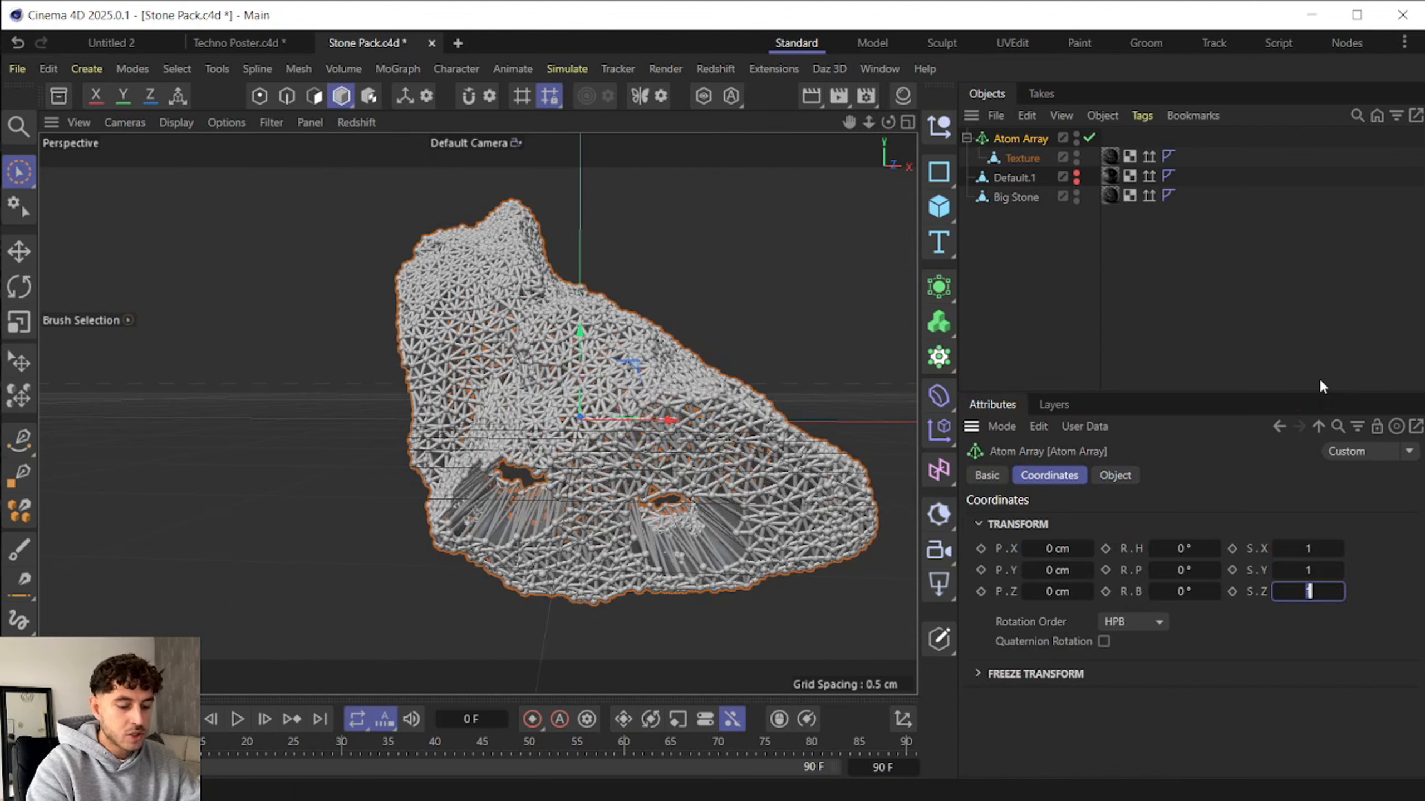
pyautogui.write('1.1')
pyautogui.press('Return')
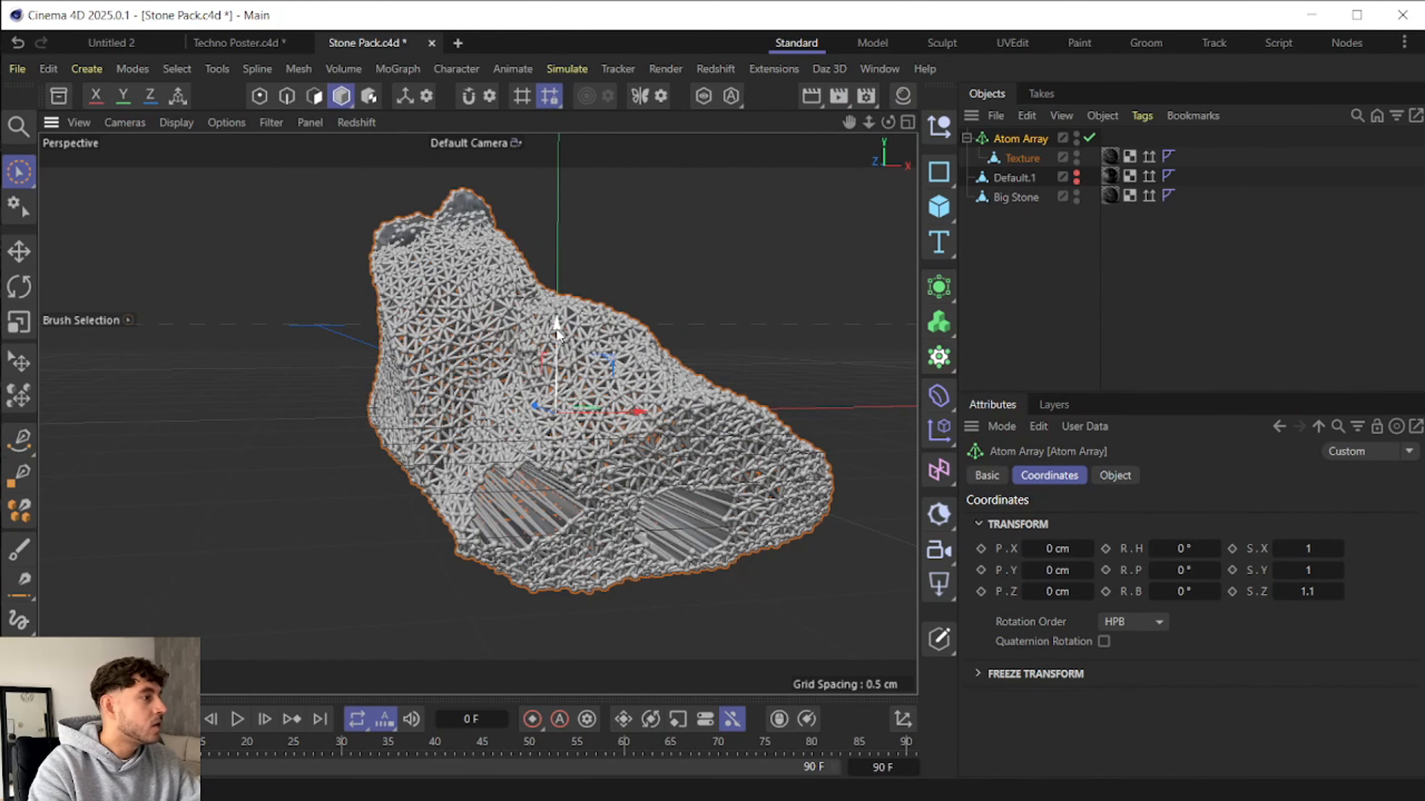
pyautogui.moveTo(557, 334); pyautogui.dragTo(542, 348)
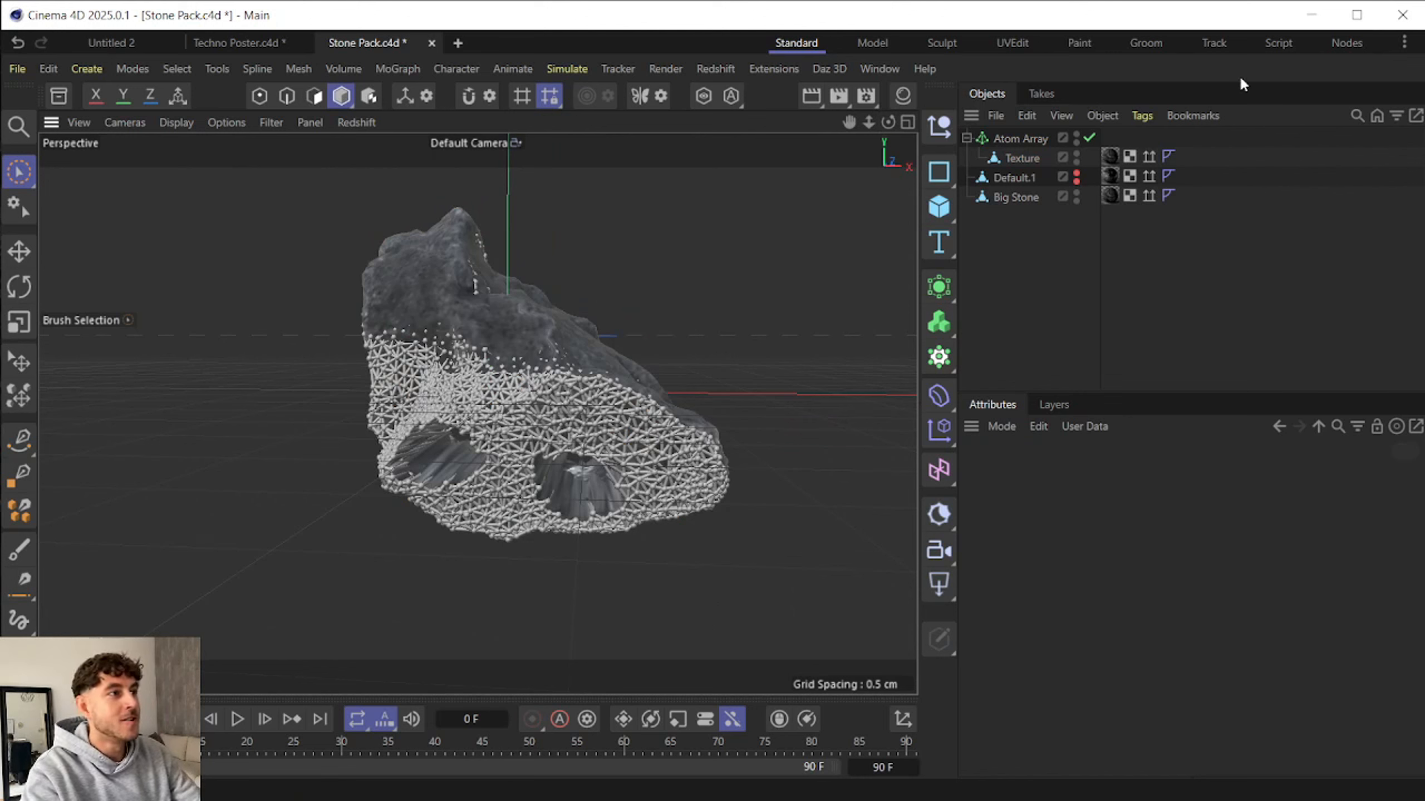
pyautogui.click(1000, 135)
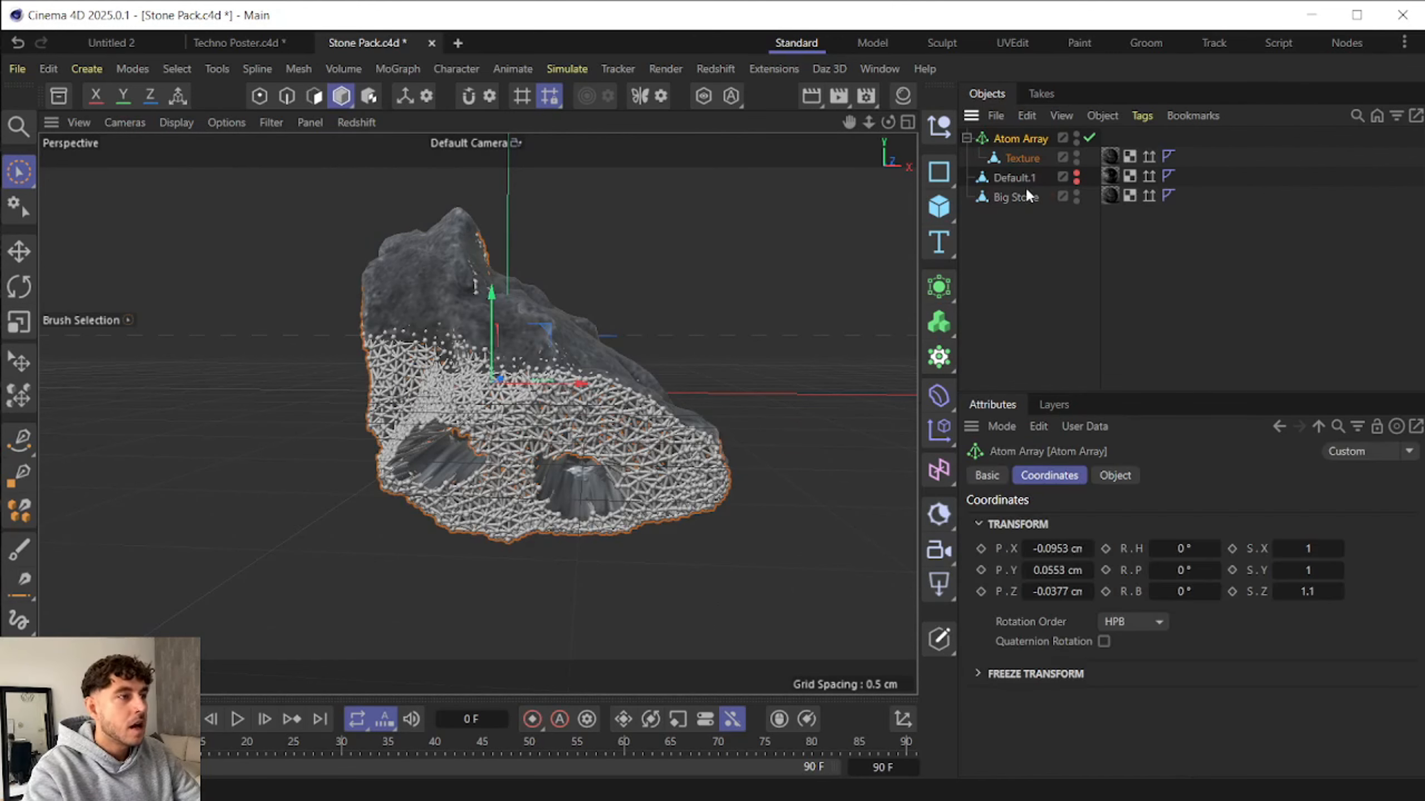
pyautogui.click(1019, 158)
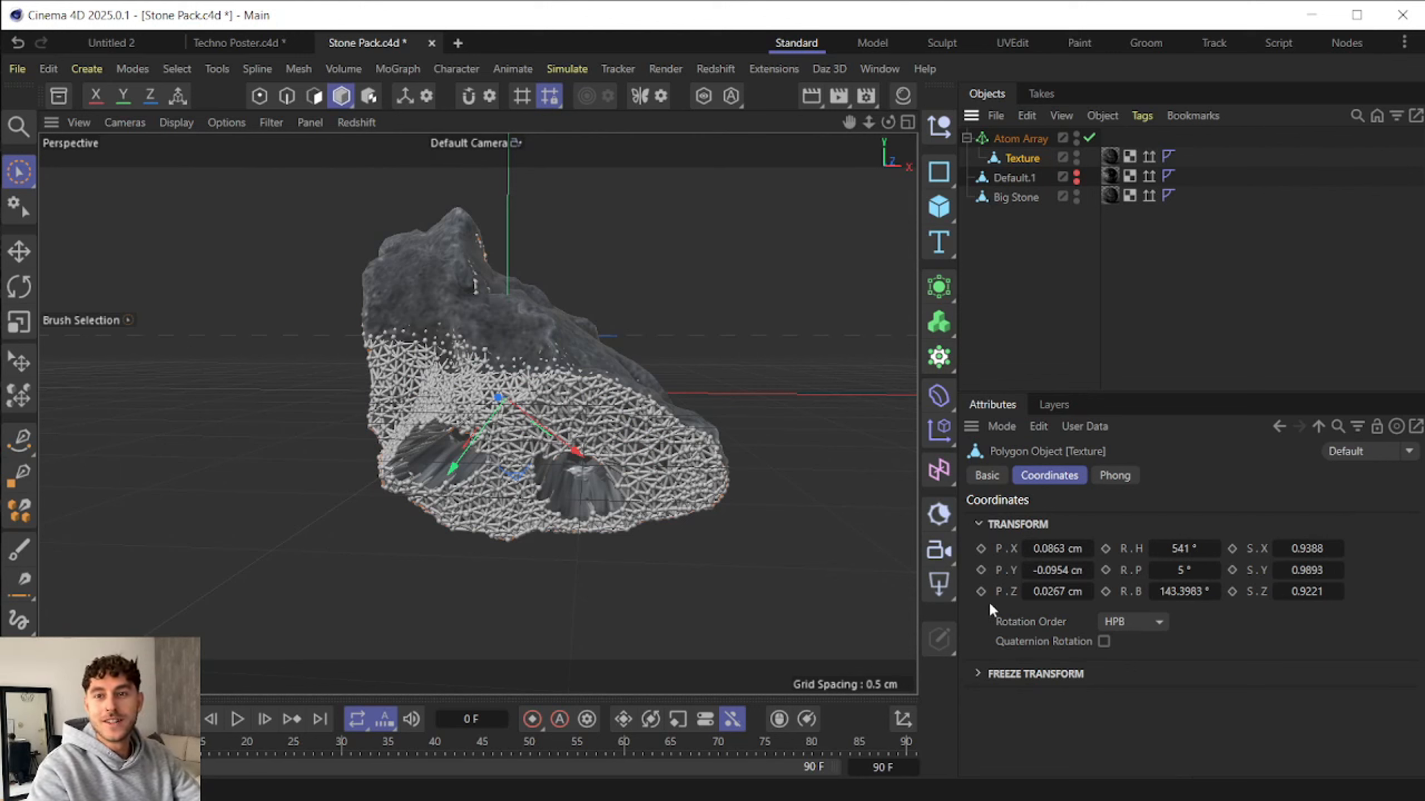
# - Add a Backdrop scaled to 0.05 on all axes and move it beneath the stone, to about Y -0.83 cm and Z -6.45 cm
pyautogui.click(938, 206)
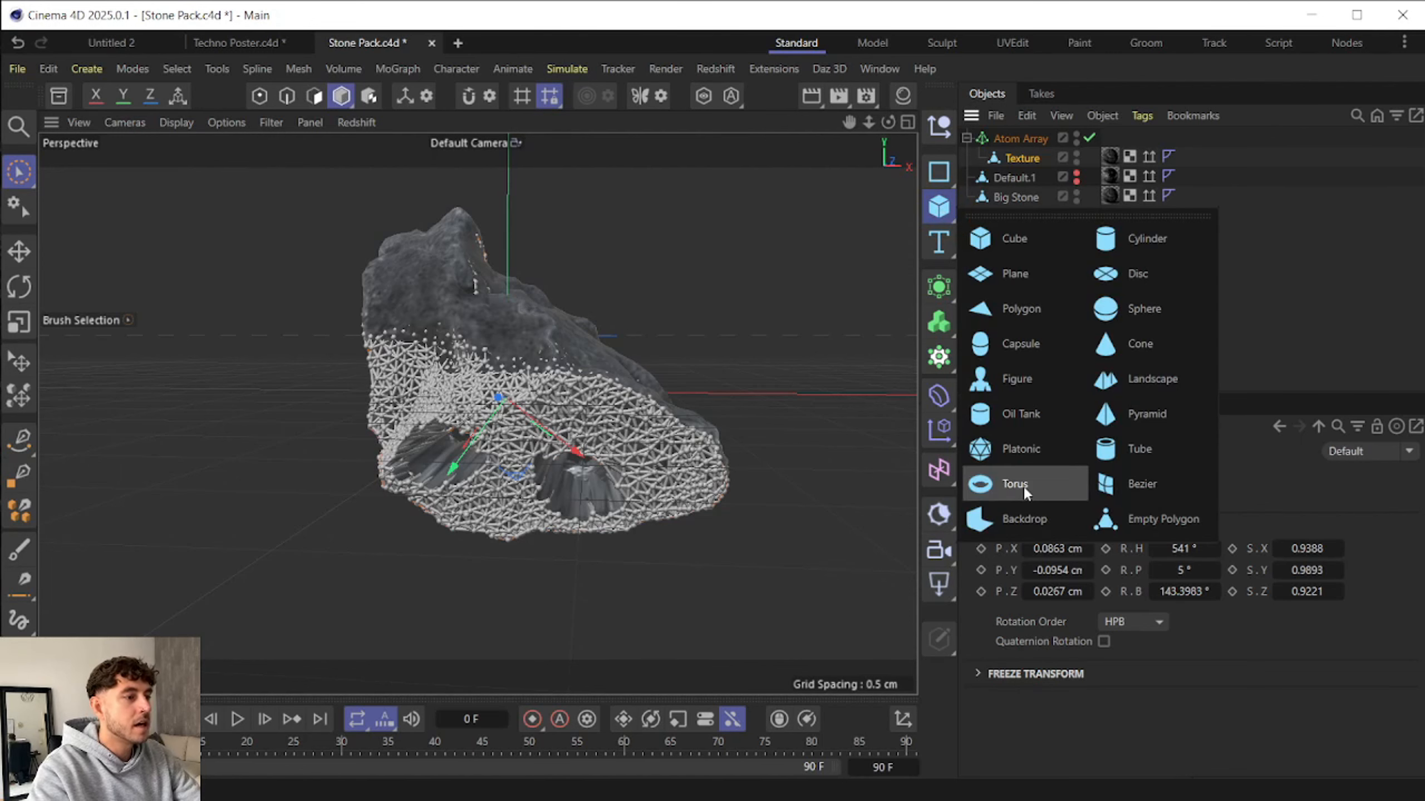
pyautogui.click(1021, 518)
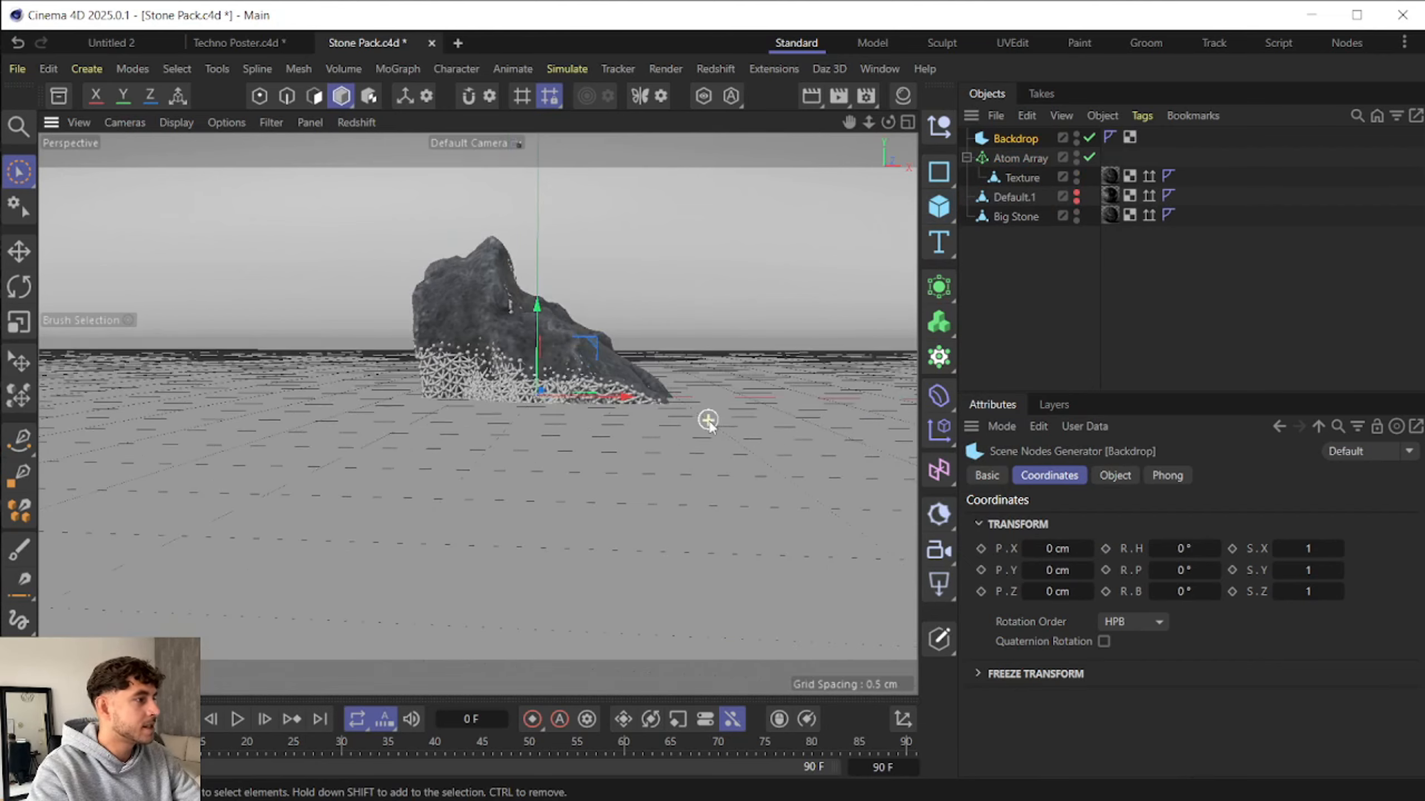
pyautogui.scroll(-5, 708, 423)
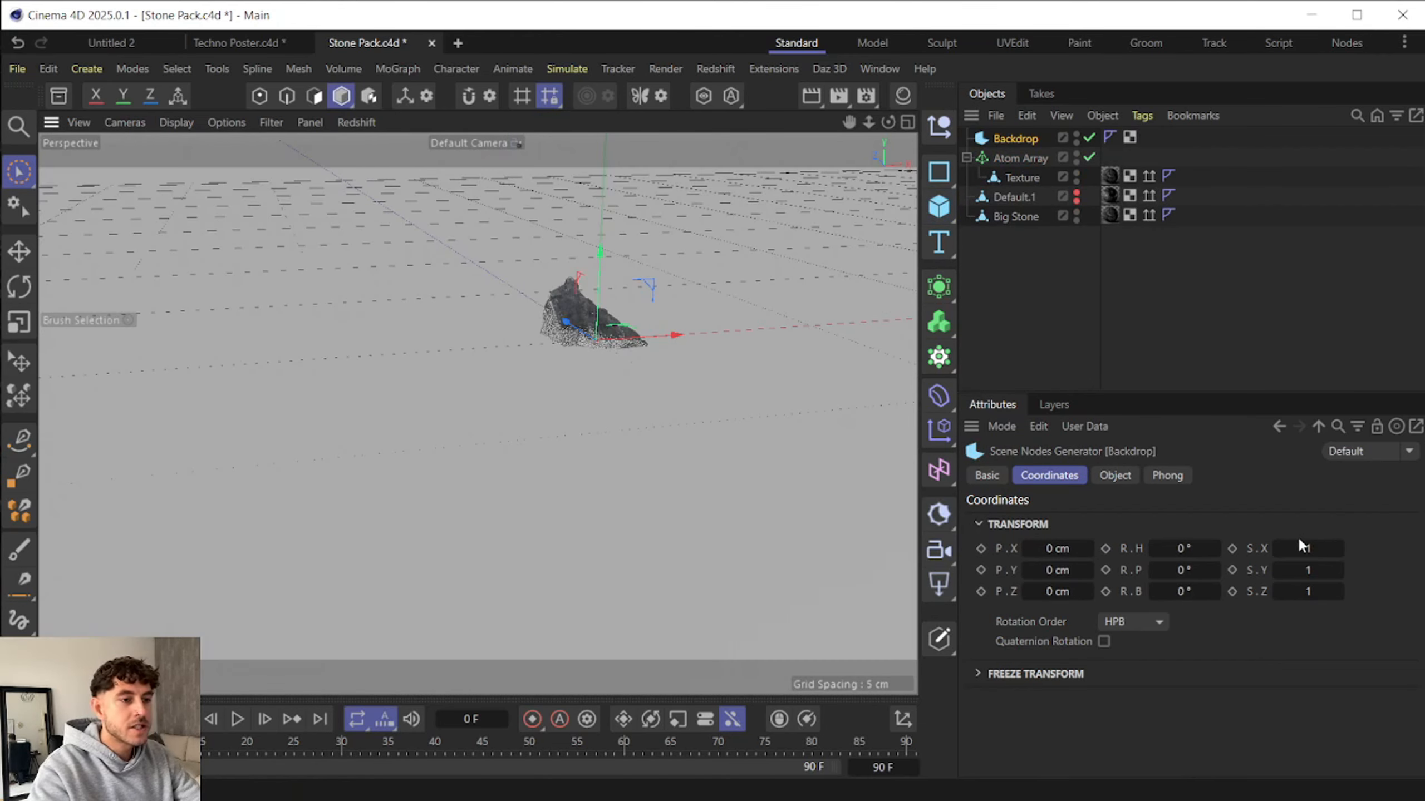
pyautogui.click(1302, 547)
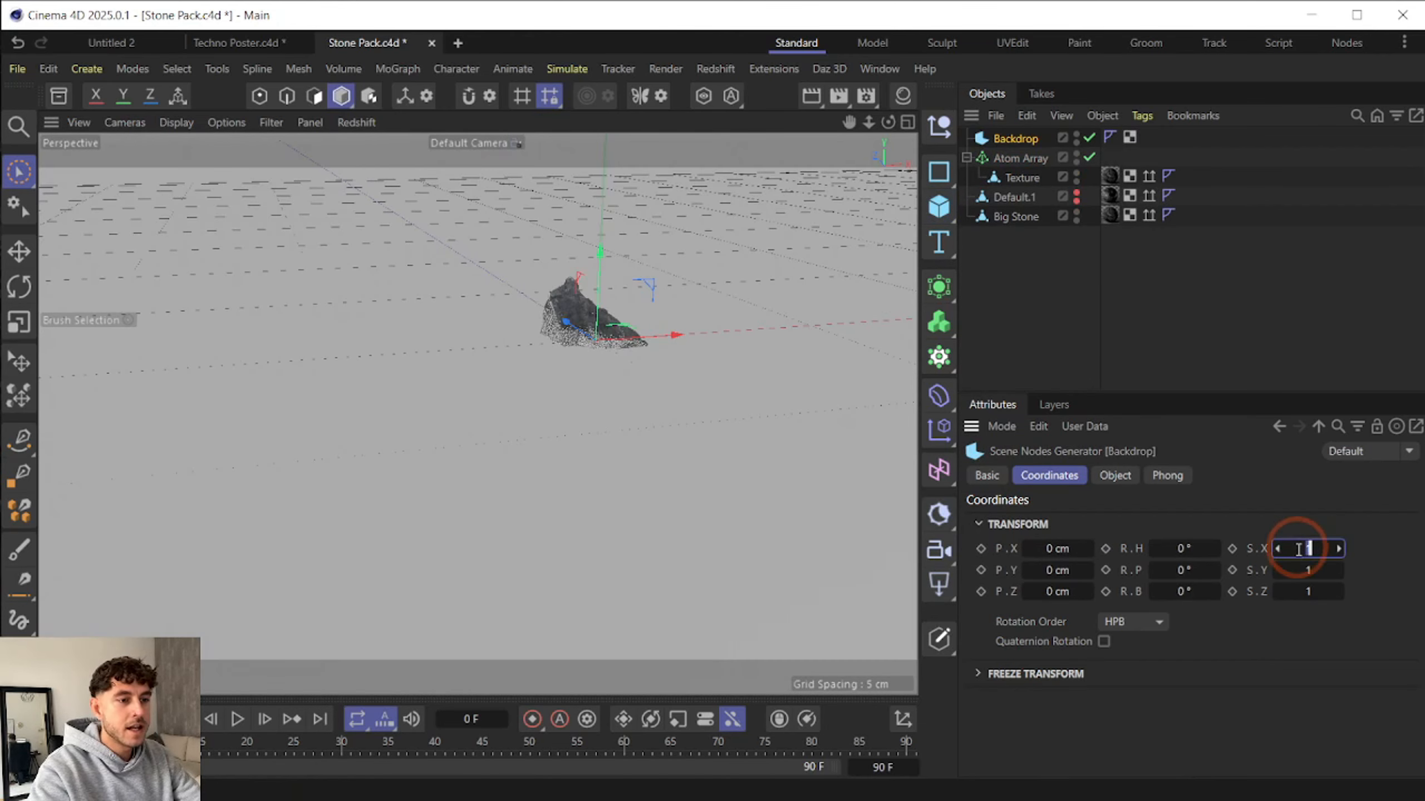
pyautogui.write('0.05')
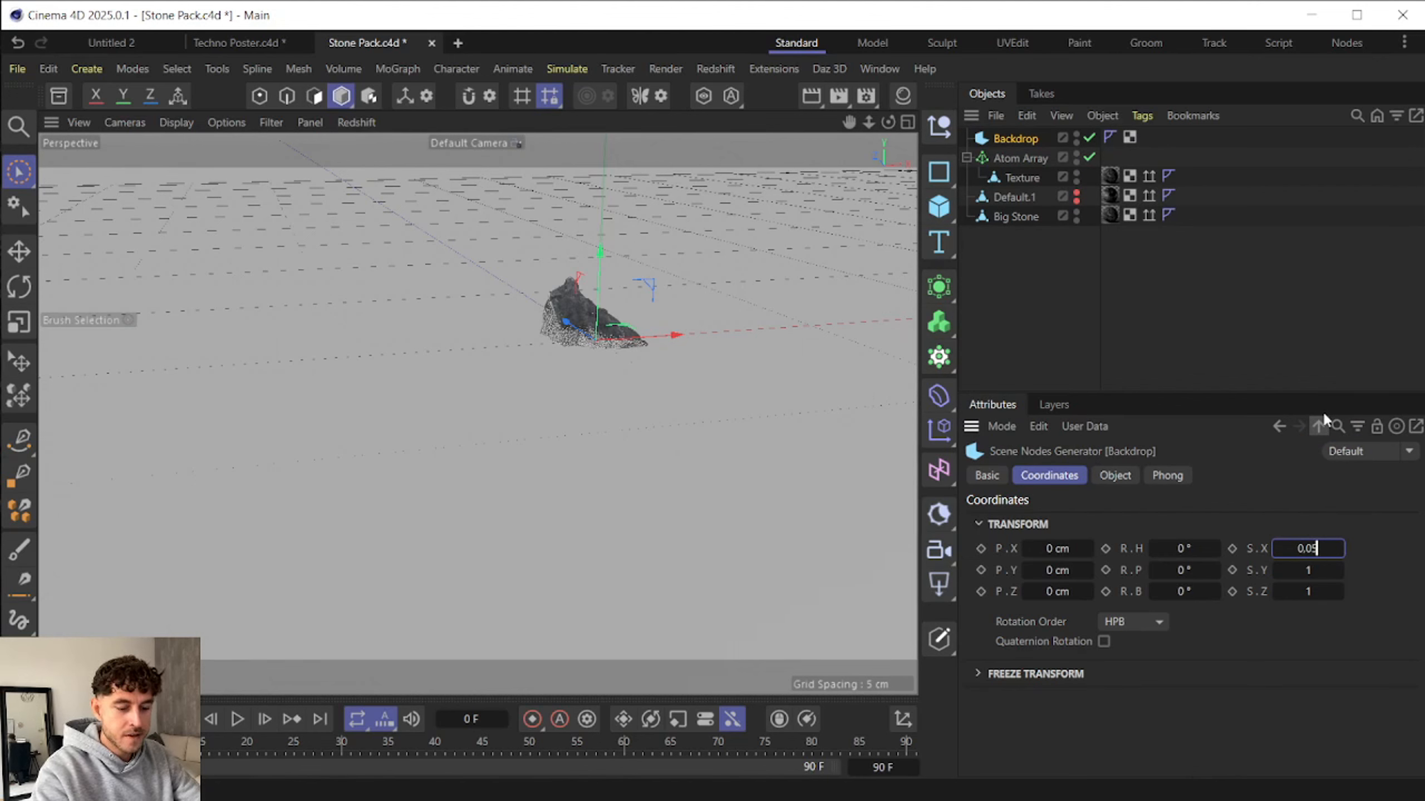
pyautogui.press('Return')
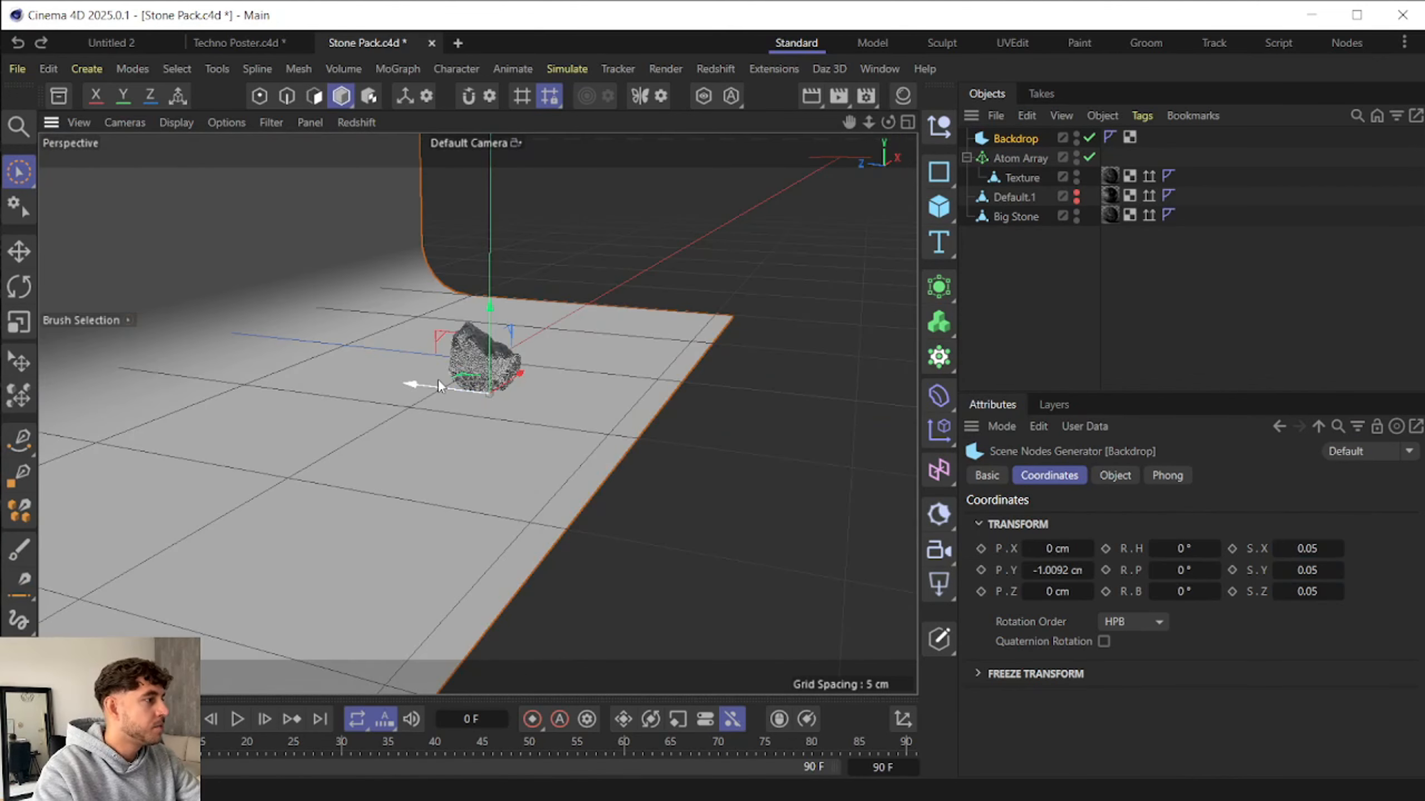
pyautogui.moveTo(437, 379); pyautogui.dragTo(629, 449)
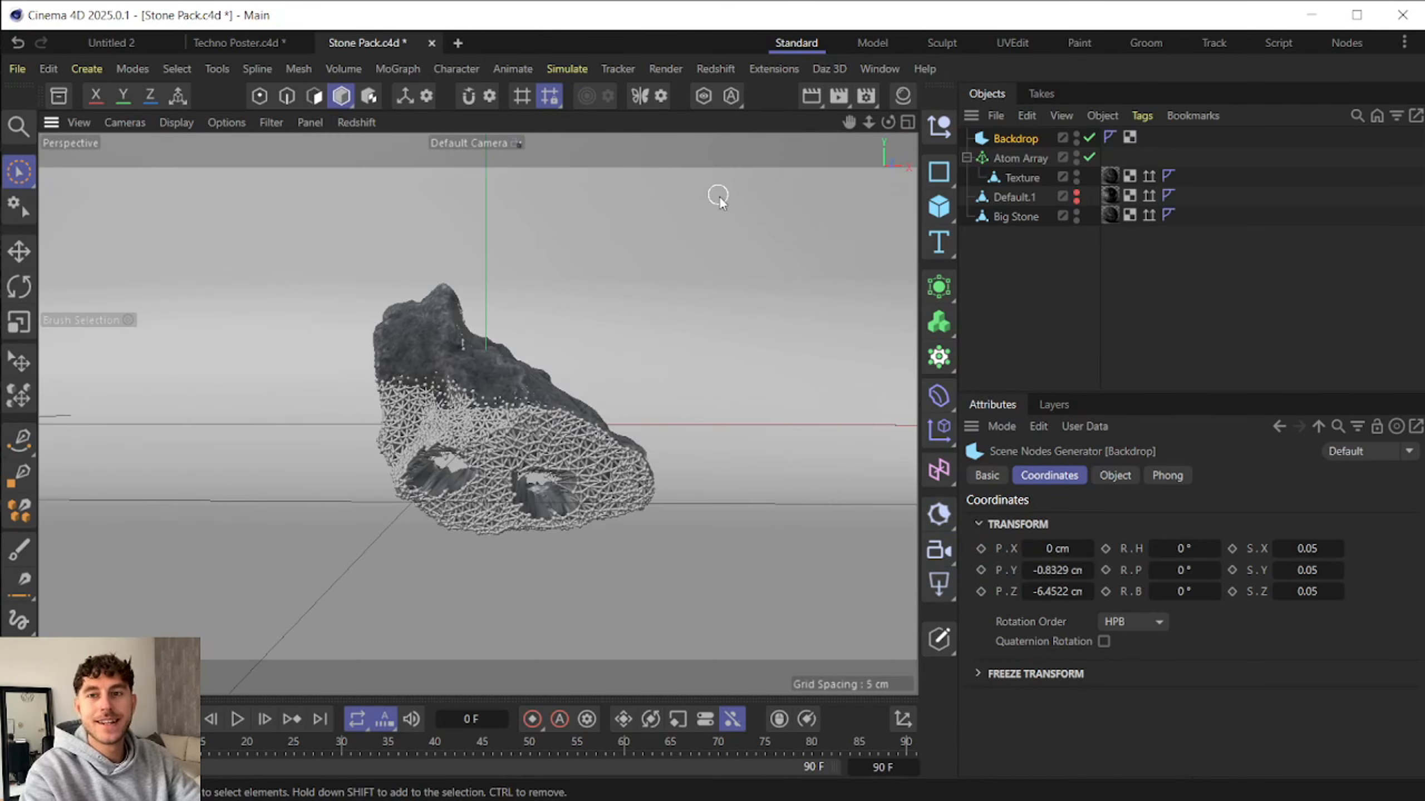
# - Add a Redshift camera from the current view and make it the active viewport camera
pyautogui.click(716, 68)
pyautogui.moveTo(762, 168)
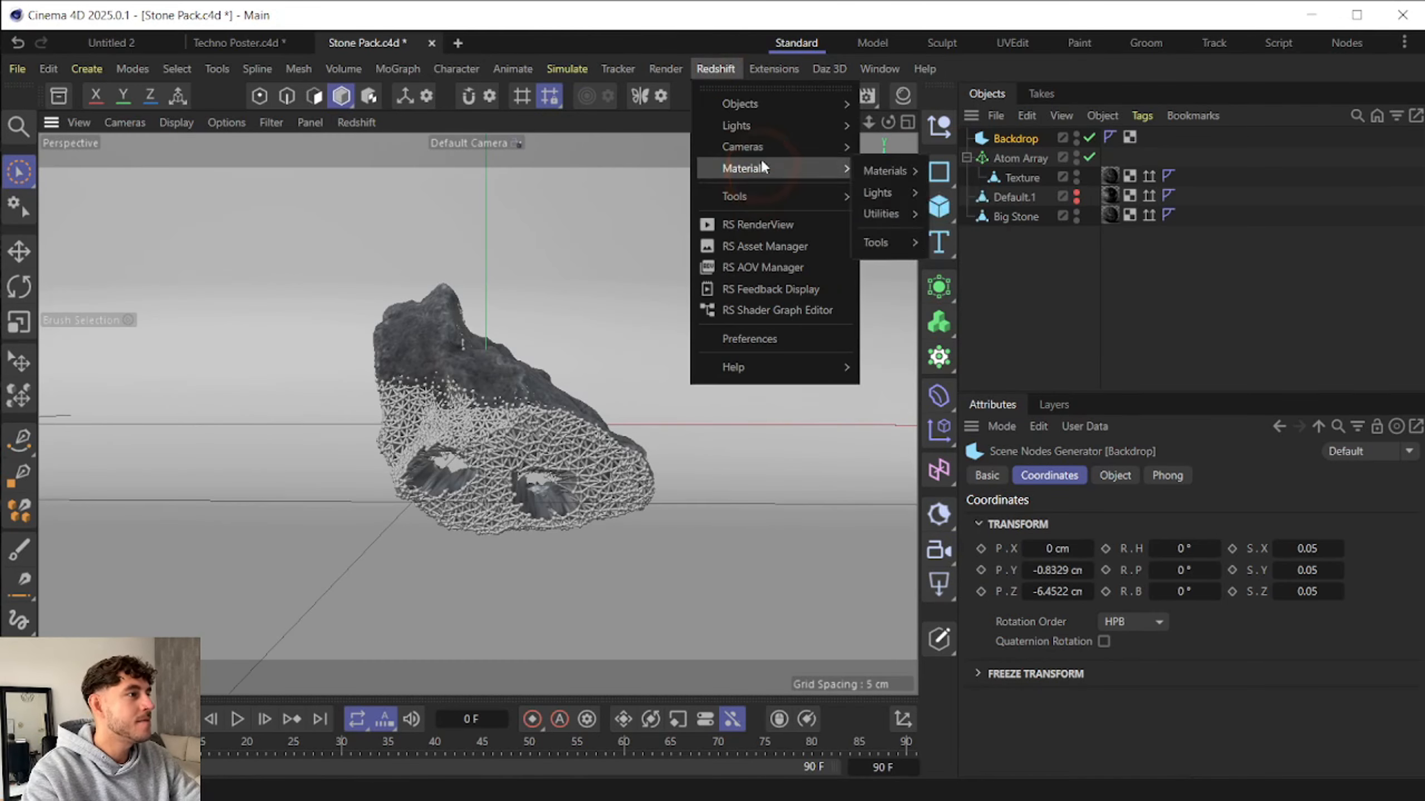
pyautogui.click(877, 153)
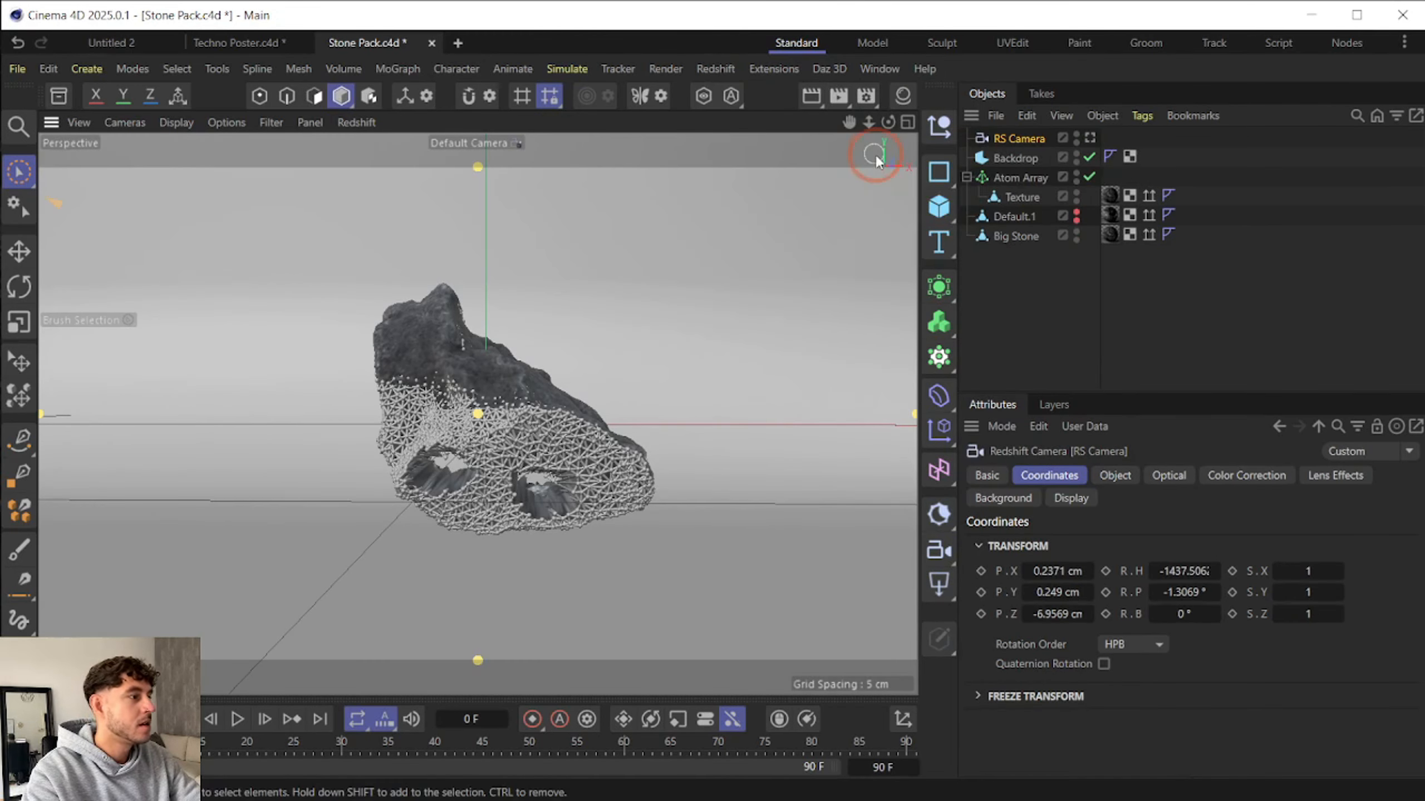
pyautogui.click(1089, 138)
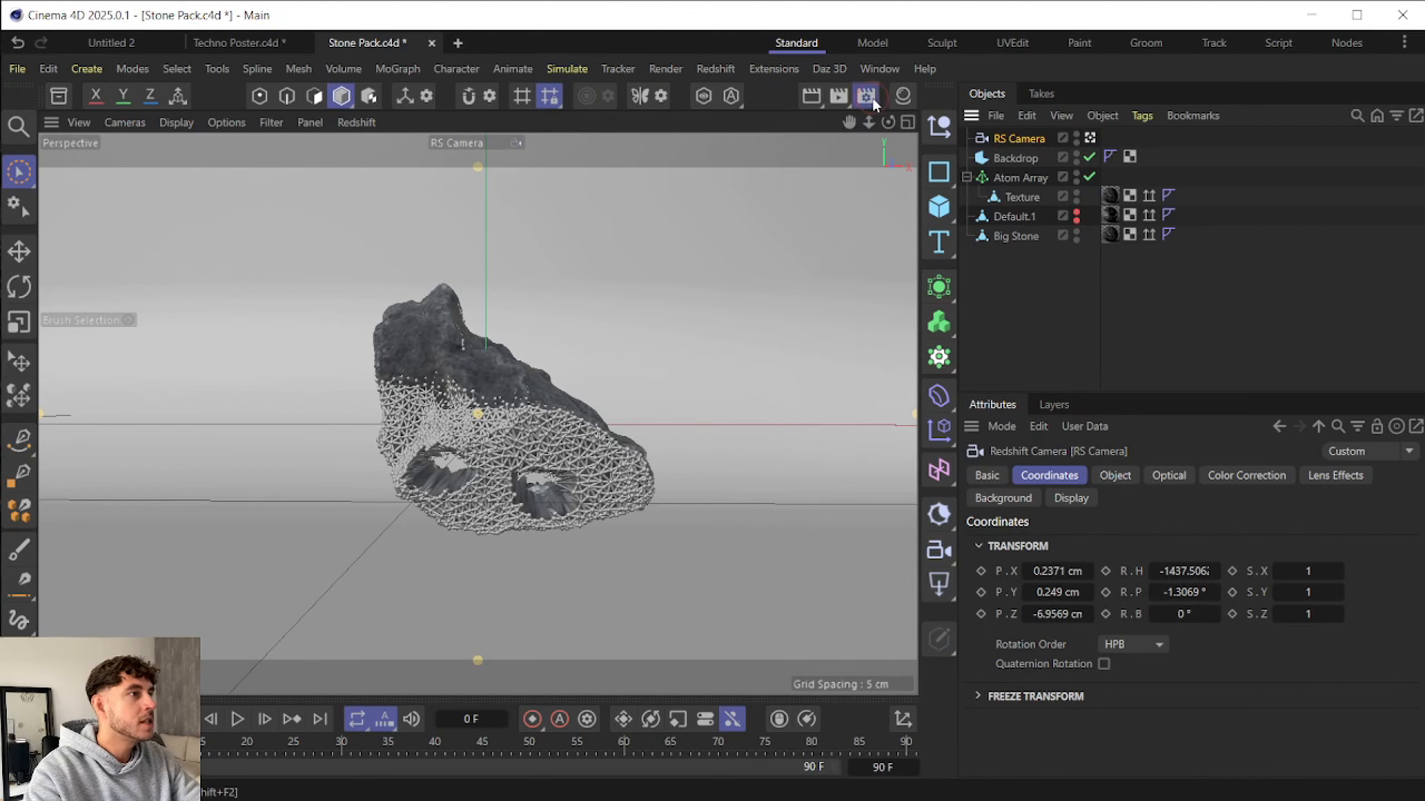
# - Set the render output size to 1080 x 1350 pixels and compare the framing with the Bild.png reference image
pyautogui.click(868, 95)
pyautogui.moveTo(1214, 93); pyautogui.dragTo(959, 94)
pyautogui.doubleClick(974, 189)
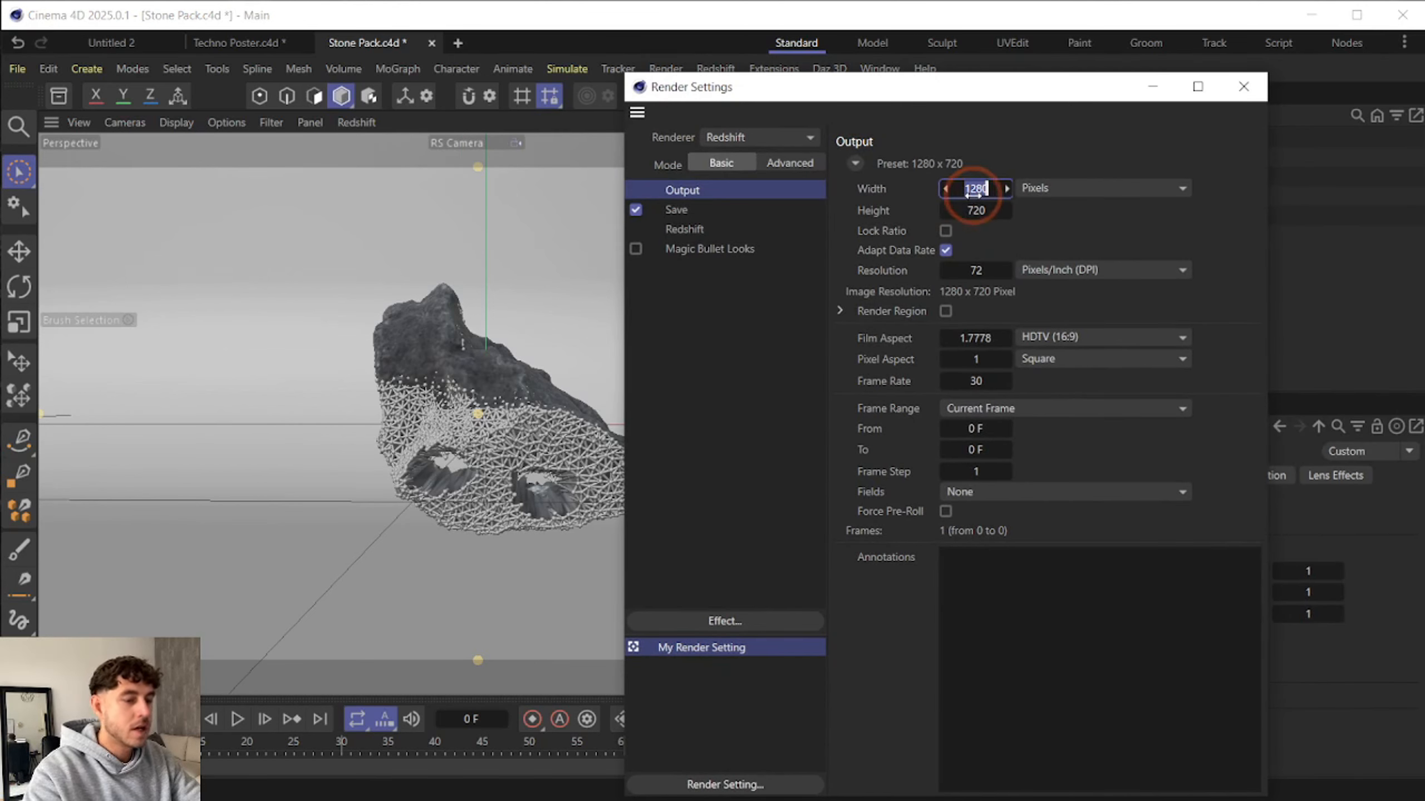
pyautogui.write('1080')
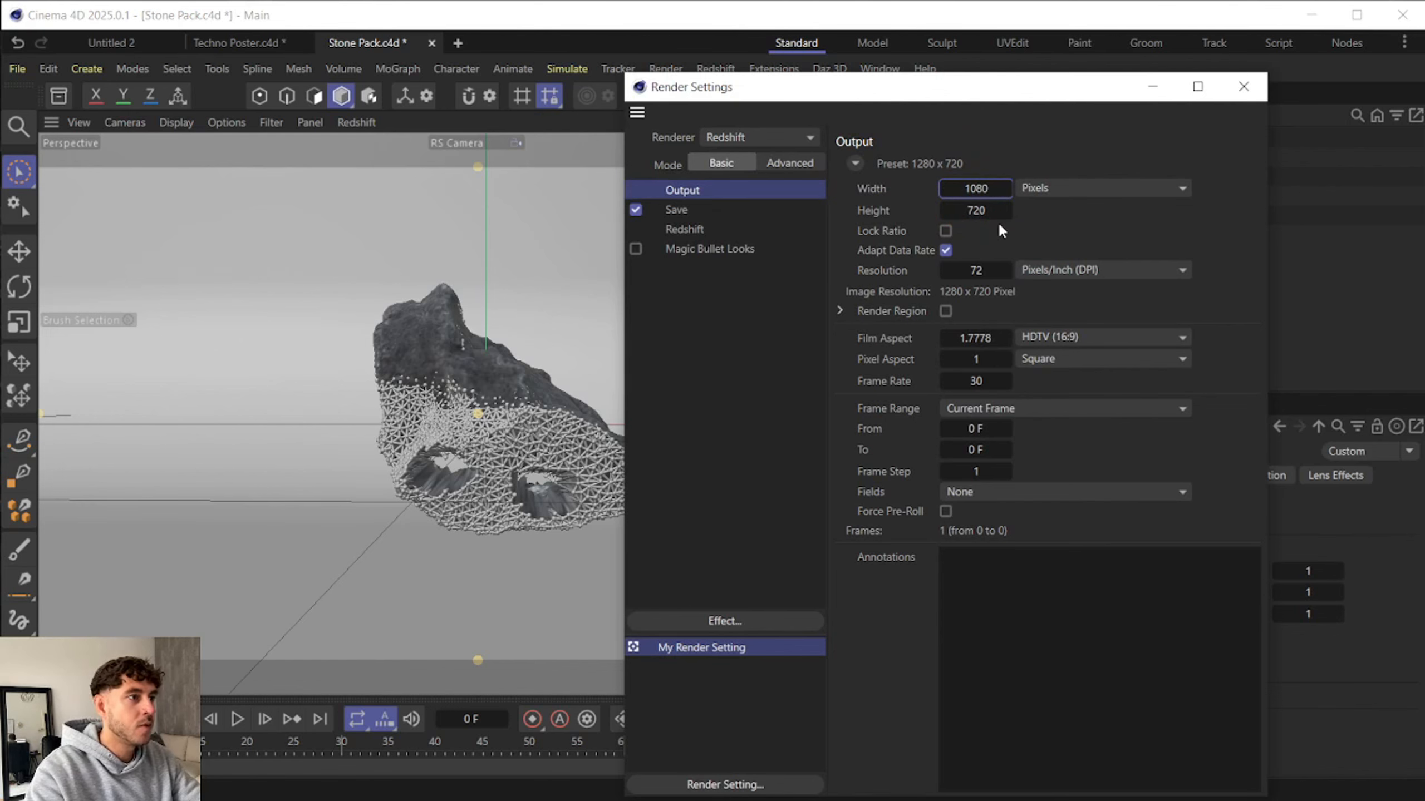
pyautogui.doubleClick(977, 210)
pyautogui.write('1350')
pyautogui.press('Return')
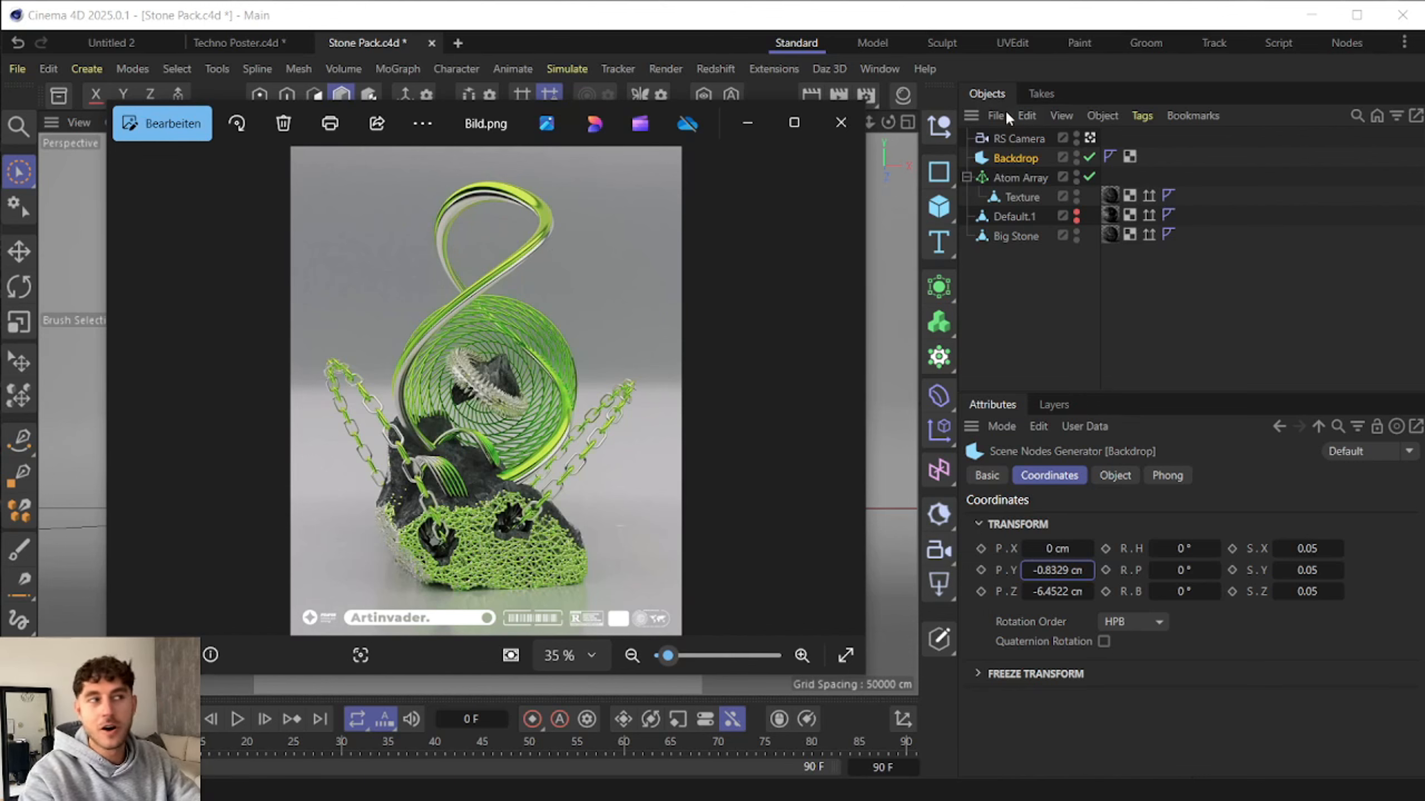
pyautogui.click(840, 122)
# - Add a Torus primitive to the scene and set its ring radius to 1 cm
pyautogui.click(928, 205)
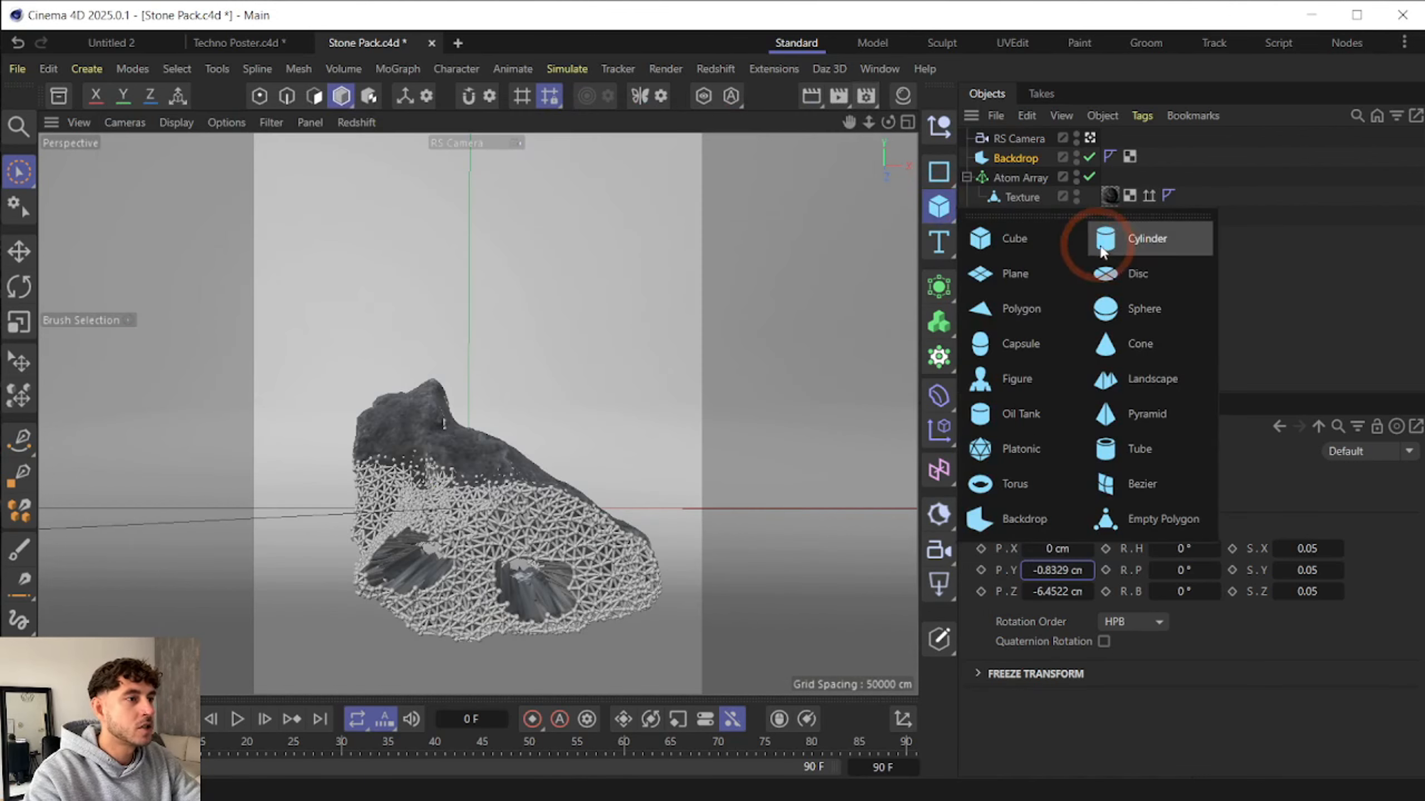
pyautogui.click(1042, 485)
pyautogui.click(1115, 475)
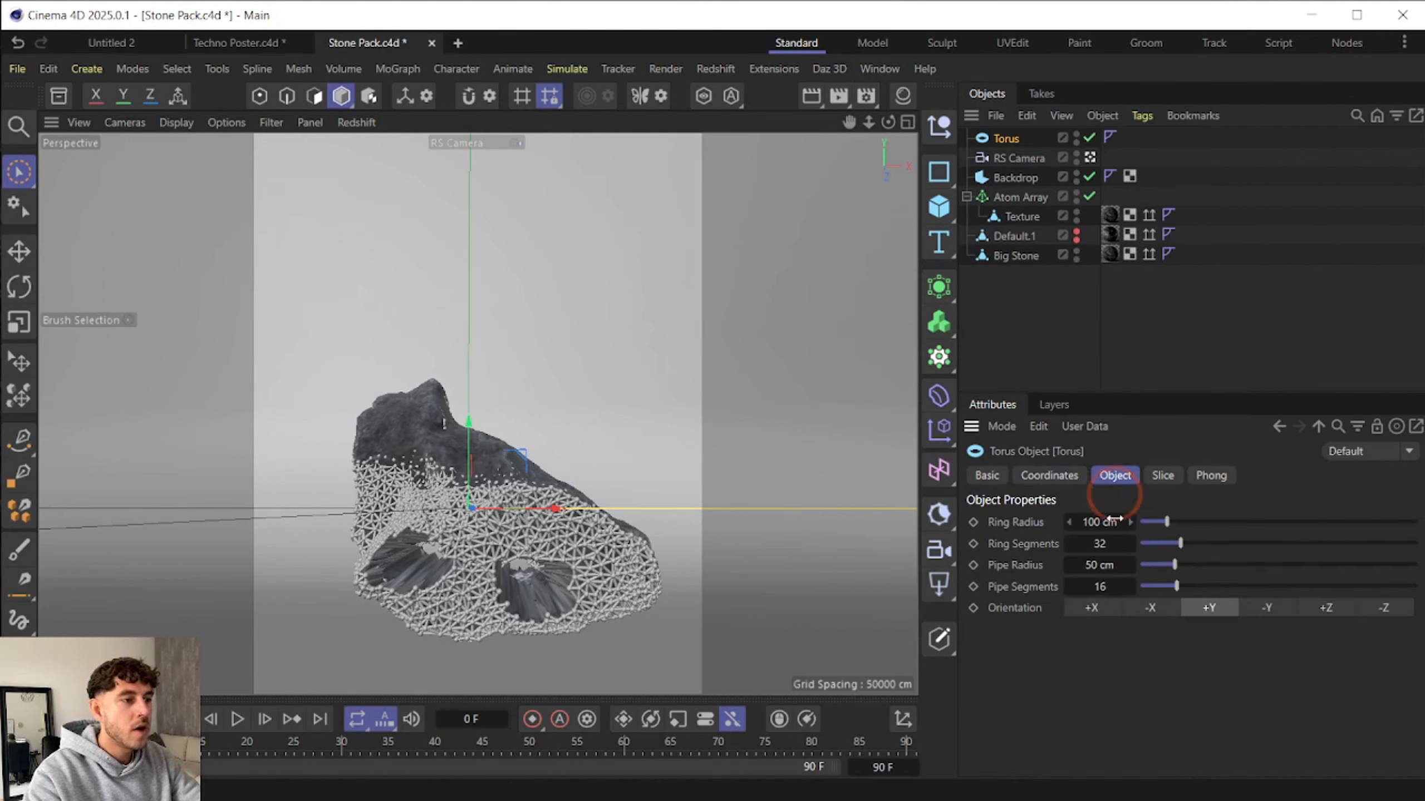
pyautogui.click(1100, 522)
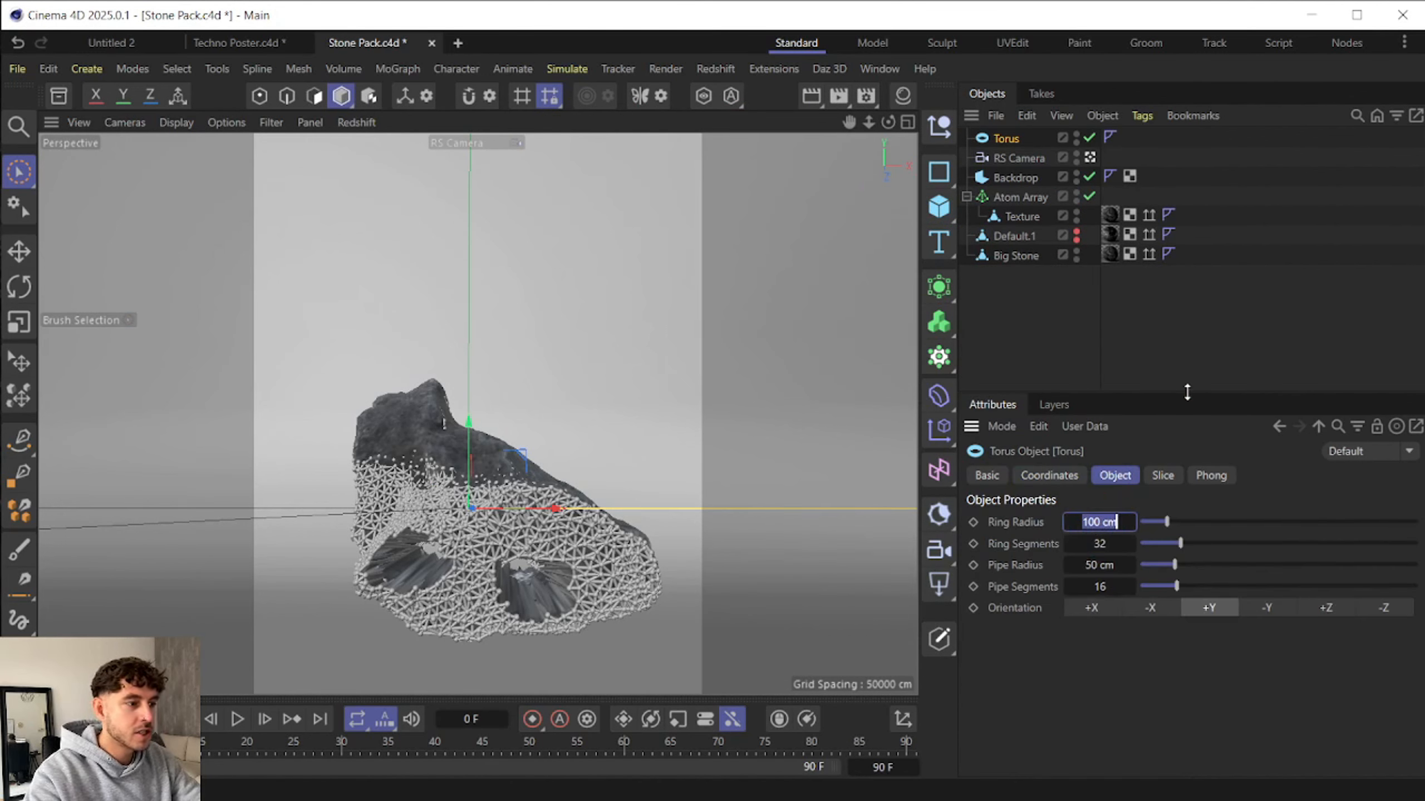
pyautogui.write('1')
pyautogui.press('Return')
# - Set the torus's ring segments to 60 and its pipe radius to 0.05 cm
pyautogui.click(1093, 545)
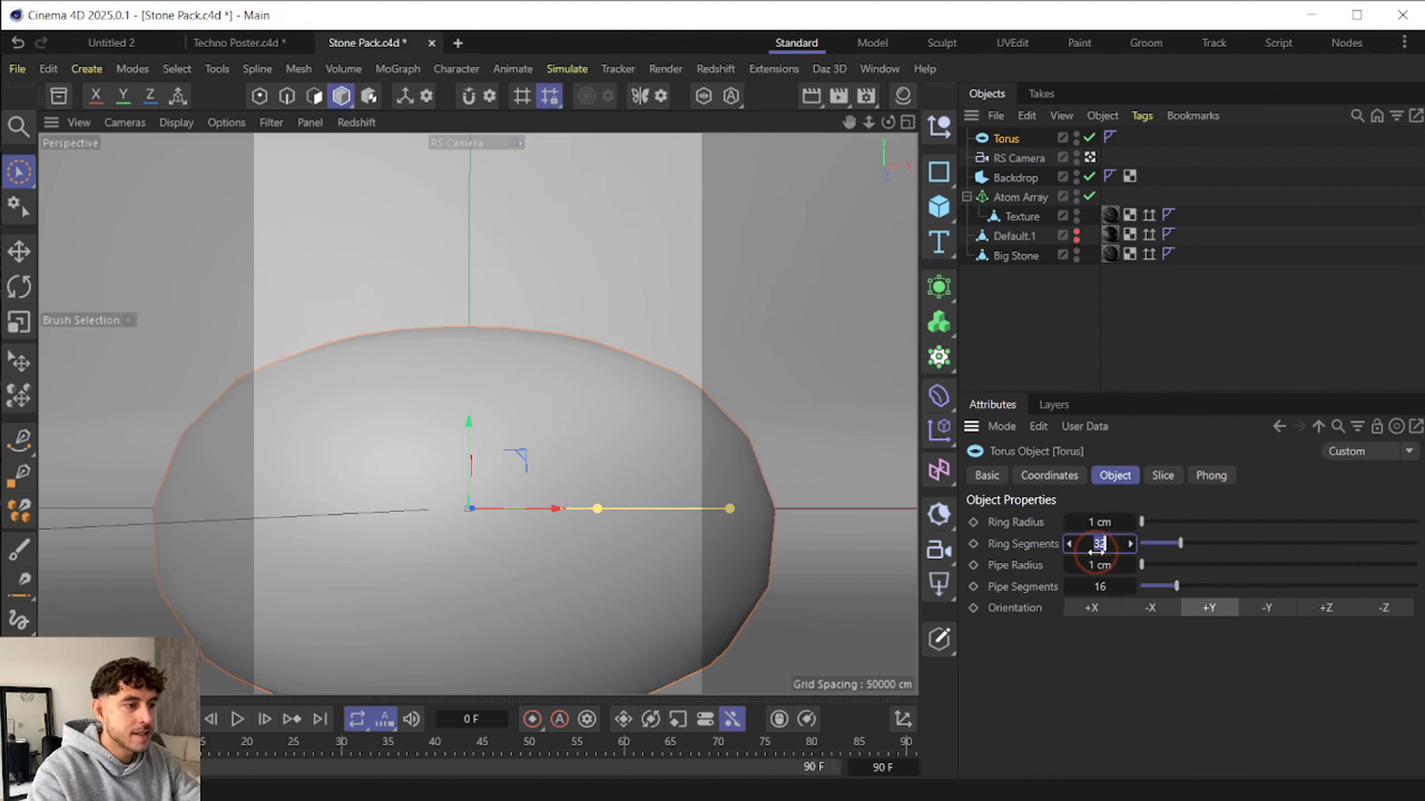
pyautogui.write('60')
pyautogui.press('Return')
pyautogui.press('Tab')
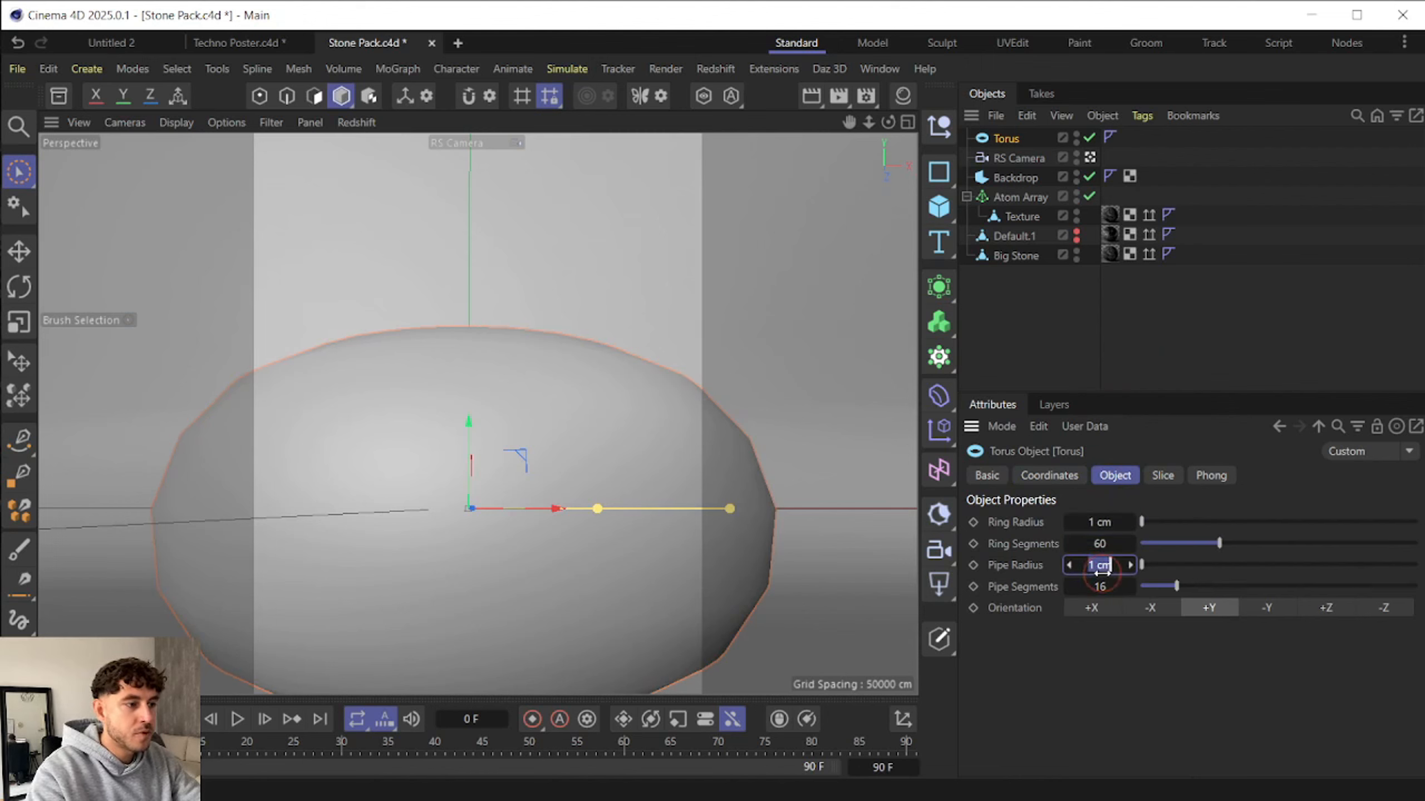
pyautogui.click(1314, 415)
pyautogui.write('0.05')
pyautogui.press('Return')
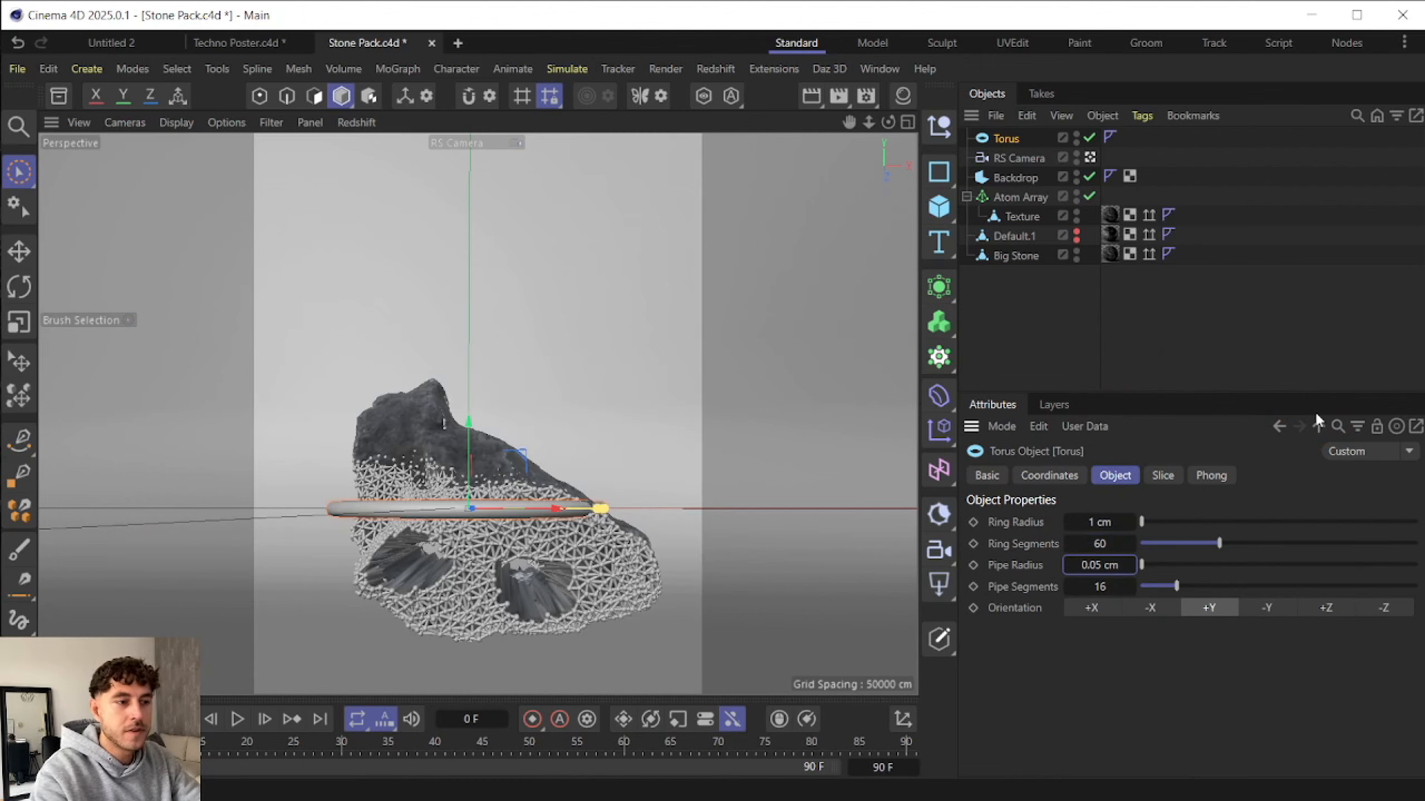
# - Add a Twist deformer as a child of the torus, align it to +X and fit it to its parent
pyautogui.click(939, 396)
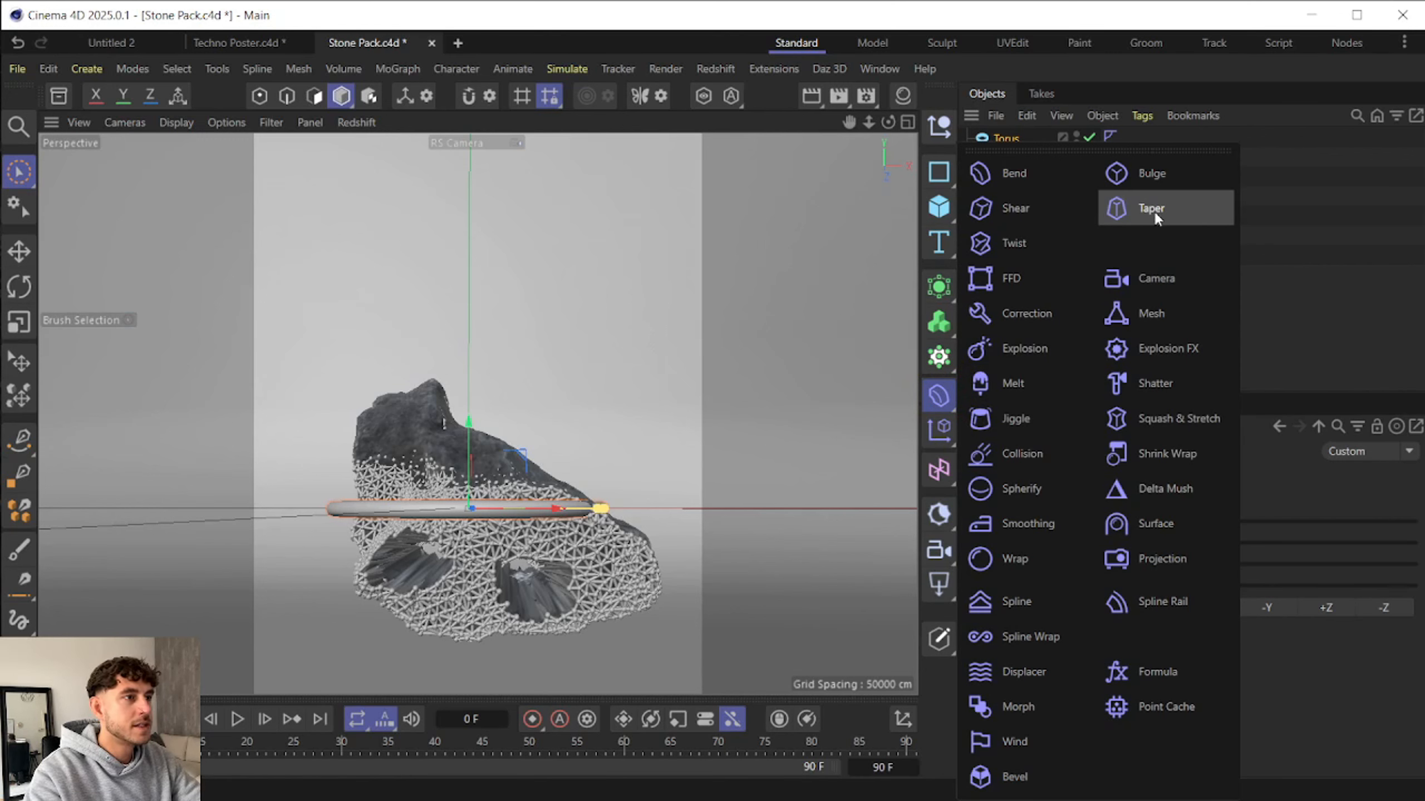
pyautogui.keyDown('shift'); pyautogui.click(1046, 245); pyautogui.keyUp('shift')
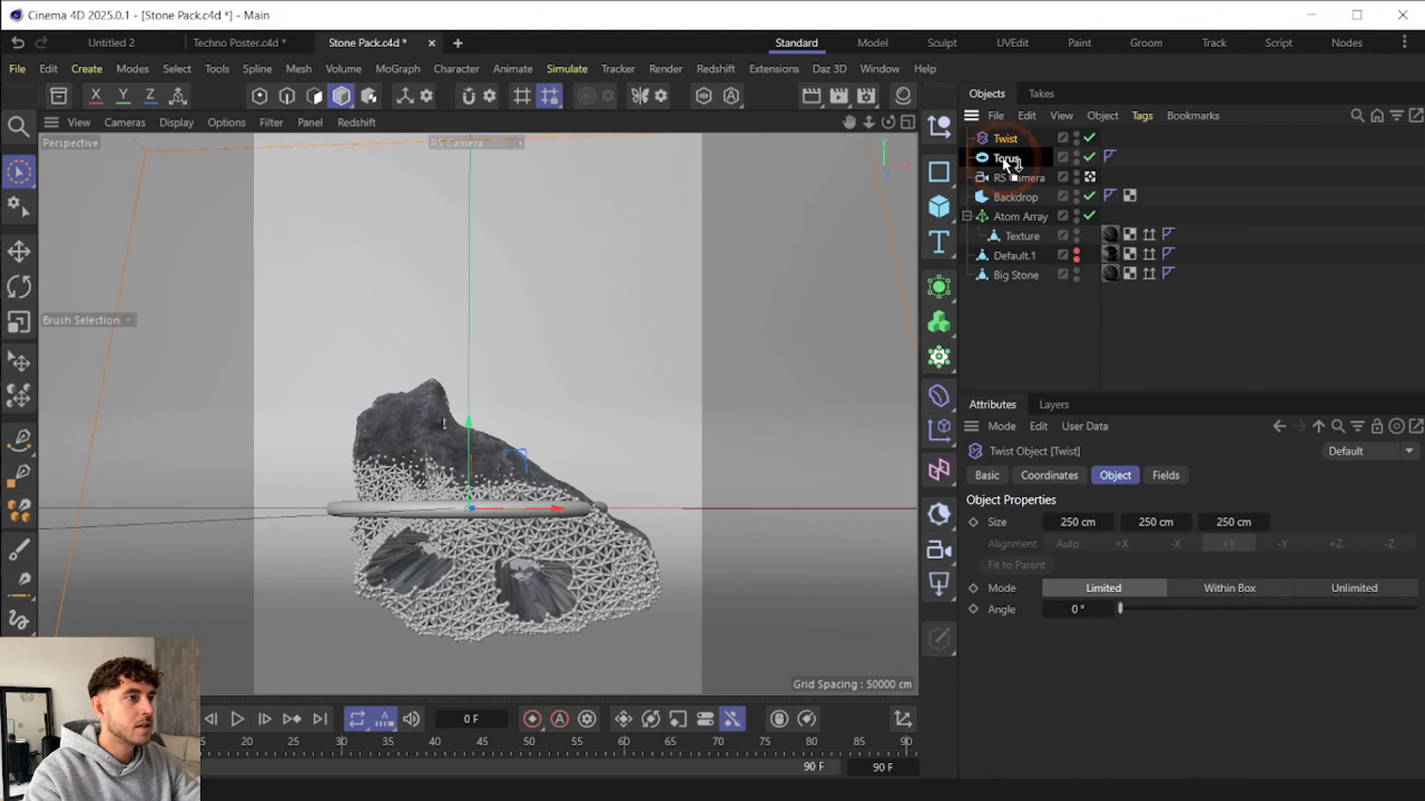
pyautogui.click(1122, 544)
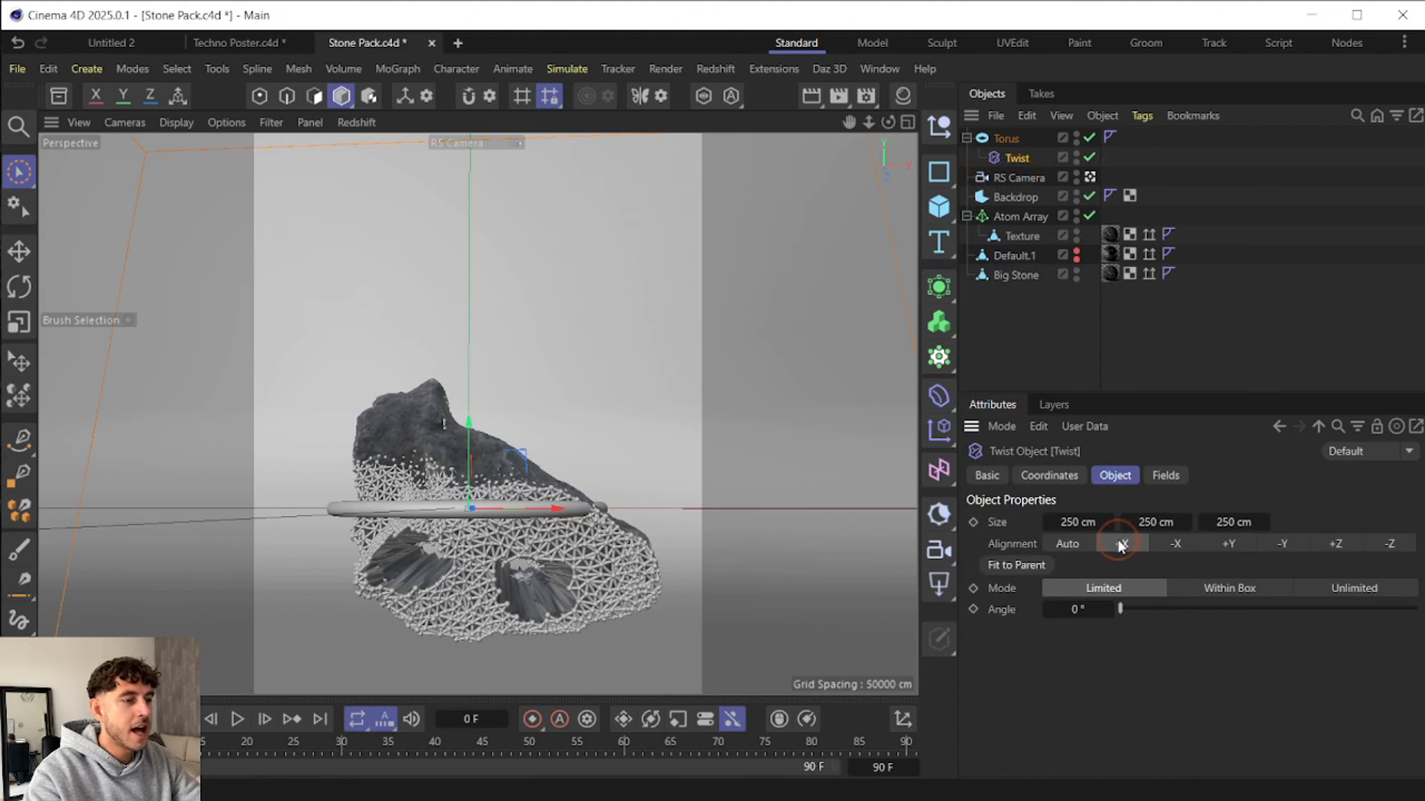
pyautogui.click(1026, 565)
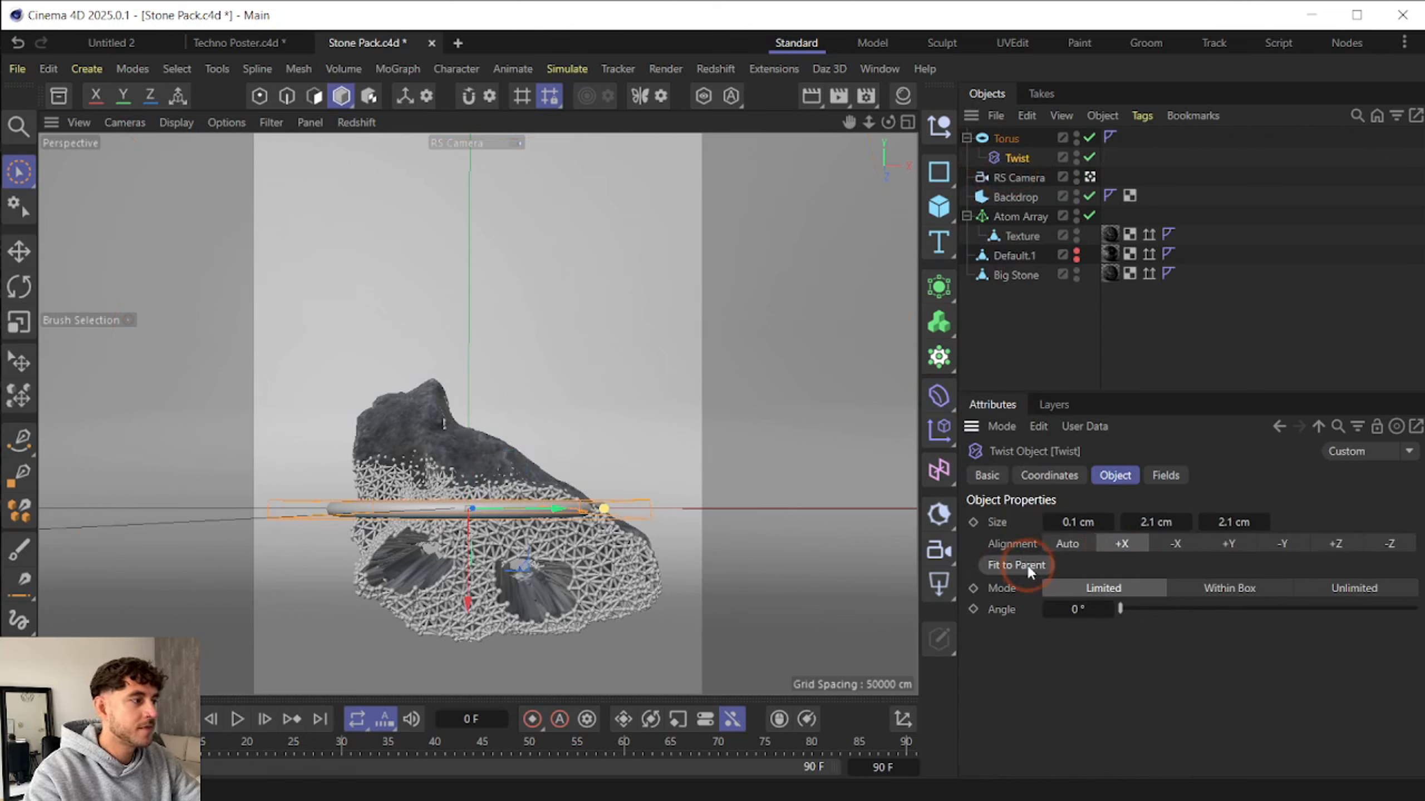
# - Set the Twist deformer's angle to 240°
pyautogui.click(1173, 611)
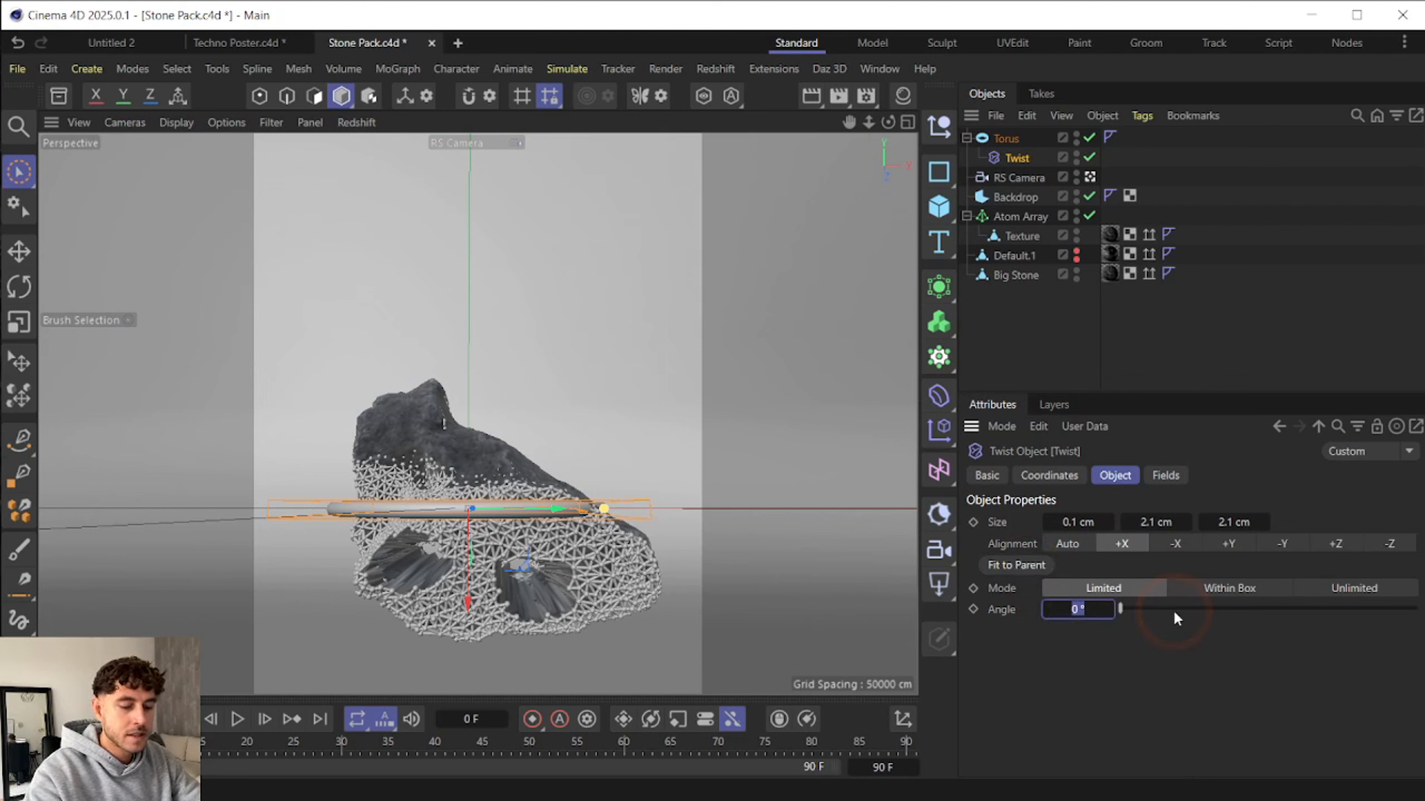
pyautogui.write('240')
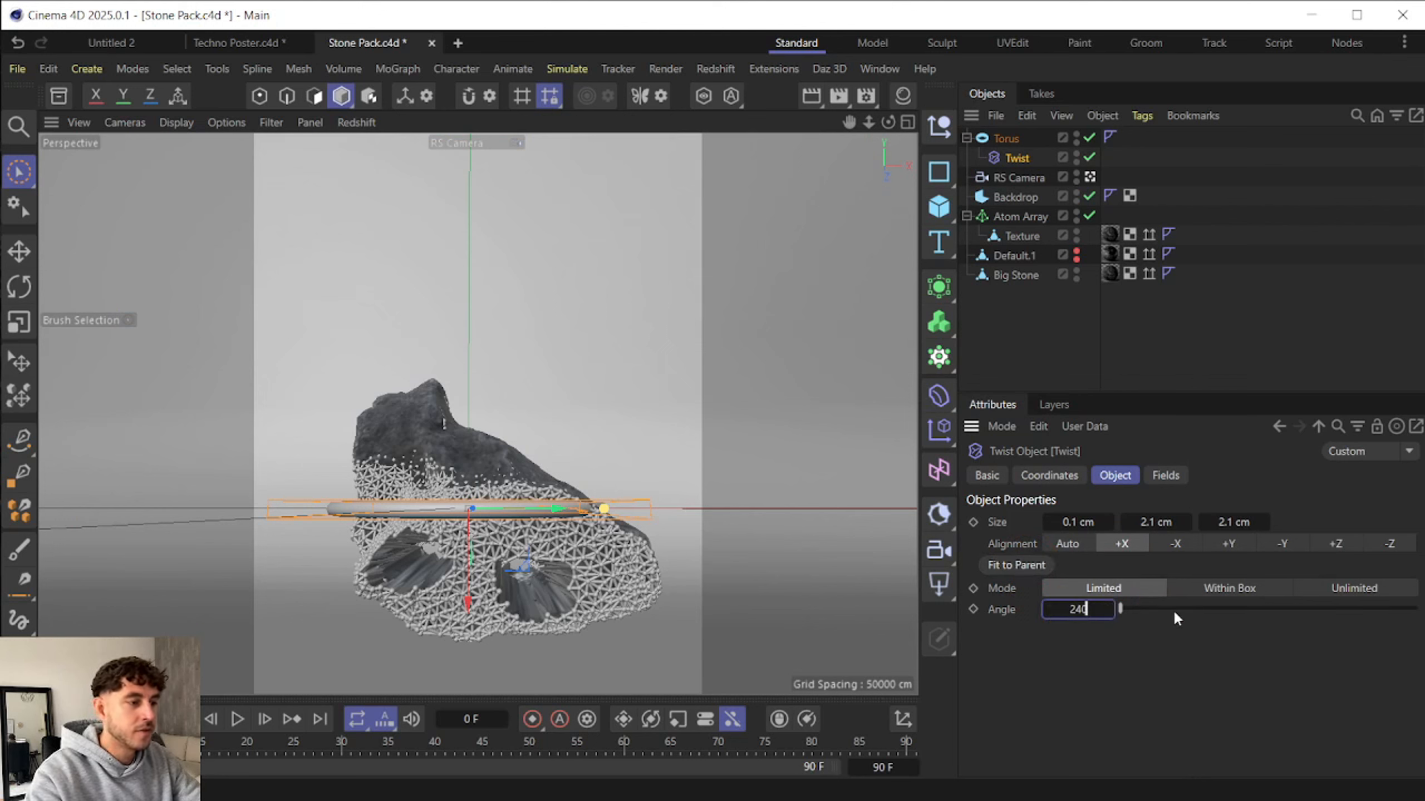
pyautogui.press('Return')
pyautogui.hotkey('ctrl', 'u')
pyautogui.hotkey('ctrl', 'z')
# - Collapse the torus hierarchy and raise the twisted torus above the stone to about Y 1.77 cm
pyautogui.click(966, 138)
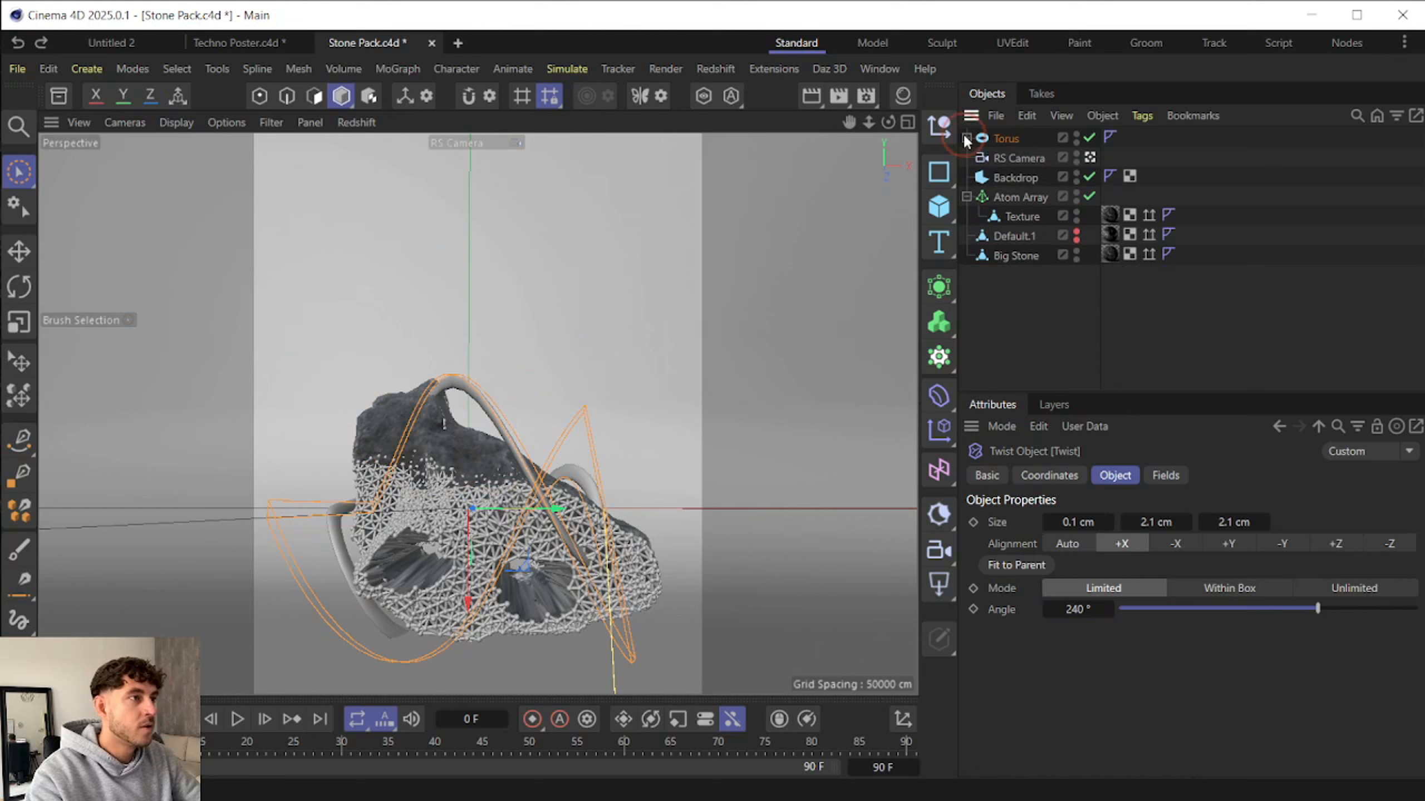
pyautogui.click(997, 137)
pyautogui.moveTo(470, 433); pyautogui.dragTo(499, 227)
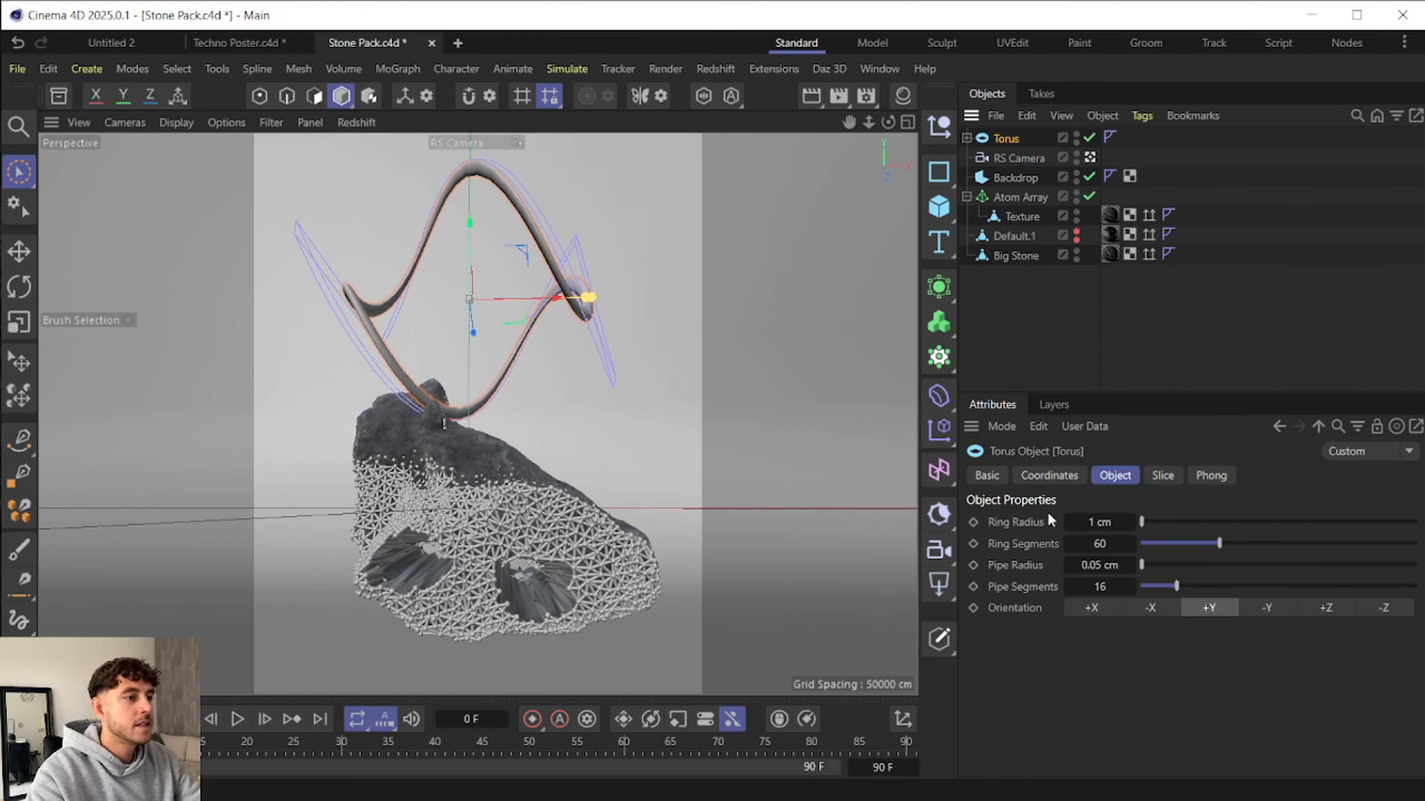
# - Scale the twisted torus to 1.53 on X and 1.02 on Y
pyautogui.click(1049, 475)
pyautogui.click(1306, 548)
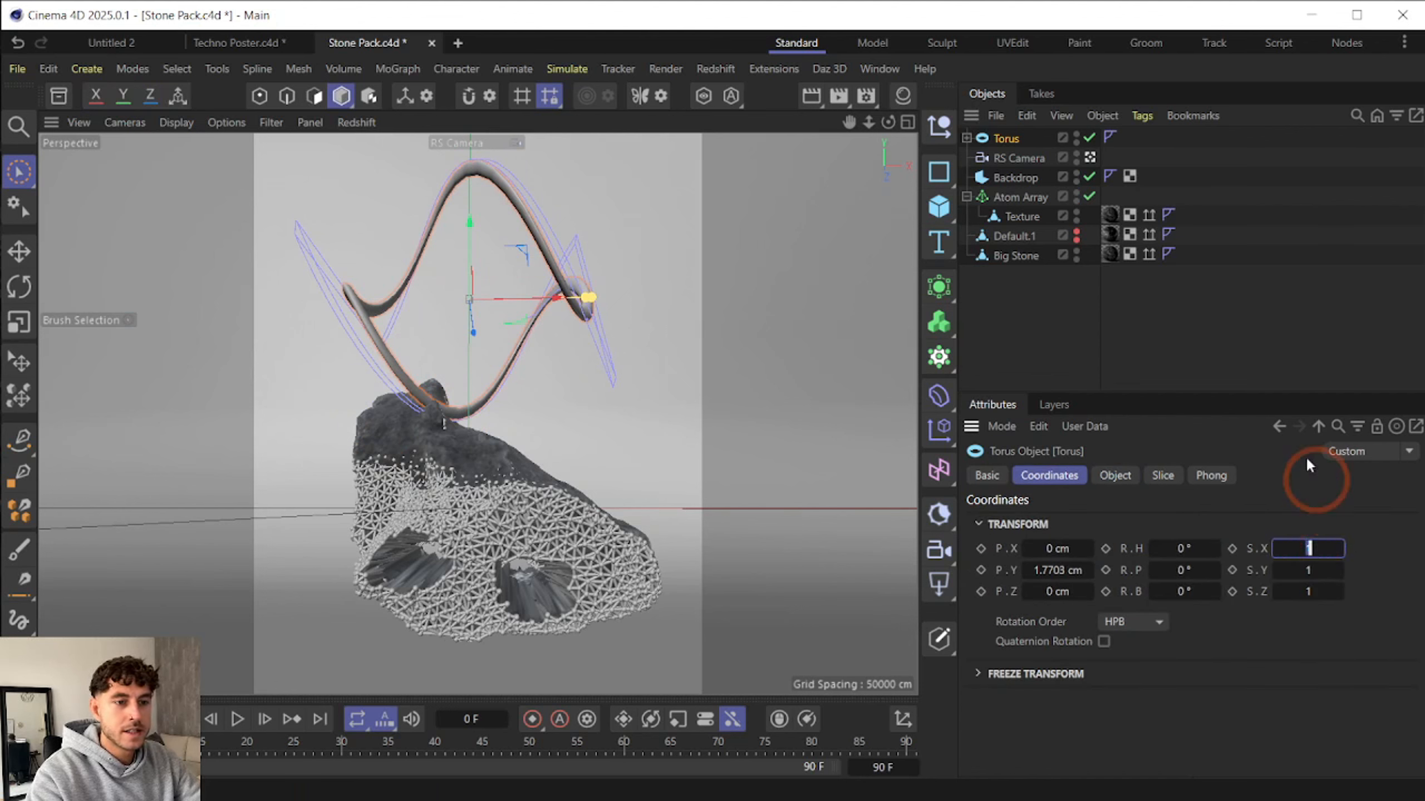
pyautogui.write('1.53')
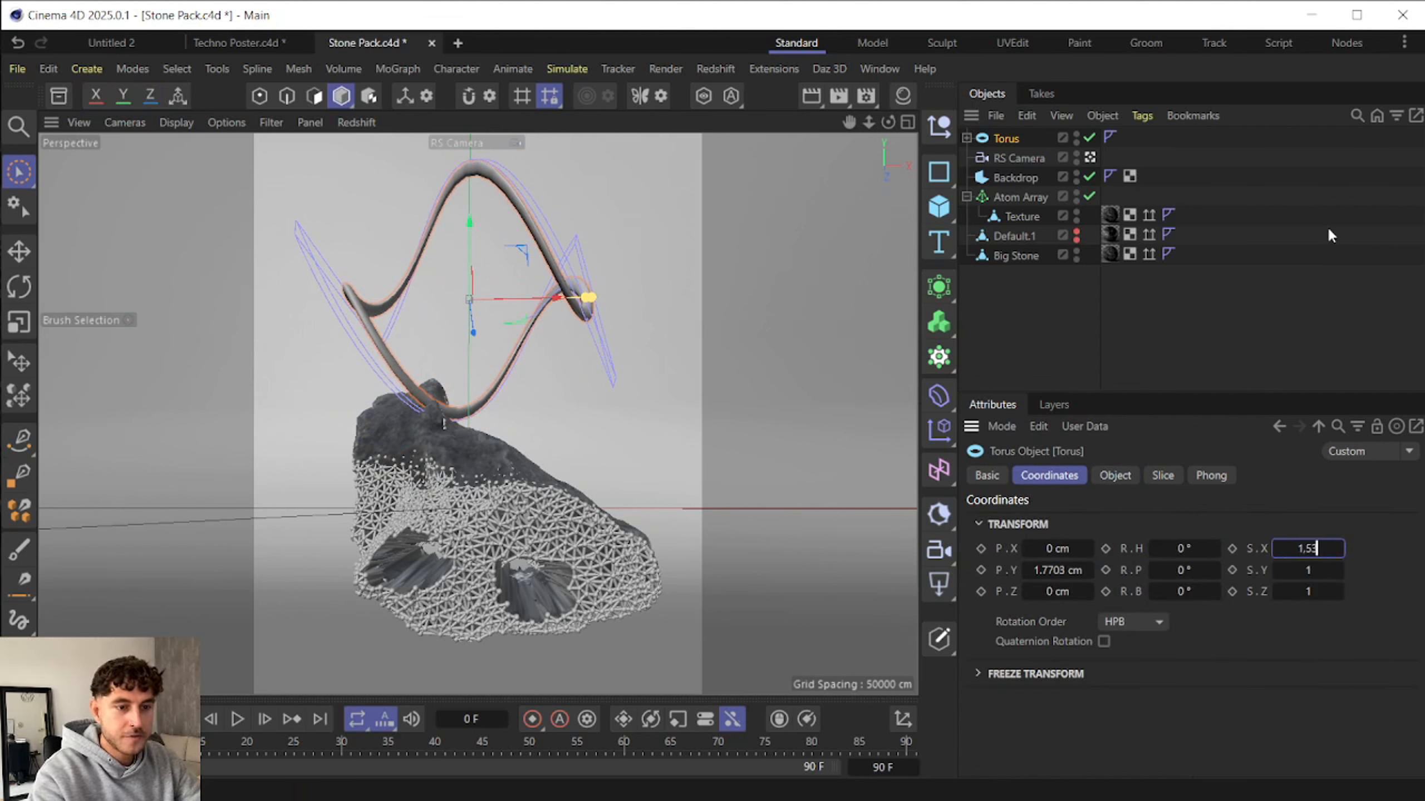
pyautogui.press('Return')
pyautogui.click(1307, 571)
pyautogui.write('1.02')
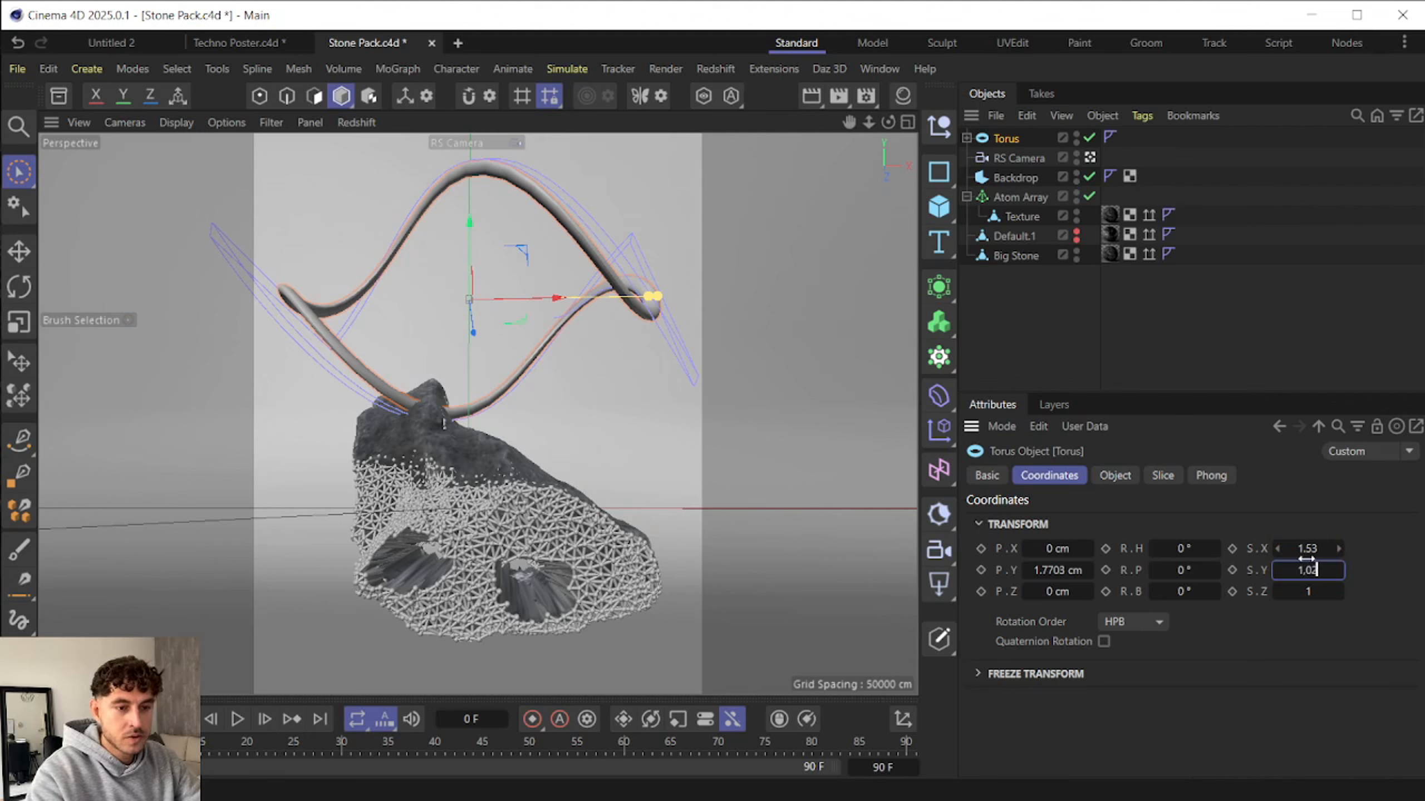
pyautogui.press('Return')
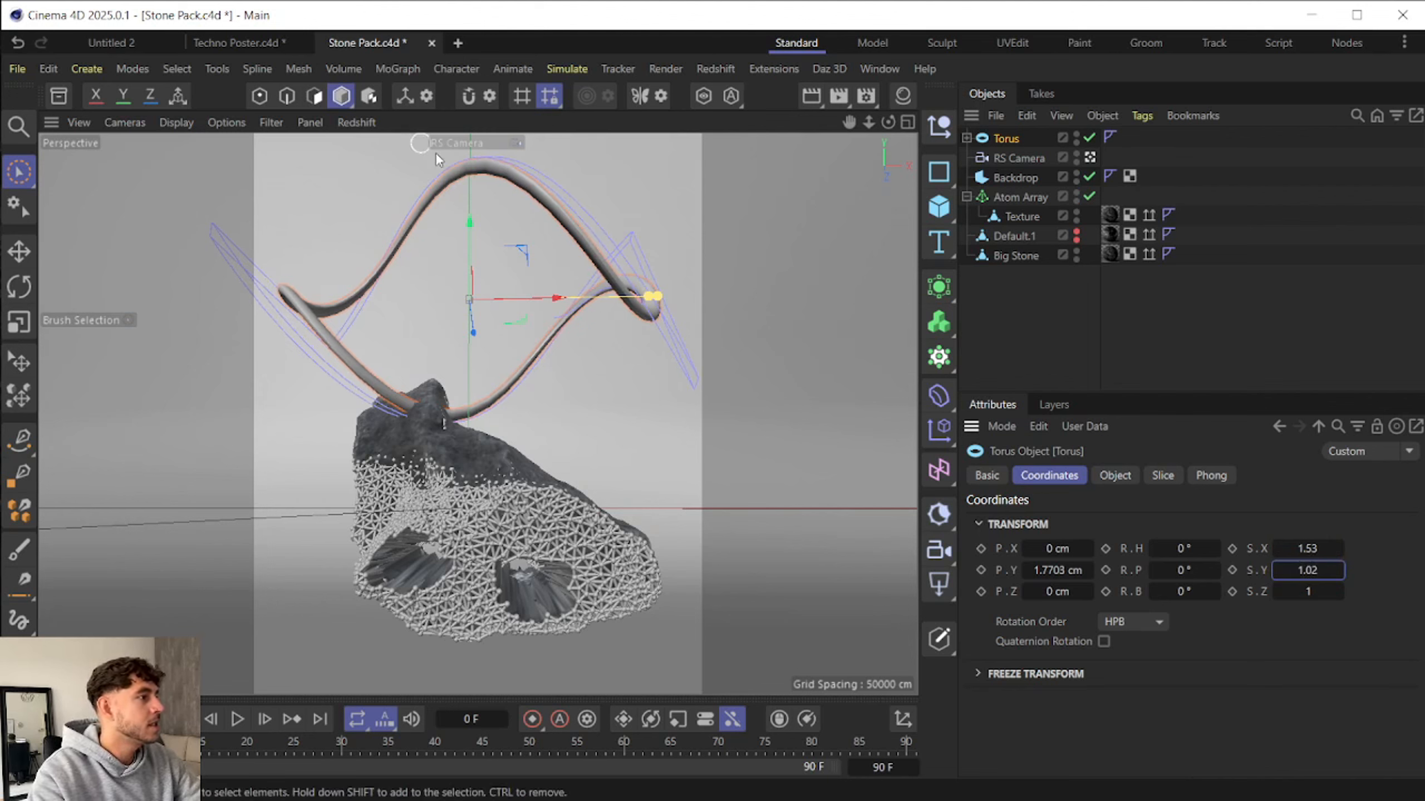
# - Merge the twisted torus with Connect Objects + Delete and place it at about X 0.42 cm, rotated to heading -75° and bank 90°
pyautogui.rightClick(1000, 136)
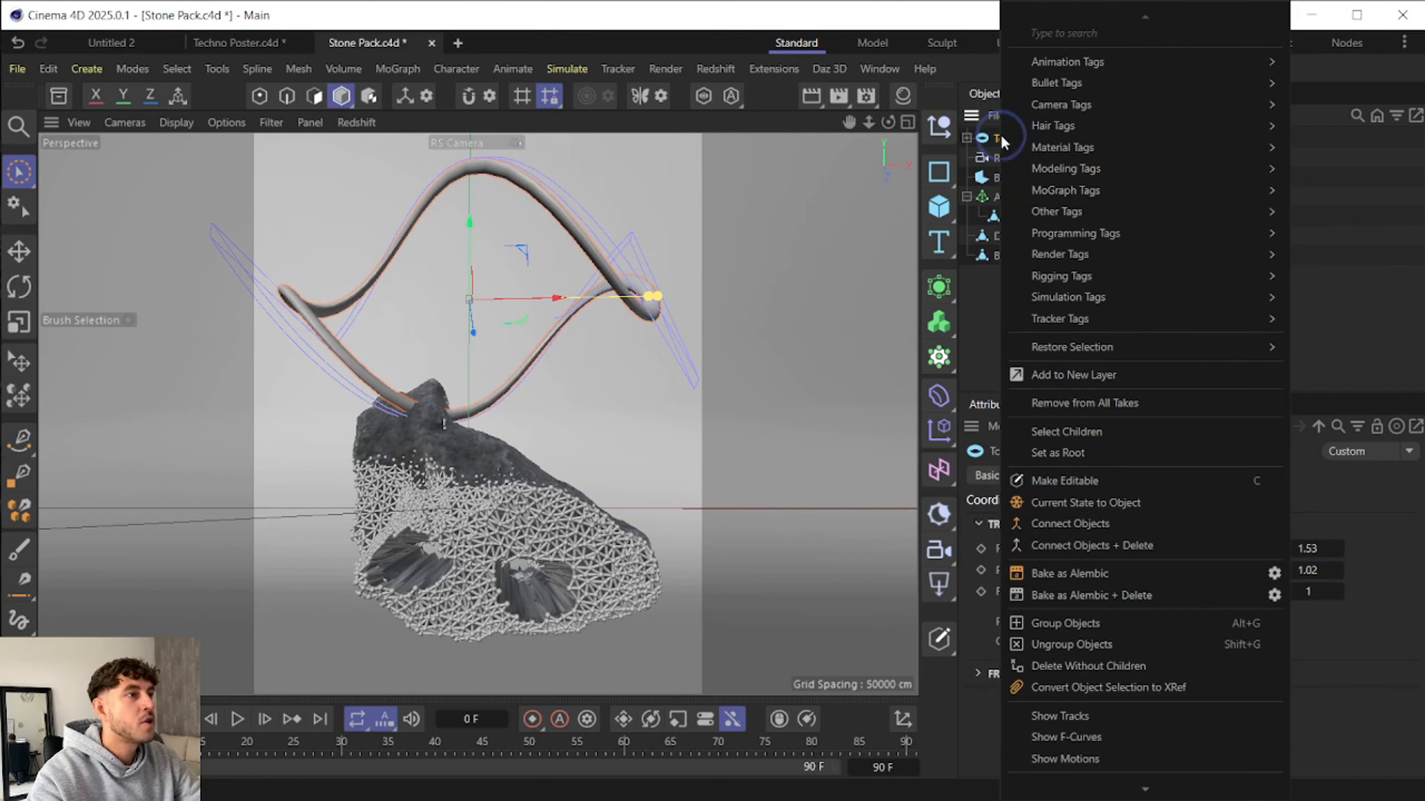
pyautogui.click(1122, 545)
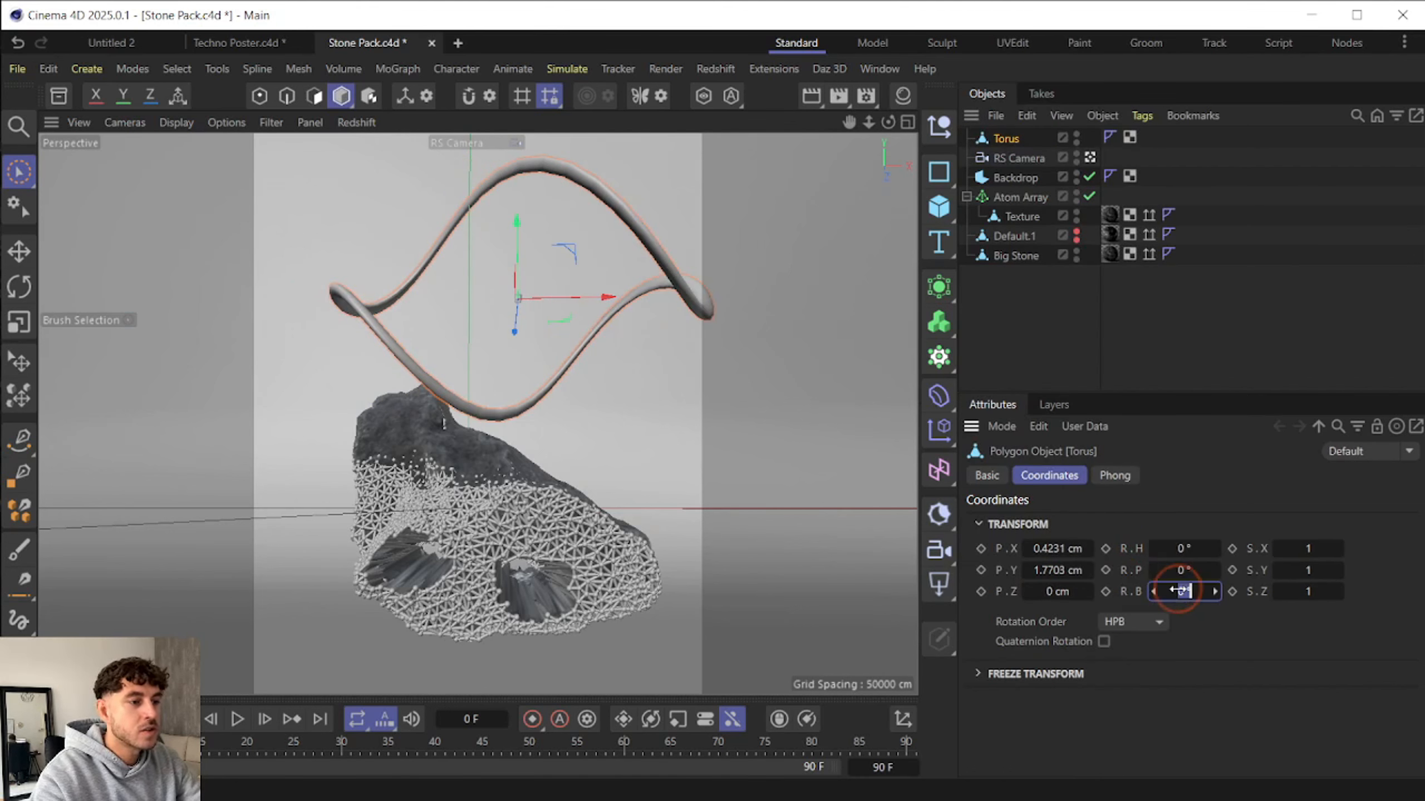
pyautogui.moveTo(1178, 590); pyautogui.dragTo(1178, 590)
pyautogui.click(1182, 549)
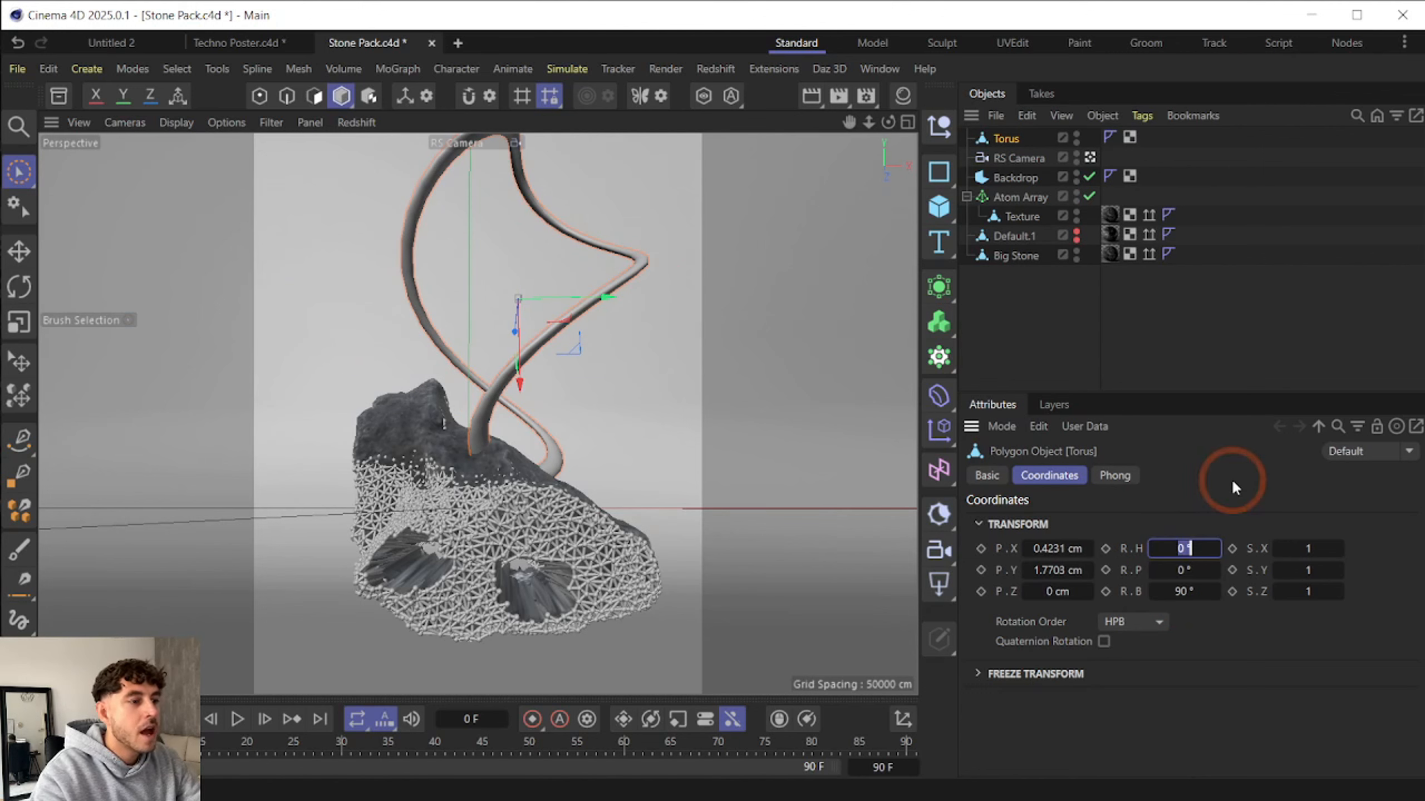
pyautogui.write('-75')
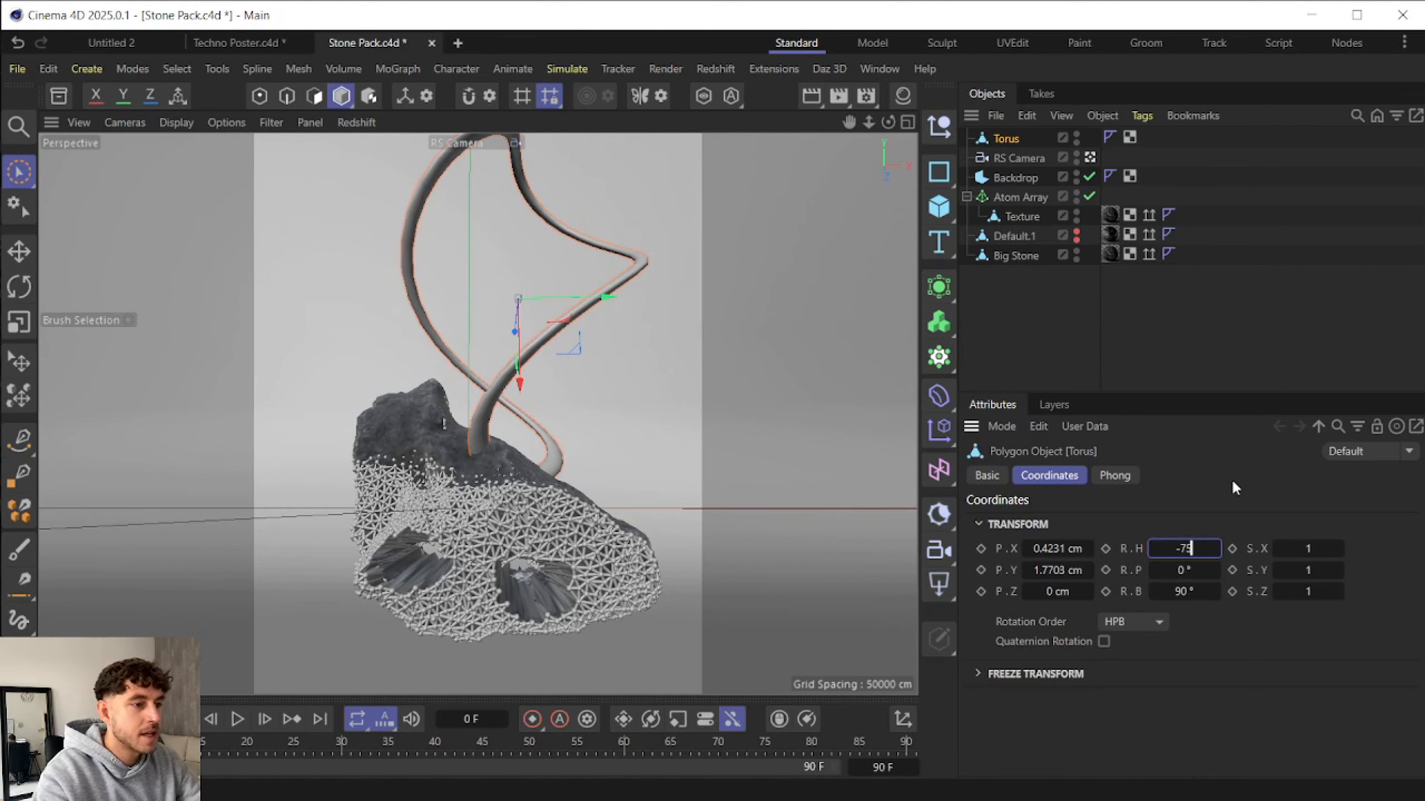
pyautogui.press('Return')
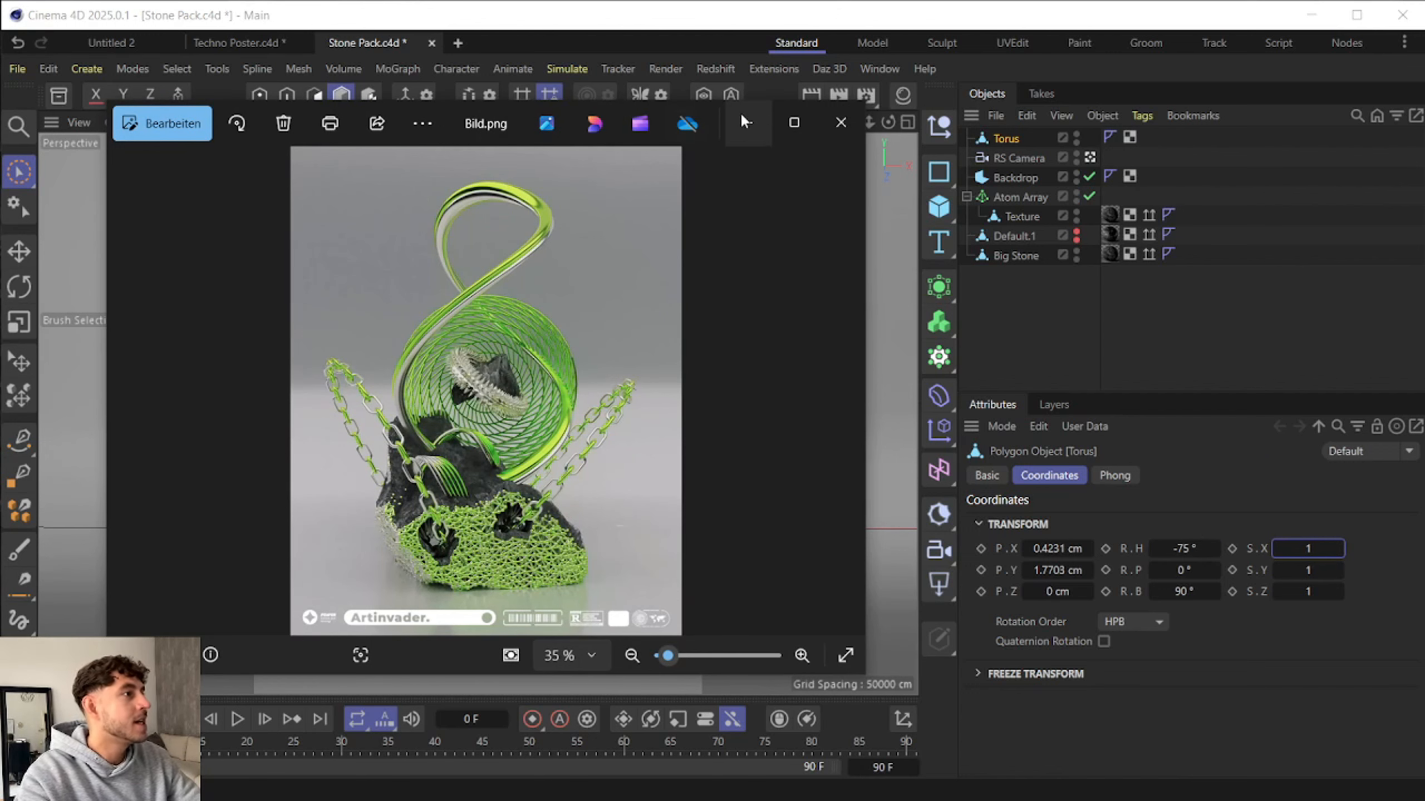
# - Put away the Bild.png reference, then add a Sphere and raise it to about Y 0.70 cm
pyautogui.click(760, 115)
pyautogui.click(938, 206)
pyautogui.click(1127, 299)
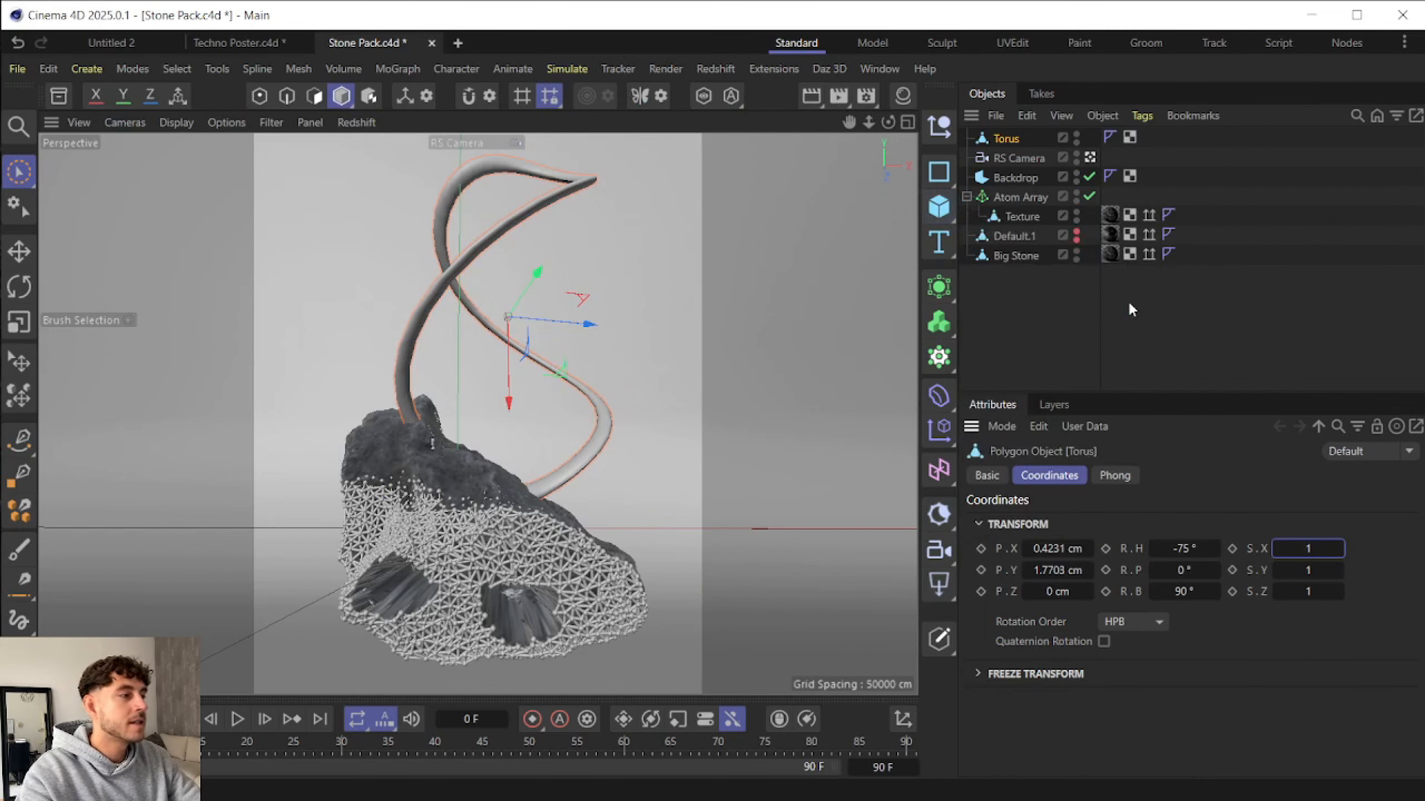
pyautogui.moveTo(458, 447); pyautogui.dragTo(502, 362)
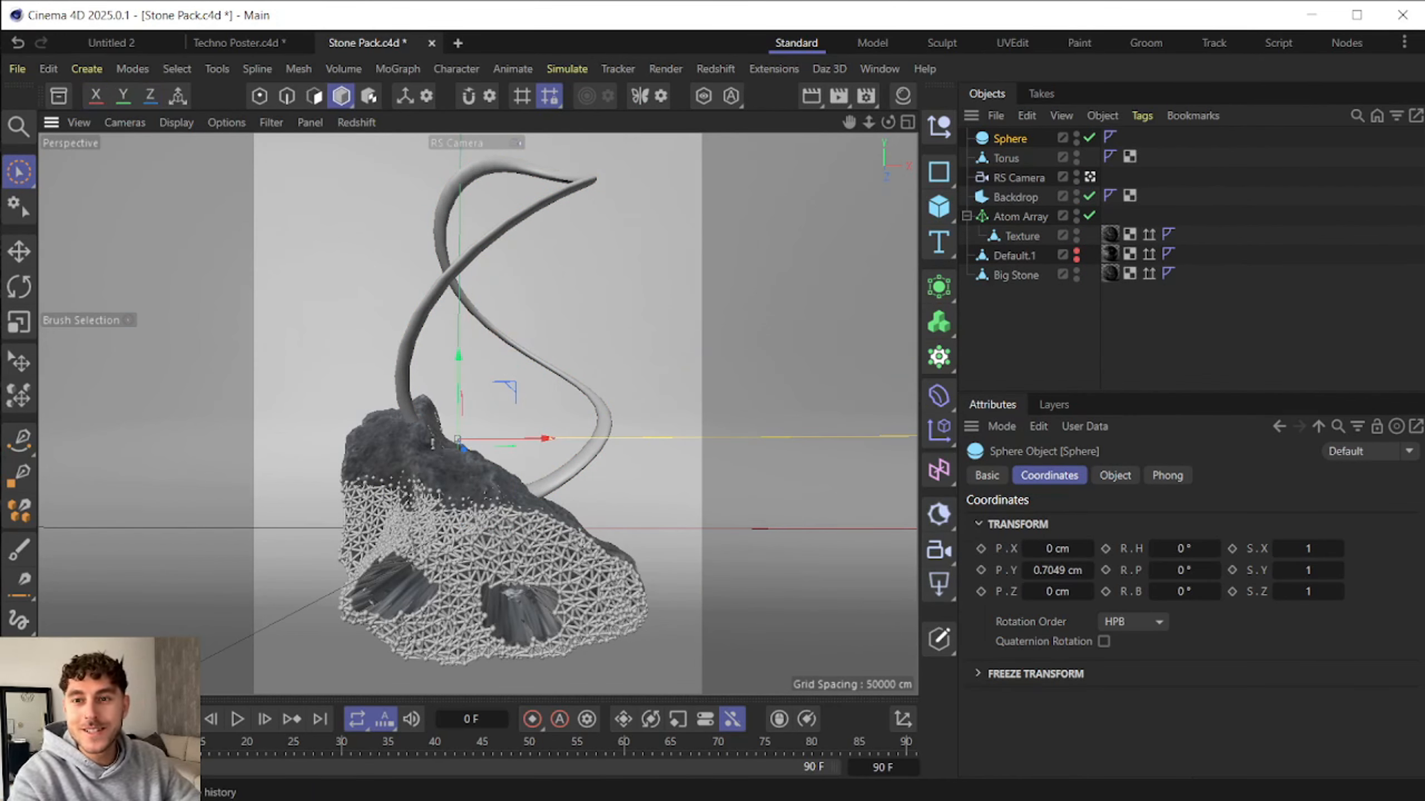
# - Set the sphere's radius to 0.95 cm and its segments to 40
pyautogui.click(1115, 476)
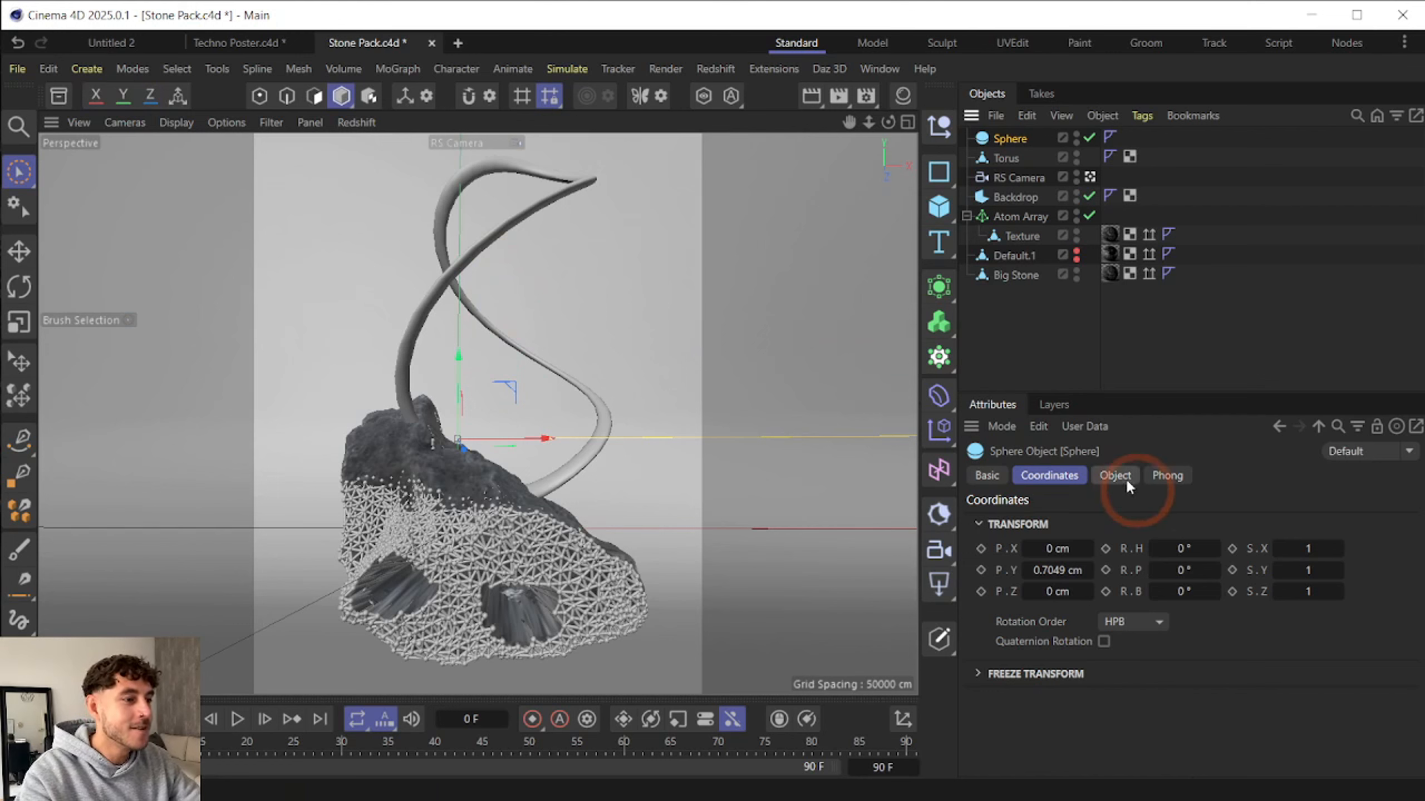
pyautogui.doubleClick(1096, 522)
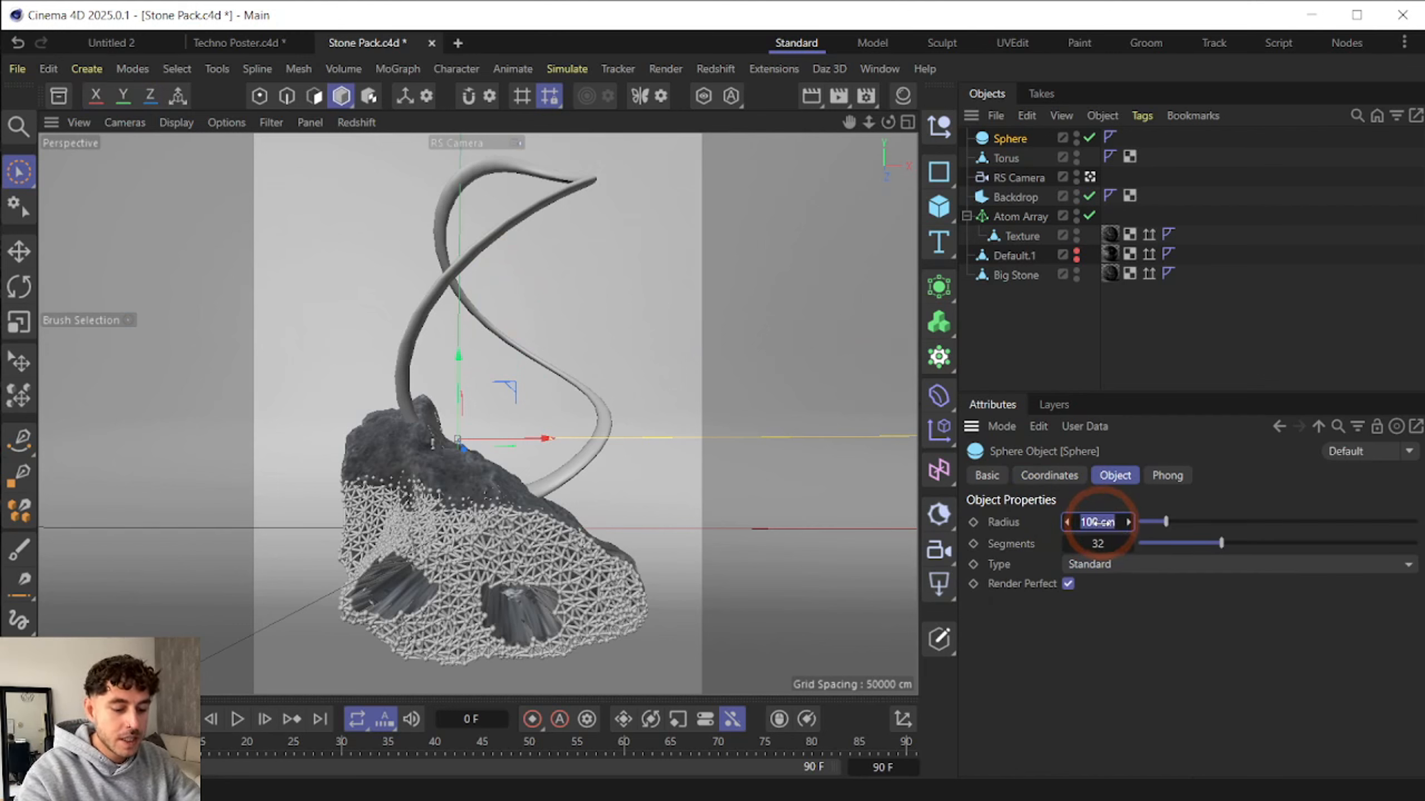
pyautogui.press('BackSpace')
pyautogui.write('0.95')
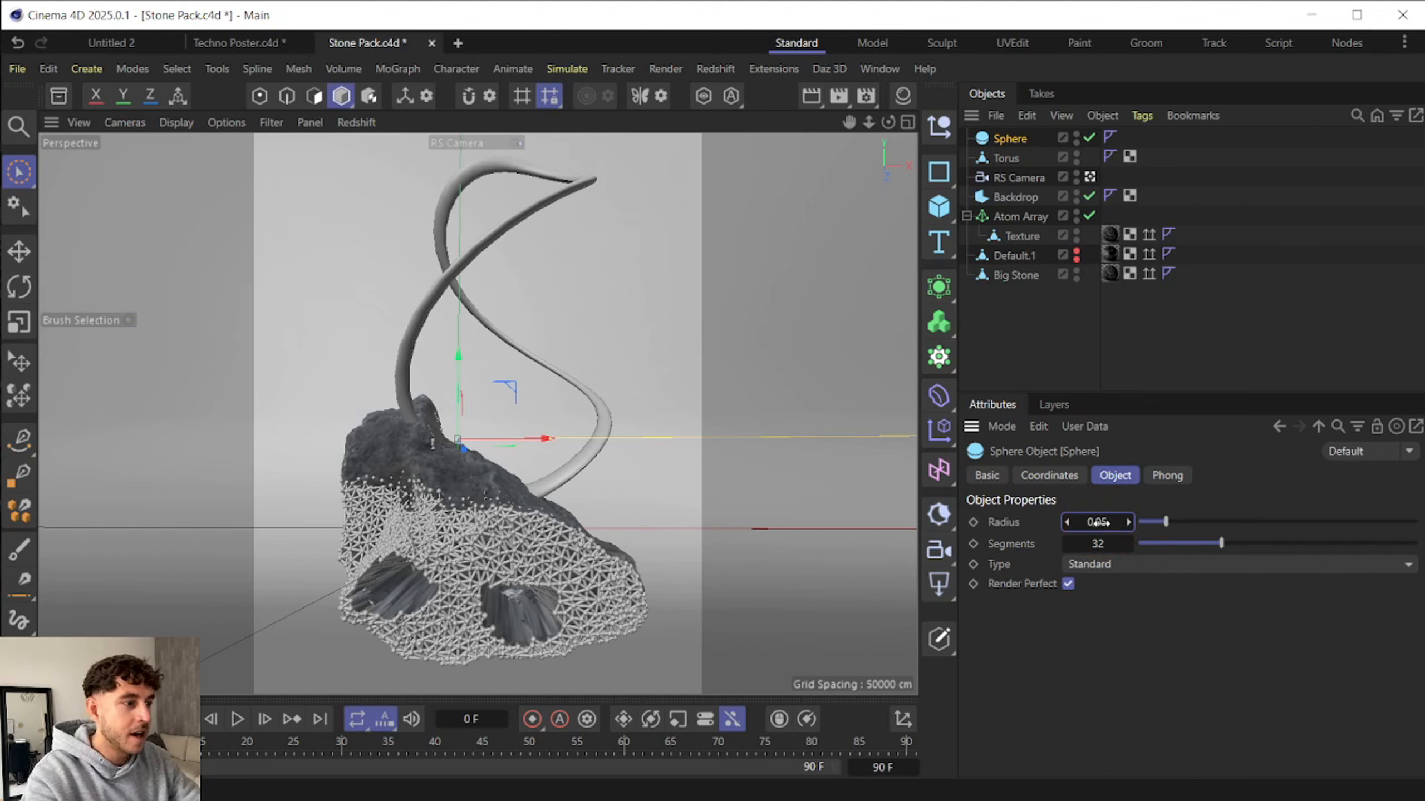
pyautogui.press('Return')
pyautogui.press('Tab')
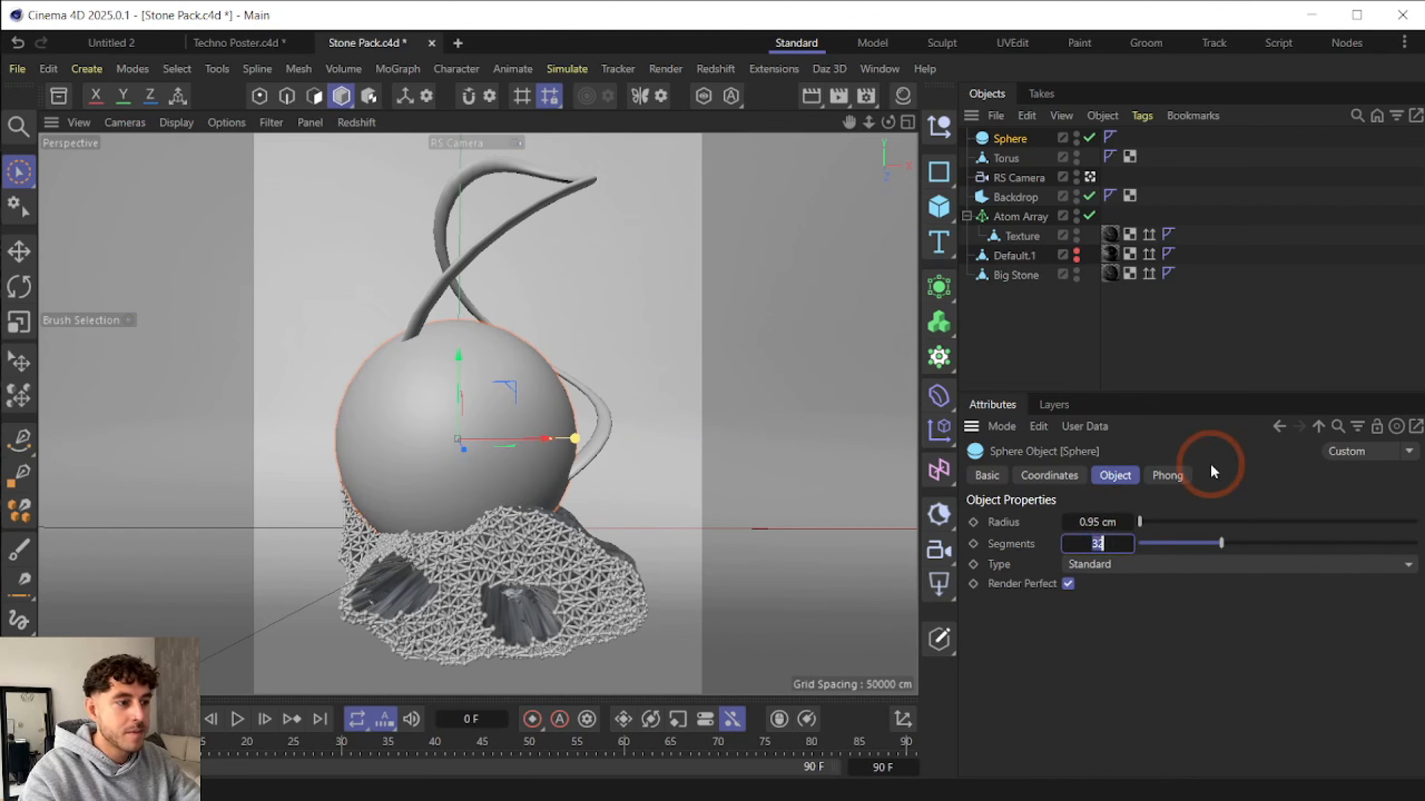
pyautogui.write('40')
pyautogui.press('Return')
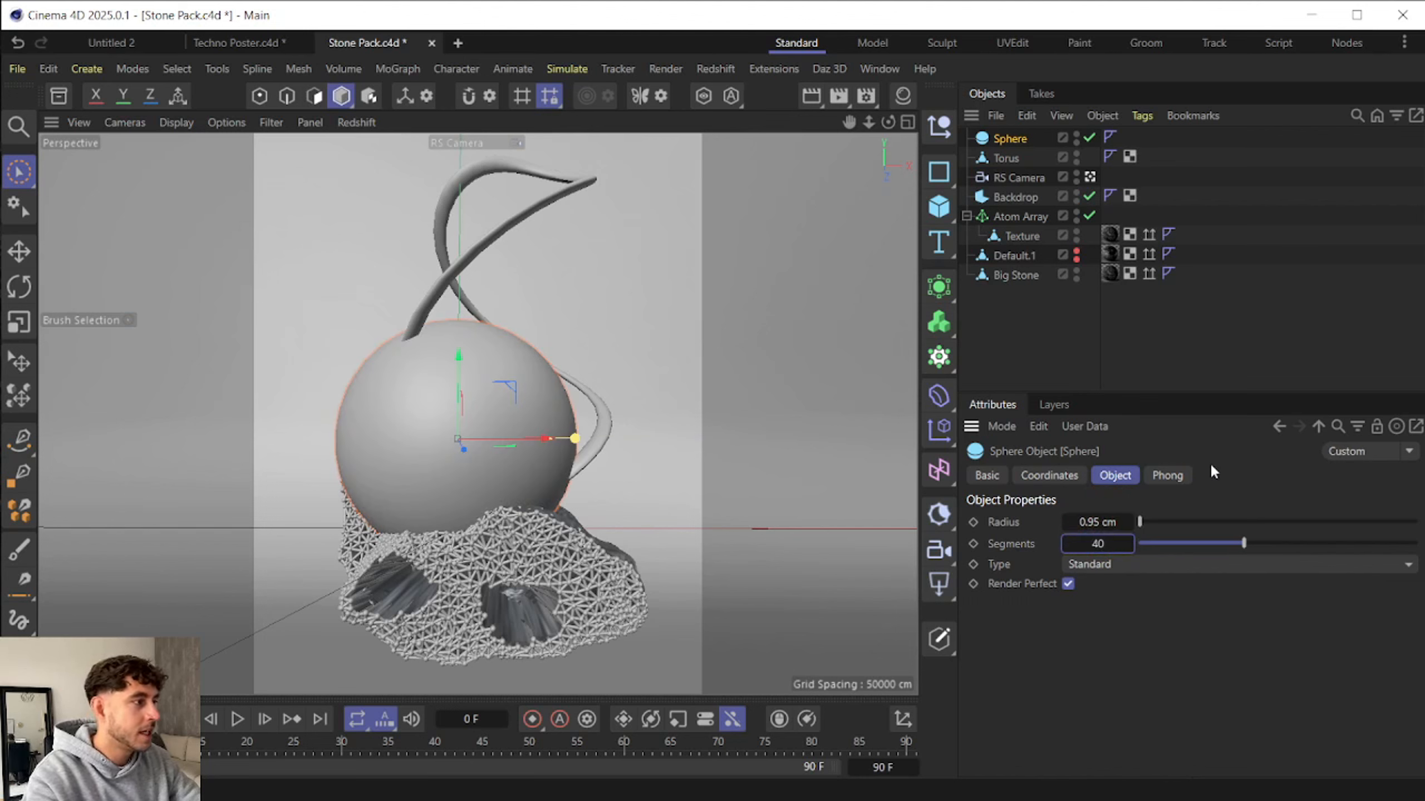
# - Turn the sphere into a hemisphere pitched 270° and move it into the torus loop at about X 0.42 cm, Y 1.27 cm
pyautogui.click(1279, 563)
pyautogui.click(1262, 617)
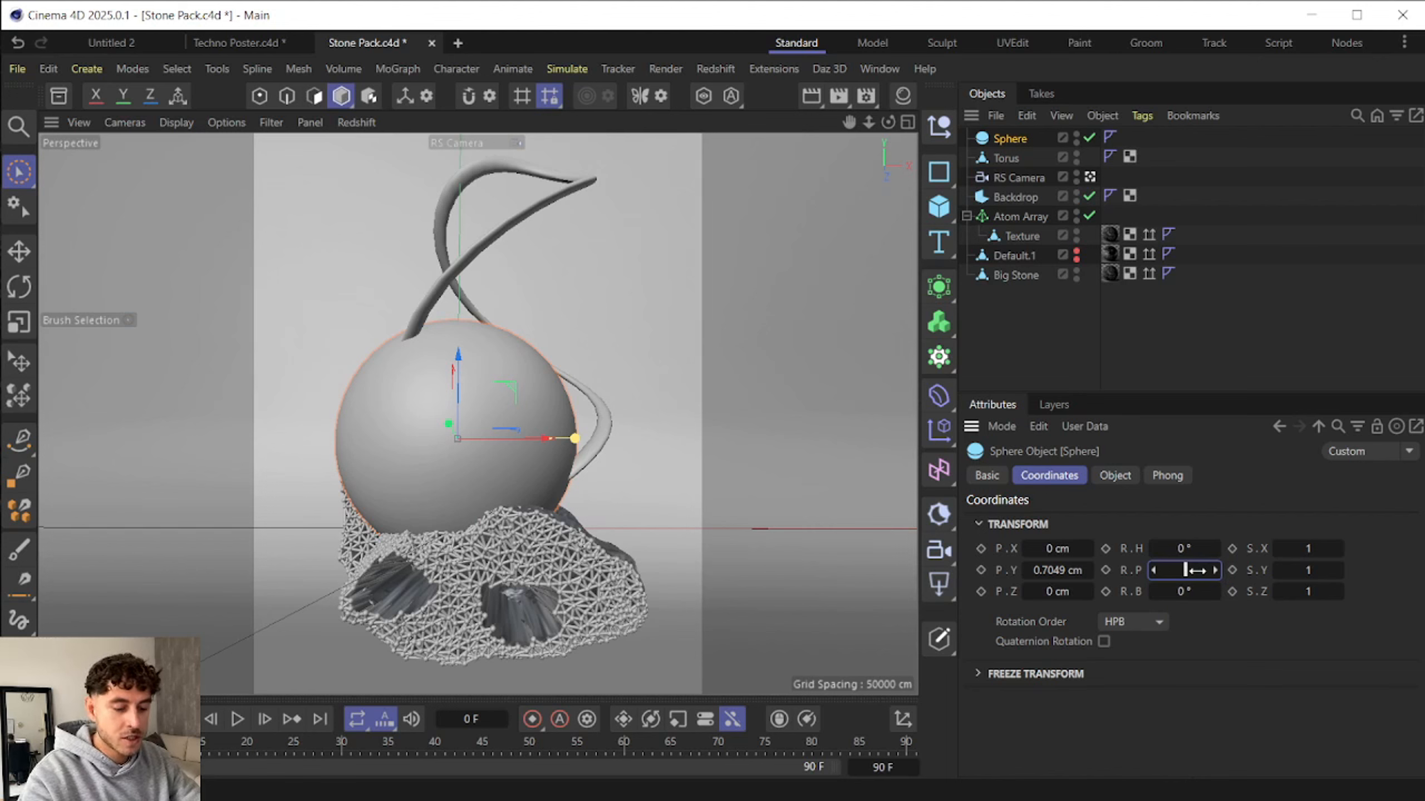
pyautogui.write('270')
pyautogui.press('Return')
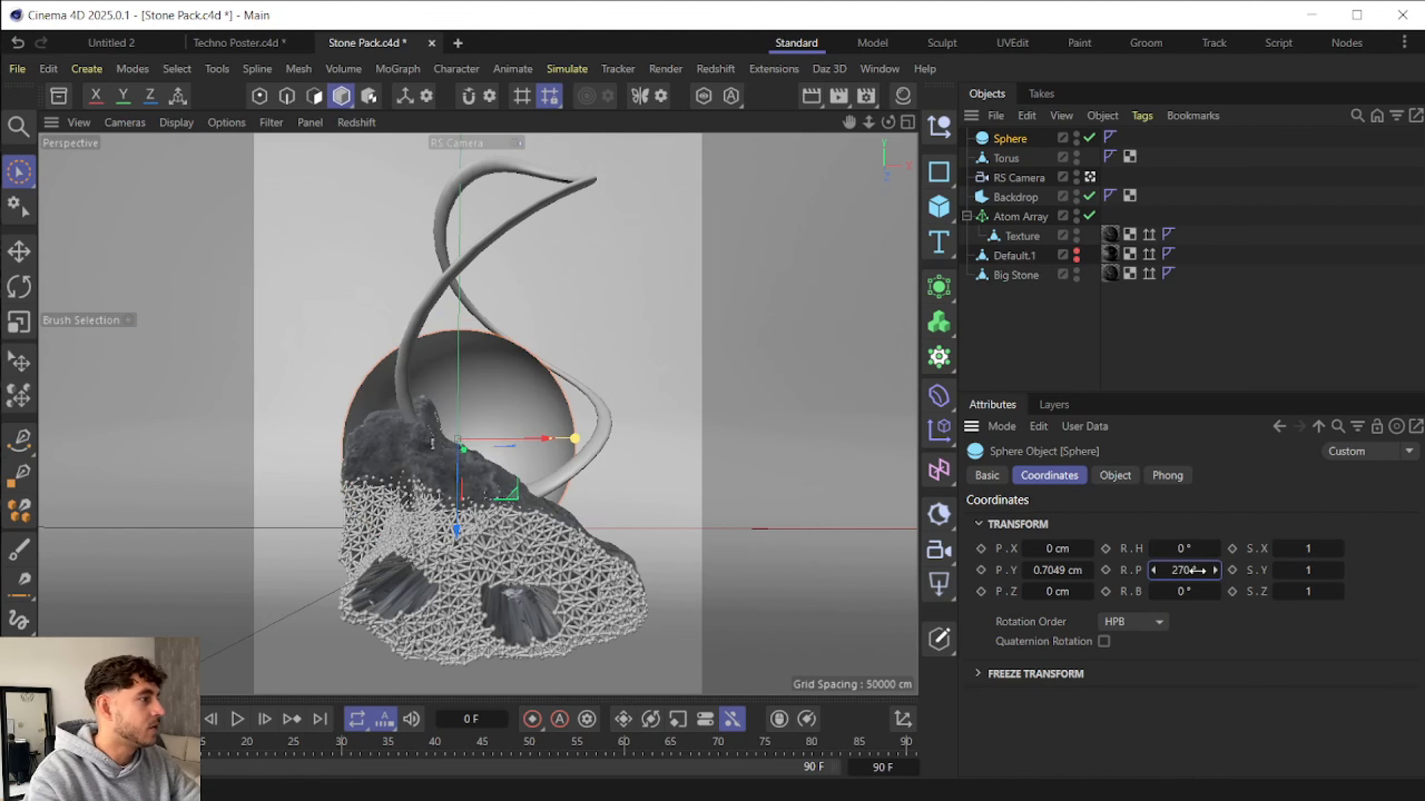
pyautogui.moveTo(560, 437); pyautogui.dragTo(607, 369)
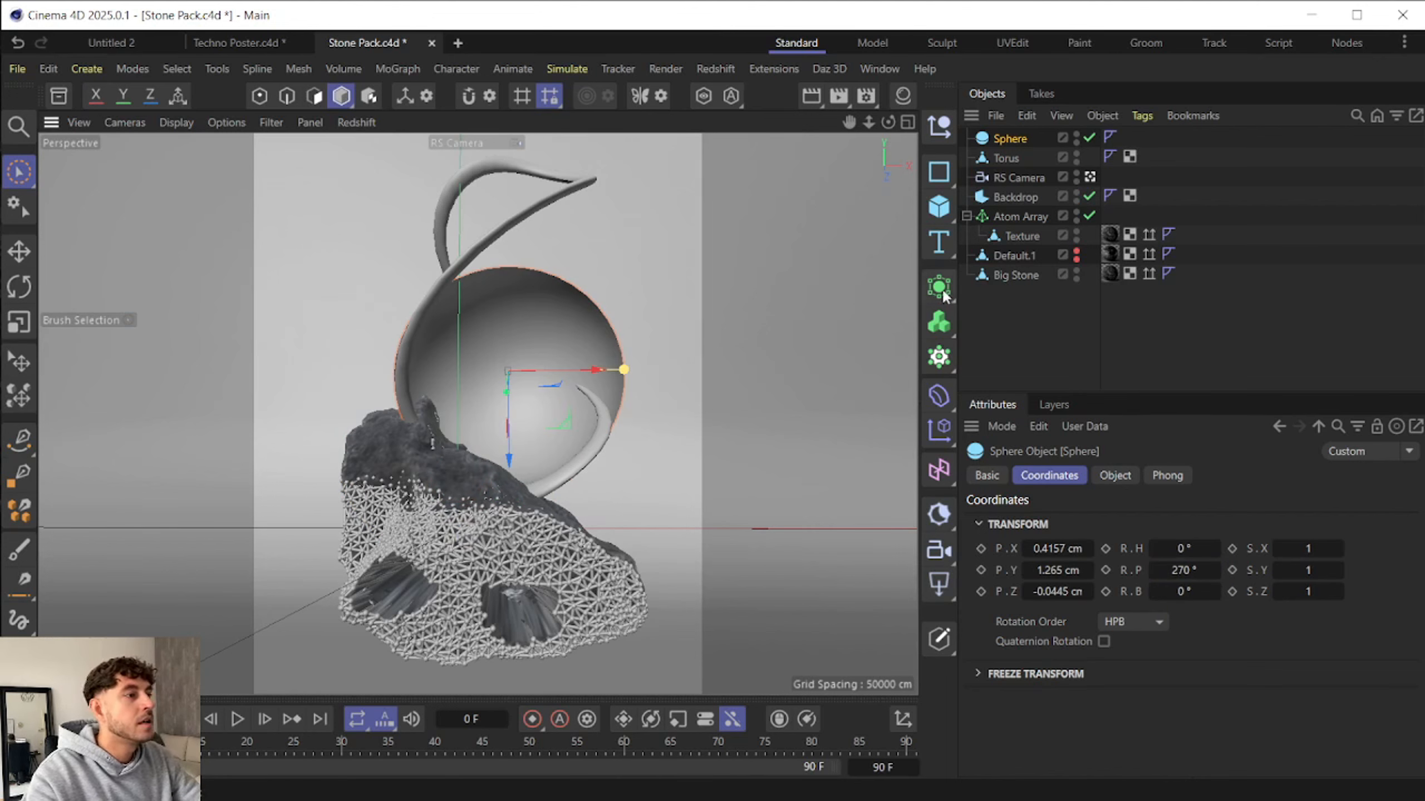
# - Add a second Atom Array and nest the hemisphere inside it
pyautogui.click(938, 286)
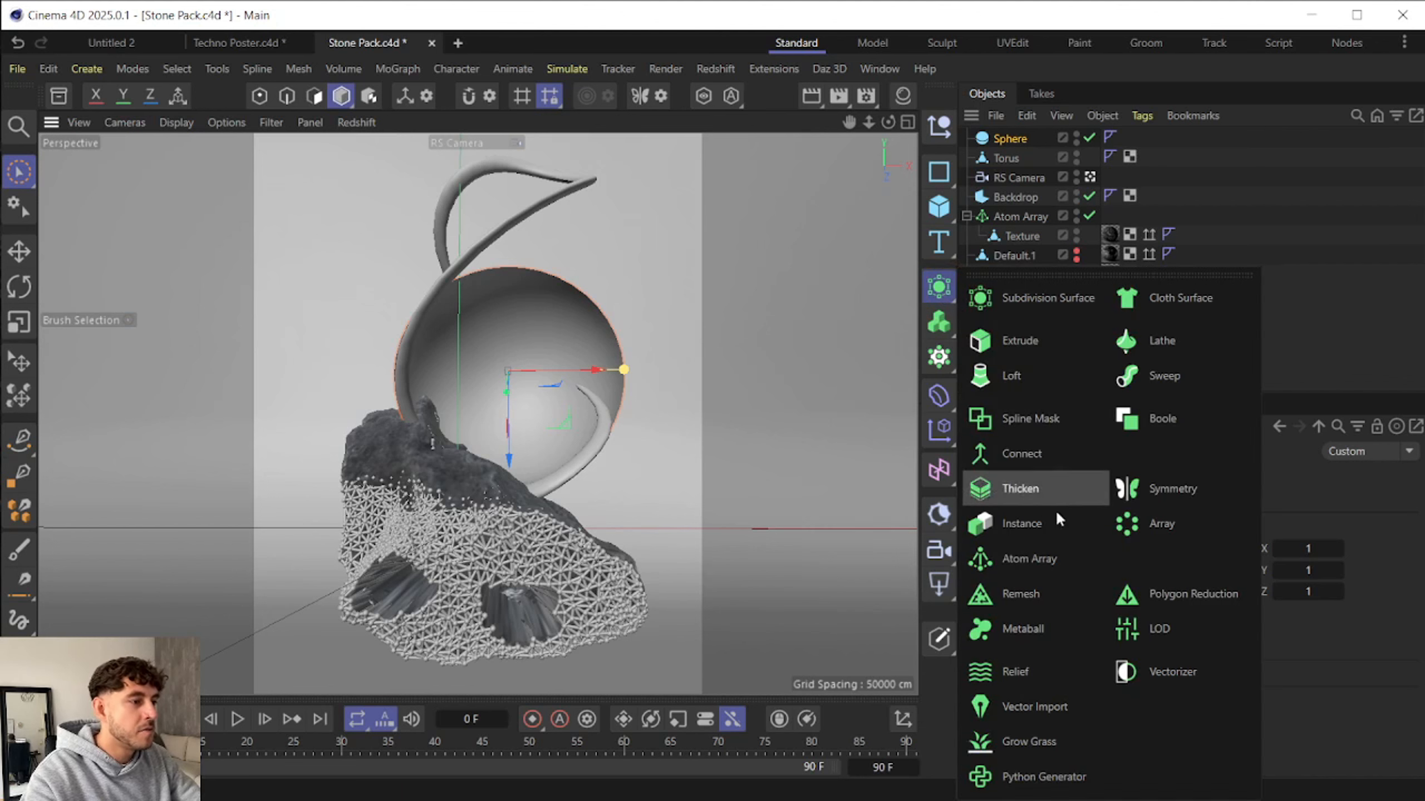
pyautogui.click(1029, 559)
pyautogui.moveTo(1017, 138); pyautogui.dragTo(1017, 137)
pyautogui.moveTo(1017, 136); pyautogui.dragTo(1014, 142)
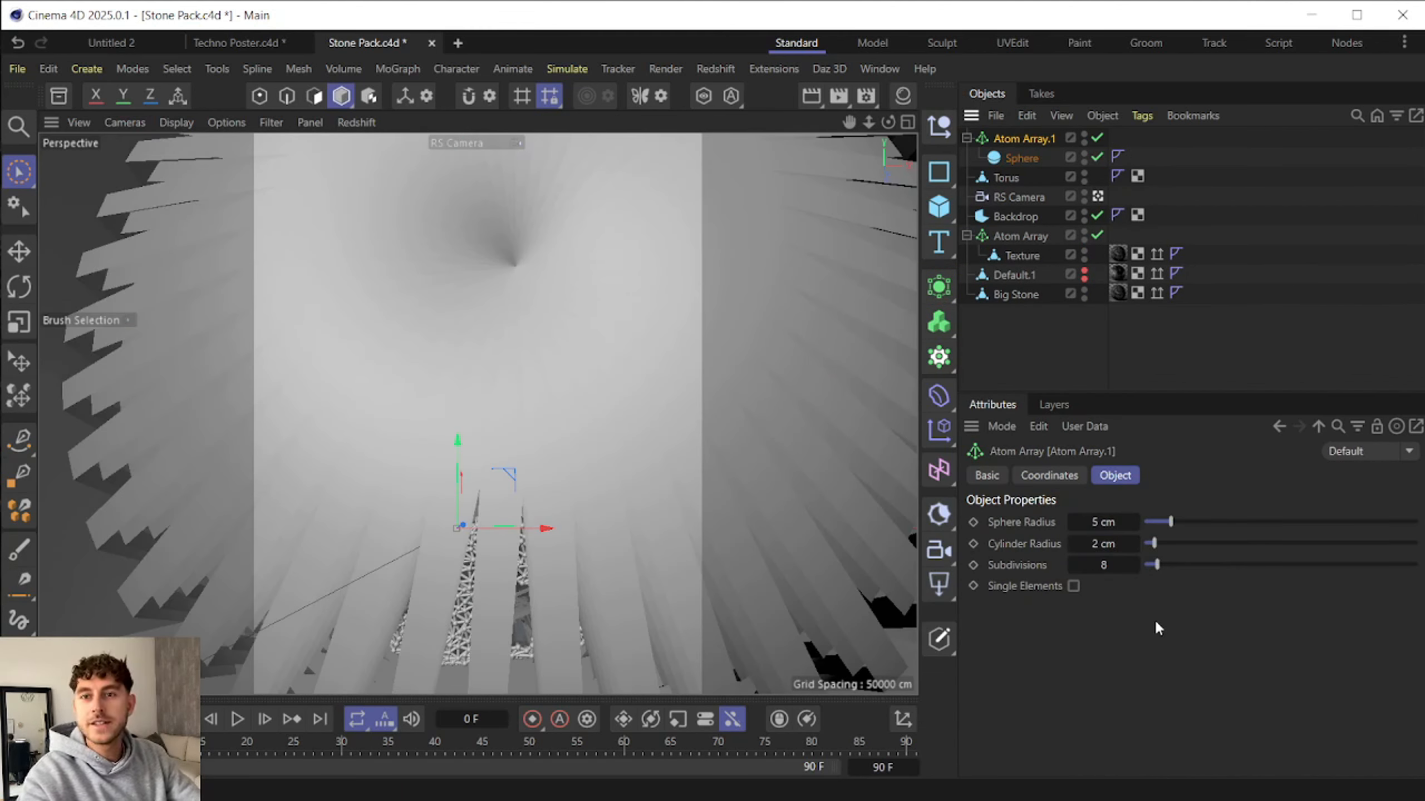
# - Set both the sphere radius and the cylinder radius of the second Atom Array to 0.01 cm
pyautogui.moveTo(1106, 518); pyautogui.dragTo(1244, 362)
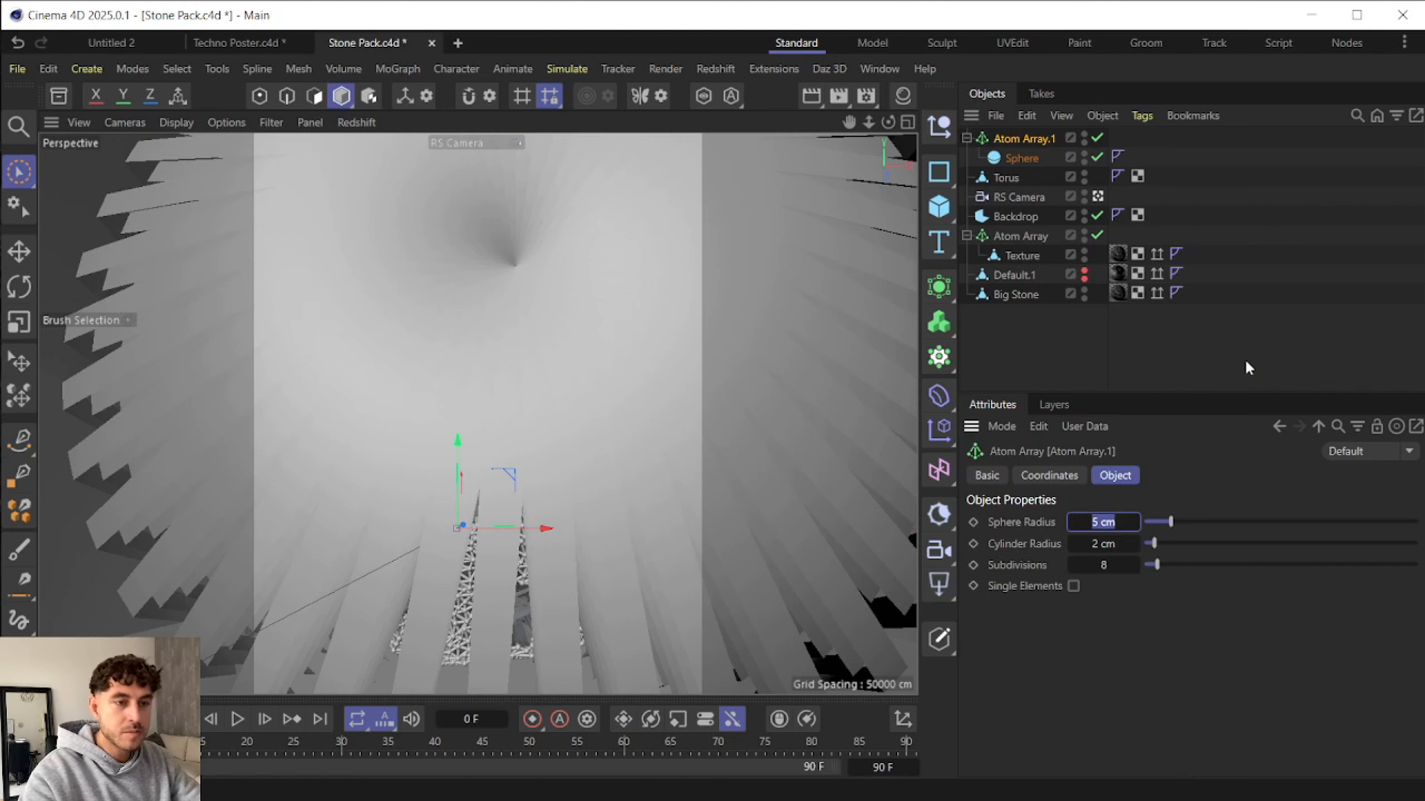
pyautogui.write('0.01')
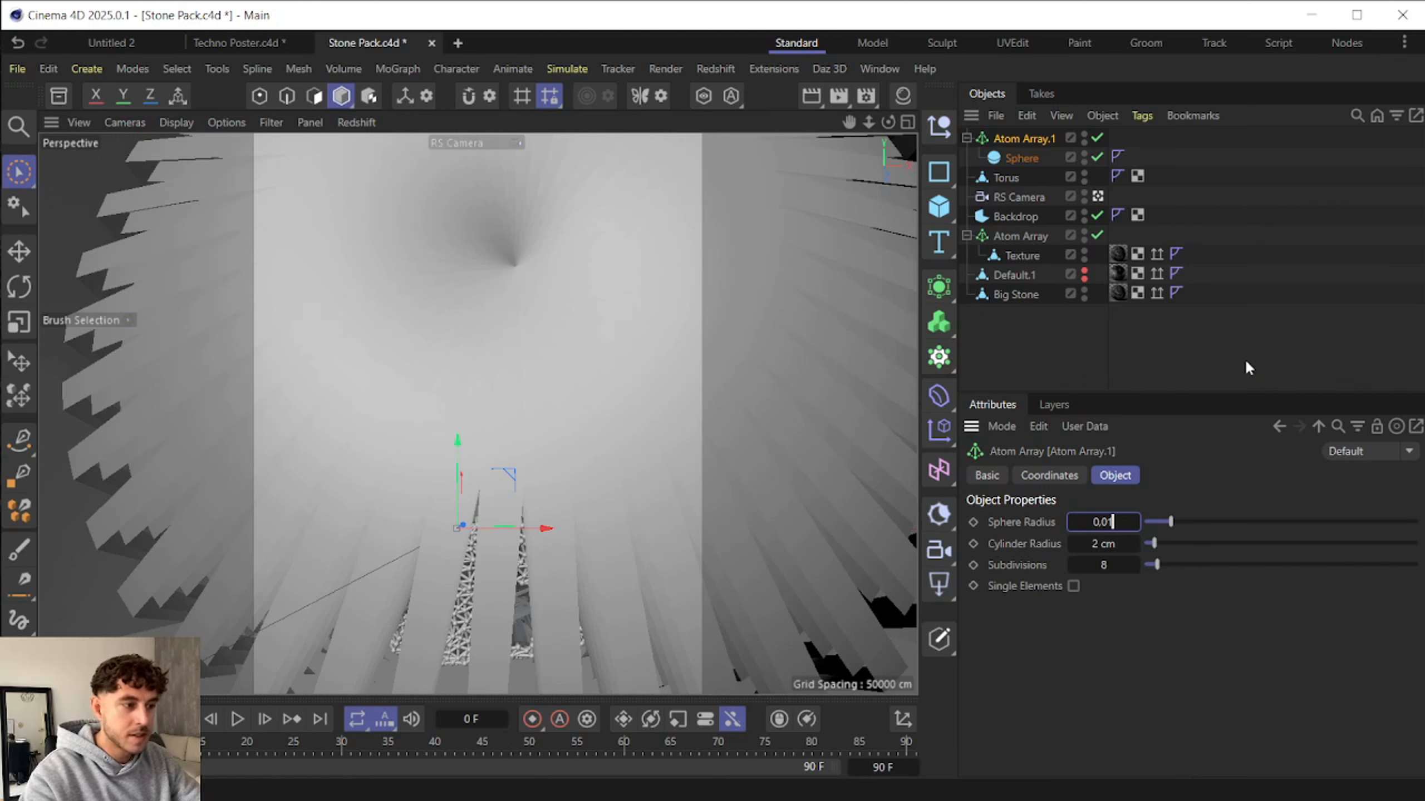
pyautogui.press('Return')
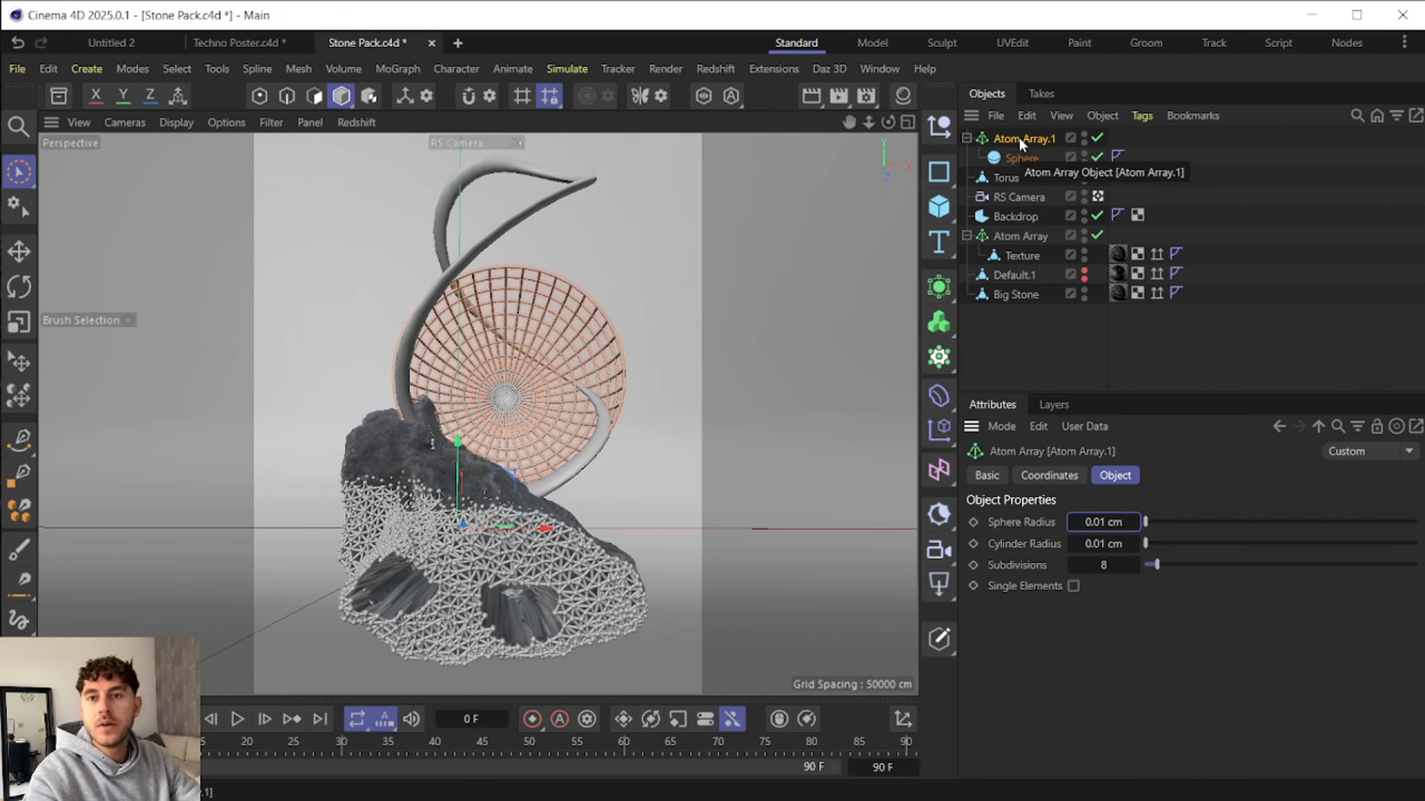
# - Add a Twist deformer, nest it under the hemisphere's Sphere object, and fit it to its parent
pyautogui.click(936, 400)
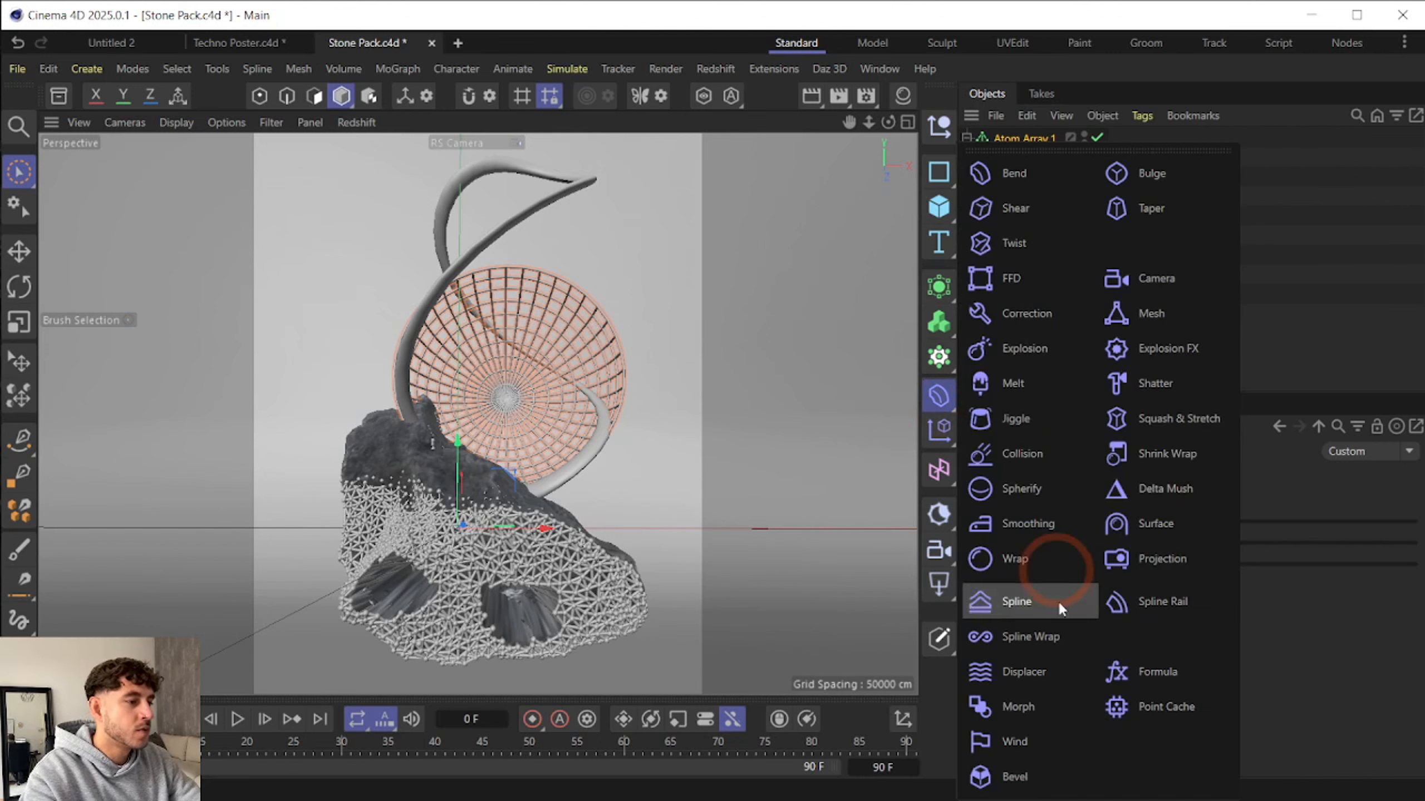
pyautogui.click(1013, 243)
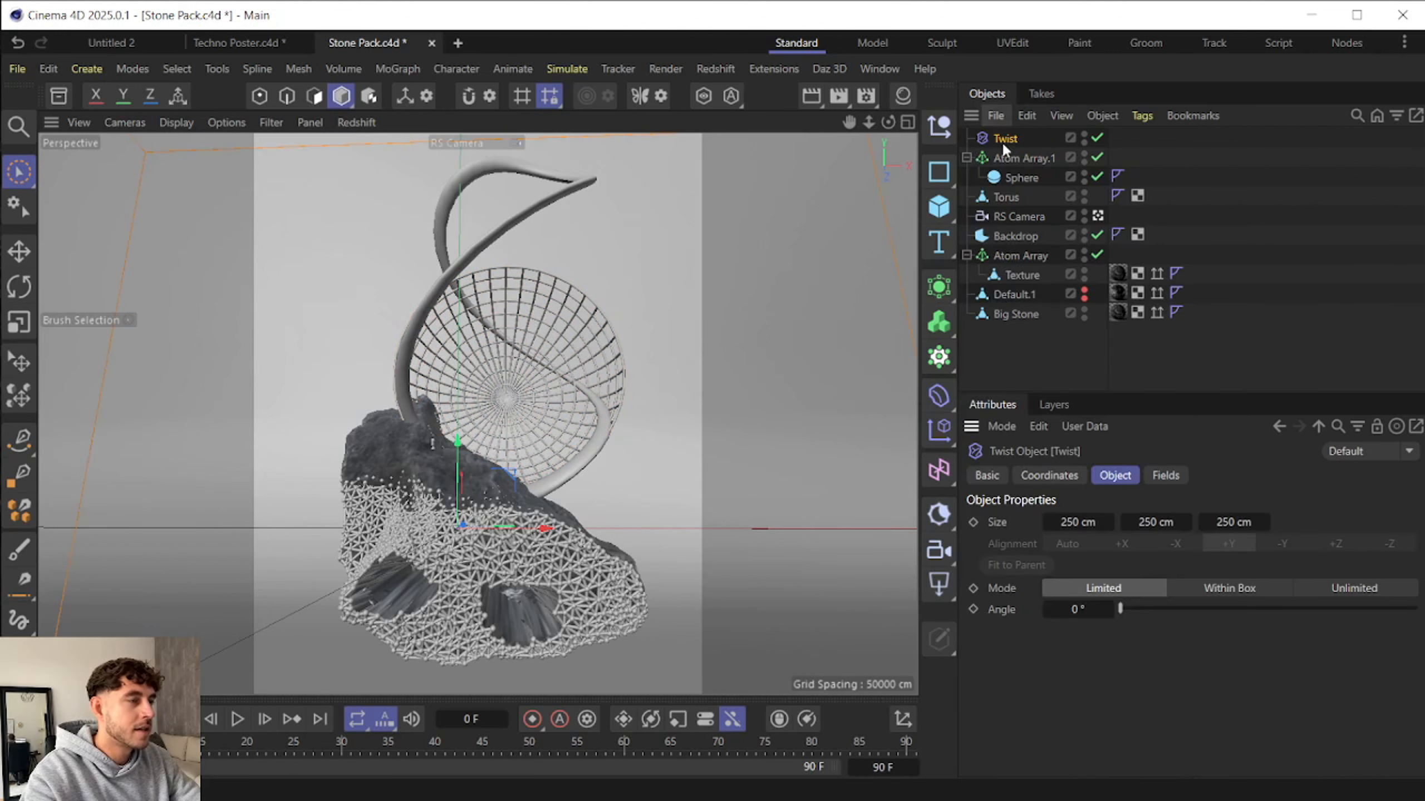
pyautogui.moveTo(1002, 141); pyautogui.dragTo(1021, 178)
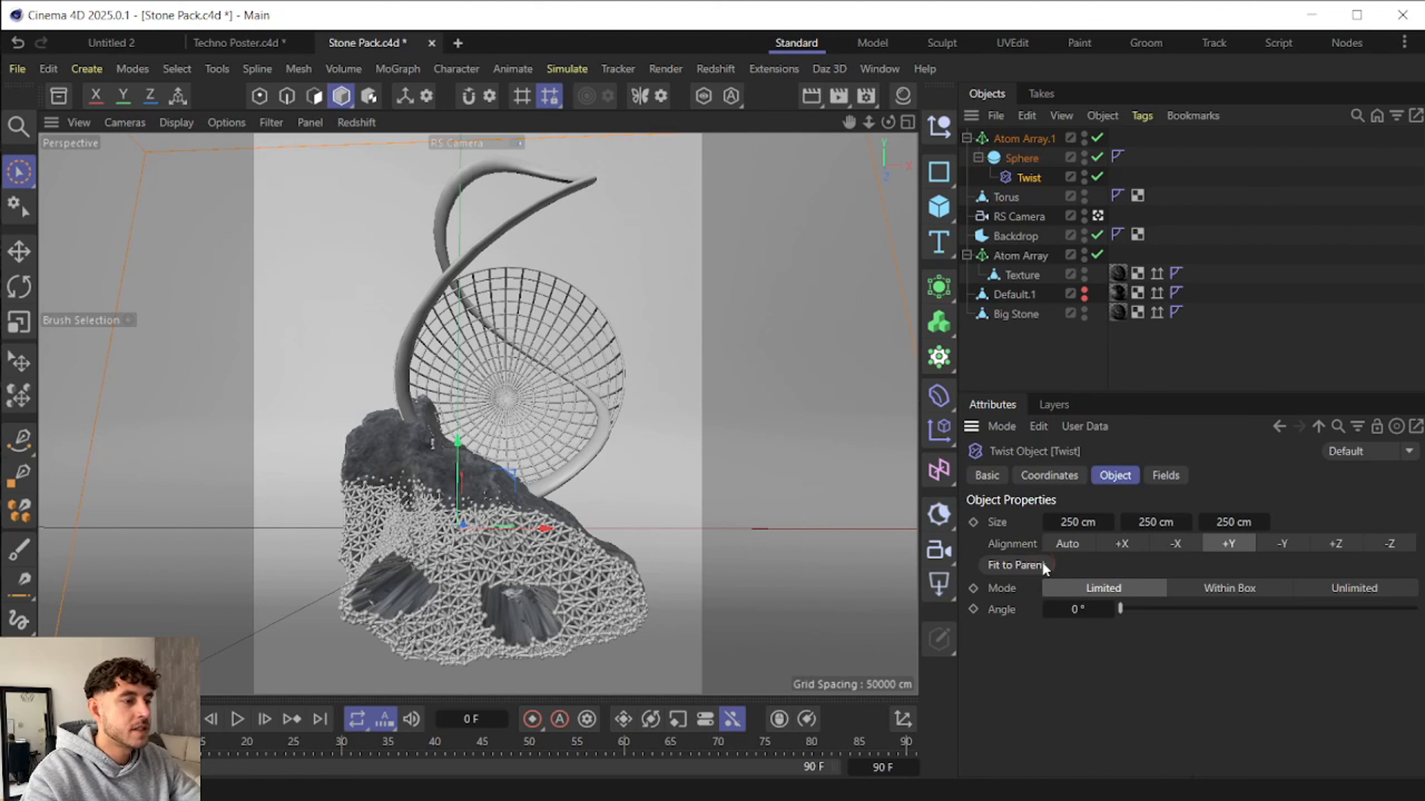
pyautogui.click(1041, 563)
# - Set the Twist deformer's angle to 196°
pyautogui.doubleClick(1064, 609)
pyautogui.write('90')
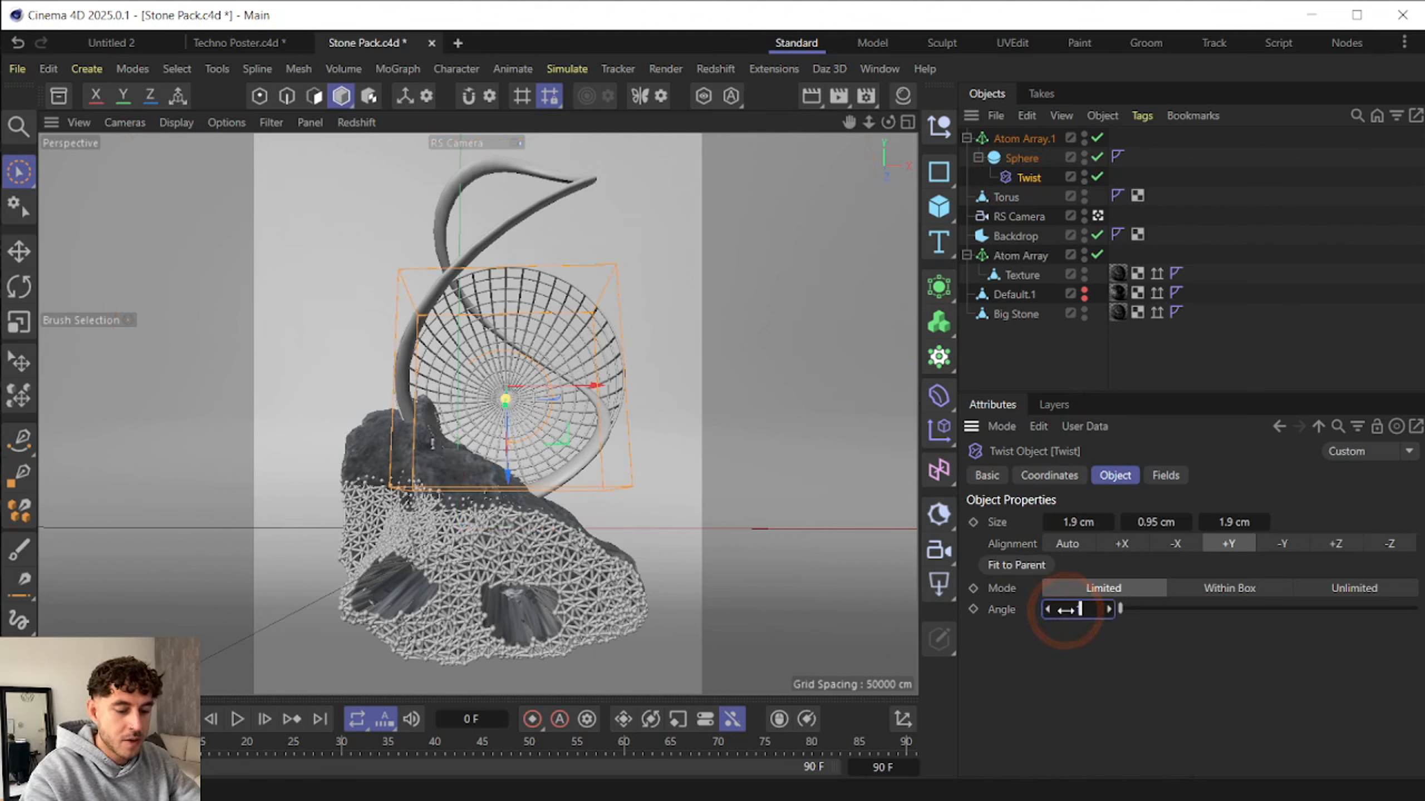
pyautogui.press('Return')
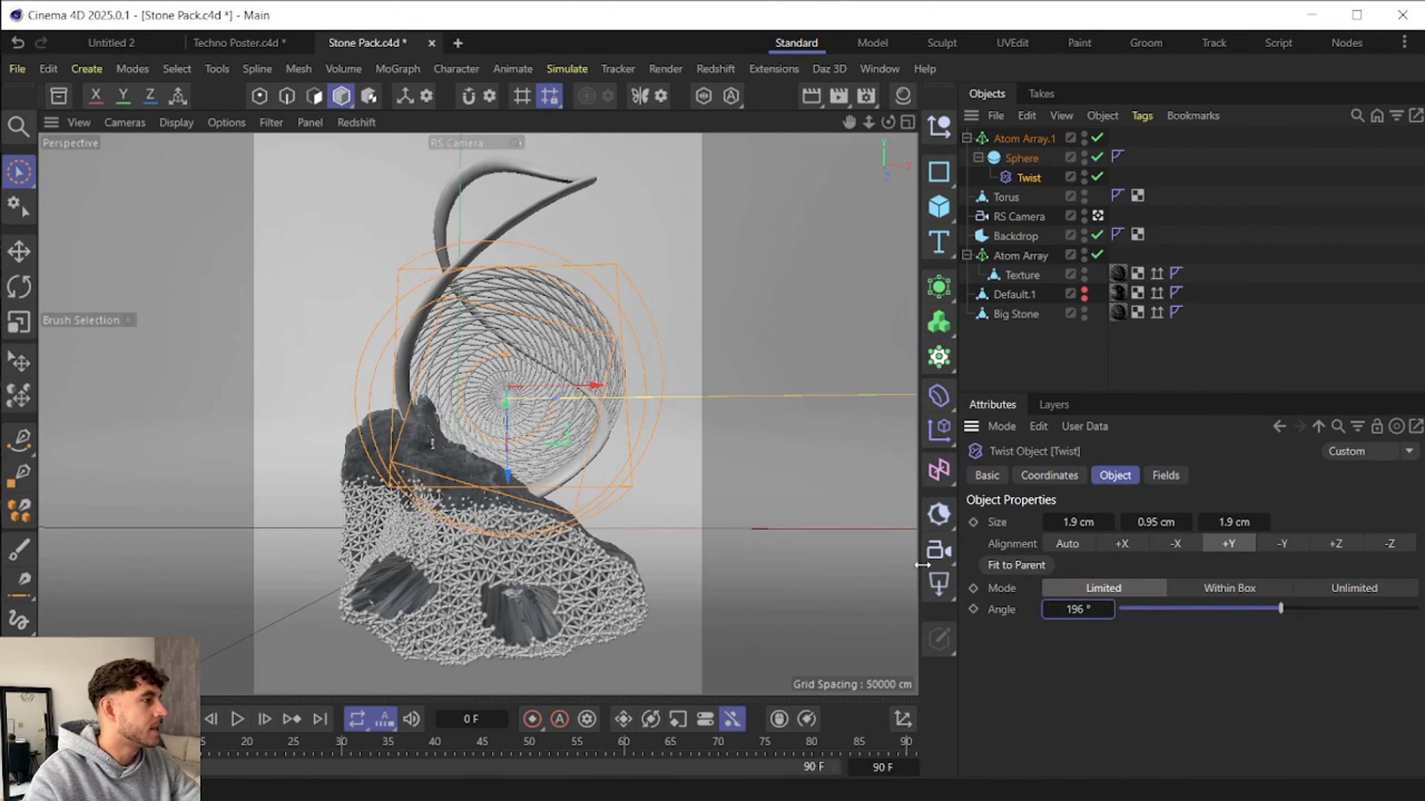
# - Compare the twisted hemisphere with the Bild.png reference, then put the reference away
pyautogui.click(194, 344)
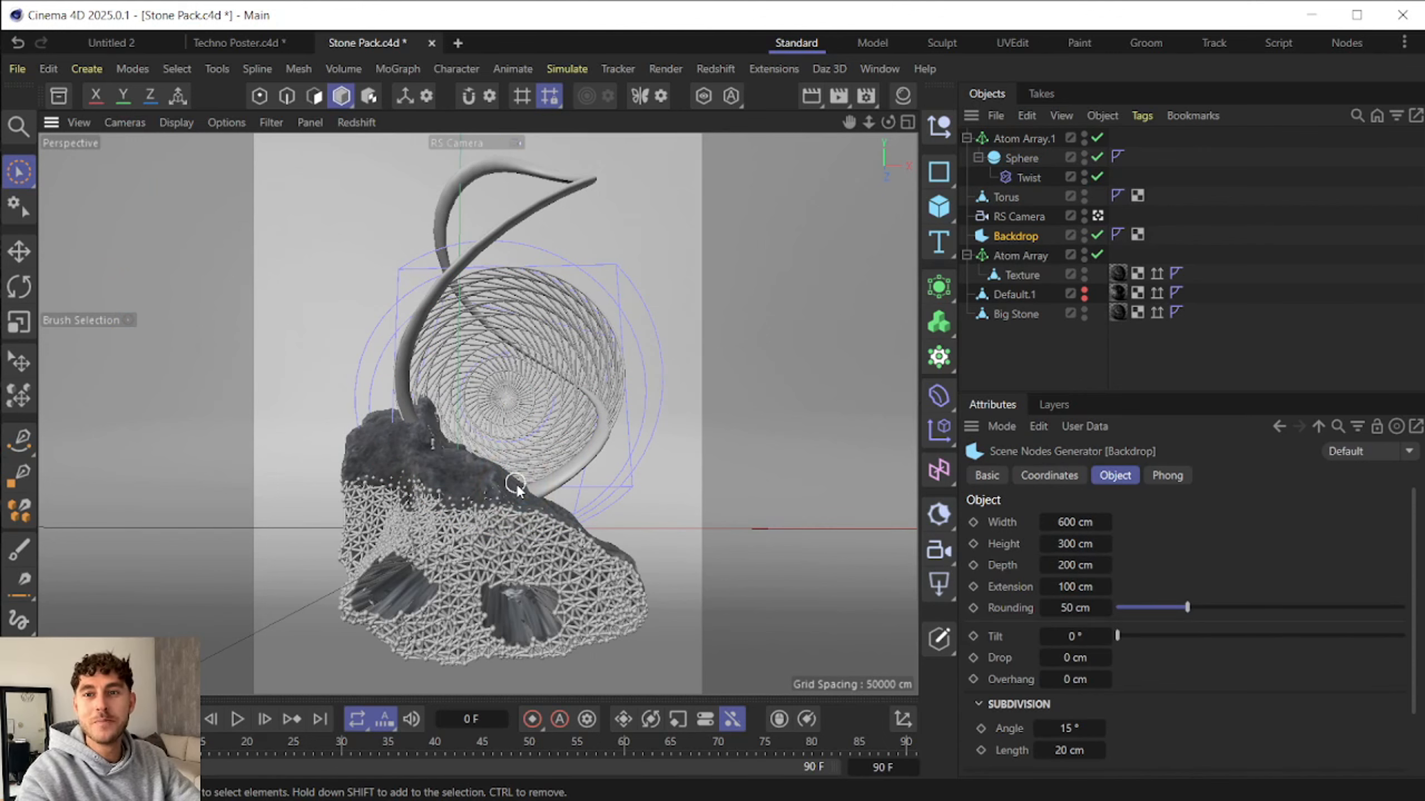
pyautogui.hotkey('alt', 'Tab')
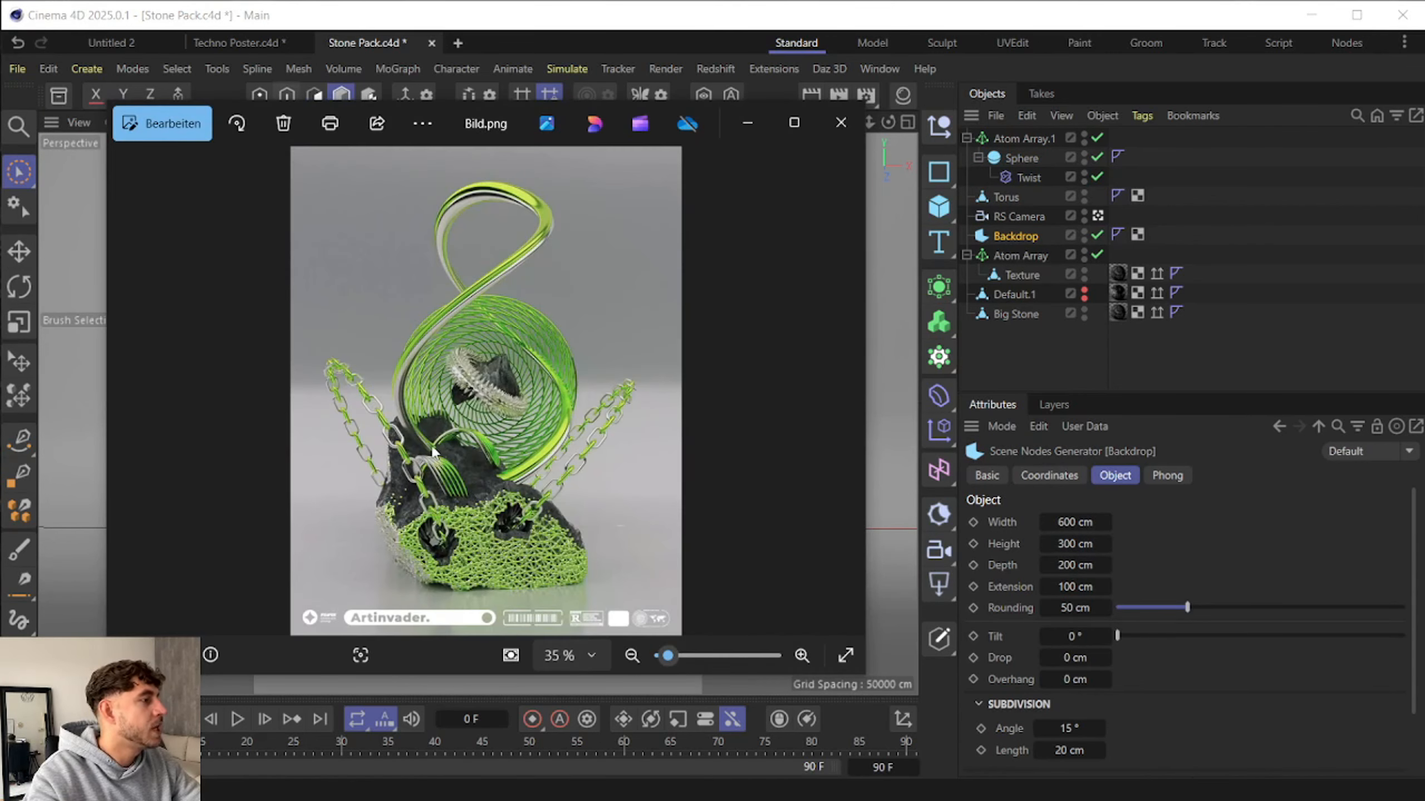
pyautogui.click(747, 122)
# - Collapse the hemisphere's Atom Array group, duplicate the Torus, and rename the copy Details
pyautogui.click(967, 138)
pyautogui.click(996, 162)
pyautogui.click(584, 187)
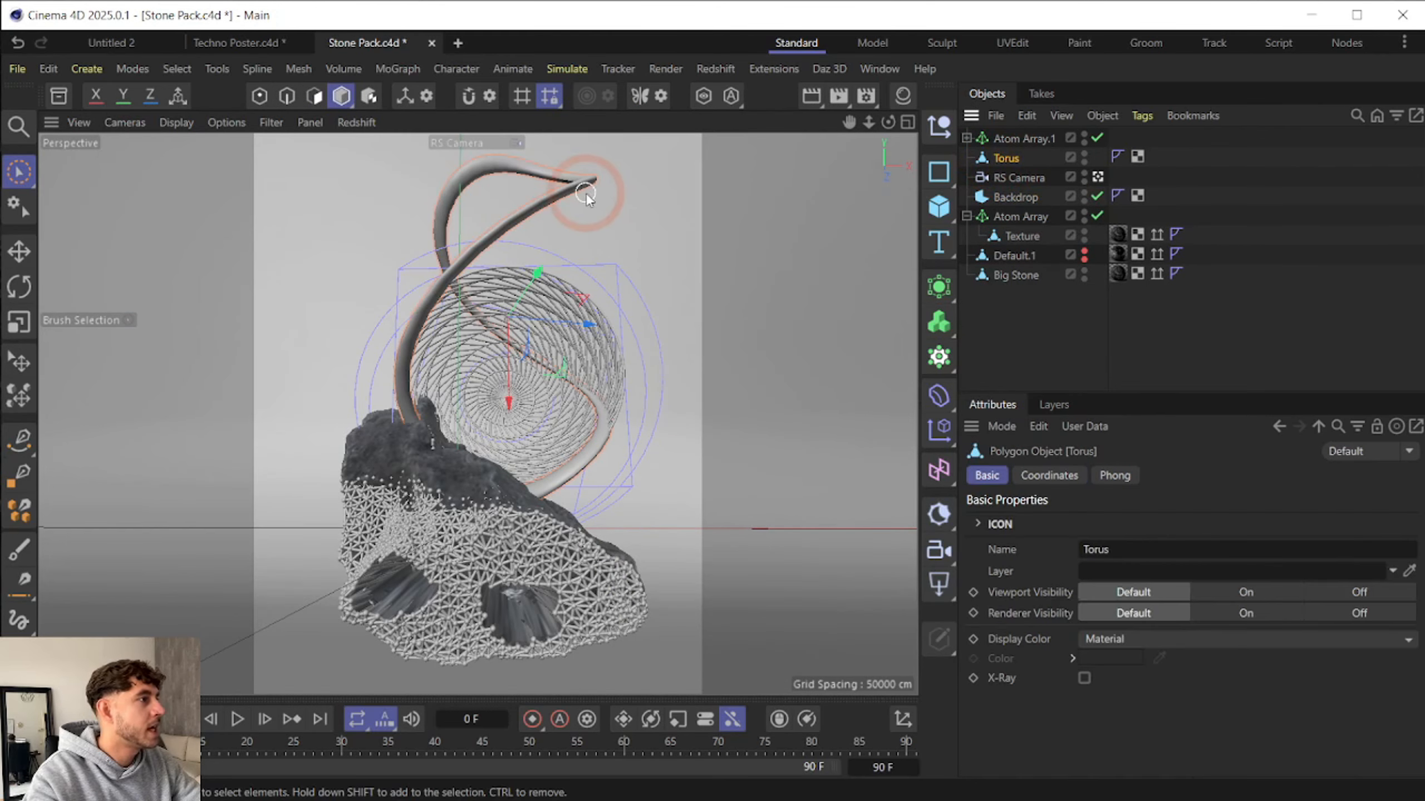
pyautogui.hotkey('ctrl', 'c')
pyautogui.hotkey('ctrl', 'v')
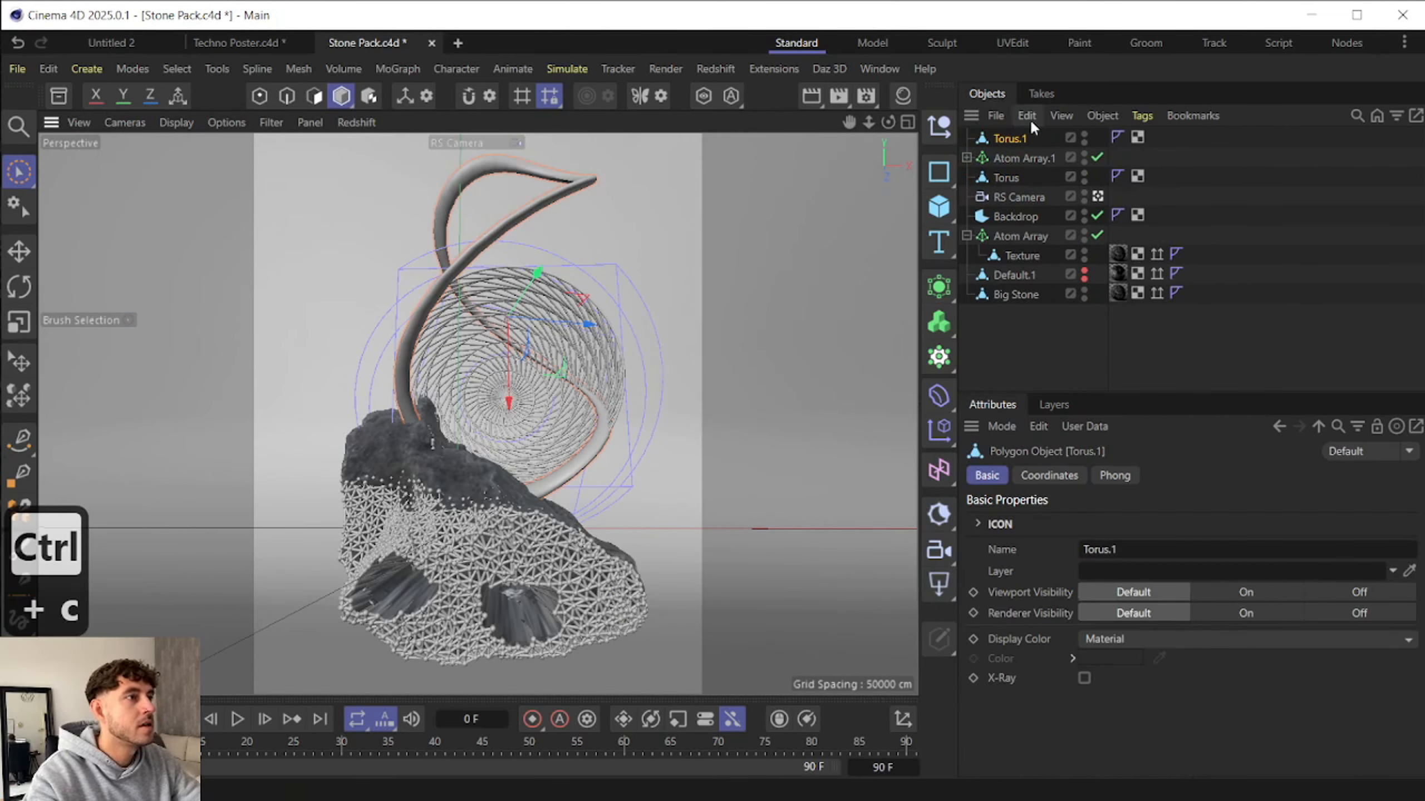
pyautogui.doubleClick(1007, 138)
pyautogui.write('Details')
pyautogui.press('Return')
# - Add a Cloner, nest the Details object inside it, and set the cloner mode to Radial
pyautogui.click(938, 357)
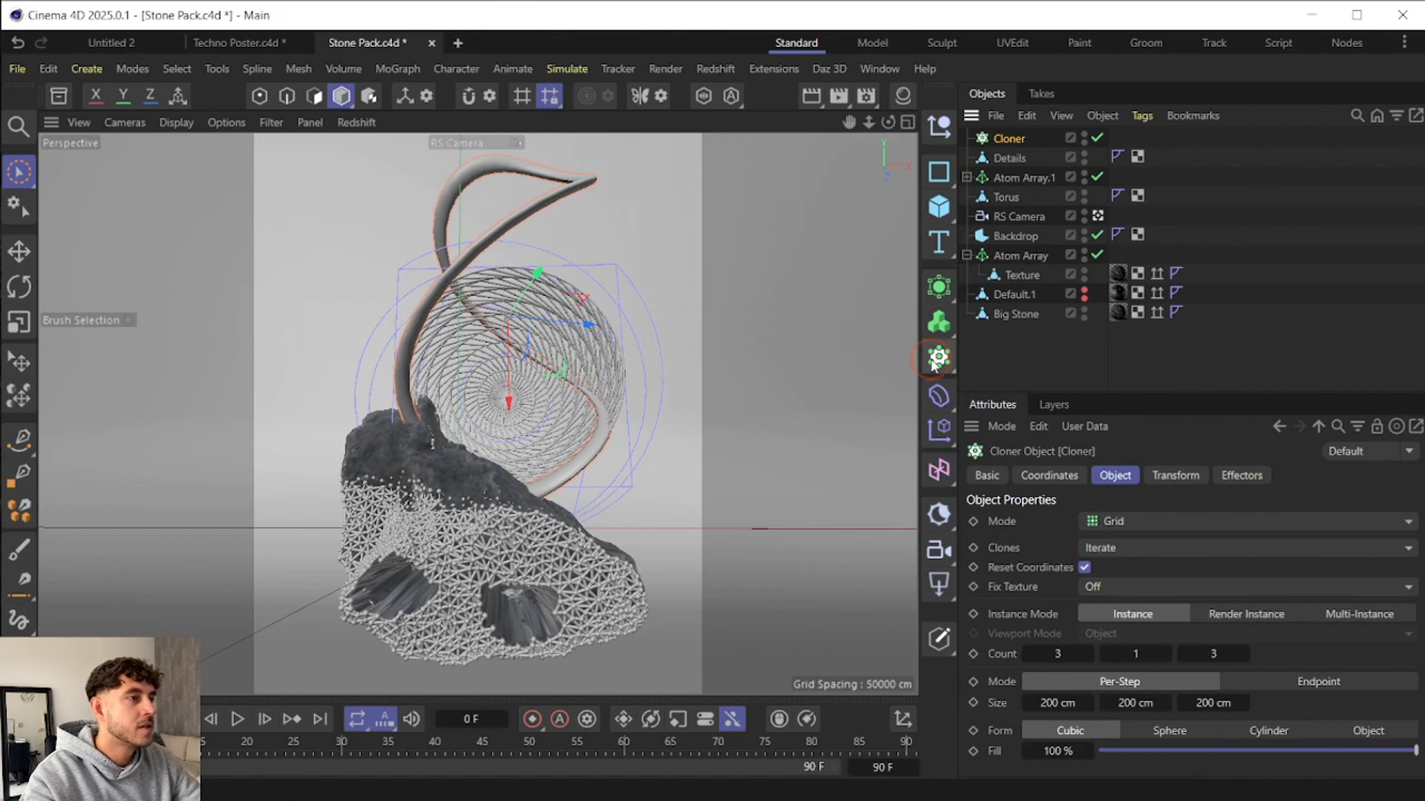
pyautogui.moveTo(1012, 134); pyautogui.dragTo(1009, 135)
pyautogui.click(1009, 138)
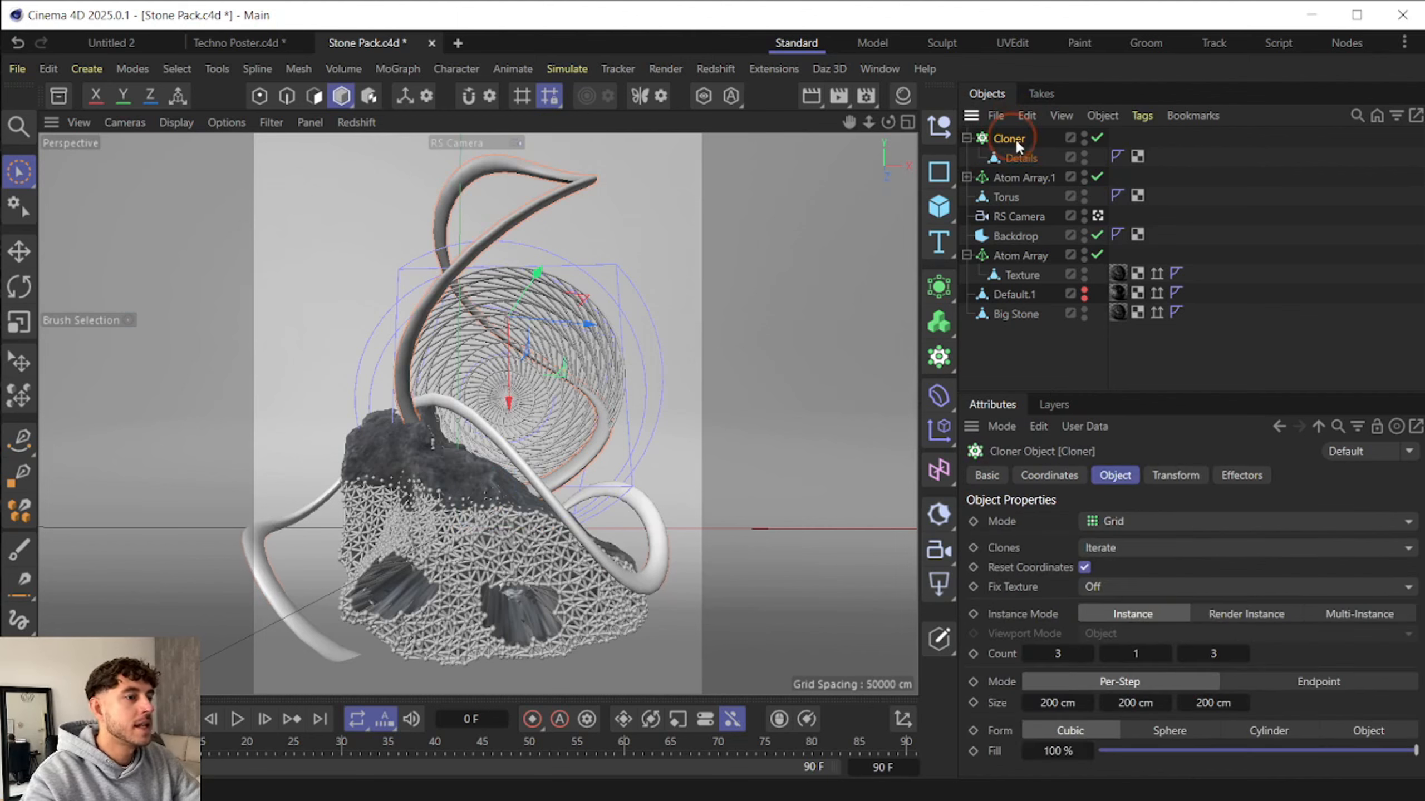
pyautogui.click(1151, 532)
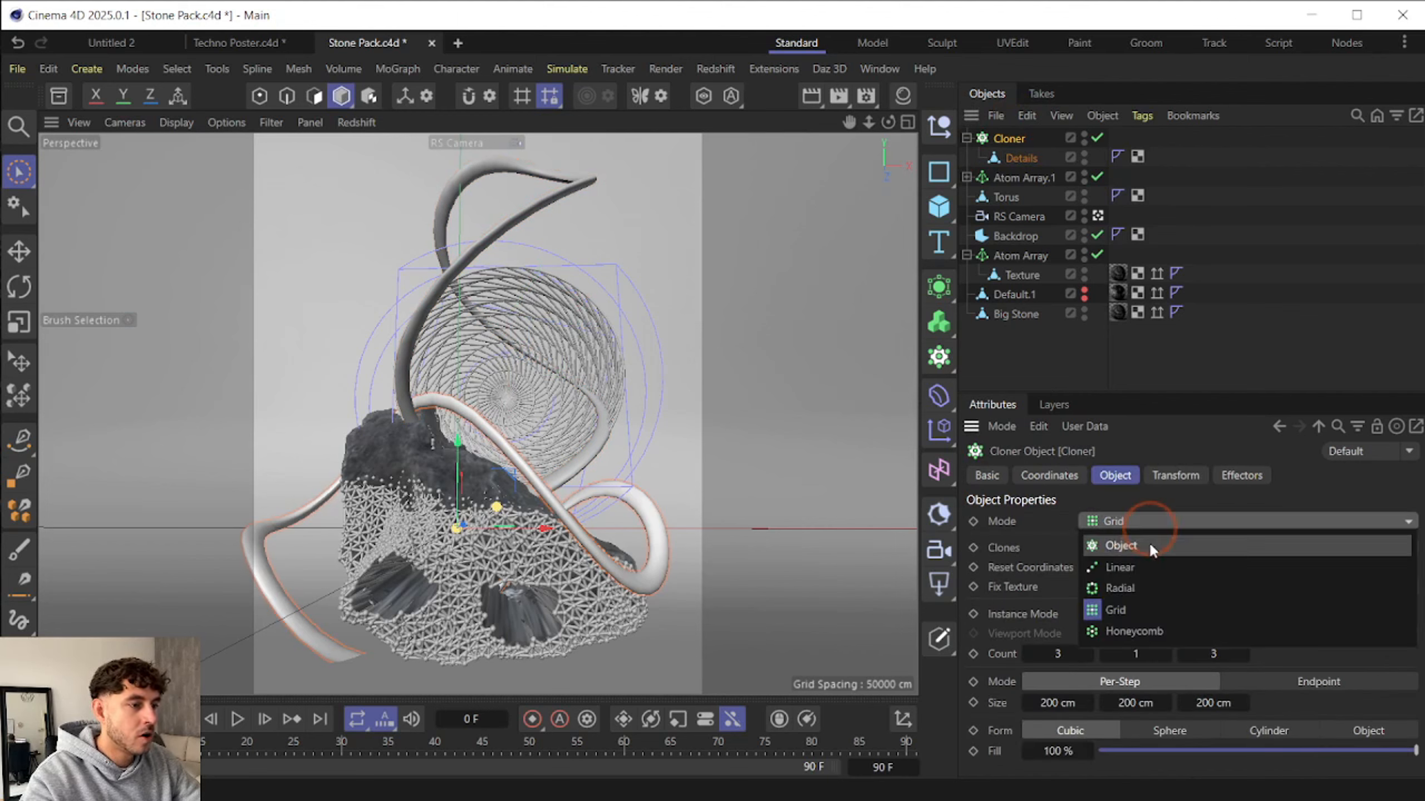
pyautogui.click(1145, 584)
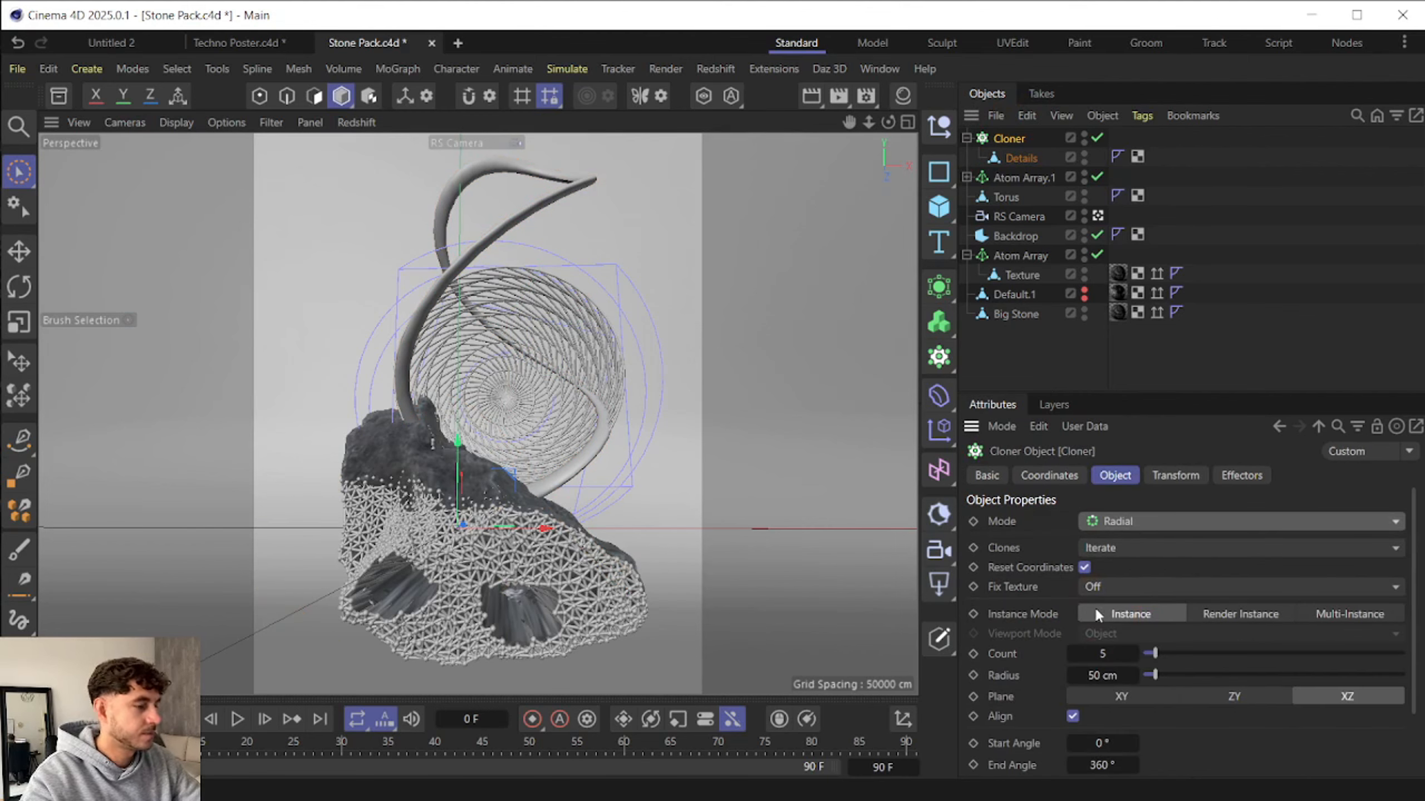
# - Set the radial cloner's radius to 0.1 cm and its start angle to 330°
pyautogui.click(1102, 675)
pyautogui.write('0.1')
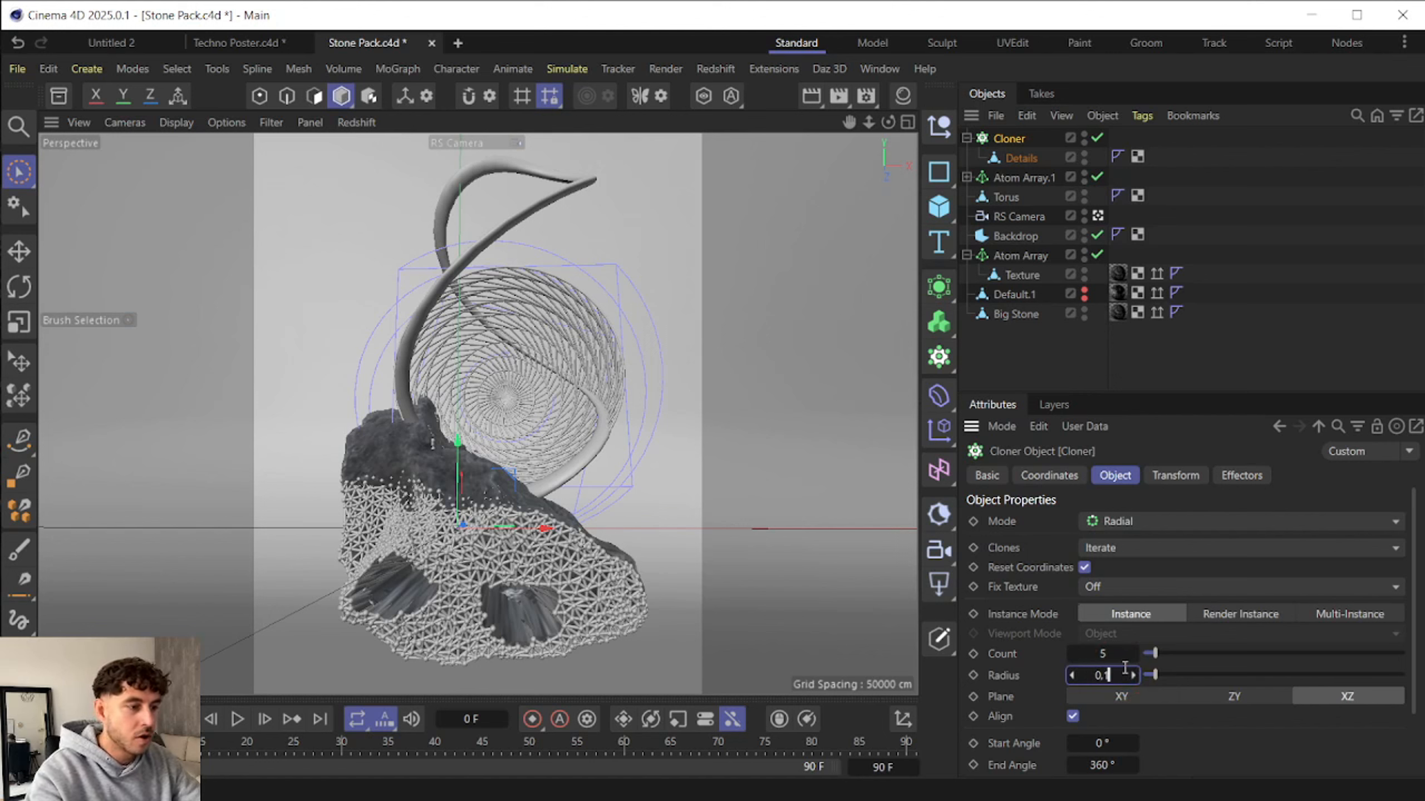
pyautogui.press('Return')
pyautogui.scroll(-2, 1104, 669)
pyautogui.click(1104, 669)
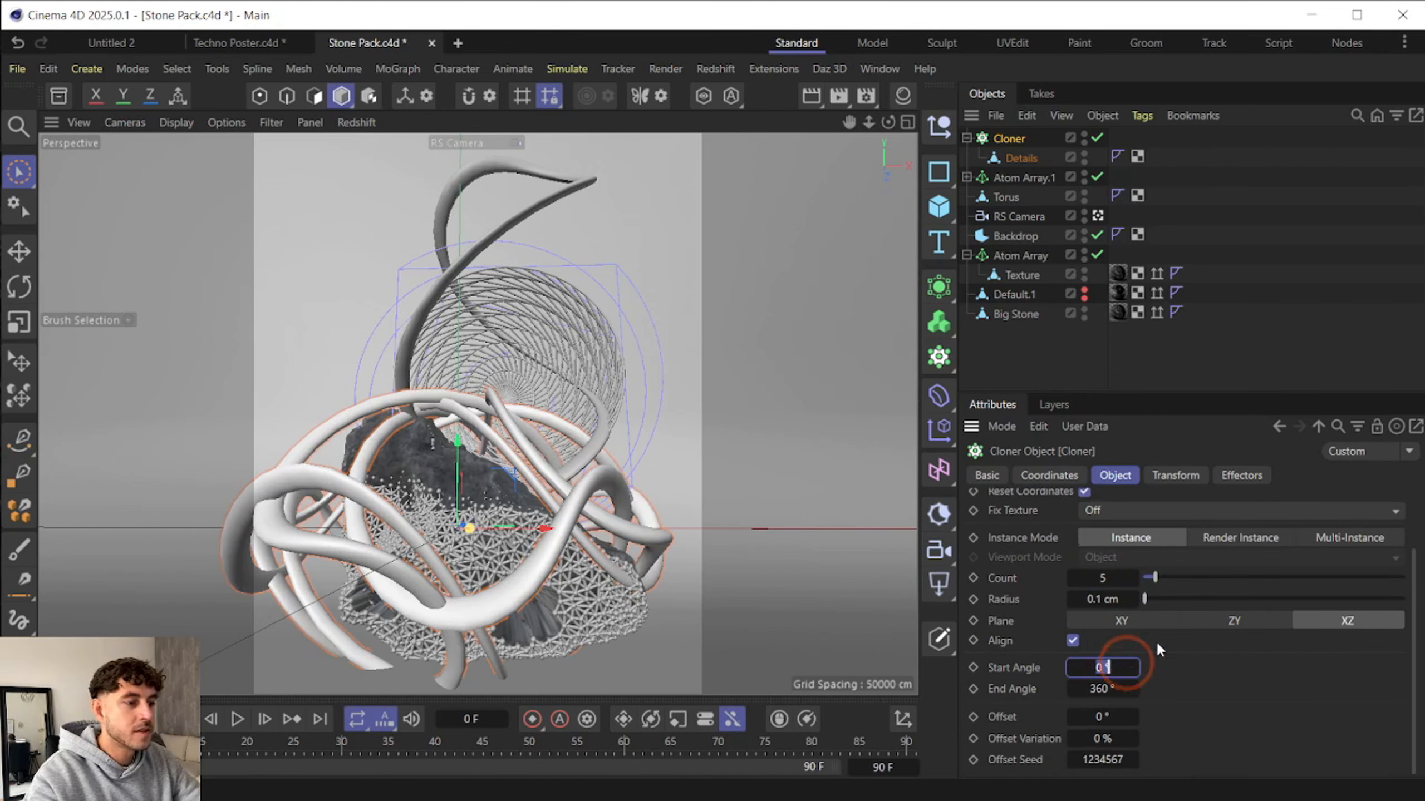
pyautogui.write('330')
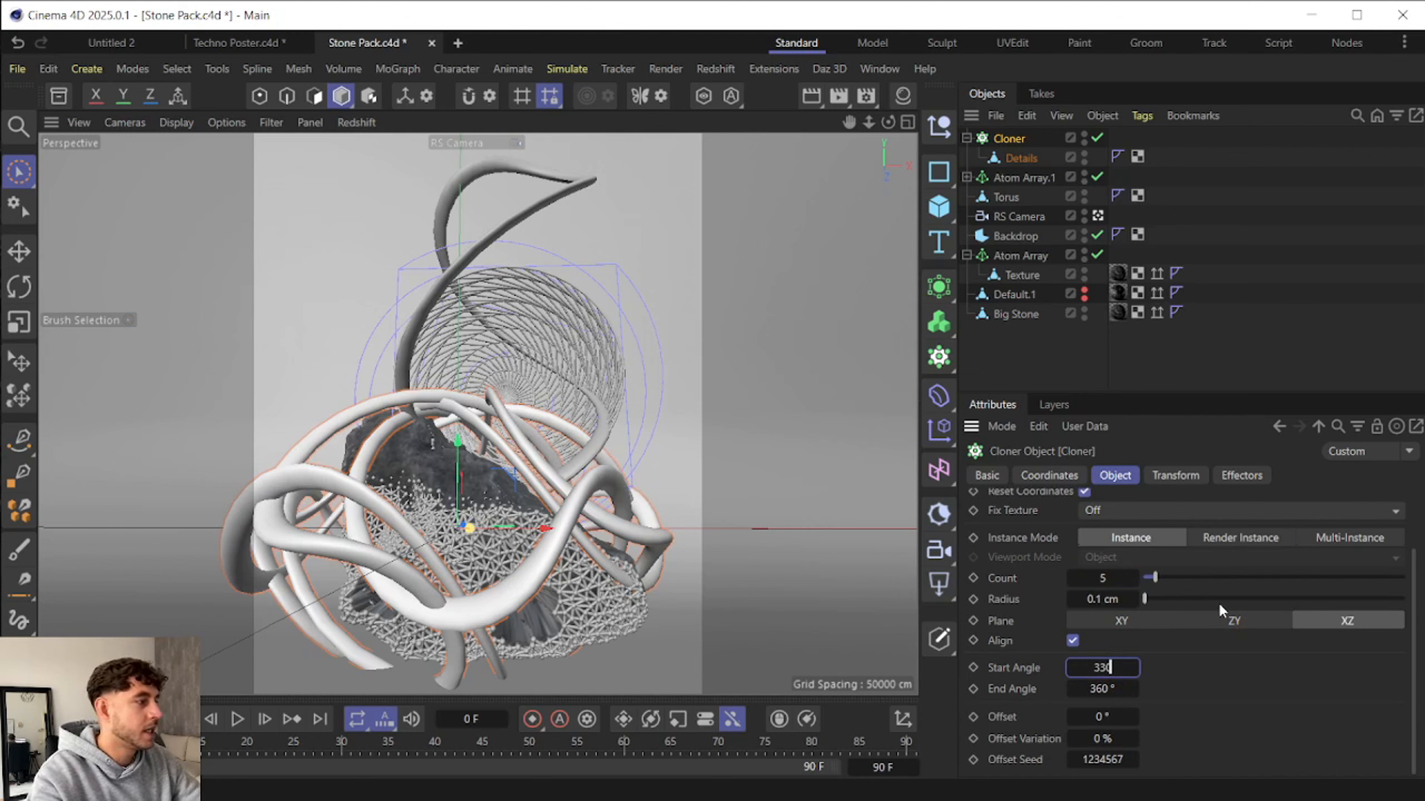
pyautogui.press('Return')
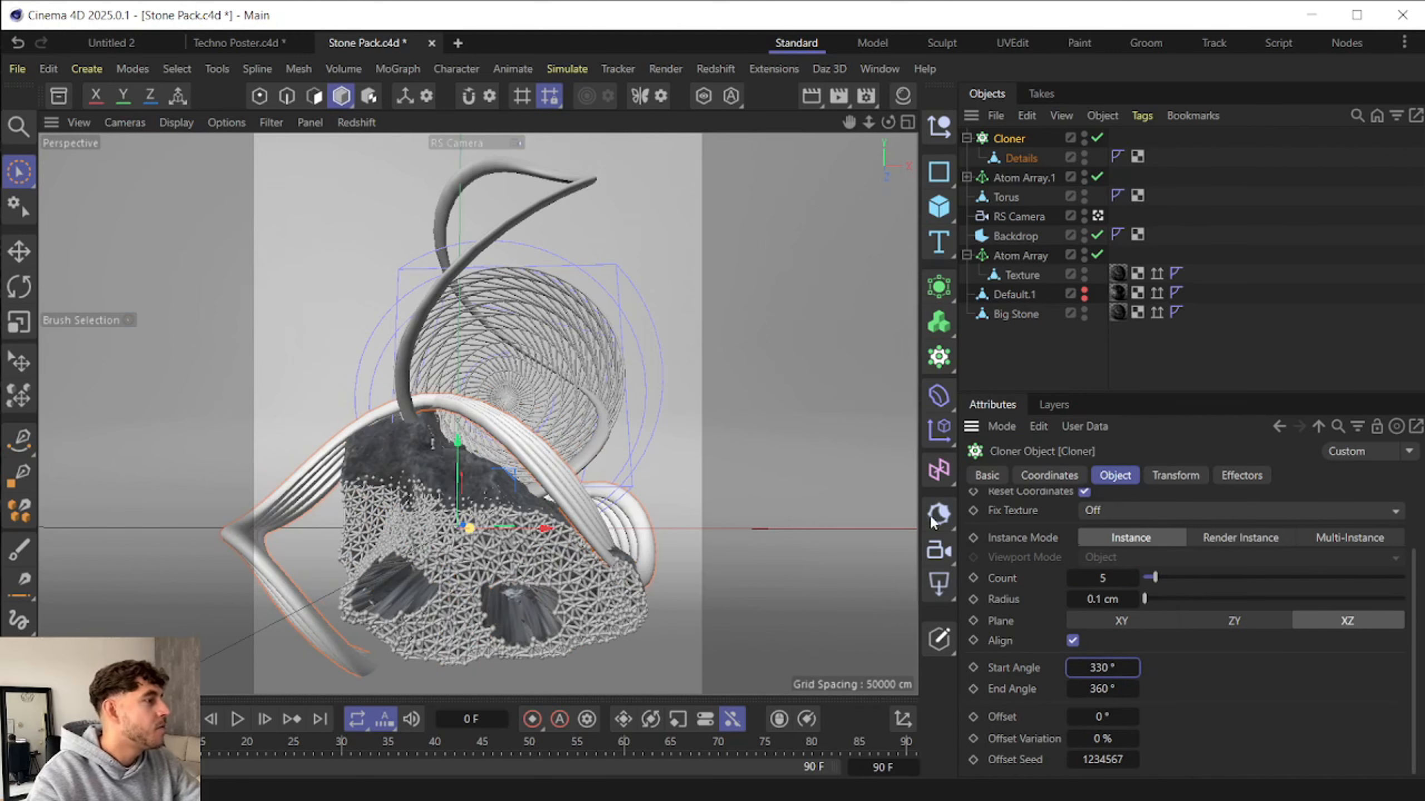
# - Scale the clones to 0.4 on the X, Y and Z axes in the cloner's transform settings
pyautogui.click(1183, 477)
pyautogui.click(1300, 549)
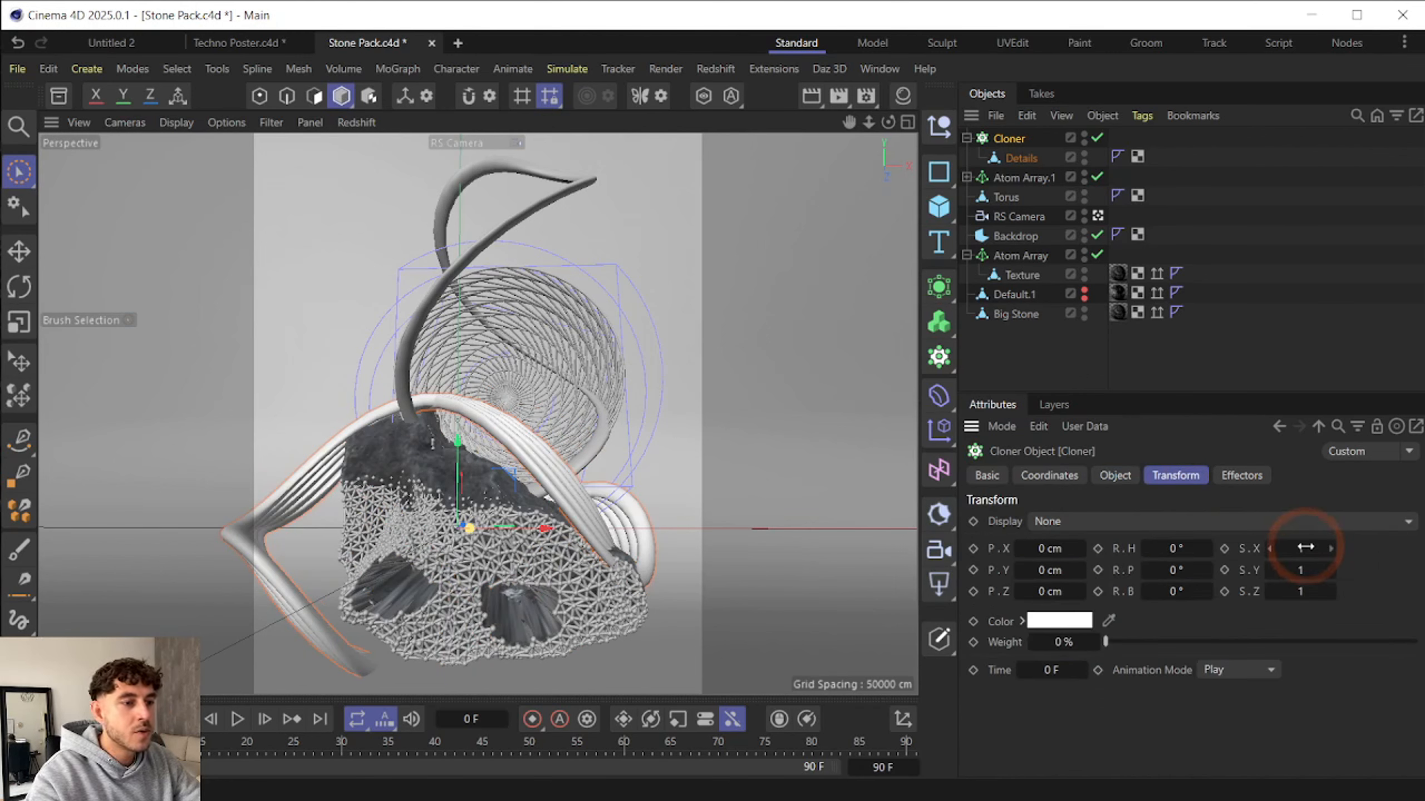
pyautogui.write('0')
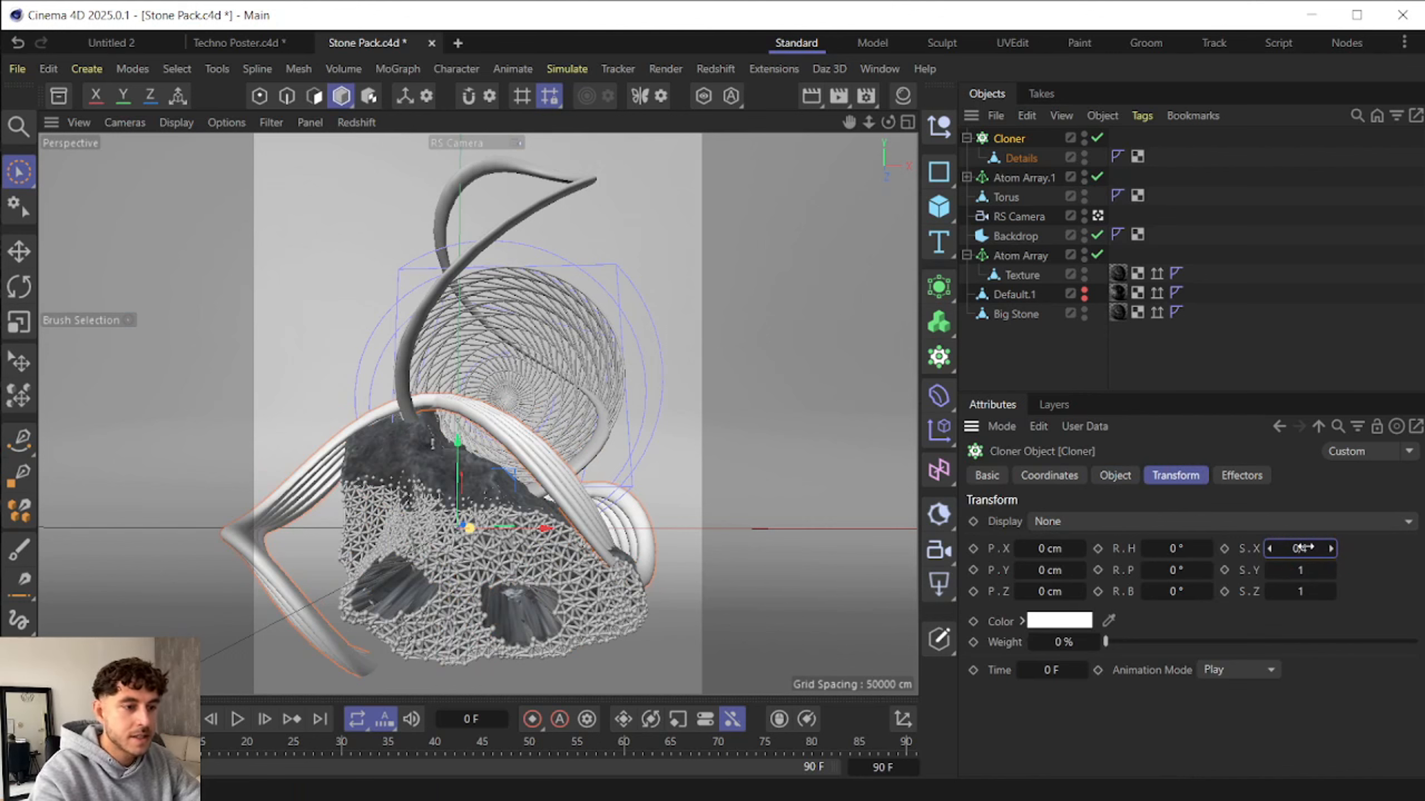
pyautogui.press('Return')
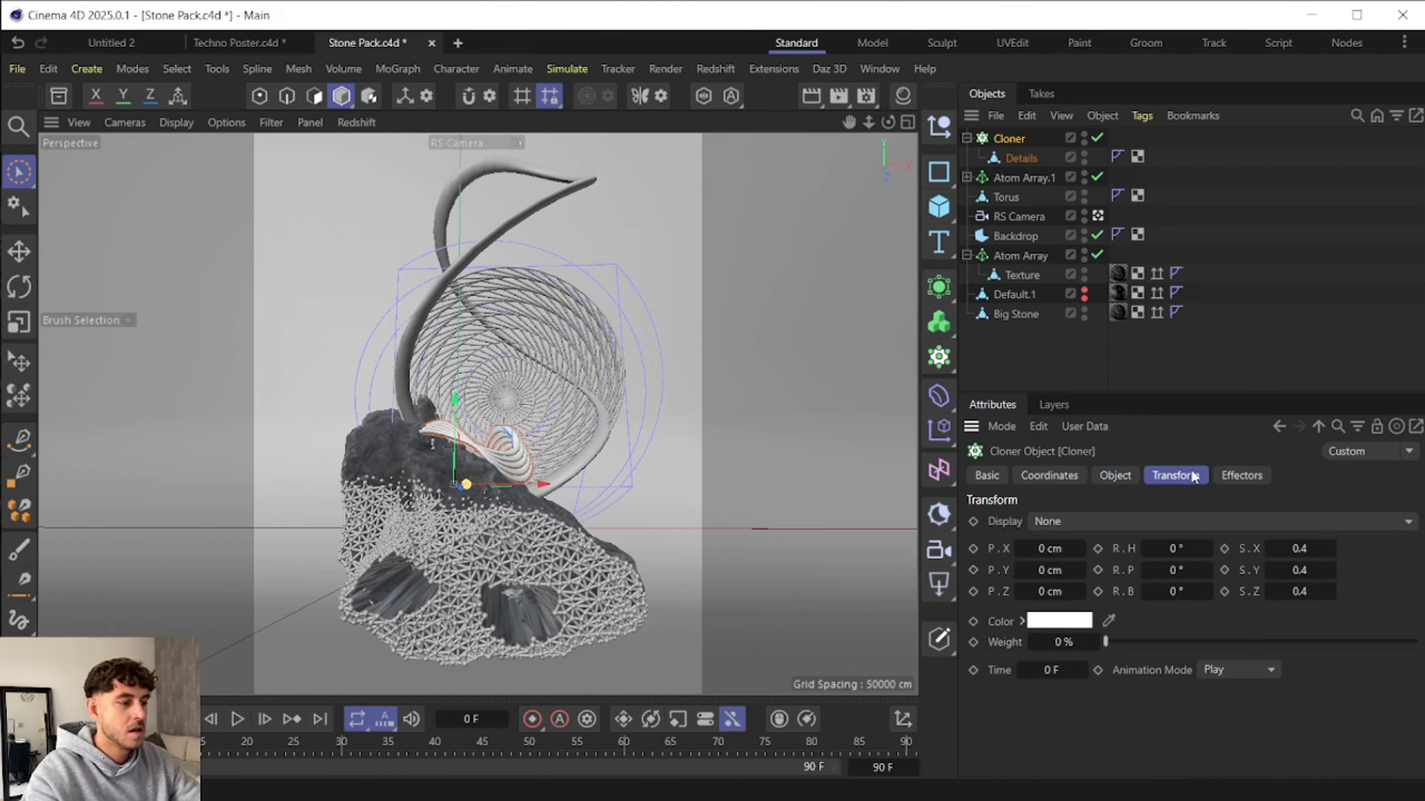
# - Set the radial cloner's plane to ZY and activate the Move tool
pyautogui.click(1116, 476)
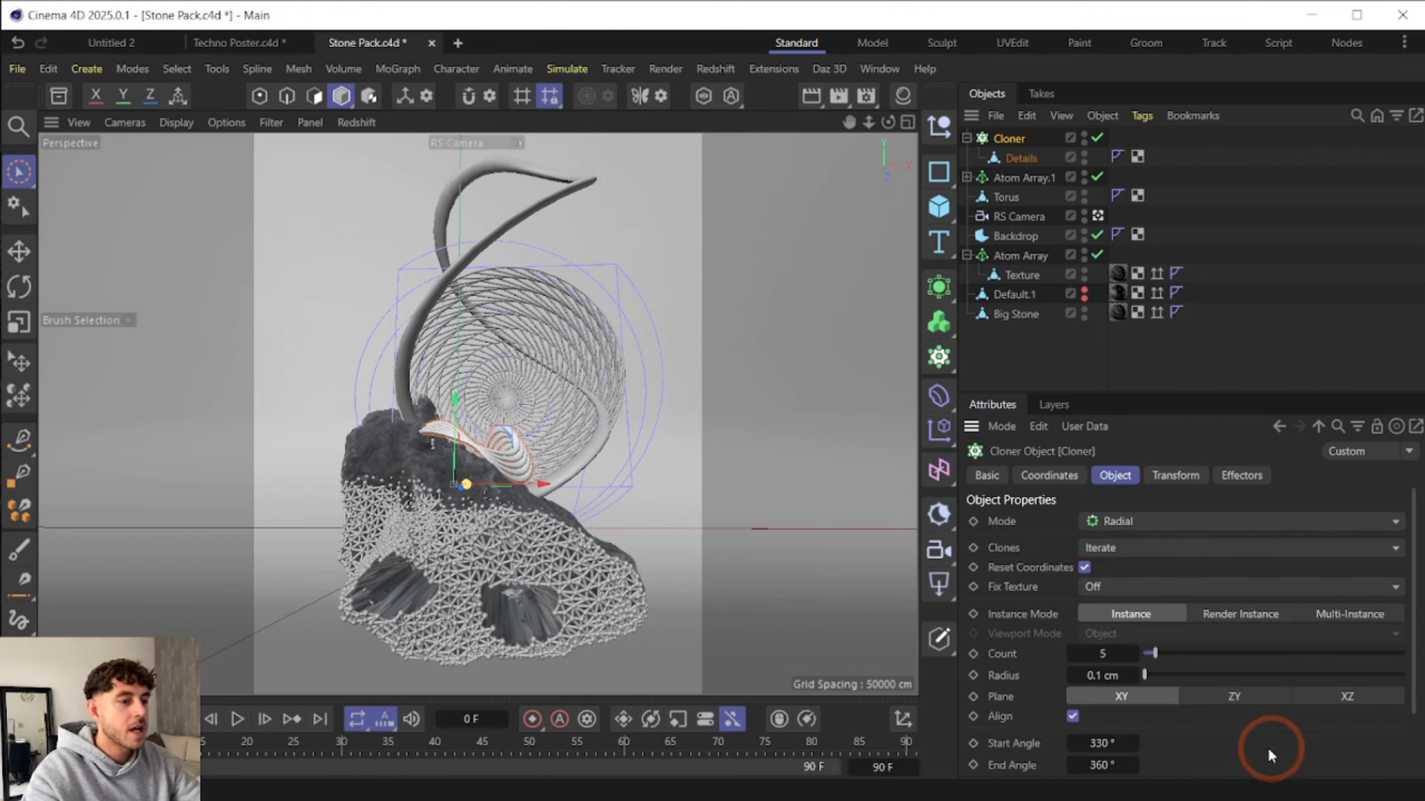
pyautogui.click(1236, 695)
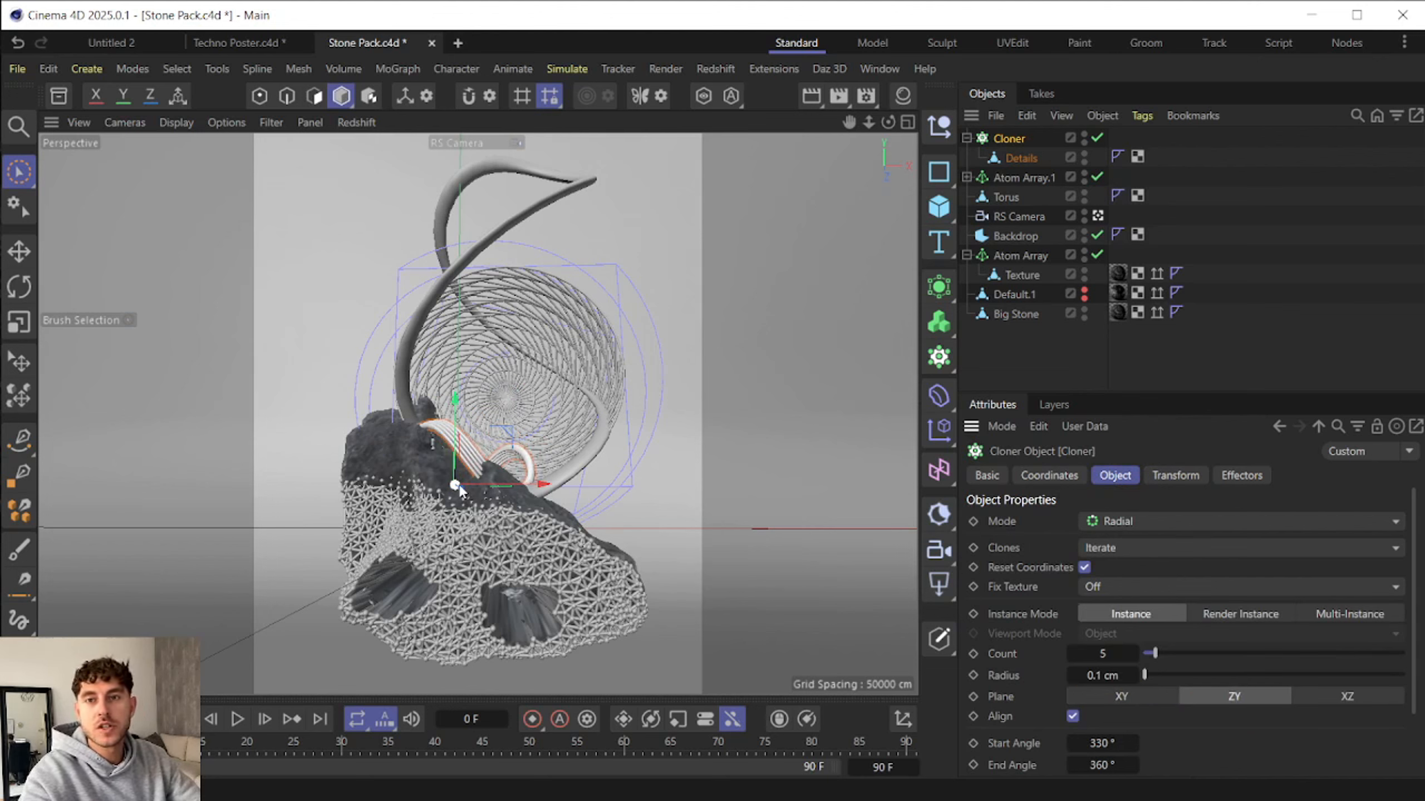
pyautogui.click(1380, 240)
pyautogui.press('e')
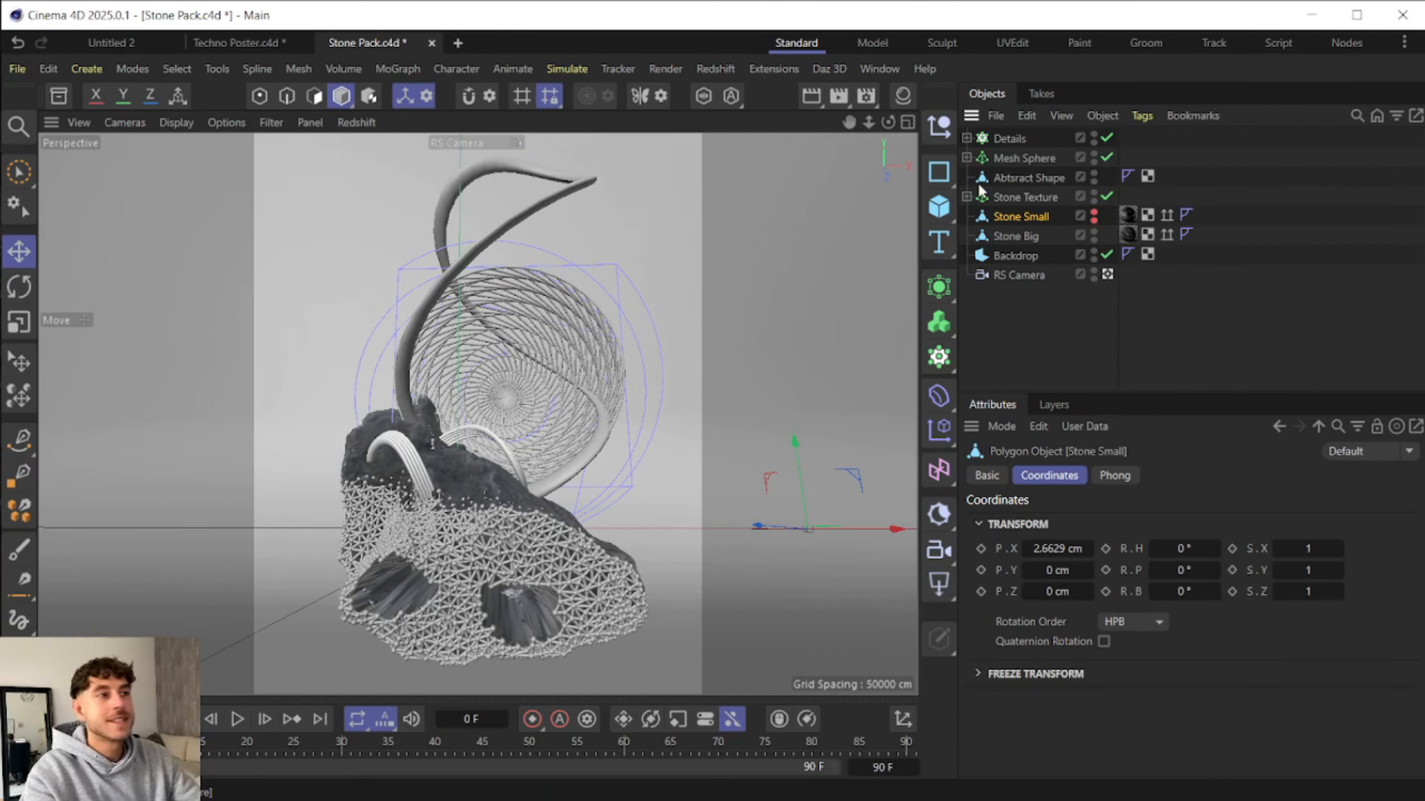
# - Make the Stone Small object visible again and disable the Backdrop
pyautogui.click(1094, 221)
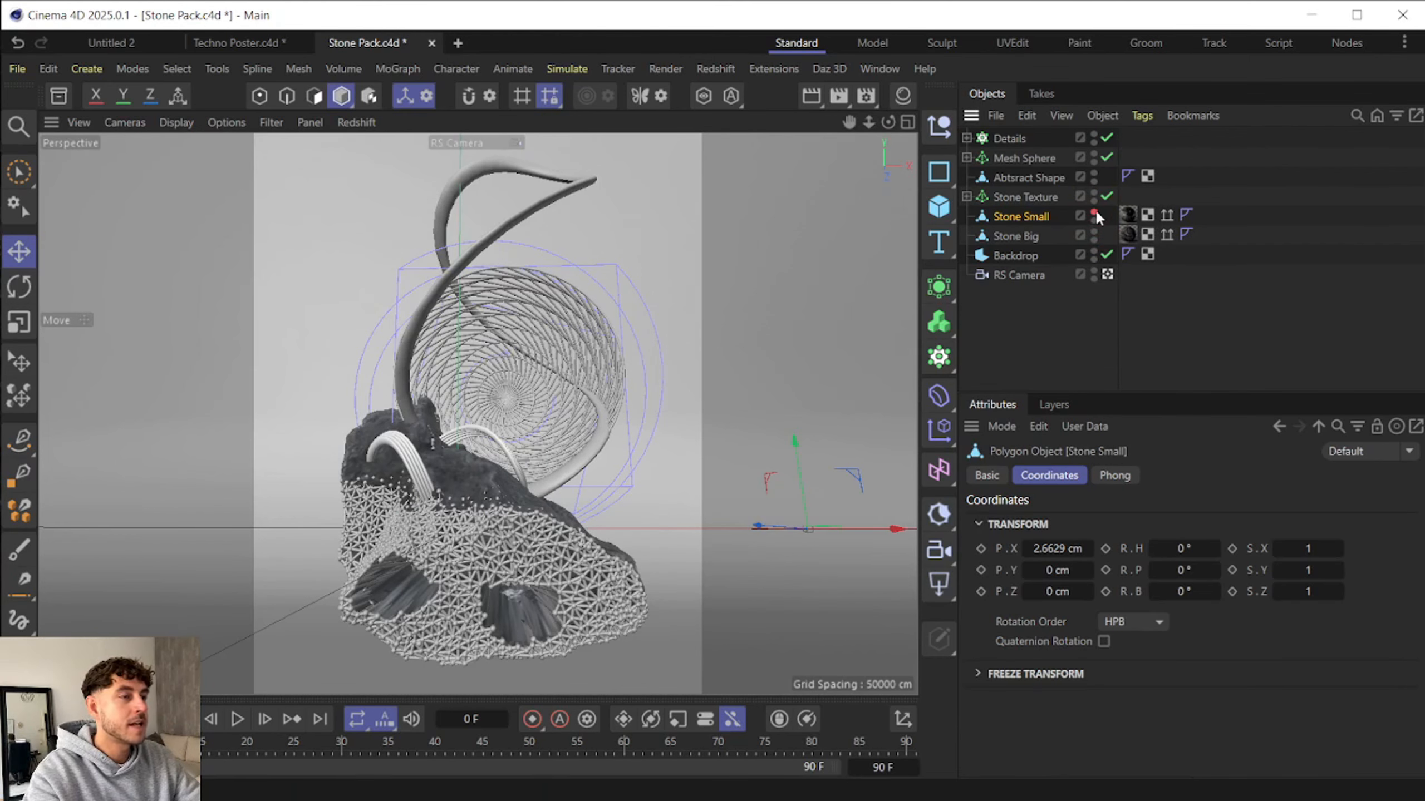
pyautogui.click(1020, 256)
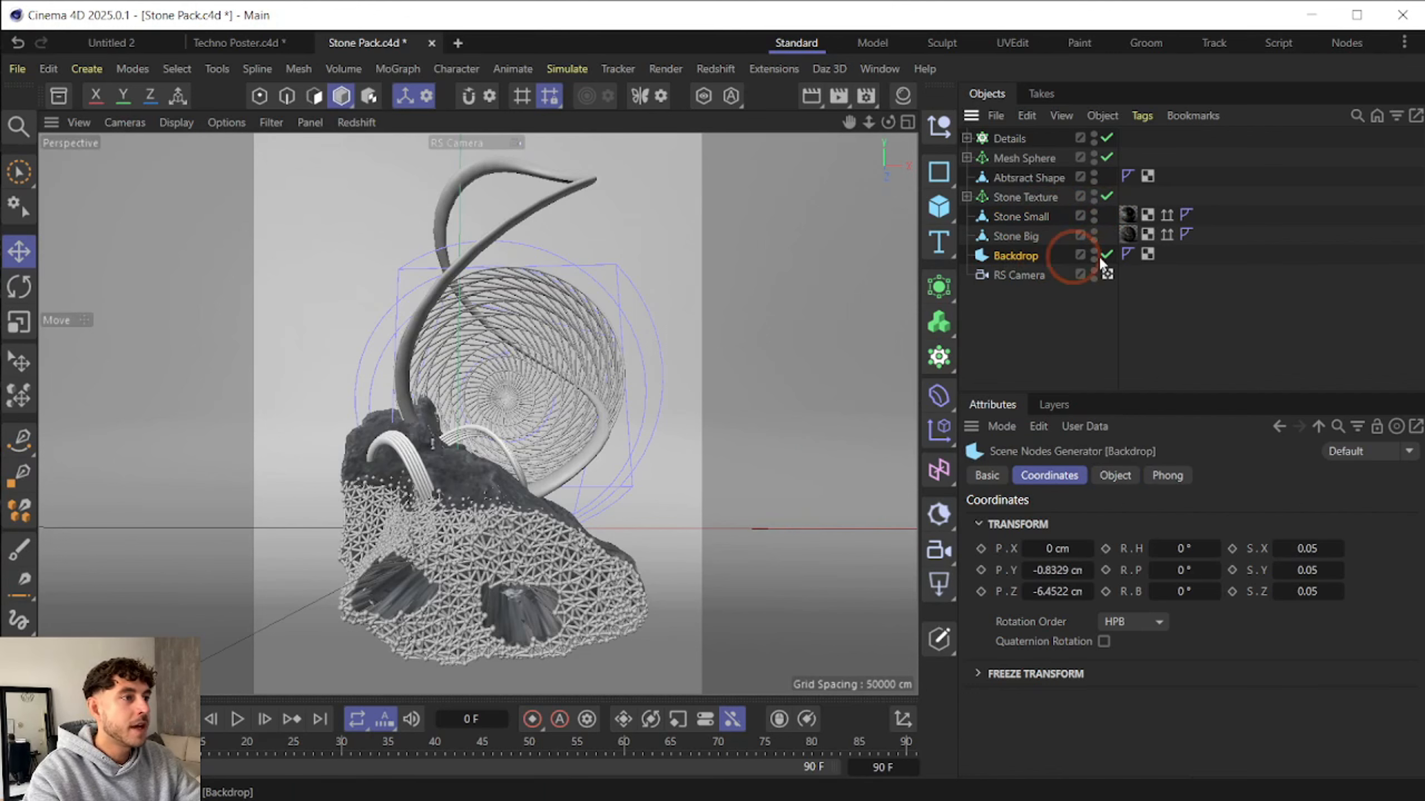
pyautogui.click(1107, 254)
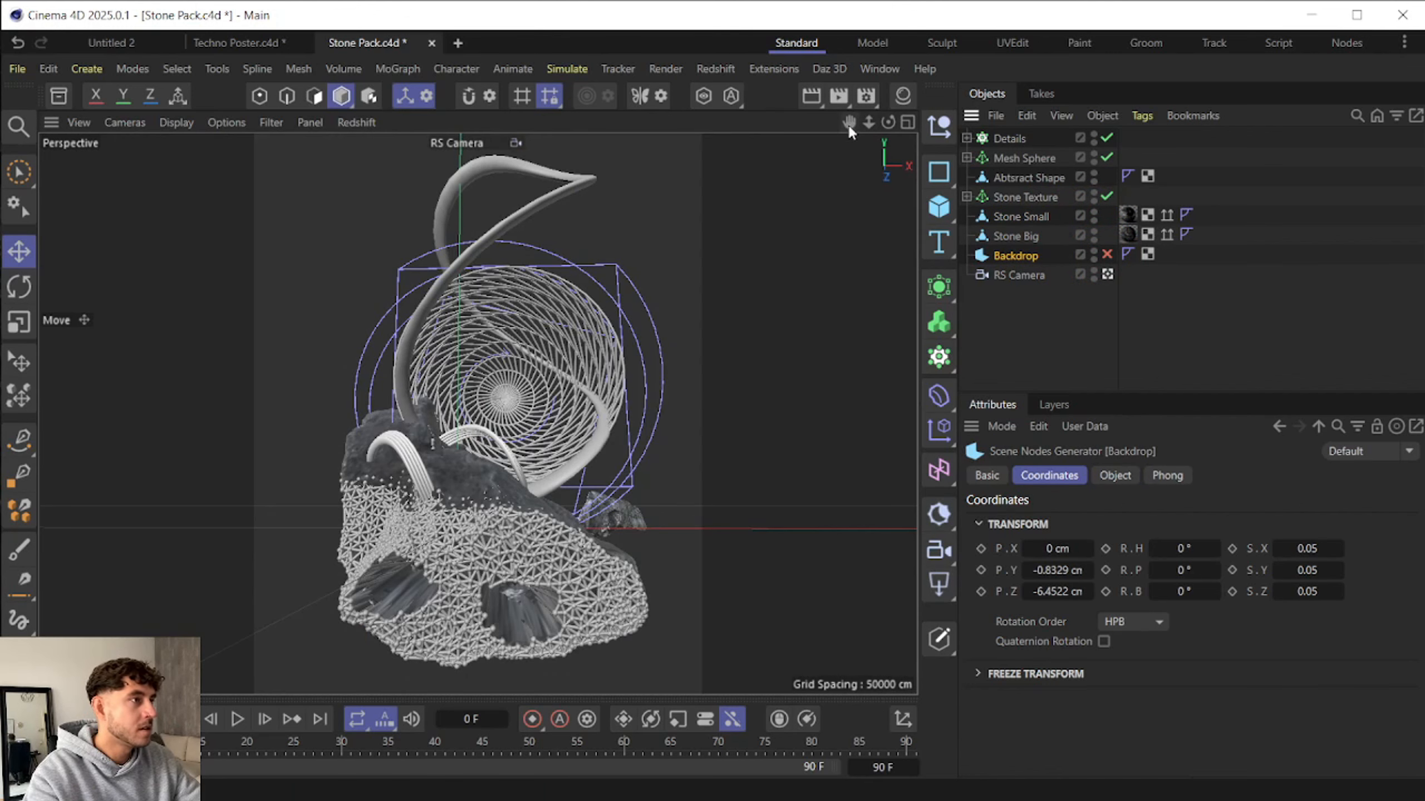
# - Leave the RS Camera view and move only Stone Small's axis onto its geometry, to about Z 5.84 cm
pyautogui.click(1107, 274)
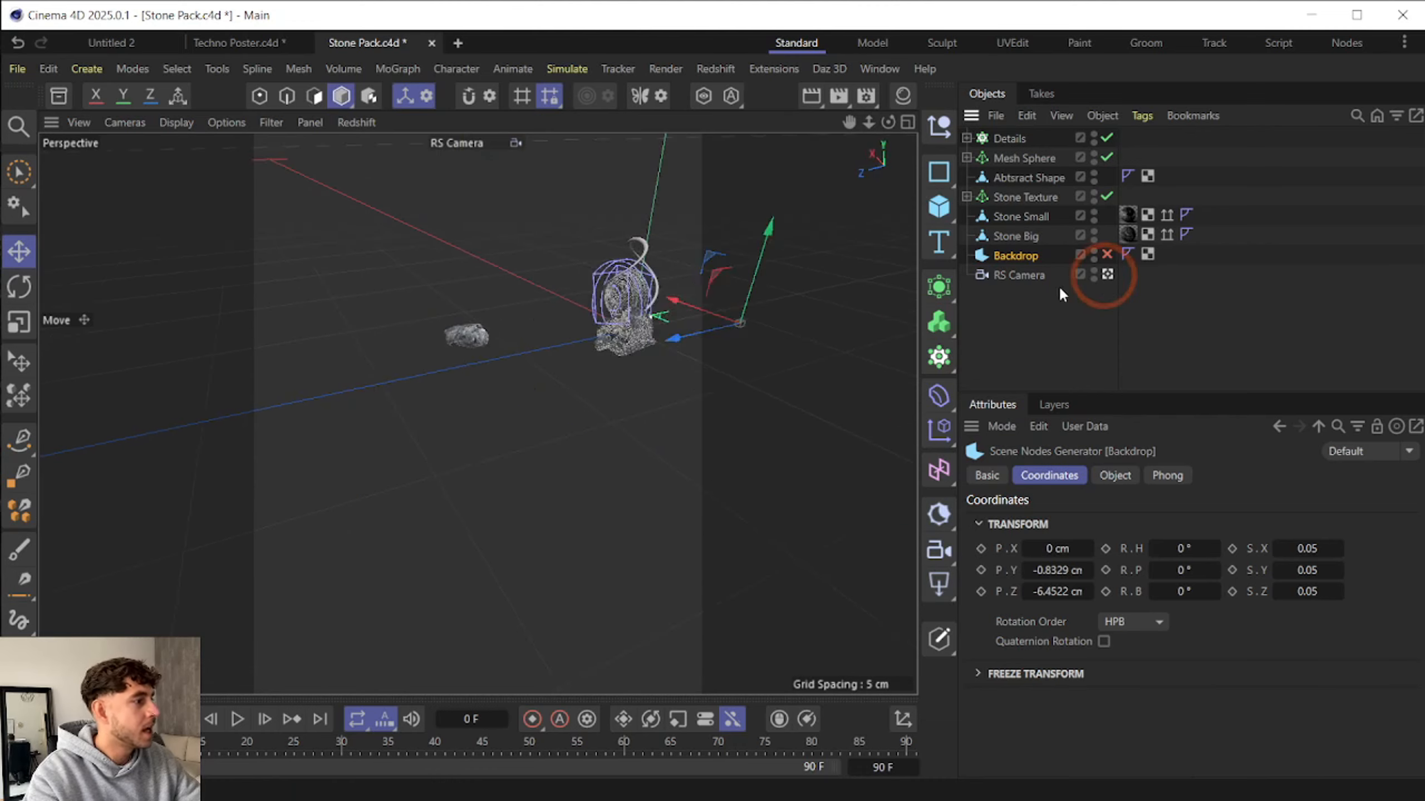
pyautogui.scroll(5, 434, 297)
pyautogui.scroll(-2, 484, 364)
pyautogui.click(485, 363)
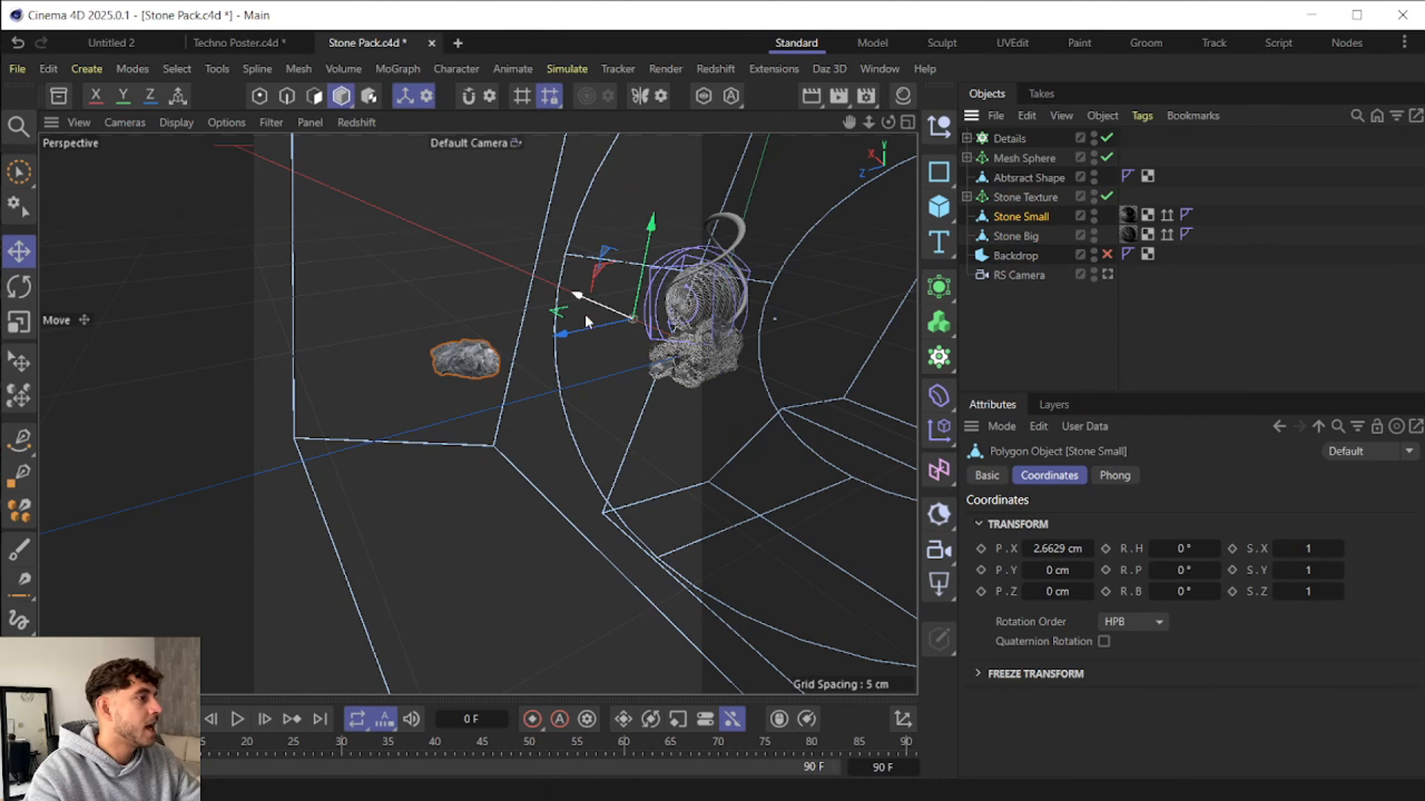
pyautogui.moveTo(561, 333); pyautogui.dragTo(394, 344)
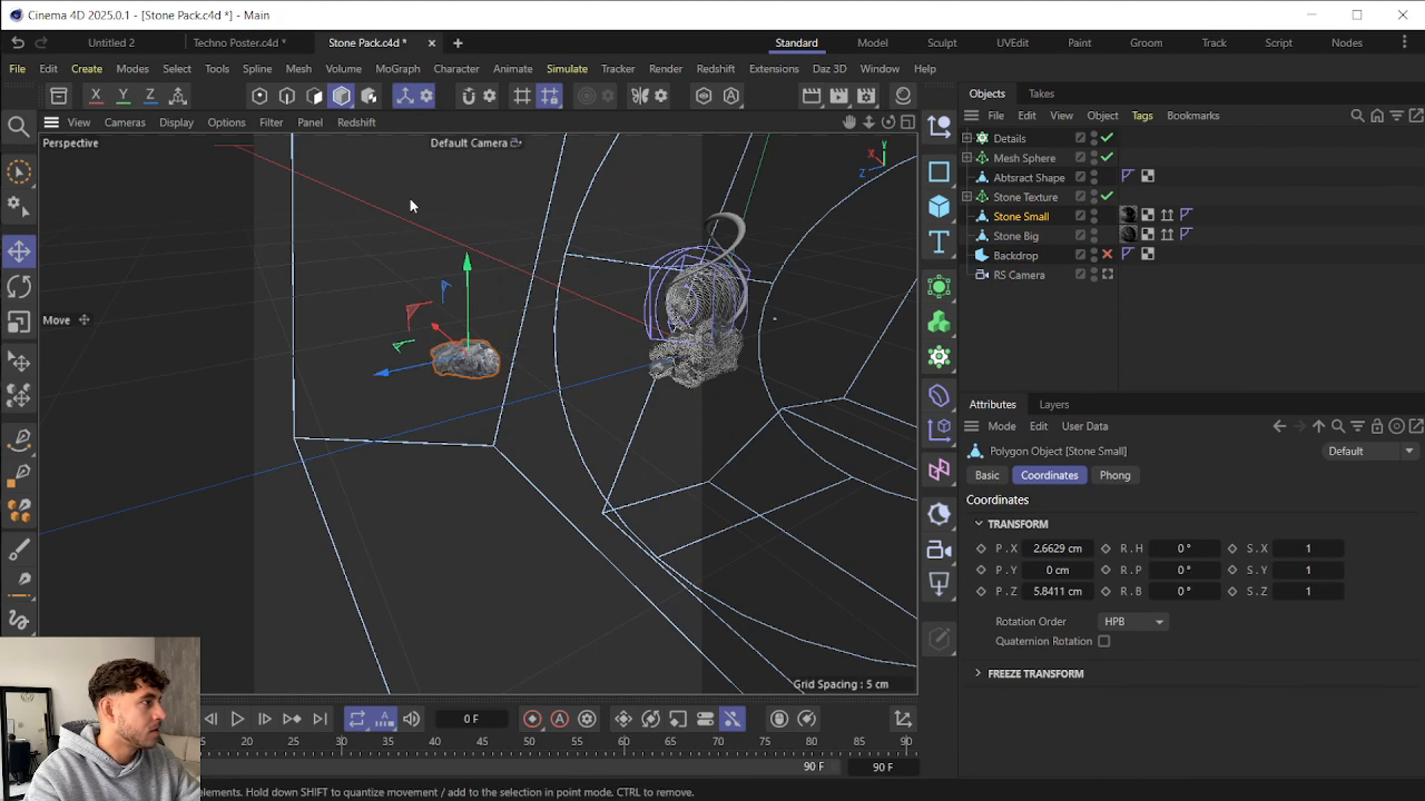
# - Set Stone Small's X and Z positions to 0 cm and return to the RS Camera view
pyautogui.click(1060, 548)
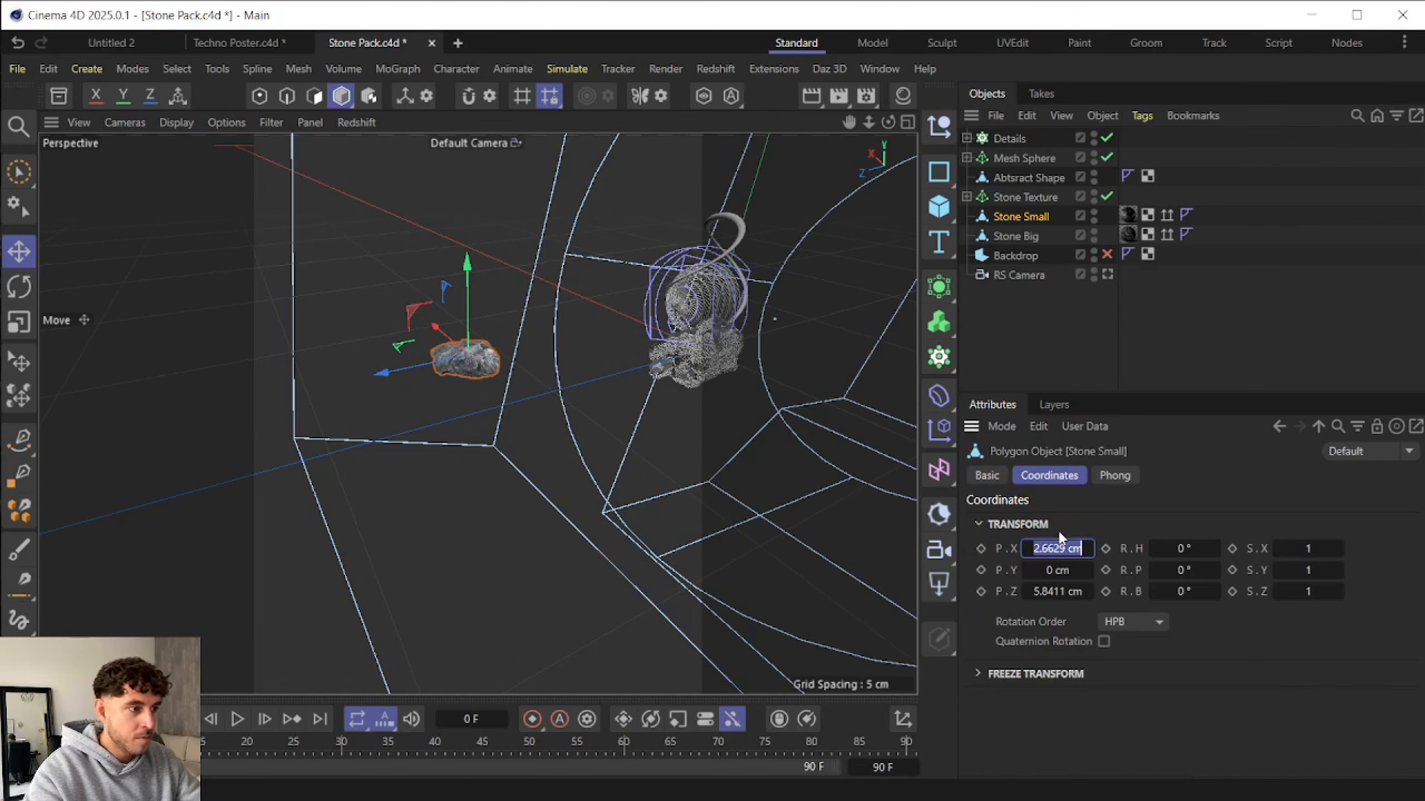
pyautogui.write('0')
pyautogui.press('Return')
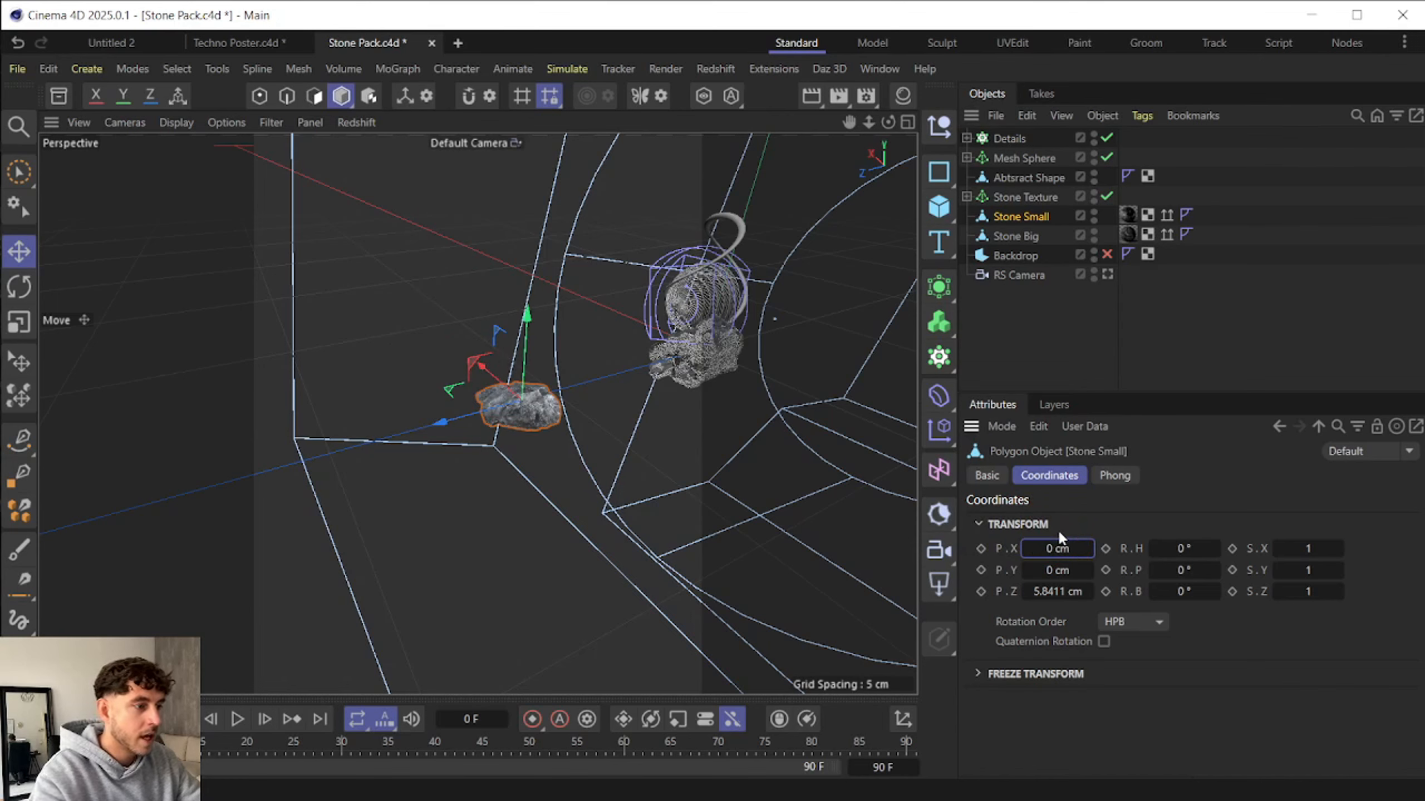
pyautogui.click(1058, 591)
pyautogui.write('0')
pyautogui.press('Return')
pyautogui.click(1108, 275)
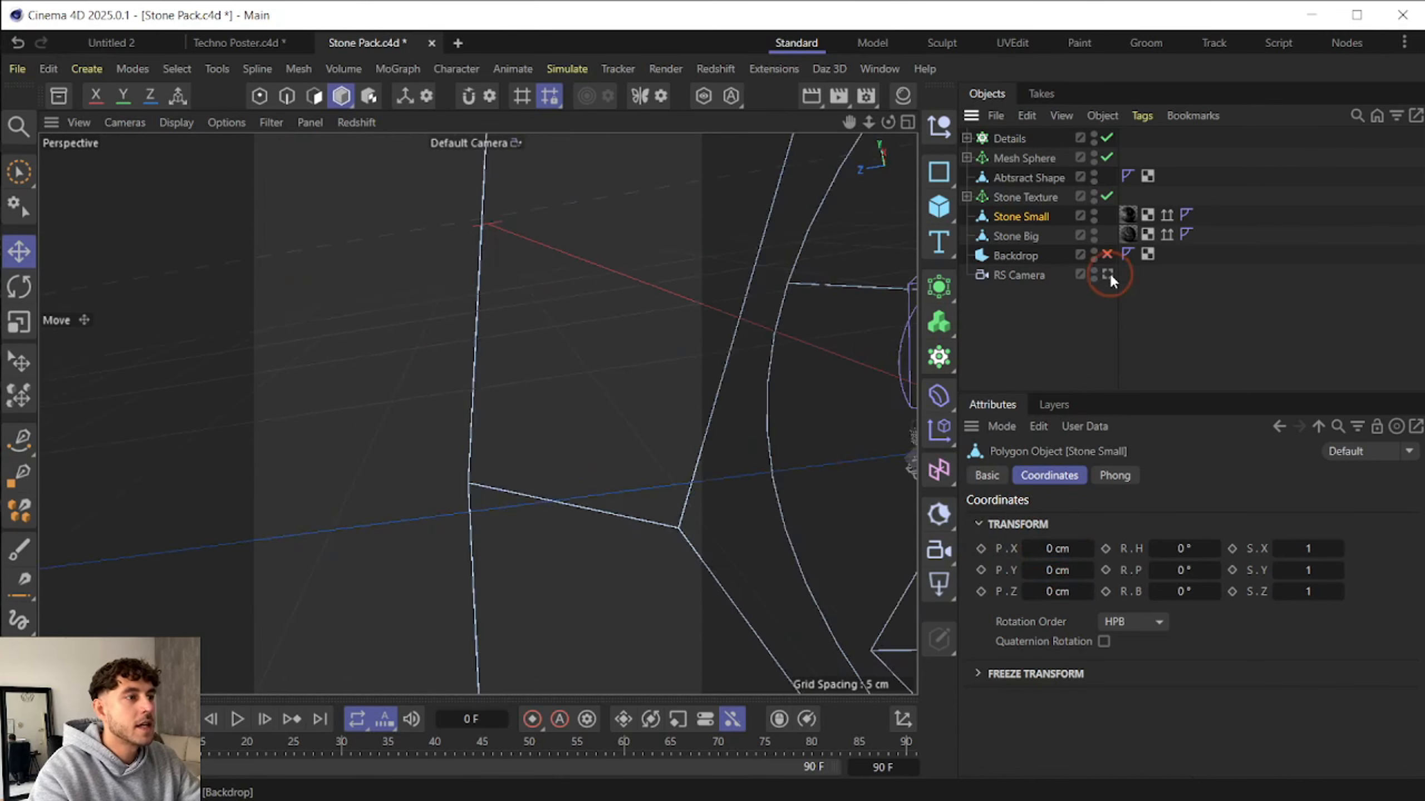
# - Re-enable the Backdrop, move Stone Small up in front of the lattice hemisphere and scale it to X 0.5, Y 0.75, Z 0.5
pyautogui.click(1107, 255)
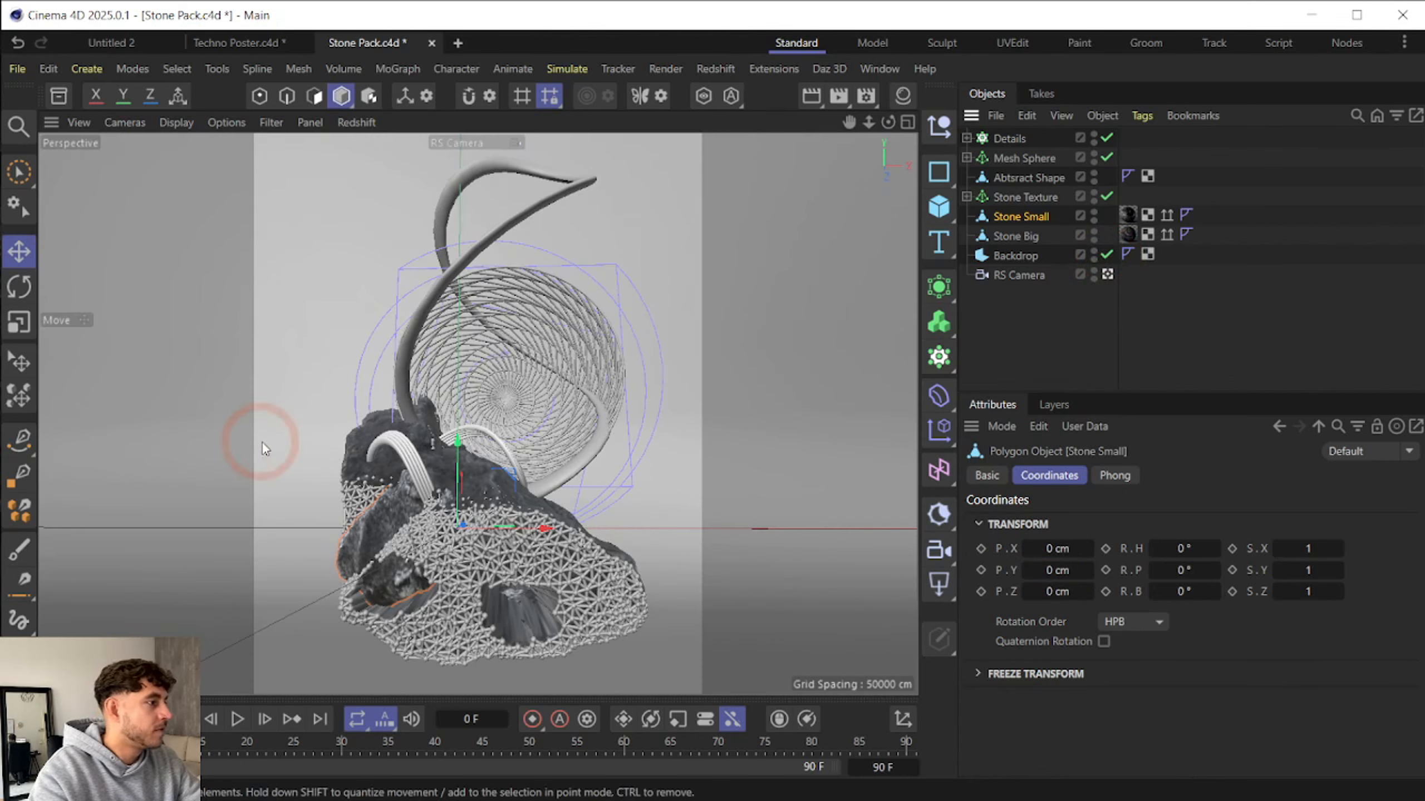
pyautogui.moveTo(456, 440); pyautogui.dragTo(607, 394)
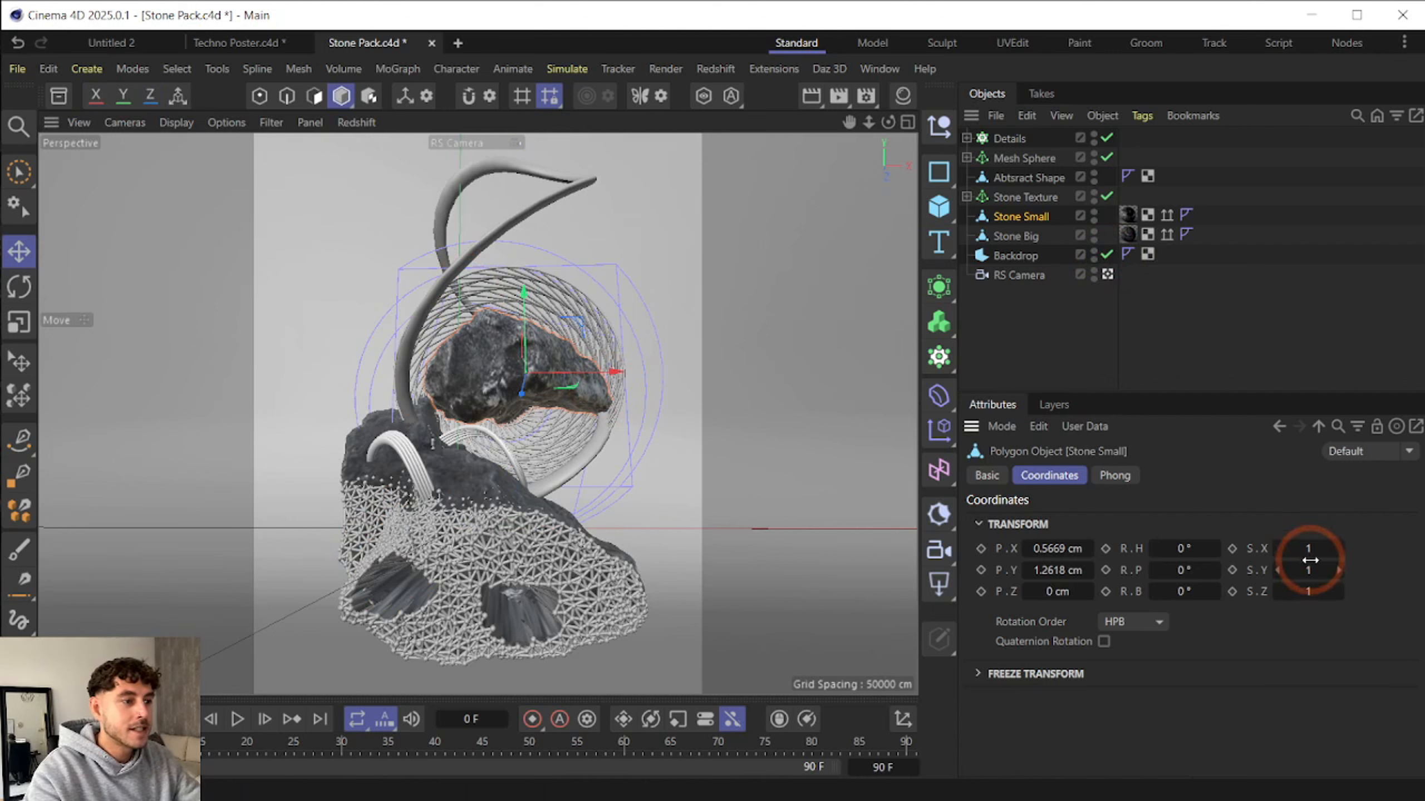
pyautogui.click(1320, 546)
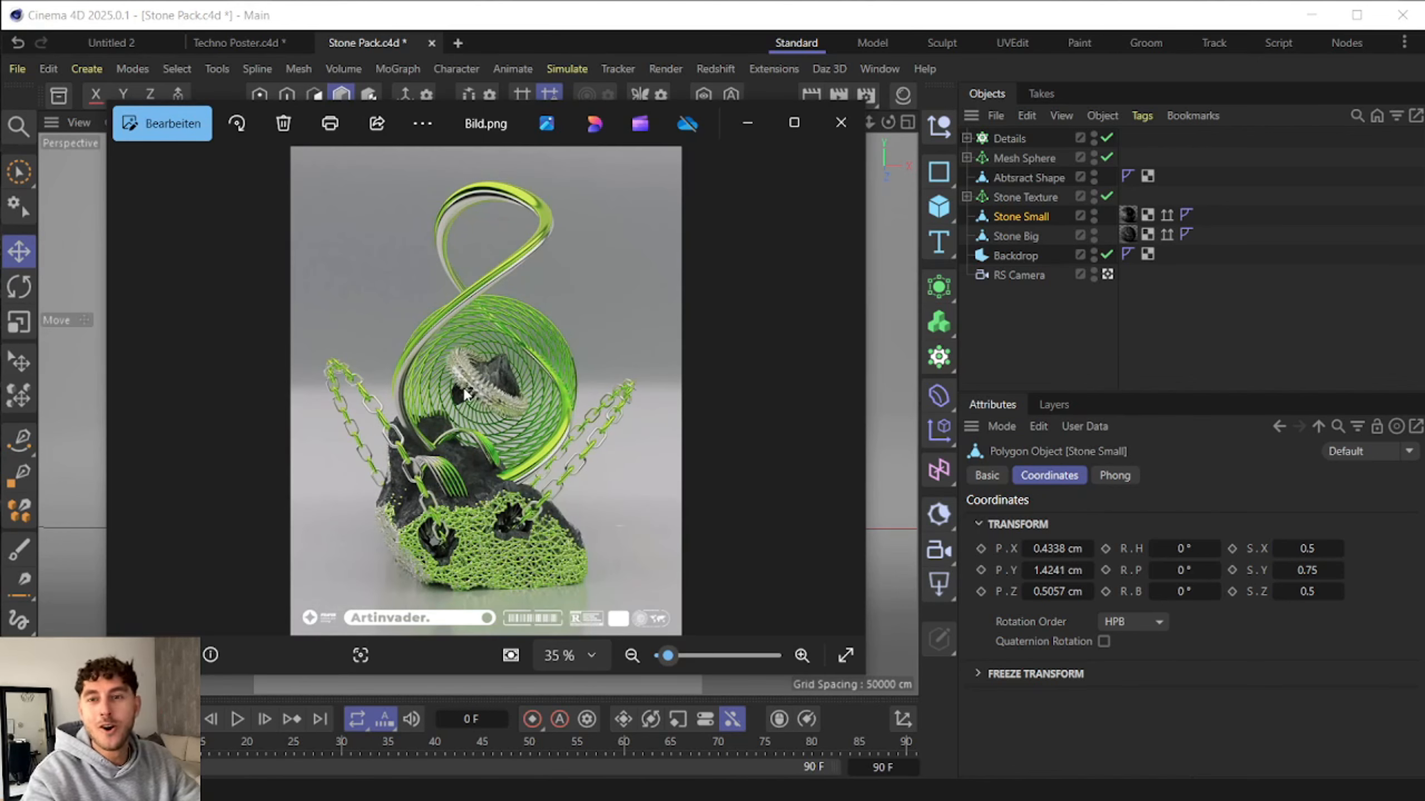
pyautogui.click(748, 124)
# - Add a Tube with an outer radius of 0.45 cm and an inner radius of 0.4 cm
pyautogui.moveTo(938, 206); pyautogui.dragTo(1189, 474)
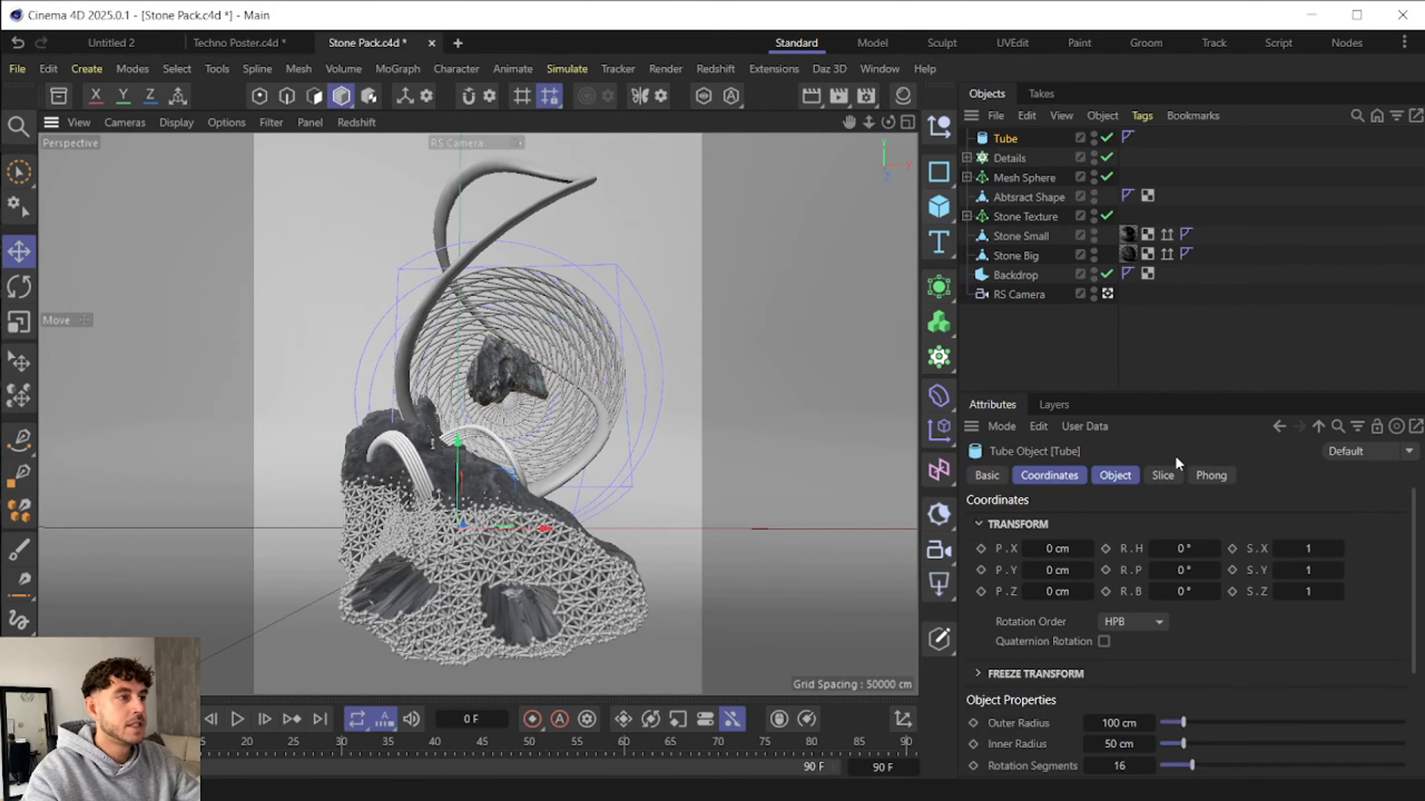
pyautogui.click(1112, 477)
pyautogui.click(1108, 522)
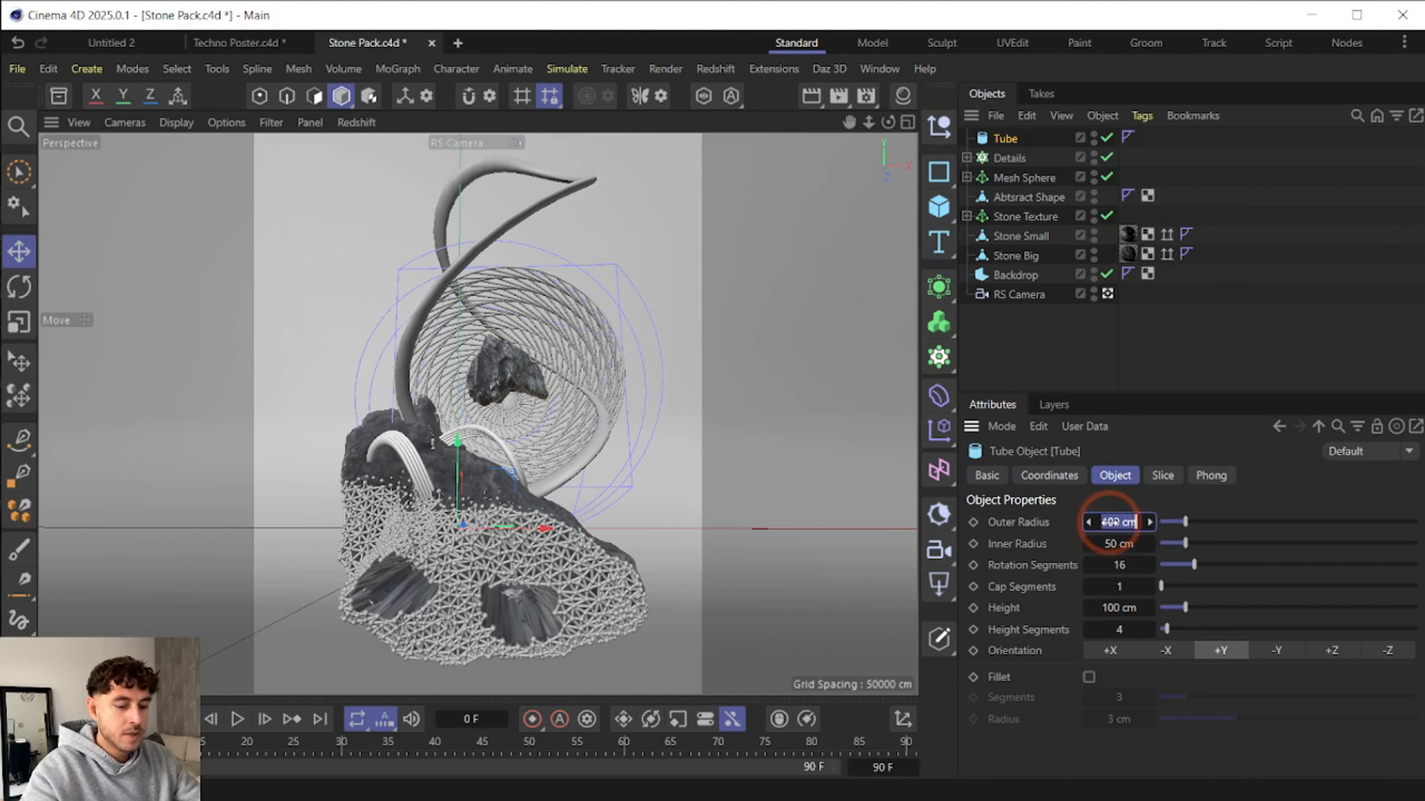
pyautogui.write('0')
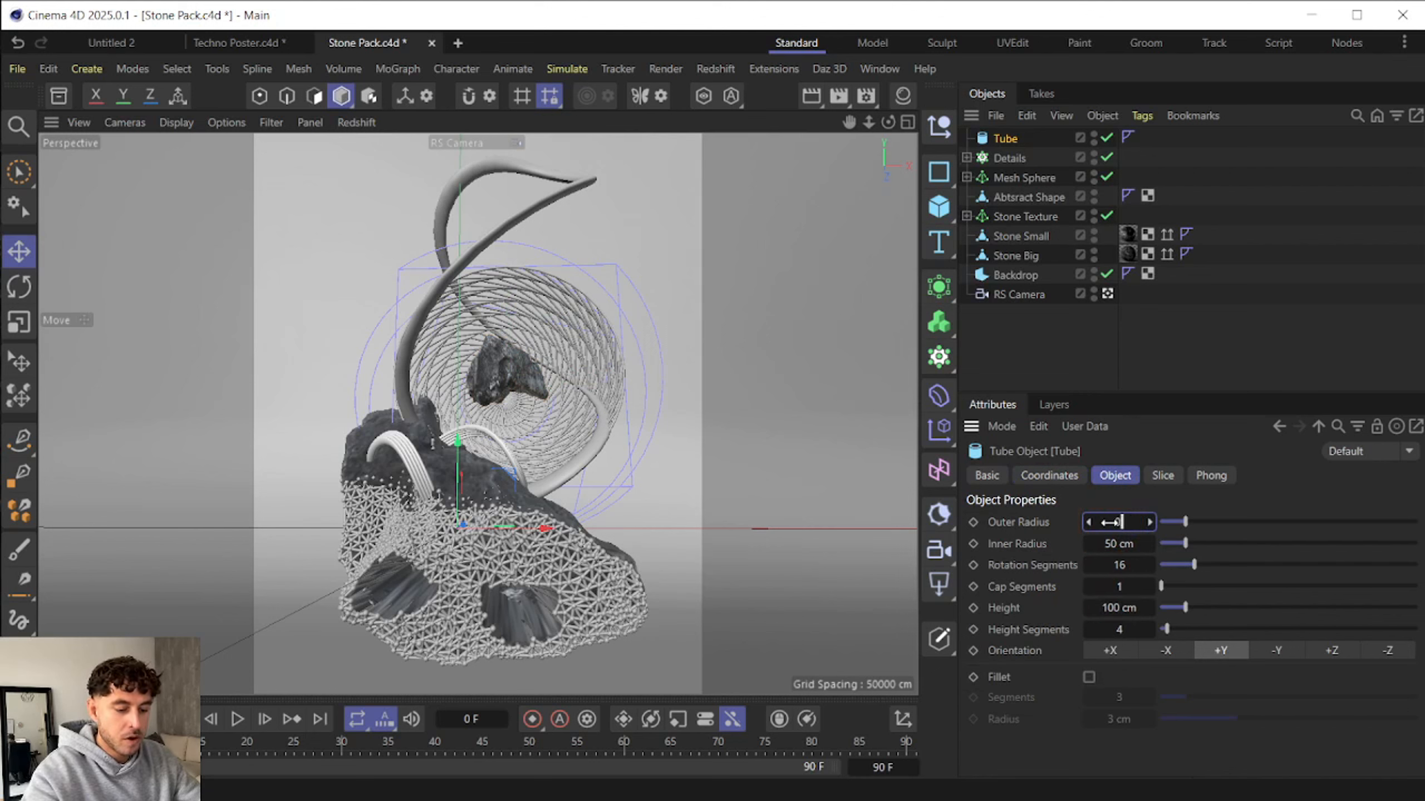
pyautogui.write('.45')
pyautogui.press('Return')
pyautogui.click(1108, 543)
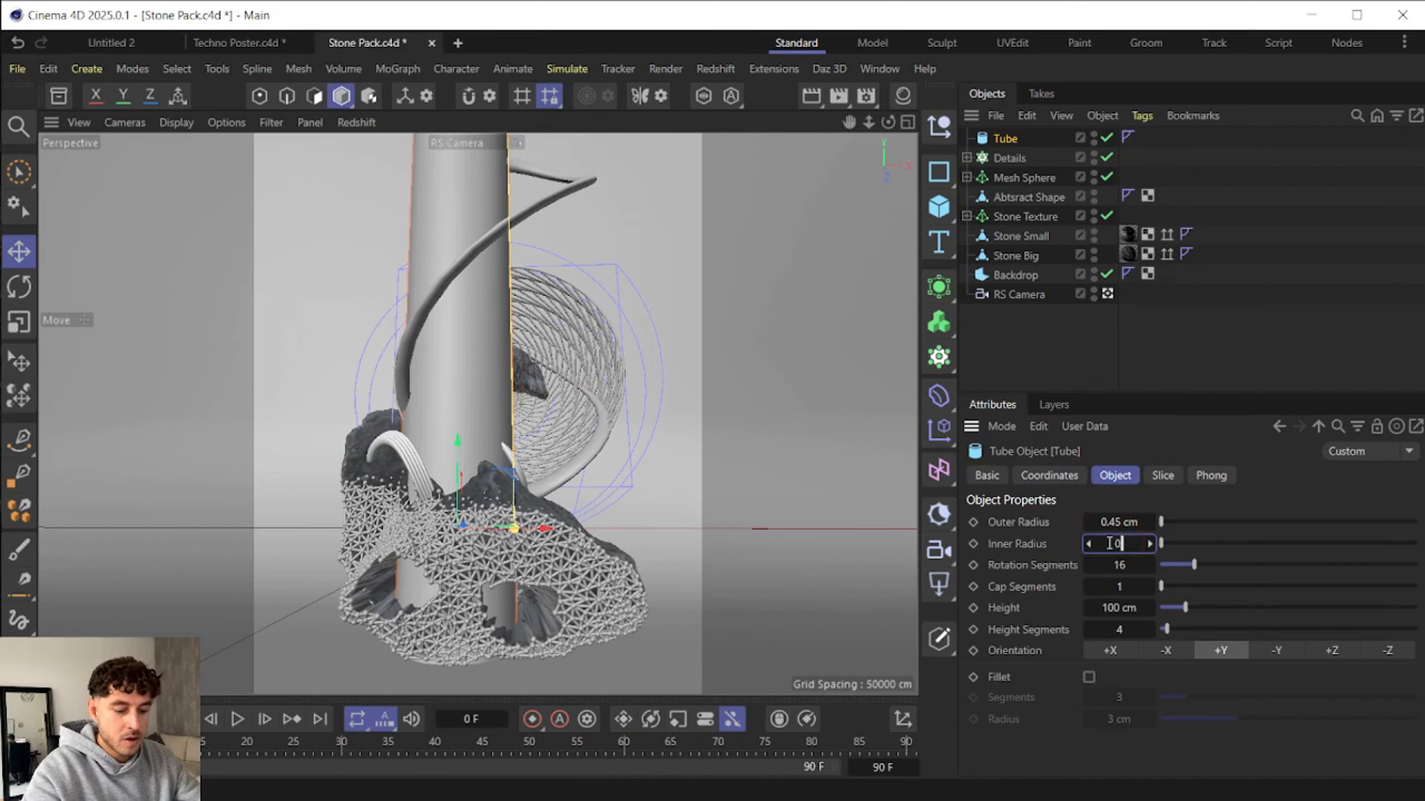
pyautogui.write('0.4')
pyautogui.press('Return')
# - Set the Tube's rotation segments to 50 and its height to 0.1 cm
pyautogui.click(1118, 567)
pyautogui.write('50')
pyautogui.press('Return')
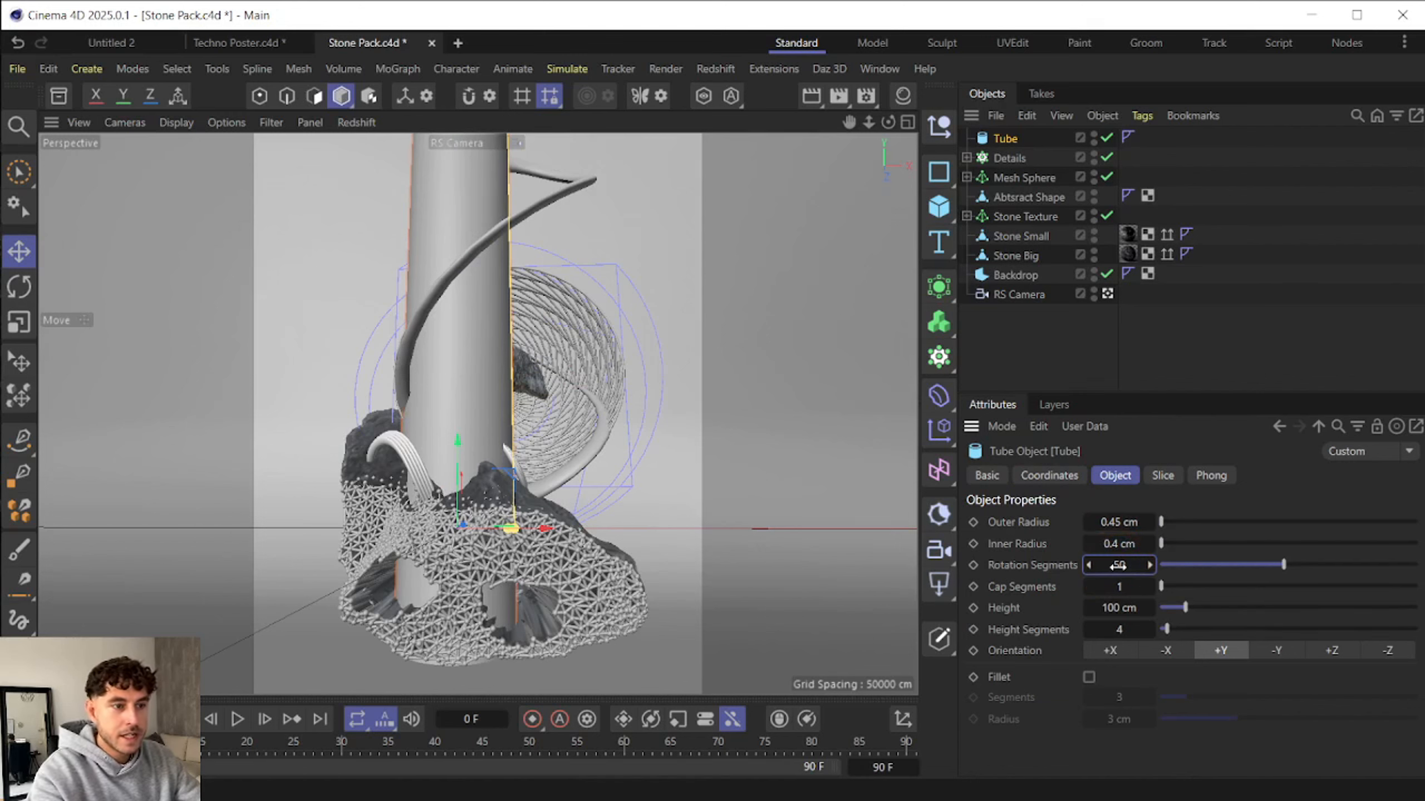
pyautogui.click(1118, 608)
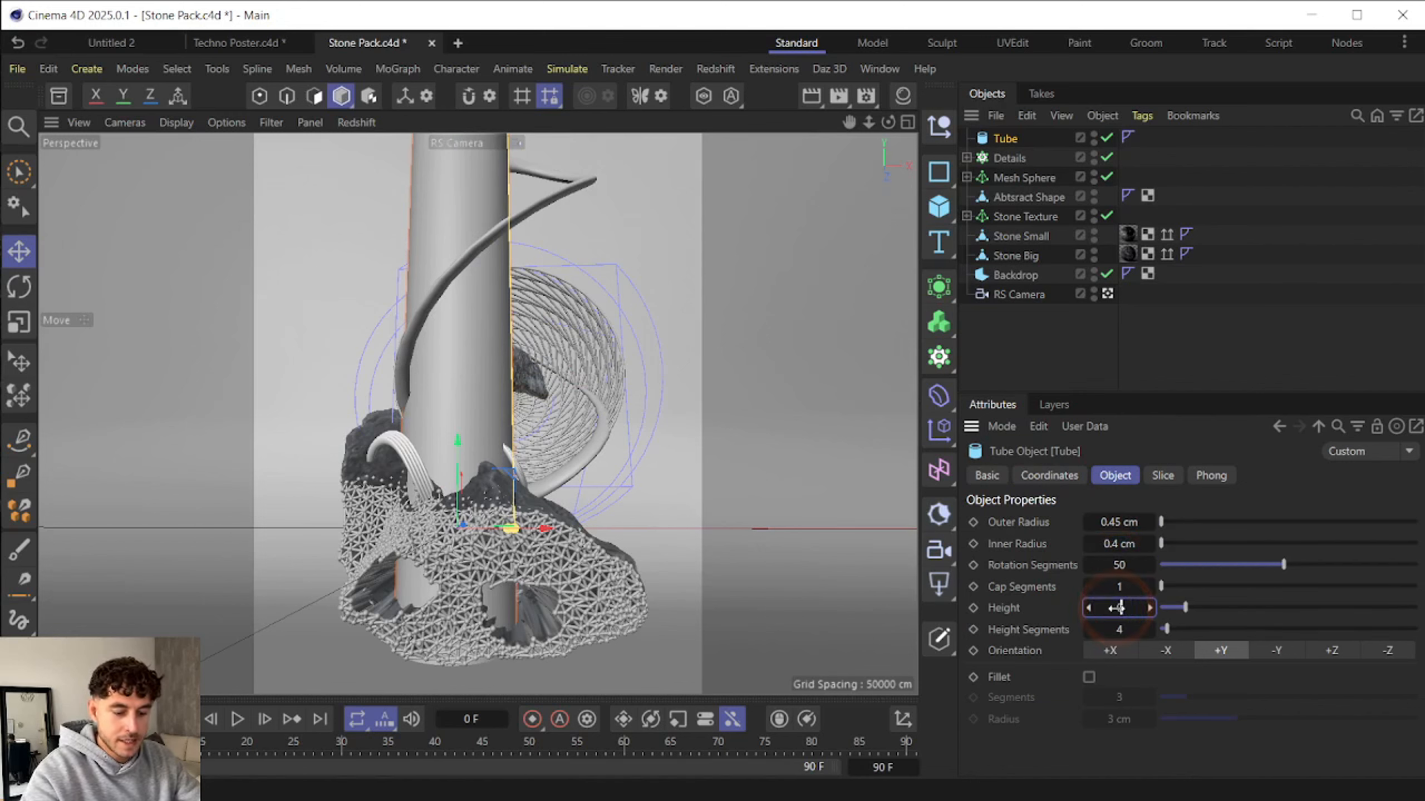
pyautogui.write('0.1')
pyautogui.press('Return')
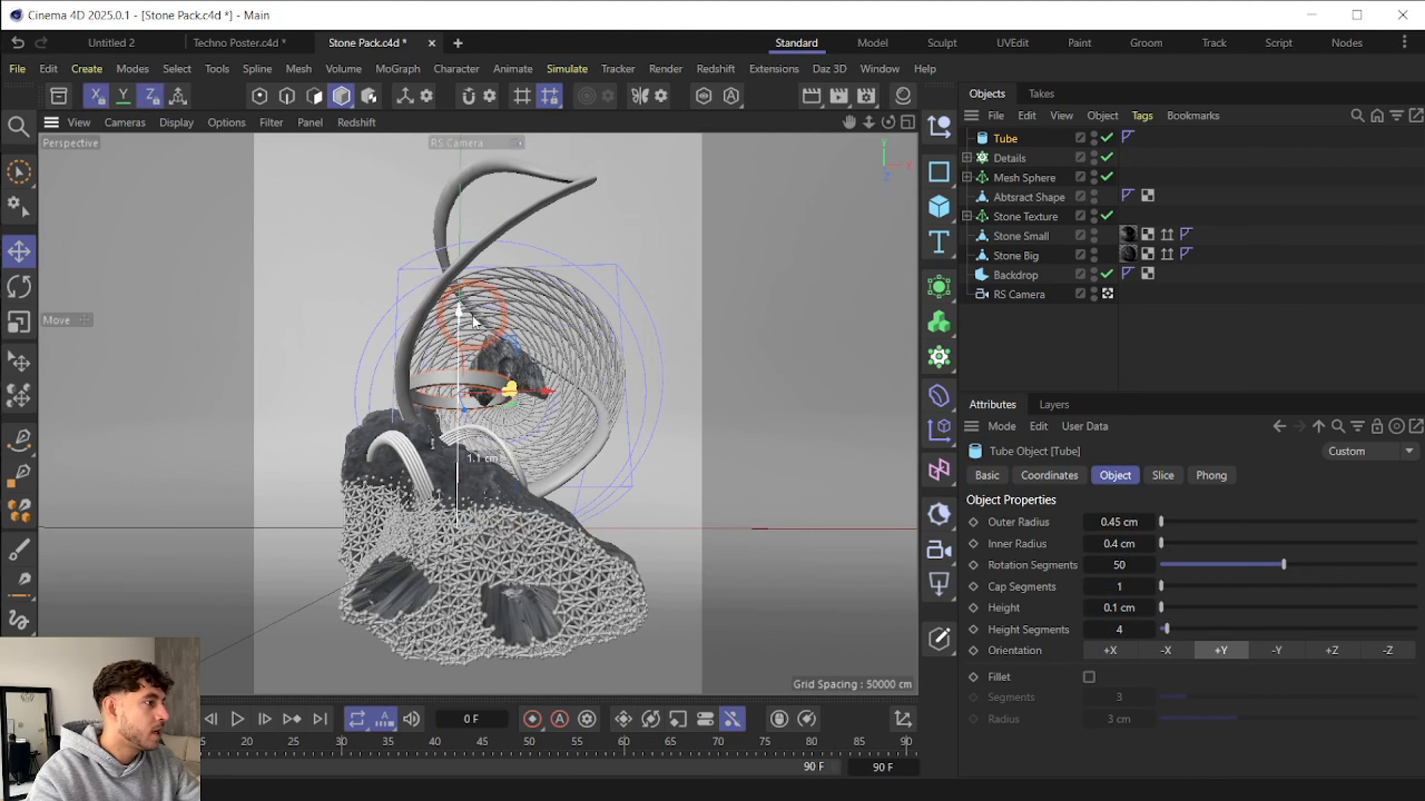
# - Move the Tube so it encircles the small stone and enable its fillet
pyautogui.moveTo(536, 400); pyautogui.dragTo(597, 400)
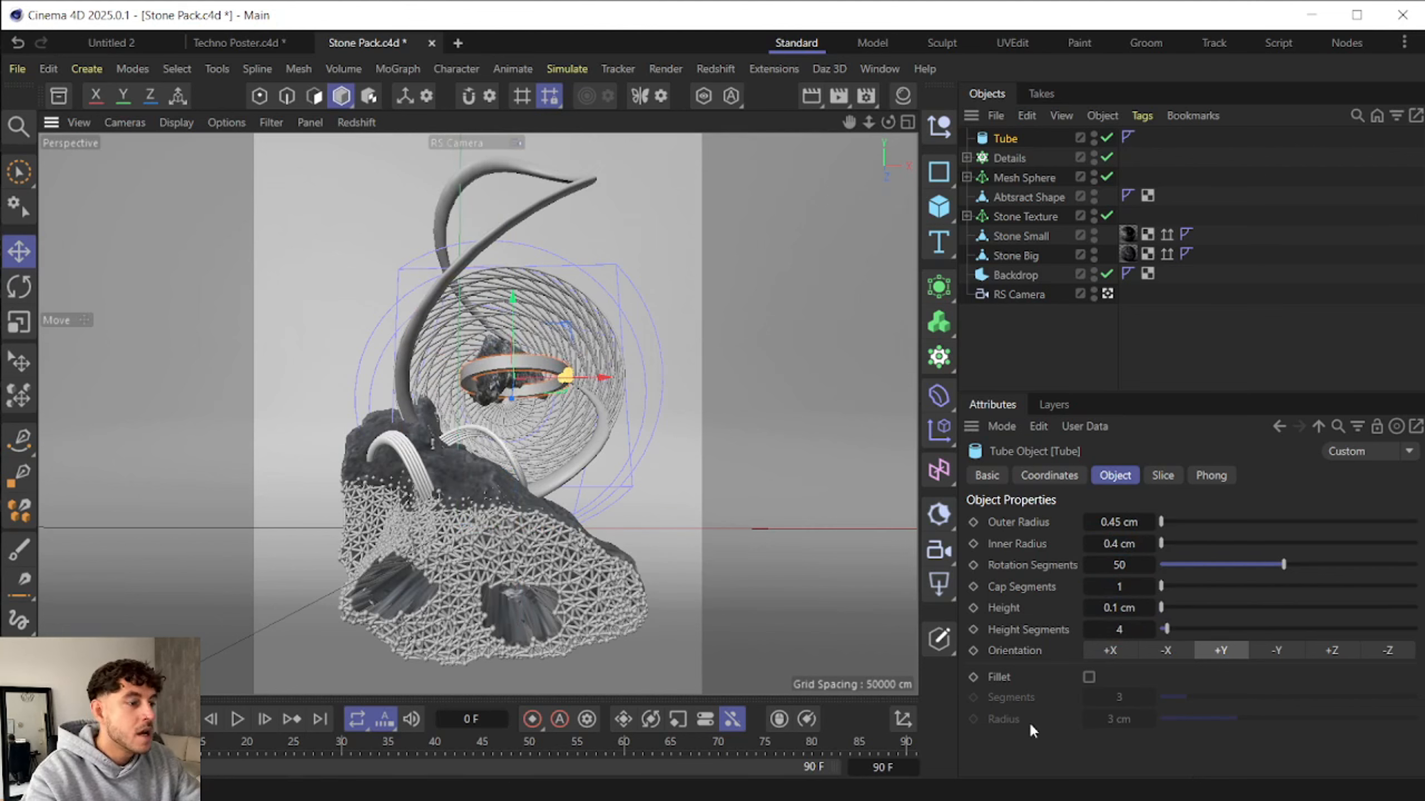
pyautogui.click(1089, 677)
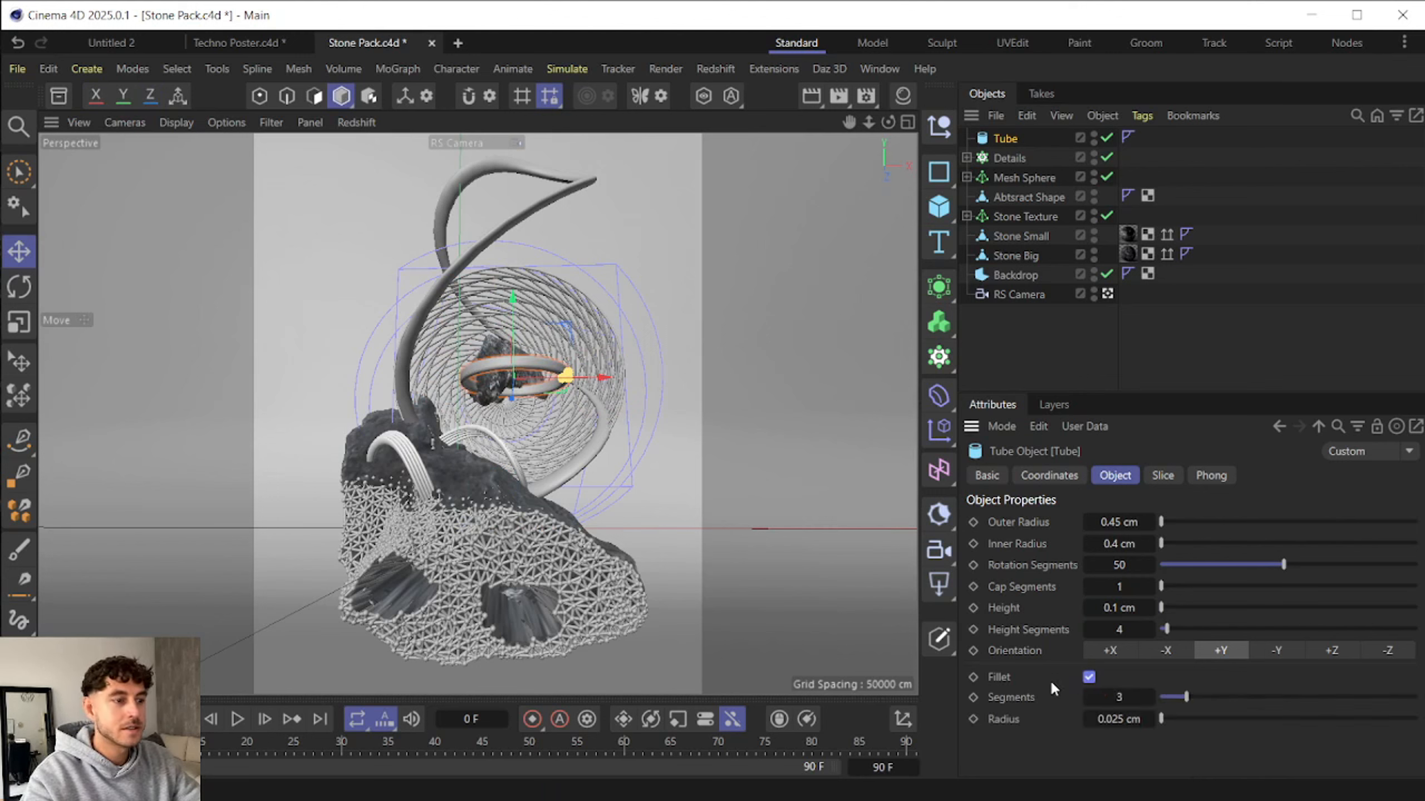
# - Add a Cone with a bottom radius of 0.1 cm and a height of 0.35 cm, and move it clear of the big stone along X
pyautogui.click(931, 222)
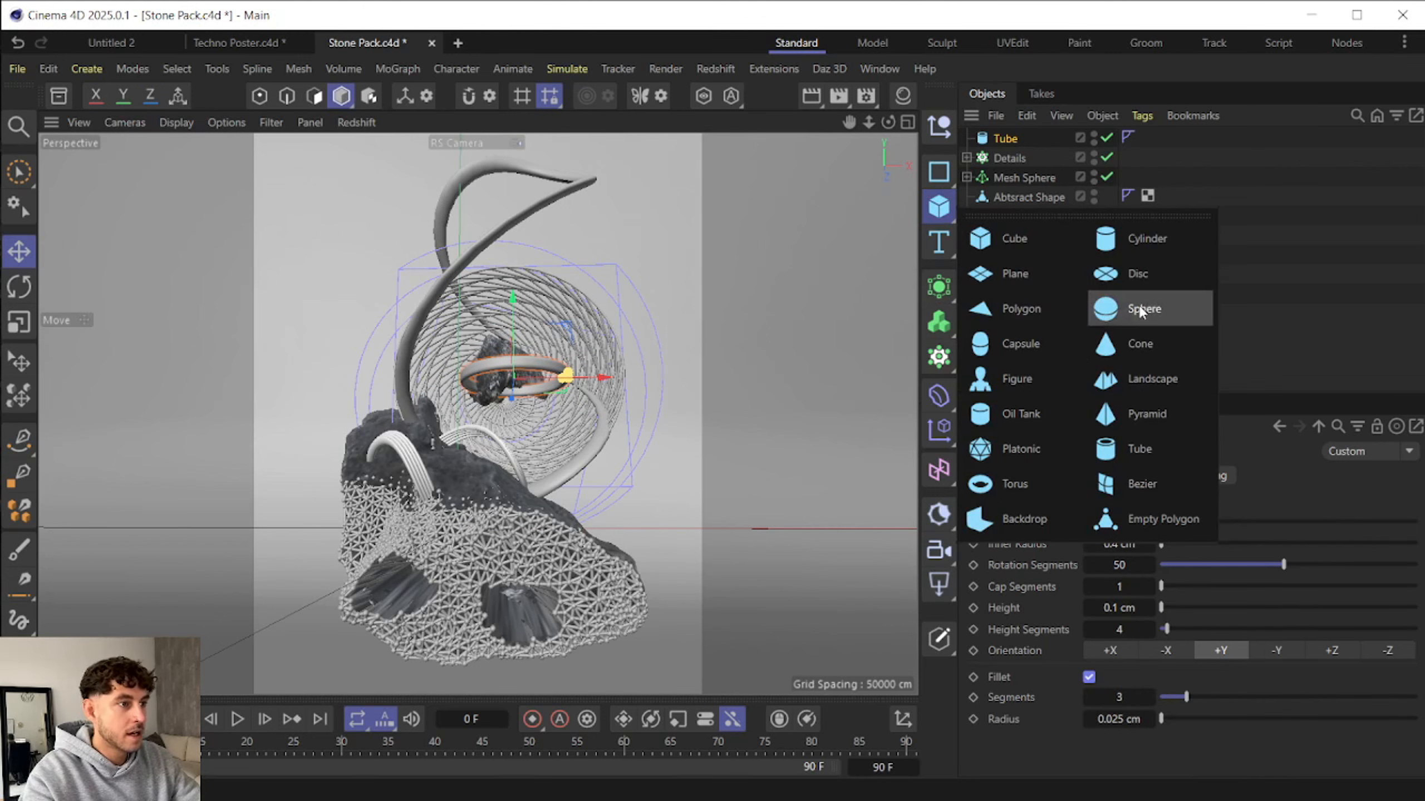
pyautogui.click(1142, 351)
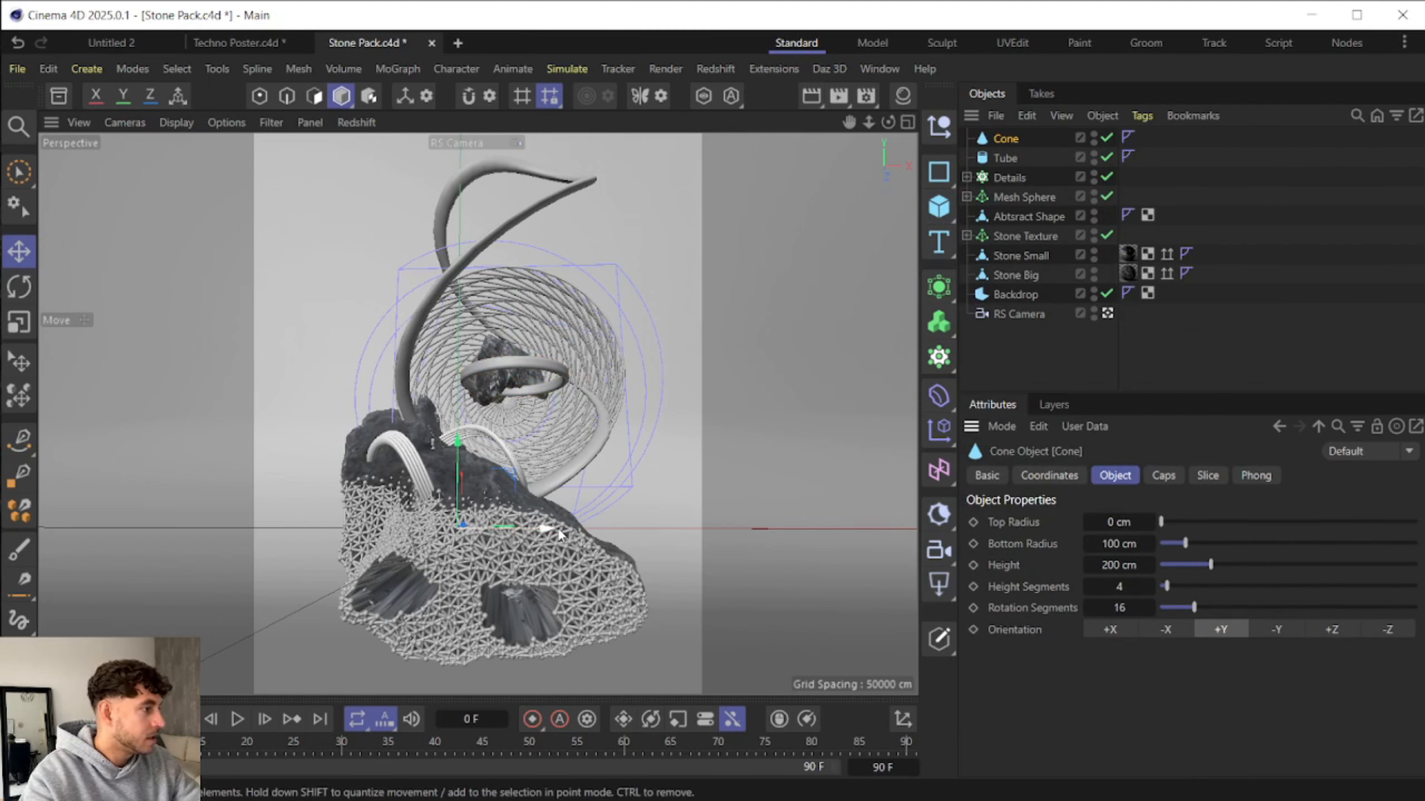
pyautogui.click(1119, 543)
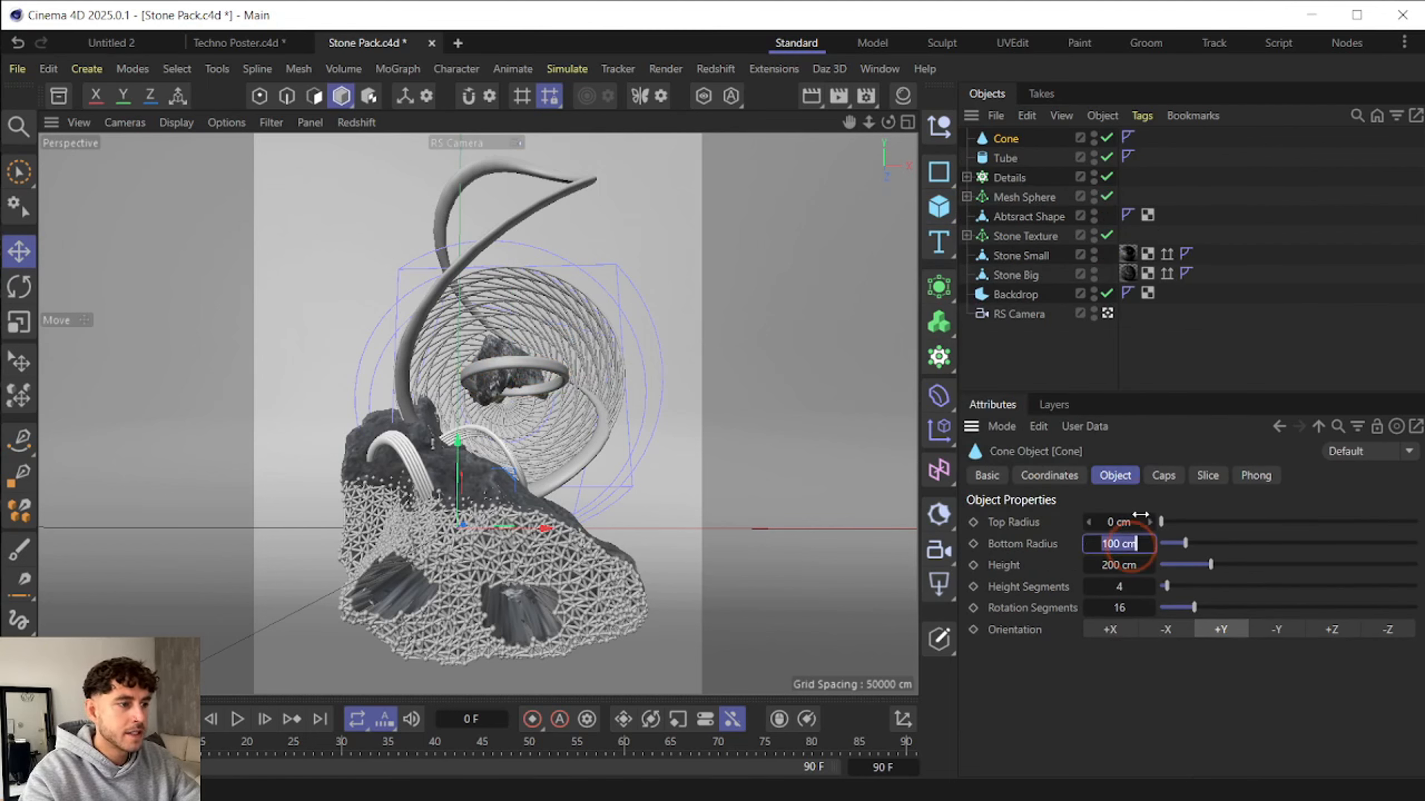
pyautogui.click(1121, 542)
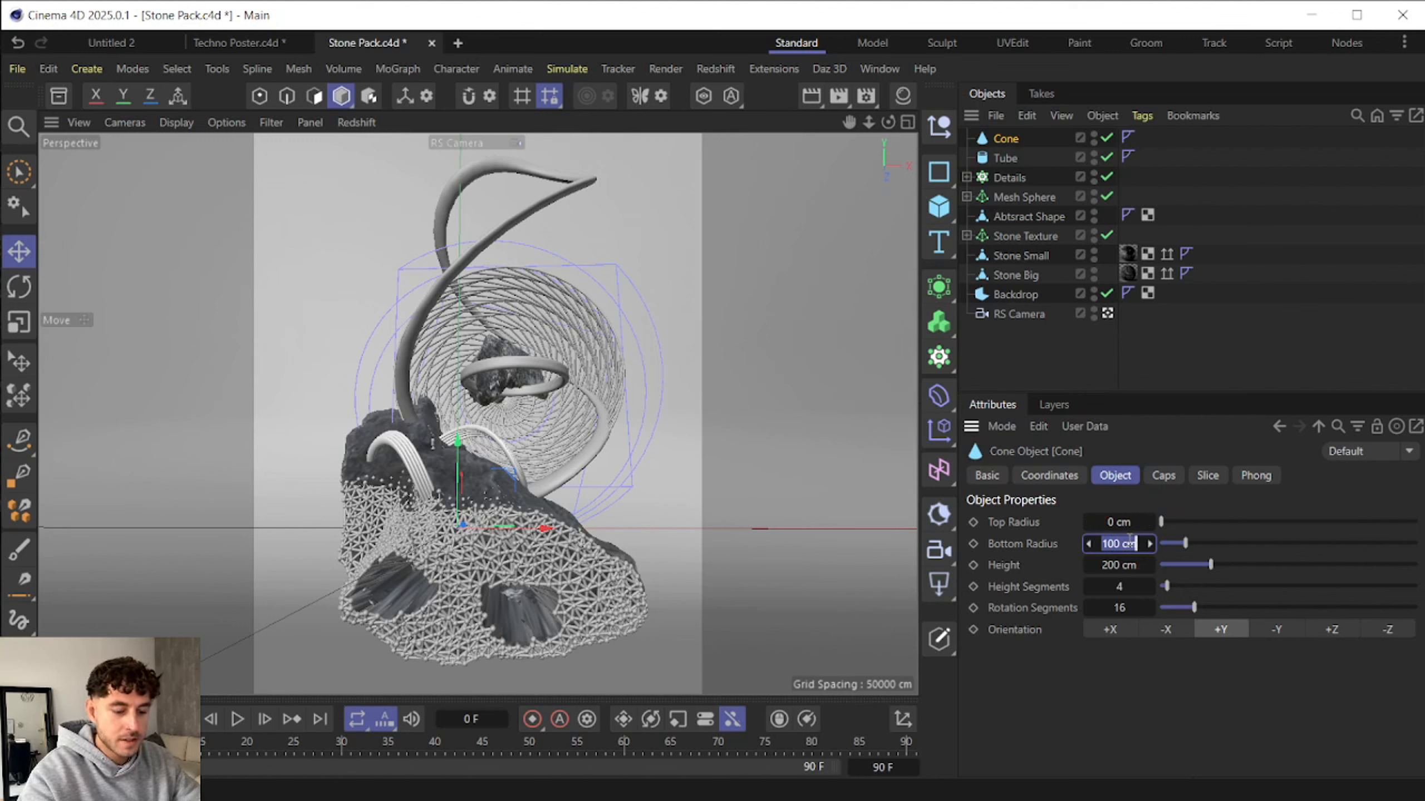
pyautogui.write('0.')
pyautogui.press('Tab')
pyautogui.write('0')
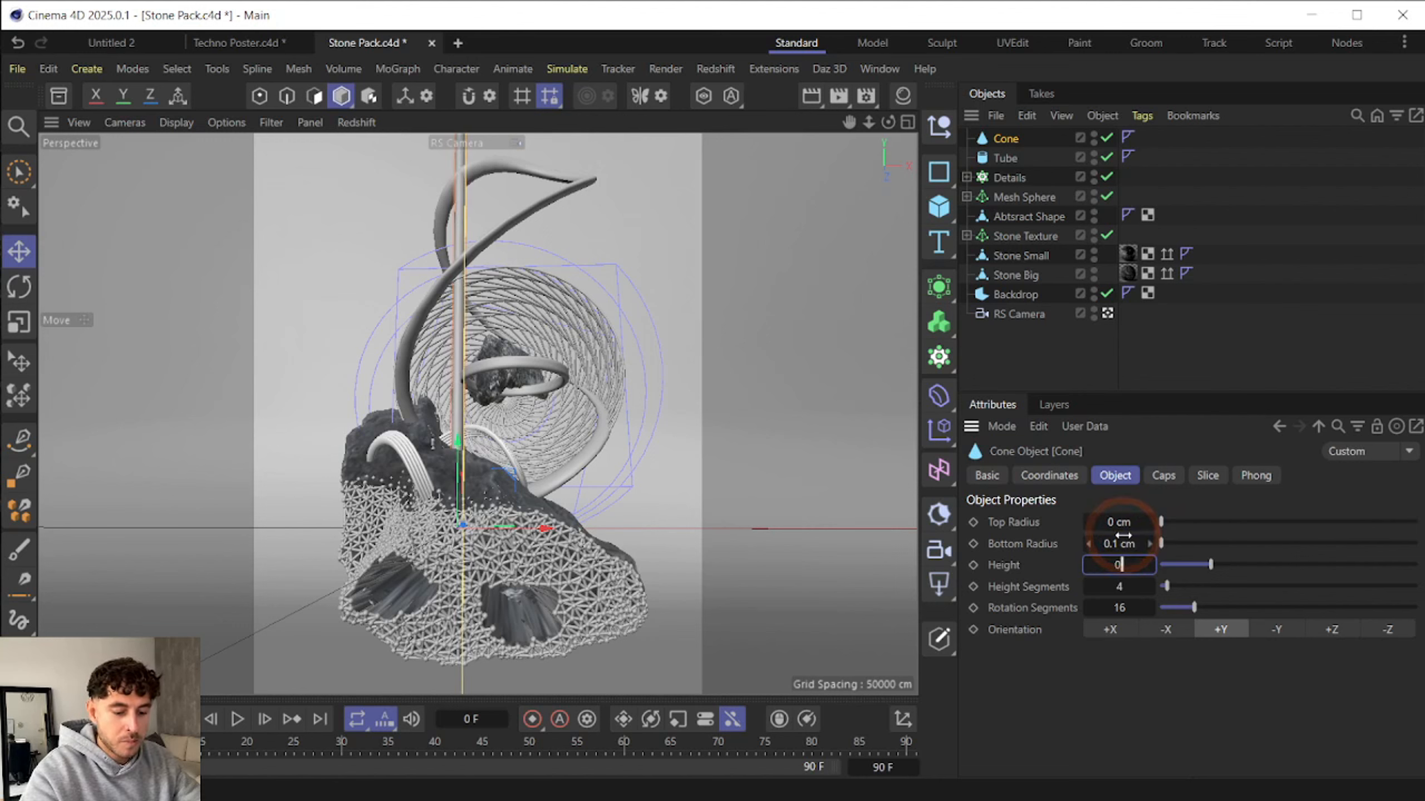
pyautogui.write('.35')
pyautogui.press('Return')
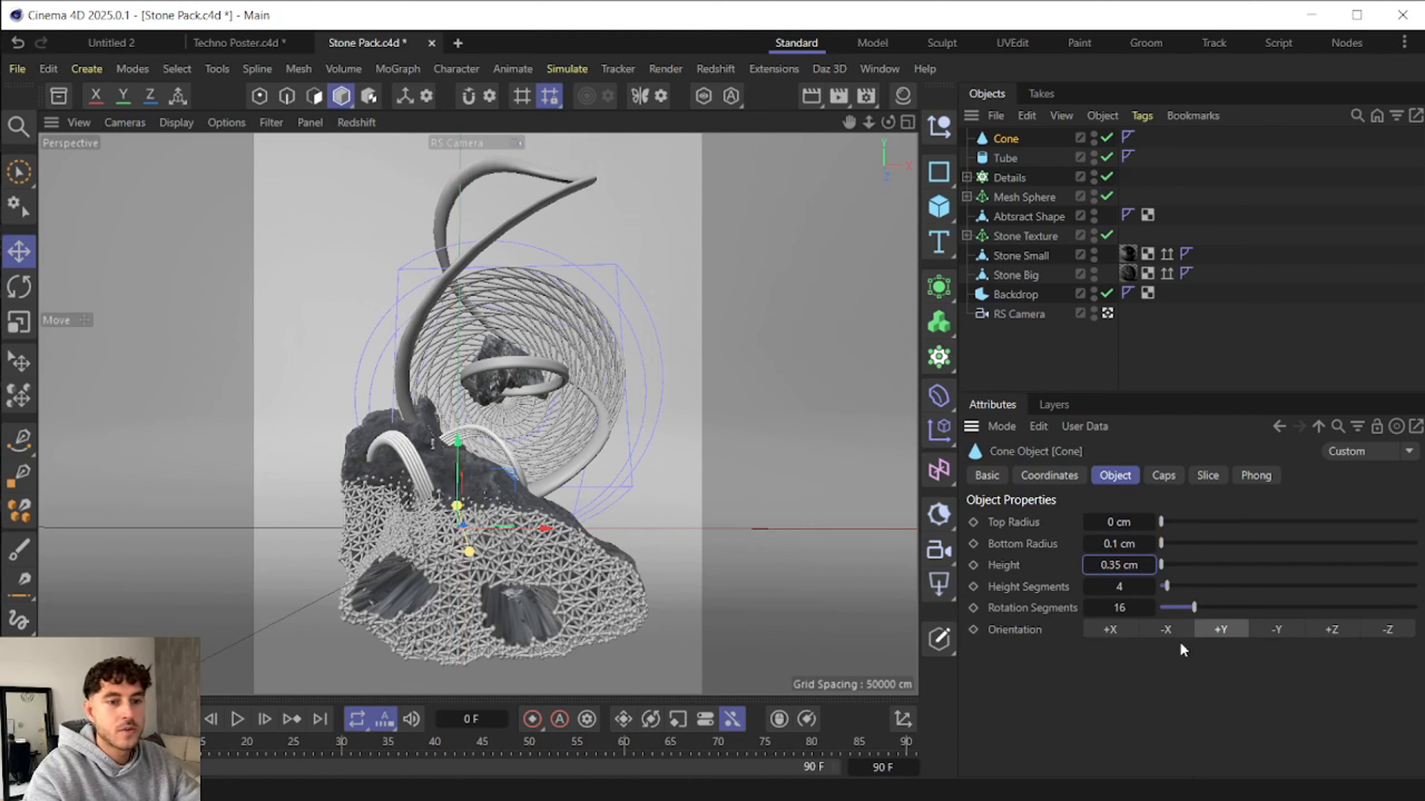
pyautogui.moveTo(545, 530); pyautogui.dragTo(754, 548)
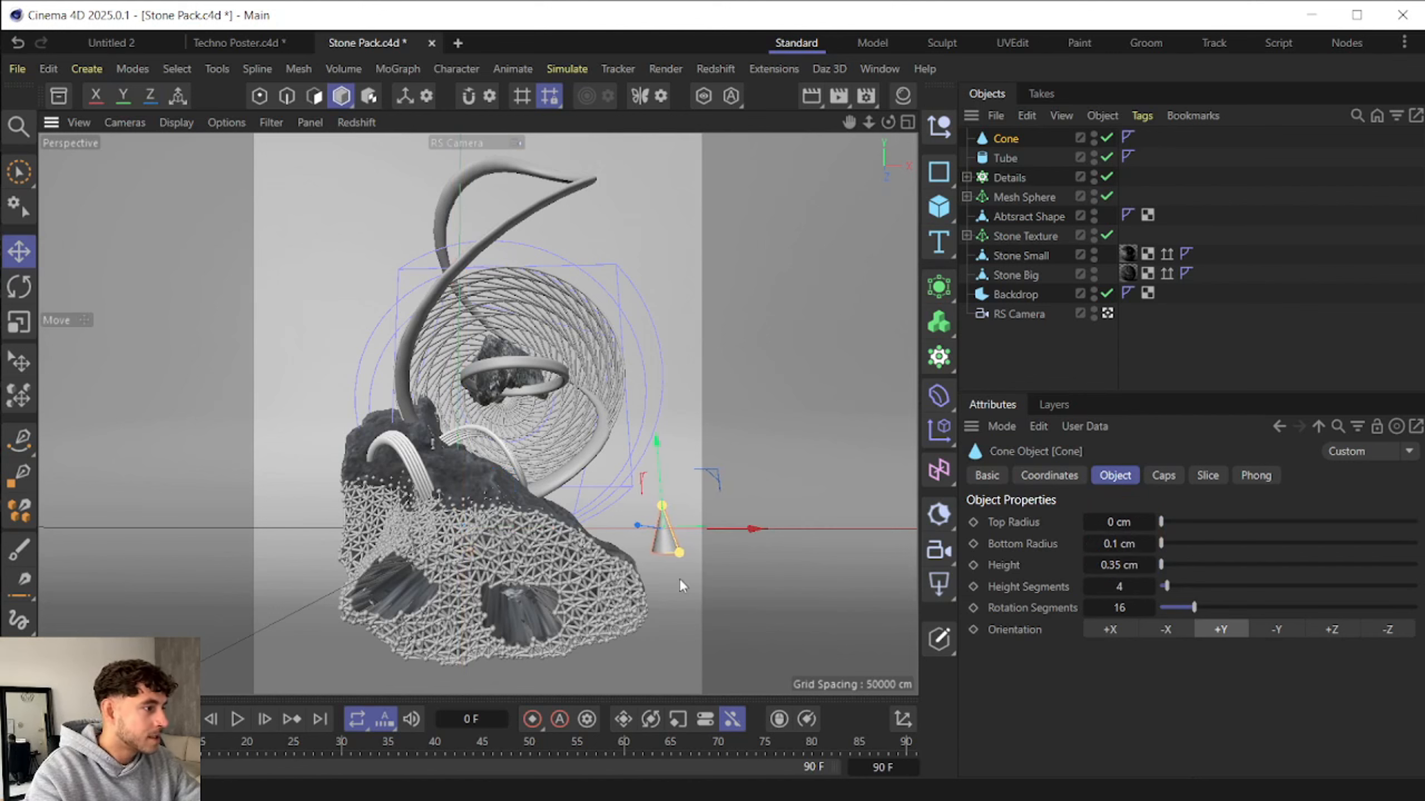
# - Add a Cloner in Object mode containing the Cone and use the Tube as its distribution object
pyautogui.click(939, 356)
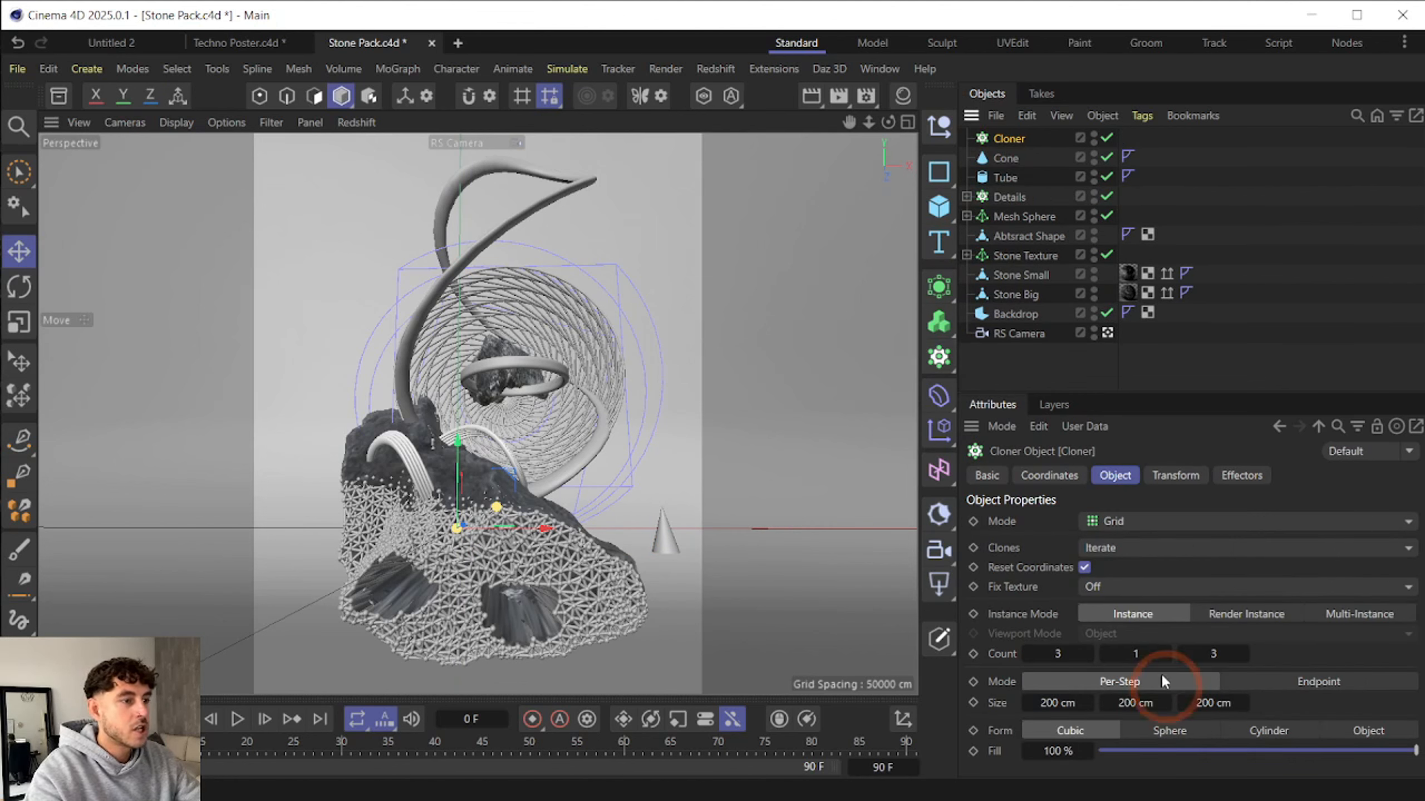
pyautogui.click(1128, 521)
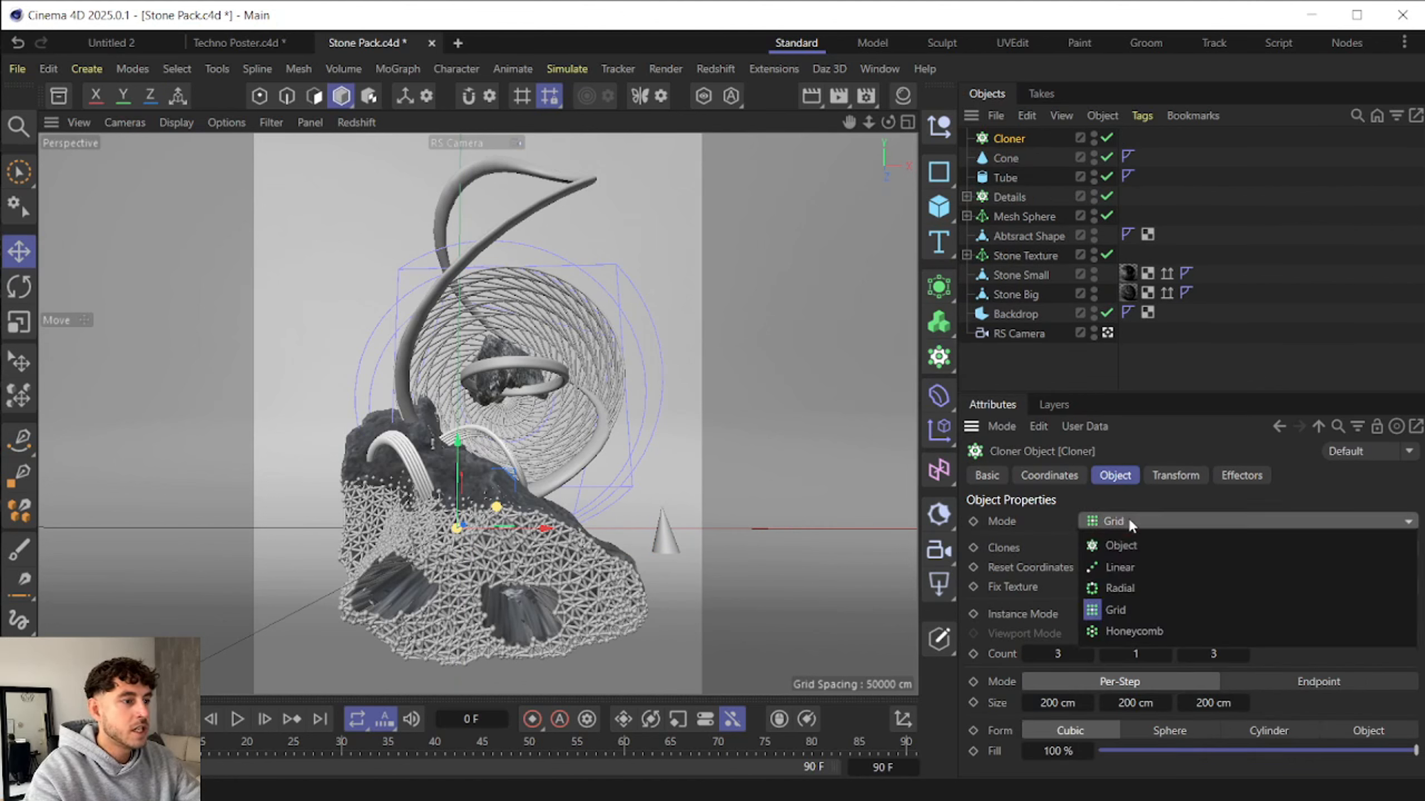
pyautogui.click(1142, 549)
pyautogui.moveTo(1004, 159)
pyautogui.mouseDown()
pyautogui.moveTo(1010, 140)
pyautogui.moveTo(1130, 523)
pyautogui.moveTo(1145, 654)
pyautogui.mouseUp()
pyautogui.click(1010, 139)
# - Set the Cloner's transform scale to 0.5 in X, Y and Z to shrink the cone clones
pyautogui.click(1176, 475)
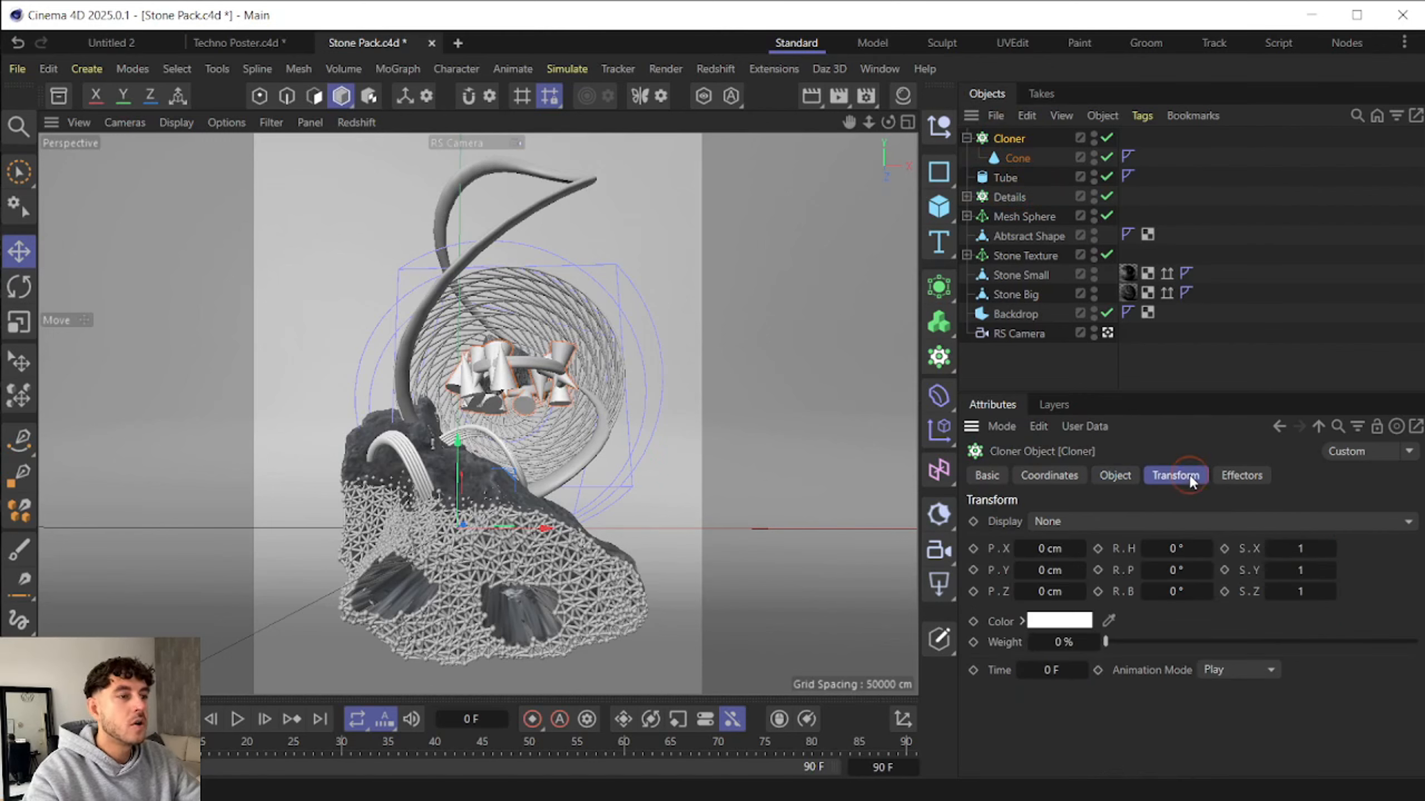
pyautogui.click(1307, 548)
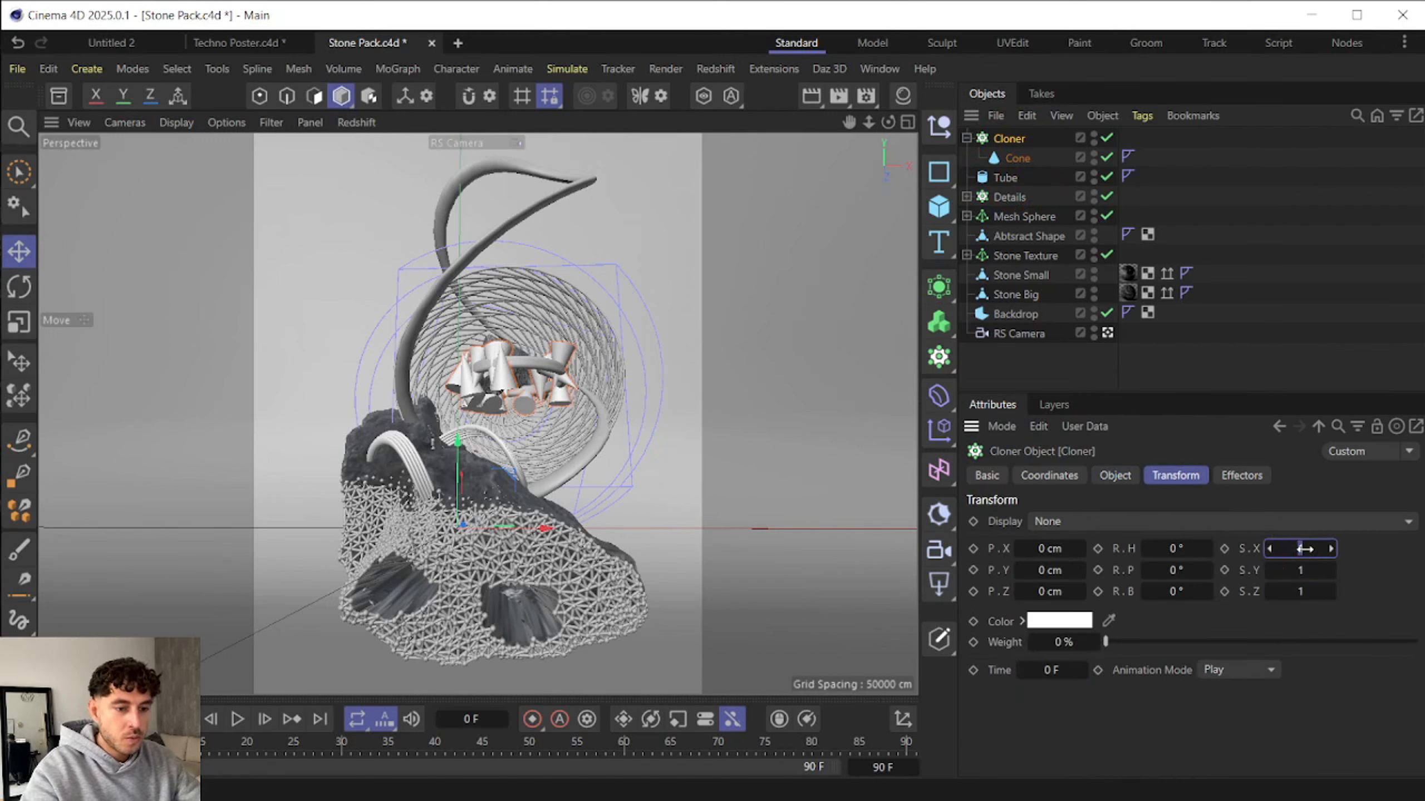
pyautogui.write('0.5')
pyautogui.press('Return')
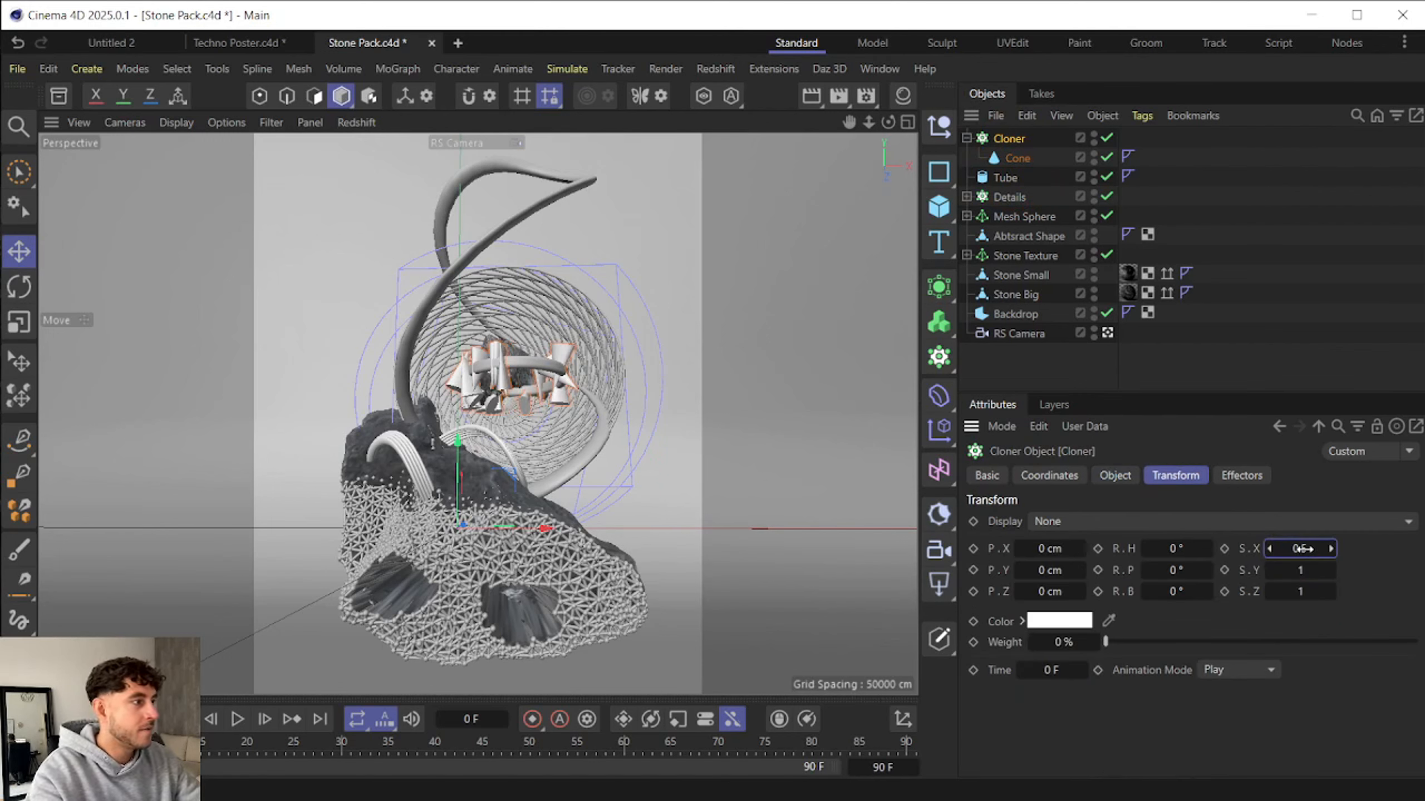
pyautogui.click(1304, 568)
pyautogui.write('0.5')
pyautogui.press('Return')
pyautogui.click(1301, 590)
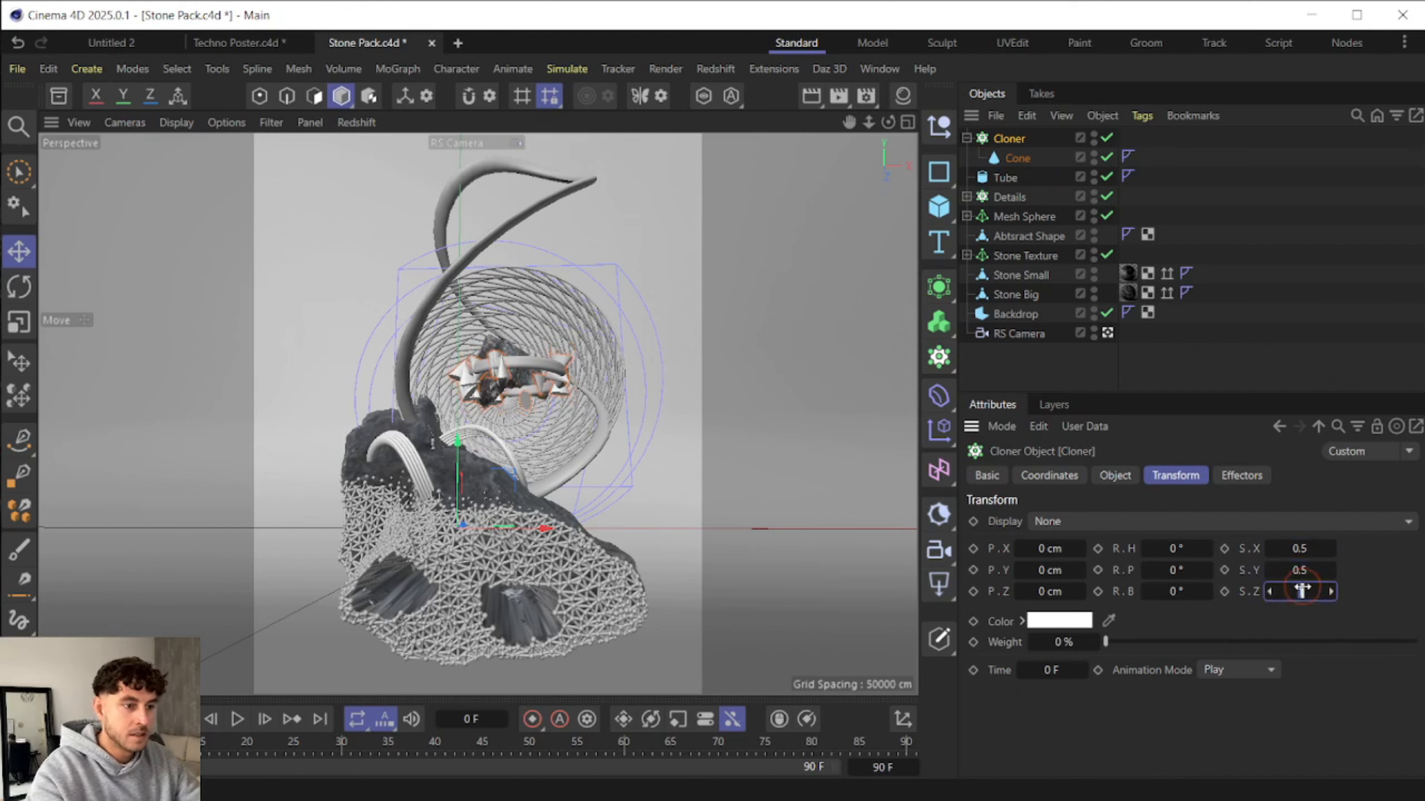
pyautogui.write('0.5')
pyautogui.press('Return')
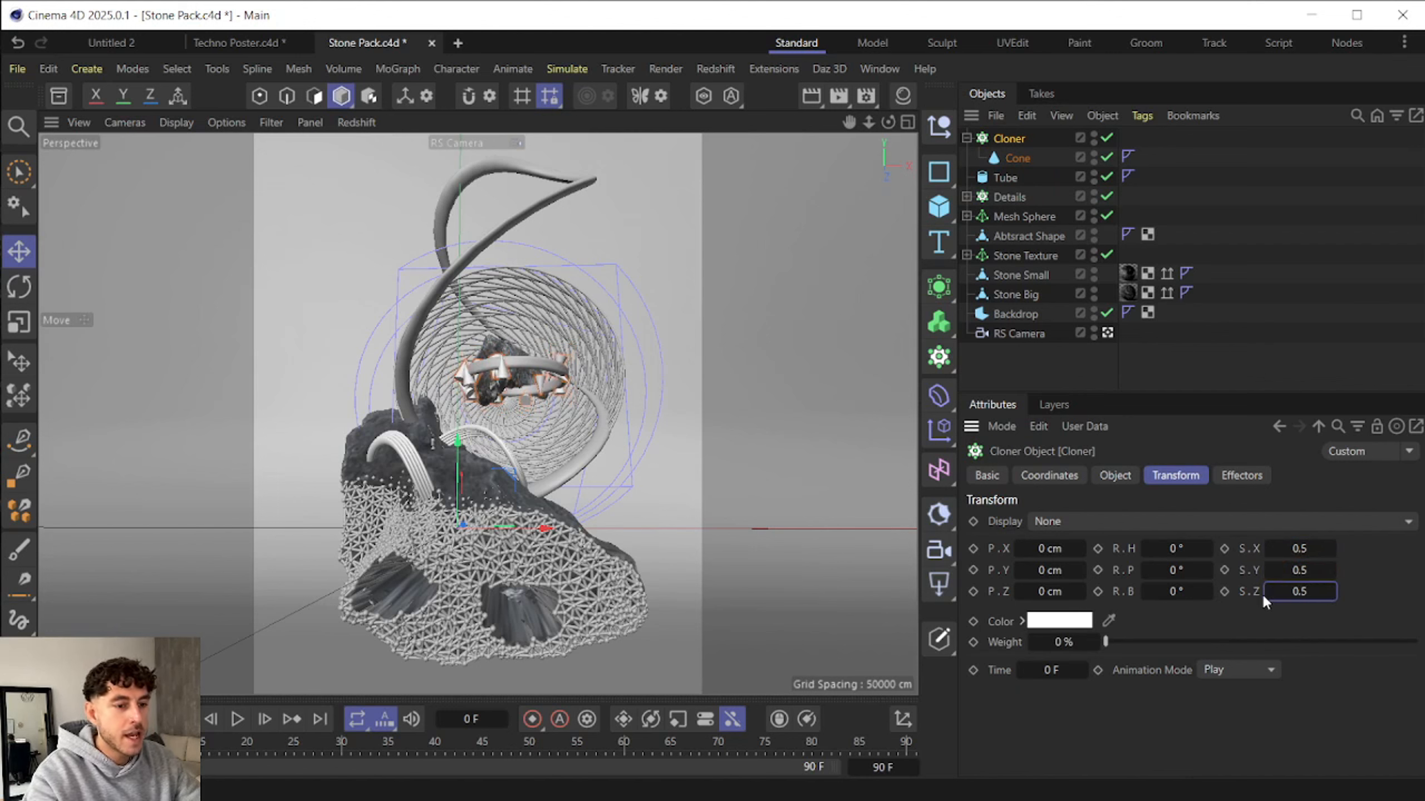
# - Set the pitch rotation in the Cloner's transform to -90° to reorient the cones
pyautogui.click(1173, 570)
pyautogui.press('Return')
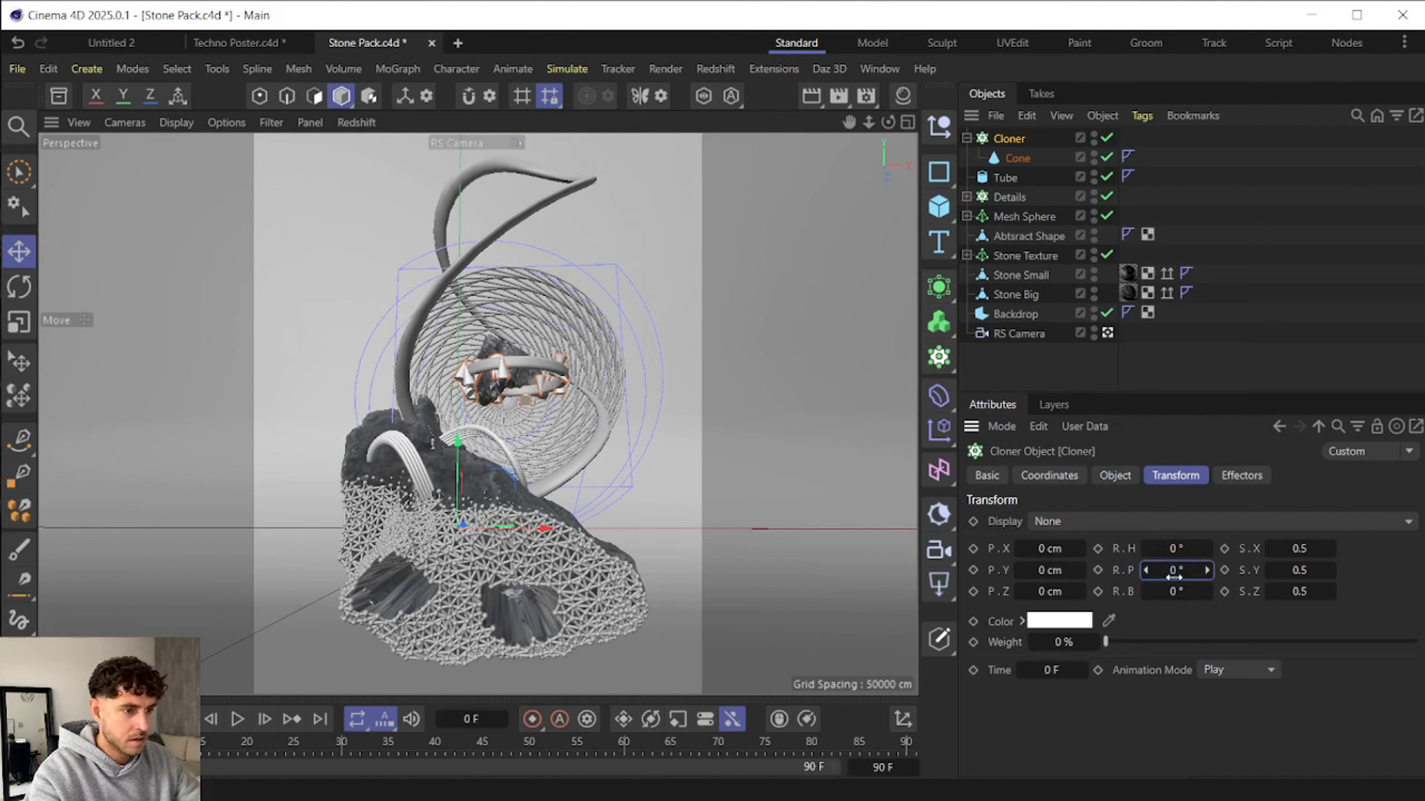
pyautogui.click(1187, 573)
pyautogui.moveTo(1184, 572); pyautogui.dragTo(1178, 572)
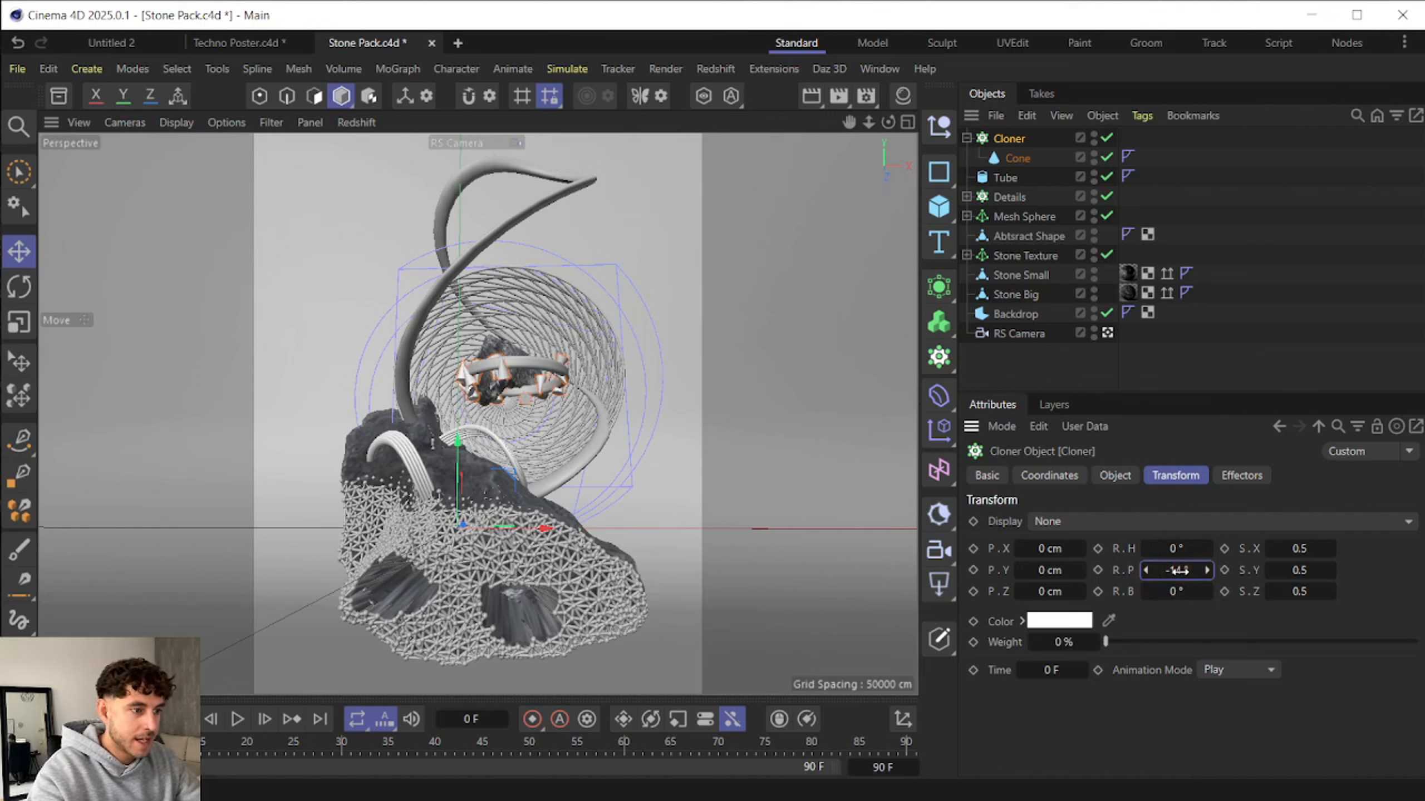
pyautogui.click(1180, 572)
pyautogui.press('BackSpace')
pyautogui.press('Return')
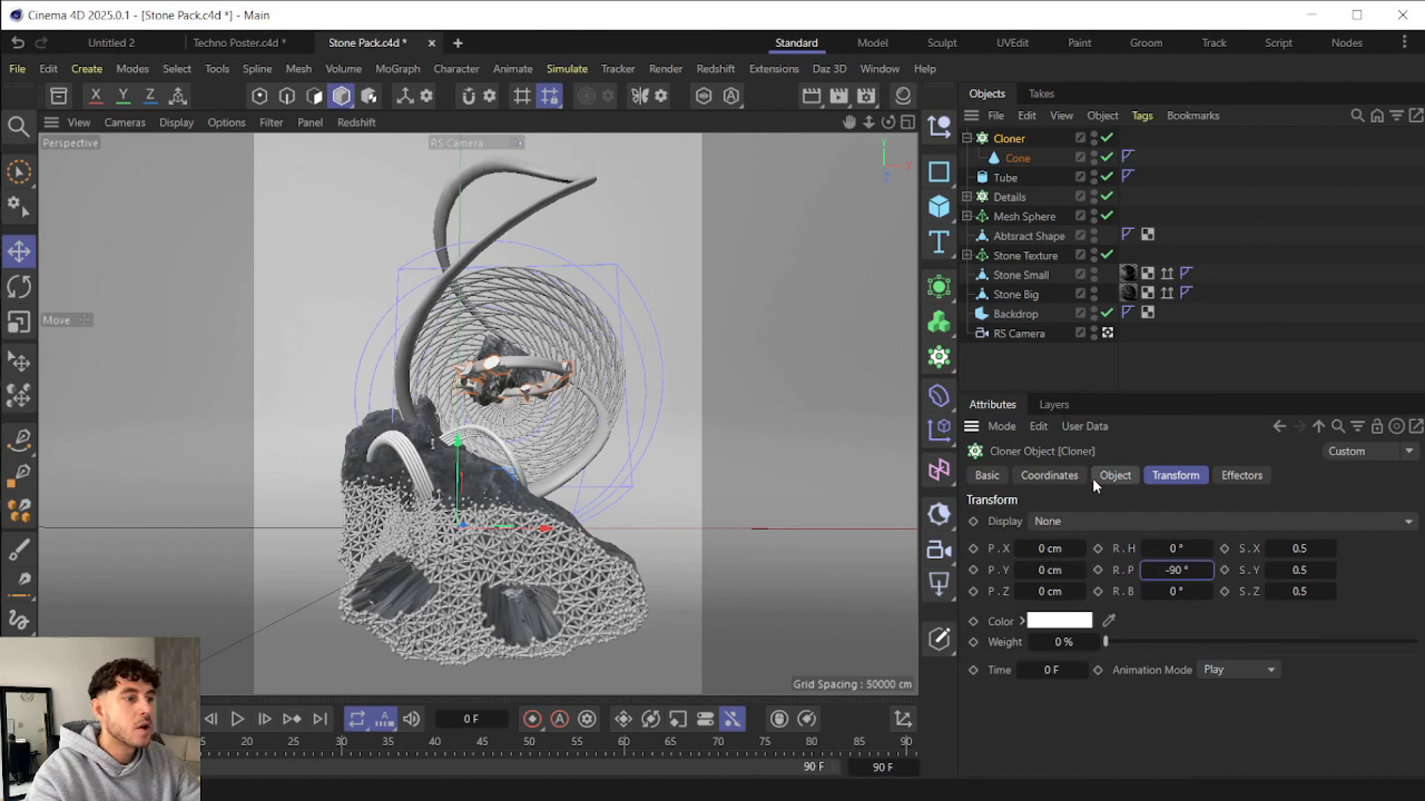
# - Distribute the cone clones on the Tube's vertices and reposition the Cloner and Tube together around the small stone
pyautogui.click(1114, 476)
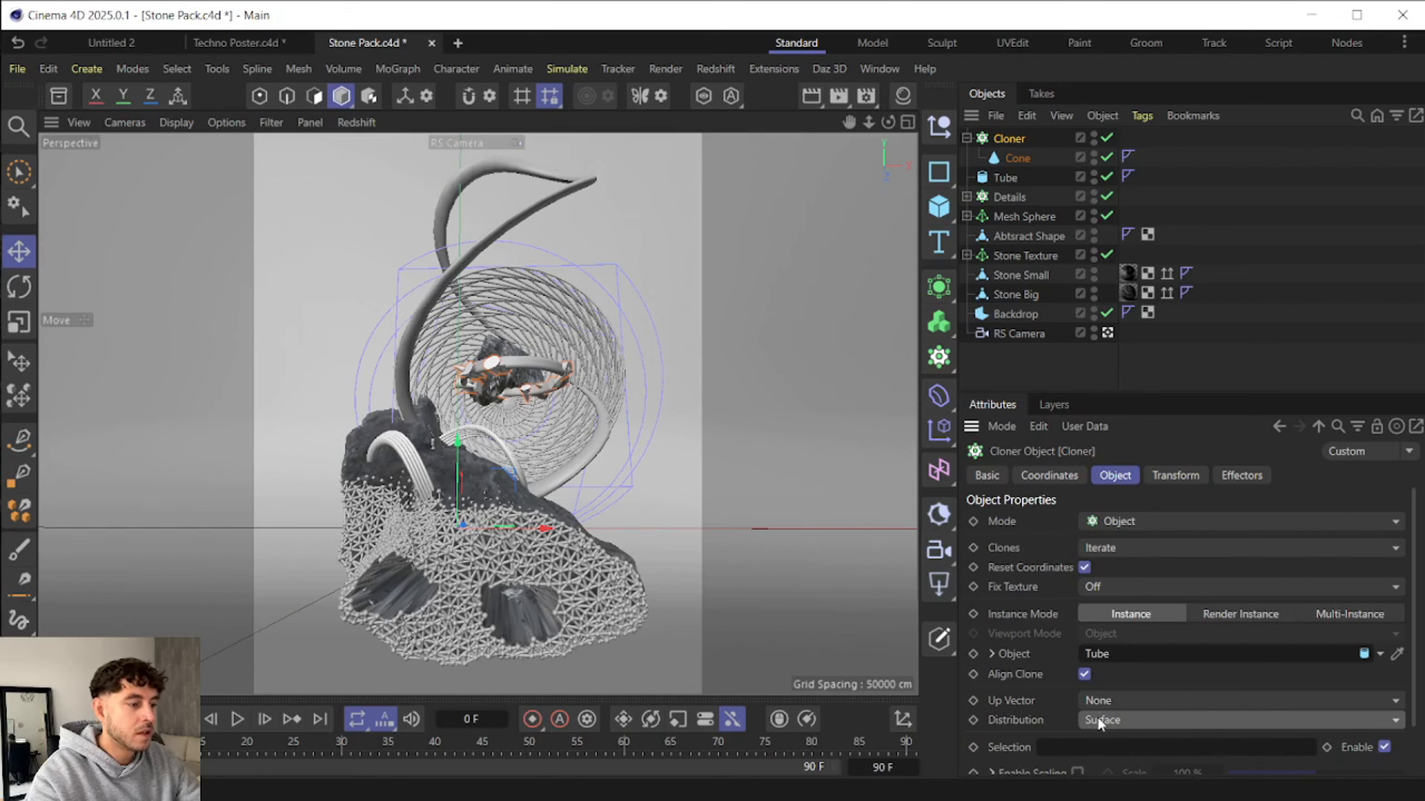
pyautogui.click(1097, 720)
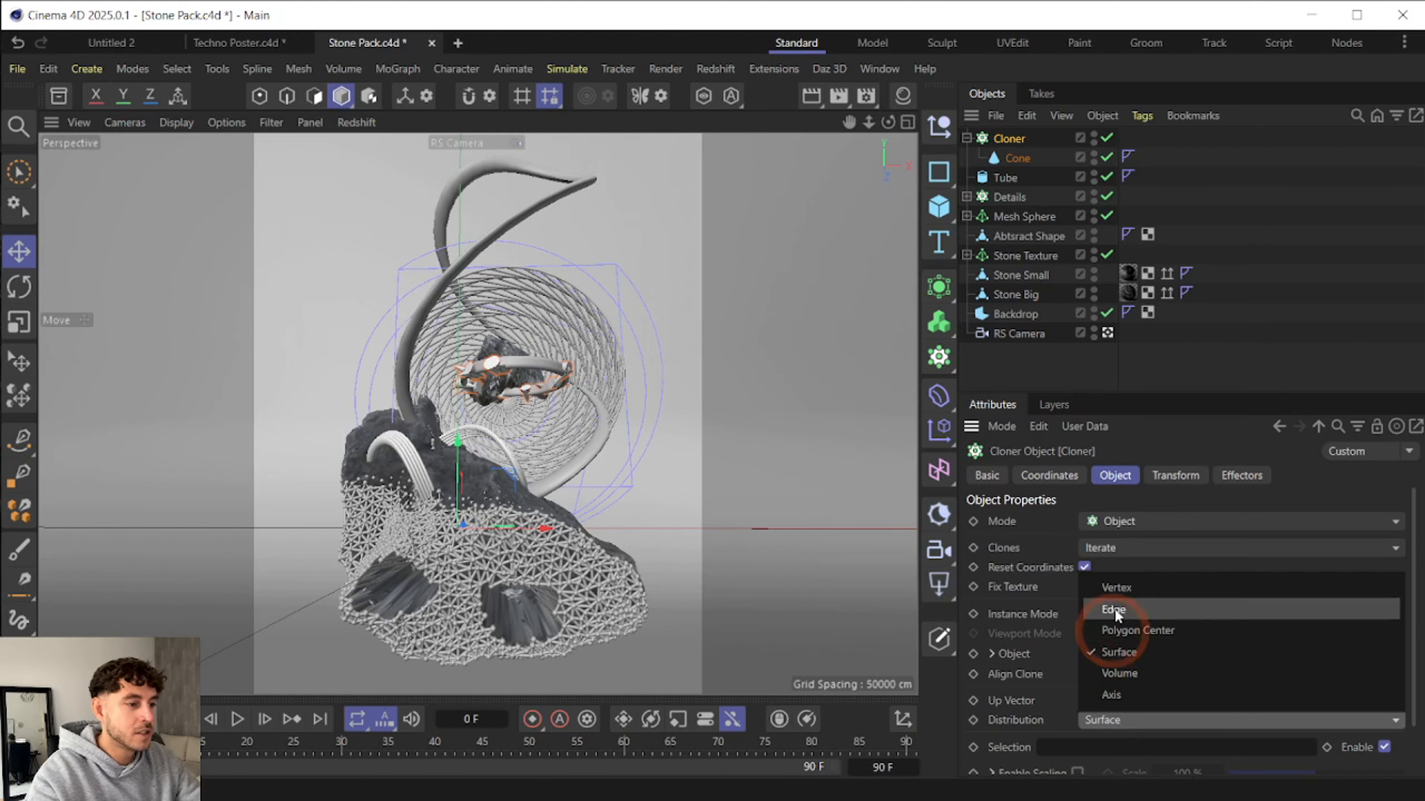
pyautogui.click(1116, 589)
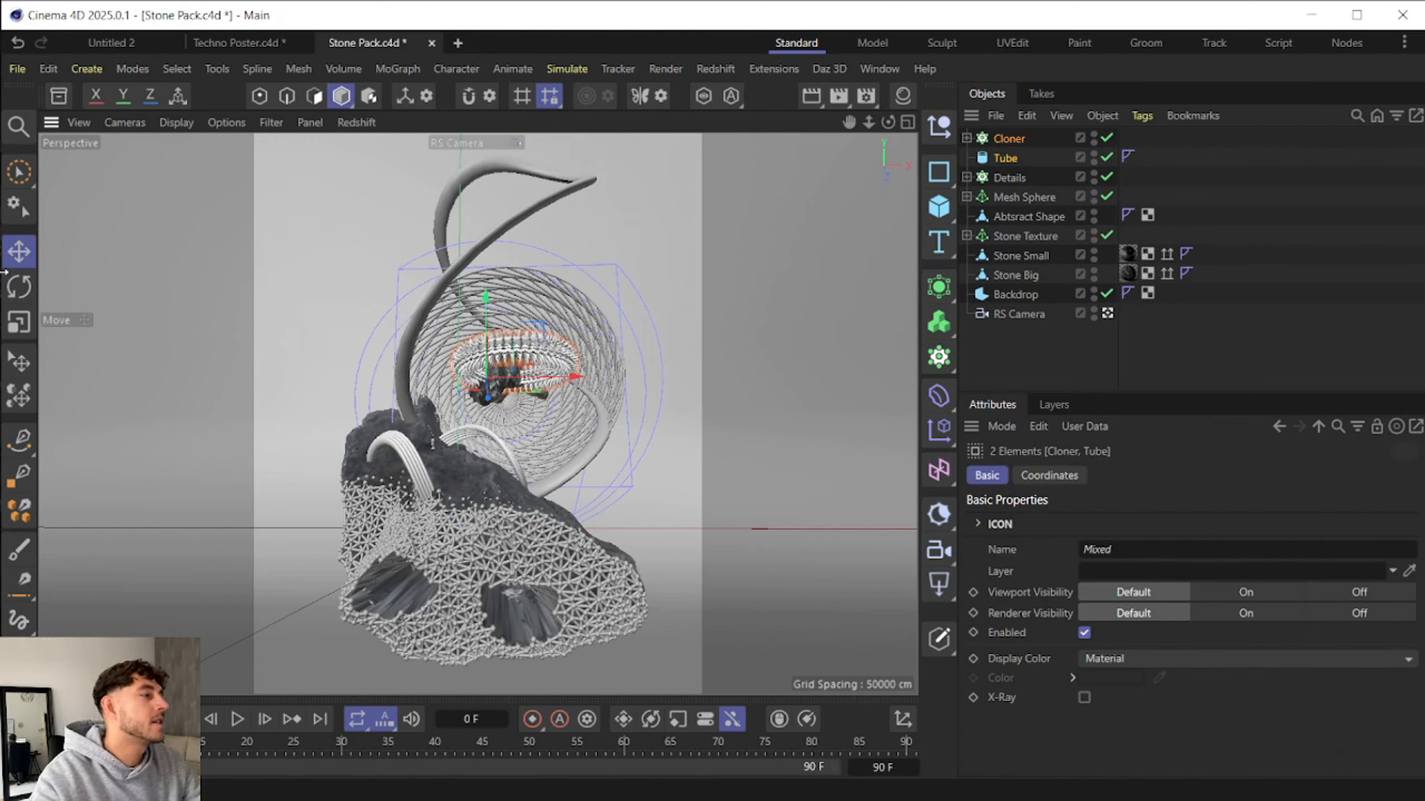
pyautogui.click(485, 251)
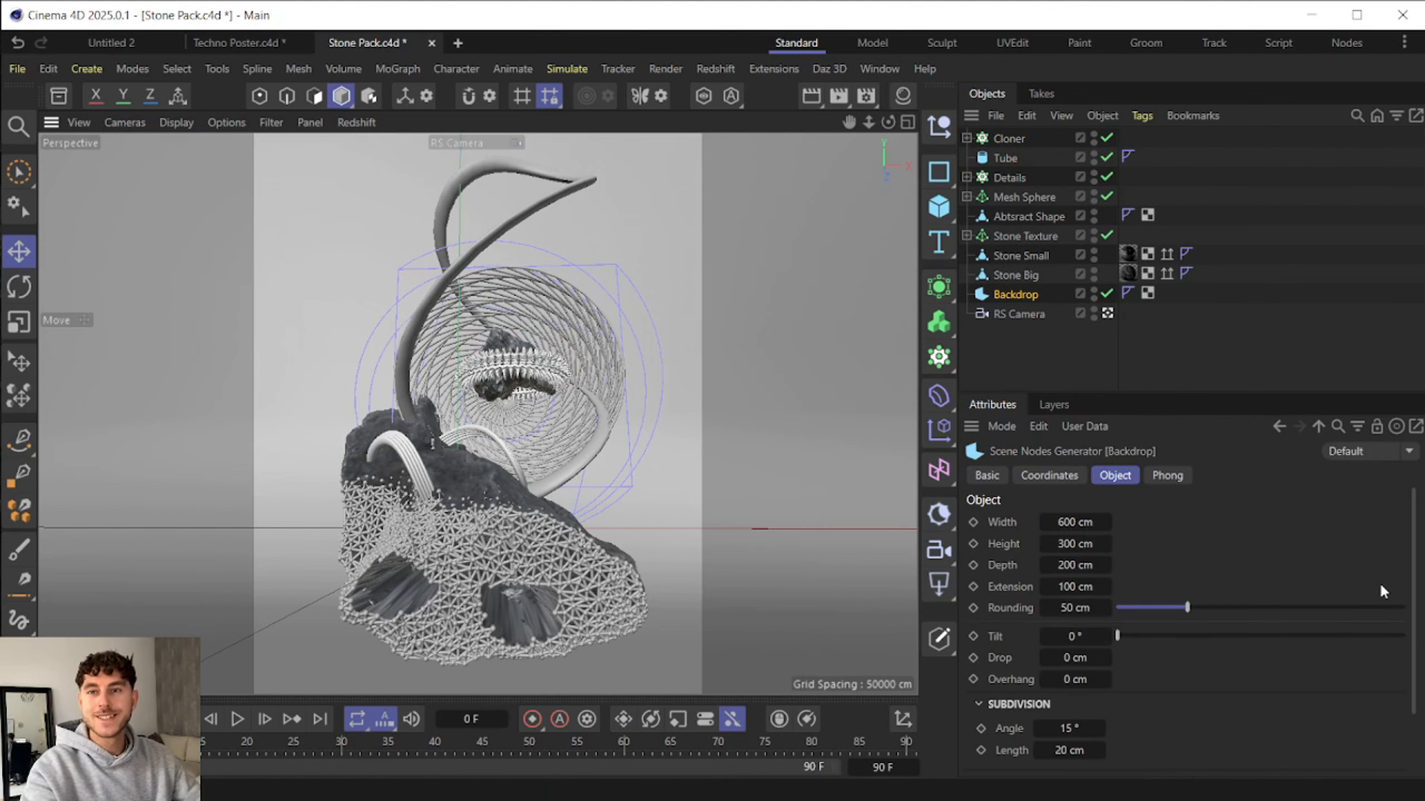
# - Disable the Backdrop and add a Torus with a ring radius of 0.1 cm and a pipe radius of 0.025 cm
pyautogui.click(1106, 293)
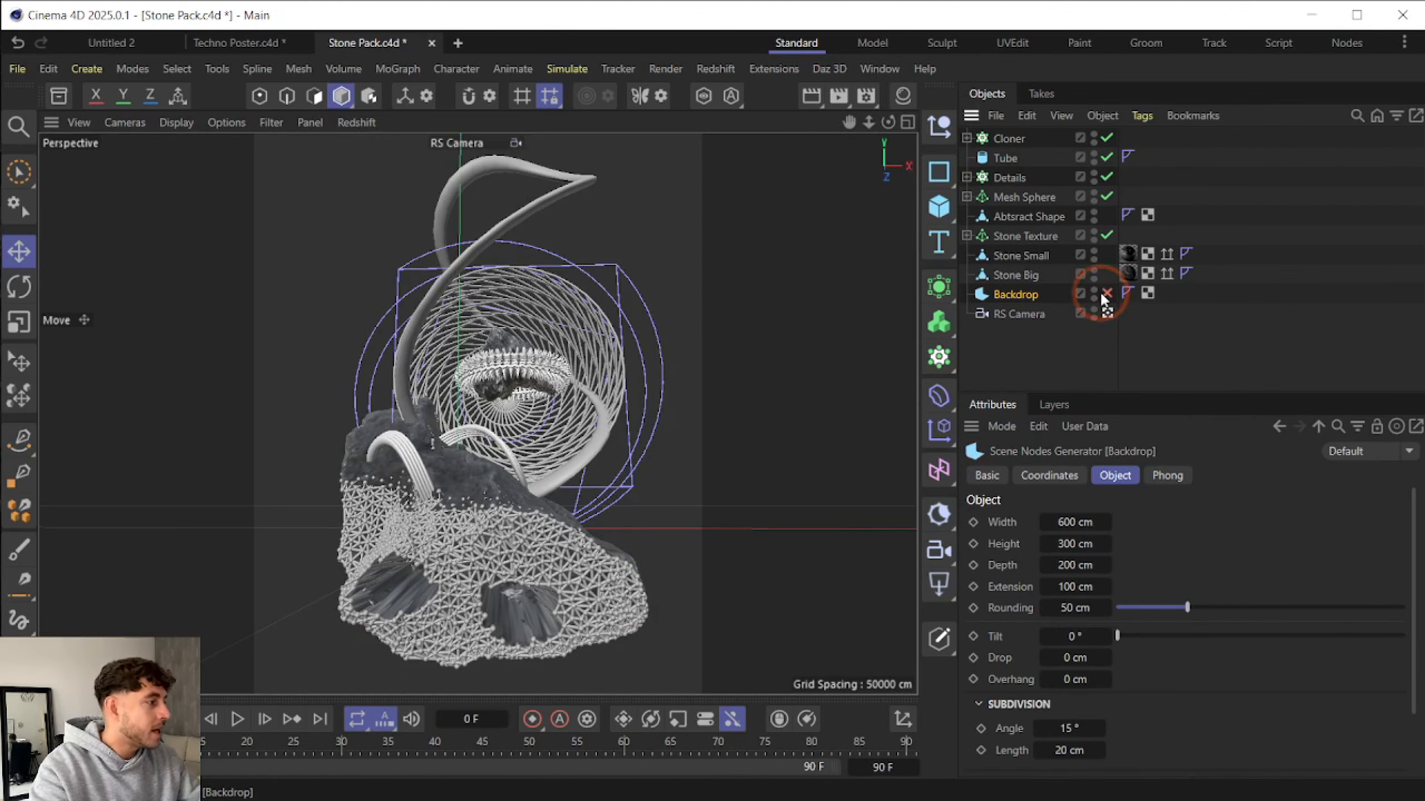
pyautogui.click(939, 206)
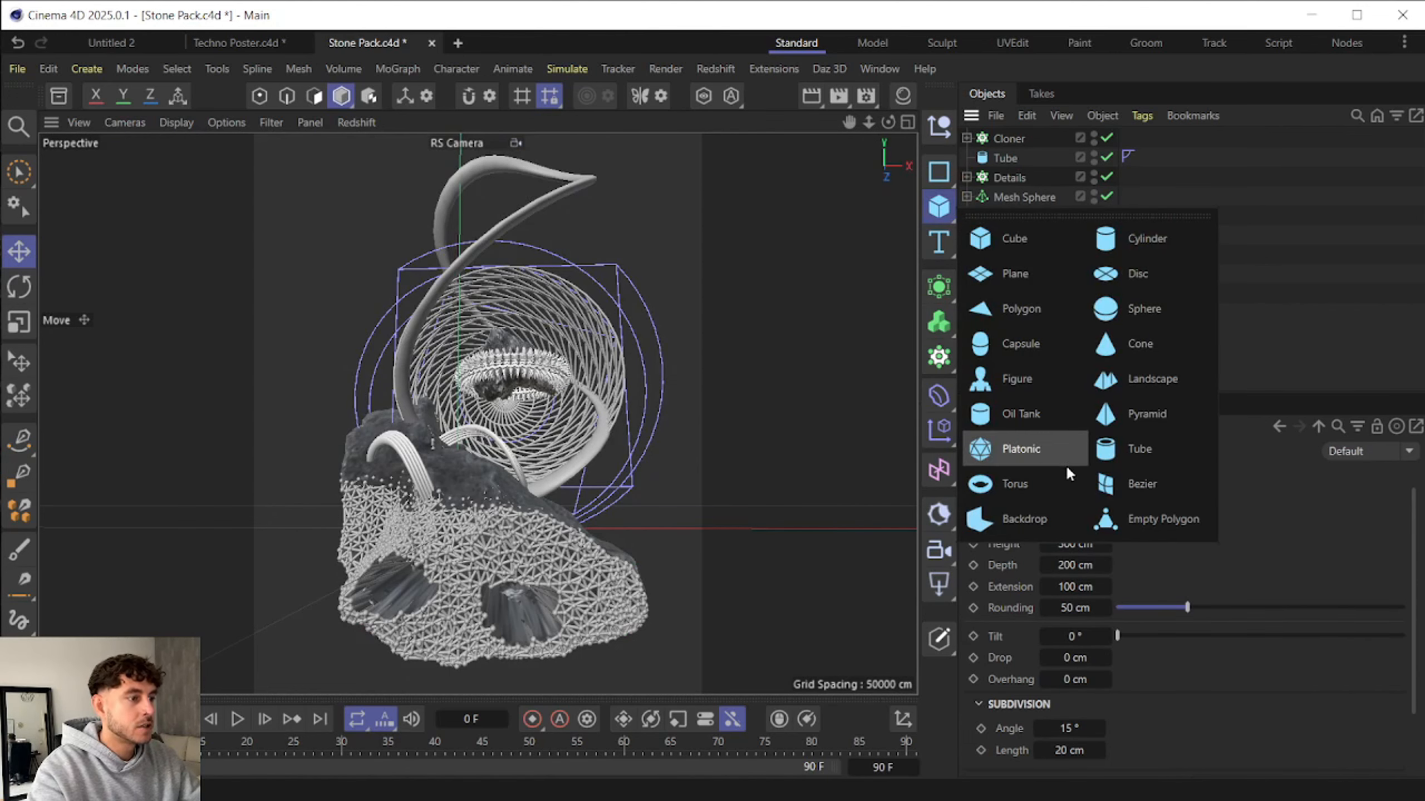
pyautogui.click(1057, 482)
pyautogui.click(1097, 522)
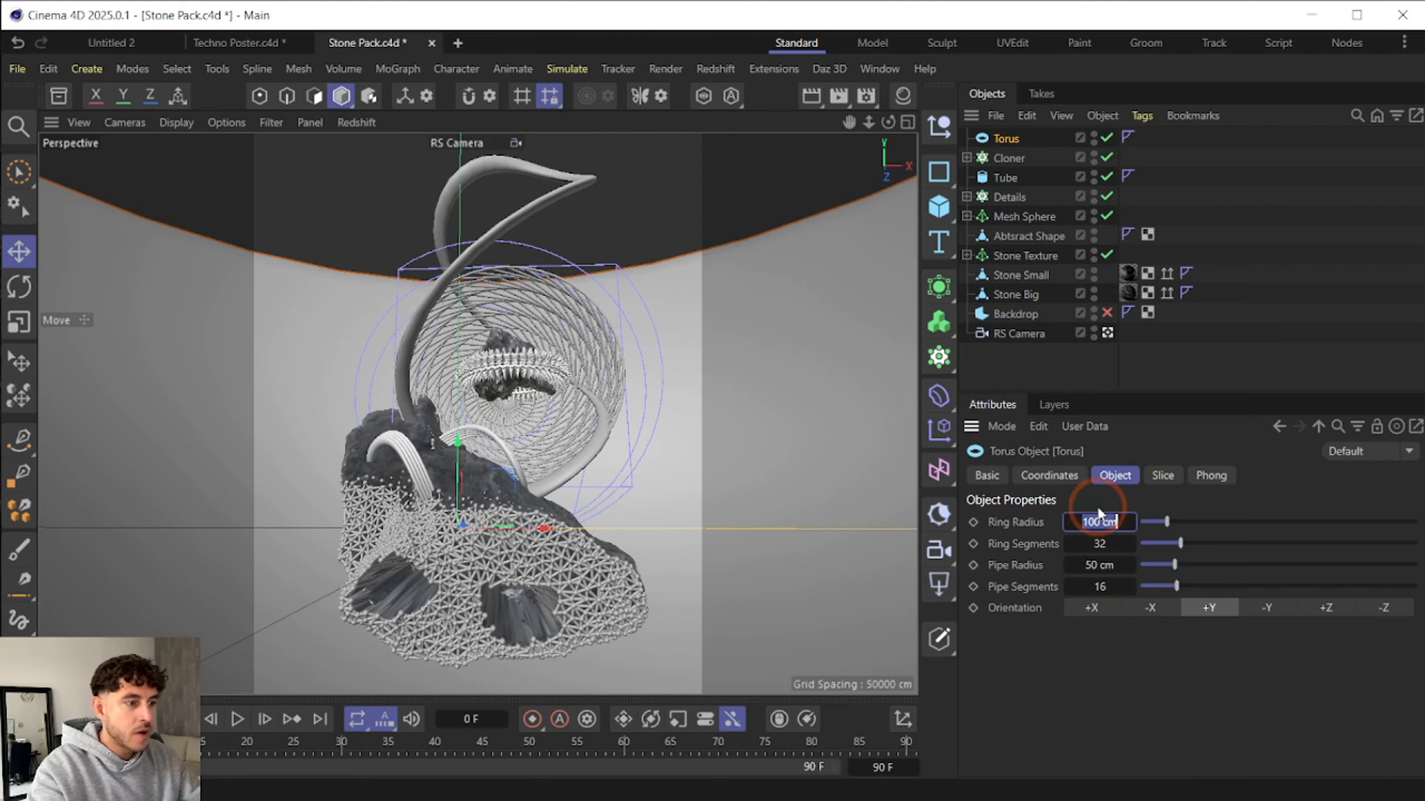
pyautogui.press('Return')
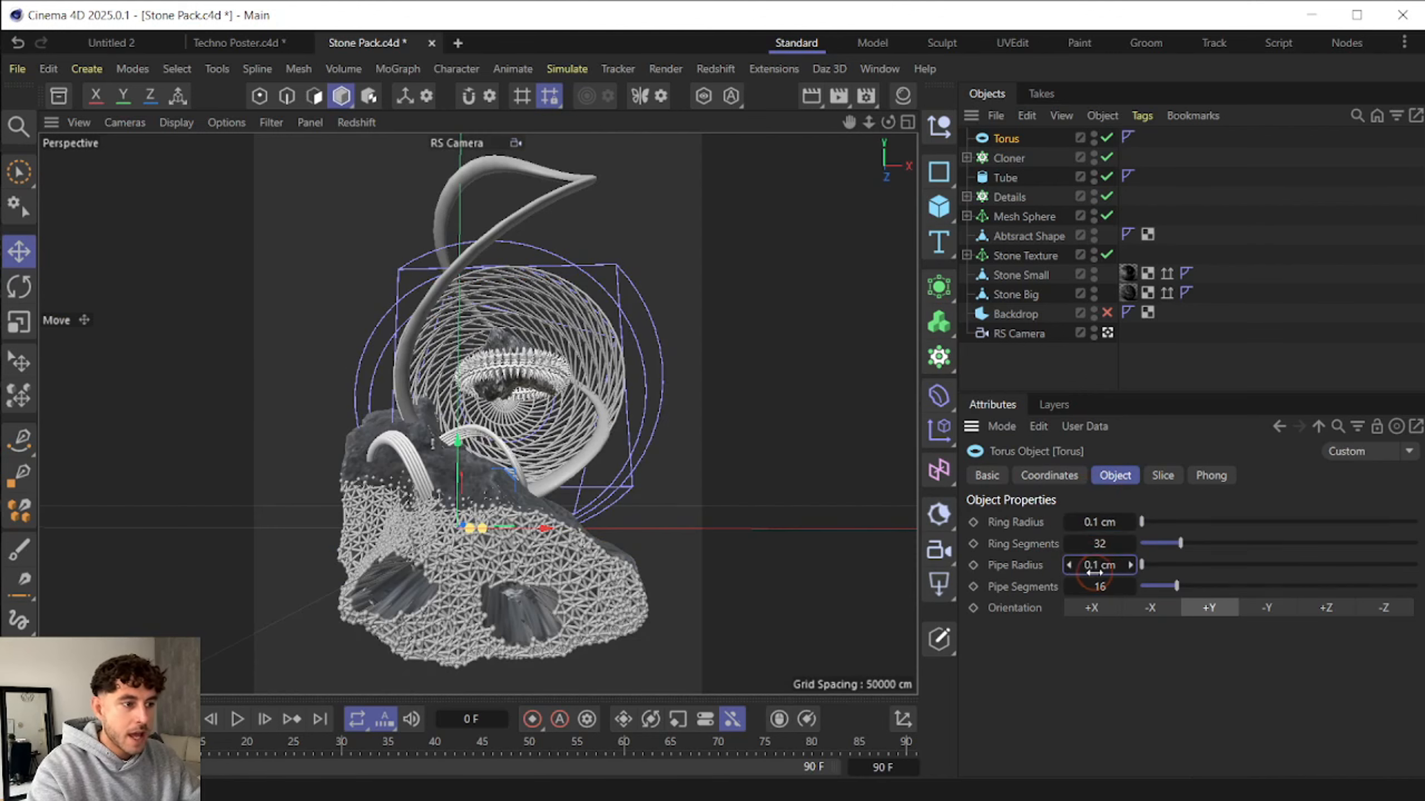
pyautogui.click(1094, 572)
pyautogui.write('0')
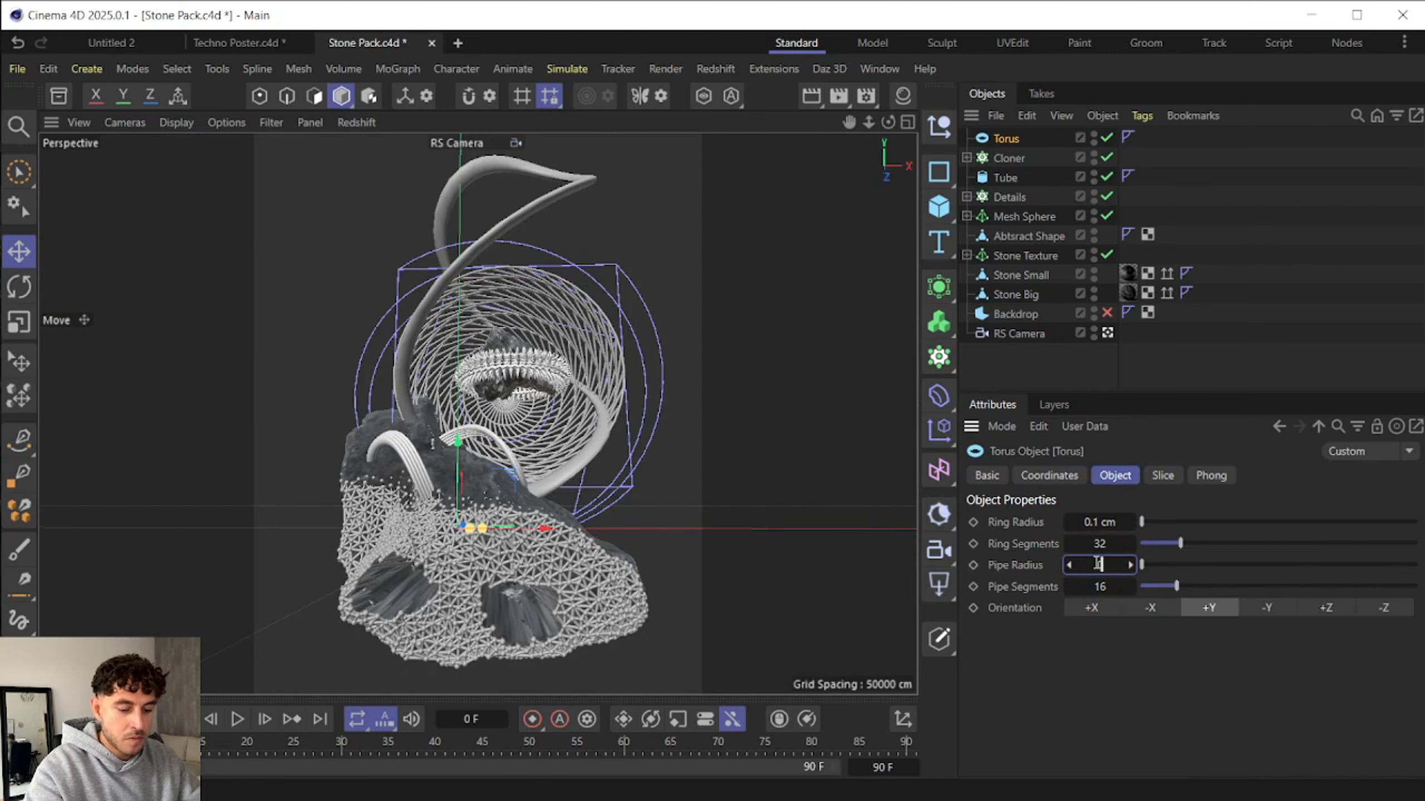
pyautogui.write(',025')
pyautogui.press('Return')
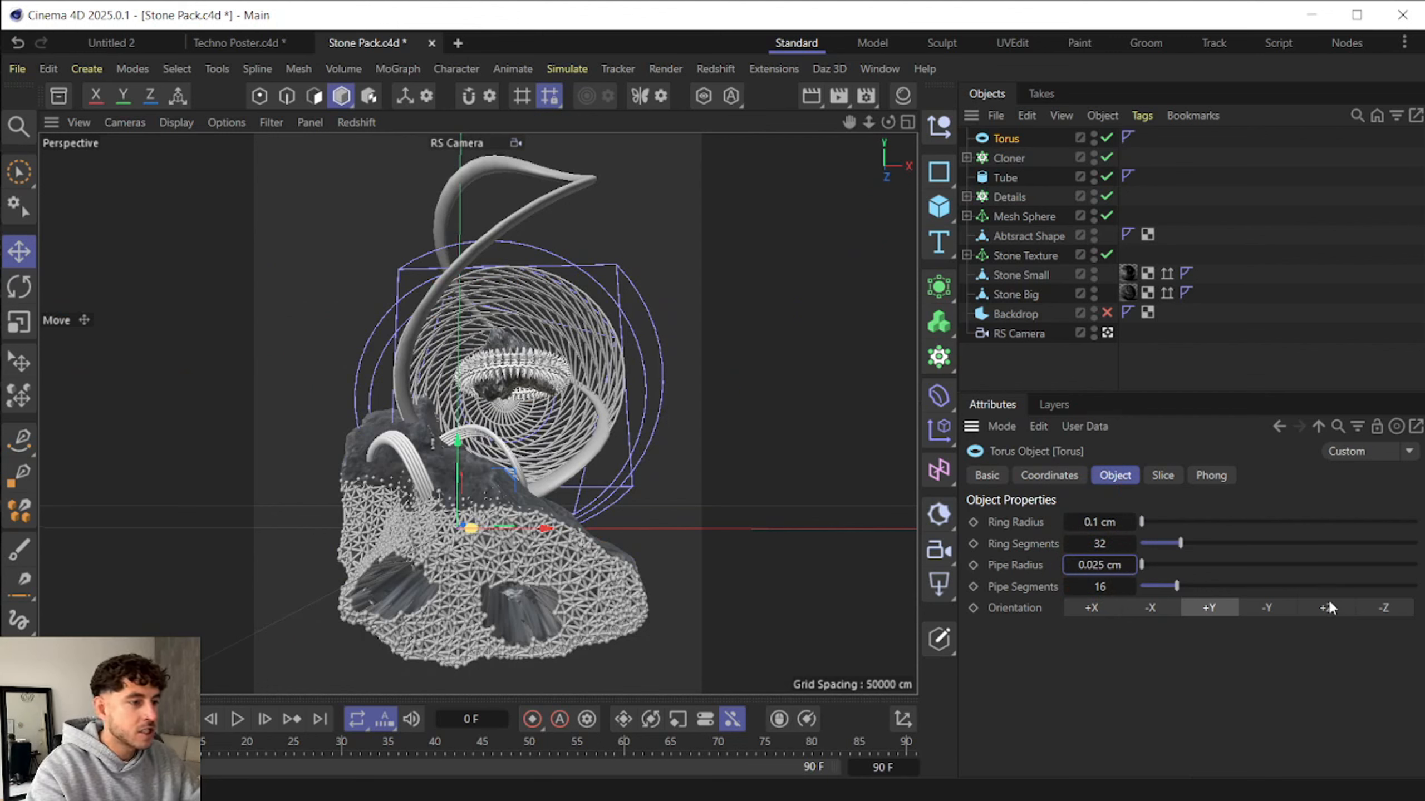
# - Orient the Torus to +Z and move it along the X axis into the empty space beside the big stone
pyautogui.click(1328, 606)
pyautogui.moveTo(547, 529); pyautogui.dragTo(359, 529)
pyautogui.click(1108, 331)
pyautogui.keyDown('alt'); pyautogui.moveTo(458, 497); pyautogui.dragTo(499, 485); pyautogui.keyUp('alt')
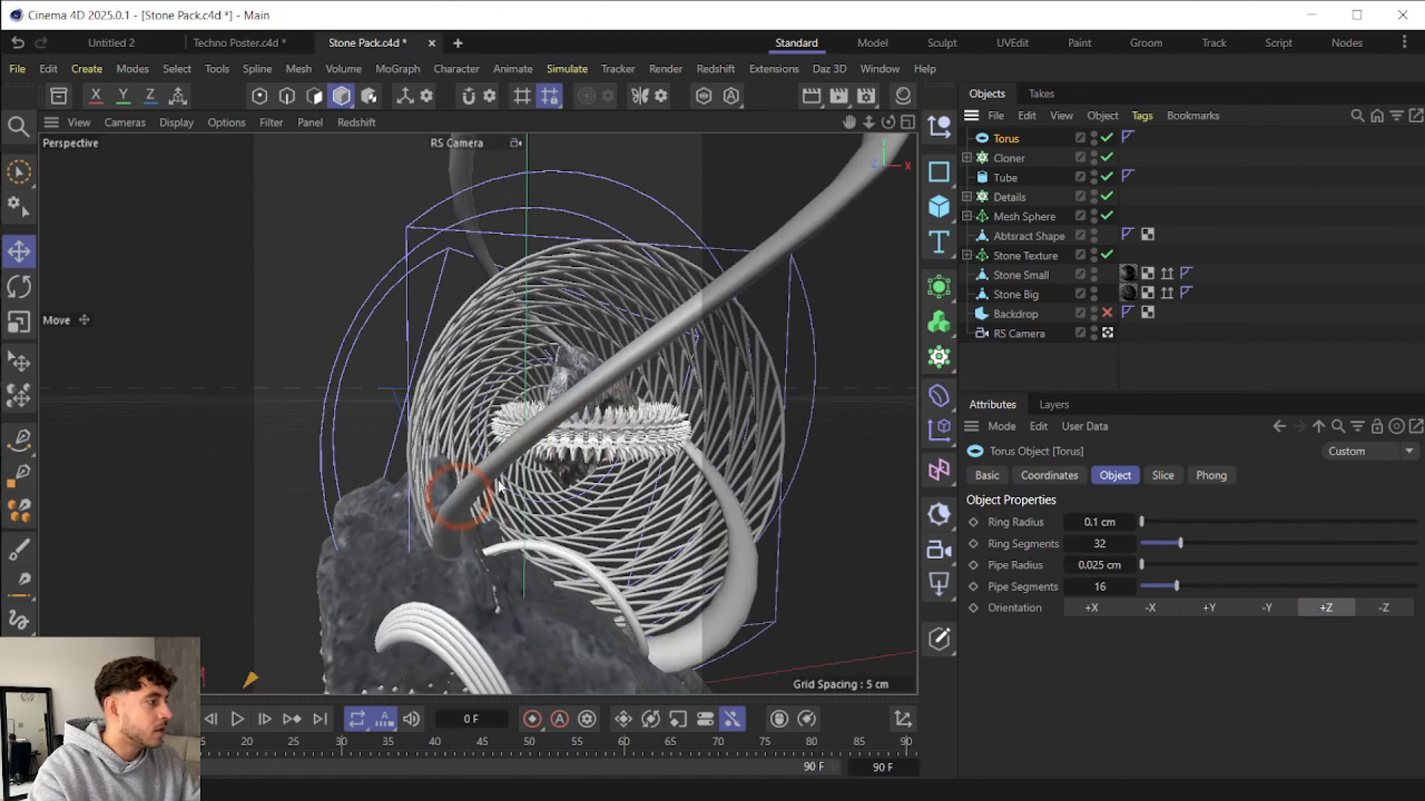
pyautogui.click(1108, 332)
pyautogui.scroll(8, 530, 530)
pyautogui.scroll(-3, 657, 399)
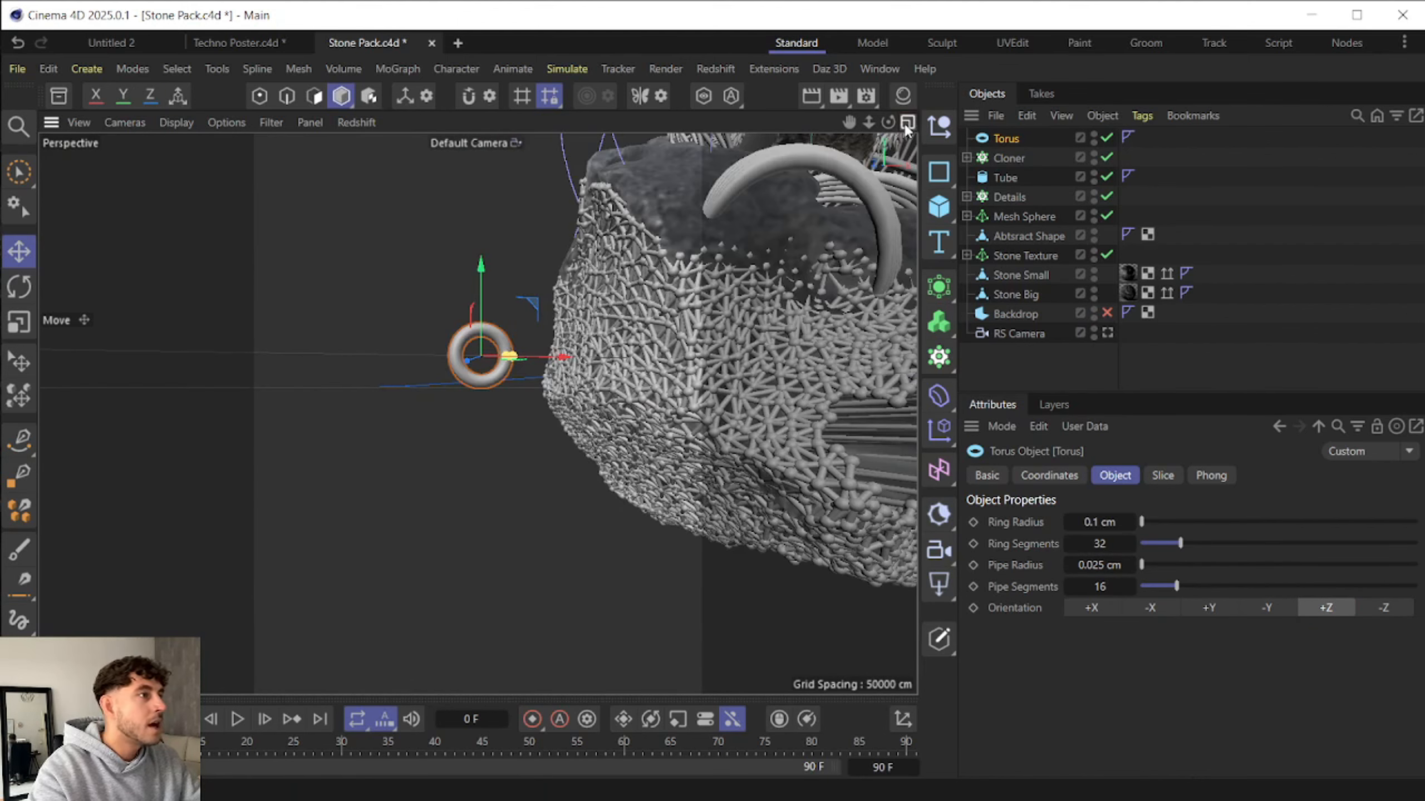
# - Convert the Torus into a polygon object with Current State to Object and delete the original parametric Torus
pyautogui.click(907, 124)
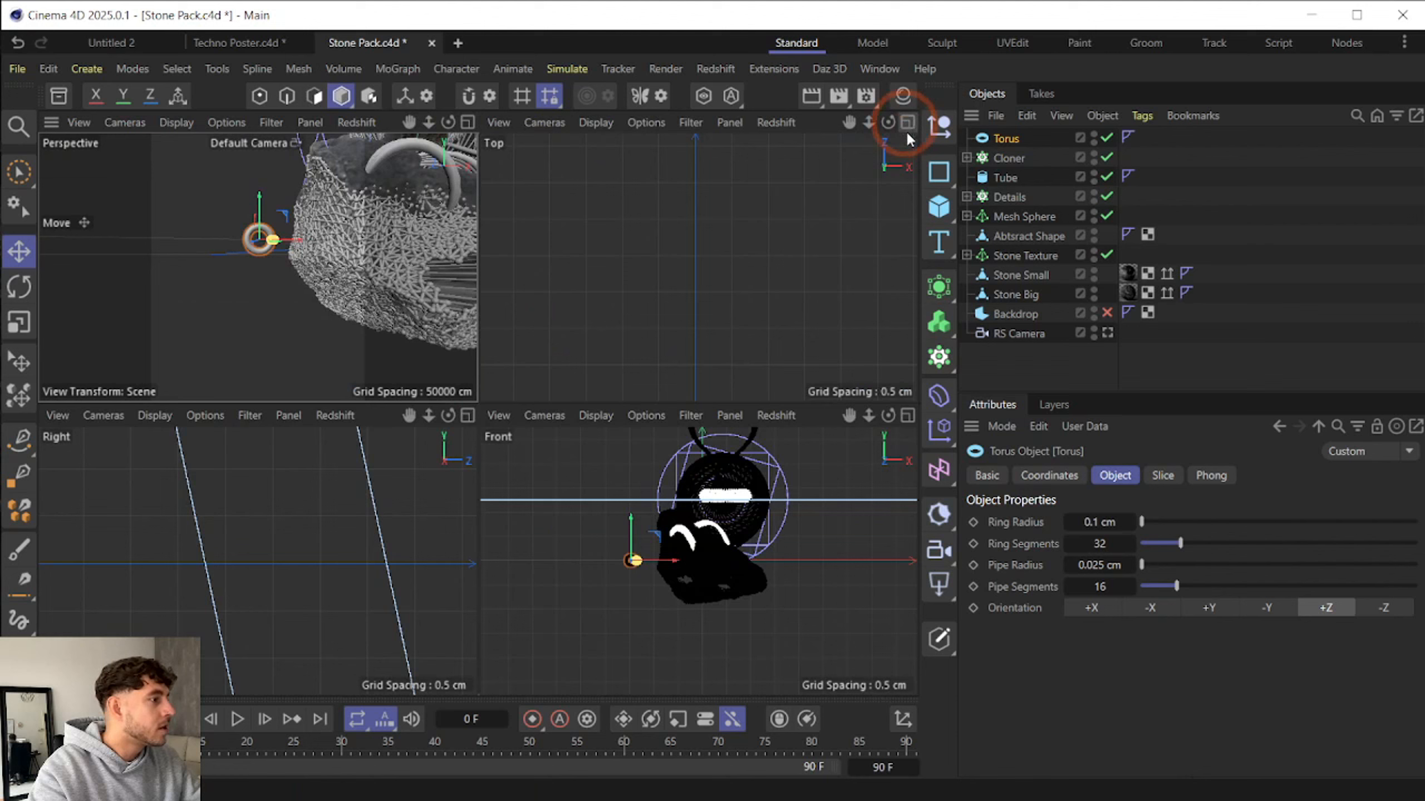
pyautogui.click(908, 415)
pyautogui.scroll(6, 320, 431)
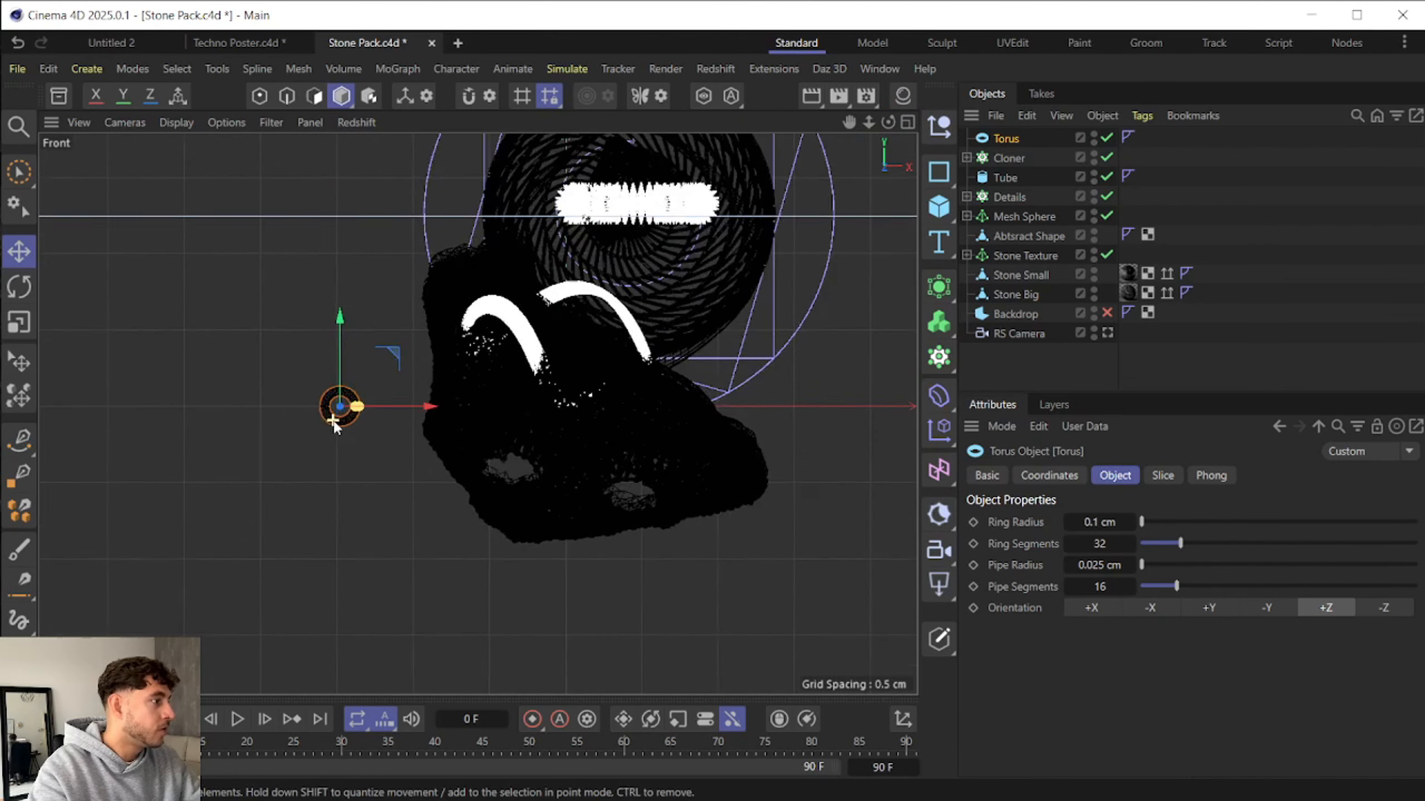
pyautogui.moveTo(849, 123); pyautogui.dragTo(1132, 132)
pyautogui.scroll(6, 614, 384)
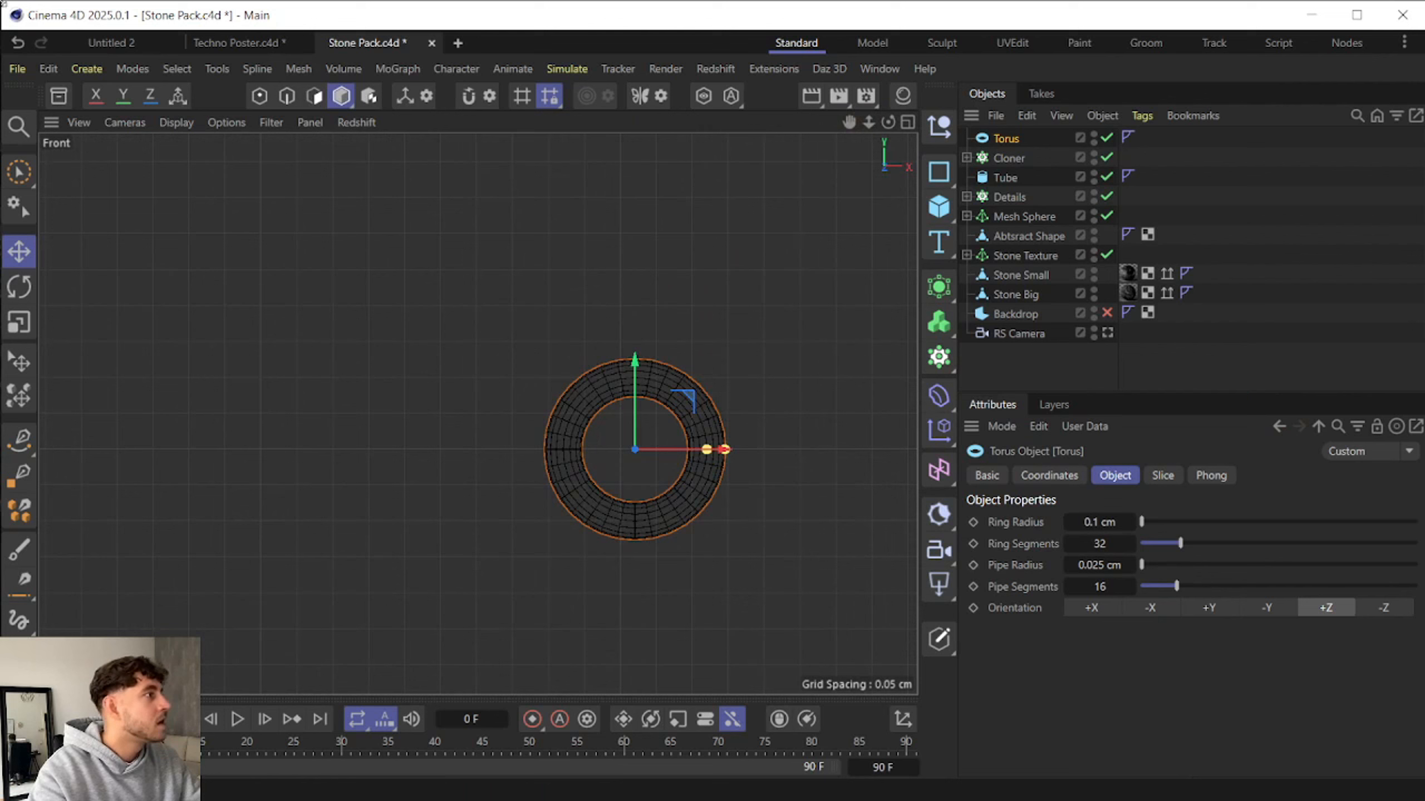
pyautogui.click(314, 96)
pyautogui.moveTo(20, 179); pyautogui.dragTo(134, 227)
pyautogui.moveTo(445, 251); pyautogui.dragTo(627, 566)
pyautogui.click(988, 141)
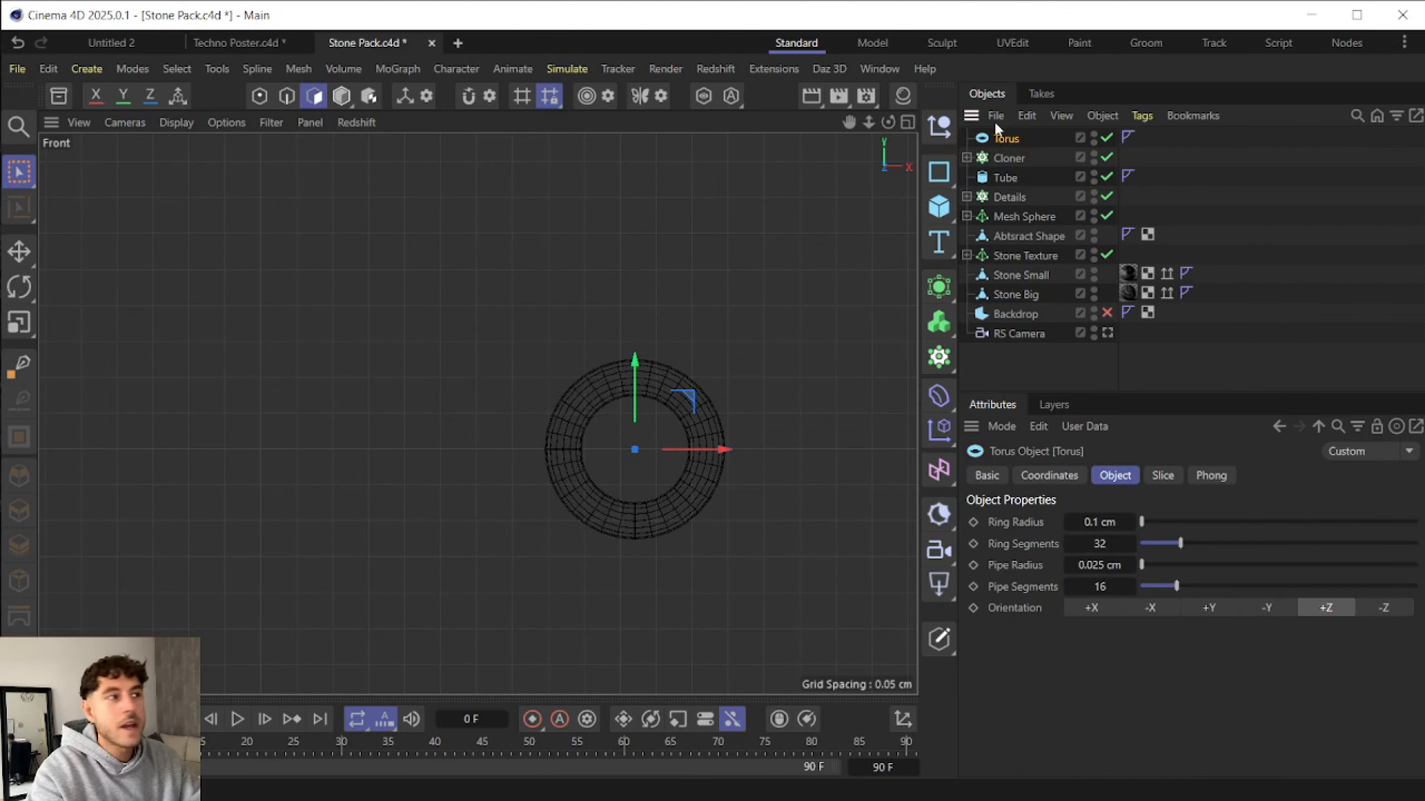
pyautogui.rightClick(998, 140)
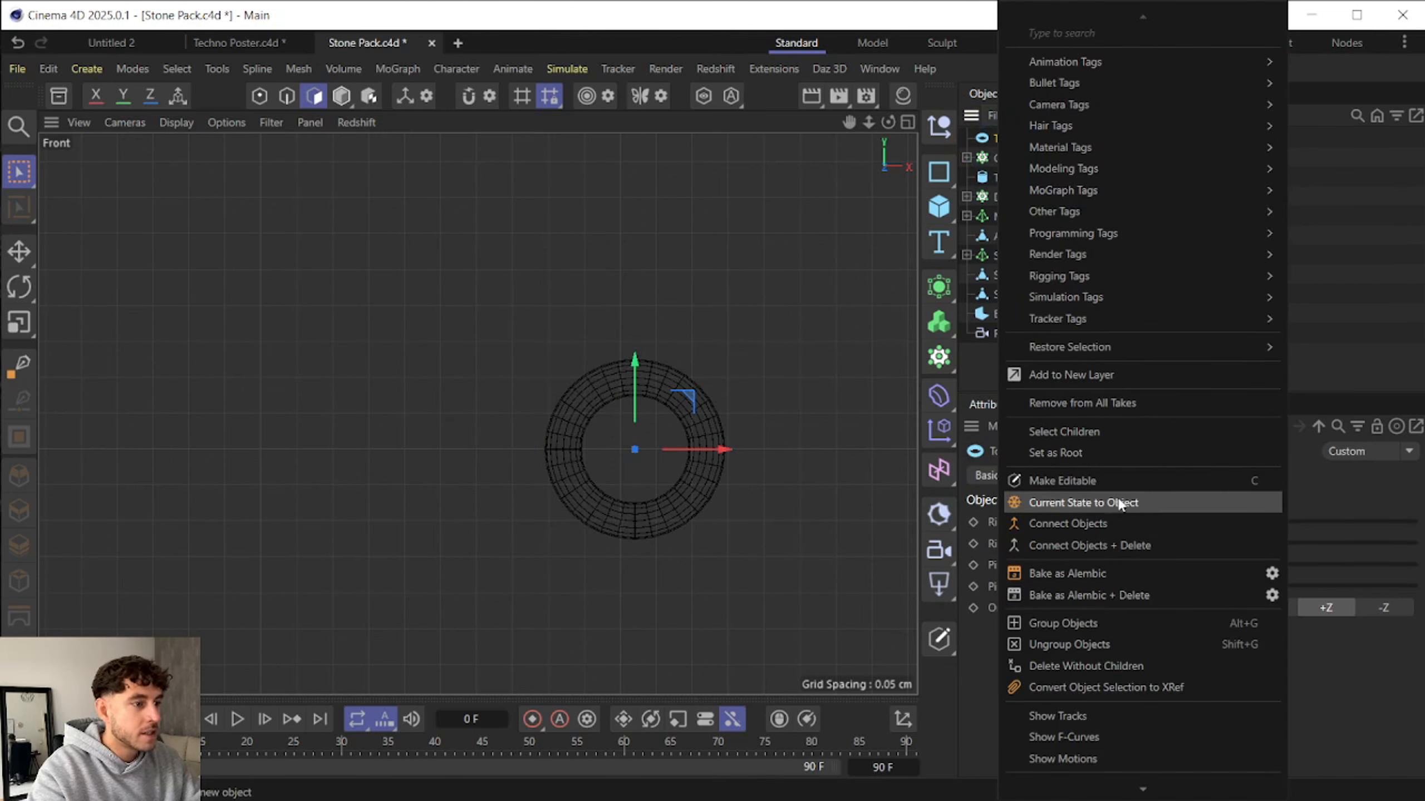
pyautogui.click(1055, 492)
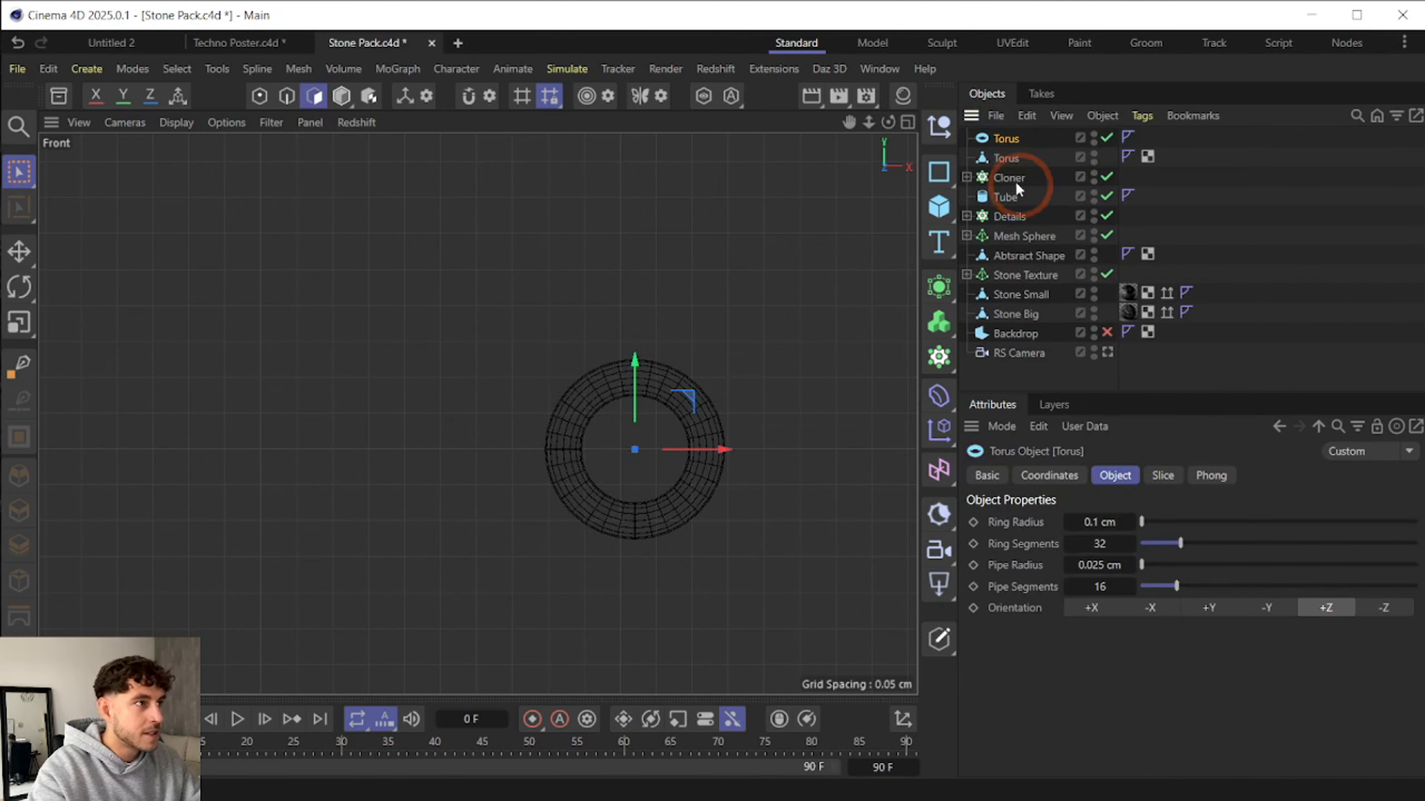
pyautogui.press('Delete')
pyautogui.click(1008, 138)
# - Select the polygons of the Torus's left half in the front view and pull them outward along X to form an elongated chain link
pyautogui.click(276, 557)
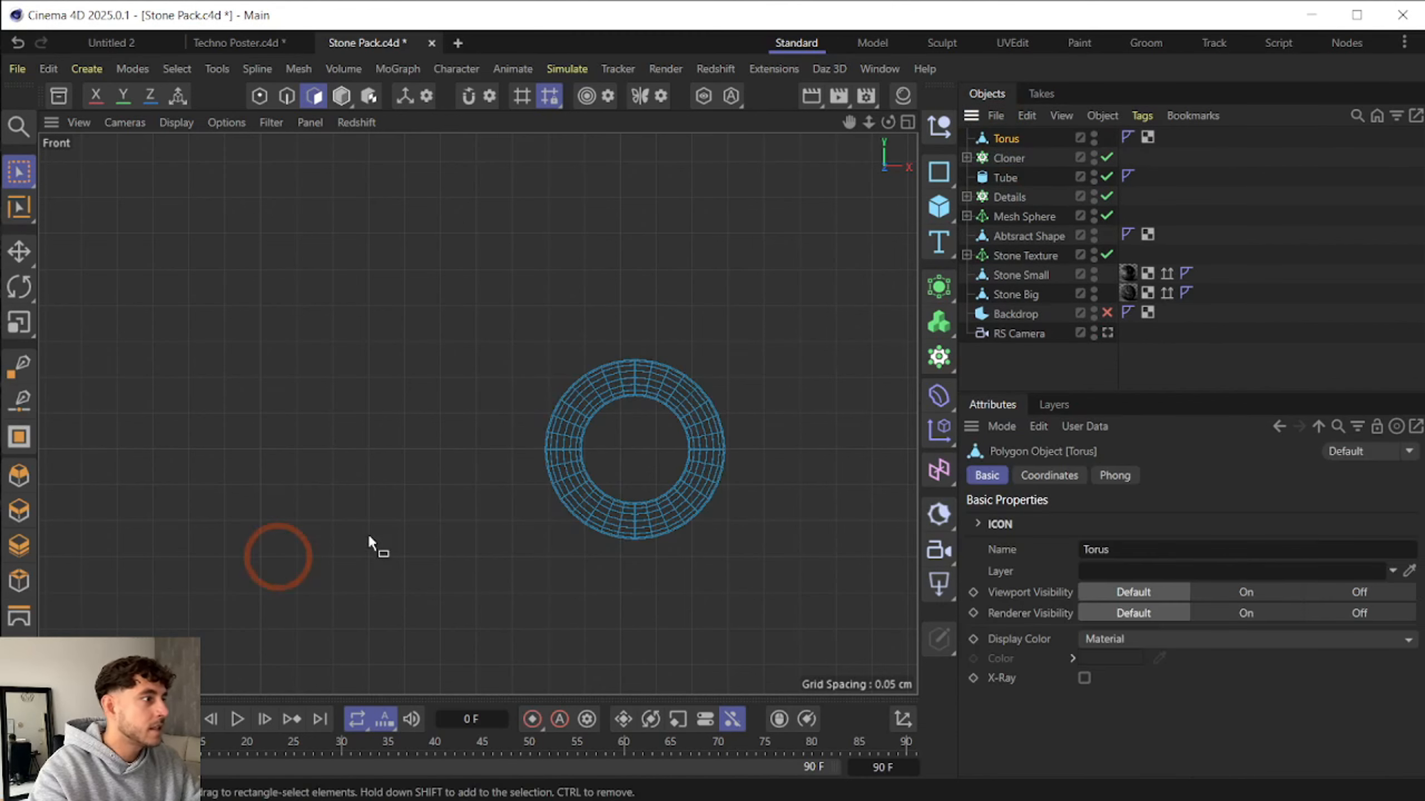
pyautogui.moveTo(443, 250); pyautogui.dragTo(642, 587)
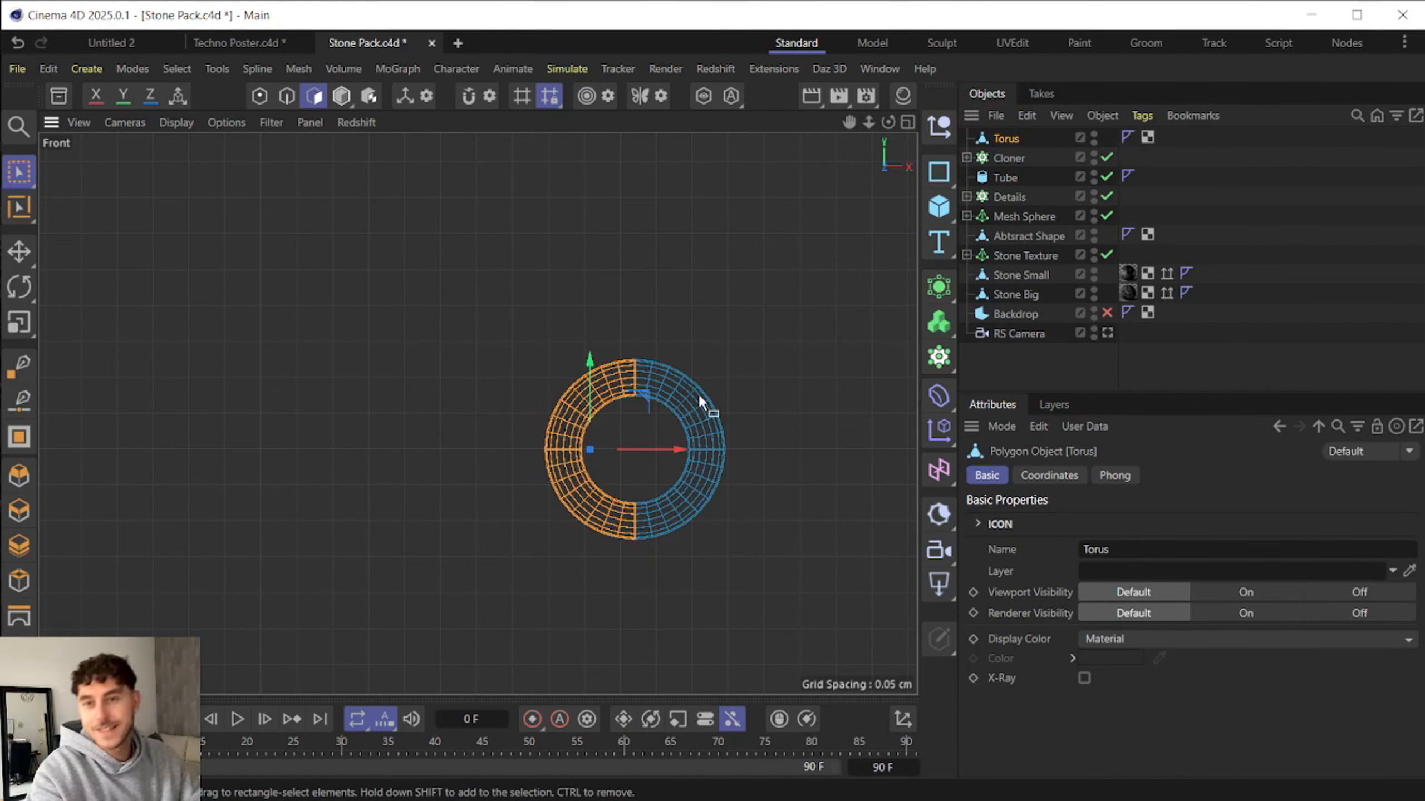
pyautogui.moveTo(662, 451); pyautogui.dragTo(525, 445)
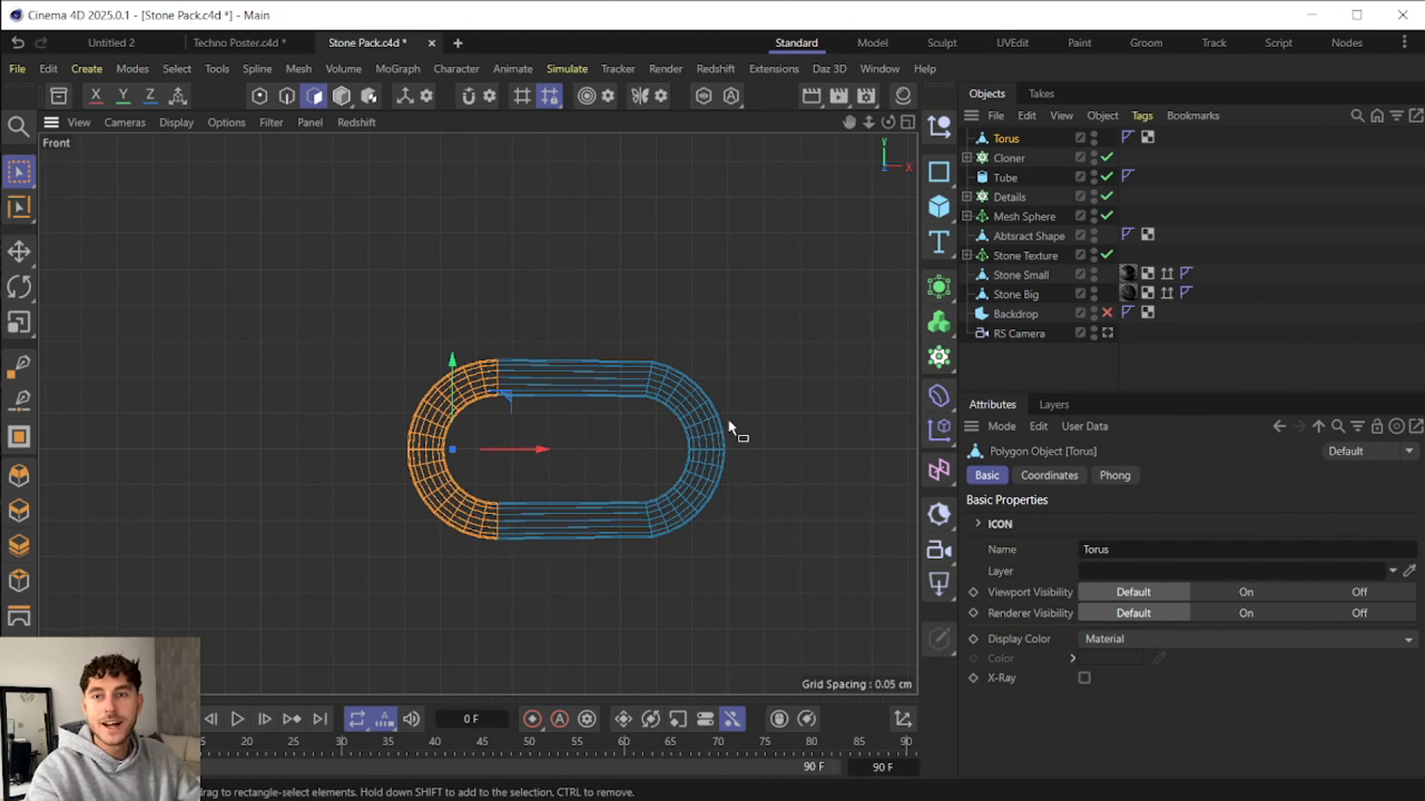
pyautogui.click(908, 124)
pyautogui.middleClick(391, 230)
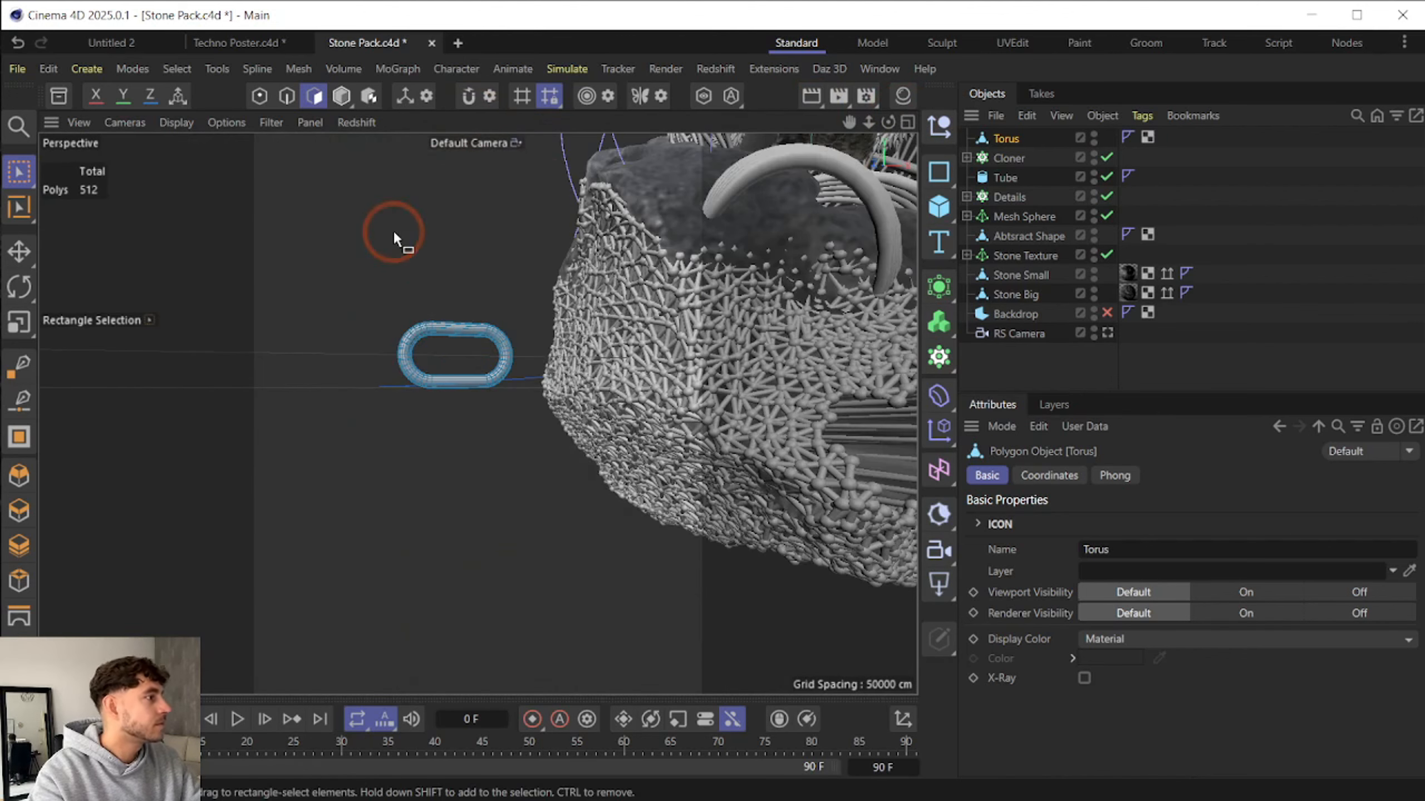
pyautogui.click(341, 96)
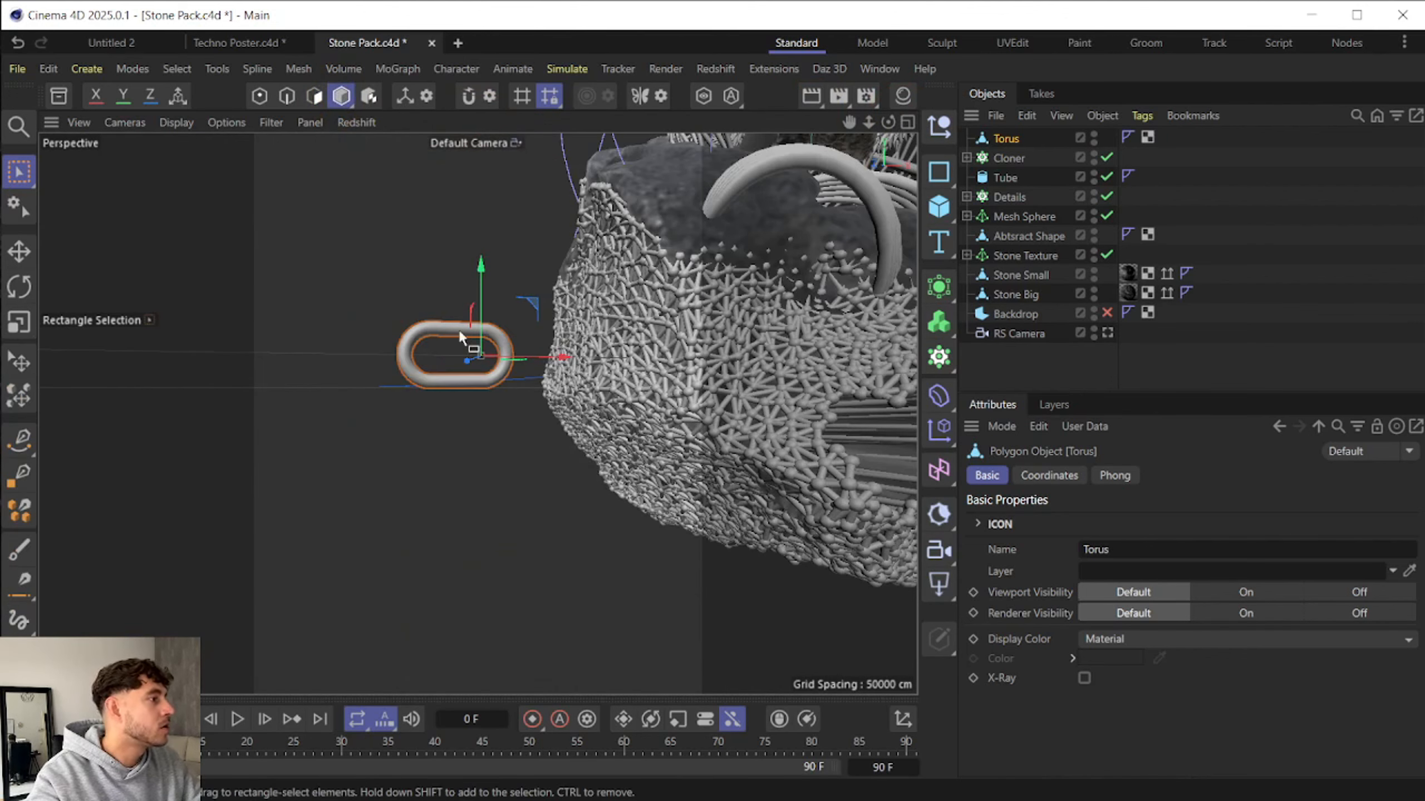
# - Duplicate the chain link and shift the copy along X to about -1.155 cm so the two links overlap at their ends
pyautogui.keyDown('alt'); pyautogui.moveTo(477, 414); pyautogui.dragTo(486, 408); pyautogui.keyUp('alt')
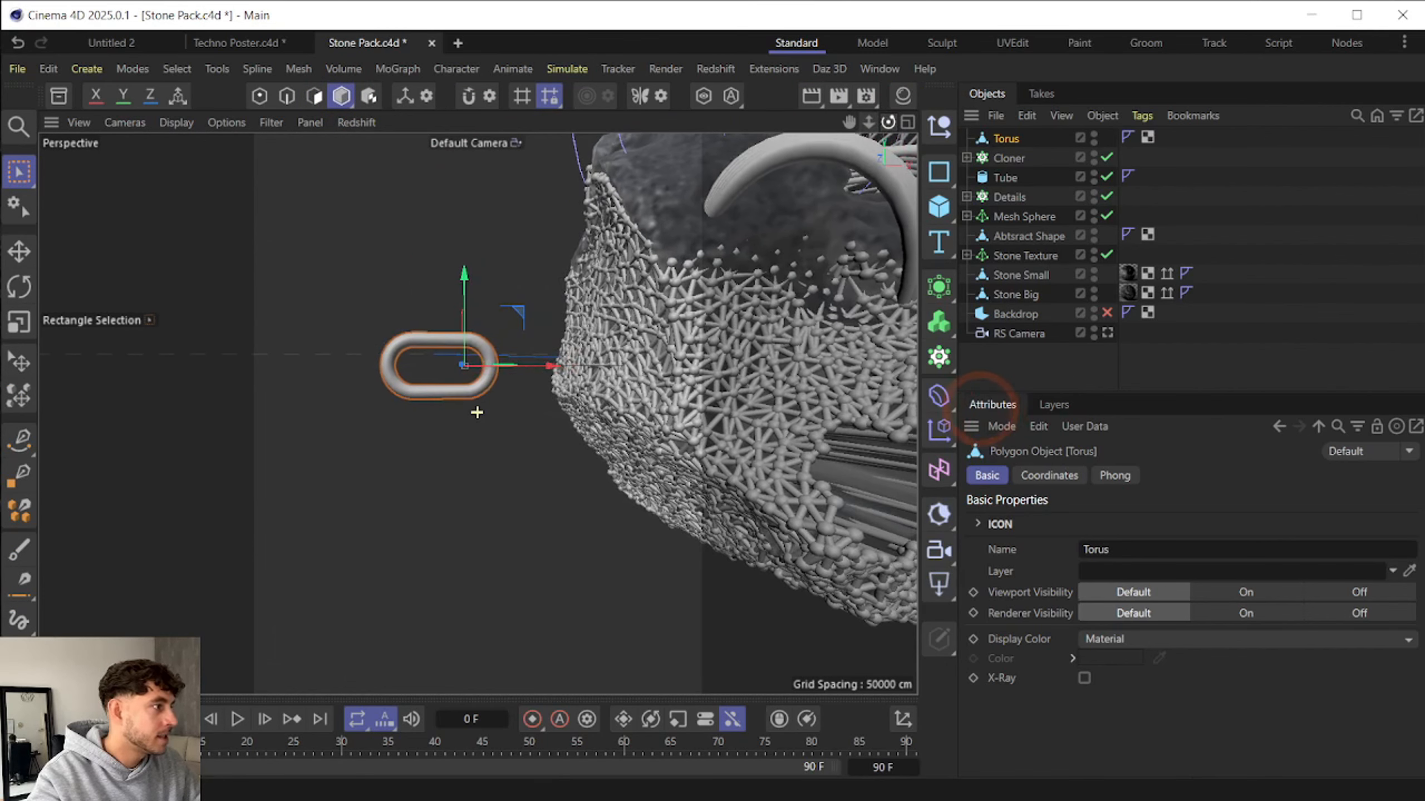
pyautogui.hotkey('ctrl', 'c')
pyautogui.hotkey('ctrl', 'v')
pyautogui.moveTo(550, 363); pyautogui.dragTo(635, 364)
# - Set the duplicated link's pitch rotation to 90° and nudge it along X to about -1.1544 cm to interlock with the first link
pyautogui.click(1072, 480)
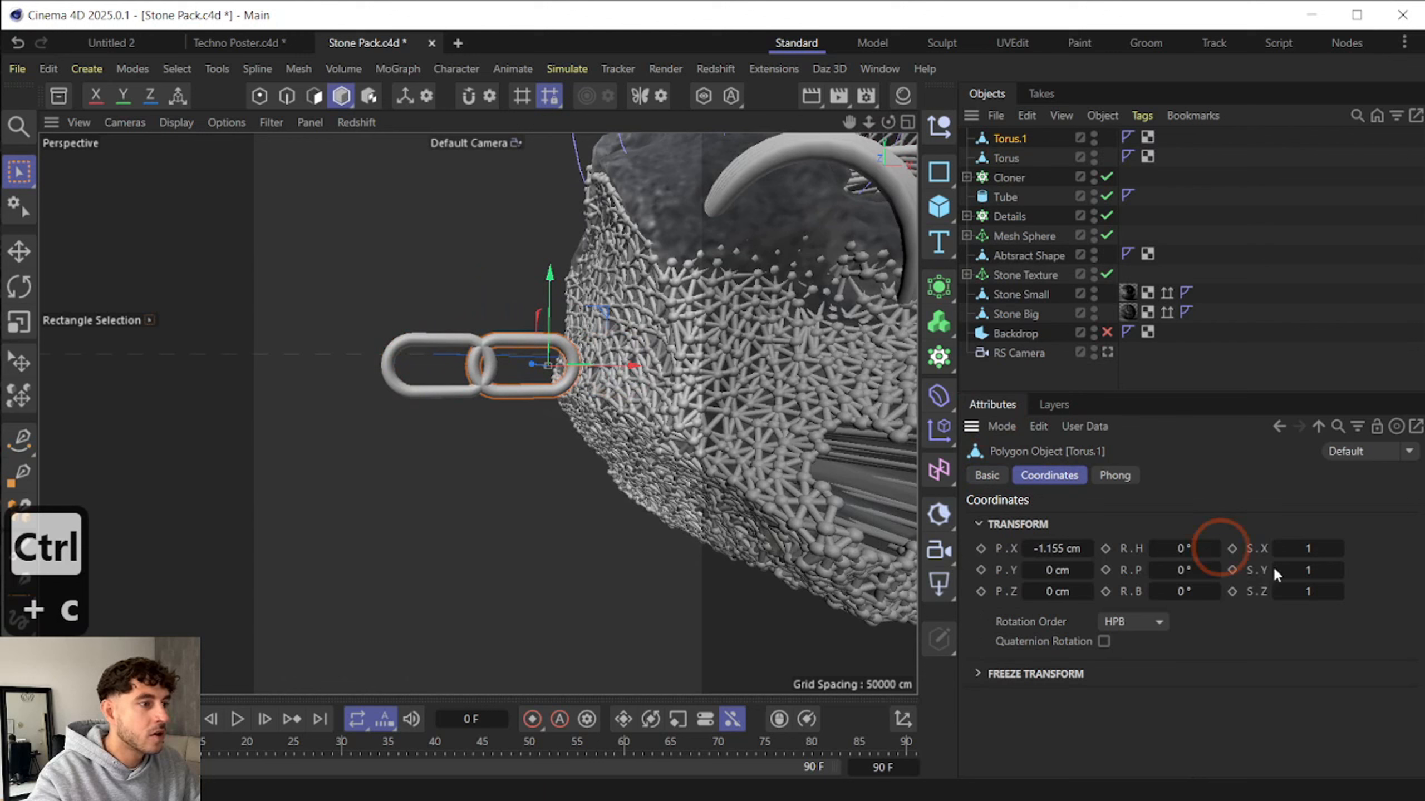
pyautogui.click(1182, 569)
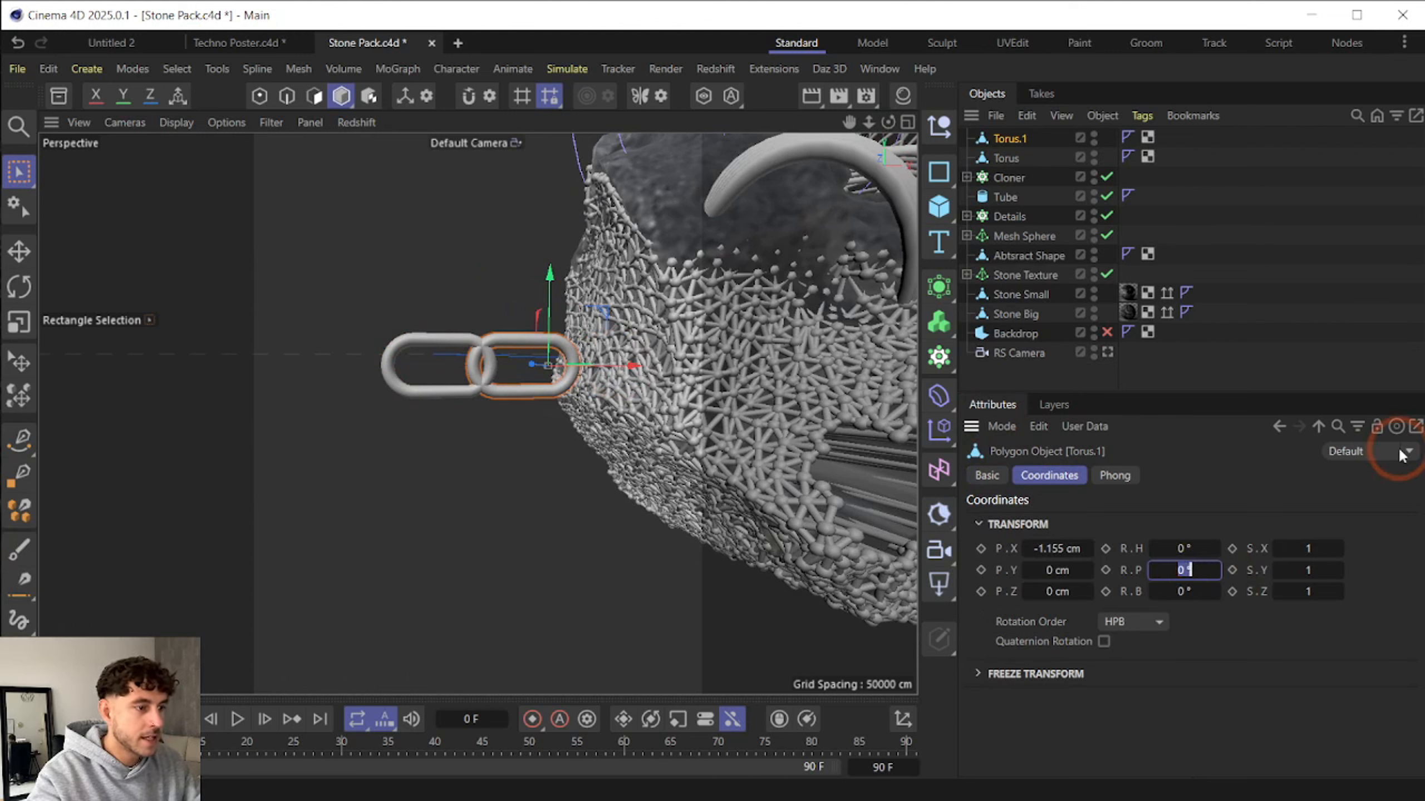
pyautogui.write('90')
pyautogui.press('Return')
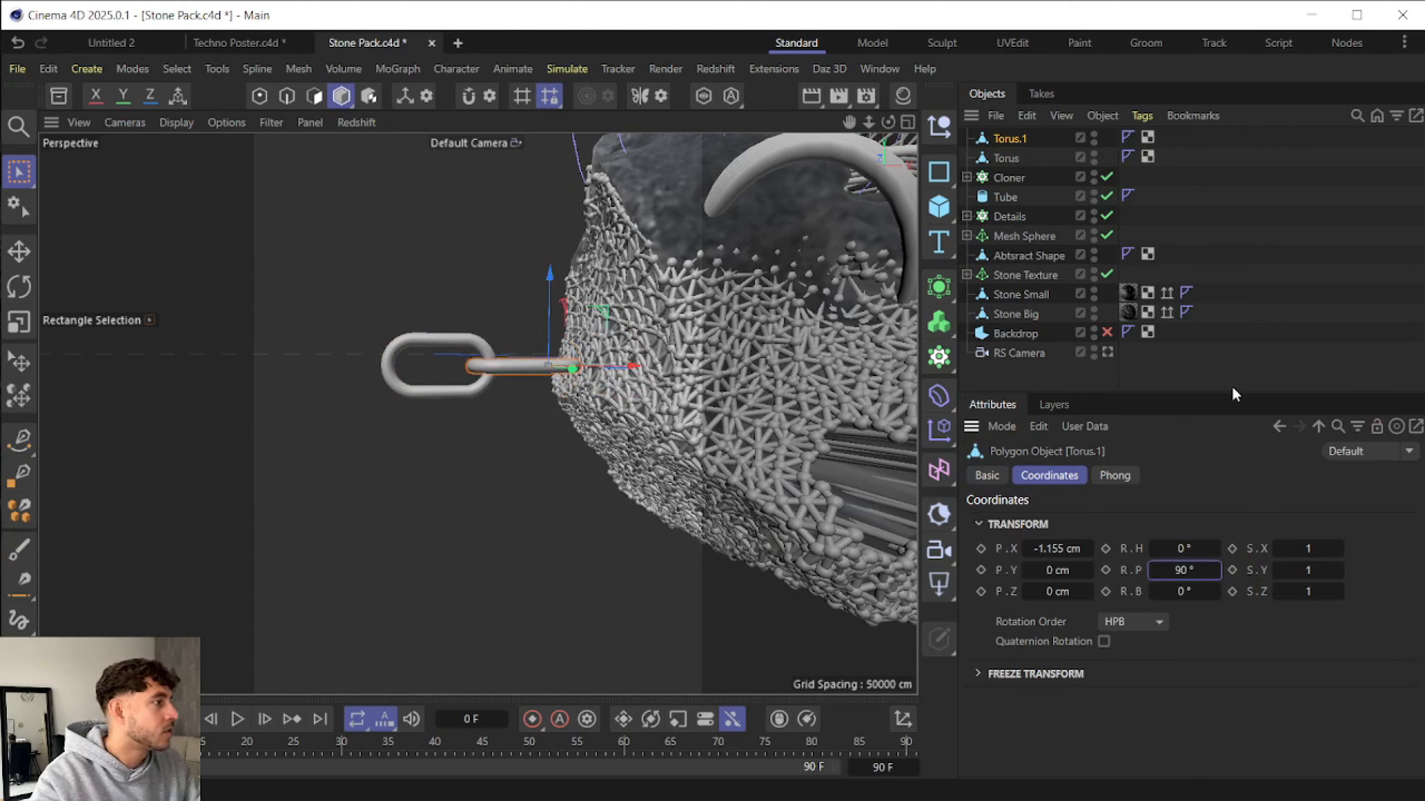
pyautogui.moveTo(887, 122); pyautogui.dragTo(874, 139)
pyautogui.moveTo(620, 386); pyautogui.dragTo(622, 386)
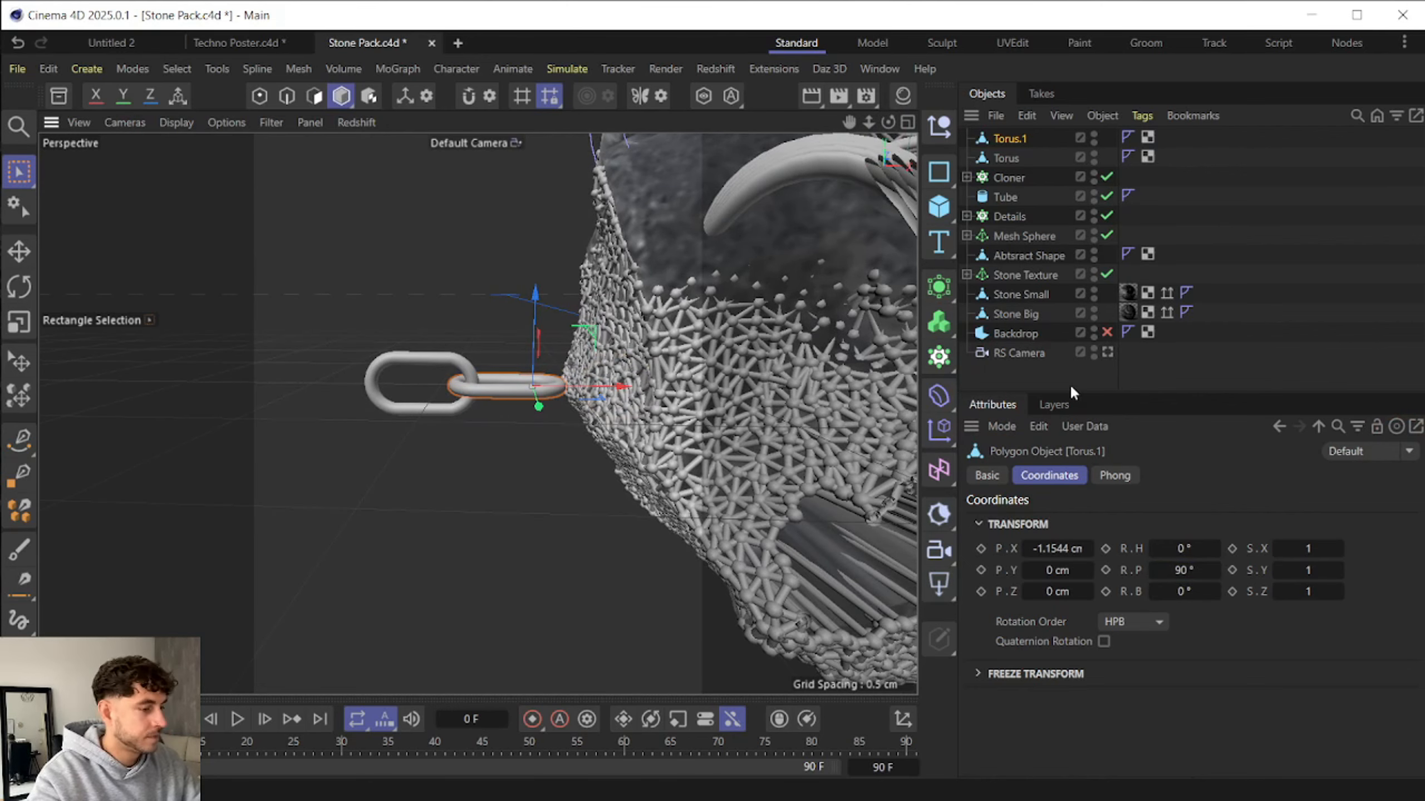
# - Check the chains in the reference image, and create two new materials, assigning one to each chain link
pyautogui.hotkey('alt', 'Tab')
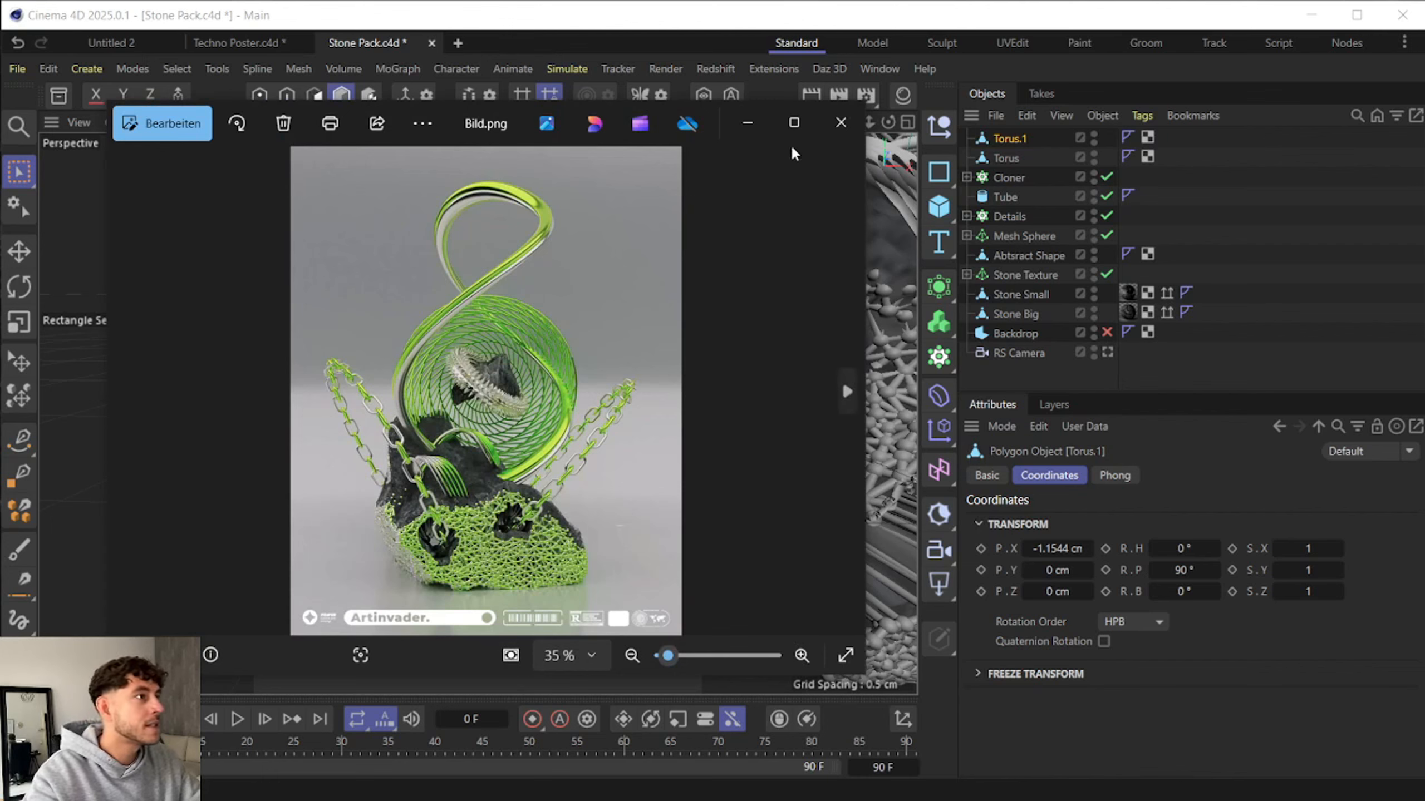
pyautogui.click(901, 98)
pyautogui.click(867, 313)
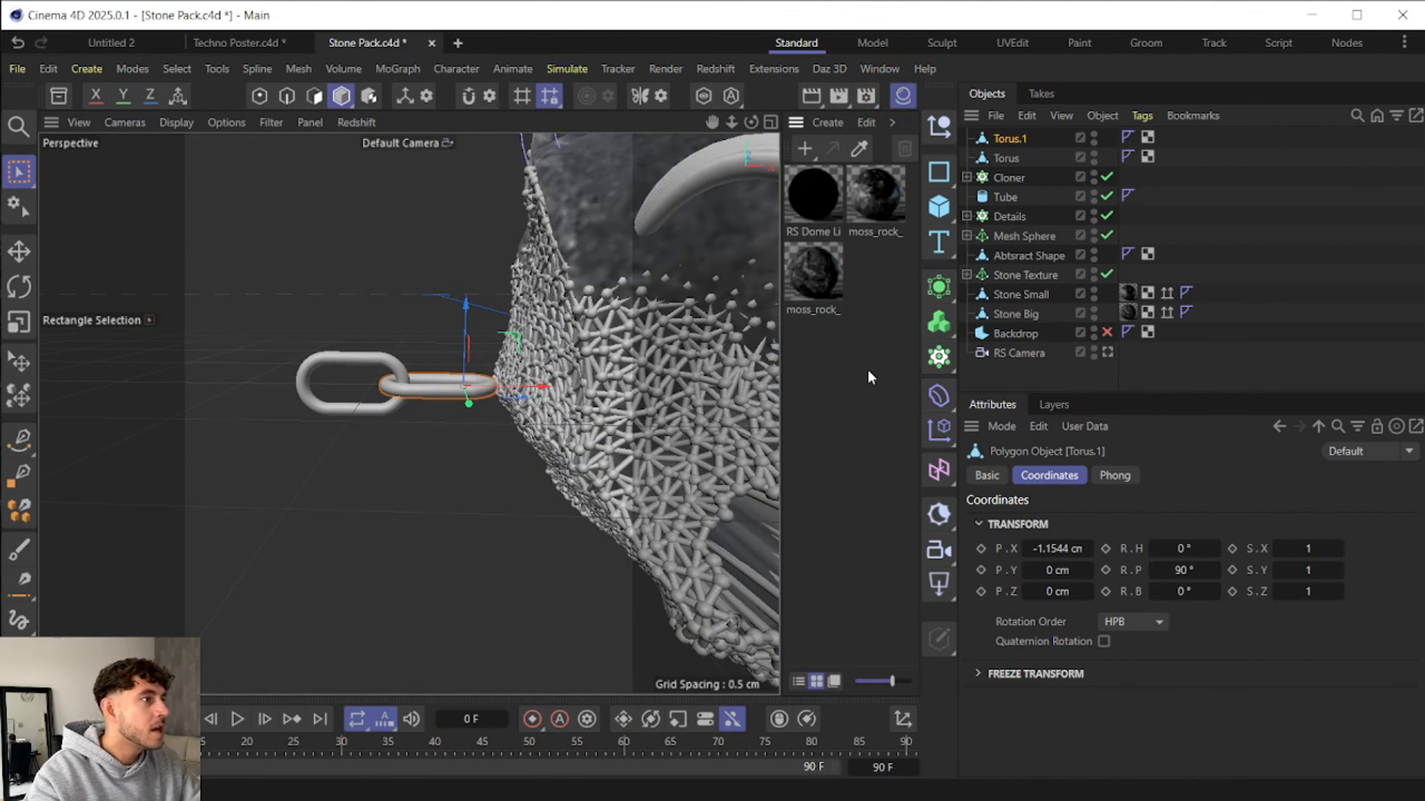
pyautogui.doubleClick(864, 341)
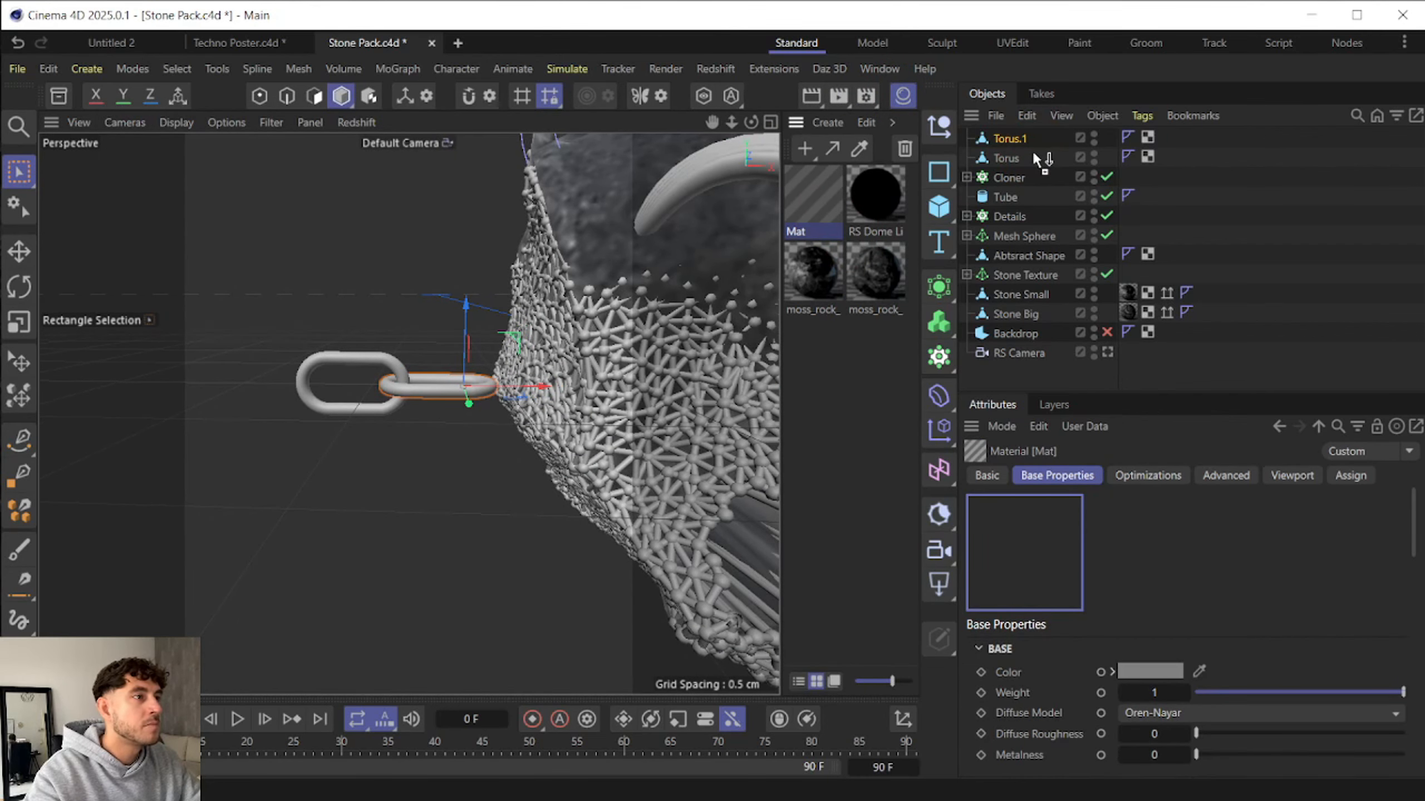
pyautogui.moveTo(1035, 153); pyautogui.dragTo(1034, 156)
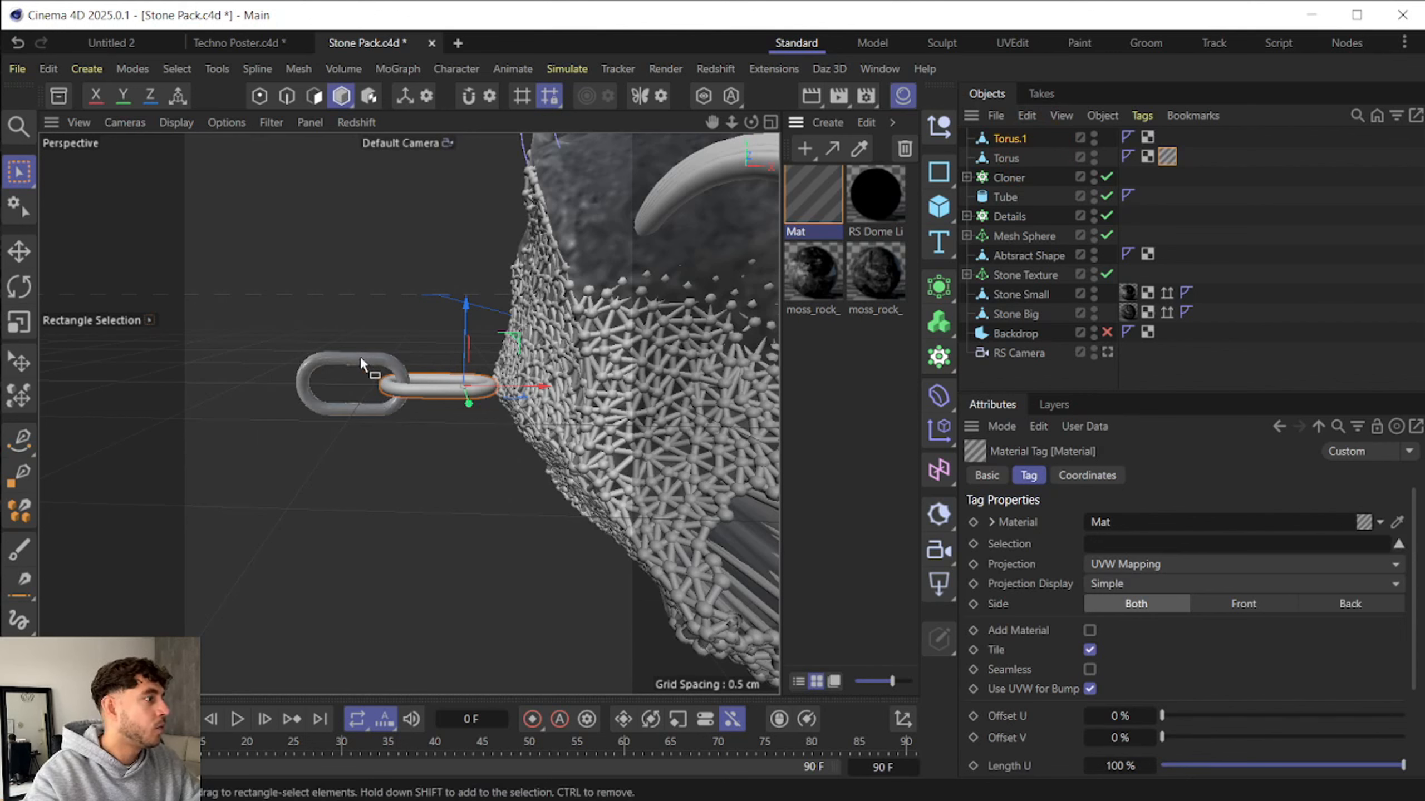
pyautogui.doubleClick(846, 396)
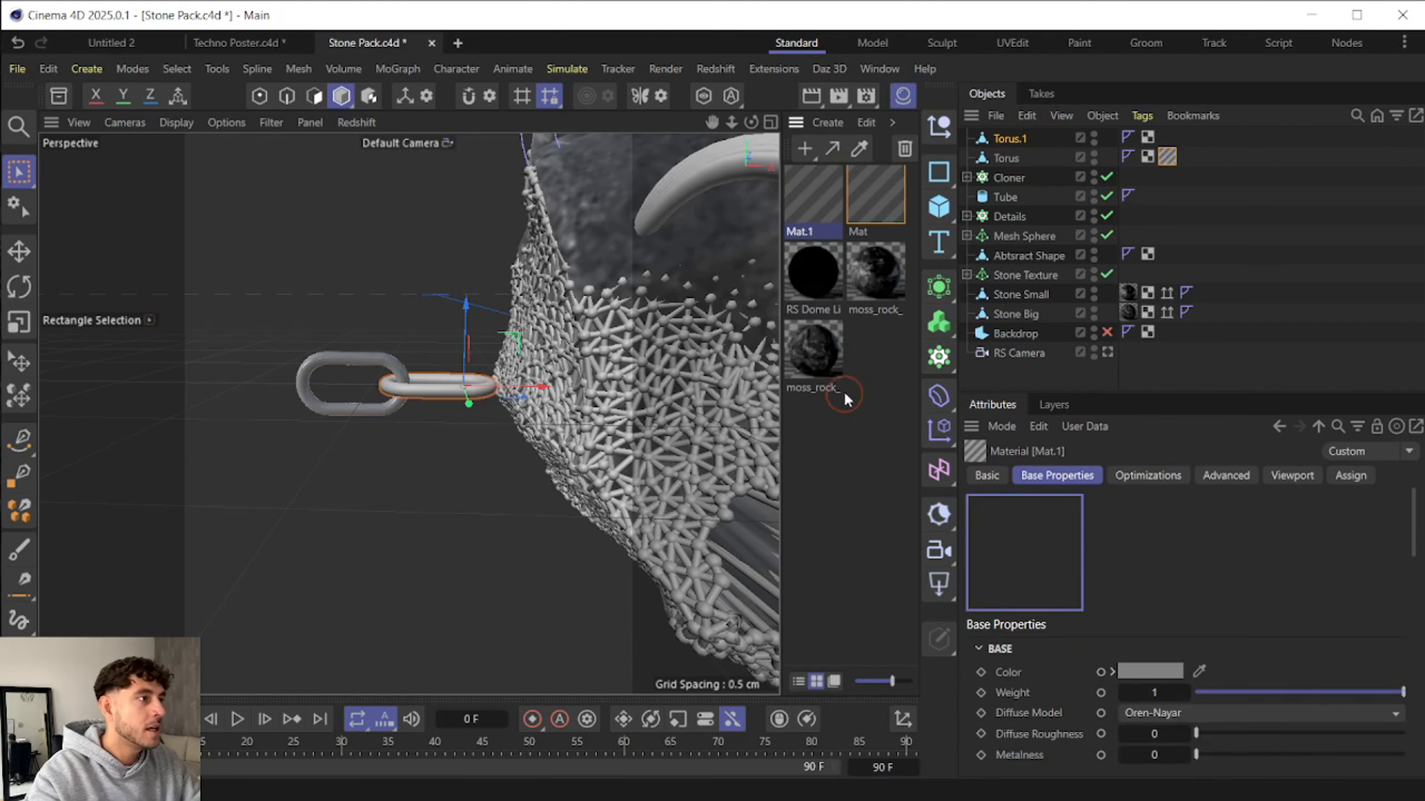
pyautogui.moveTo(817, 207); pyautogui.dragTo(1055, 140)
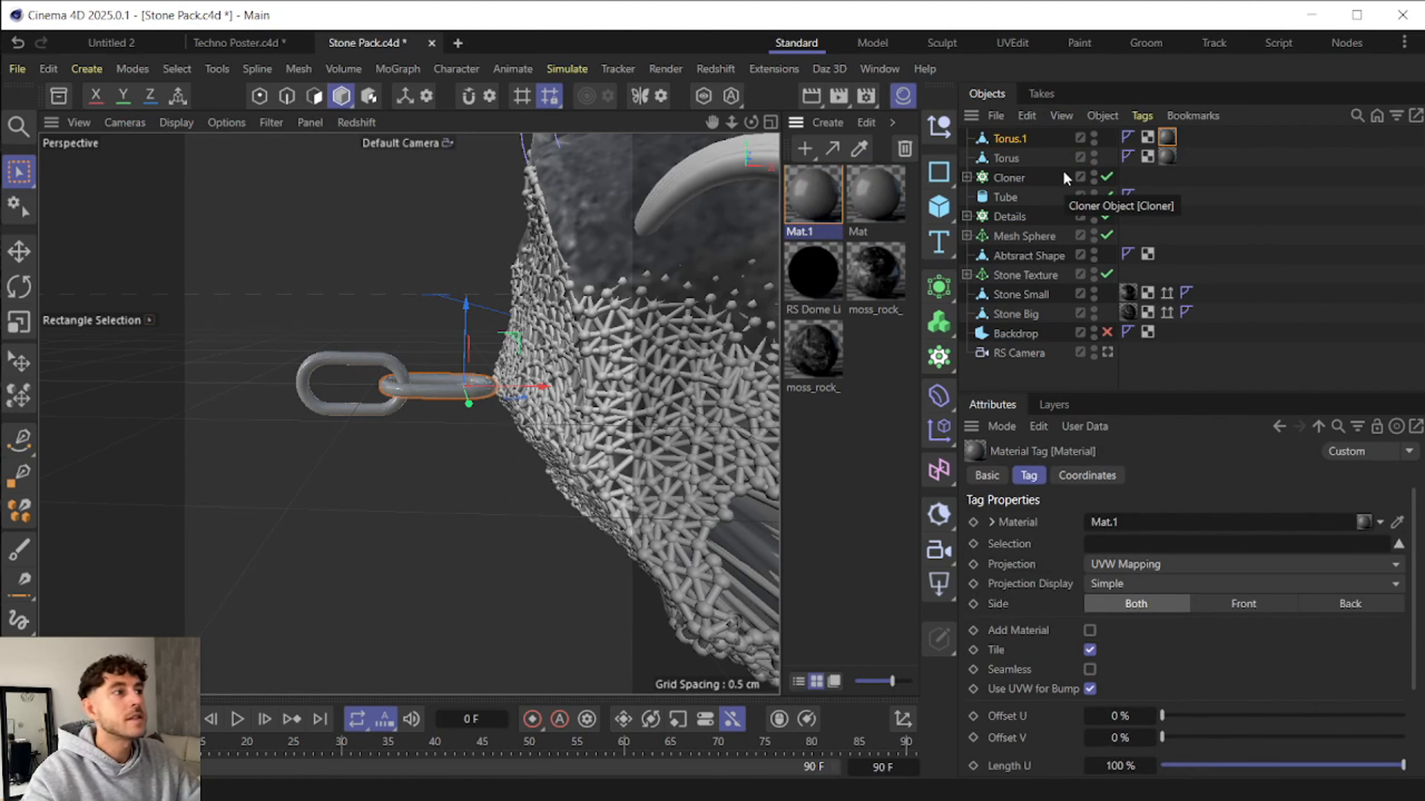
# - Merge the two chain links into a single object with Connect Objects + Delete and hide the material manager
pyautogui.click(1032, 157)
pyautogui.keyDown('ctrl'); pyautogui.click(1005, 140); pyautogui.keyUp('ctrl')
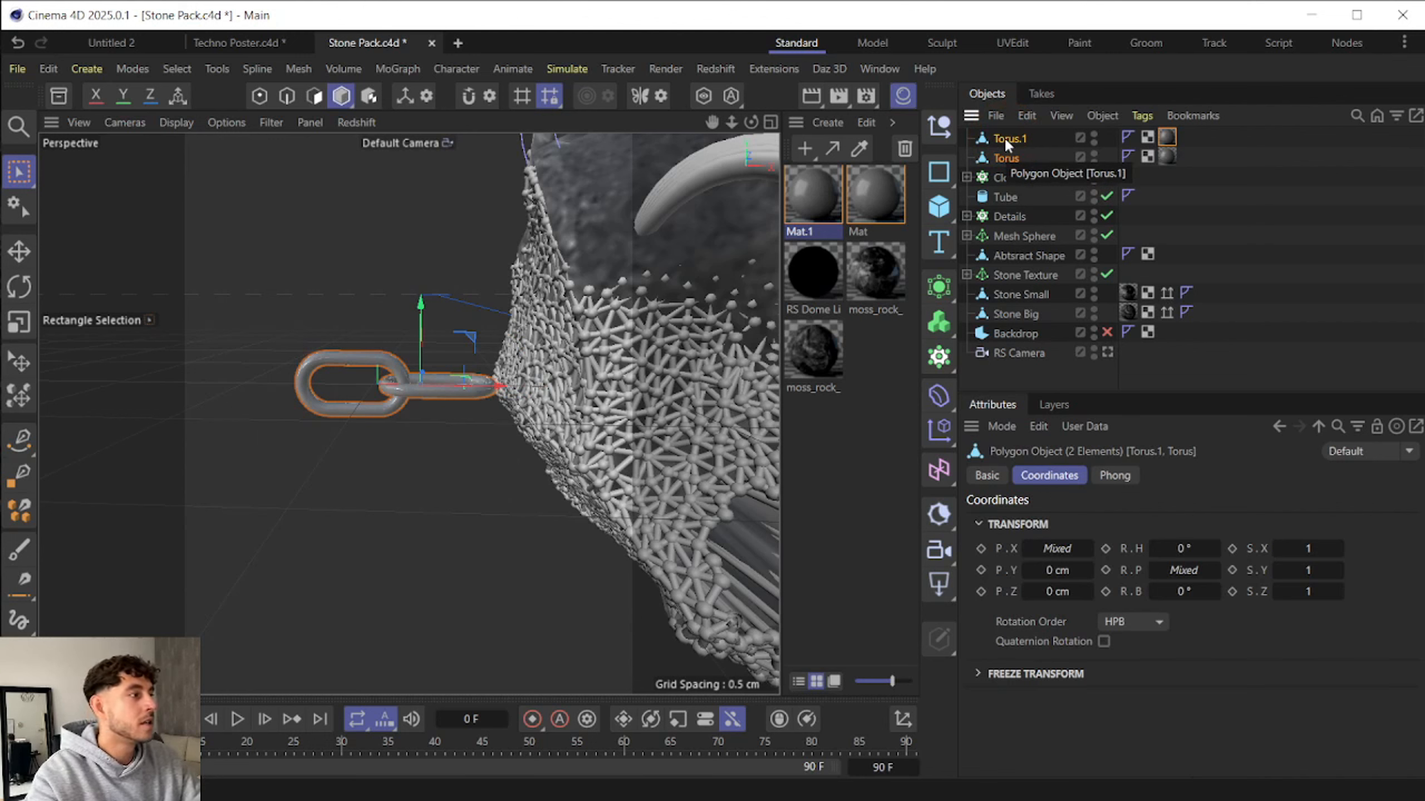
pyautogui.rightClick(1004, 135)
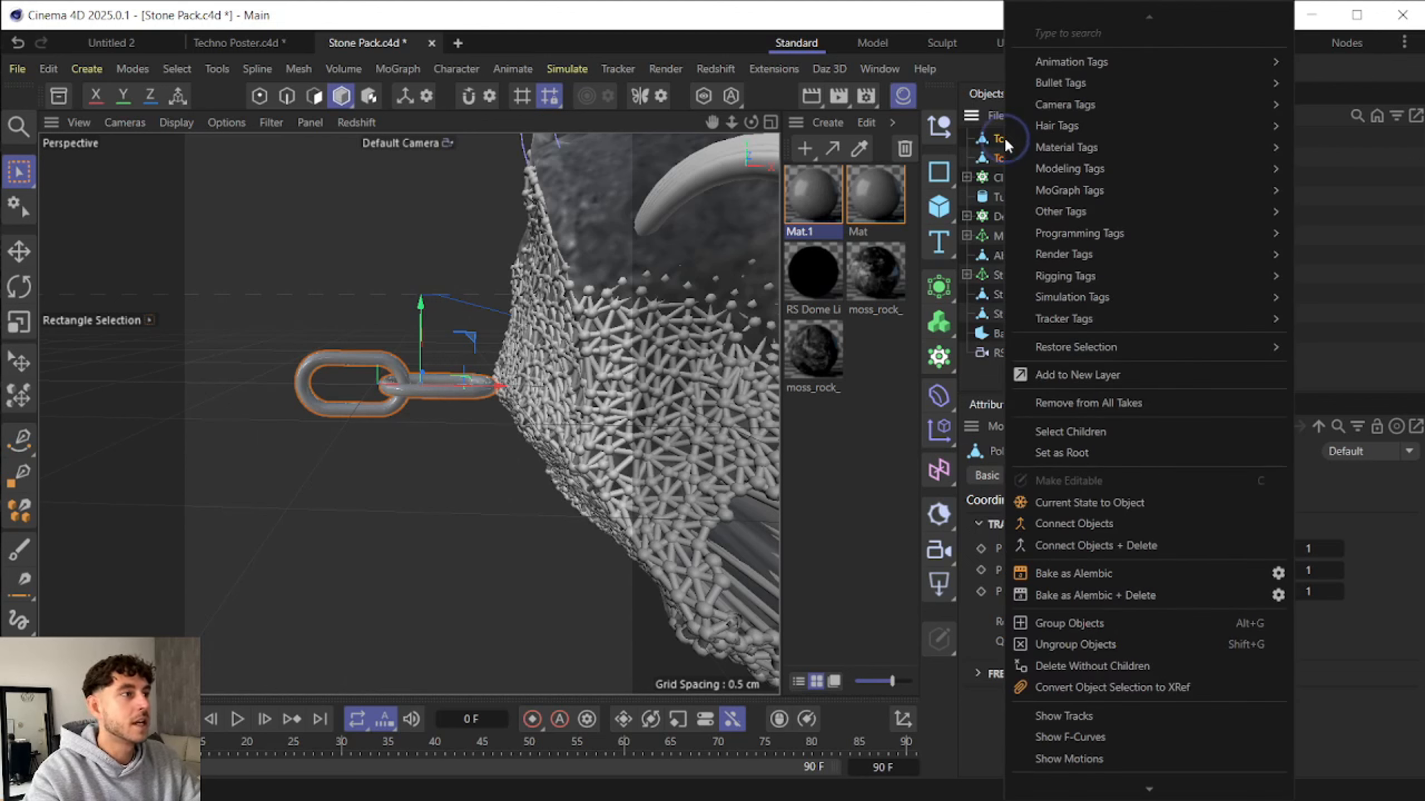
pyautogui.click(1116, 544)
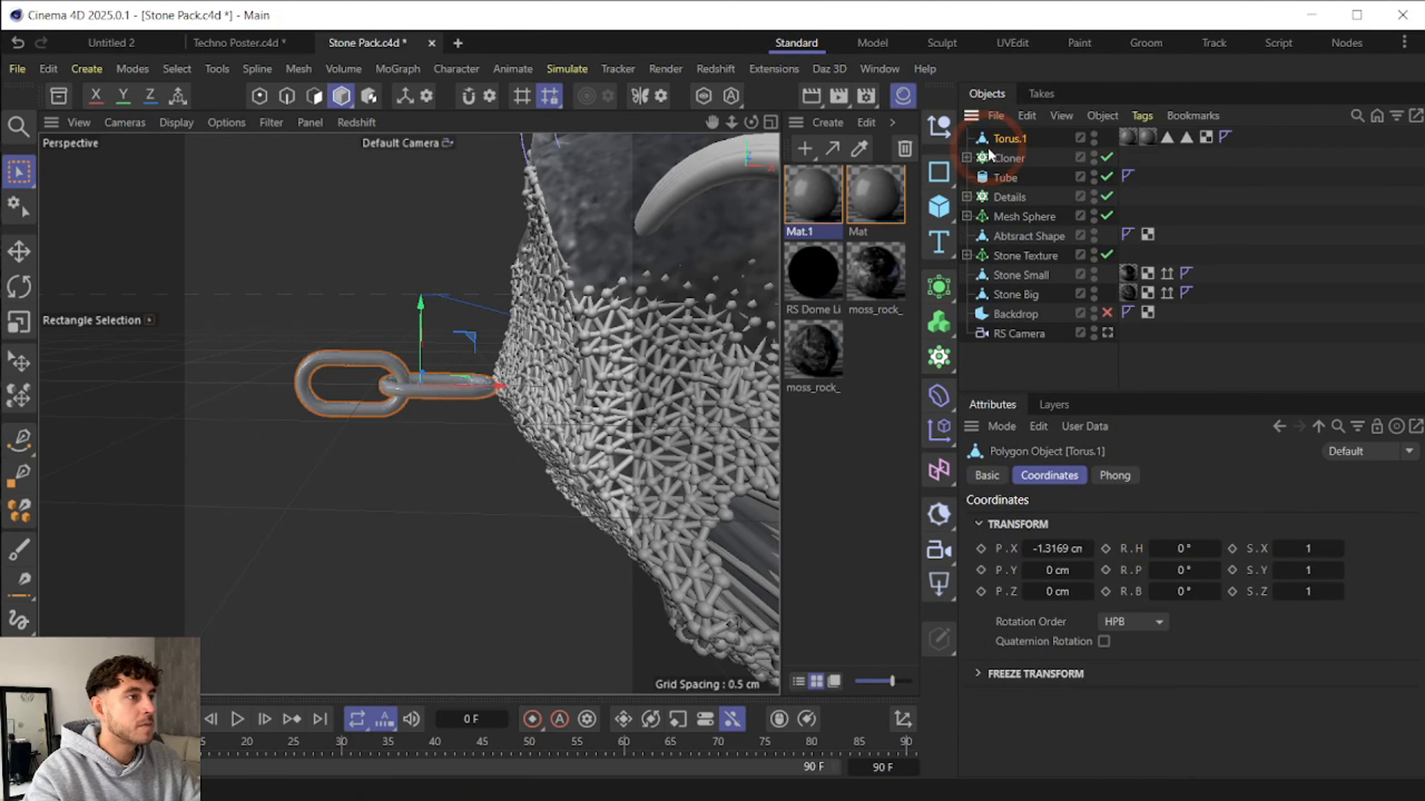
pyautogui.click(1007, 139)
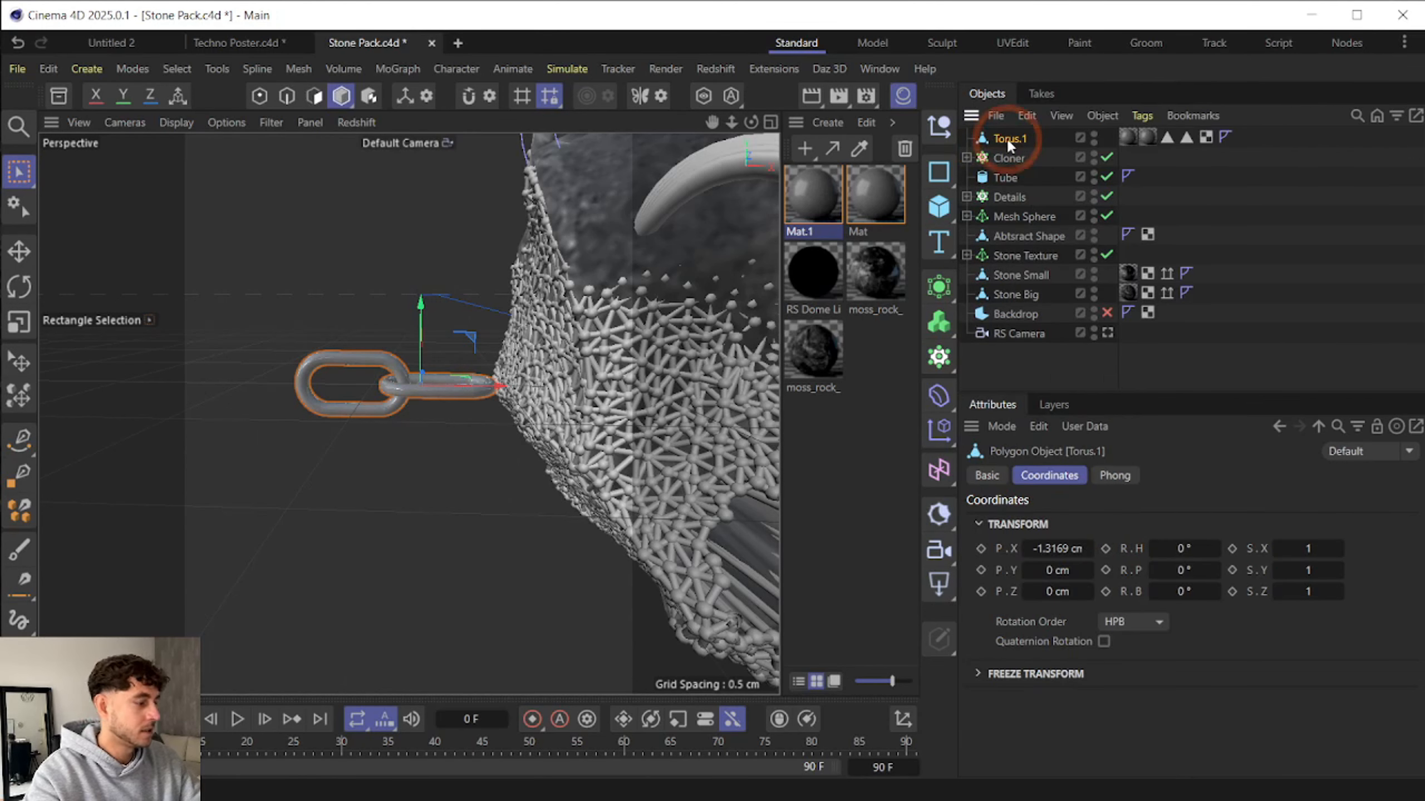
pyautogui.click(904, 97)
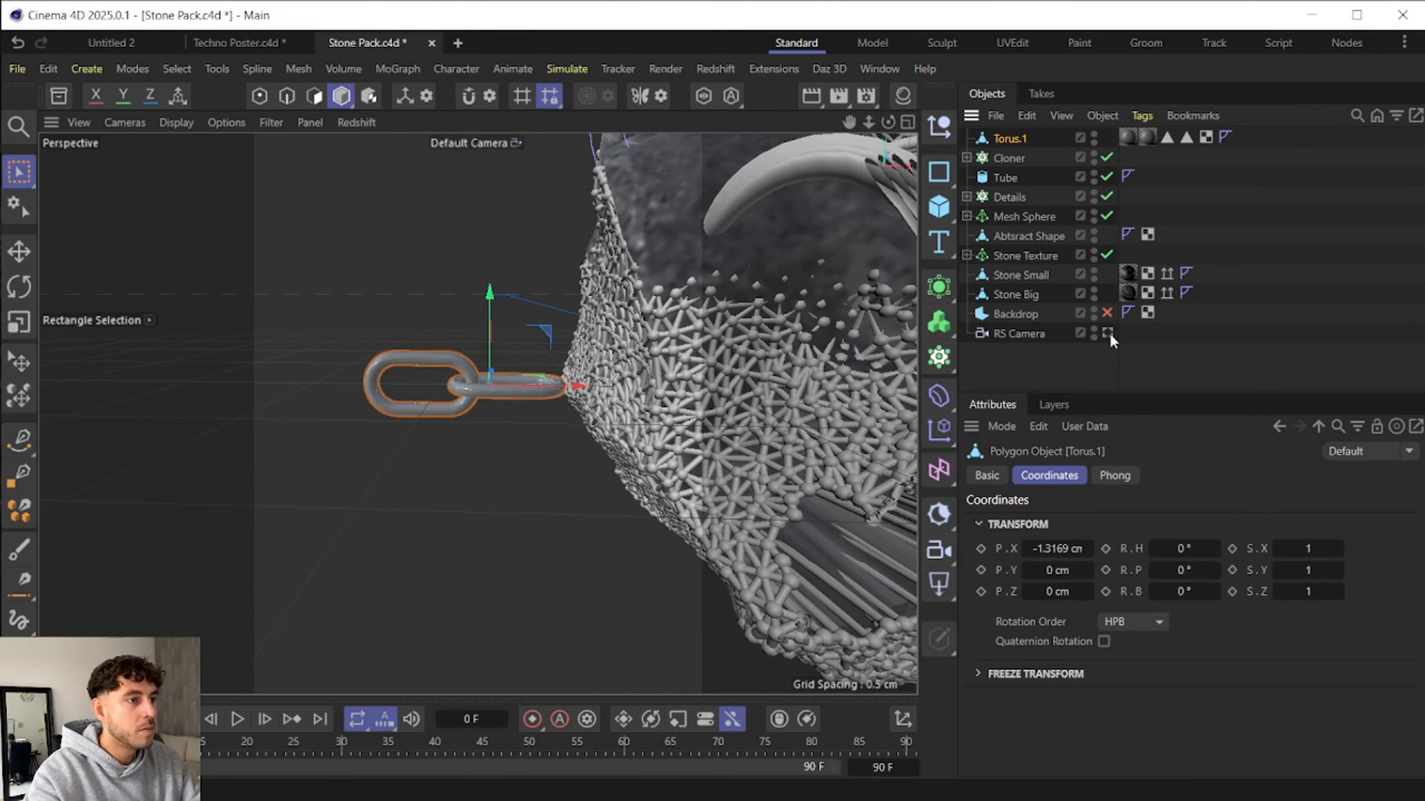
# - Add a circle spline with a radius of 1 cm as a path for the chain
pyautogui.click(1108, 332)
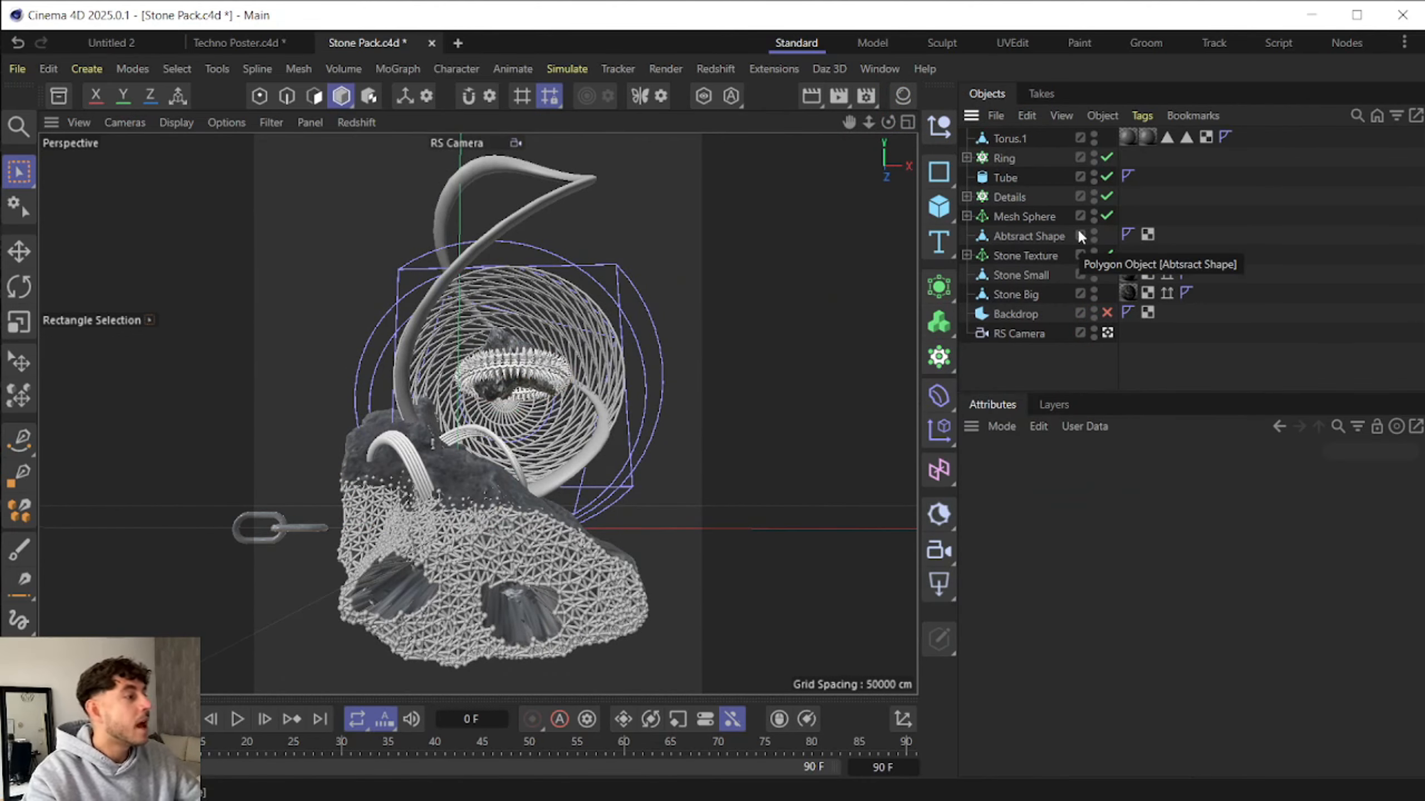
pyautogui.click(942, 179)
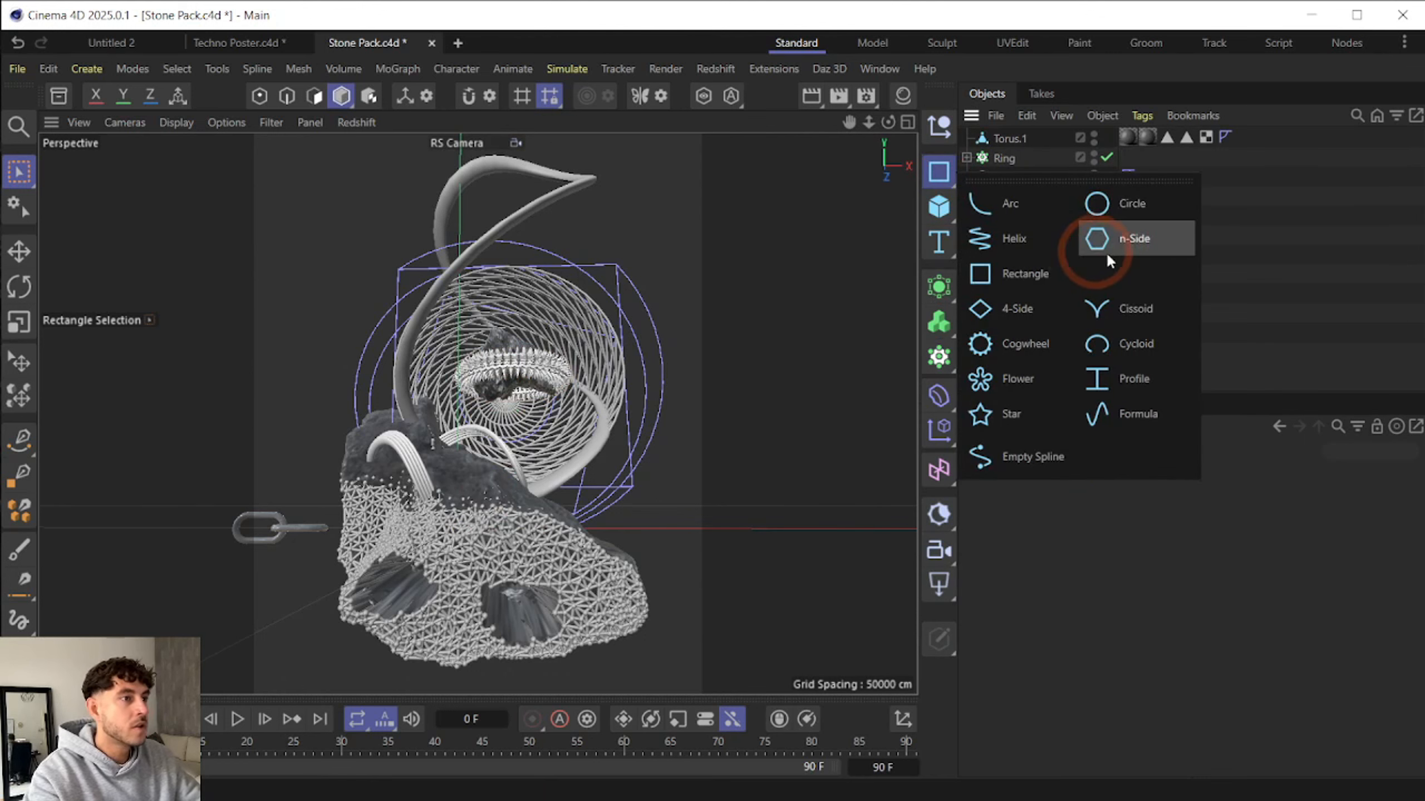
pyautogui.click(1142, 205)
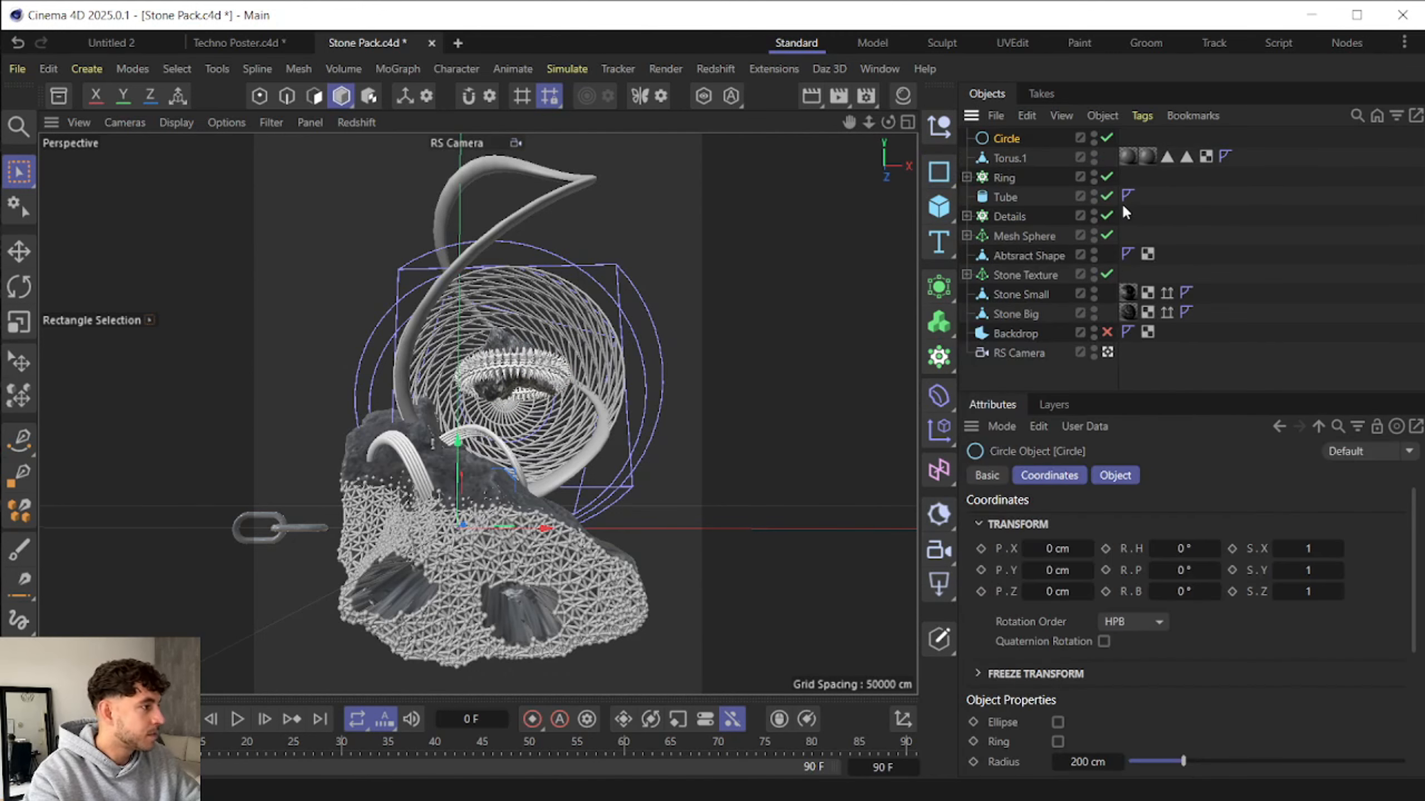
pyautogui.click(1114, 476)
pyautogui.click(1077, 560)
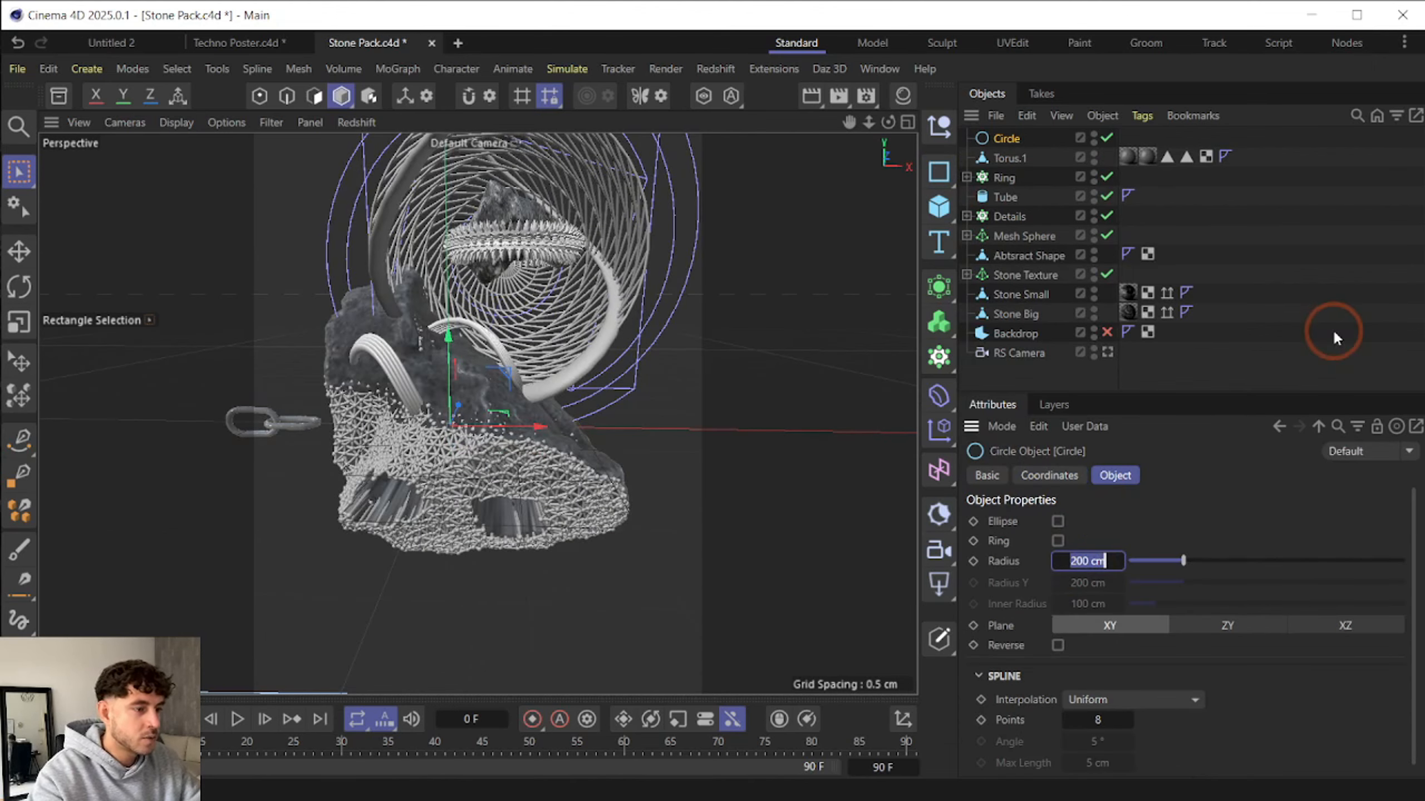
pyautogui.write('1')
pyautogui.press('Return')
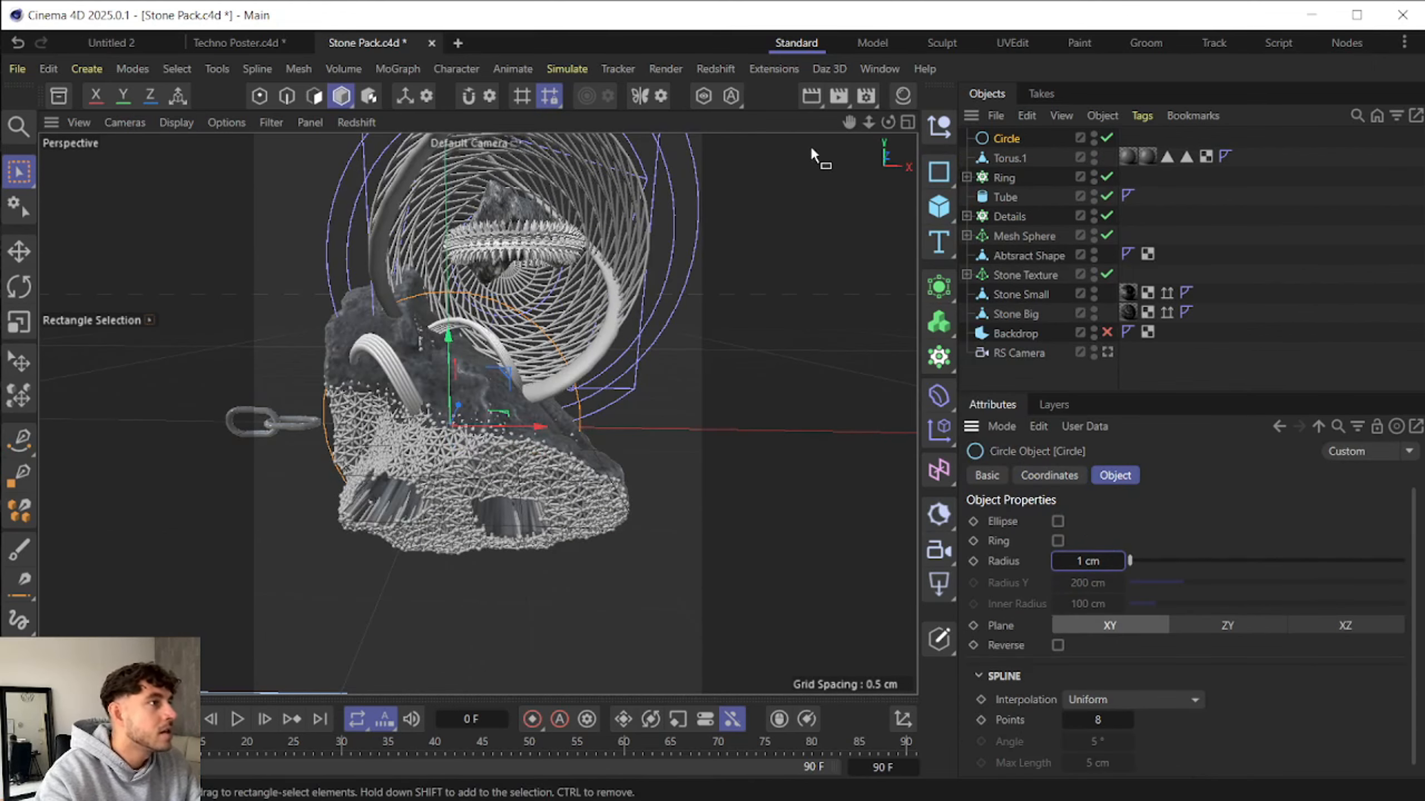
# - Rotate the circle spline to a tilted angle and move it to the stone's left side so it passes through the stone
pyautogui.keyDown('alt'); pyautogui.moveTo(810, 144); pyautogui.dragTo(737, 319); pyautogui.keyUp('alt')
pyautogui.click(18, 286)
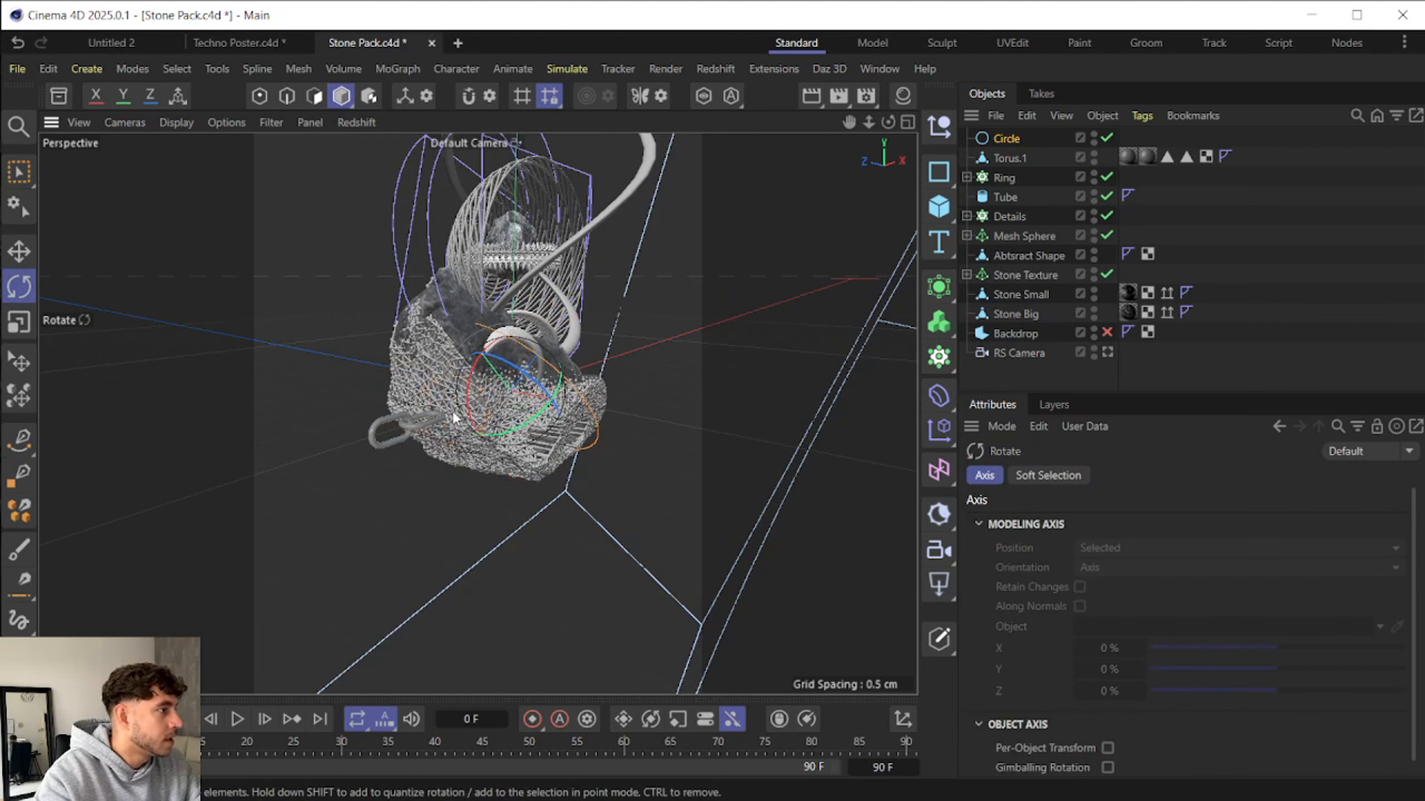
pyautogui.press('e')
pyautogui.moveTo(549, 342); pyautogui.dragTo(423, 344)
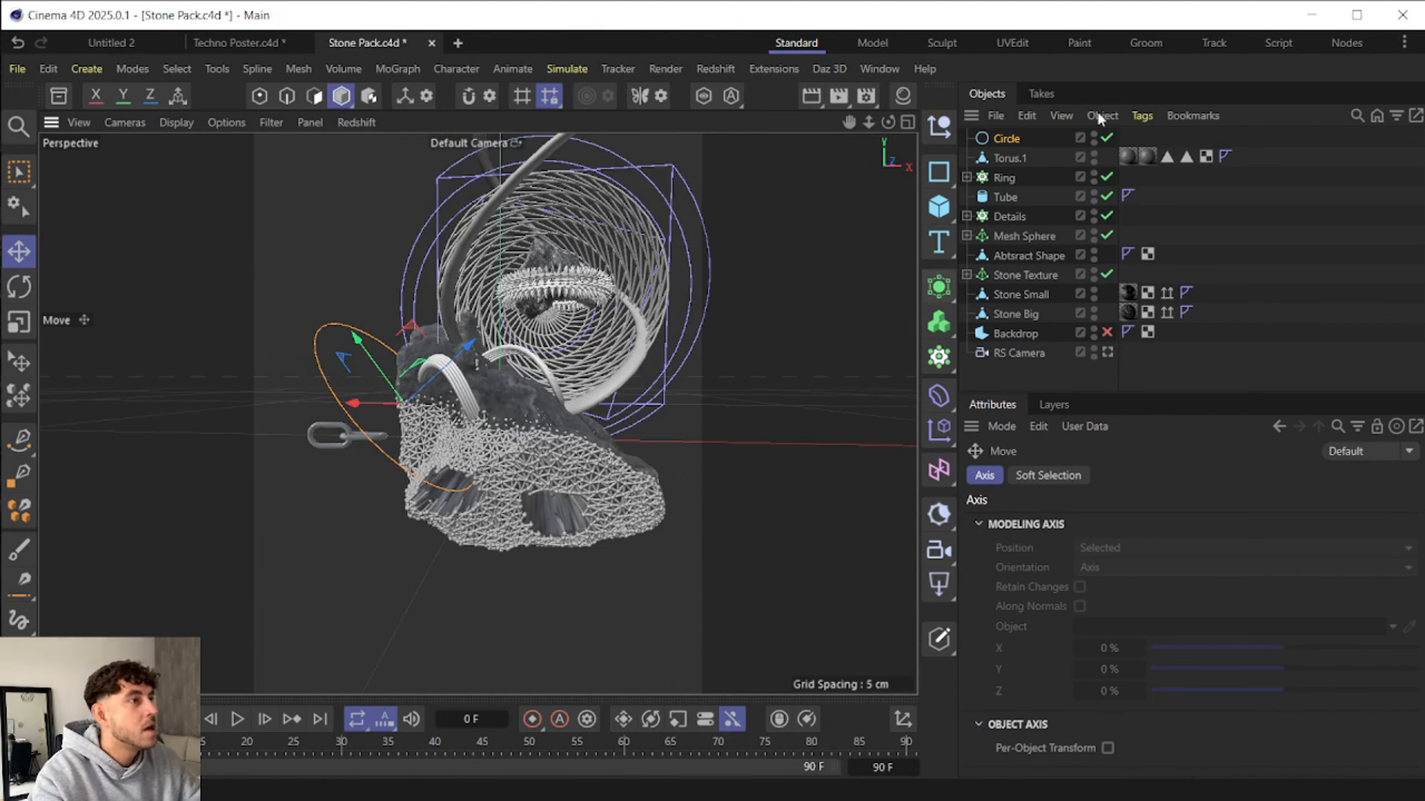
# - Duplicate the circle spline and place the copy, tilted the opposite way, on the stone's right side
pyautogui.click(1007, 139)
pyautogui.hotkey('ctrl', 'c')
pyautogui.hotkey('ctrl', 'v')
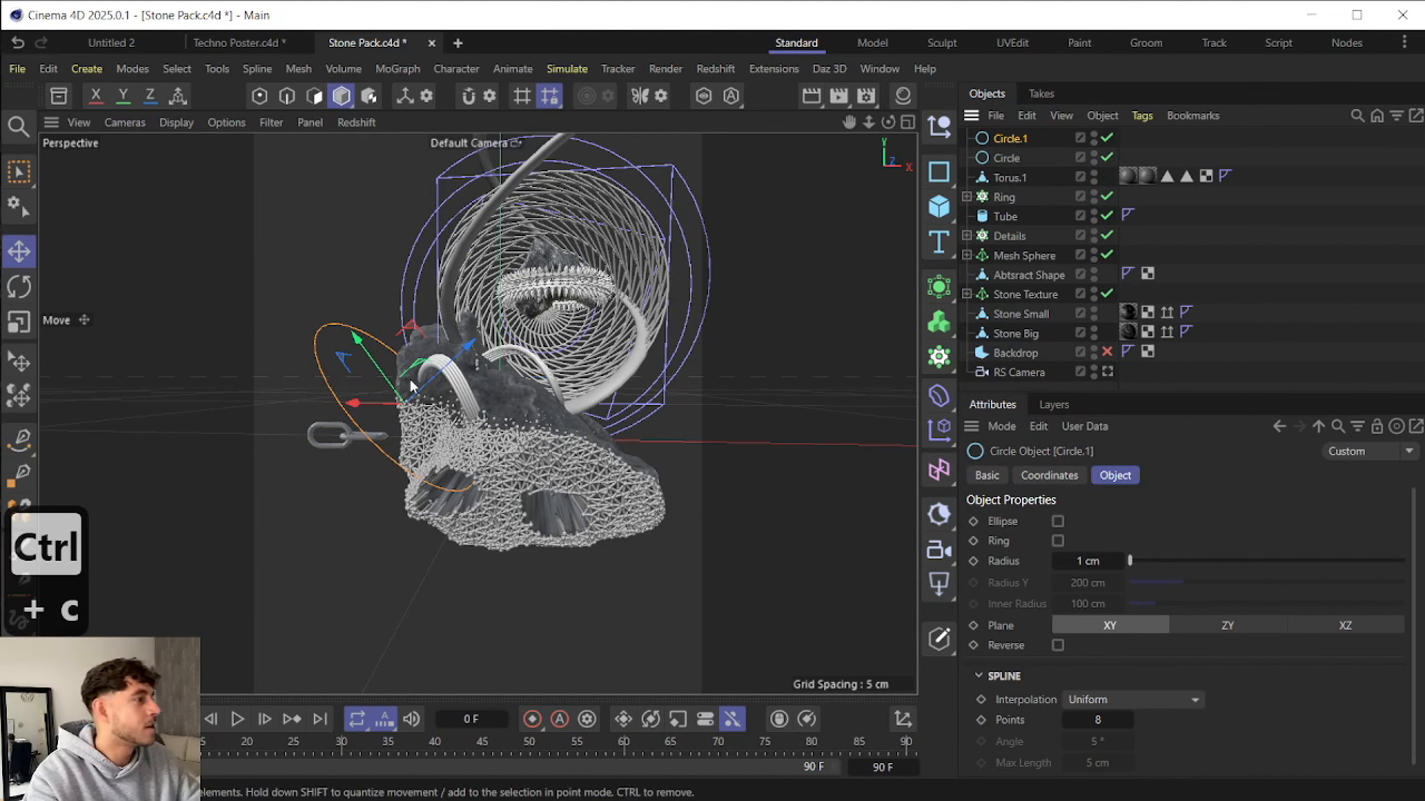
pyautogui.moveTo(434, 375); pyautogui.dragTo(668, 381)
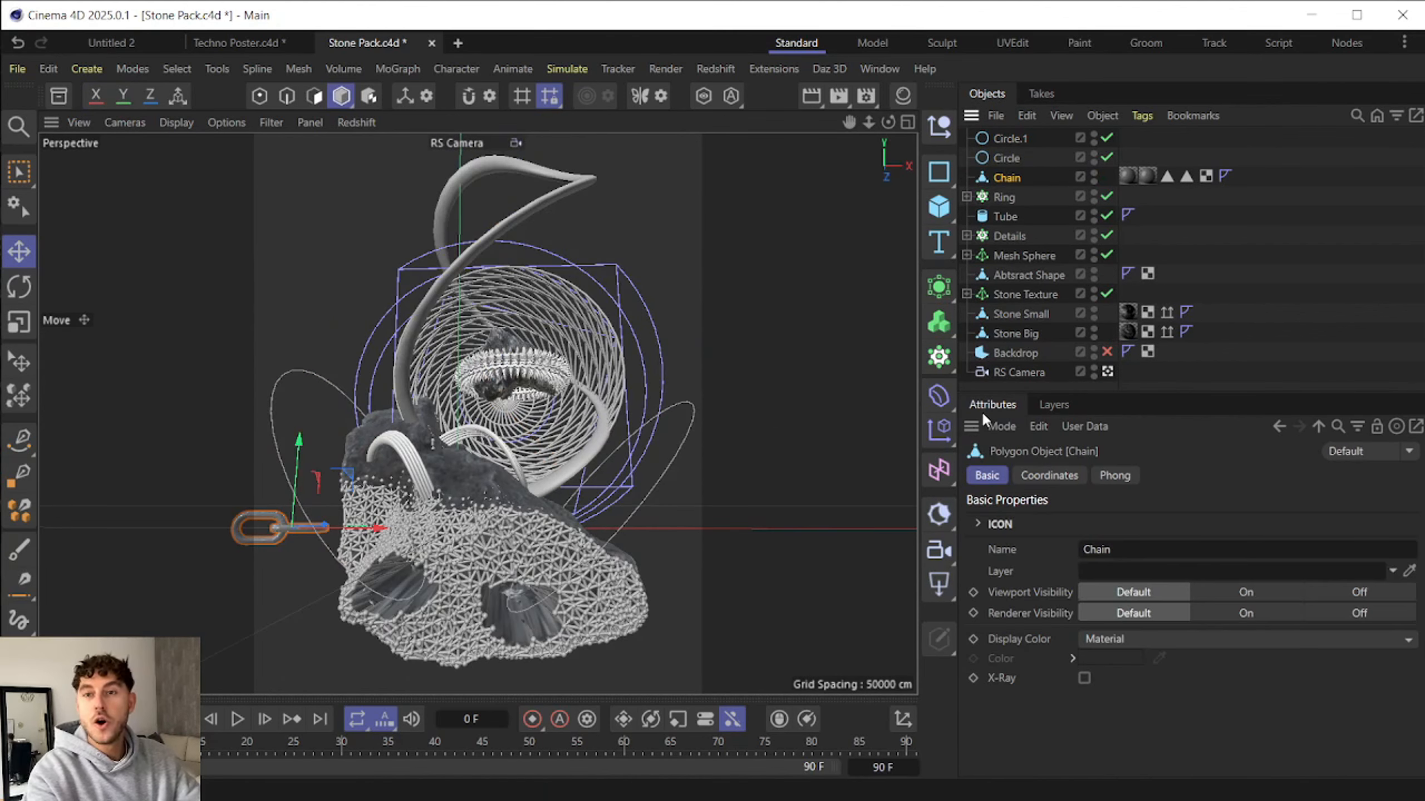
# - Clone the Chain object along the first Circle spline using a new Cloner in Object mode
pyautogui.click(938, 356)
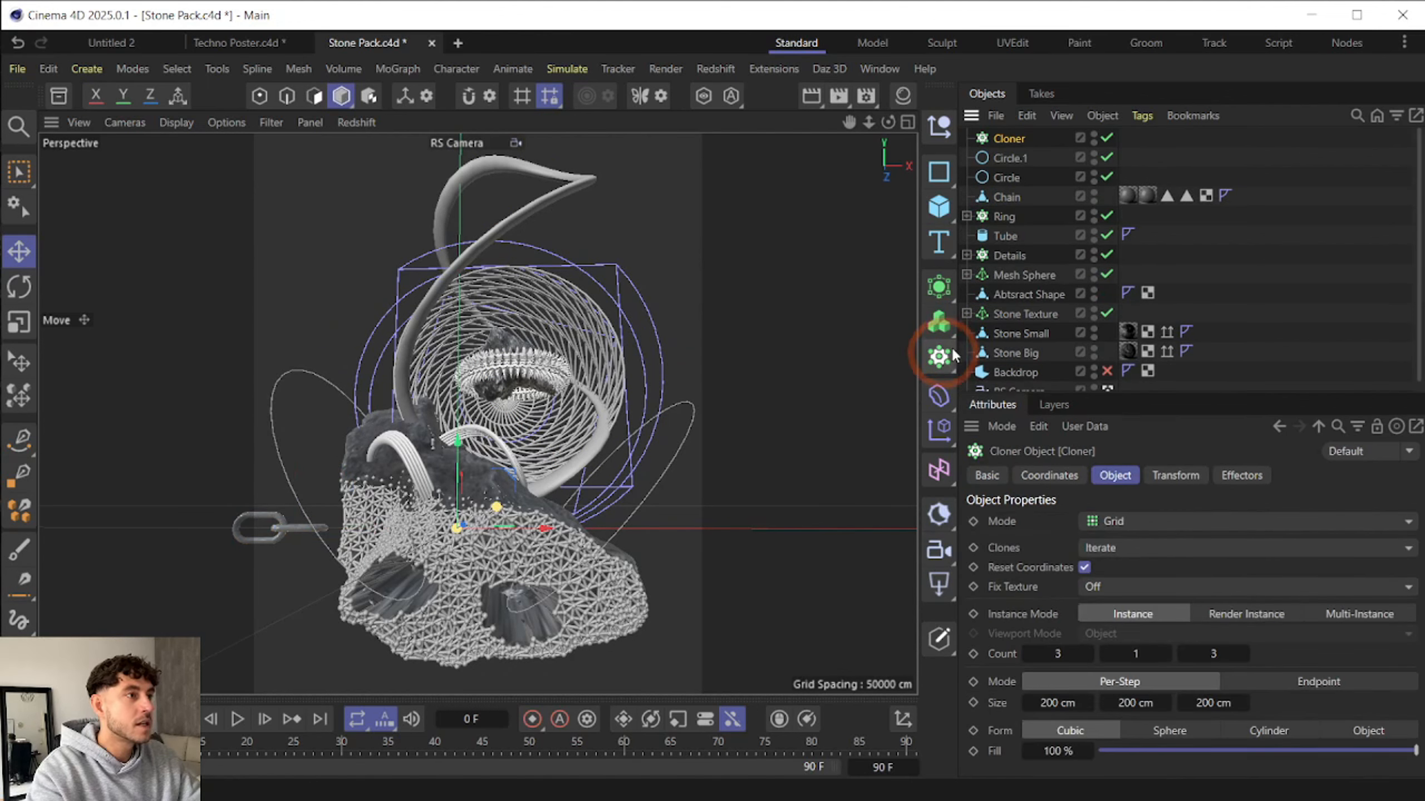
pyautogui.click(1102, 521)
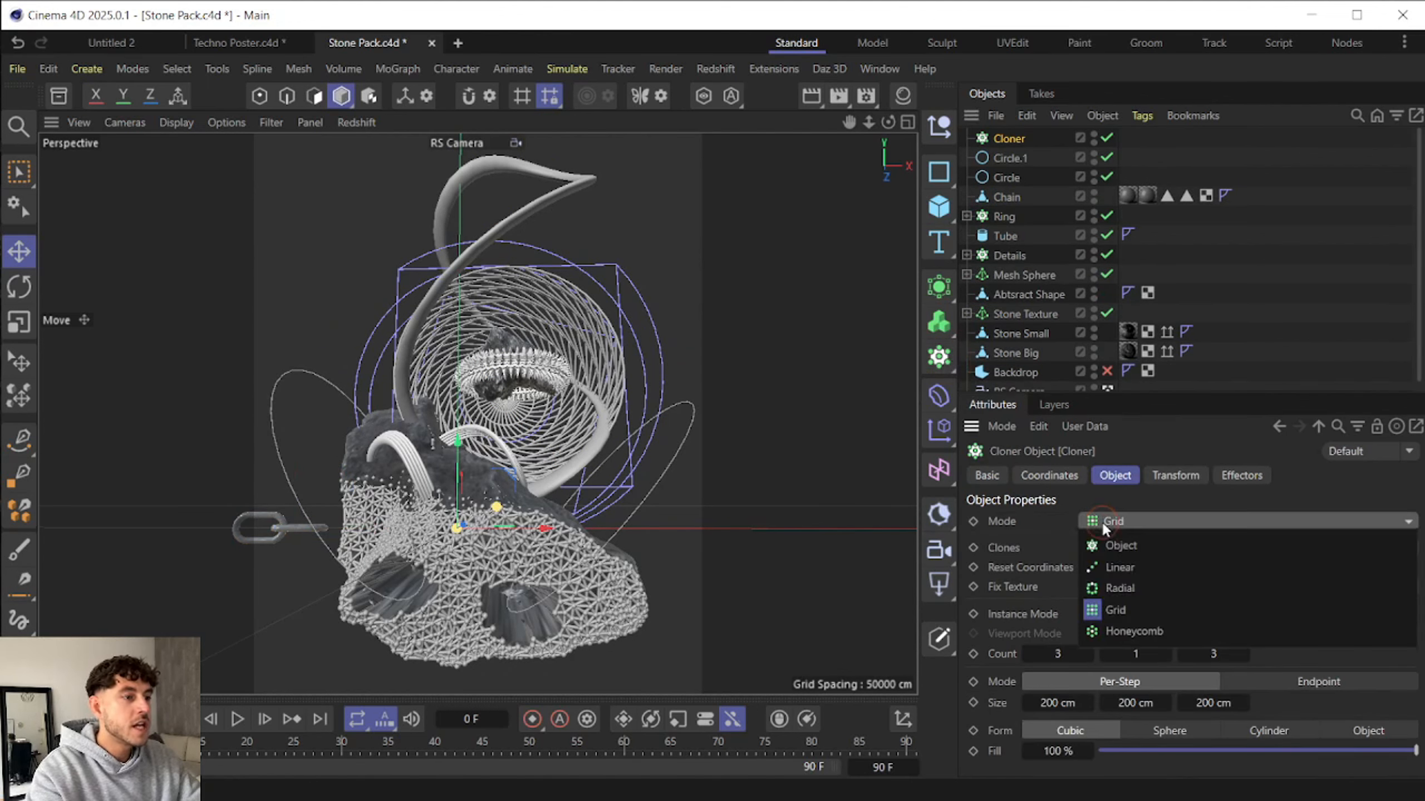
pyautogui.click(1133, 552)
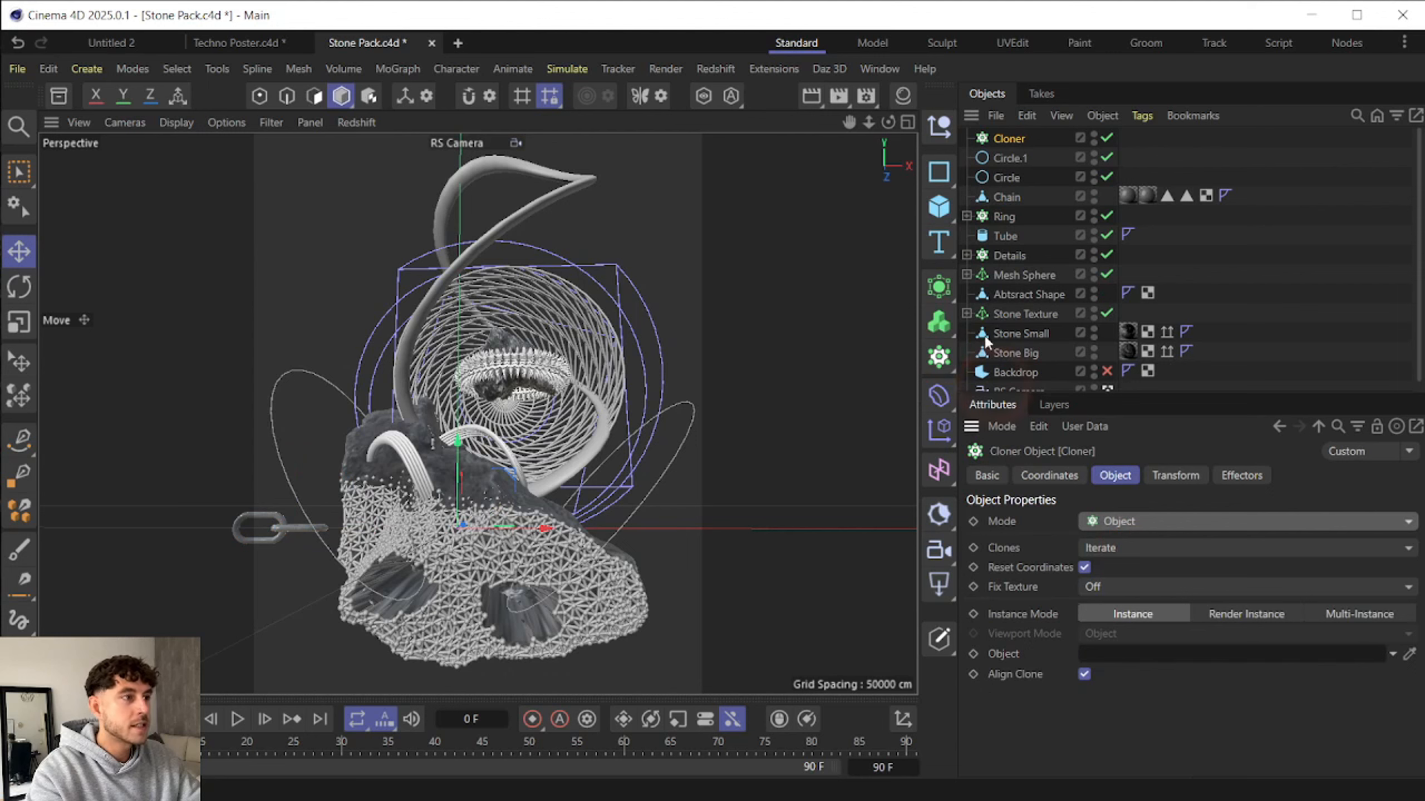
pyautogui.moveTo(1008, 178); pyautogui.dragTo(1147, 668)
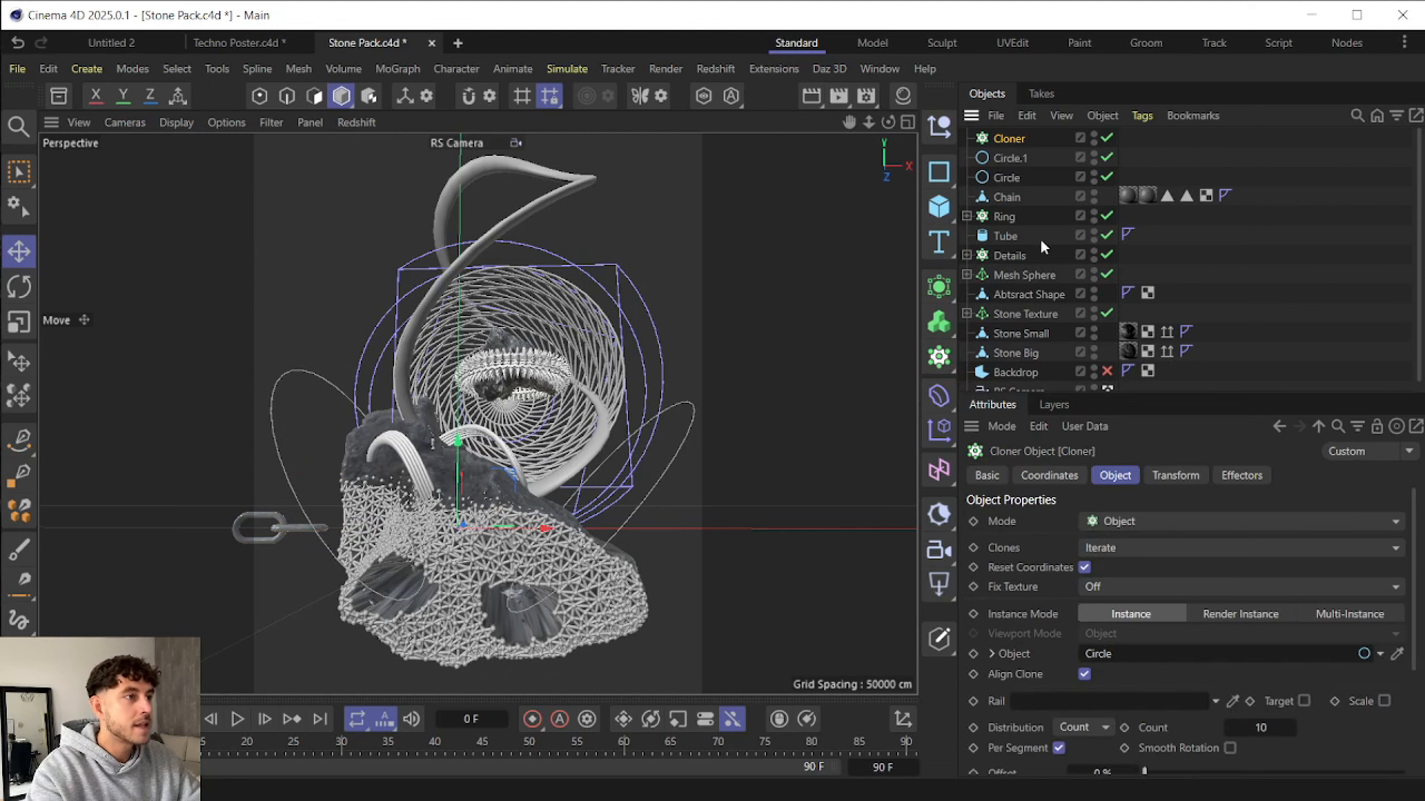
pyautogui.moveTo(1007, 197); pyautogui.dragTo(1016, 143)
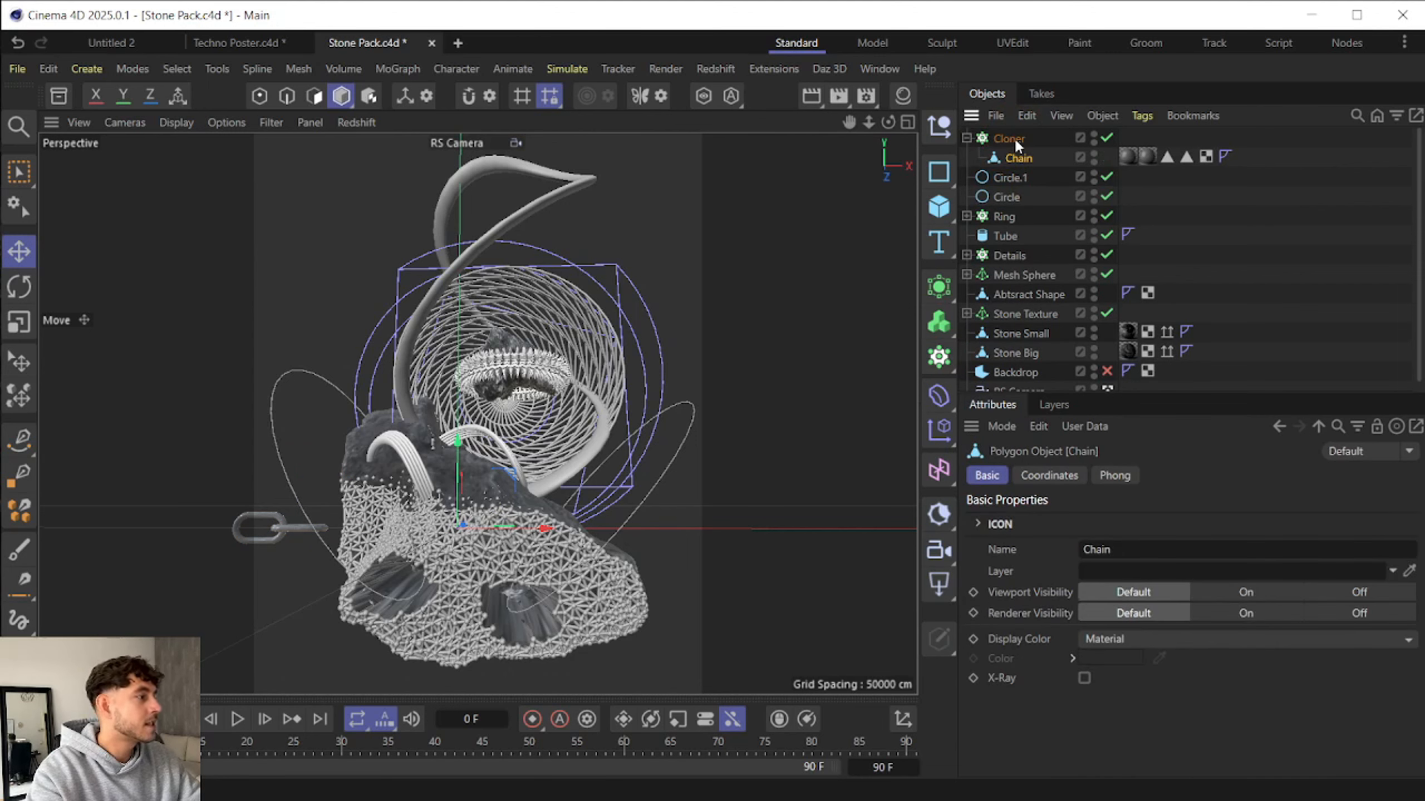
# - Set the chain cloner's transform heading rotation (R.H) to 90° so the links follow the circle
pyautogui.click(1015, 141)
pyautogui.click(1189, 478)
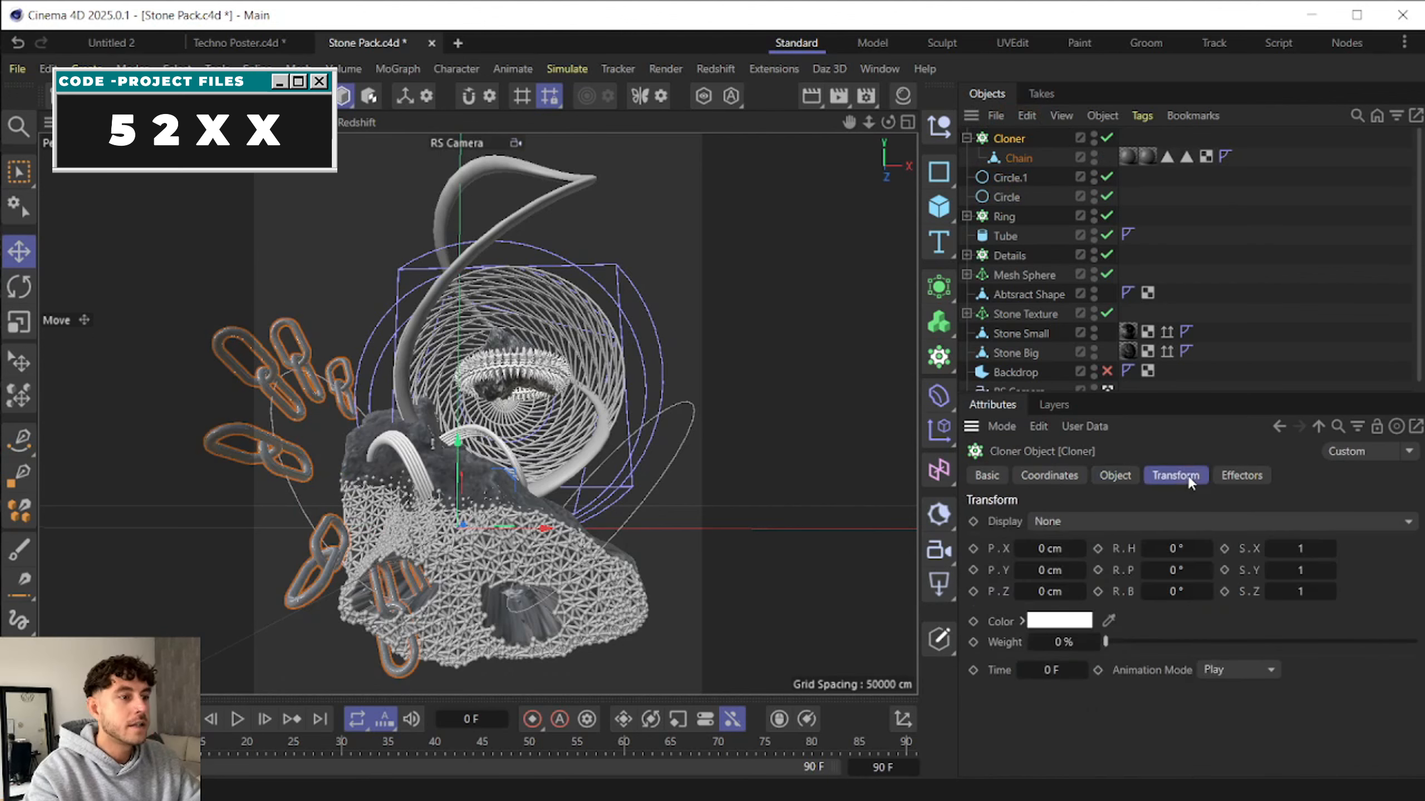
pyautogui.click(1178, 549)
pyautogui.write('90')
pyautogui.press('Return')
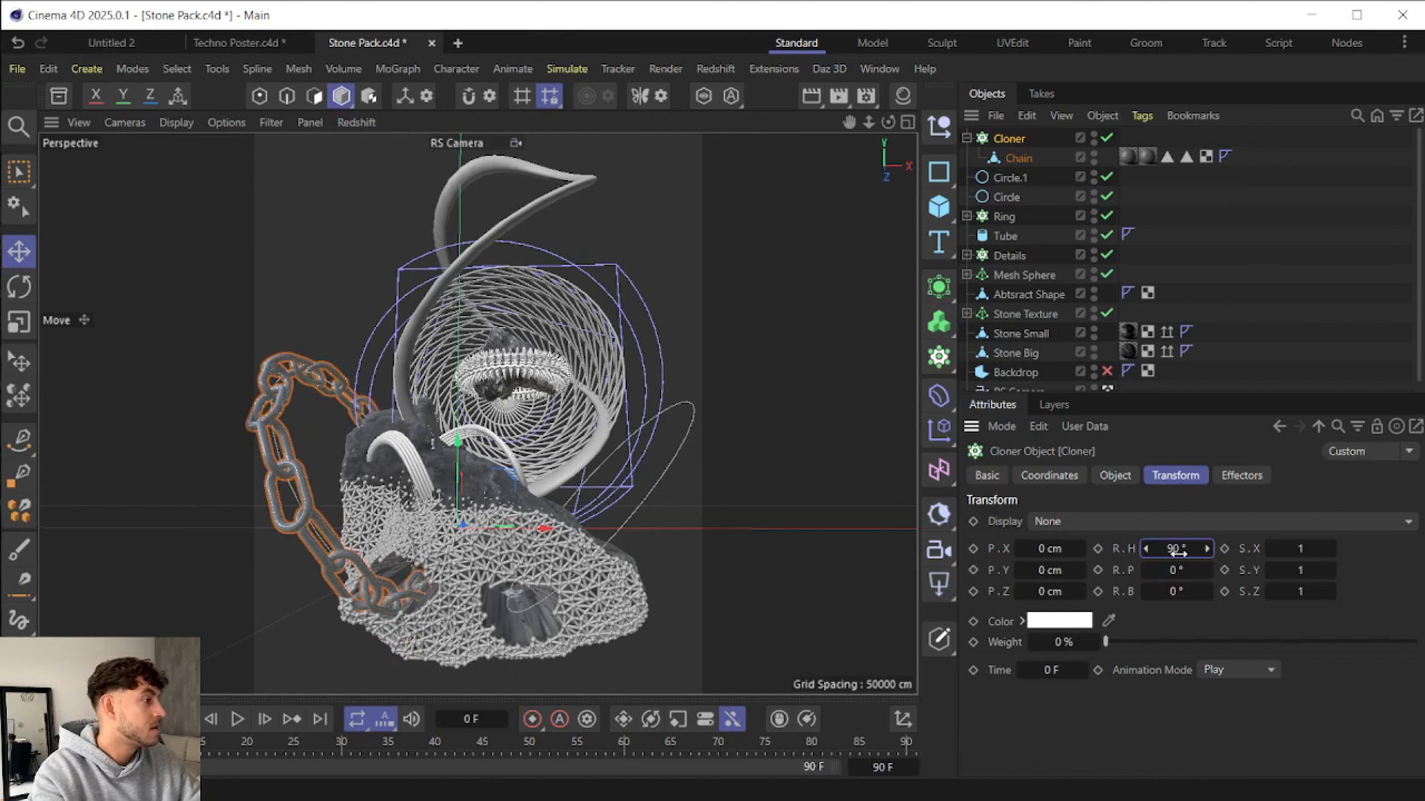
# - Scale the chain clones to 0.6 on X, Y and Z in the cloner's transform
pyautogui.click(1307, 552)
pyautogui.press('Return')
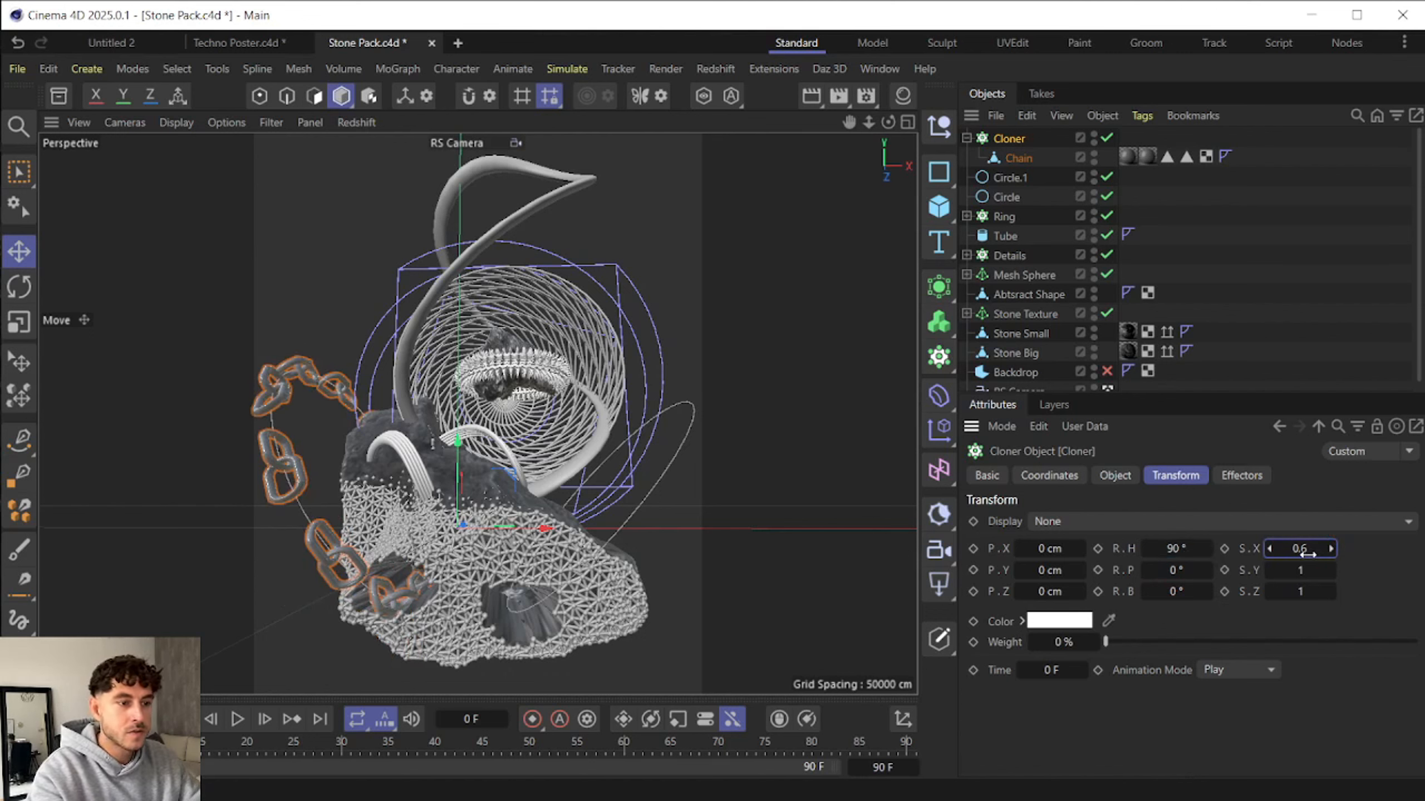
pyautogui.click(1300, 571)
pyautogui.write('0.6')
pyautogui.click(1299, 588)
pyautogui.write('0.6')
pyautogui.press('Return')
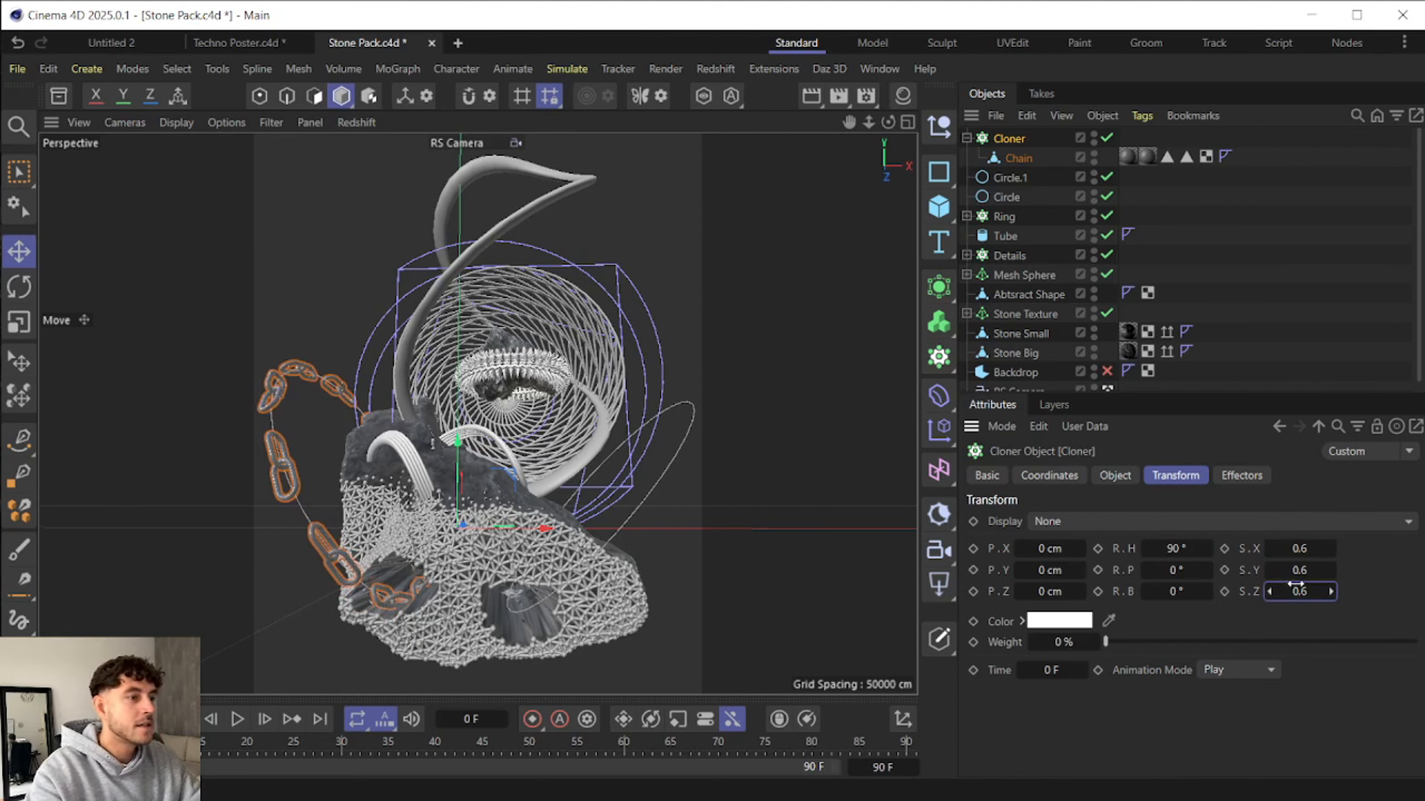
# - Set the chain cloner's count to 17 so the links join into a continuous chain
pyautogui.click(1114, 475)
pyautogui.click(1326, 597)
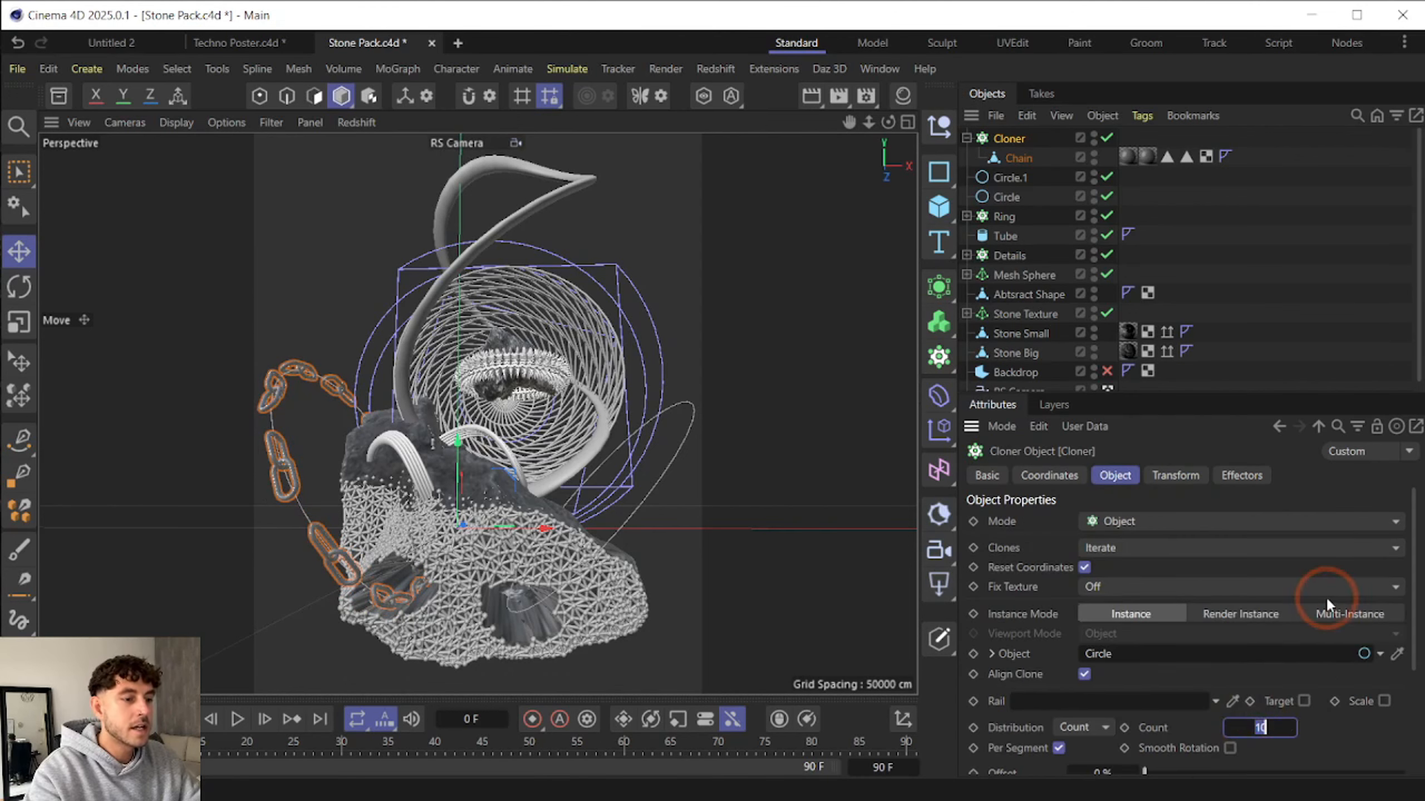
pyautogui.click(1261, 610)
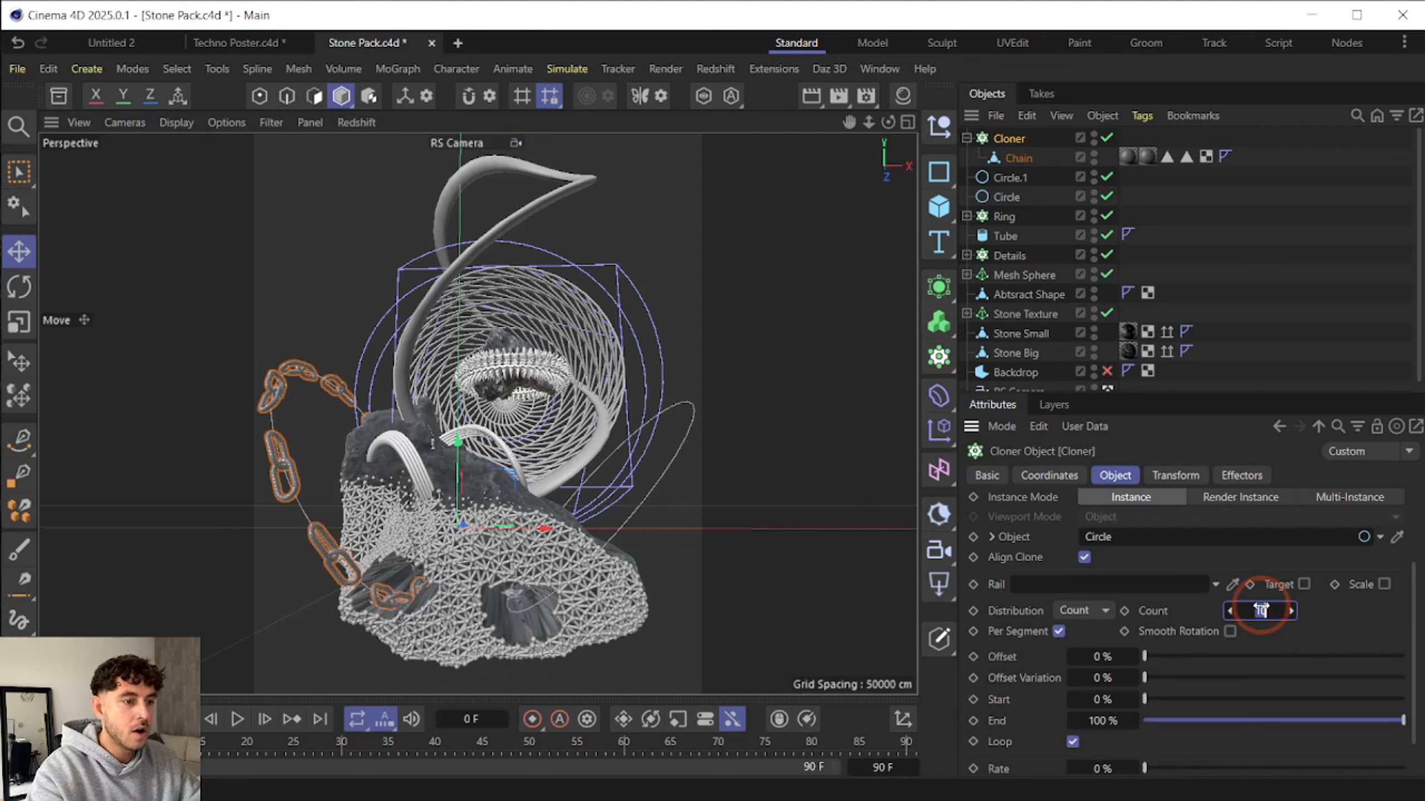
pyautogui.write('20')
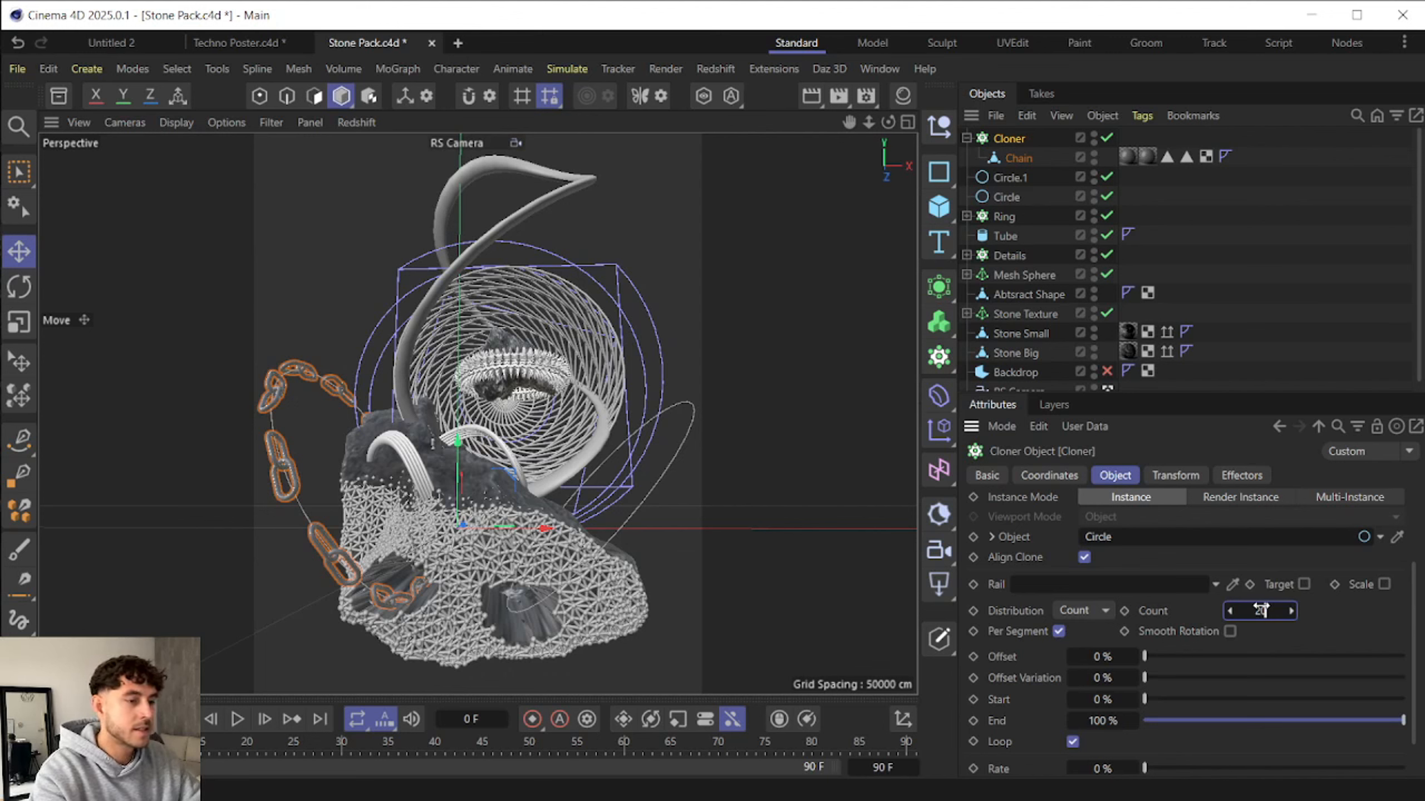
pyautogui.press('Return')
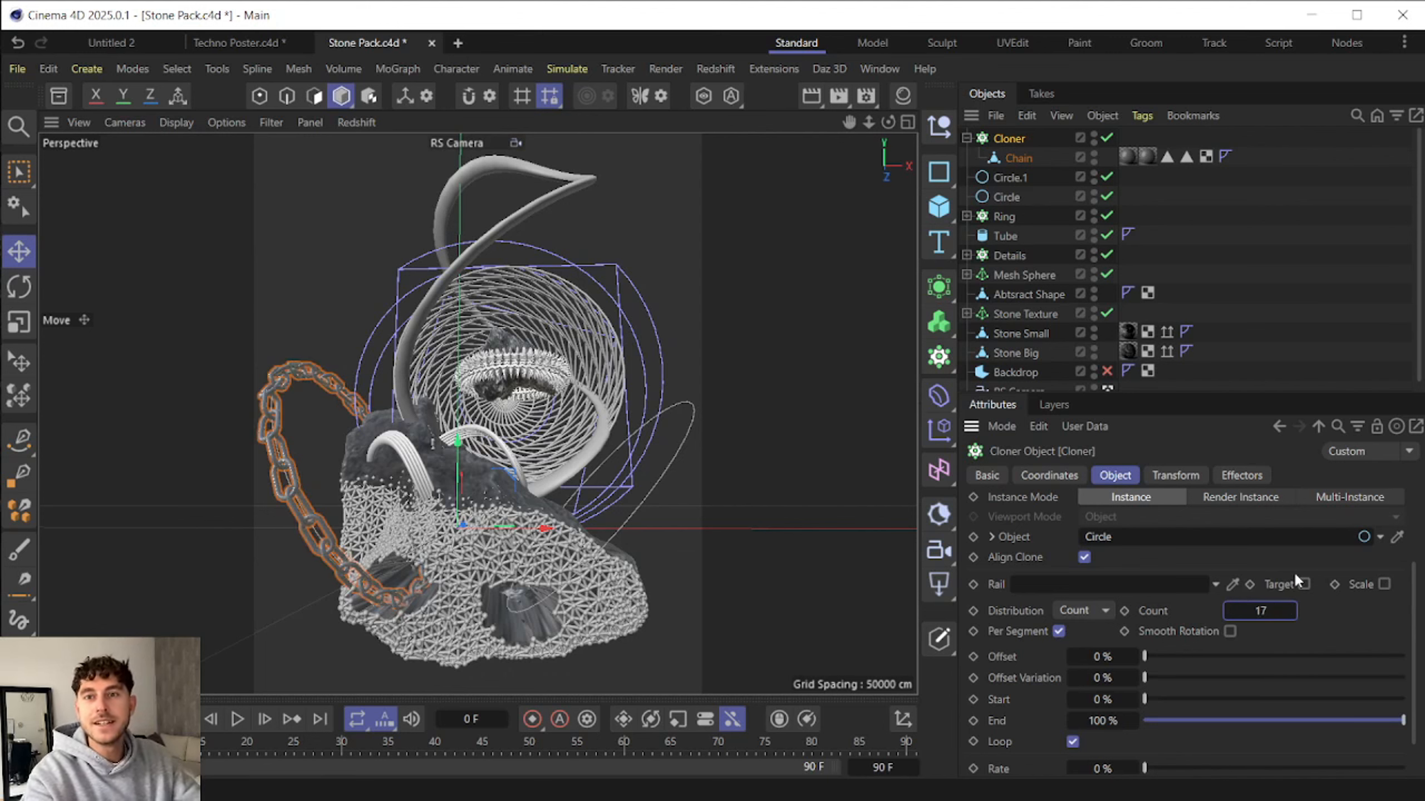
# - Duplicate the chain cloner and assign Circle.1 as the copy's target object to form the second chain
pyautogui.click(1007, 137)
pyautogui.hotkey('ctrl', 'c')
pyautogui.hotkey('ctrl', 'v')
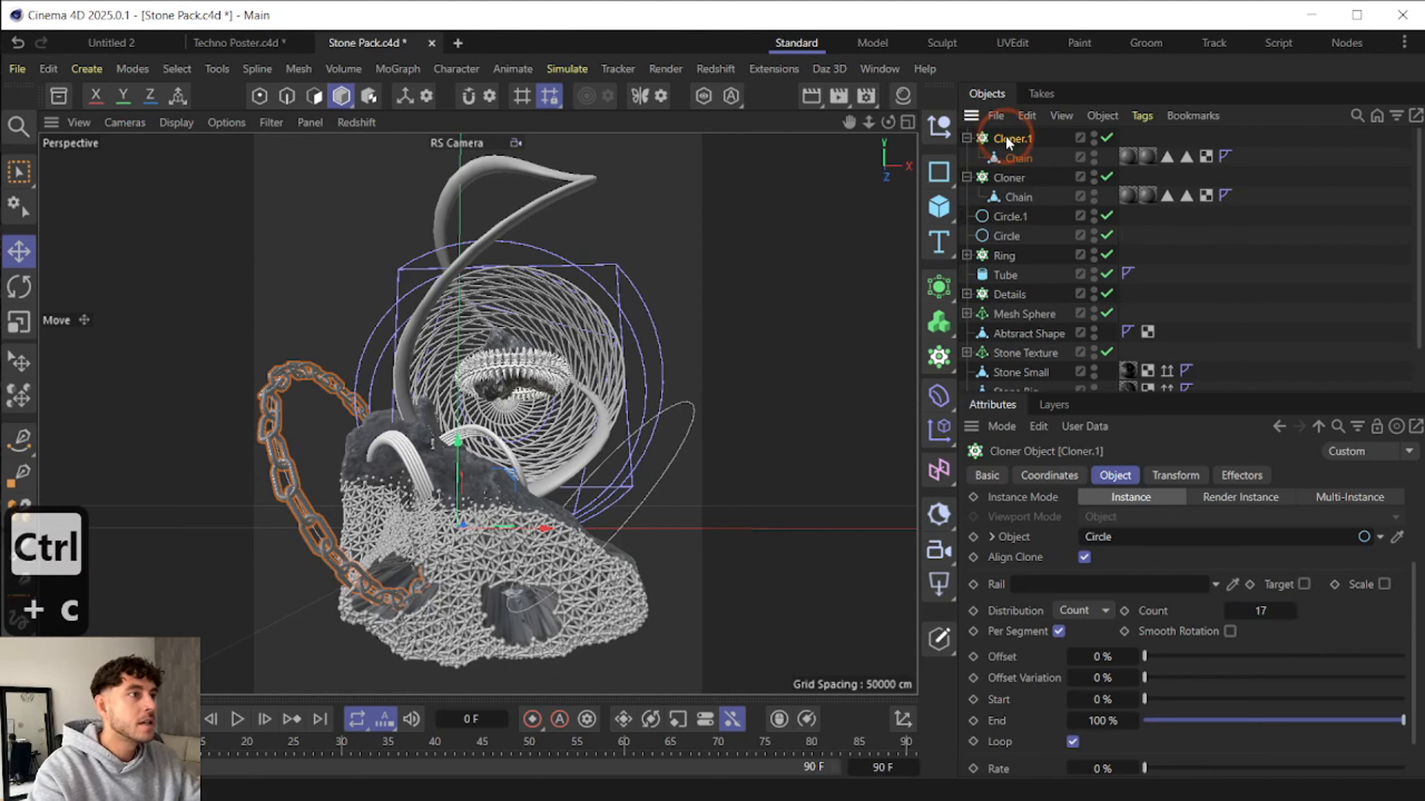
pyautogui.scroll(-2, 1132, 654)
pyautogui.moveTo(1010, 217); pyautogui.dragTo(1154, 662)
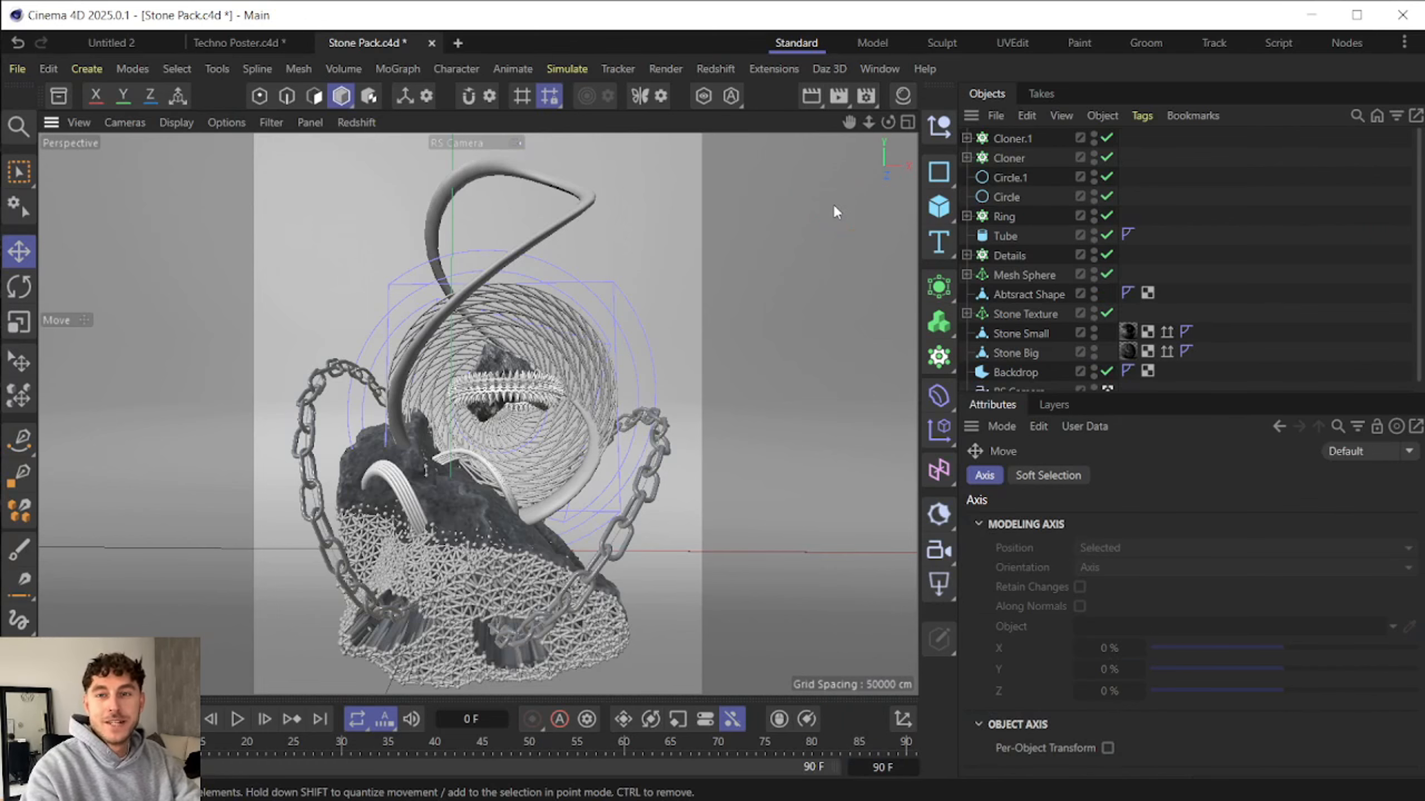
# - Open the Redshift RenderView, dock it beside the viewport, and start the live render
pyautogui.click(715, 68)
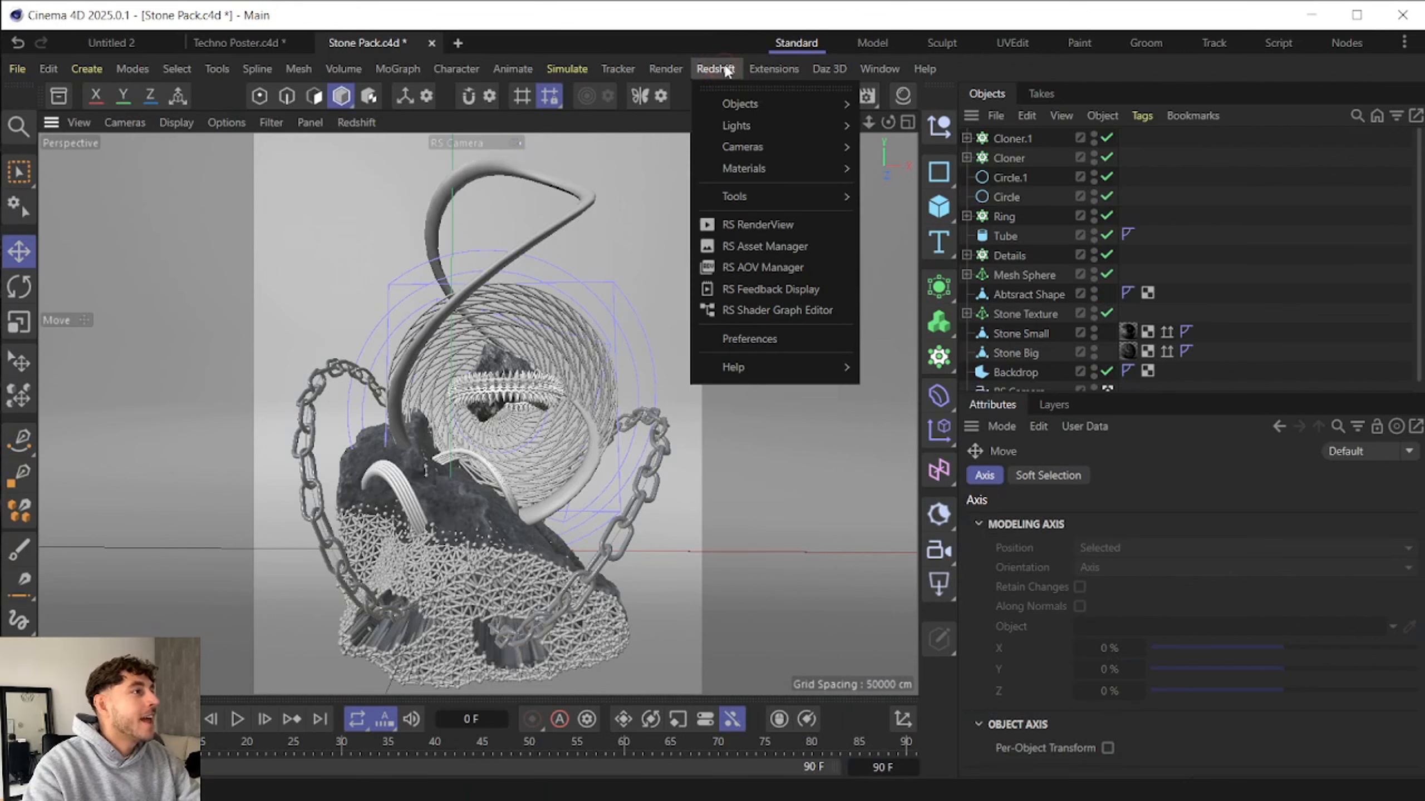
pyautogui.click(757, 232)
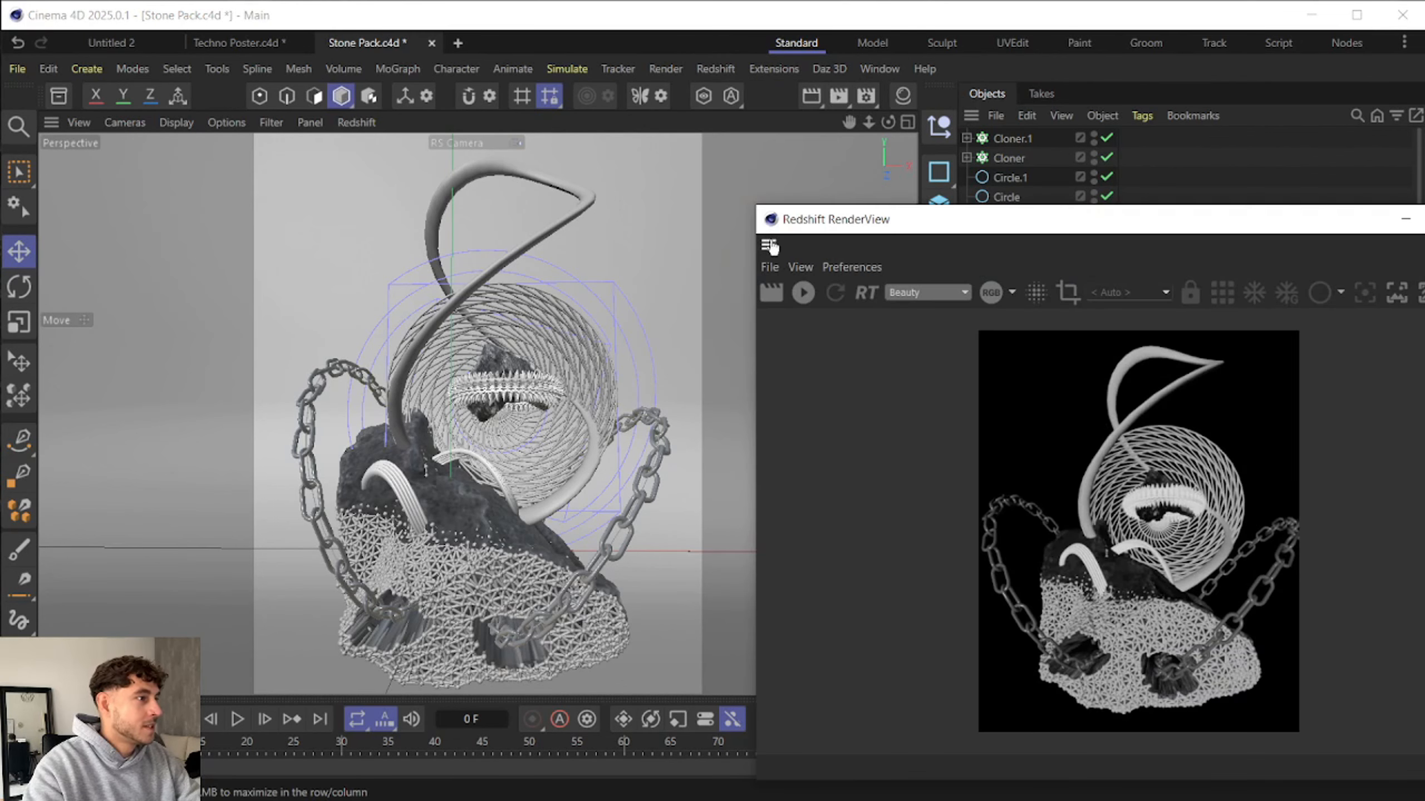
pyautogui.click(210, 300)
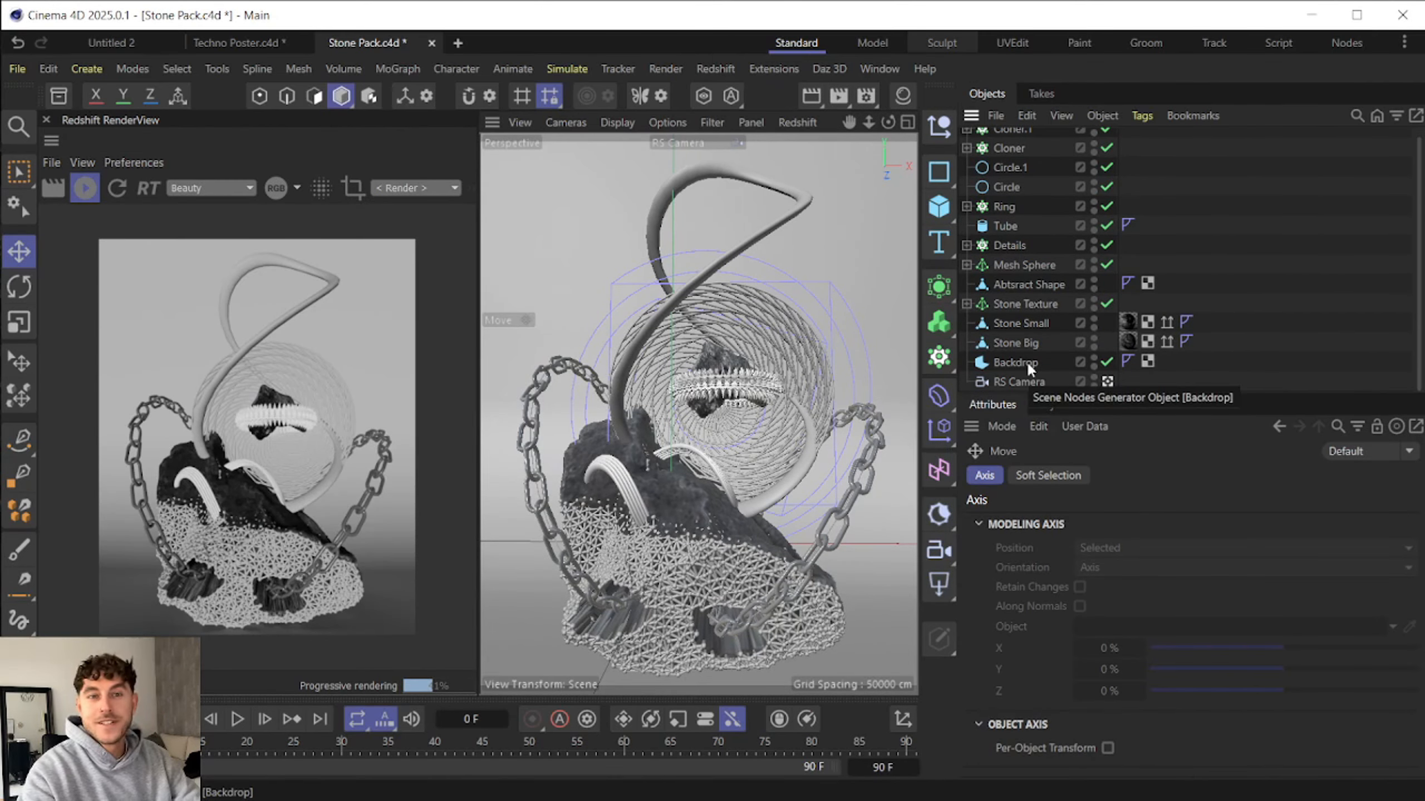
# - Set the RS Camera's focal length to 60 mm
pyautogui.click(997, 388)
pyautogui.doubleClick(1116, 582)
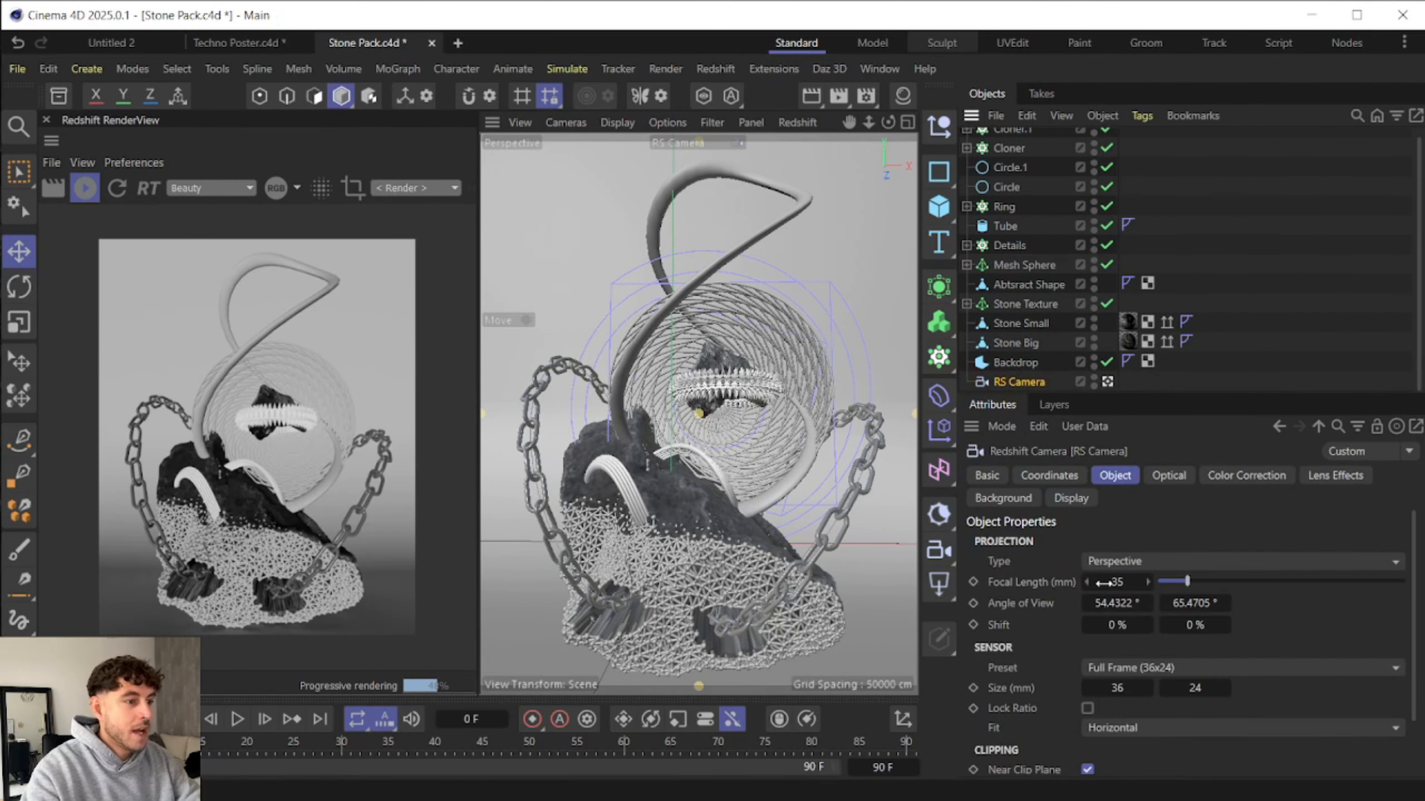
pyautogui.write('60')
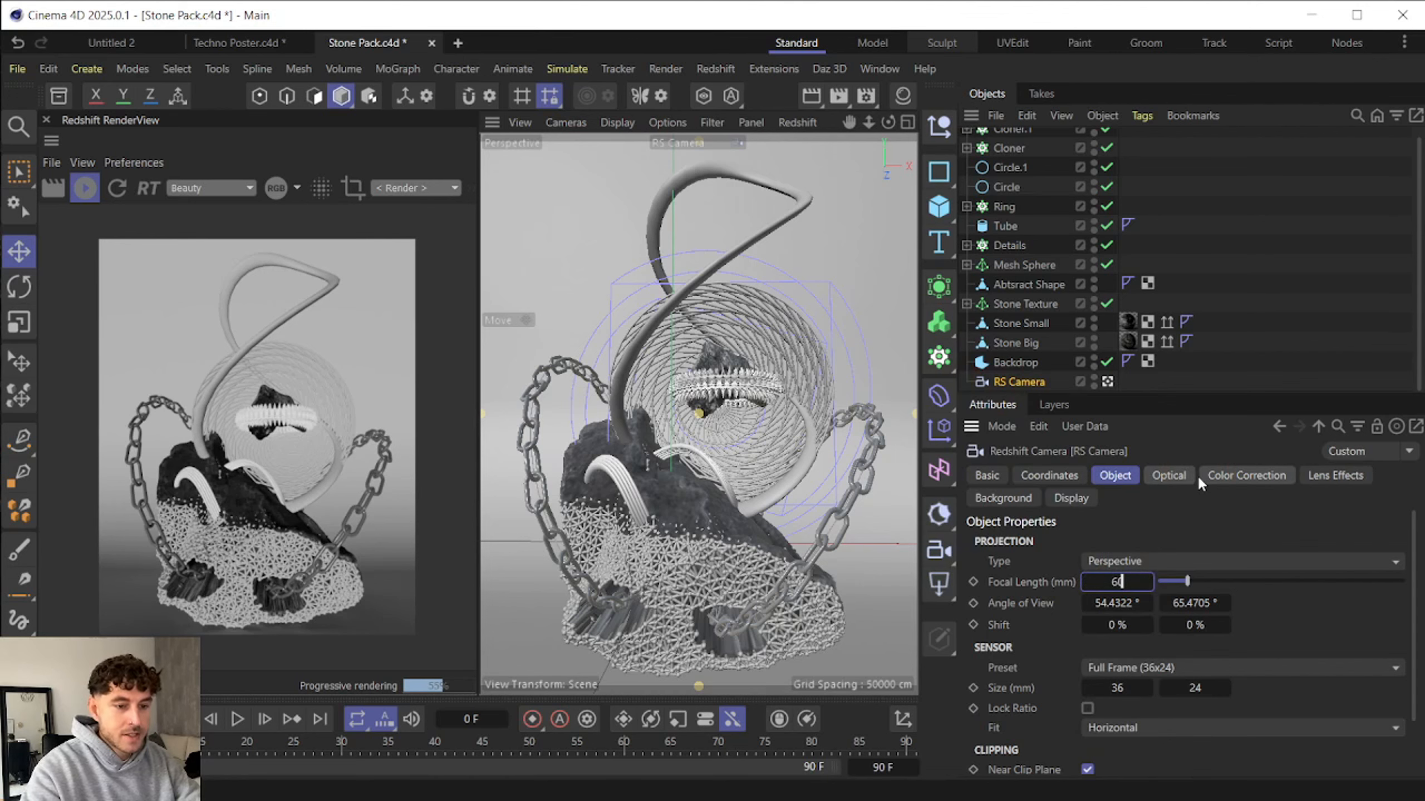
pyautogui.press('Return')
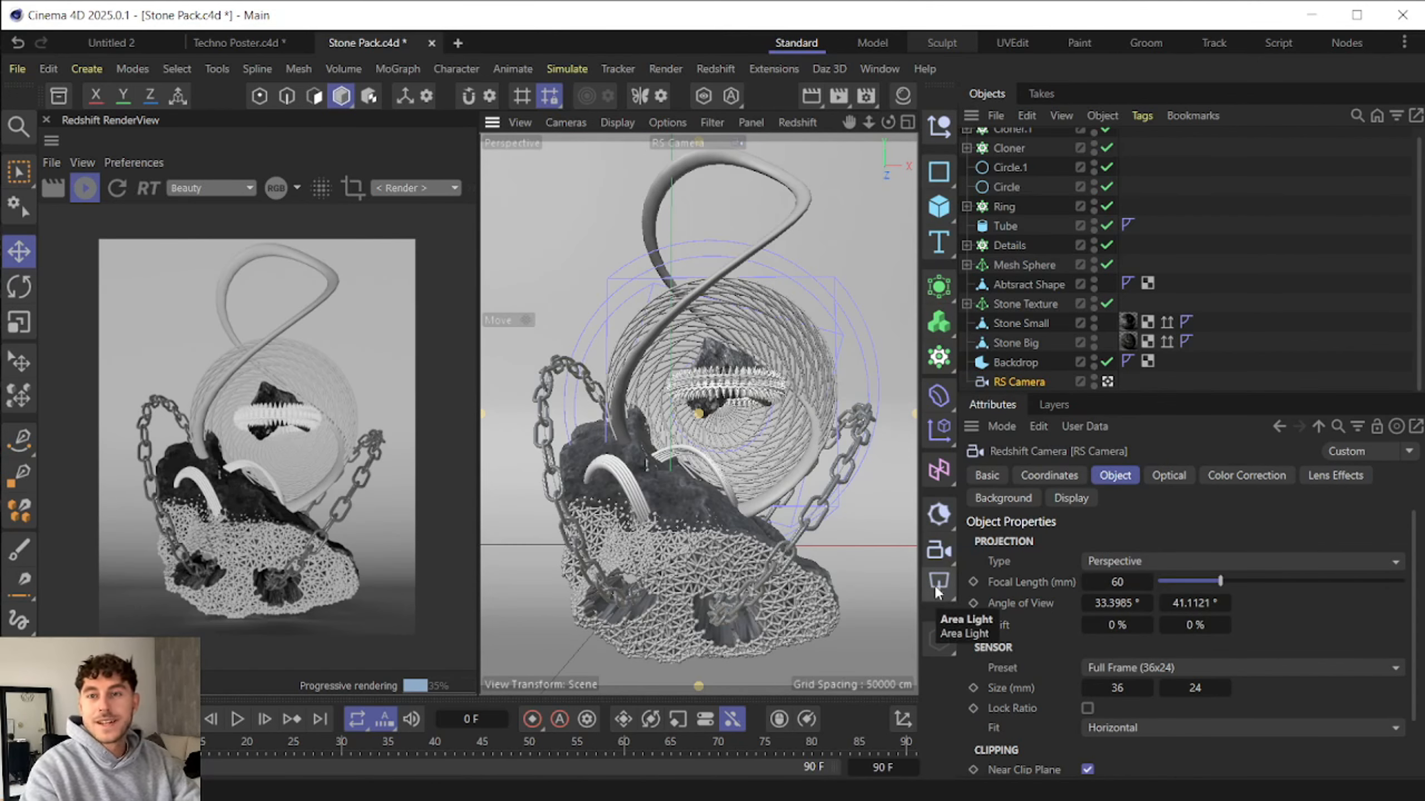
# - Add a Redshift dome light textured with Studio 2.jpg and set its intensity multiplier to 1.5
pyautogui.moveTo(936, 587); pyautogui.dragTo(1033, 664)
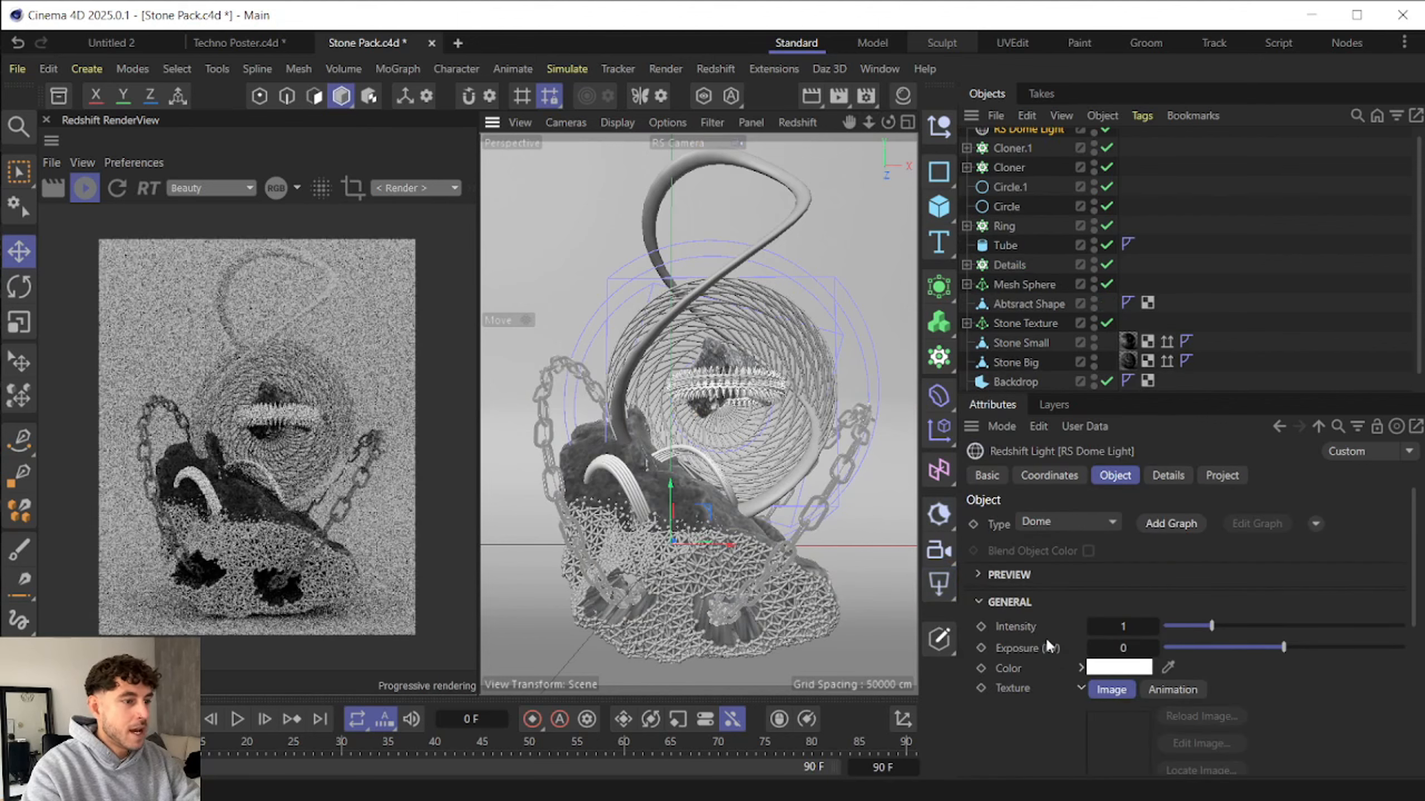
pyautogui.click(1165, 524)
pyautogui.scroll(-2, 1265, 597)
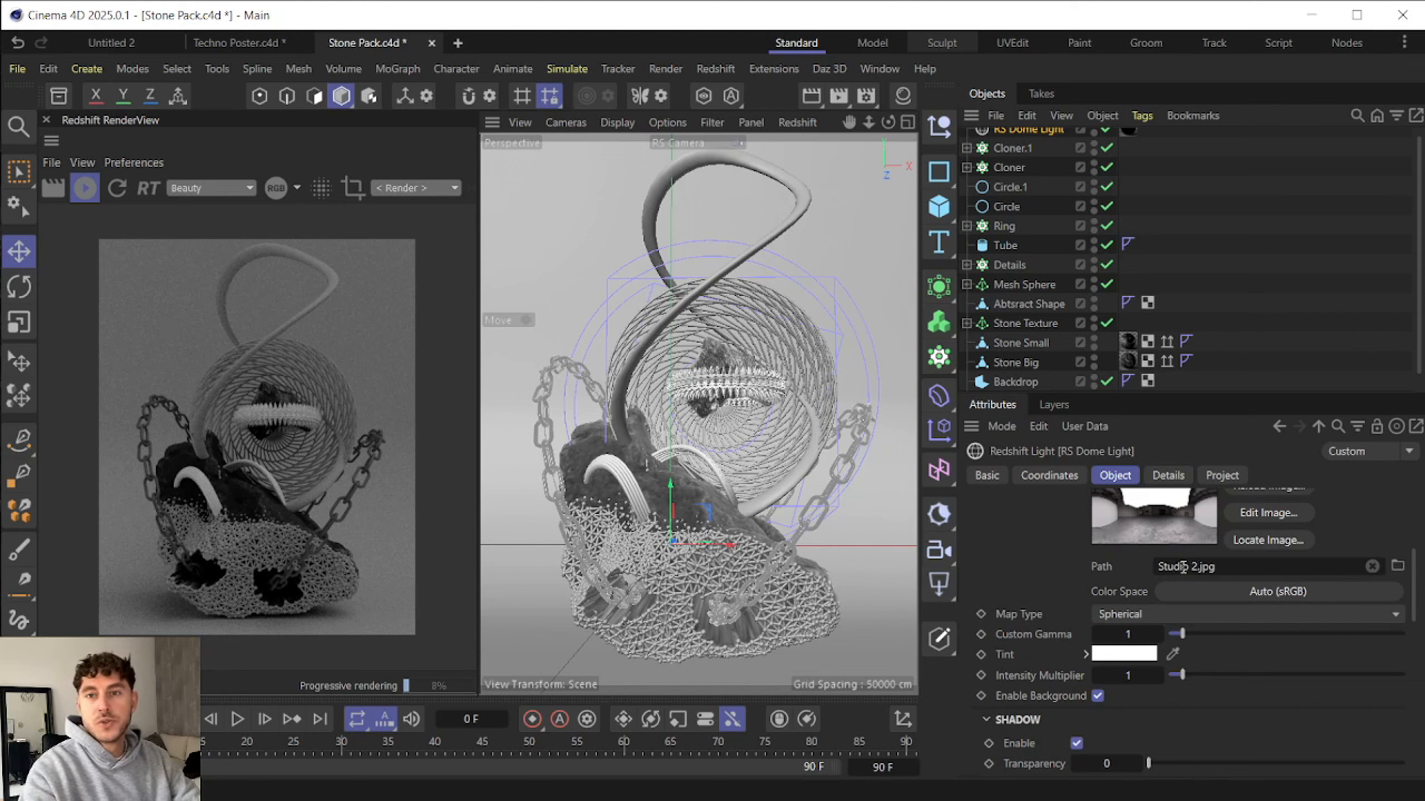
pyautogui.doubleClick(1127, 676)
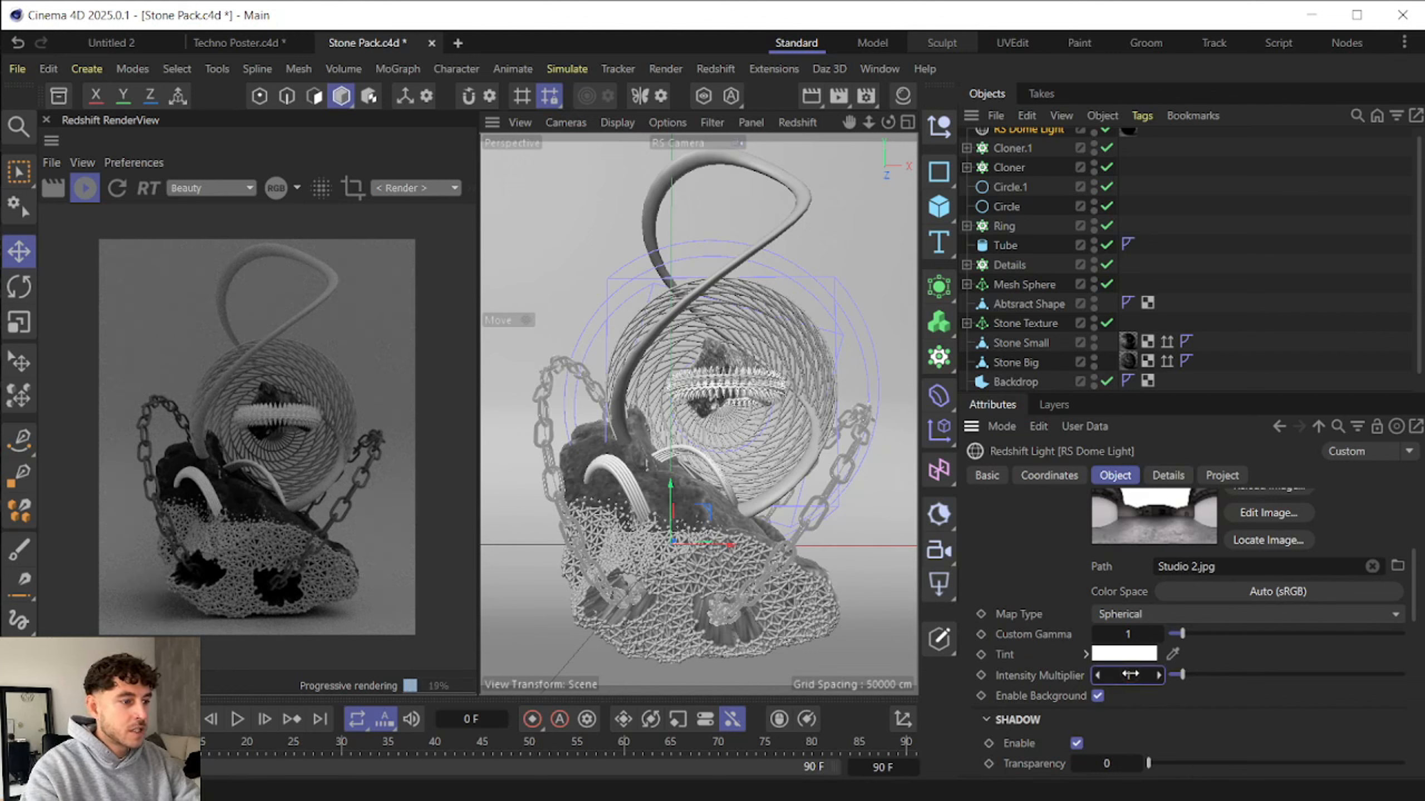
pyautogui.write('1.5')
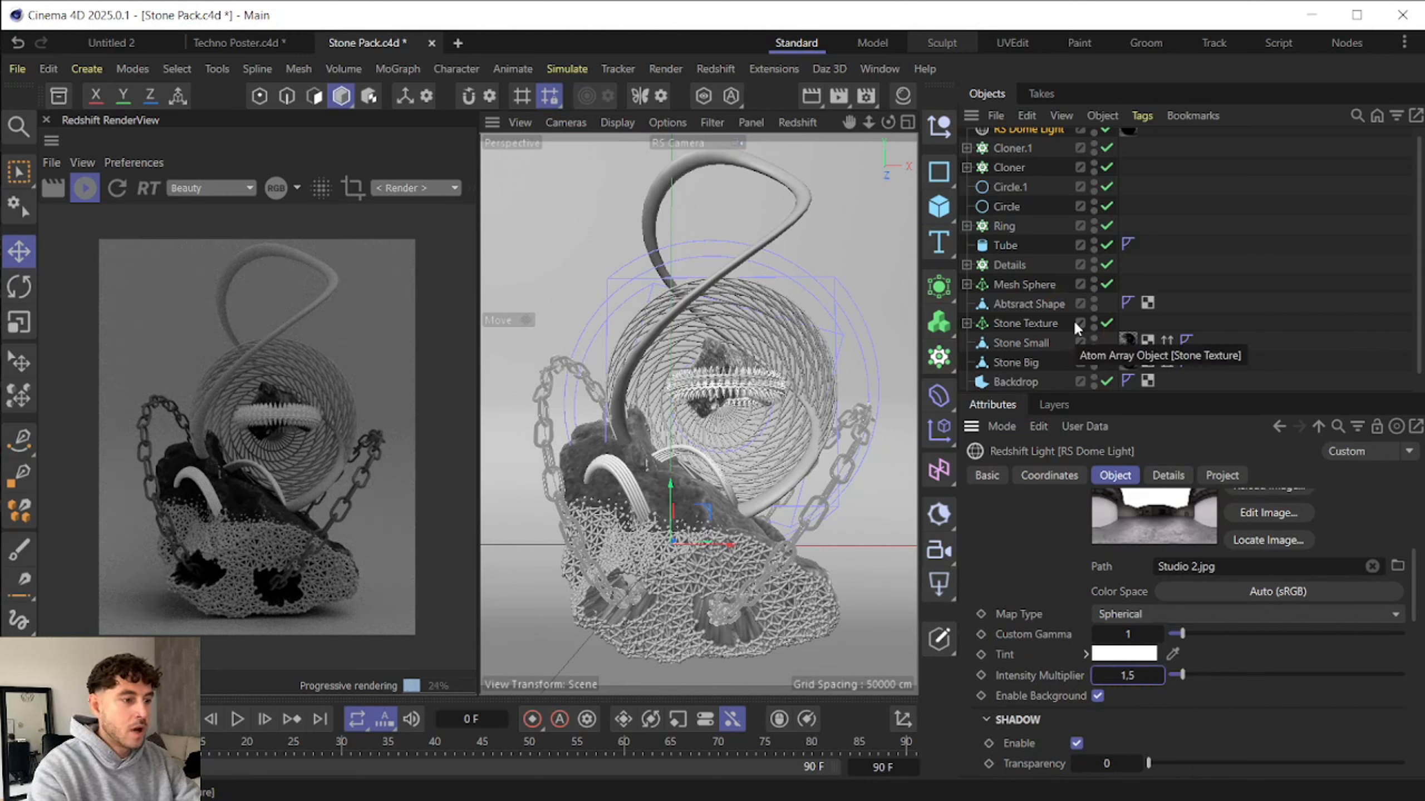
pyautogui.press('Return')
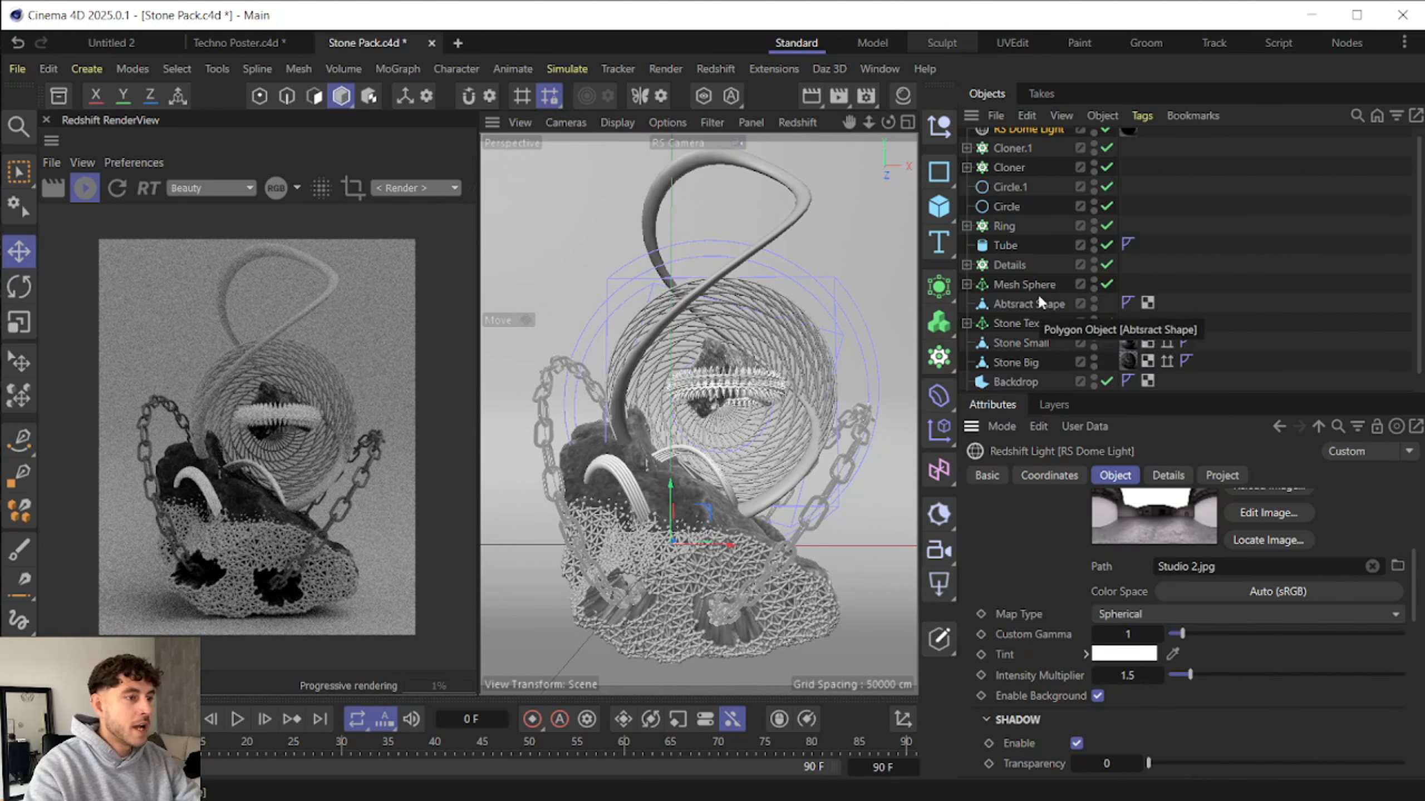
# - Set the RS Dome Light's heading rotation (R.H) to 90°
pyautogui.click(1049, 475)
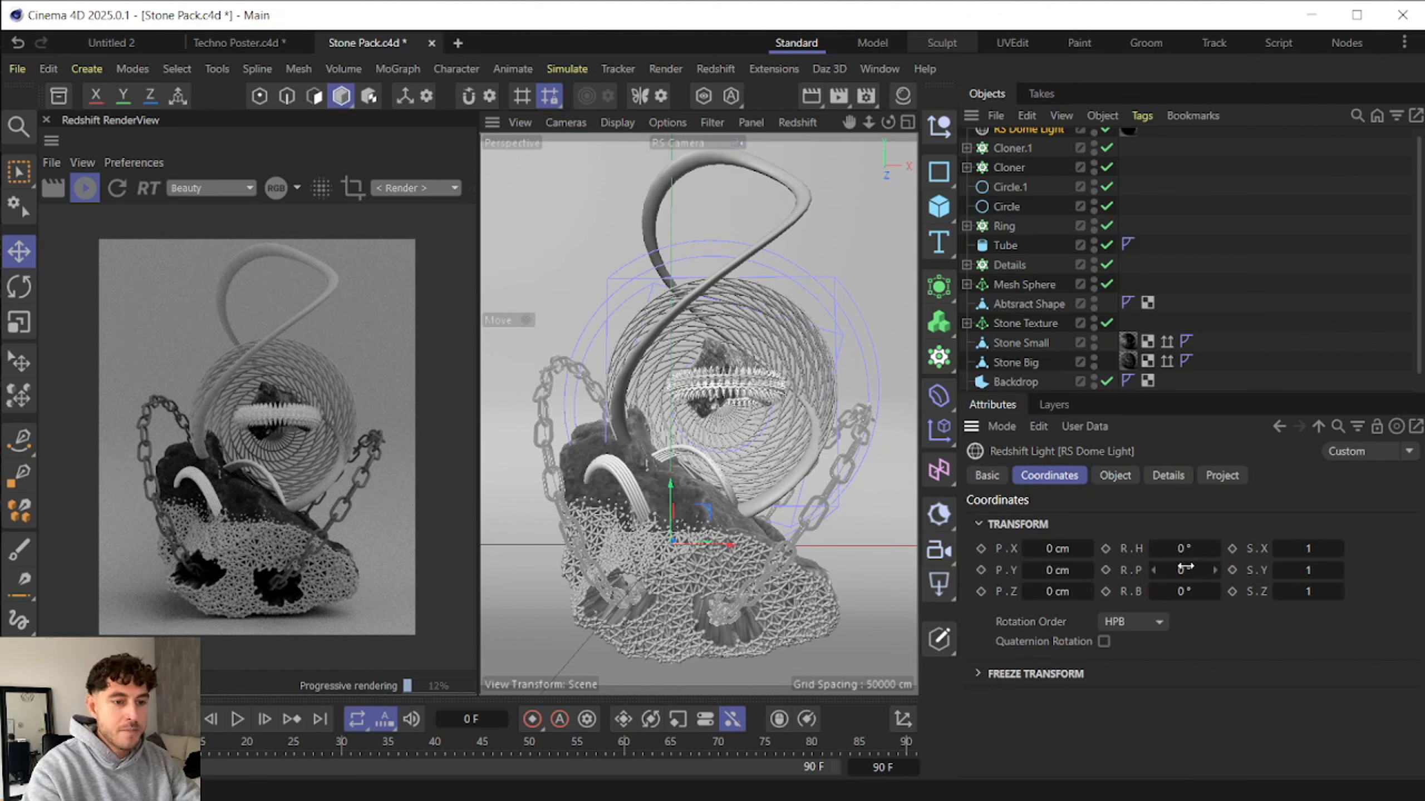
pyautogui.click(1178, 550)
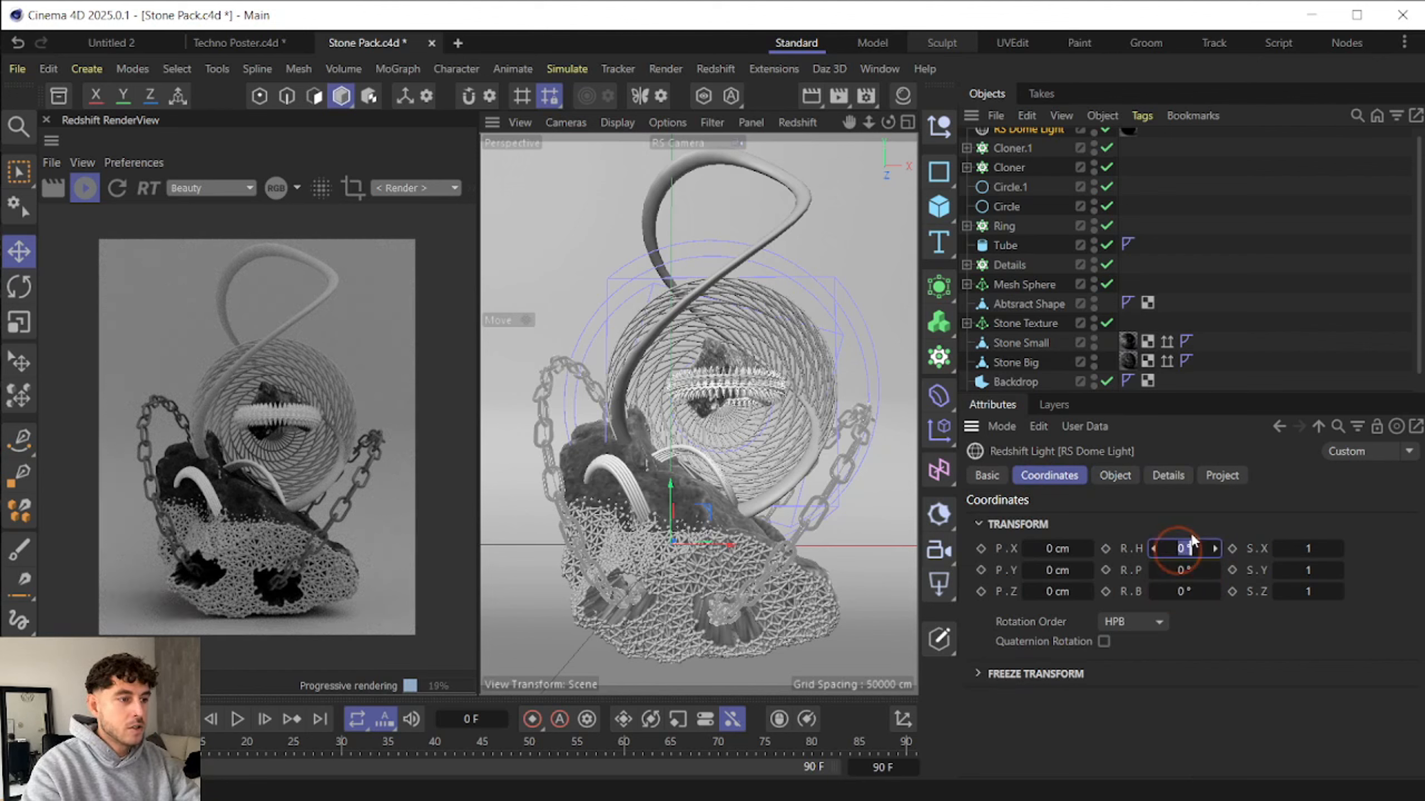
pyautogui.write('90')
pyautogui.press('Return')
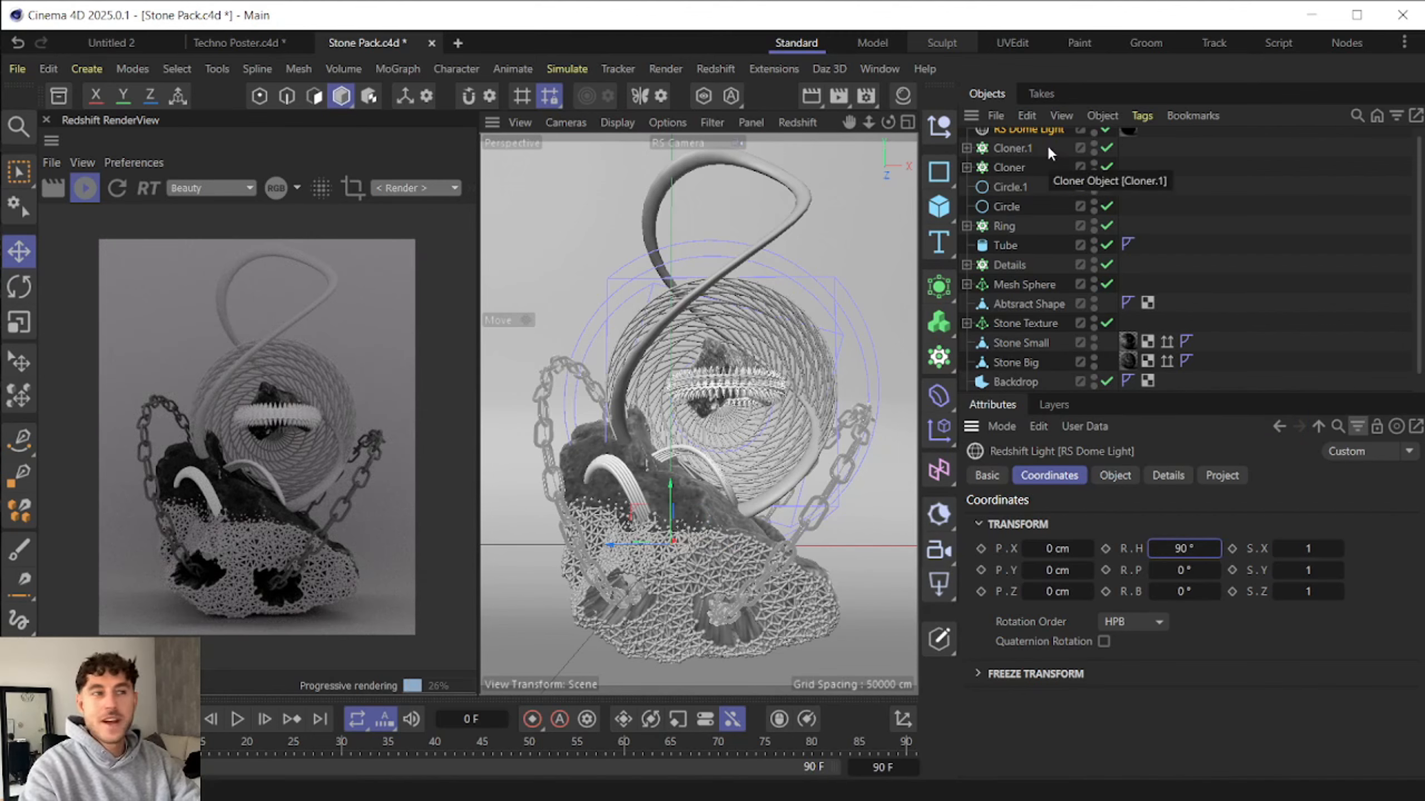
# - Create a new standard material and apply it to the Backdrop
pyautogui.click(901, 103)
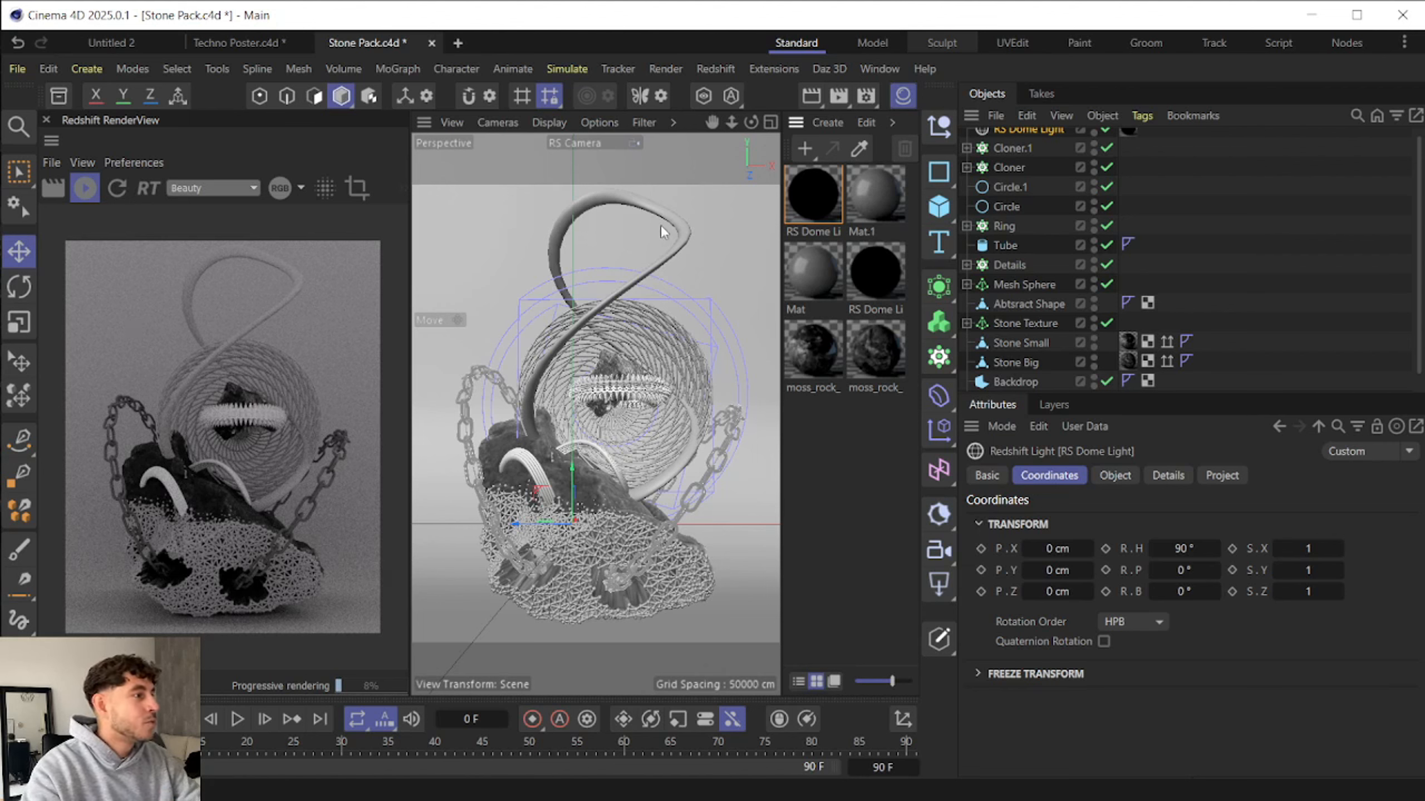
pyautogui.doubleClick(847, 437)
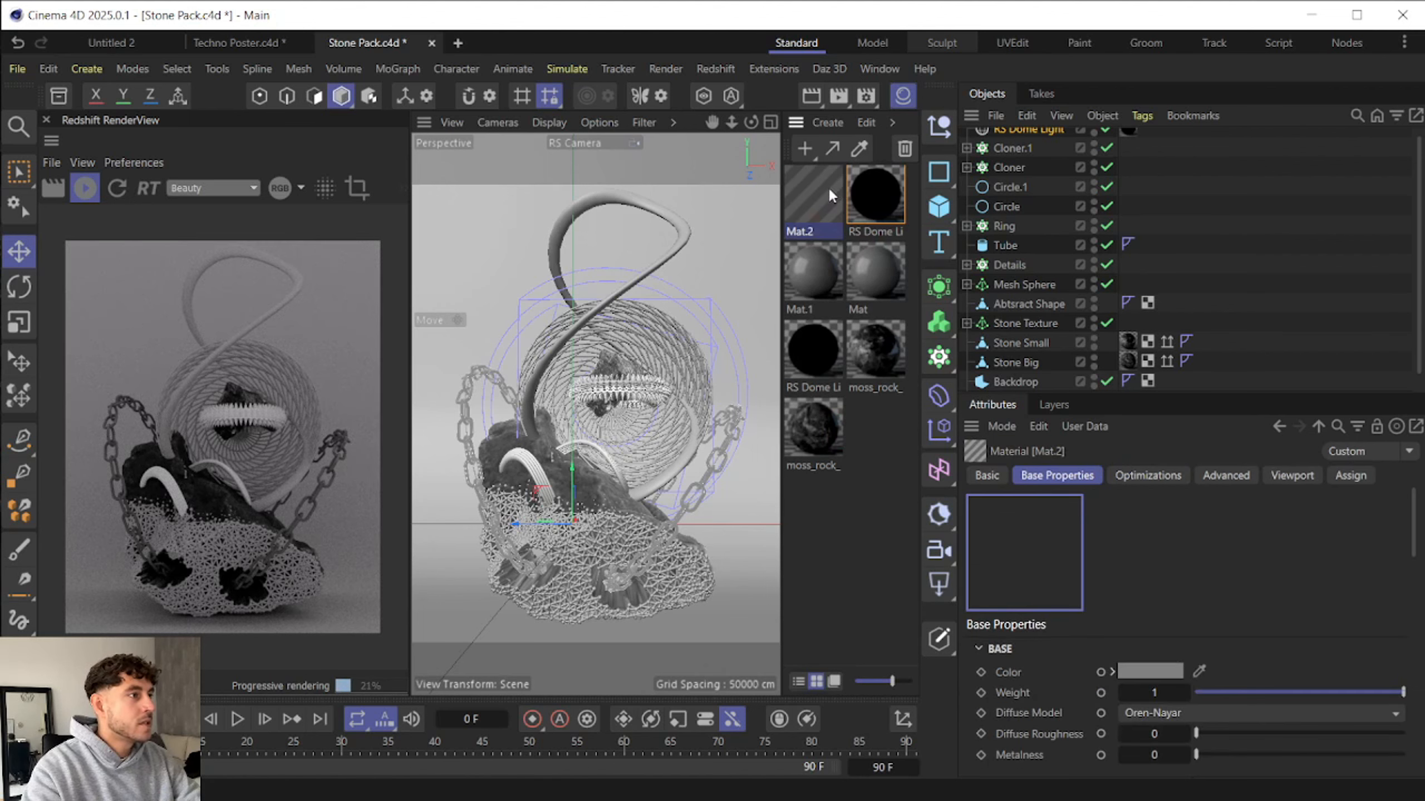
pyautogui.moveTo(829, 192); pyautogui.dragTo(723, 223)
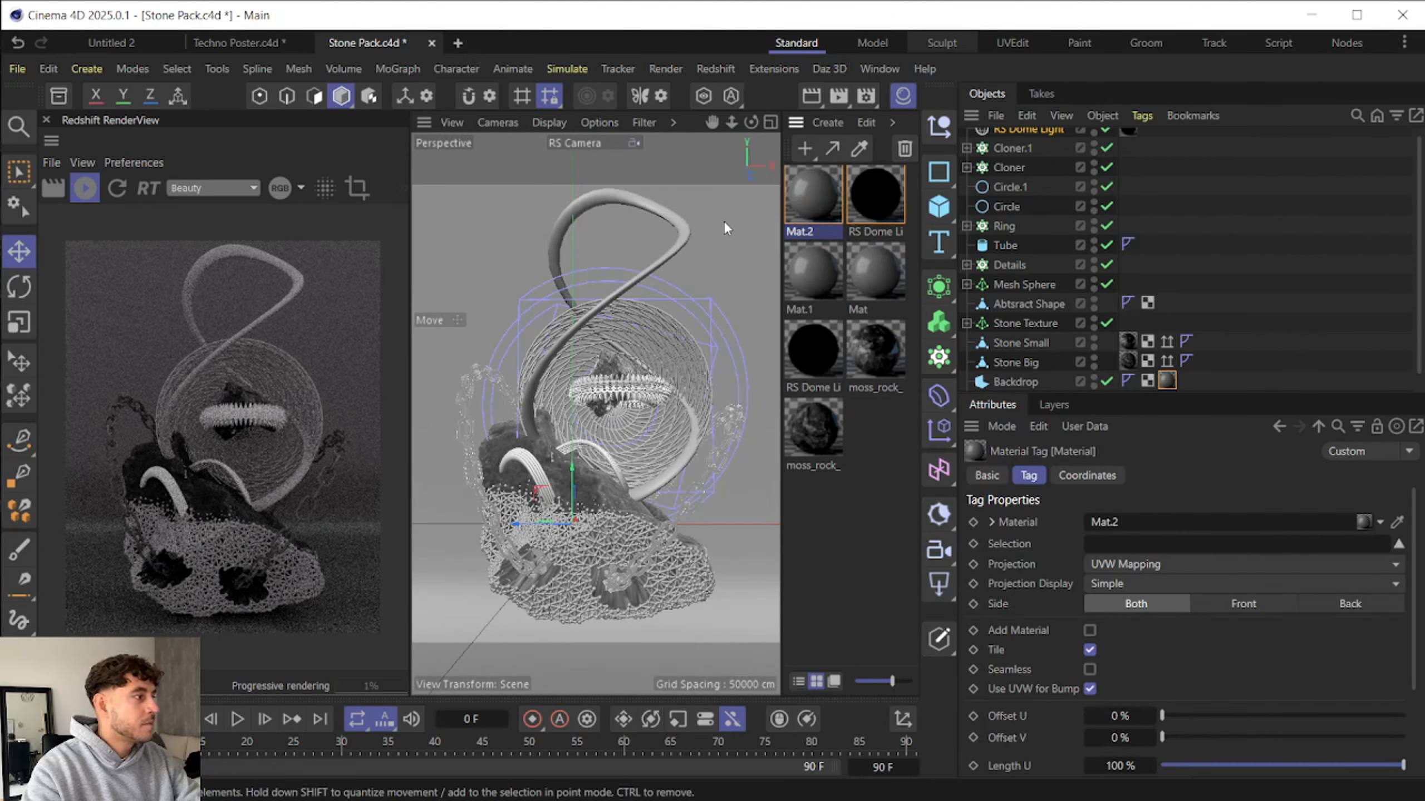
# - Set the backdrop material's base color to hex D1D1D1
pyautogui.doubleClick(836, 212)
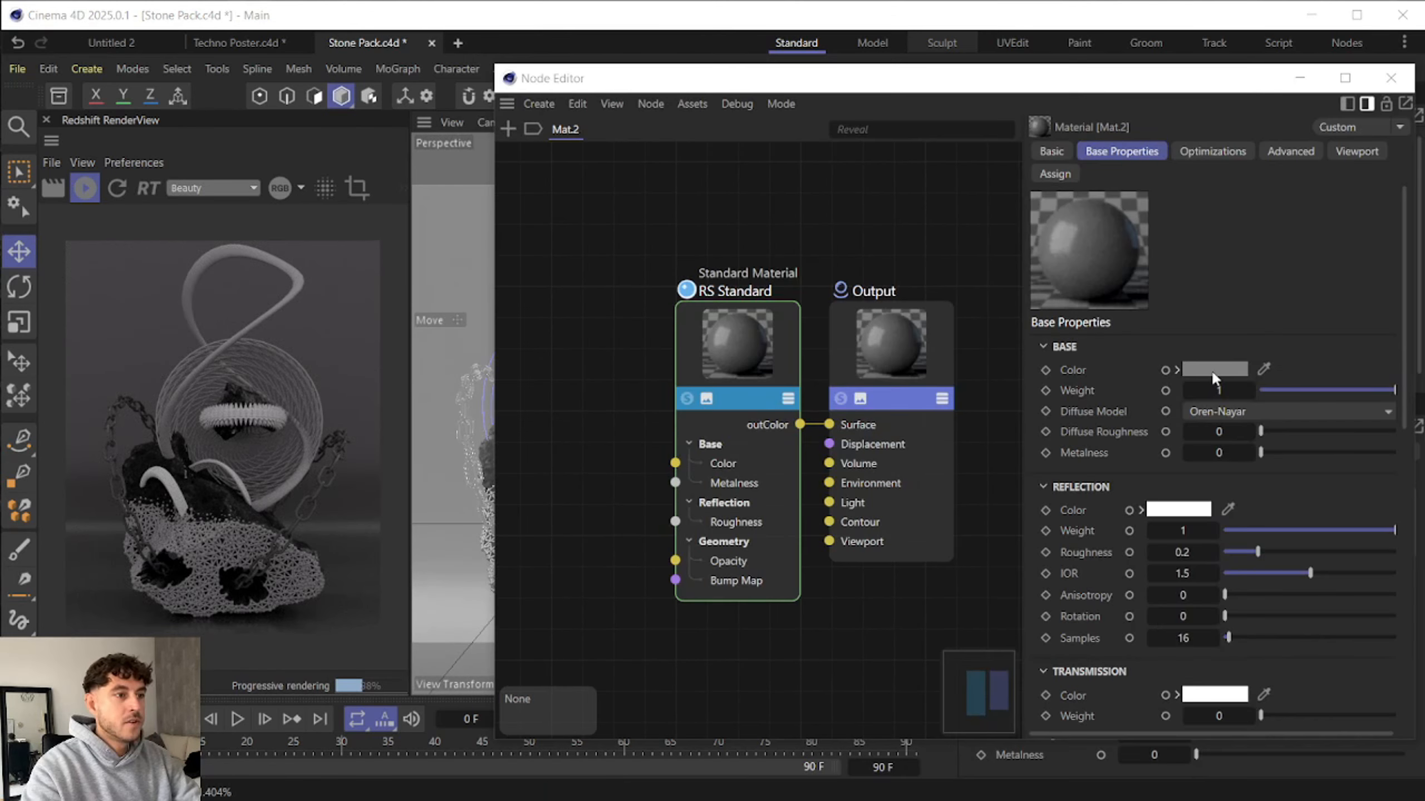
pyautogui.click(1214, 370)
pyautogui.moveTo(1217, 384); pyautogui.dragTo(1113, 382)
pyautogui.click(966, 428)
pyautogui.click(922, 427)
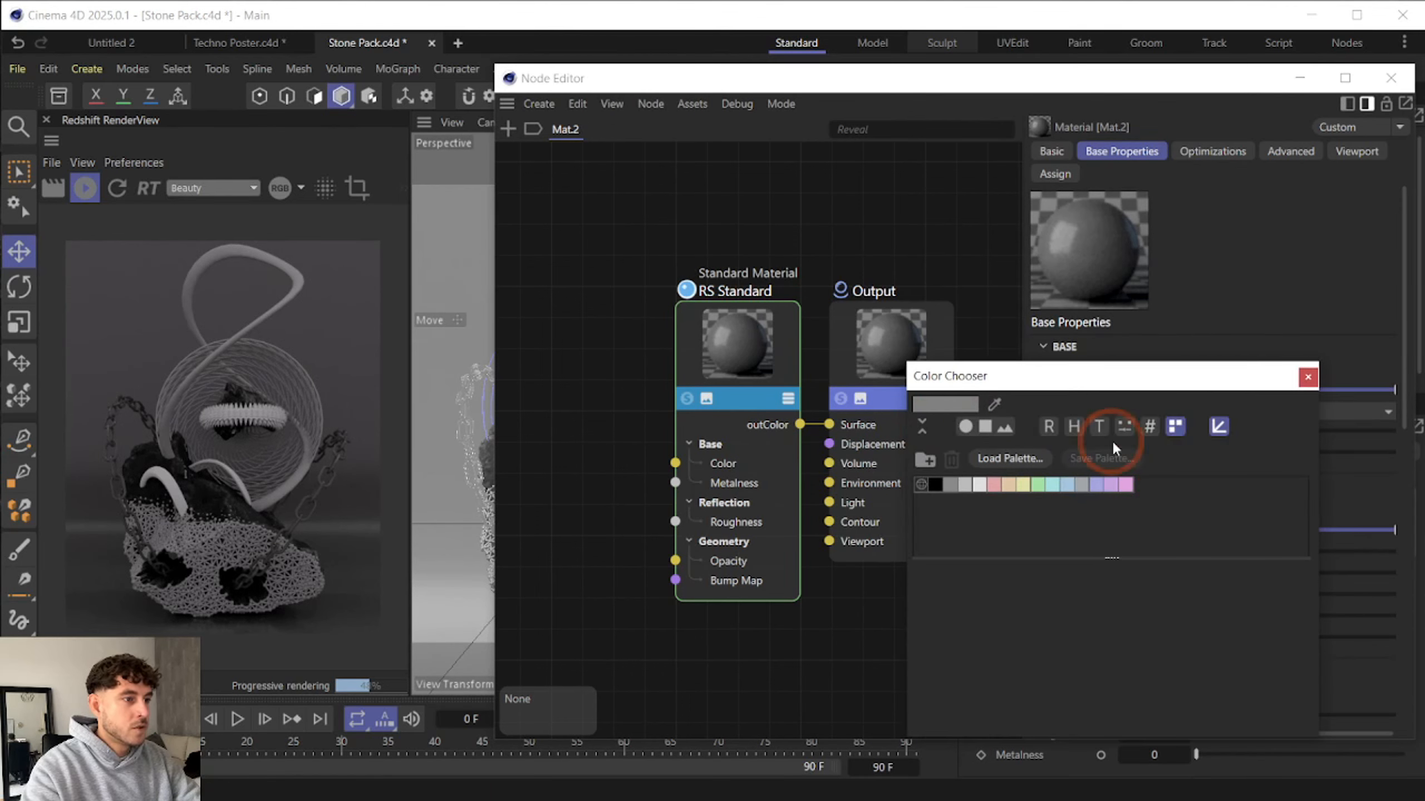
pyautogui.click(1151, 432)
pyautogui.moveTo(977, 457); pyautogui.dragTo(897, 443)
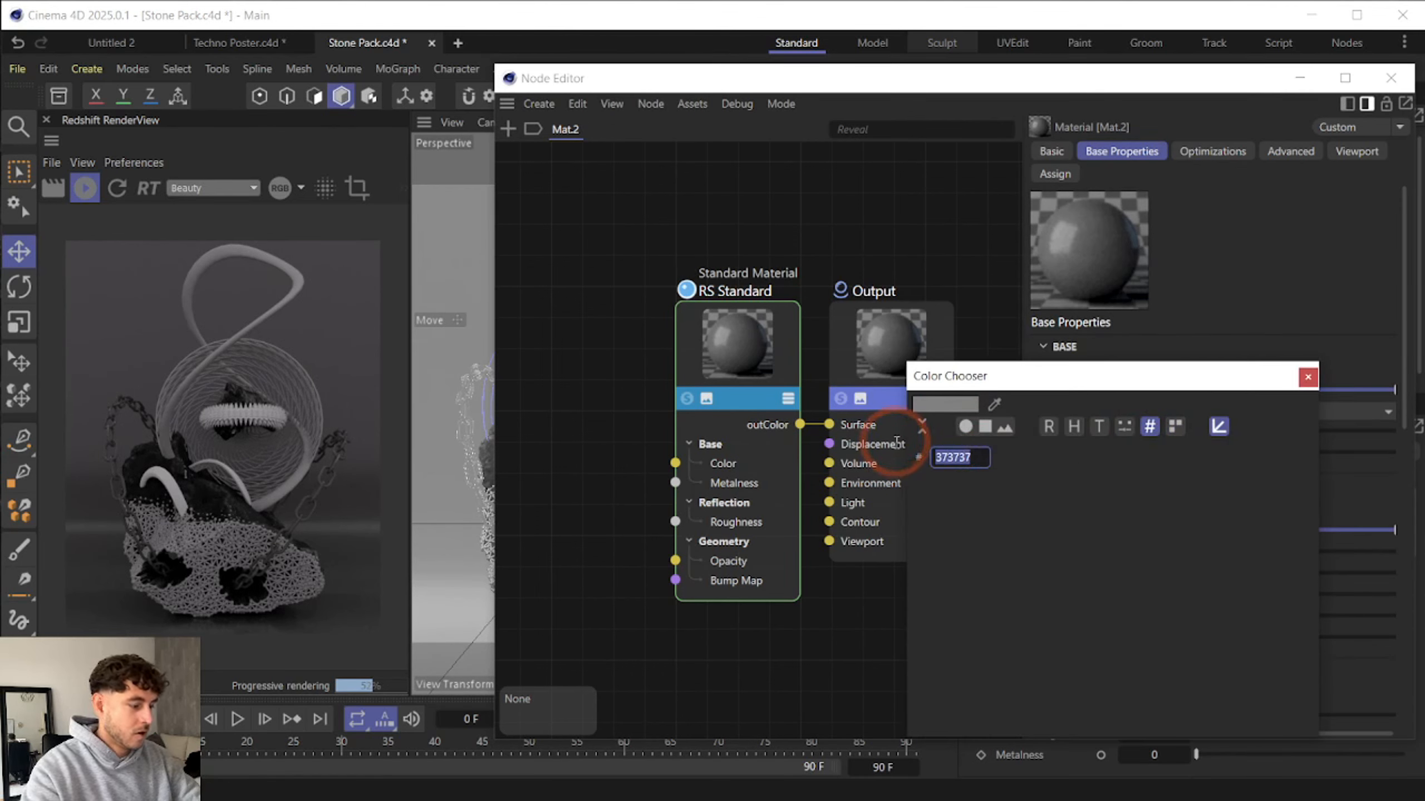
pyautogui.write('D1D1D1')
pyautogui.press('Return')
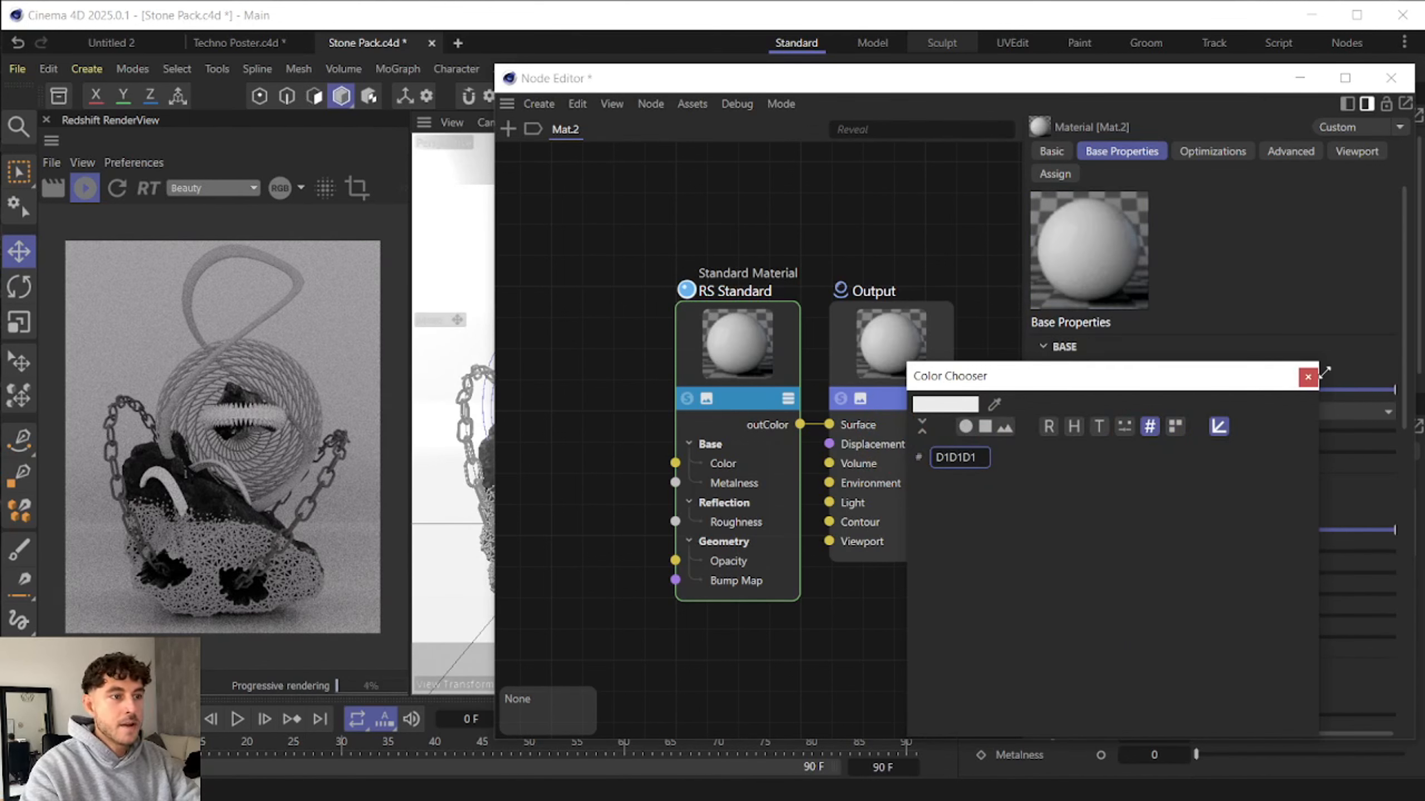
pyautogui.click(1307, 376)
# - Set the backdrop material's metalness to 0.2
pyautogui.click(1228, 453)
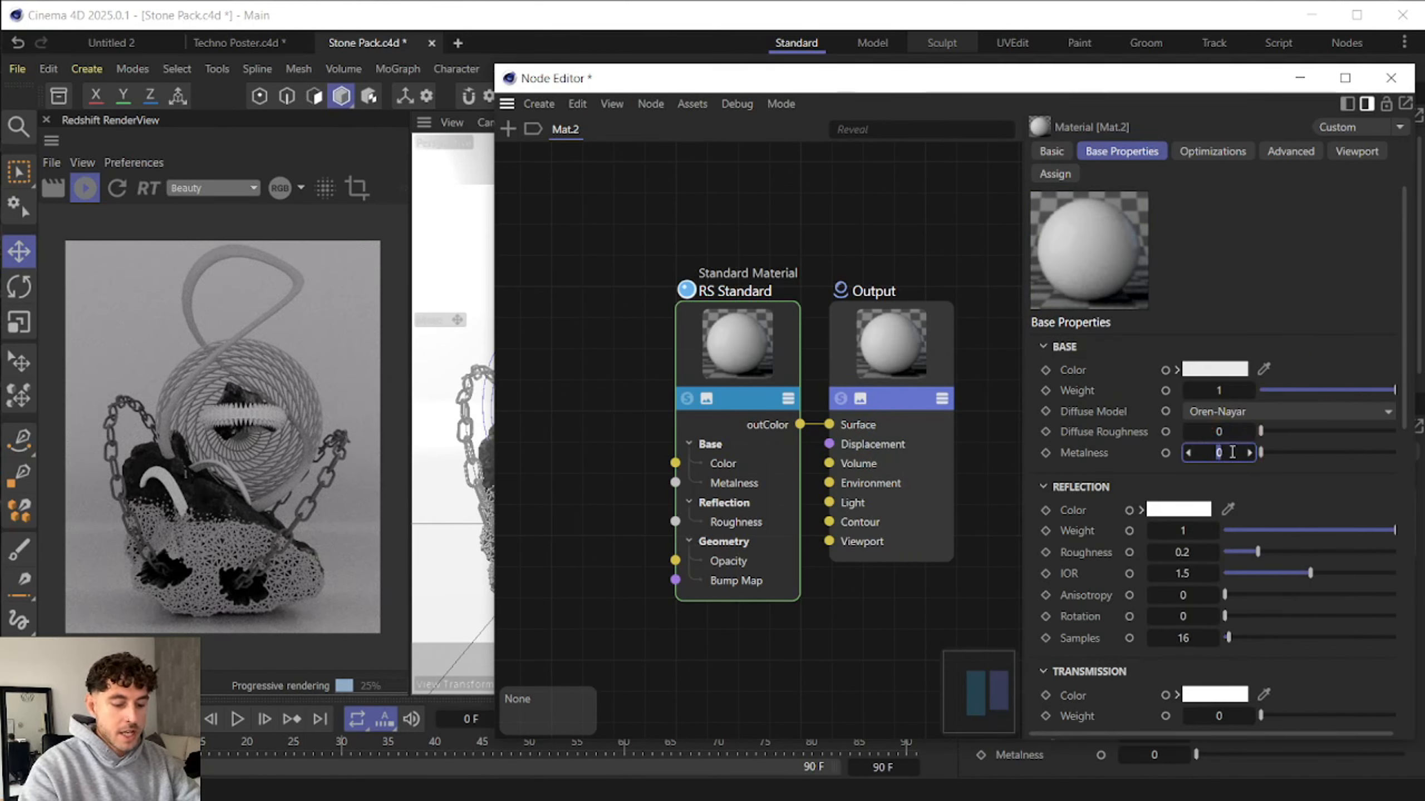
pyautogui.write('0.2')
pyautogui.press('Return')
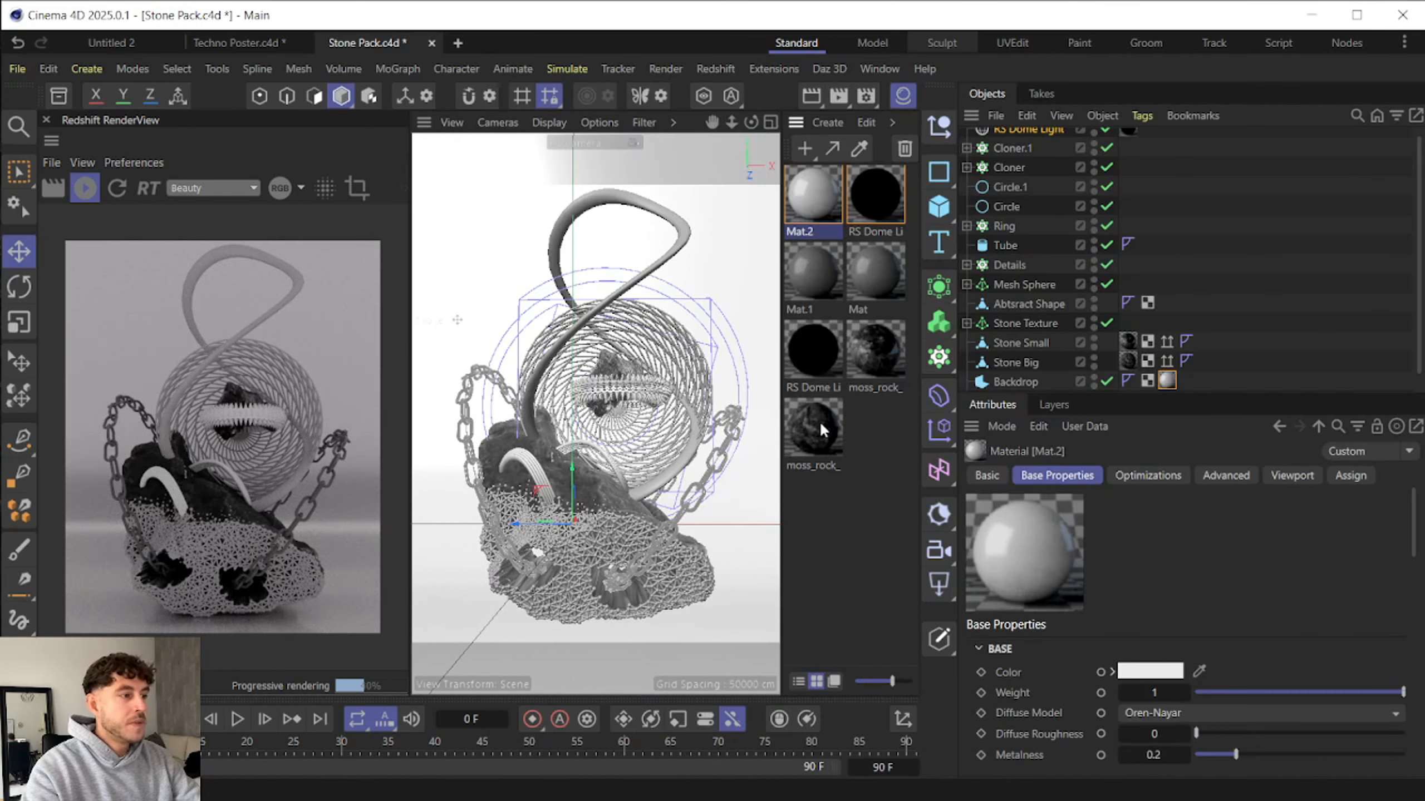
# - In the moss_rock_14 material, set the Ramp node's white knot position to 36%
pyautogui.doubleClick(820, 427)
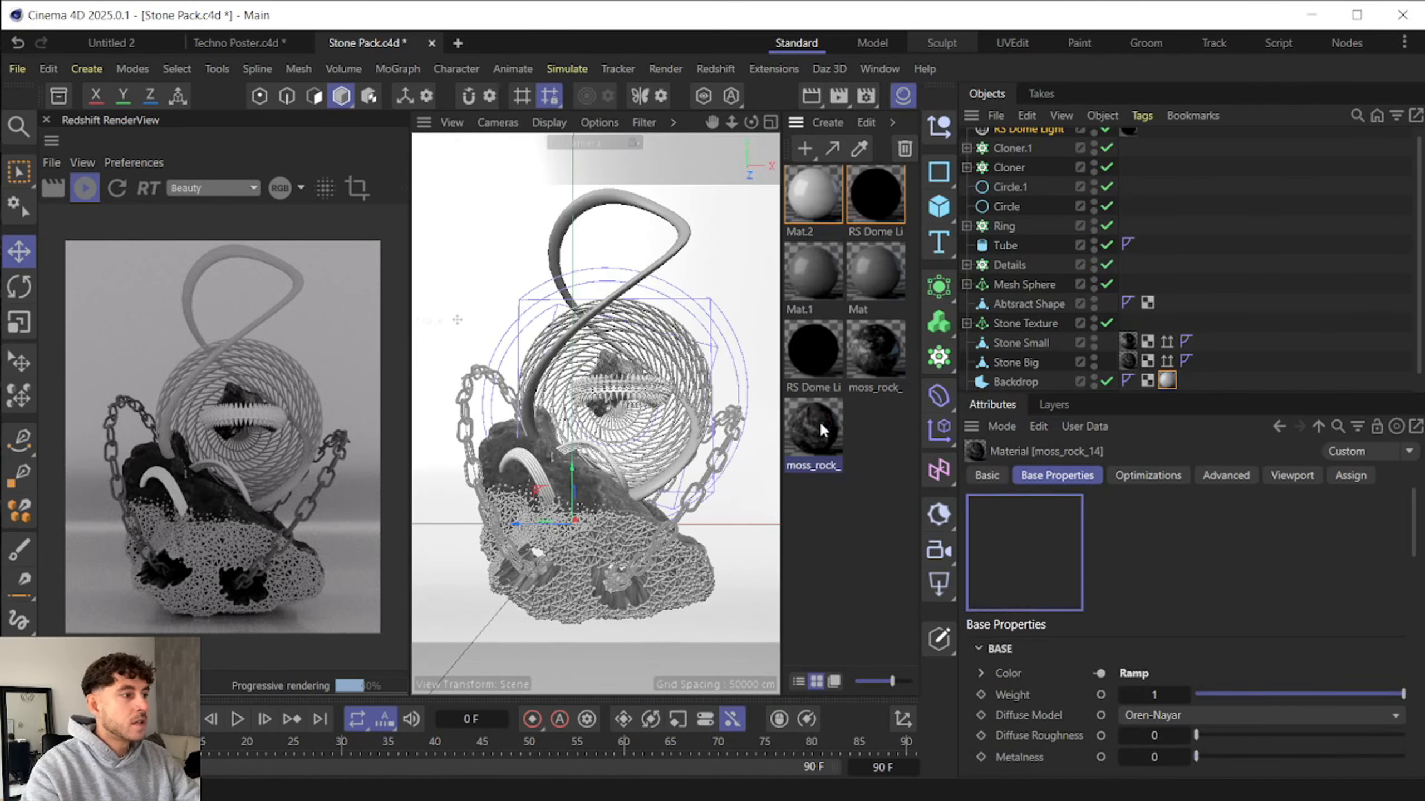
pyautogui.moveTo(1266, 150); pyautogui.dragTo(865, 90)
pyautogui.click(749, 253)
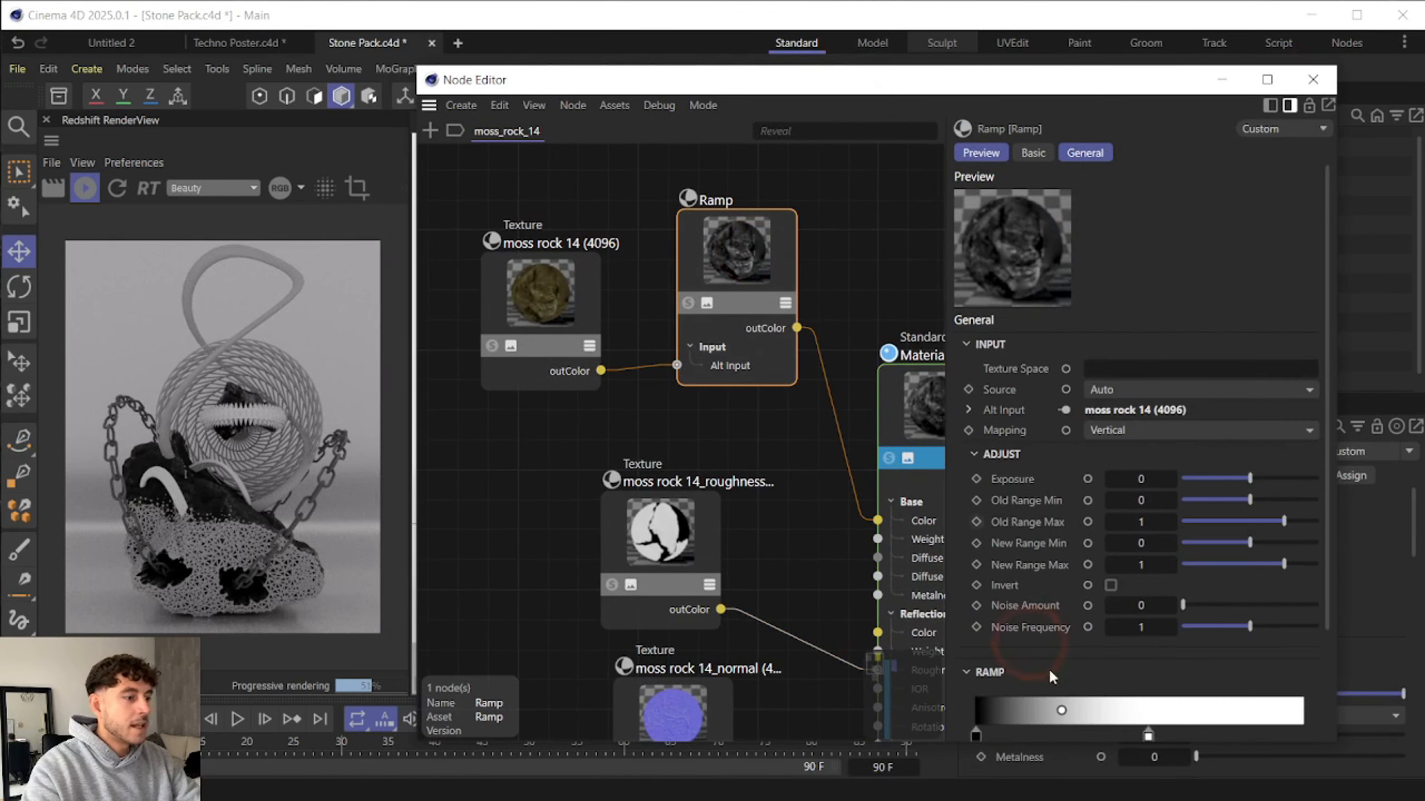
pyautogui.scroll(-3, 1091, 626)
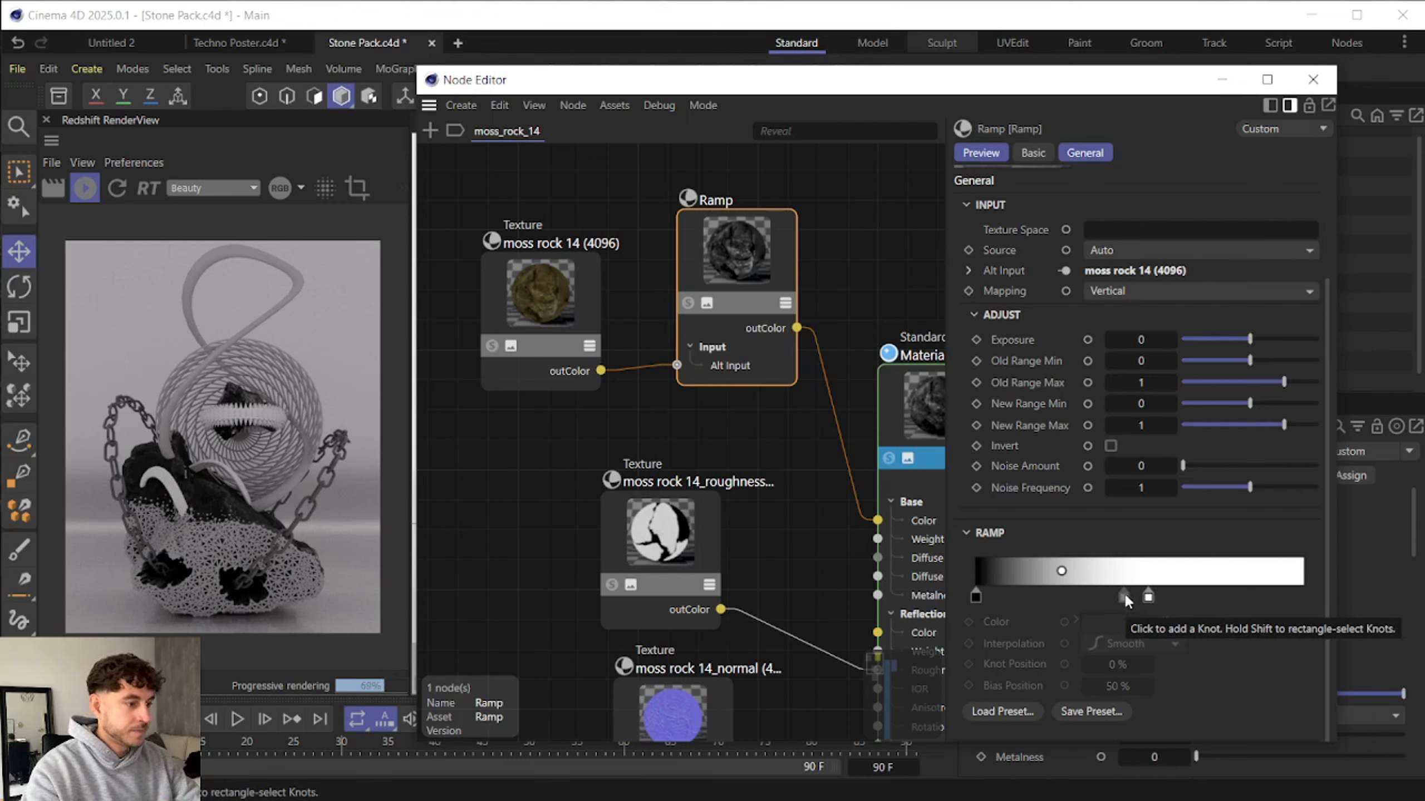
pyautogui.click(1148, 596)
pyautogui.click(1120, 665)
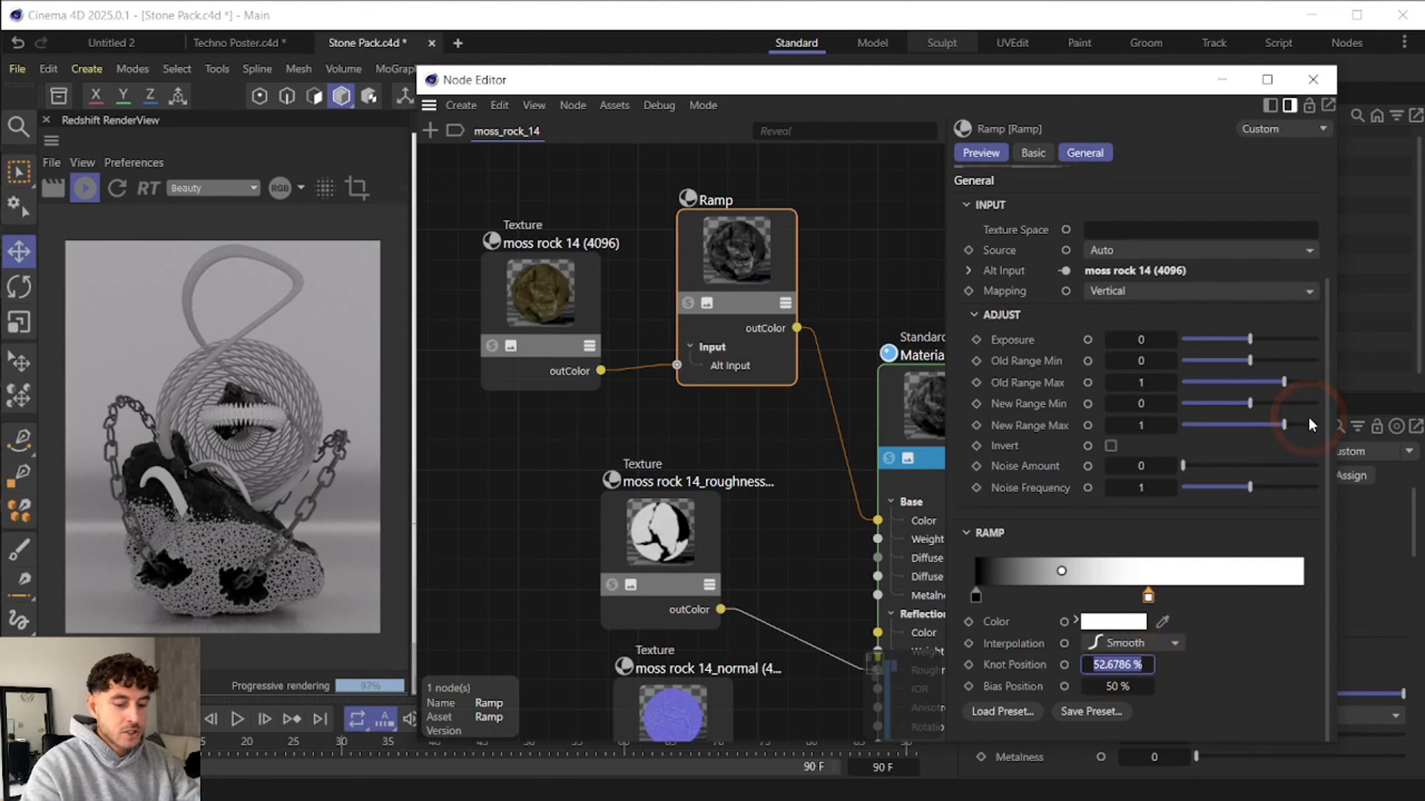
pyautogui.write('36')
pyautogui.press('Return')
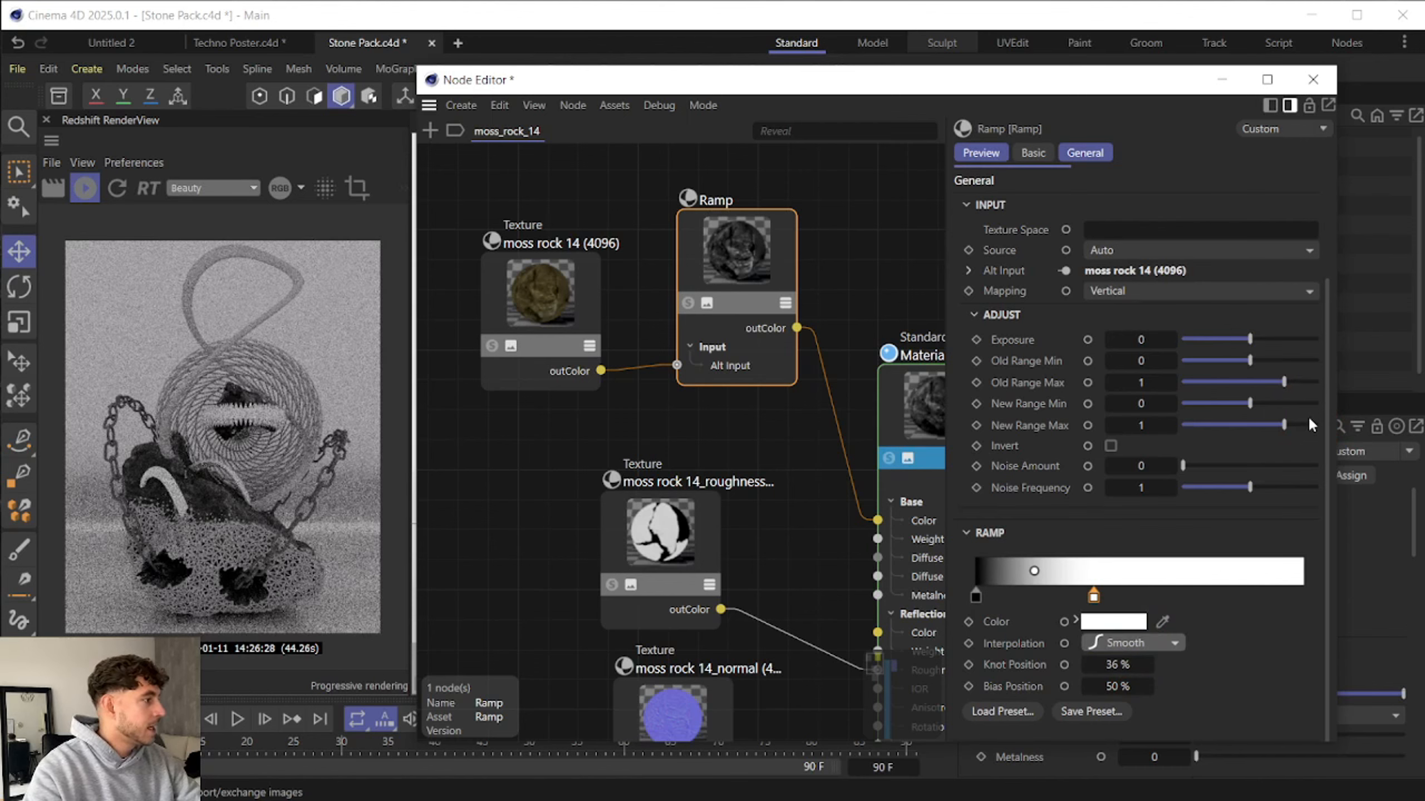
pyautogui.click(1325, 70)
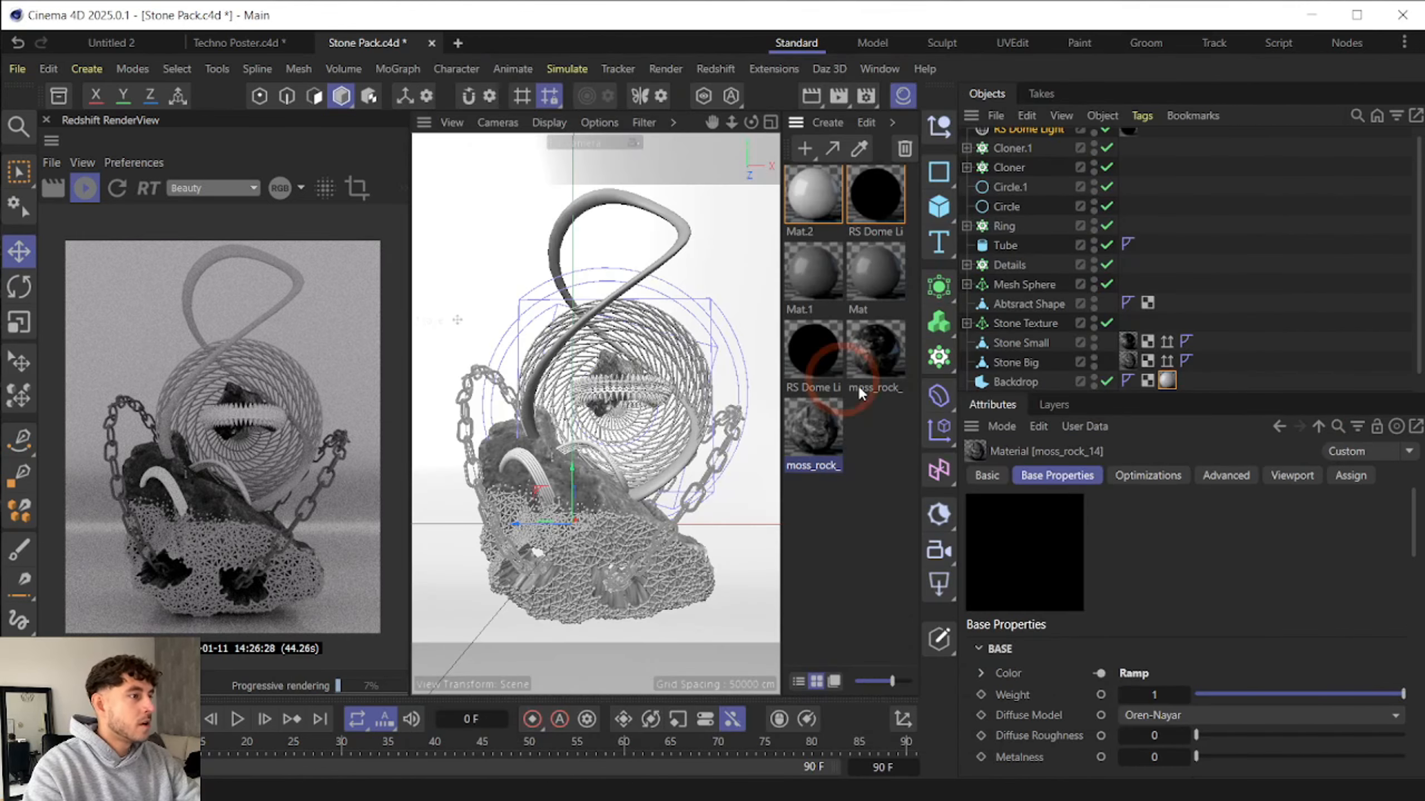
# - In the moss_rock_10 material, set the Ramp node's white knot position to 36%
pyautogui.doubleClick(880, 353)
pyautogui.moveTo(1192, 136); pyautogui.dragTo(781, 75)
pyautogui.click(833, 273)
pyautogui.scroll(-3, 1100, 462)
pyautogui.scroll(-1, 1100, 462)
pyautogui.click(1219, 595)
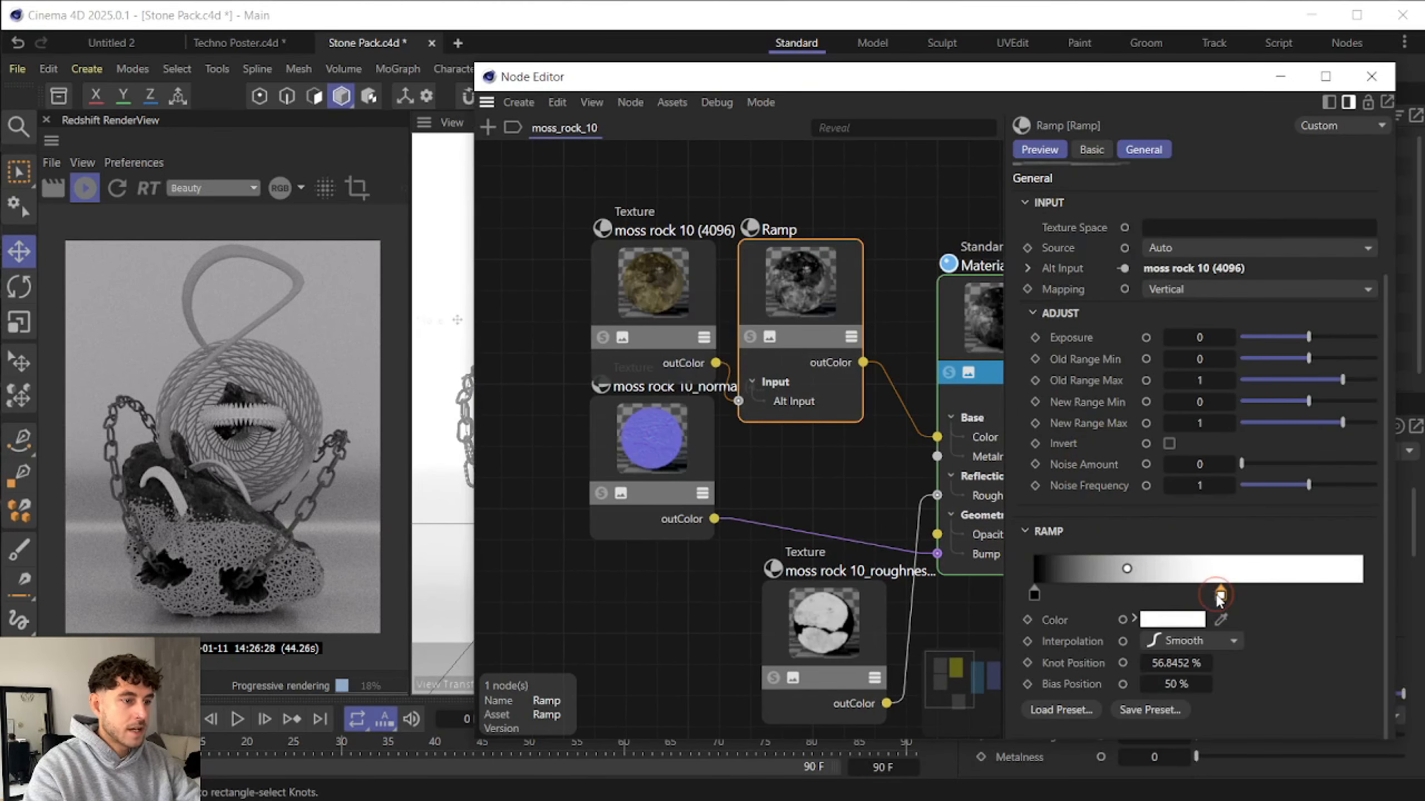
pyautogui.doubleClick(1175, 664)
pyautogui.write('36')
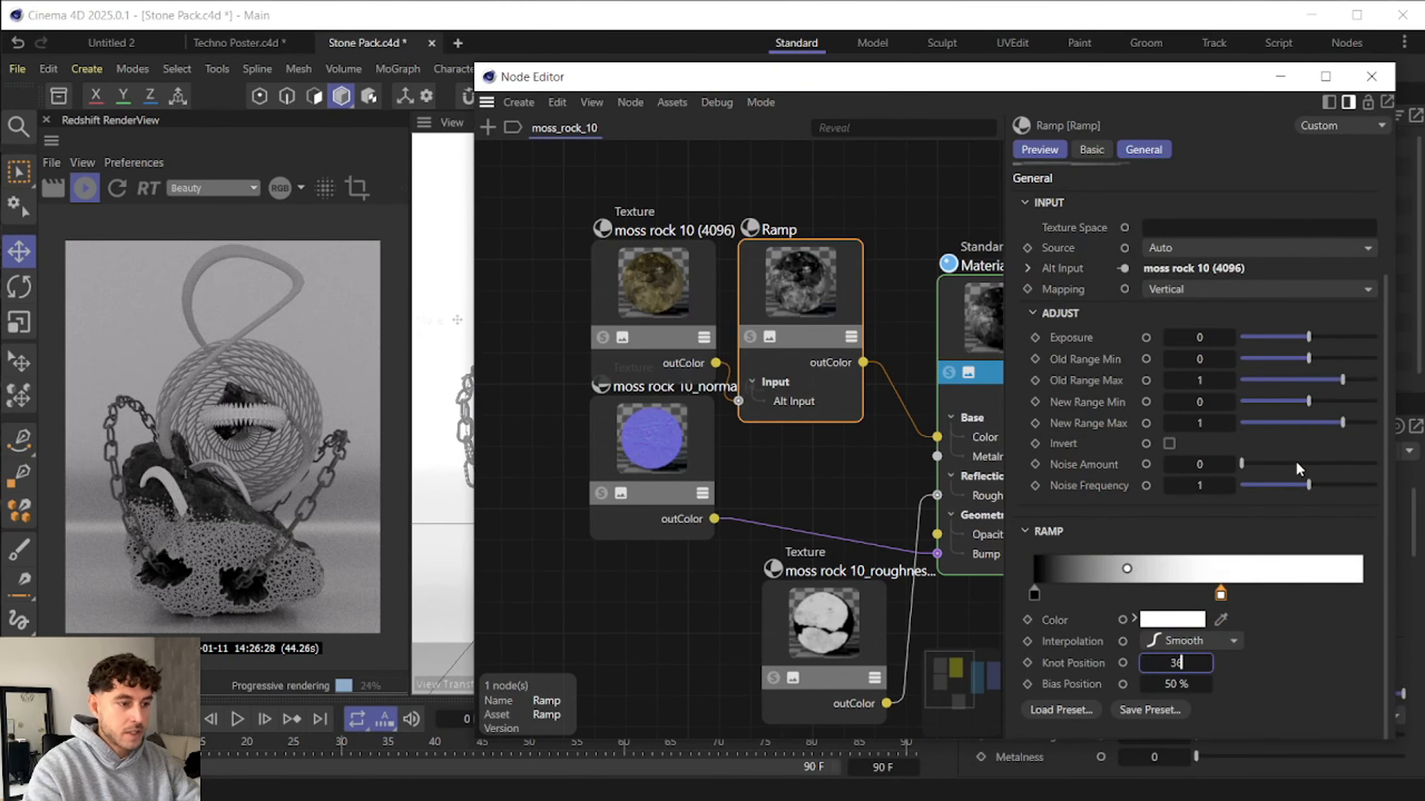
pyautogui.press('Return')
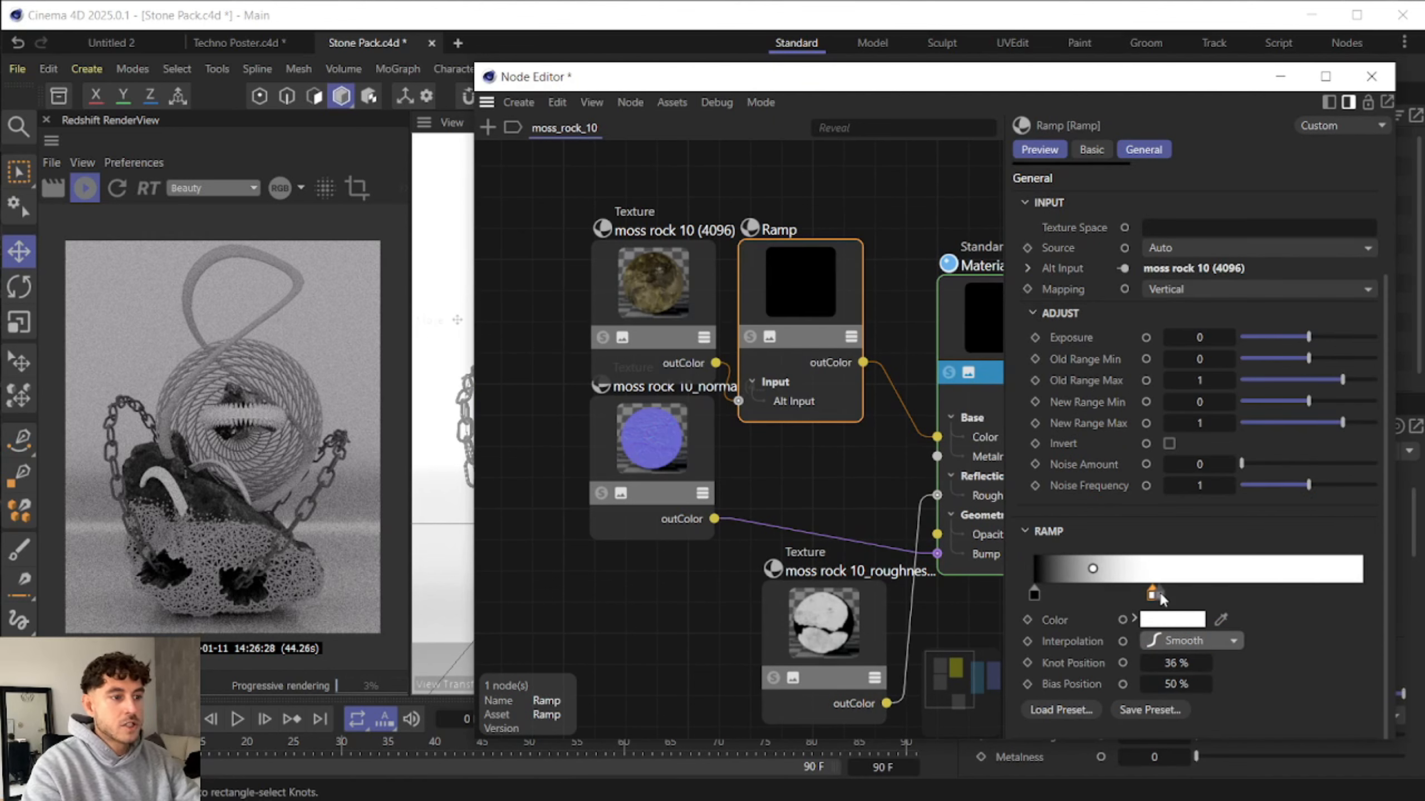
pyautogui.click(1385, 75)
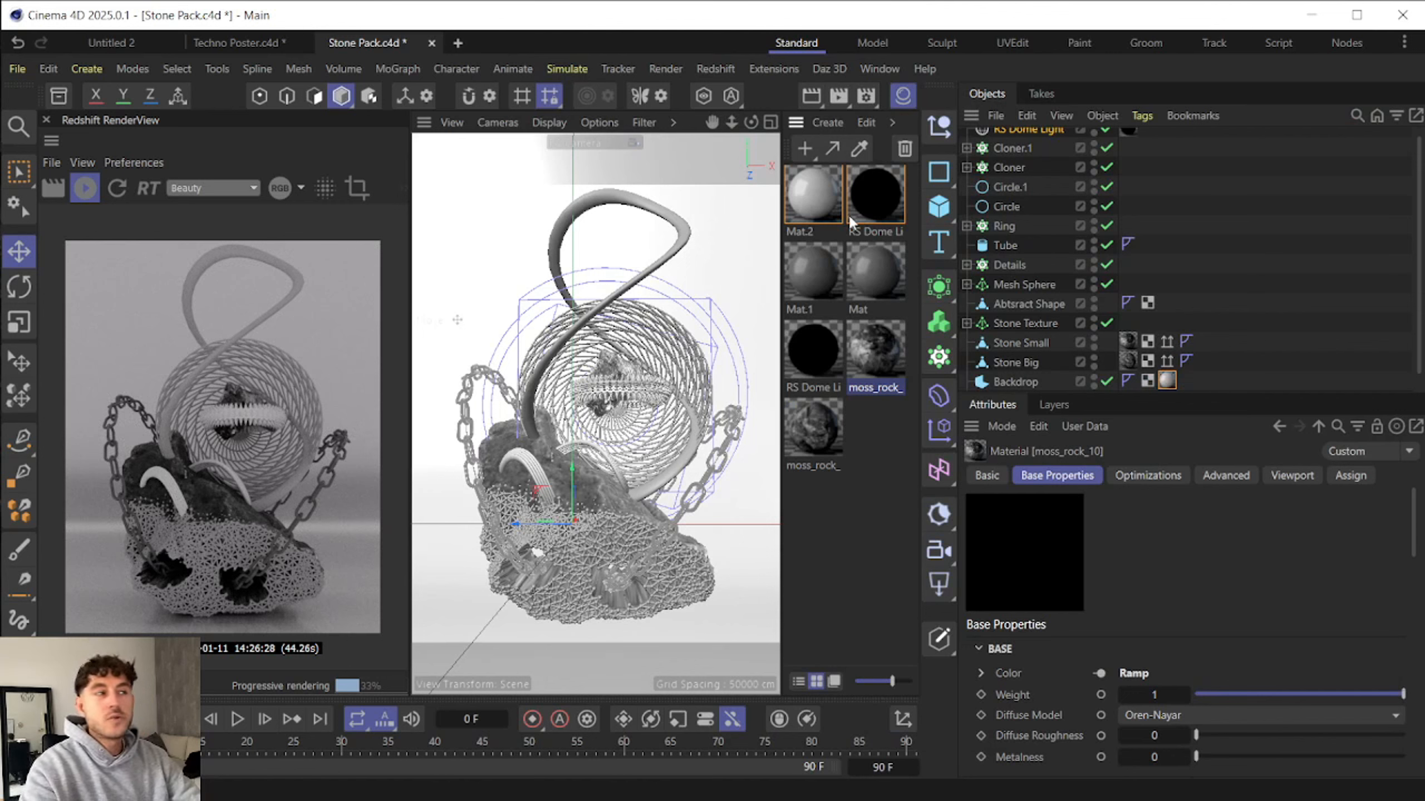
# - Create a Redshift material of type Material and give it the Silver preset
pyautogui.click(716, 69)
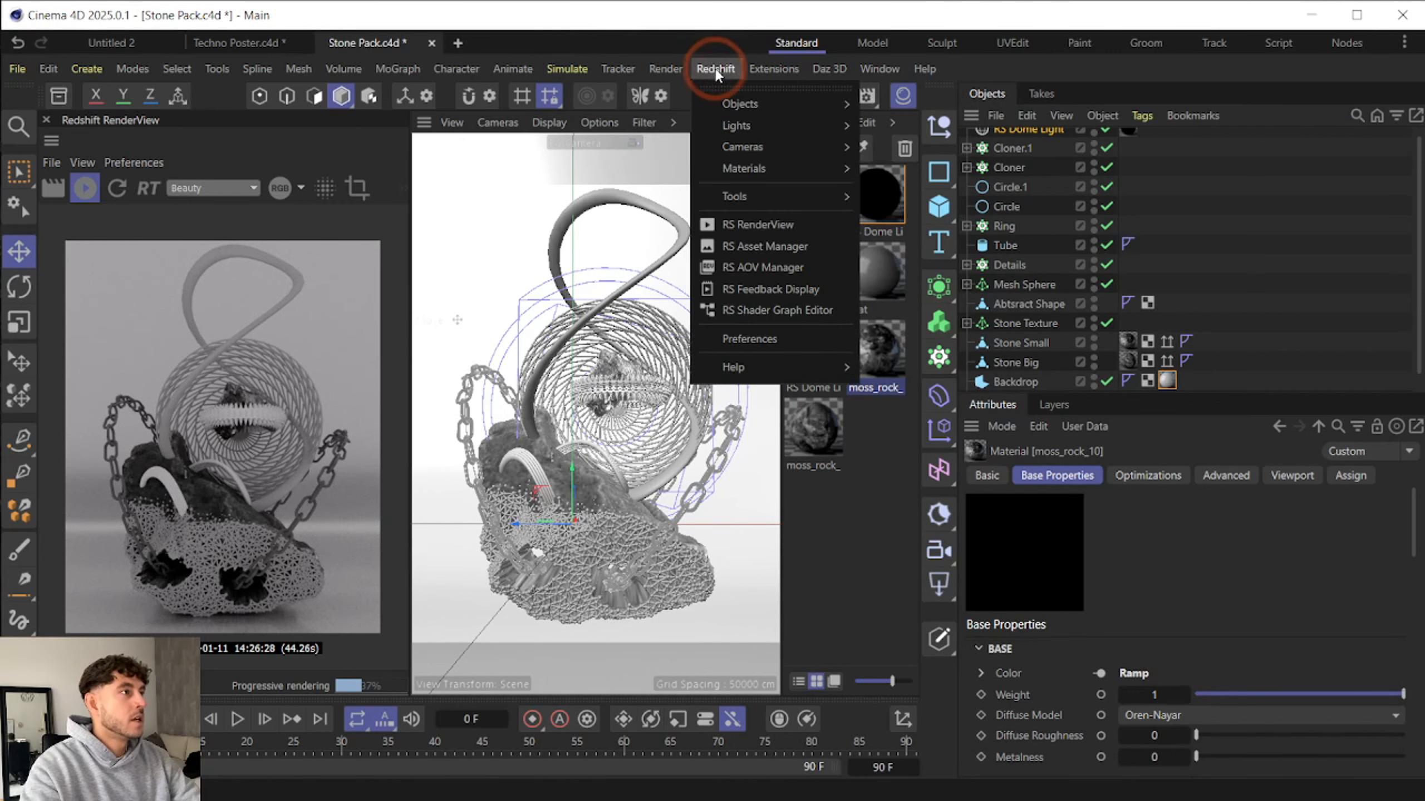
pyautogui.moveTo(763, 169)
pyautogui.moveTo(905, 171)
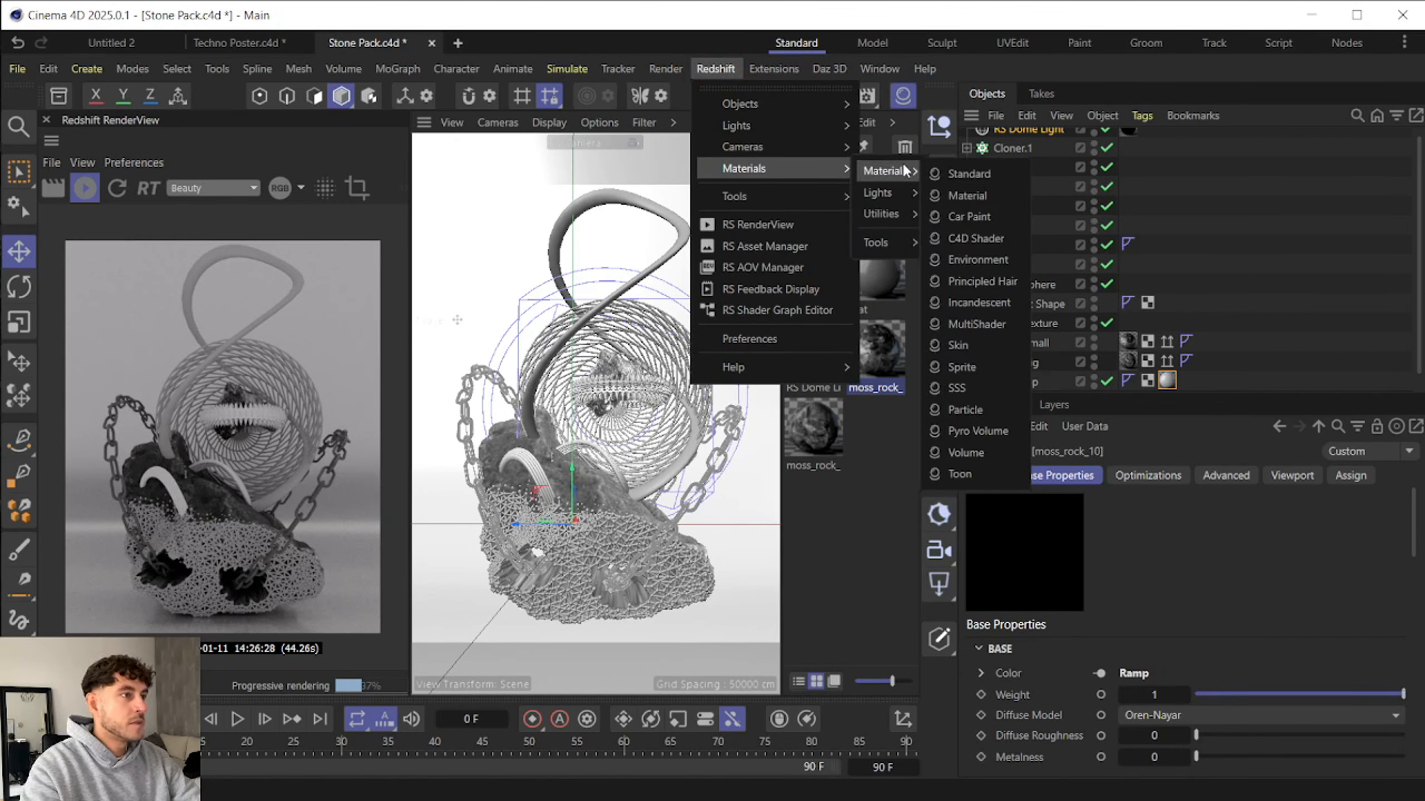
pyautogui.click(982, 194)
pyautogui.doubleClick(813, 194)
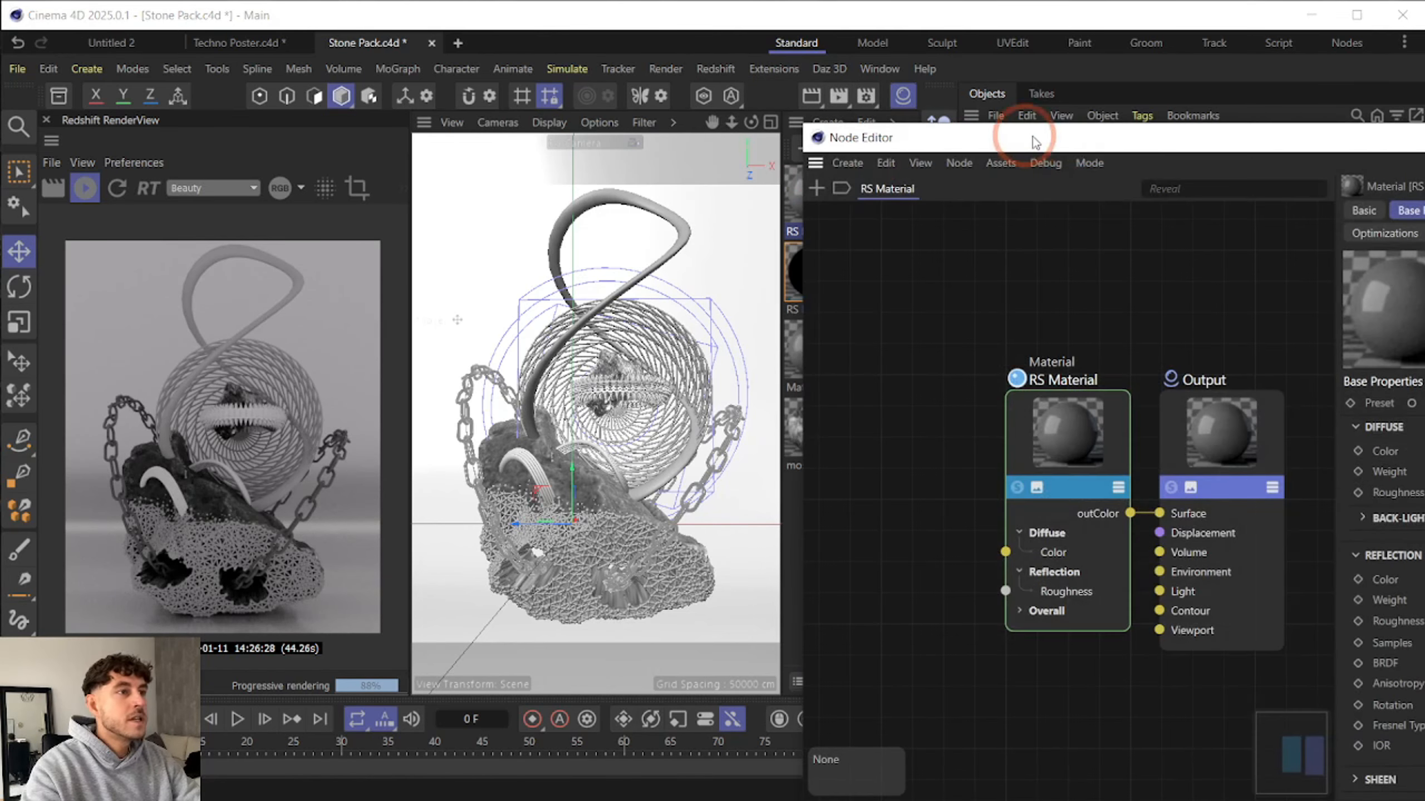
pyautogui.moveTo(1106, 138); pyautogui.dragTo(791, 80)
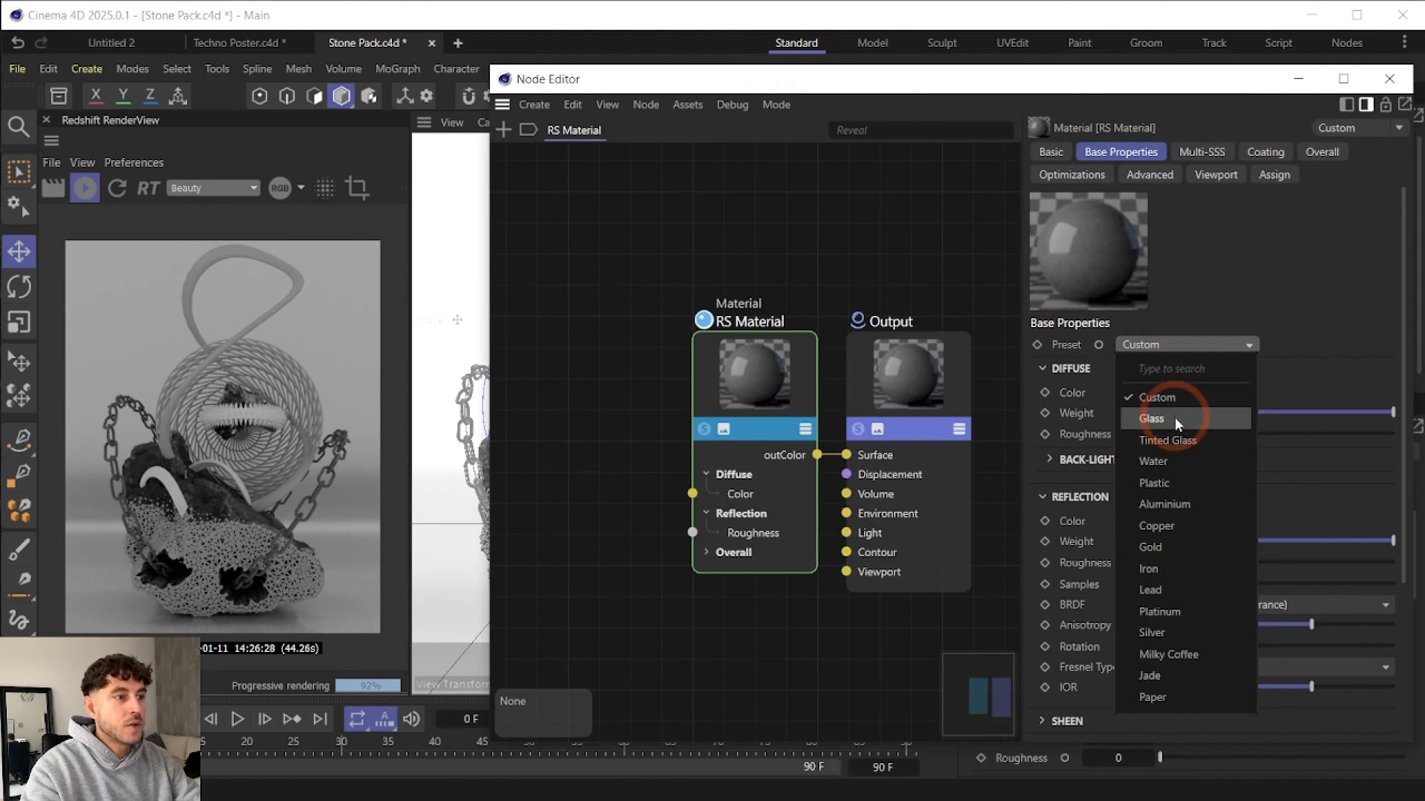
pyautogui.click(1184, 634)
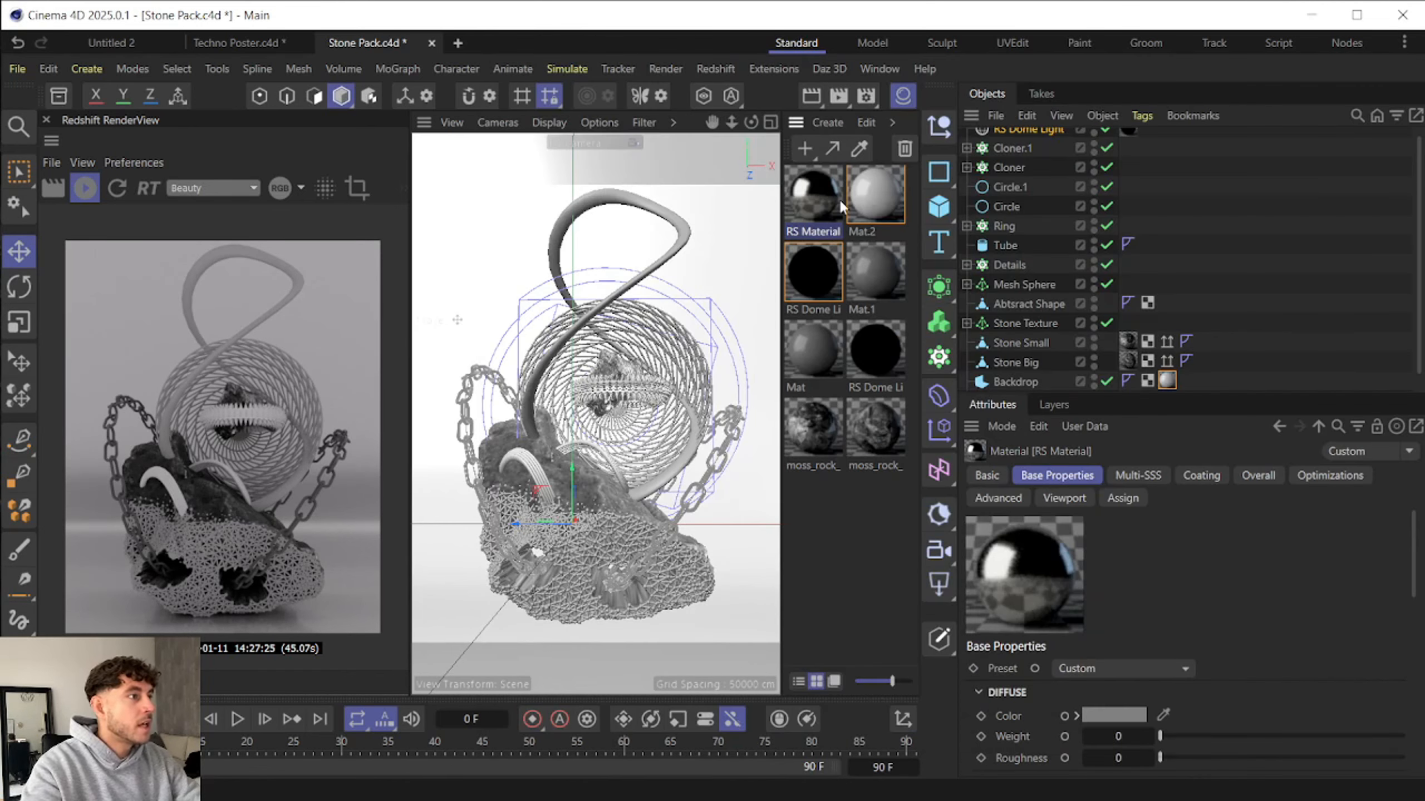
# - Apply the silver RS Material to the abstract shape, the Chain objects in both cloners, and the Stone Texture lattice
pyautogui.moveTo(839, 198); pyautogui.dragTo(689, 242)
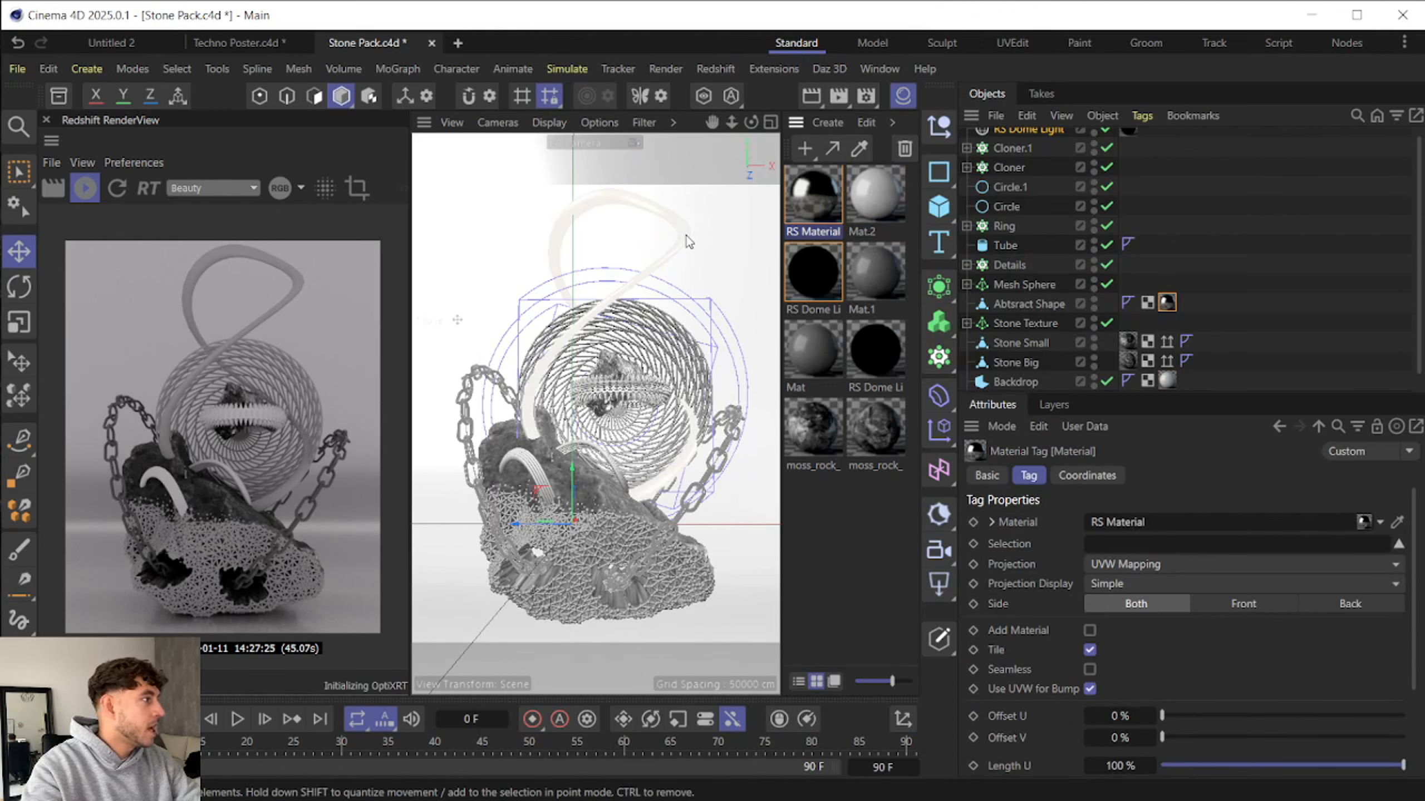
pyautogui.click(966, 148)
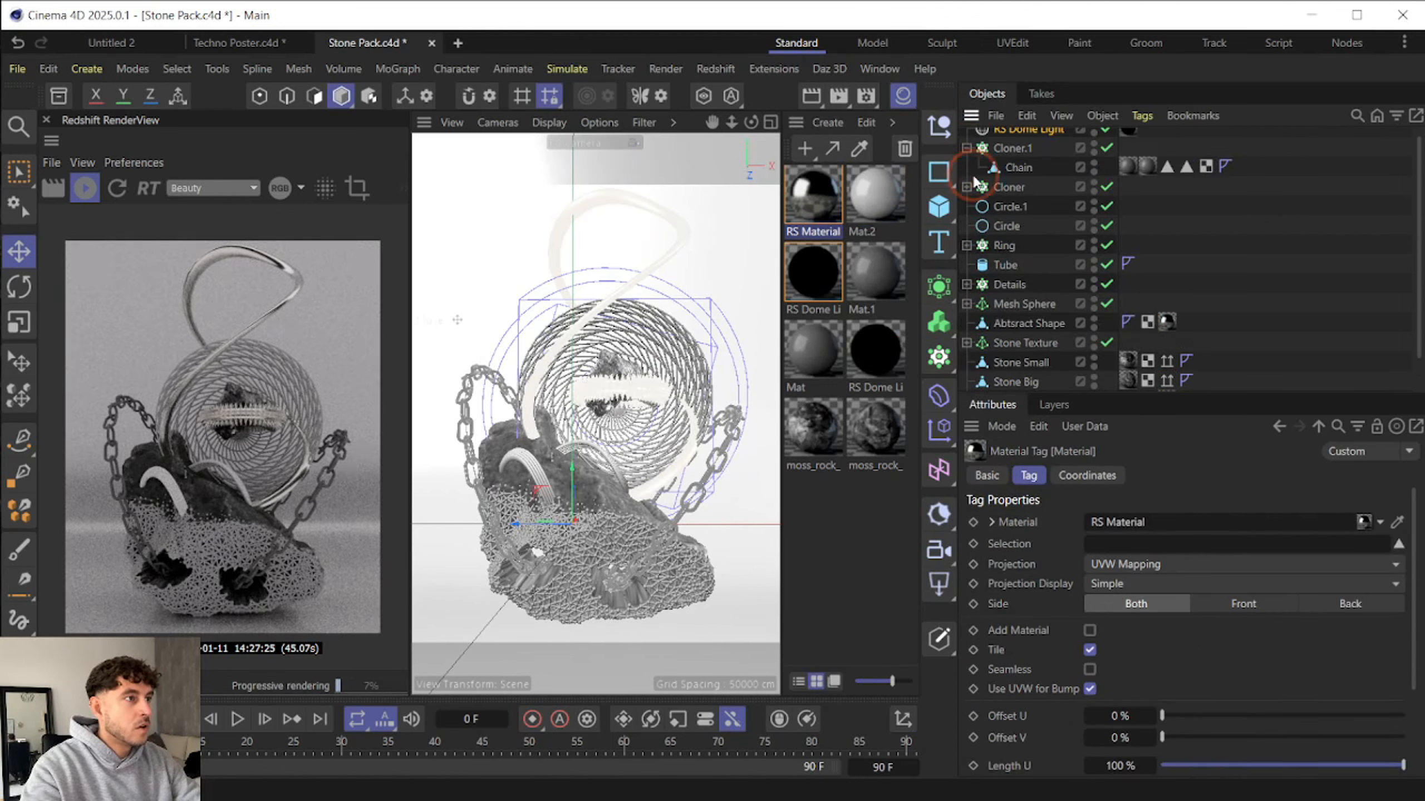
pyautogui.click(966, 187)
pyautogui.moveTo(817, 197); pyautogui.dragTo(1127, 207)
pyautogui.moveTo(828, 193); pyautogui.dragTo(1128, 169)
pyautogui.moveTo(813, 196); pyautogui.dragTo(602, 553)
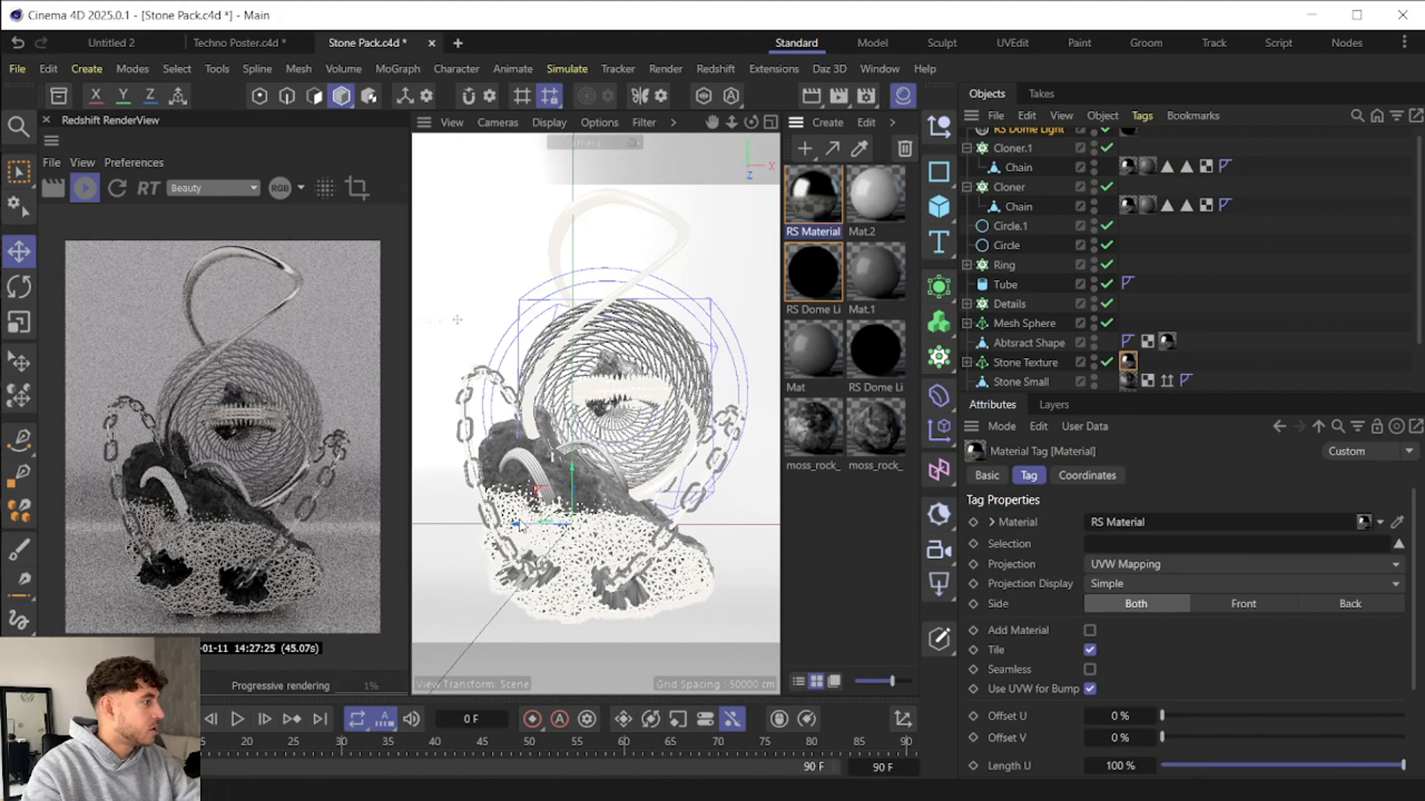
# - Check the colors in the reference image Bild.png and duplicate the silver RS Material
pyautogui.hotkey('alt', 'Tab')
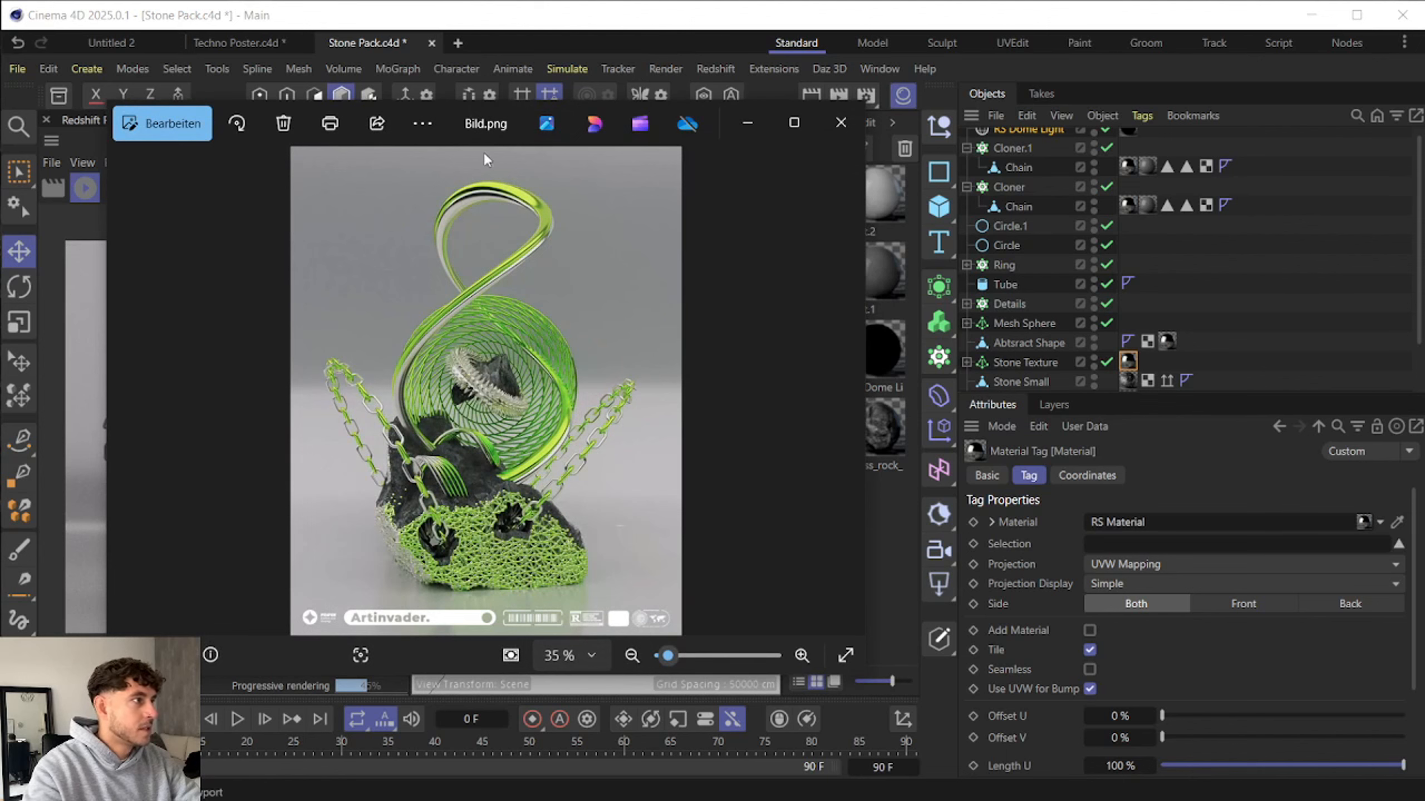
pyautogui.click(736, 124)
pyautogui.click(805, 210)
pyautogui.hotkey('ctrl', 'c')
pyautogui.hotkey('ctrl', 'v')
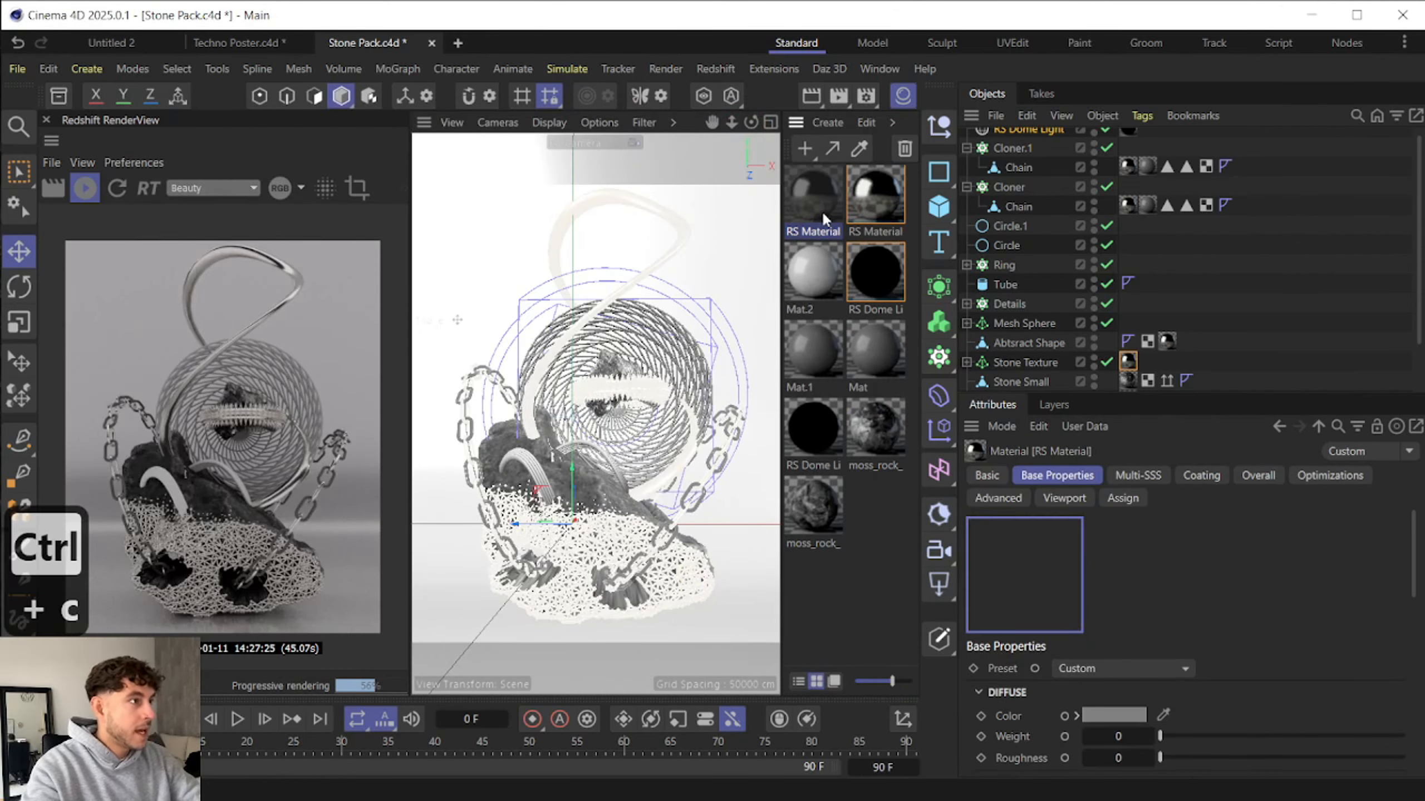
# - Open the duplicated RS Material in the Node Editor and set its preset to Silver
pyautogui.doubleClick(812, 197)
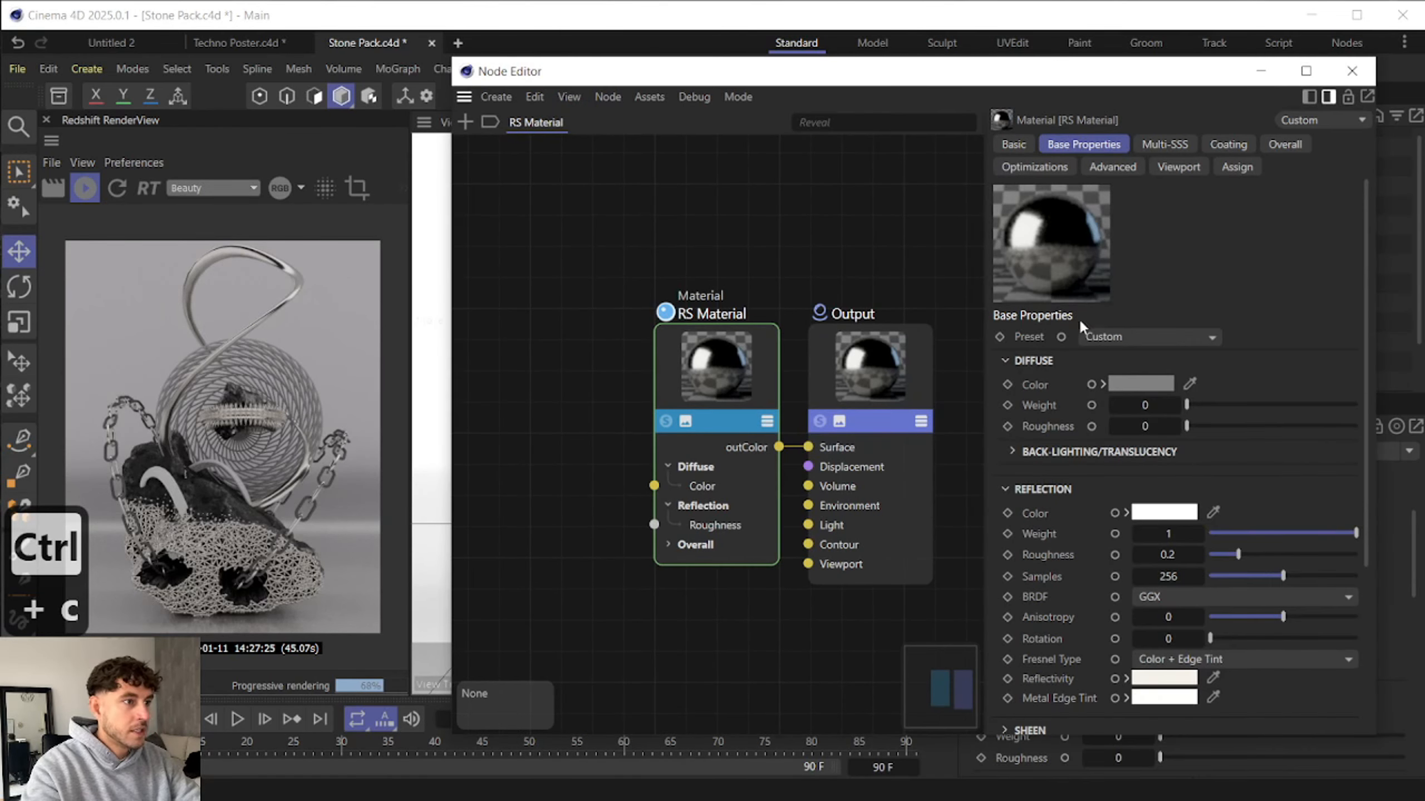
pyautogui.click(1099, 336)
pyautogui.click(1162, 653)
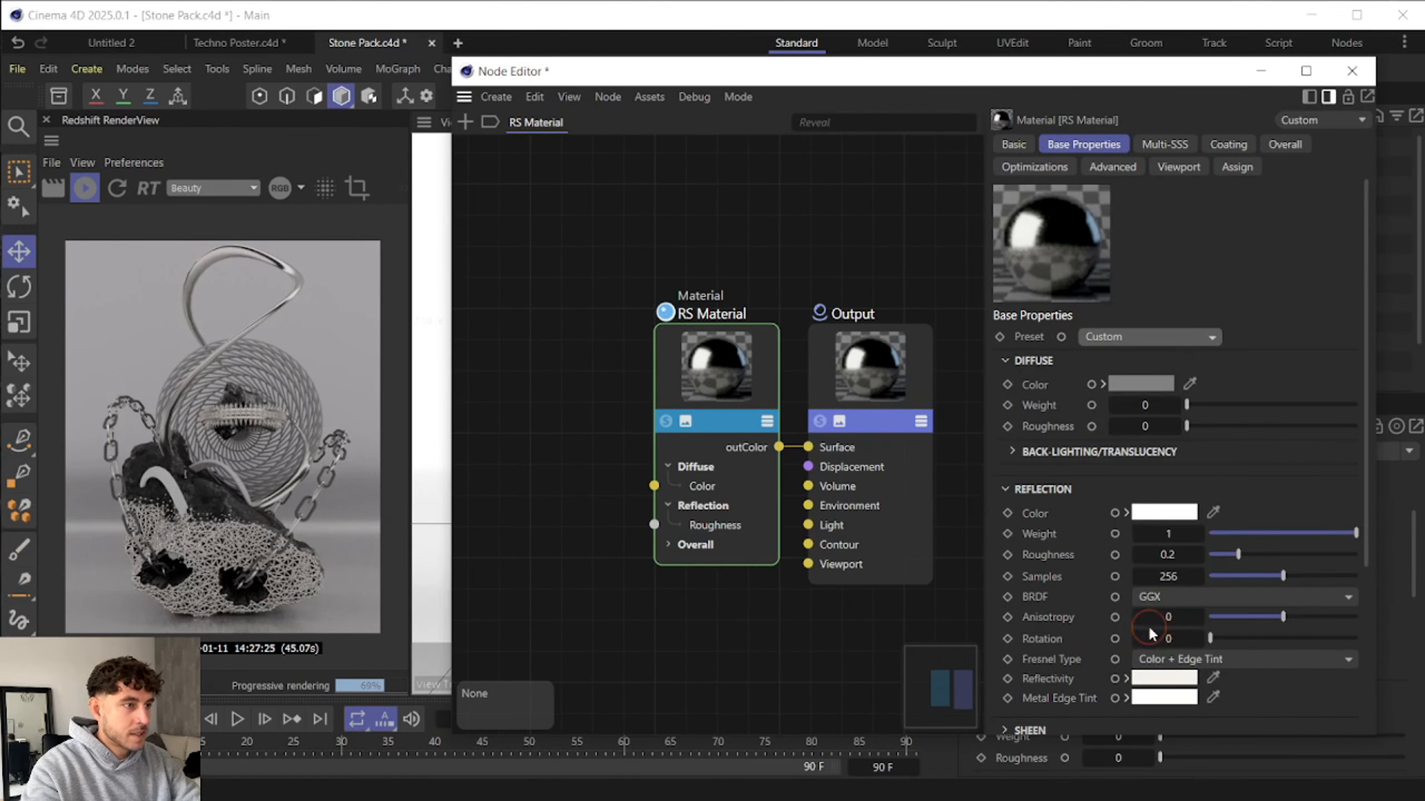
pyautogui.click(1036, 481)
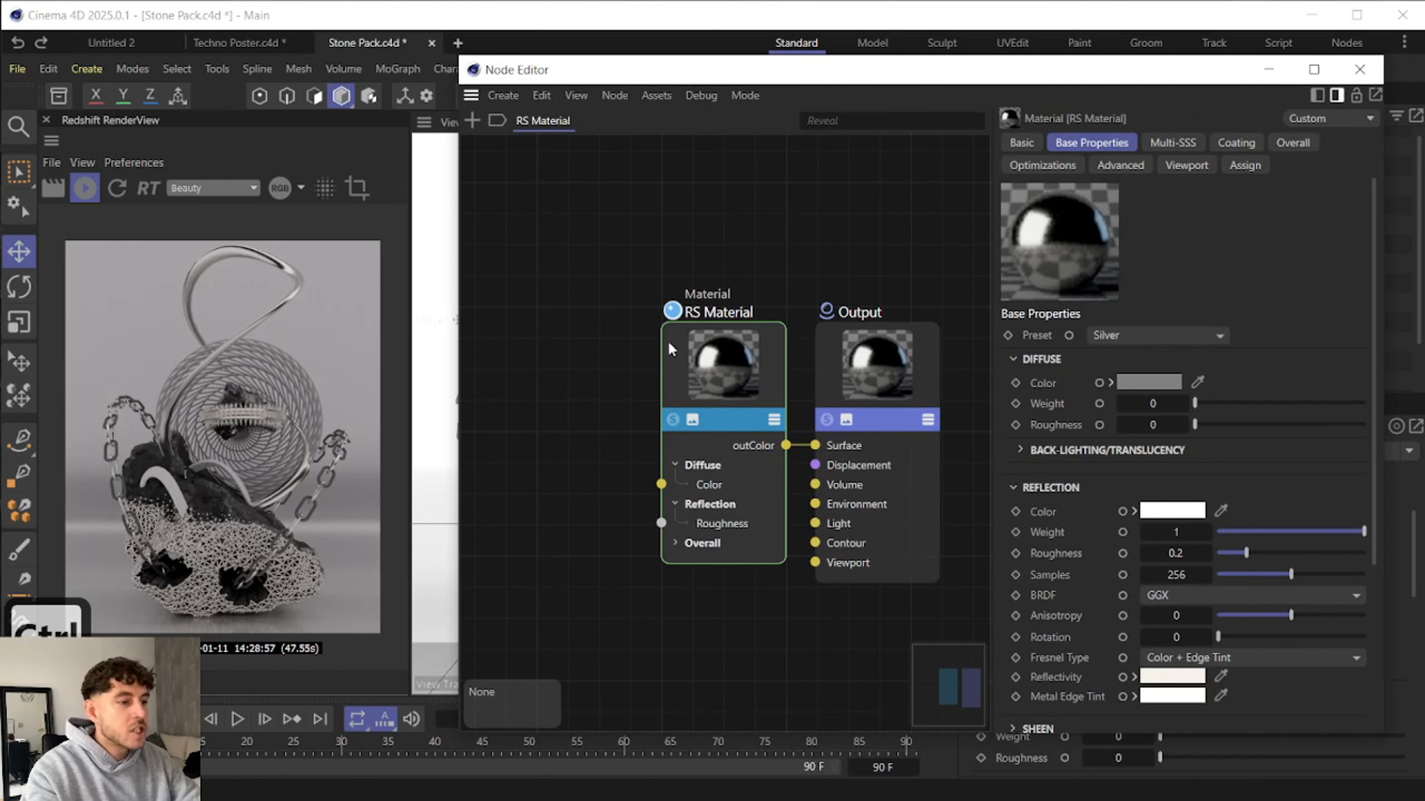
# - Set the duplicated RS Material's reflectivity color to hex 73FF00 and close the Node Editor
pyautogui.scroll(-5, 1059, 616)
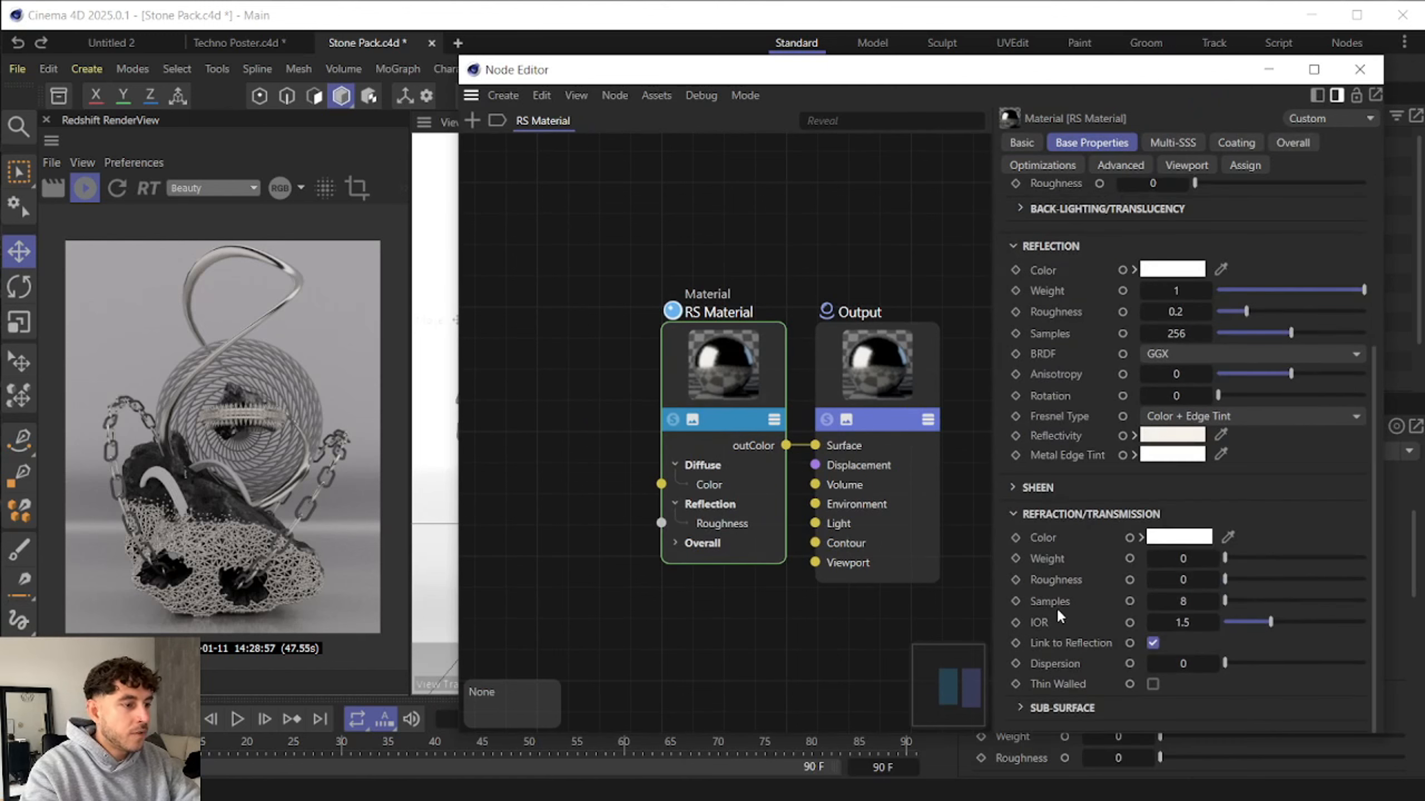
pyautogui.click(1159, 436)
pyautogui.moveTo(1133, 453); pyautogui.dragTo(1007, 453)
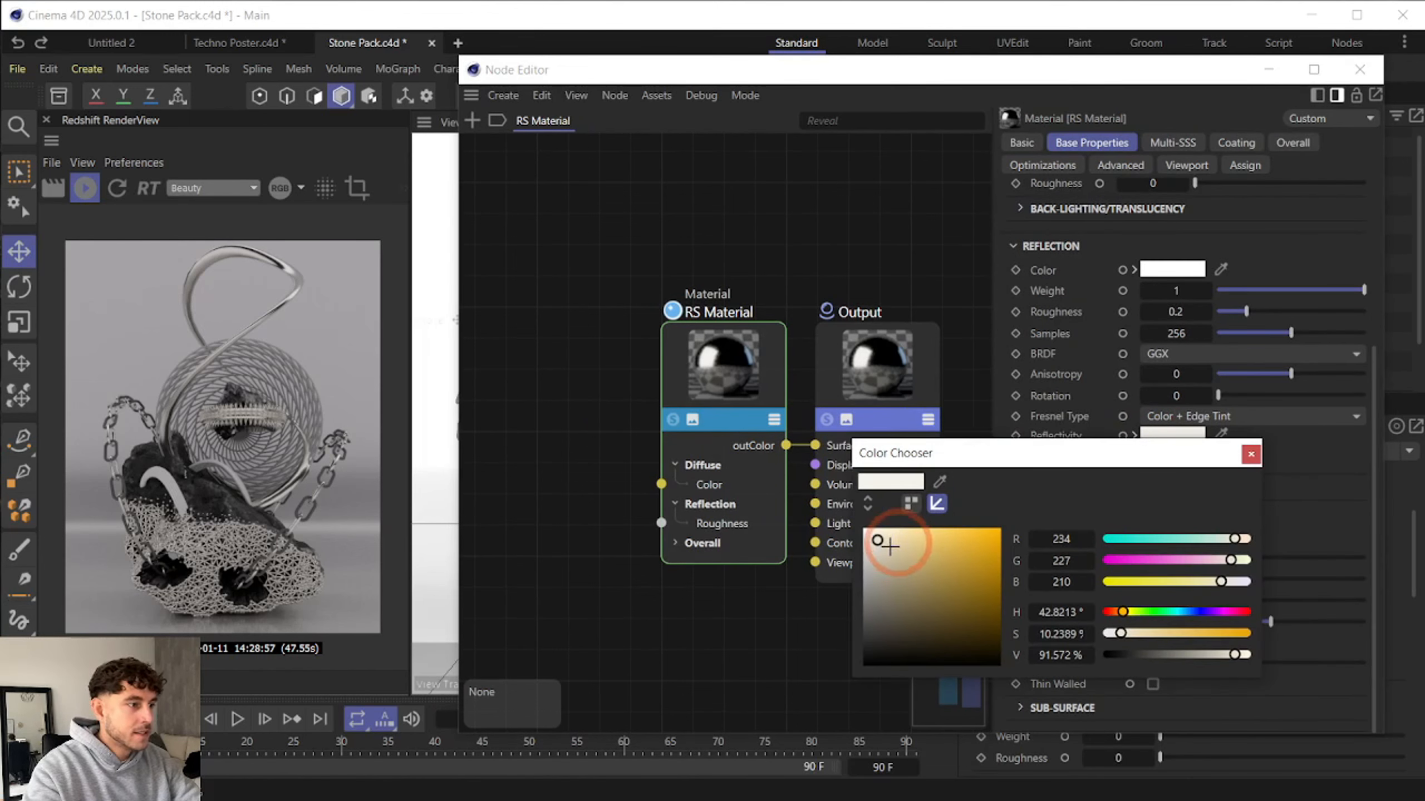
pyautogui.click(1049, 506)
pyautogui.click(1096, 506)
pyautogui.moveTo(926, 538); pyautogui.dragTo(734, 520)
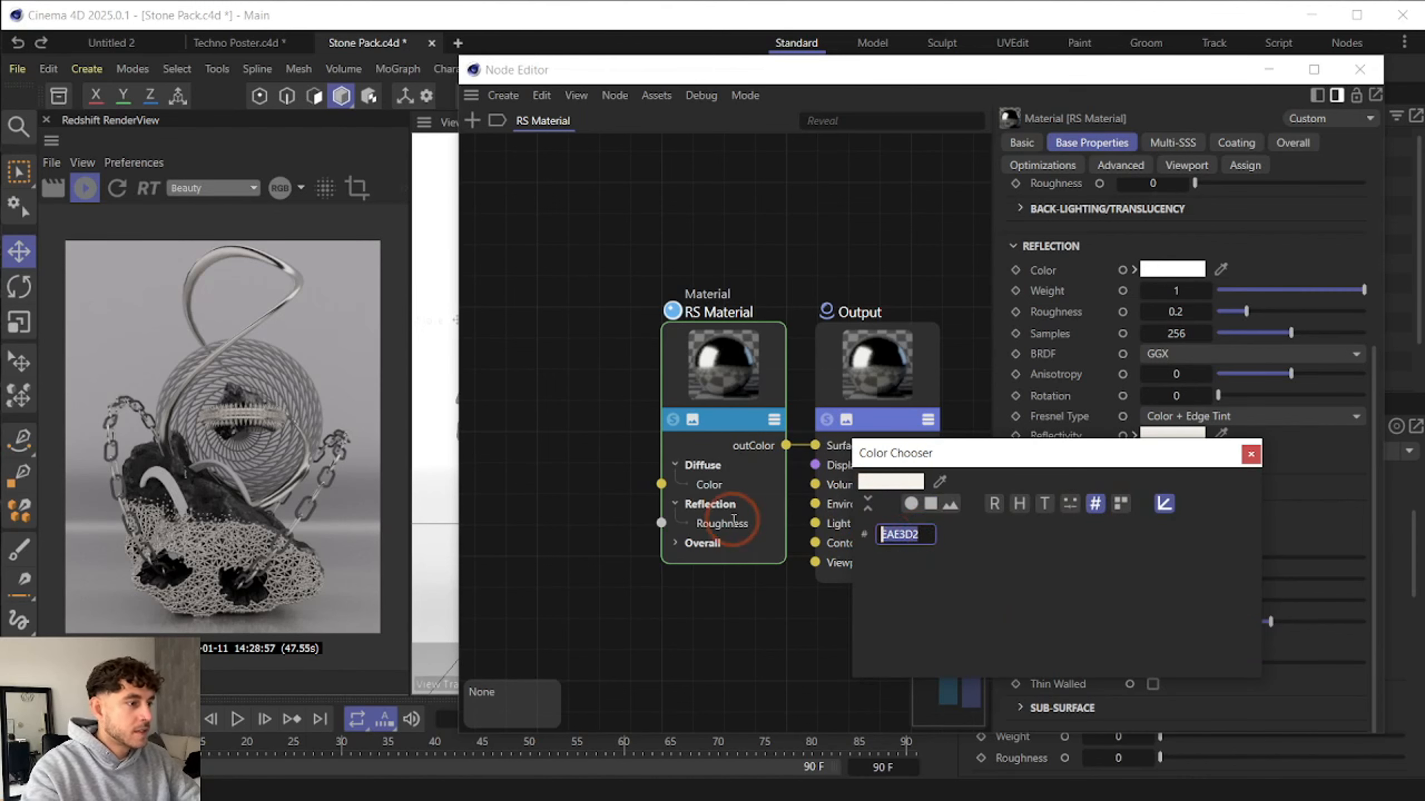
pyautogui.hotkey('ctrl', 'v')
pyautogui.click(1306, 474)
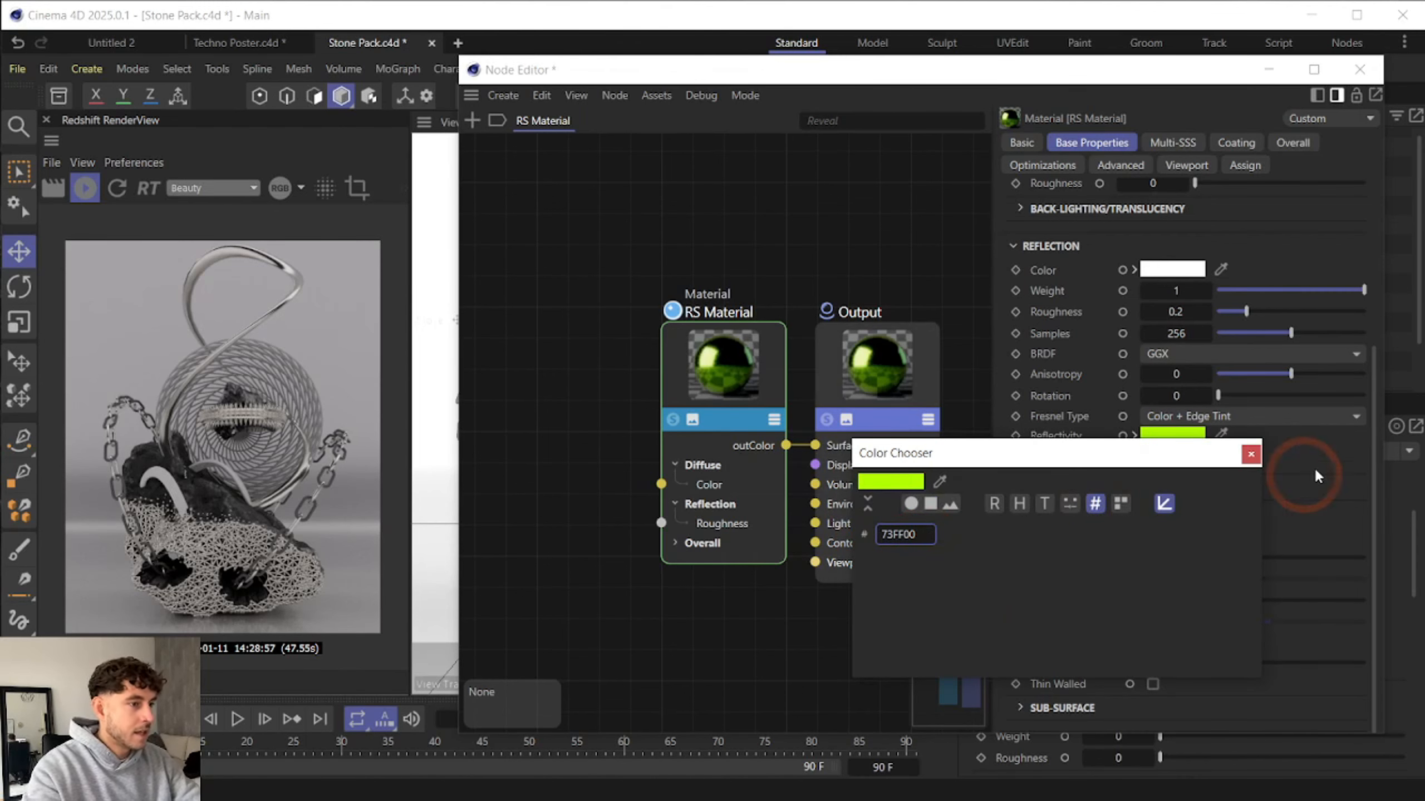
pyautogui.click(1251, 455)
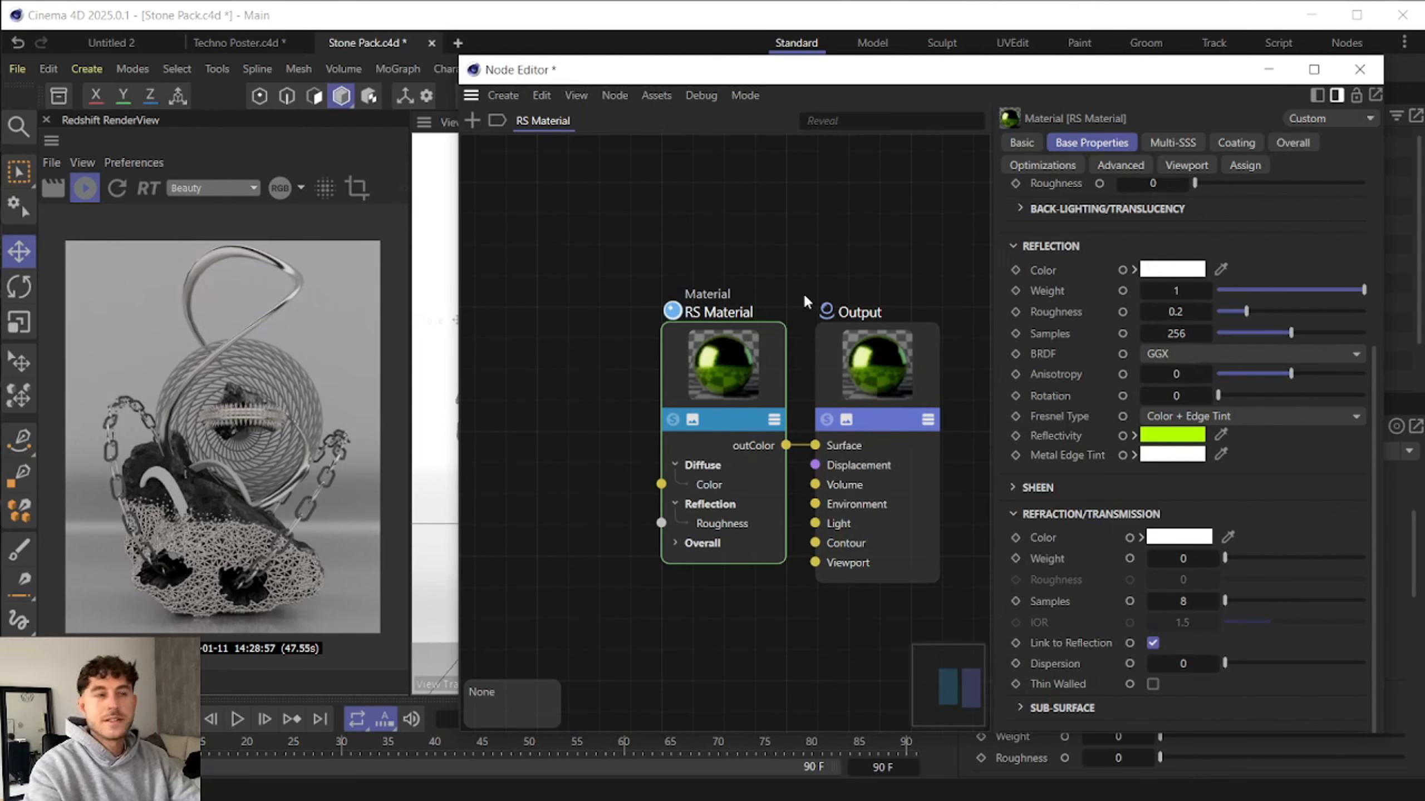
pyautogui.click(1349, 78)
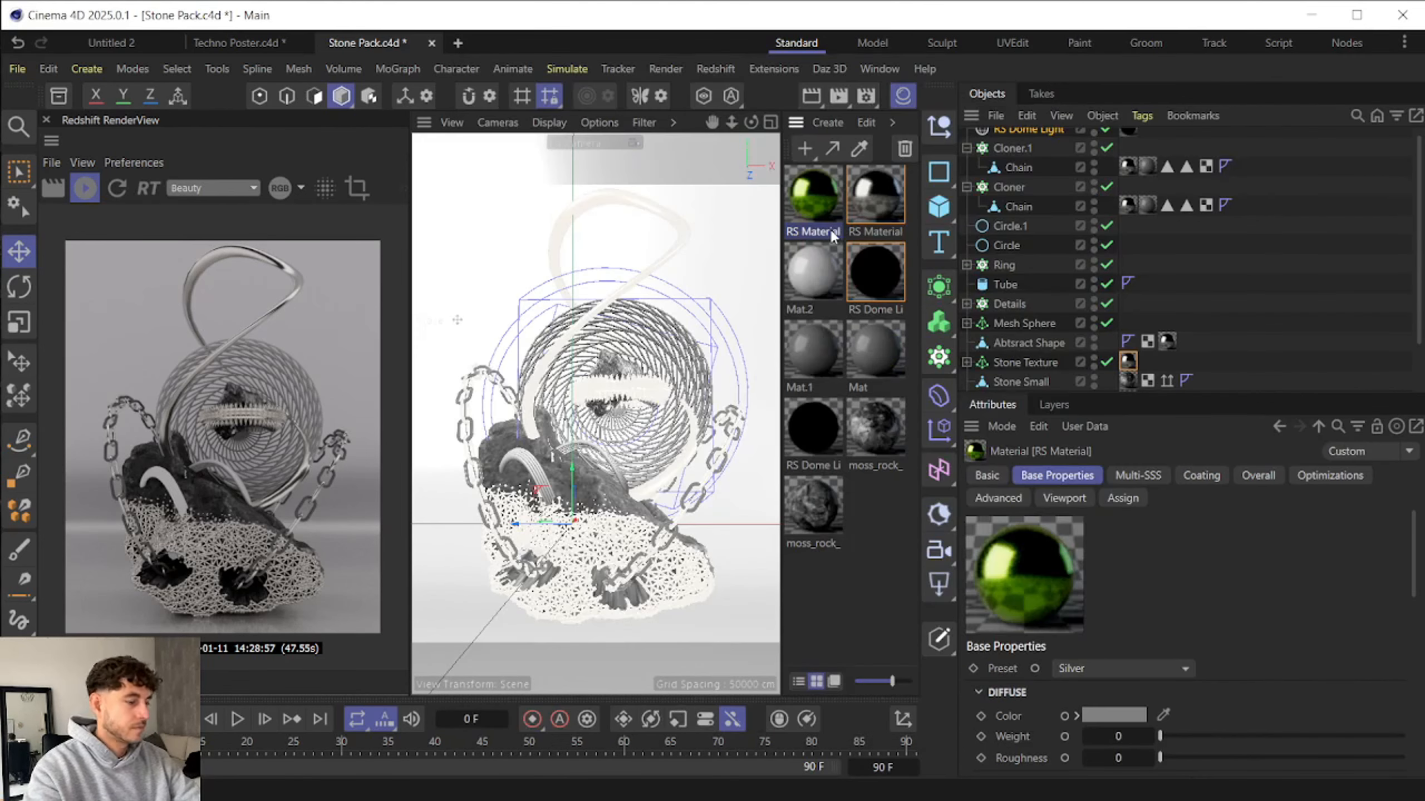
# - Apply the green RS Material to the Chain objects in both cloners and to a slightly shifted duplicate of the Stone Texture lattice
pyautogui.moveTo(1056, 216); pyautogui.dragTo(1156, 164)
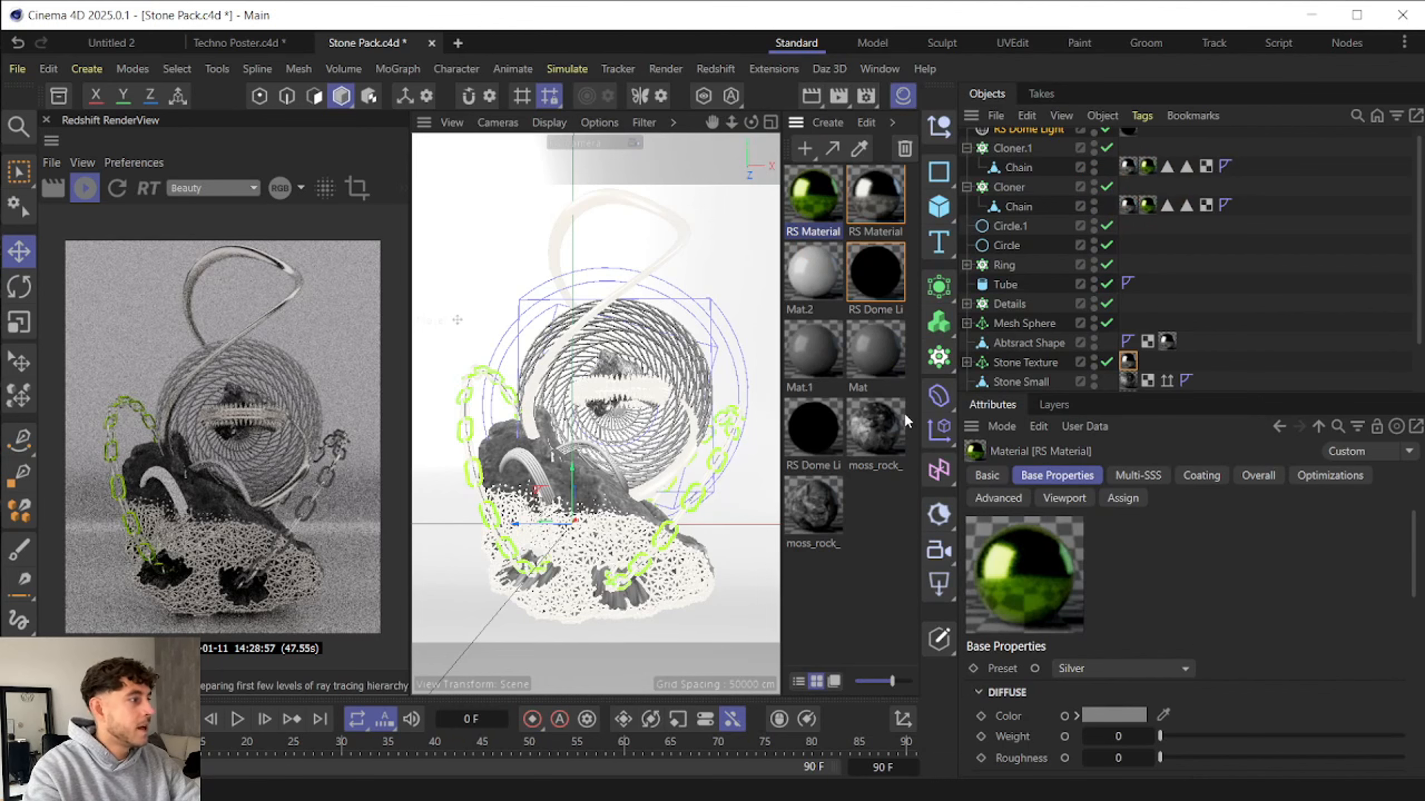
pyautogui.scroll(-2, 1002, 314)
pyautogui.click(1002, 304)
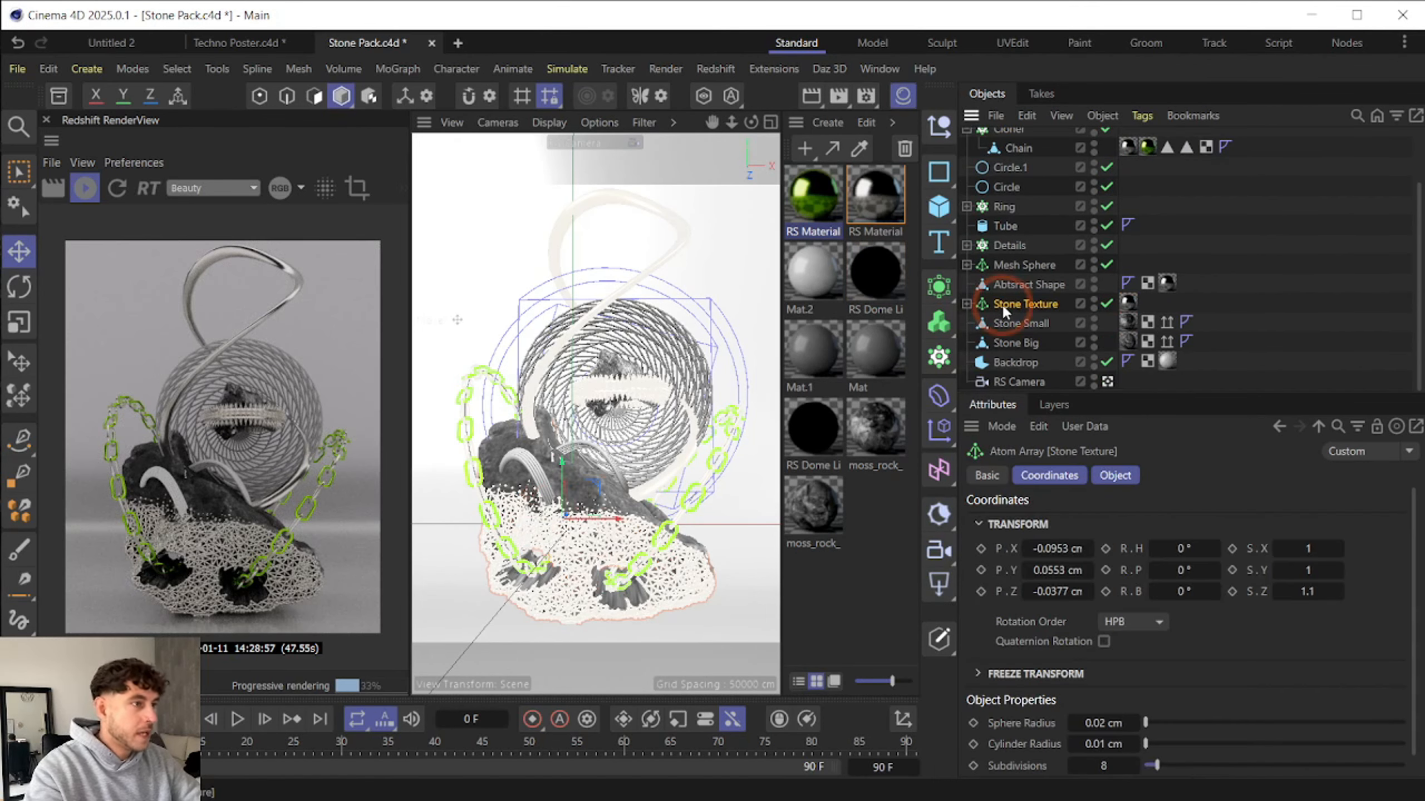
pyautogui.hotkey('ctrl', 'c')
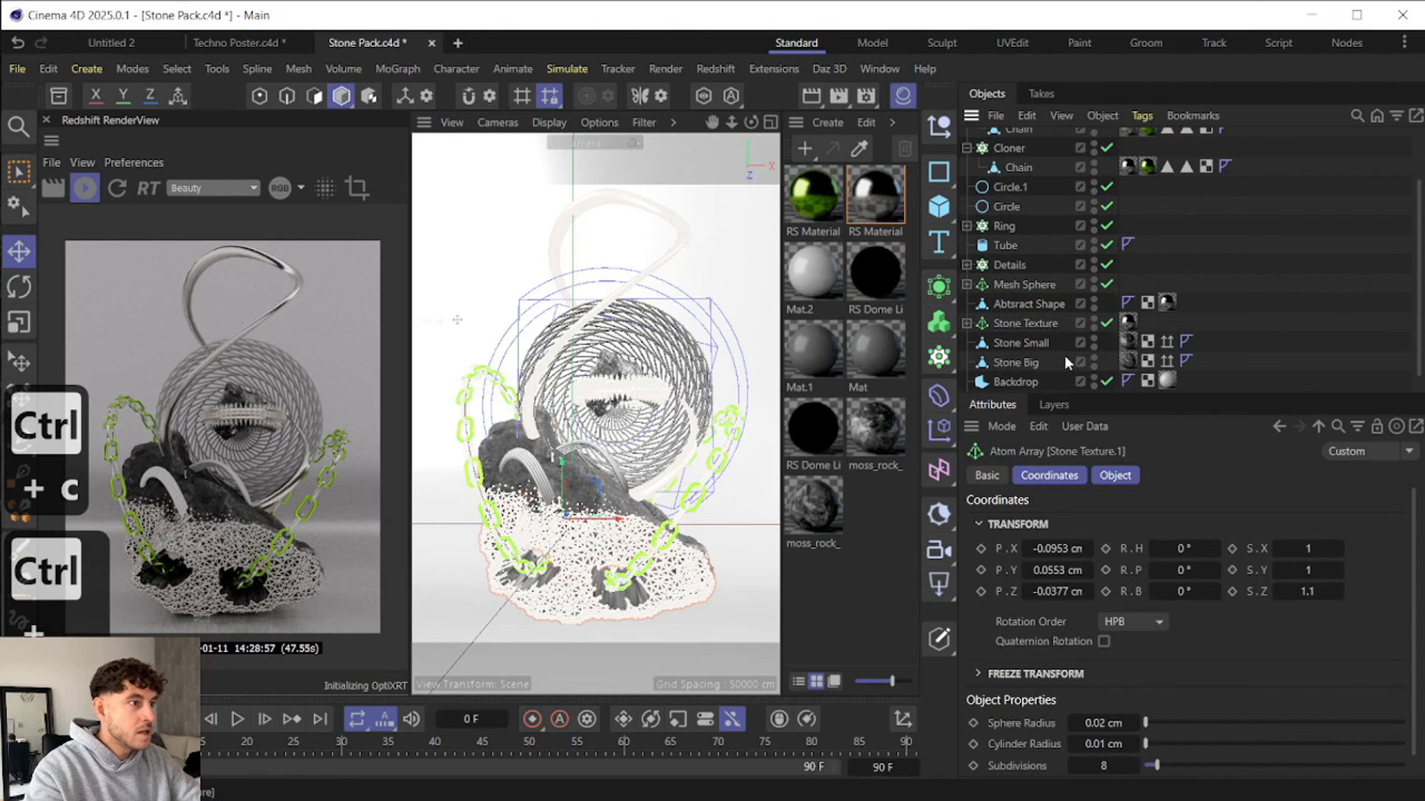
pyautogui.hotkey('ctrl', 'v')
pyautogui.moveTo(816, 204); pyautogui.dragTo(1128, 138)
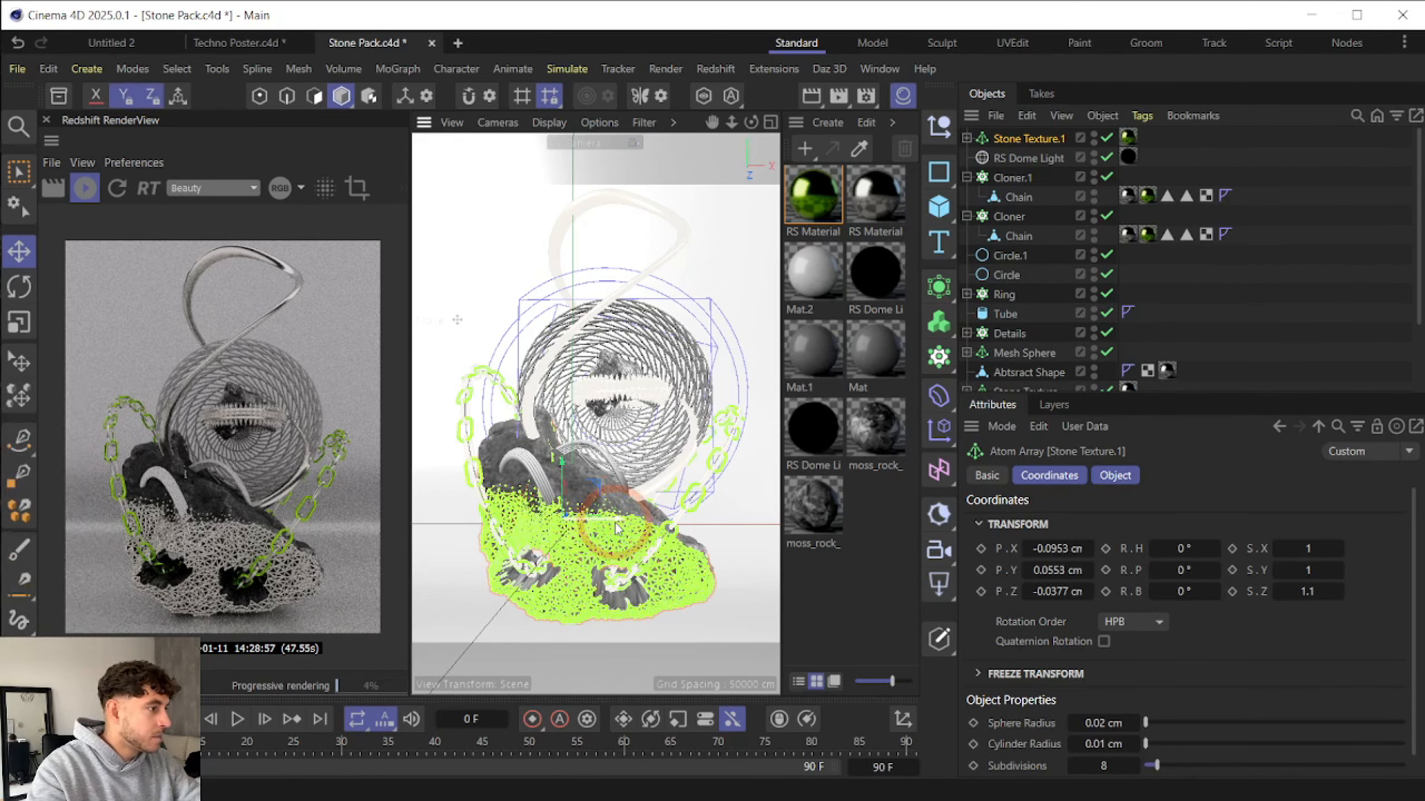
pyautogui.moveTo(617, 528); pyautogui.dragTo(613, 534)
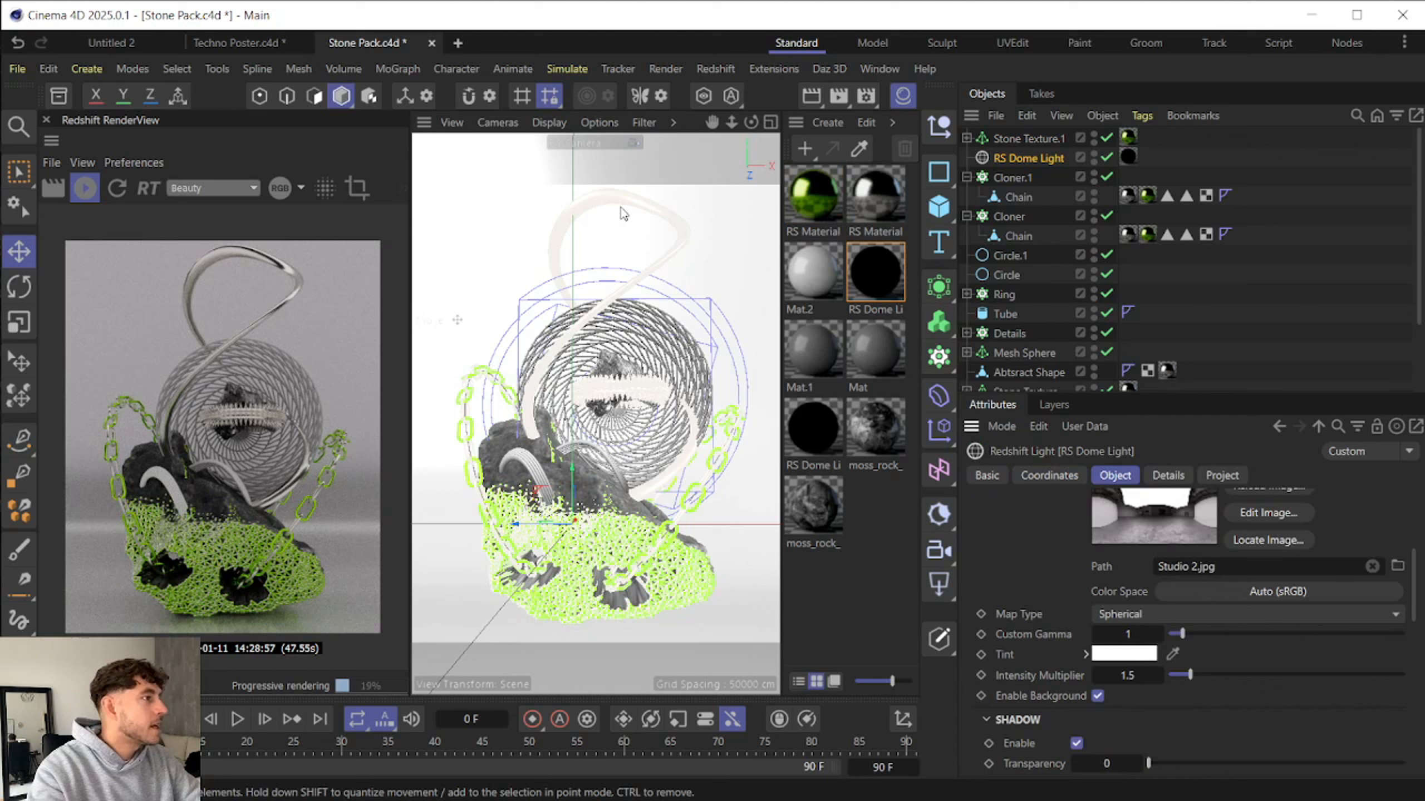
# - Duplicate the abstract shape and apply the green RS Material to the copy and to the Mesh Sphere
pyautogui.click(626, 203)
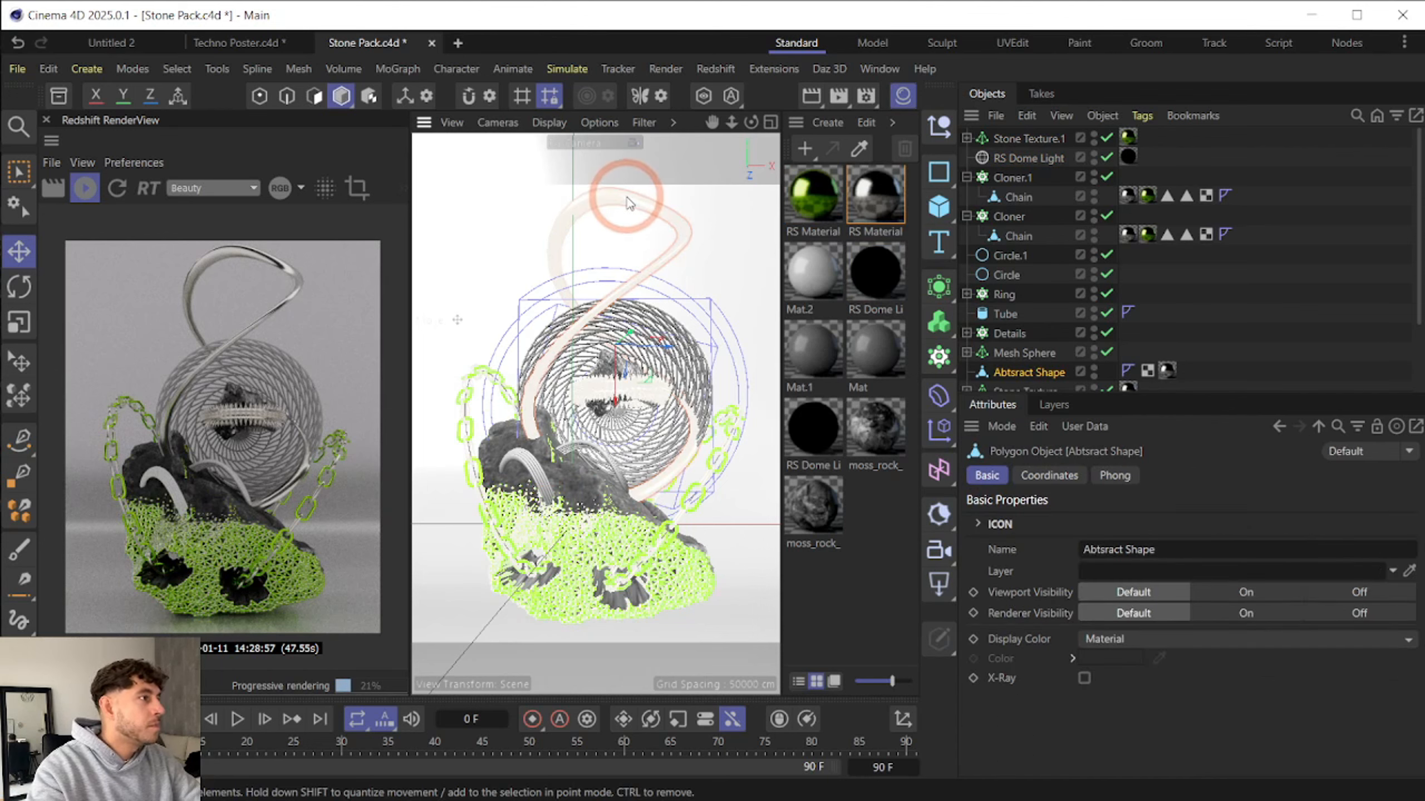
pyautogui.hotkey('ctrl', 'c')
pyautogui.hotkey('ctrl', 'v')
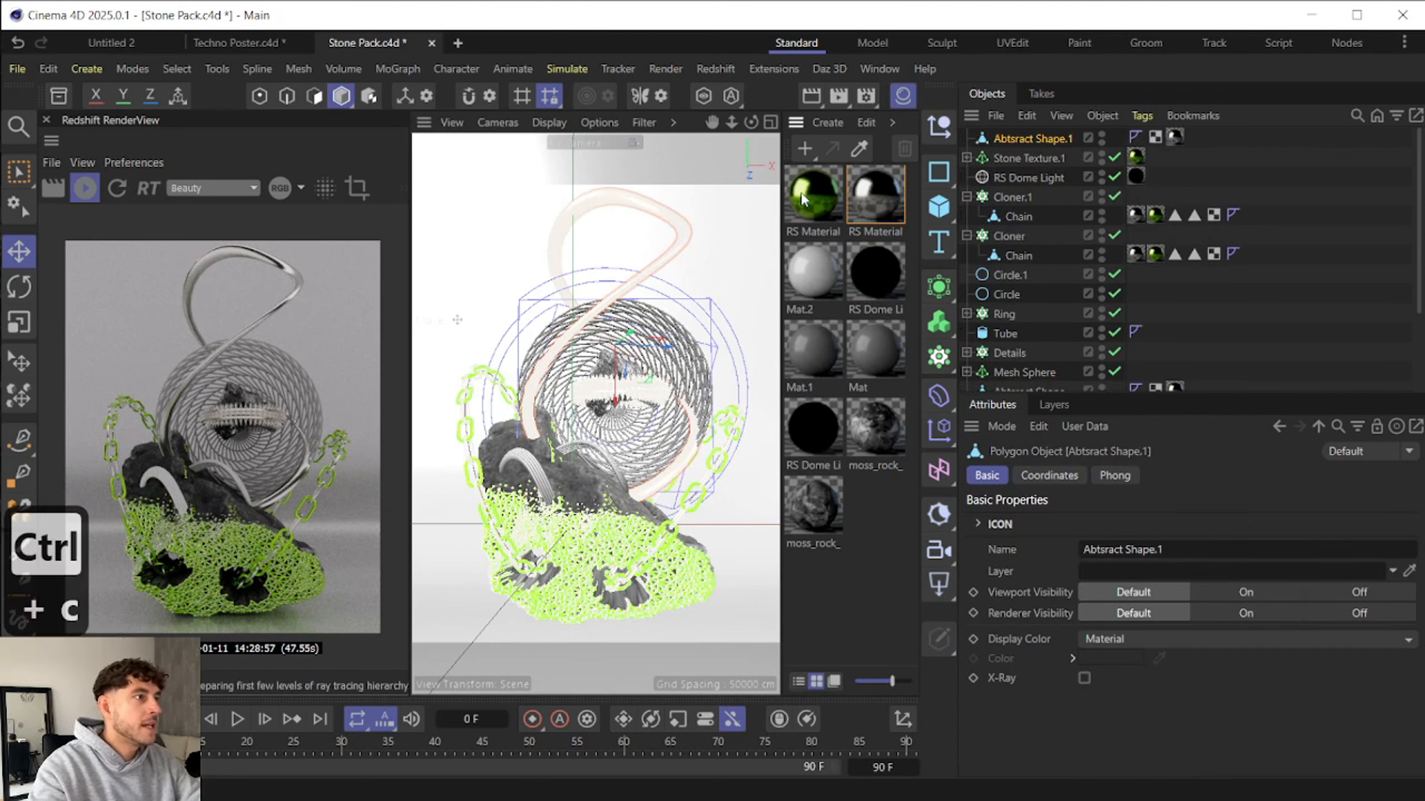
pyautogui.moveTo(813, 195); pyautogui.dragTo(1177, 138)
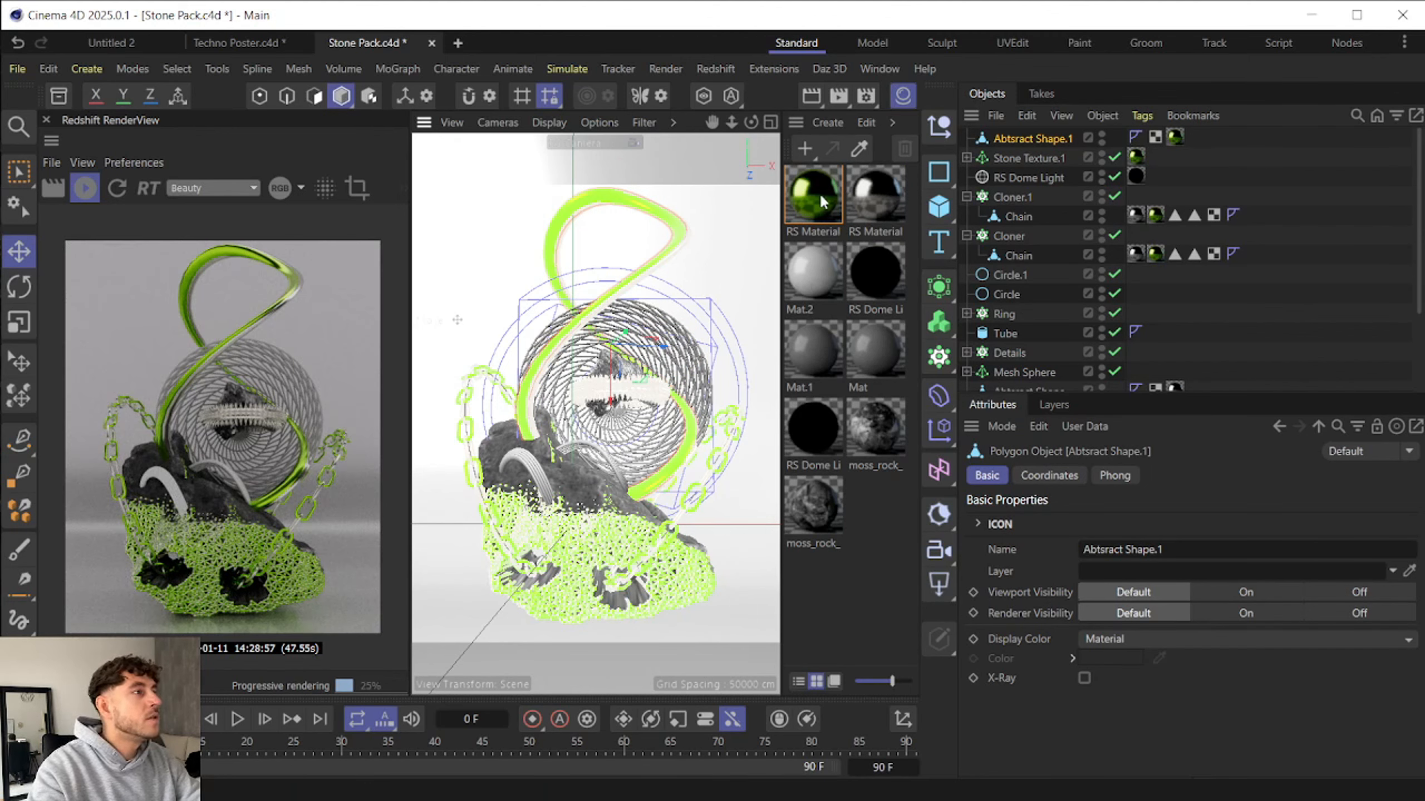
pyautogui.moveTo(819, 191); pyautogui.dragTo(713, 415)
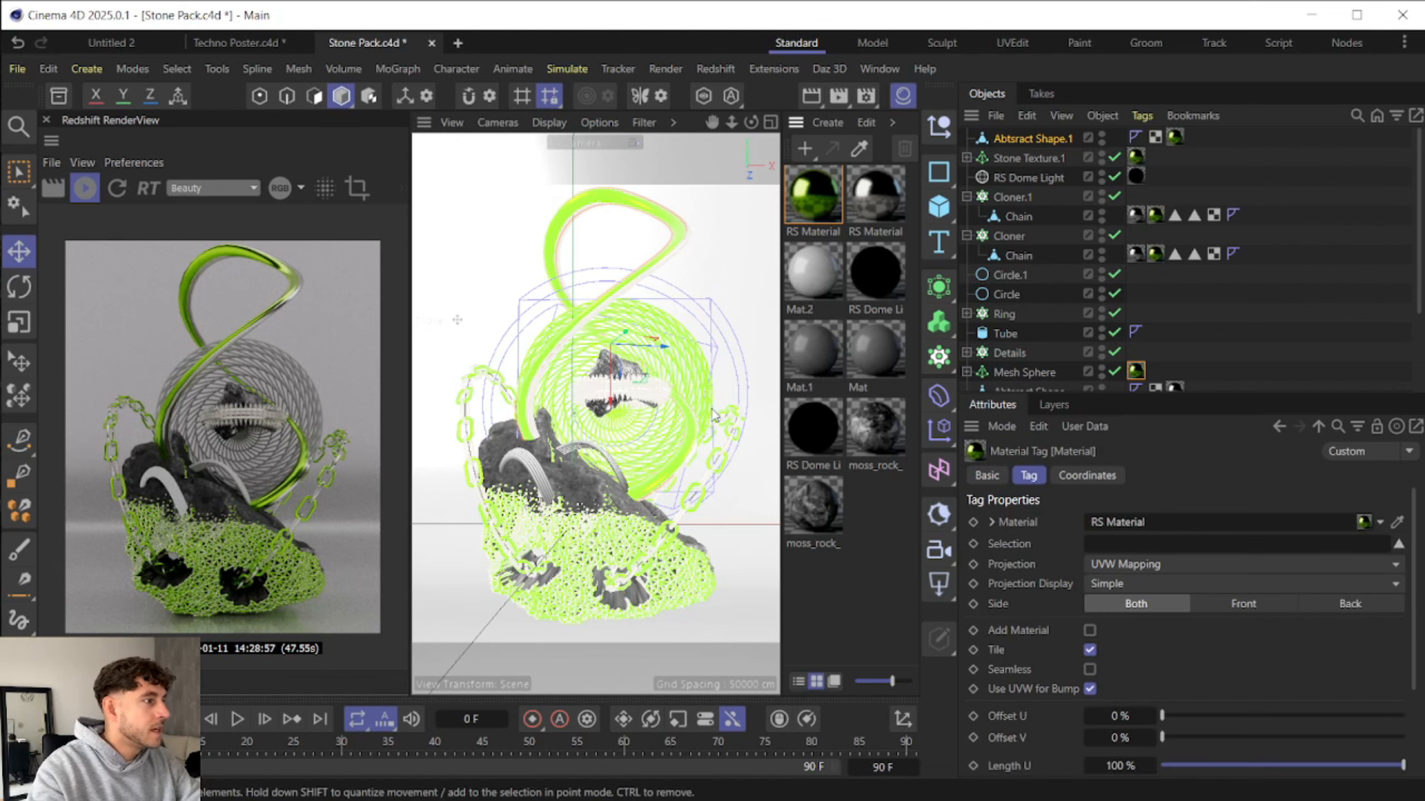
# - Apply the silver RS Material to the Details object and the green one to a slightly shifted duplicate of its cloner
pyautogui.click(530, 473)
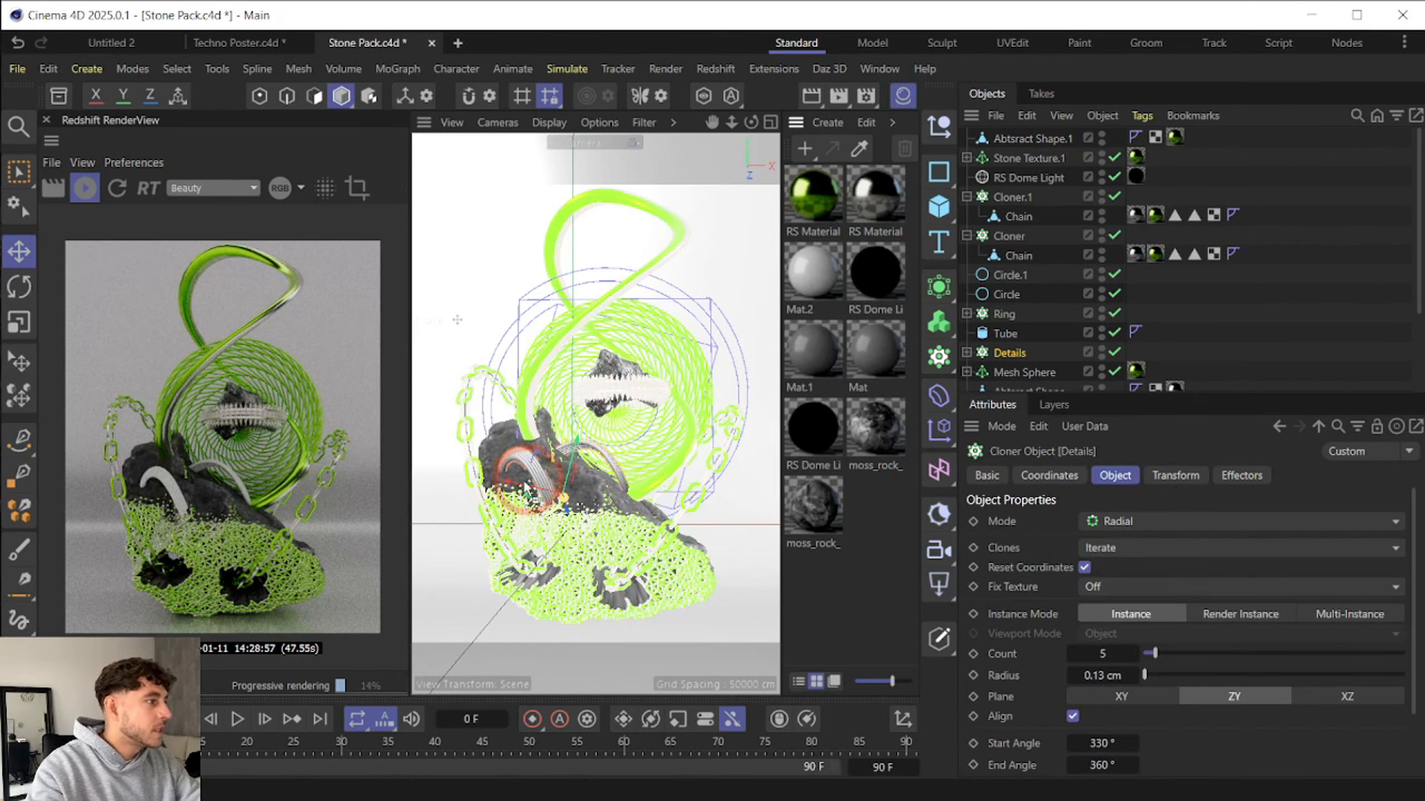
pyautogui.moveTo(543, 472); pyautogui.dragTo(543, 472)
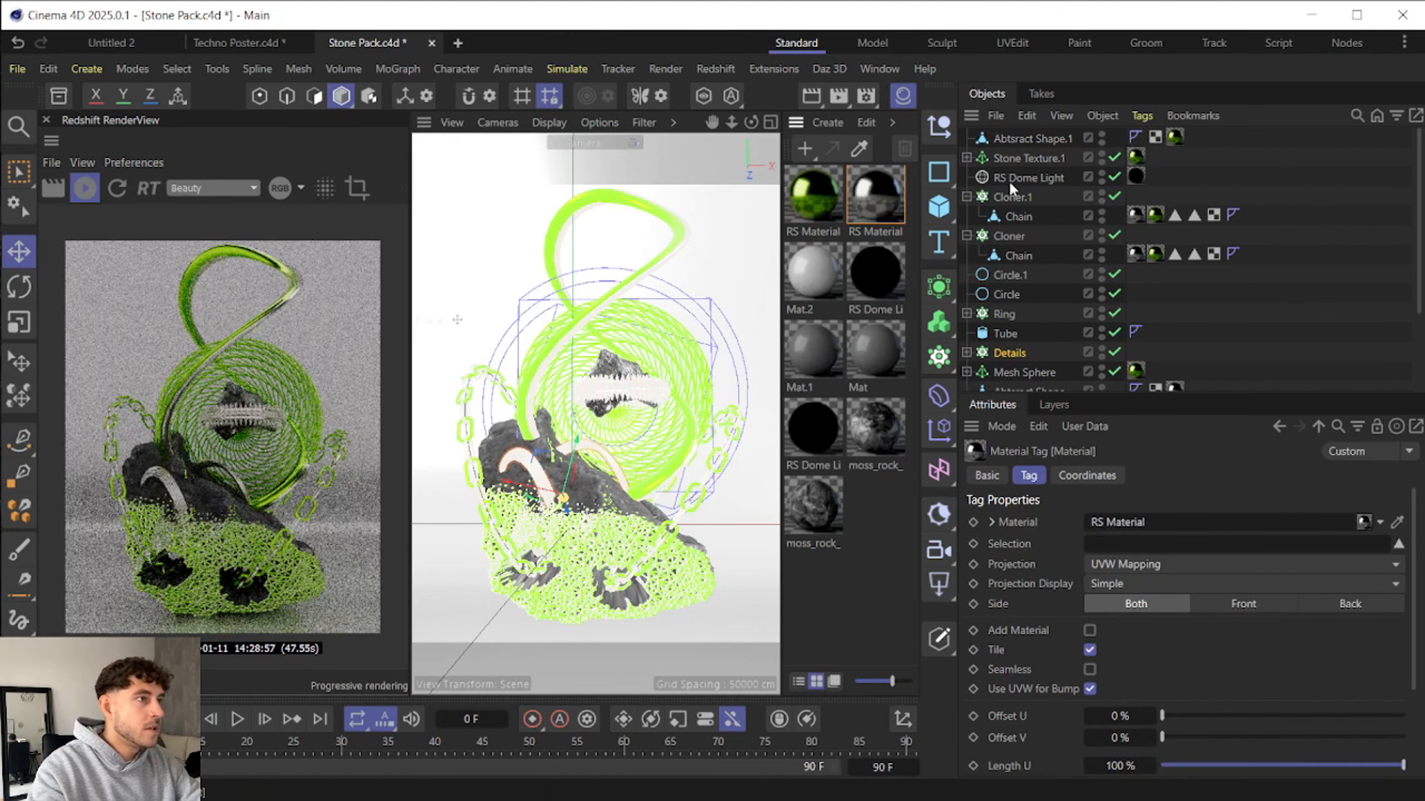
pyautogui.click(1006, 350)
pyautogui.hotkey('ctrl', 'c')
pyautogui.hotkey('ctrl', 'v')
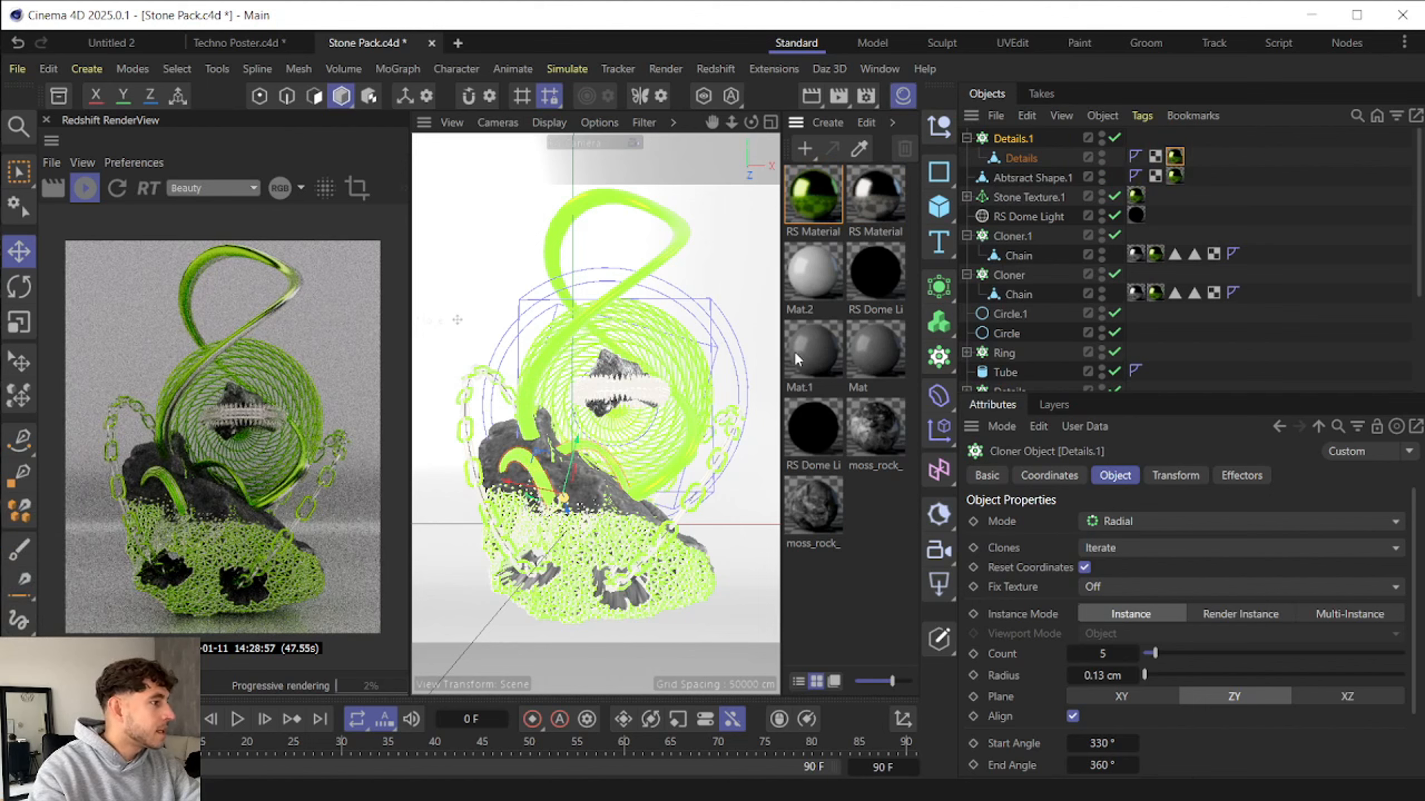
pyautogui.moveTo(518, 492); pyautogui.dragTo(513, 491)
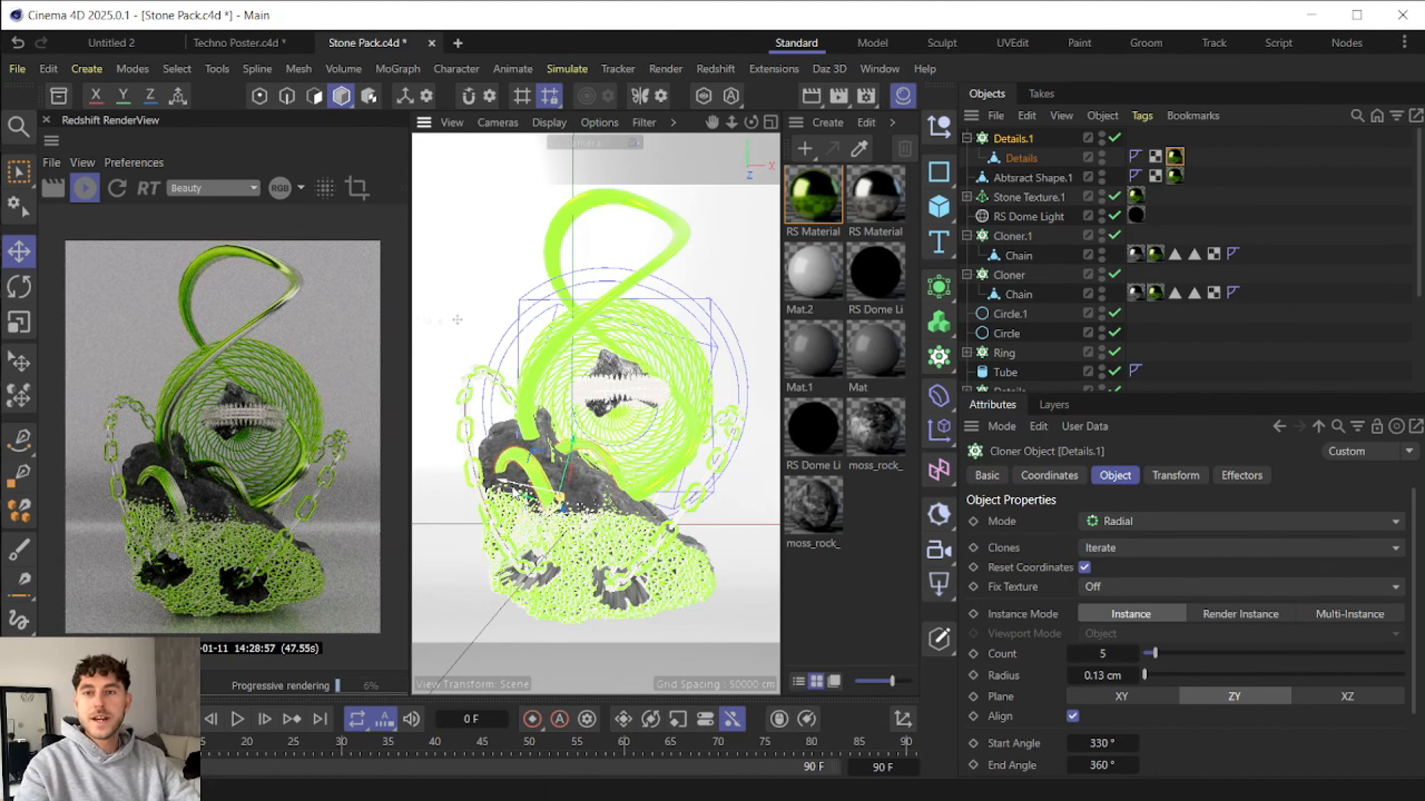
# - Set the RS Dome Light's intensity multiplier to 2
pyautogui.click(1035, 216)
pyautogui.scroll(-3, 1066, 589)
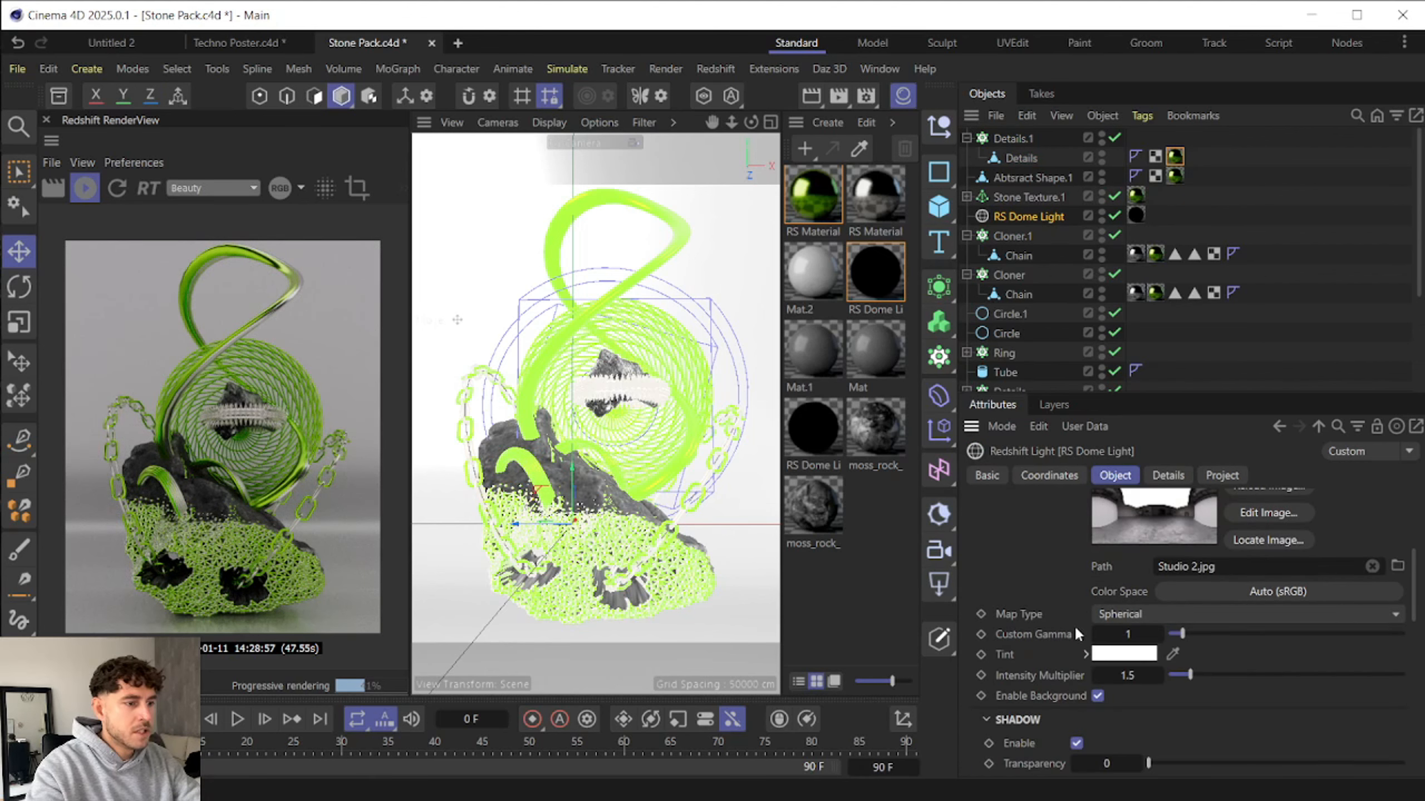
pyautogui.click(1122, 674)
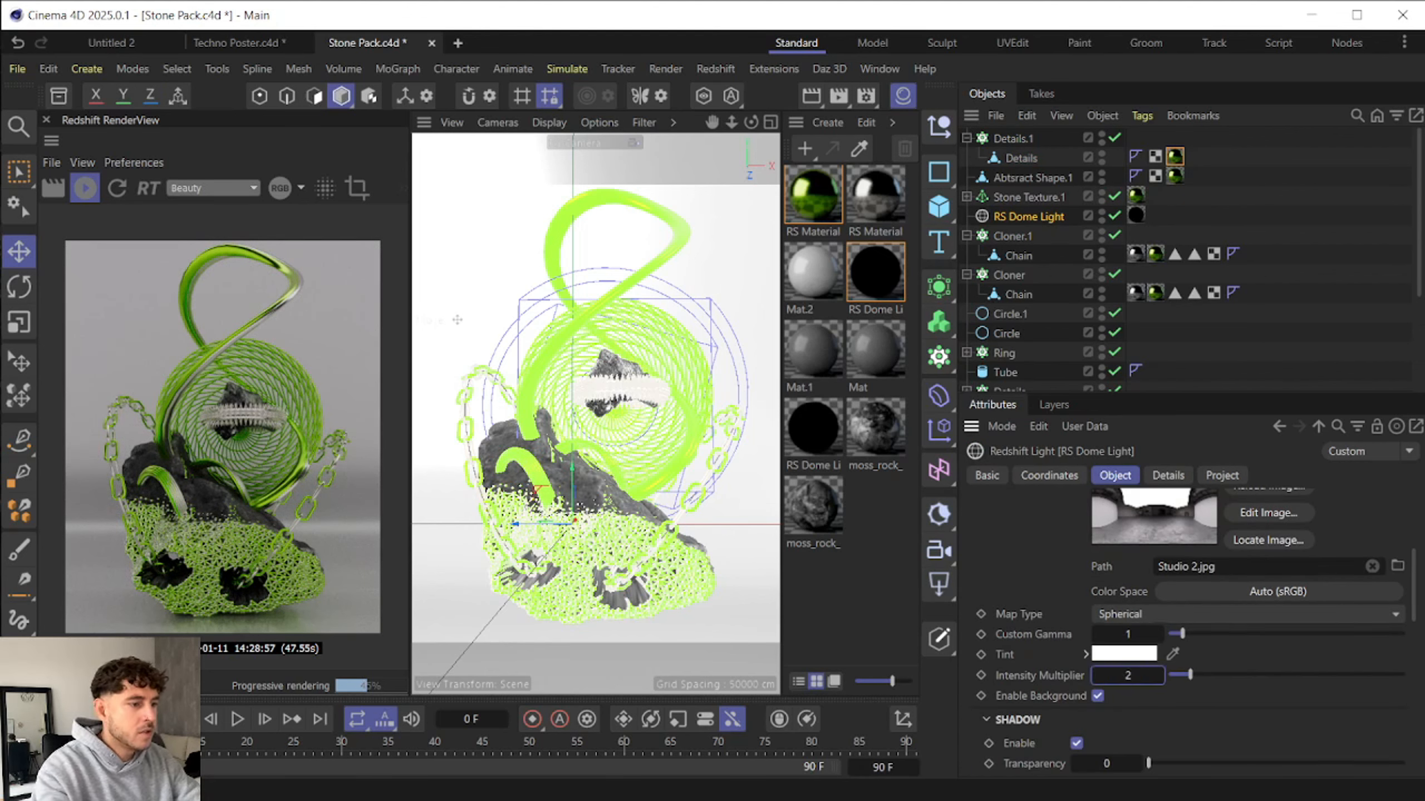
pyautogui.write('2')
pyautogui.press('Return')
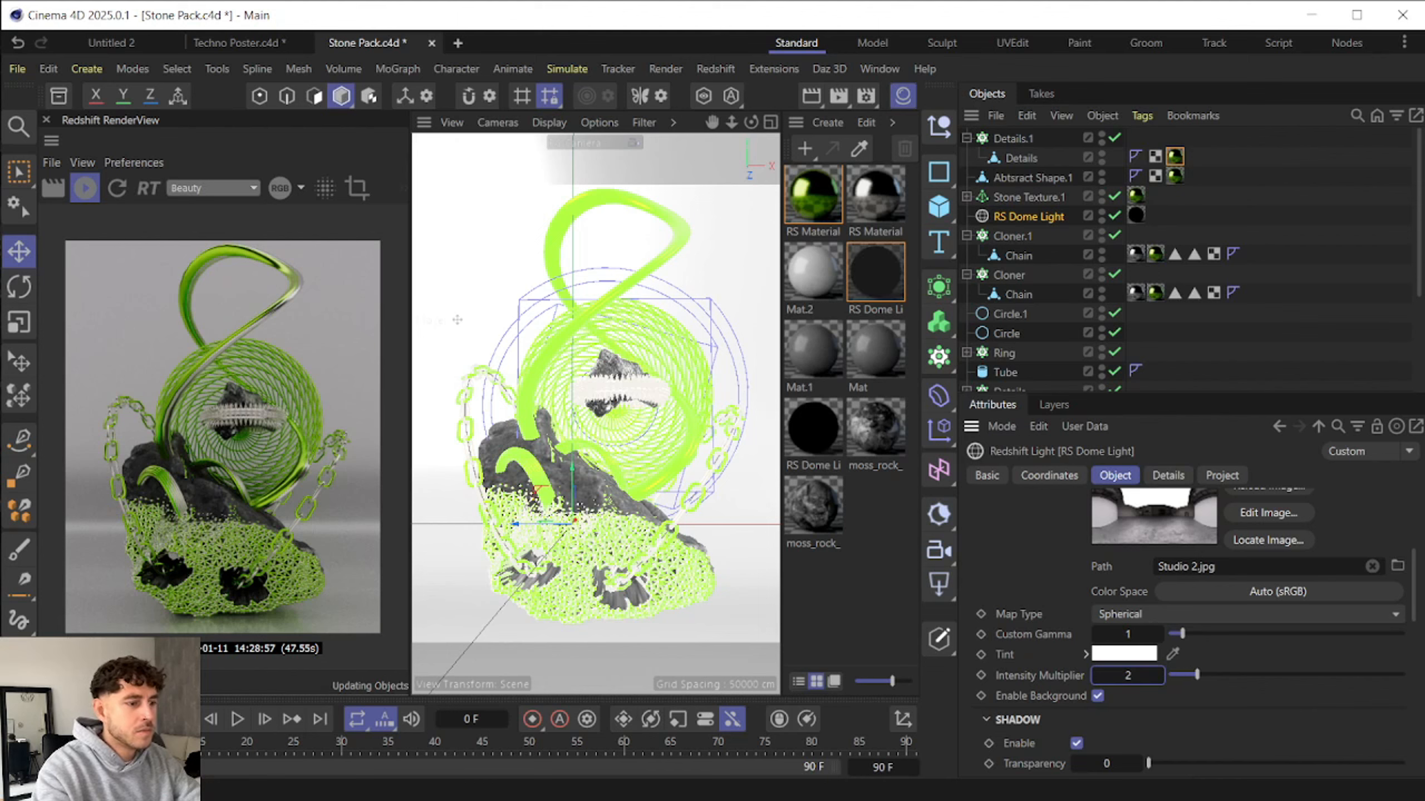
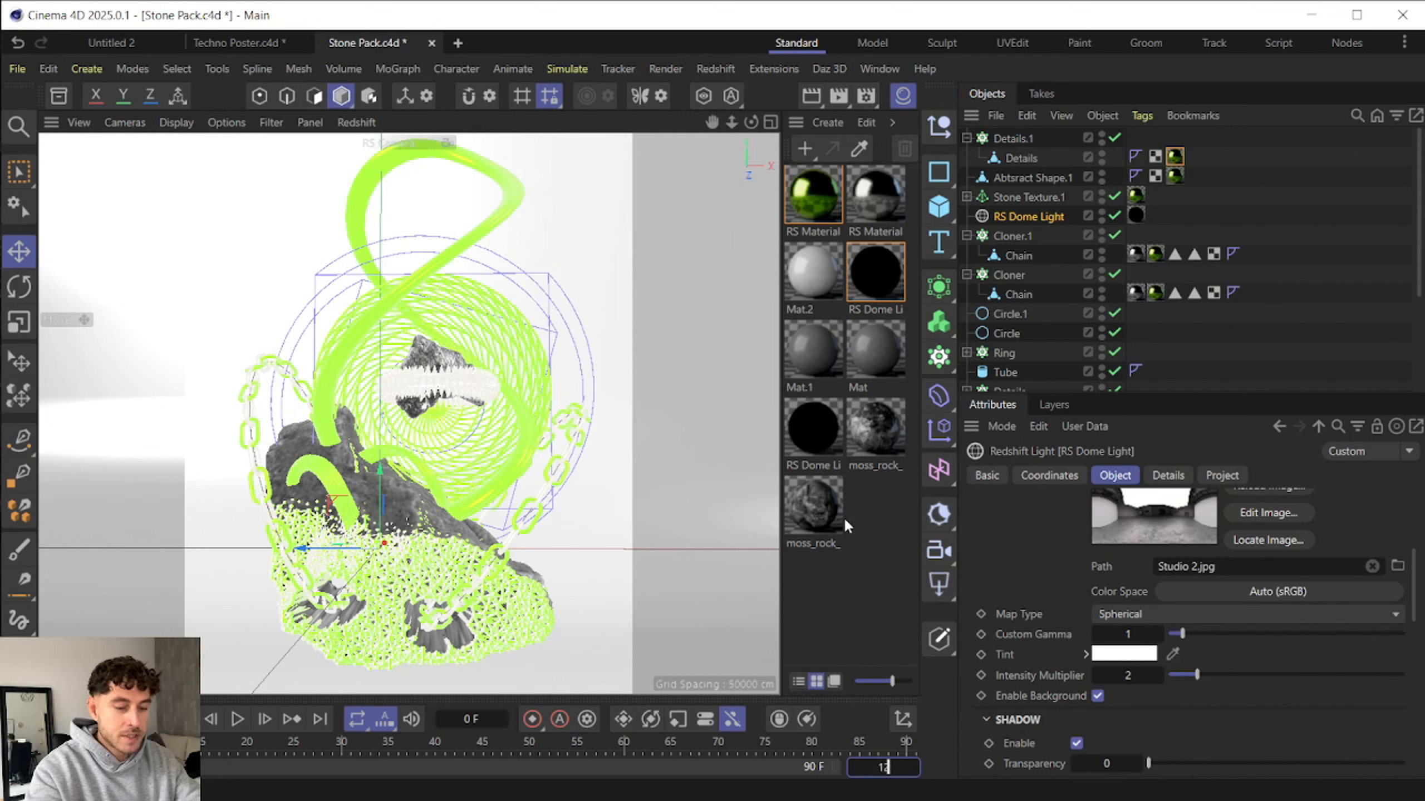
# - Set the animation length to 120 frames and play the reference animation video
pyautogui.write('0')
pyautogui.press('Return')
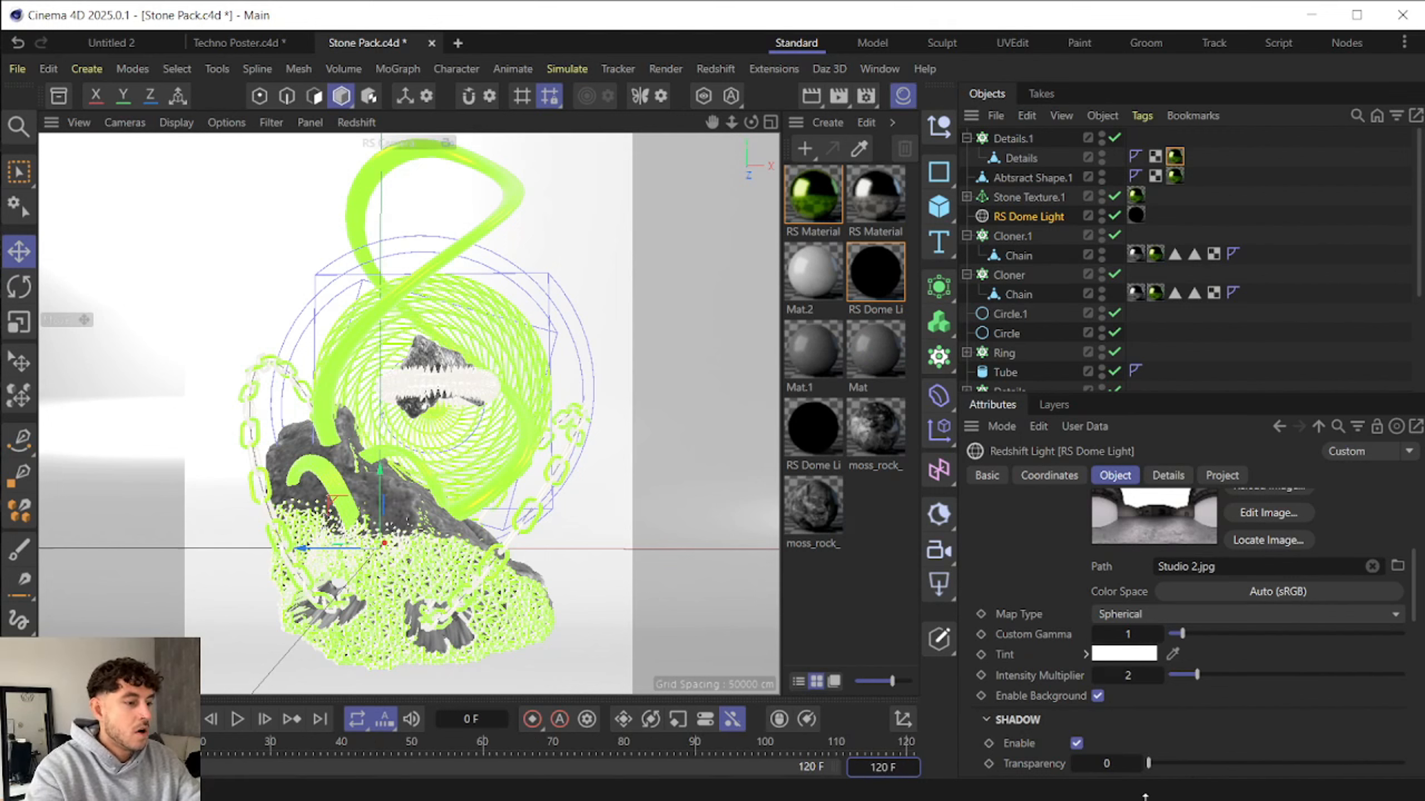
pyautogui.click(1111, 800)
pyautogui.click(770, 554)
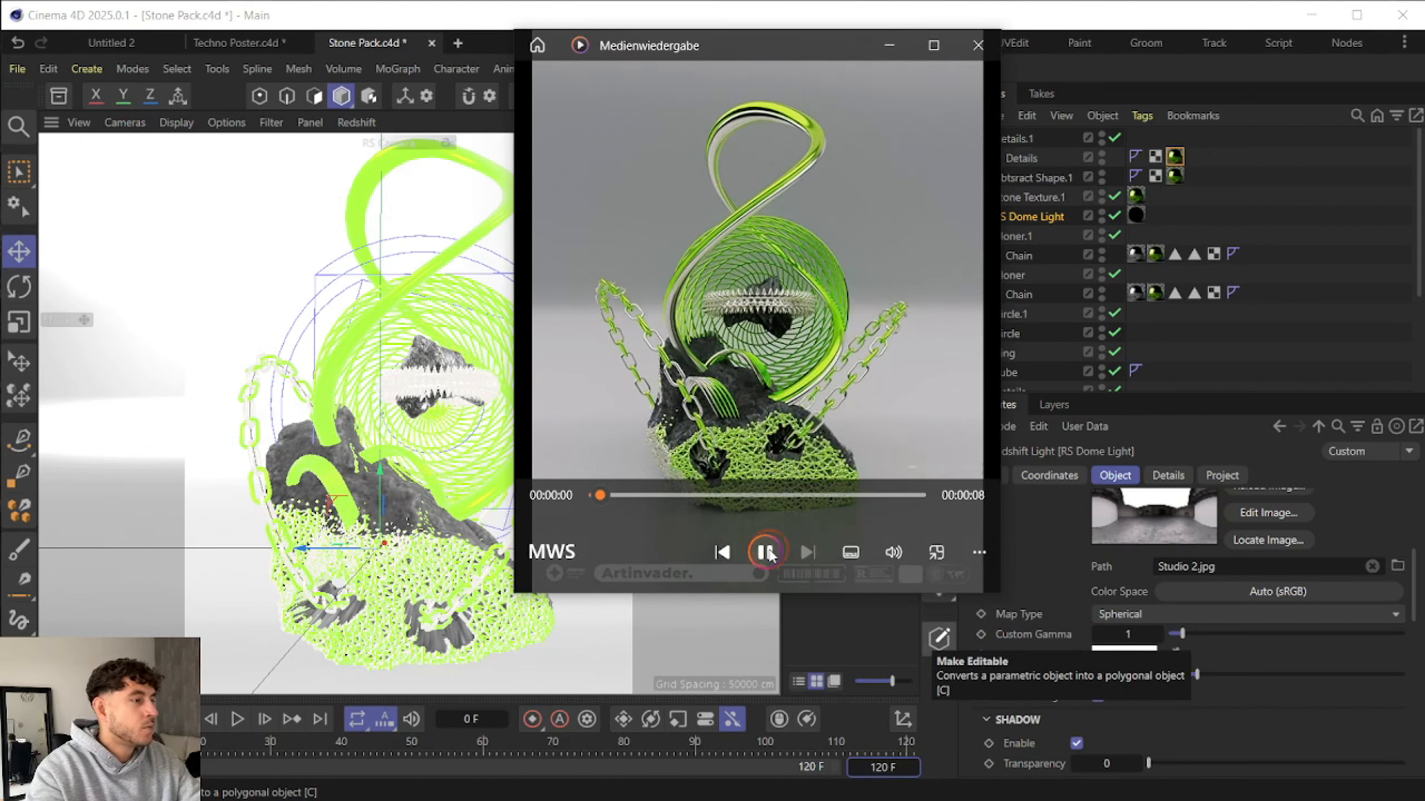
pyautogui.click(596, 452)
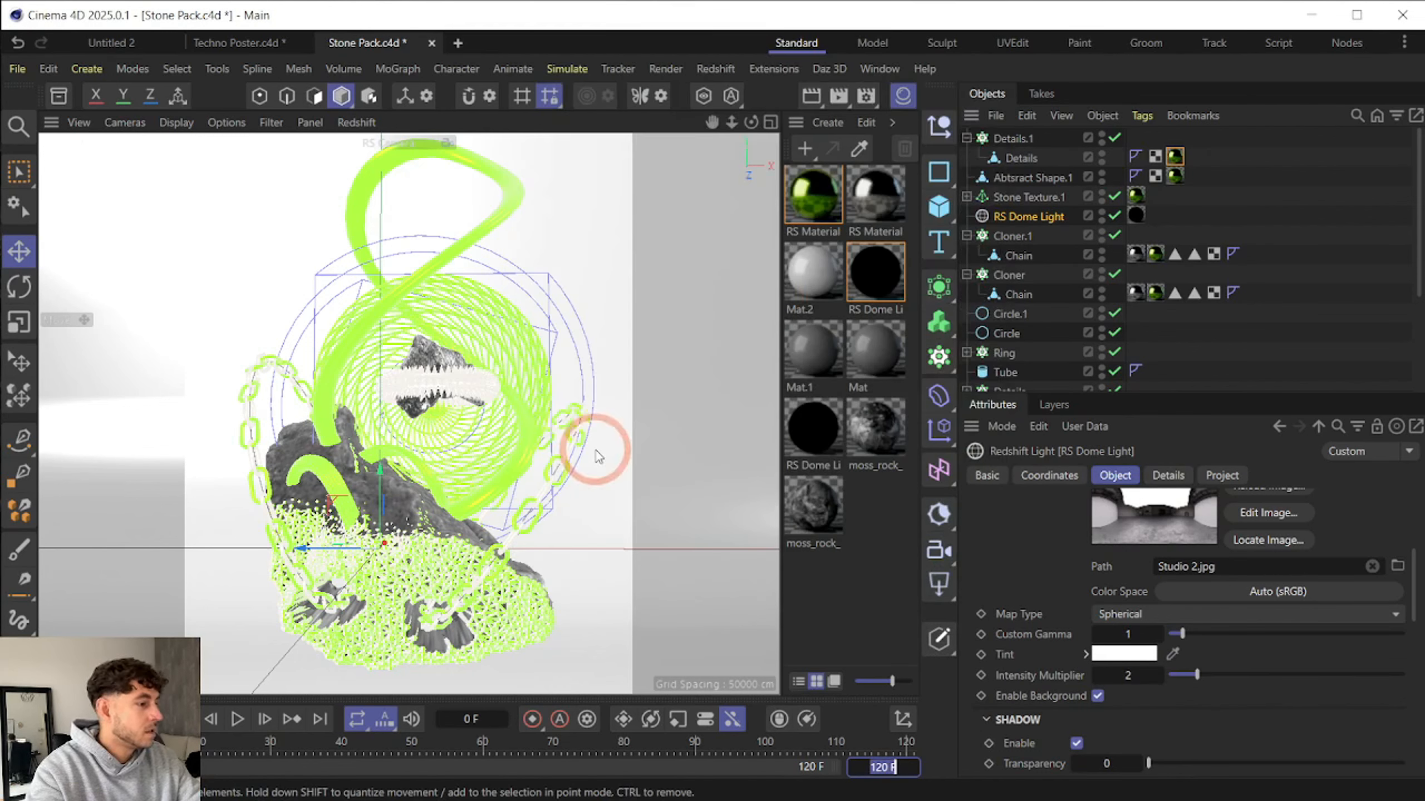
# - Set the RS Camera's focal length to 50 mm and keyframe it at frame 0
pyautogui.scroll(-3, 1023, 361)
pyautogui.click(1016, 377)
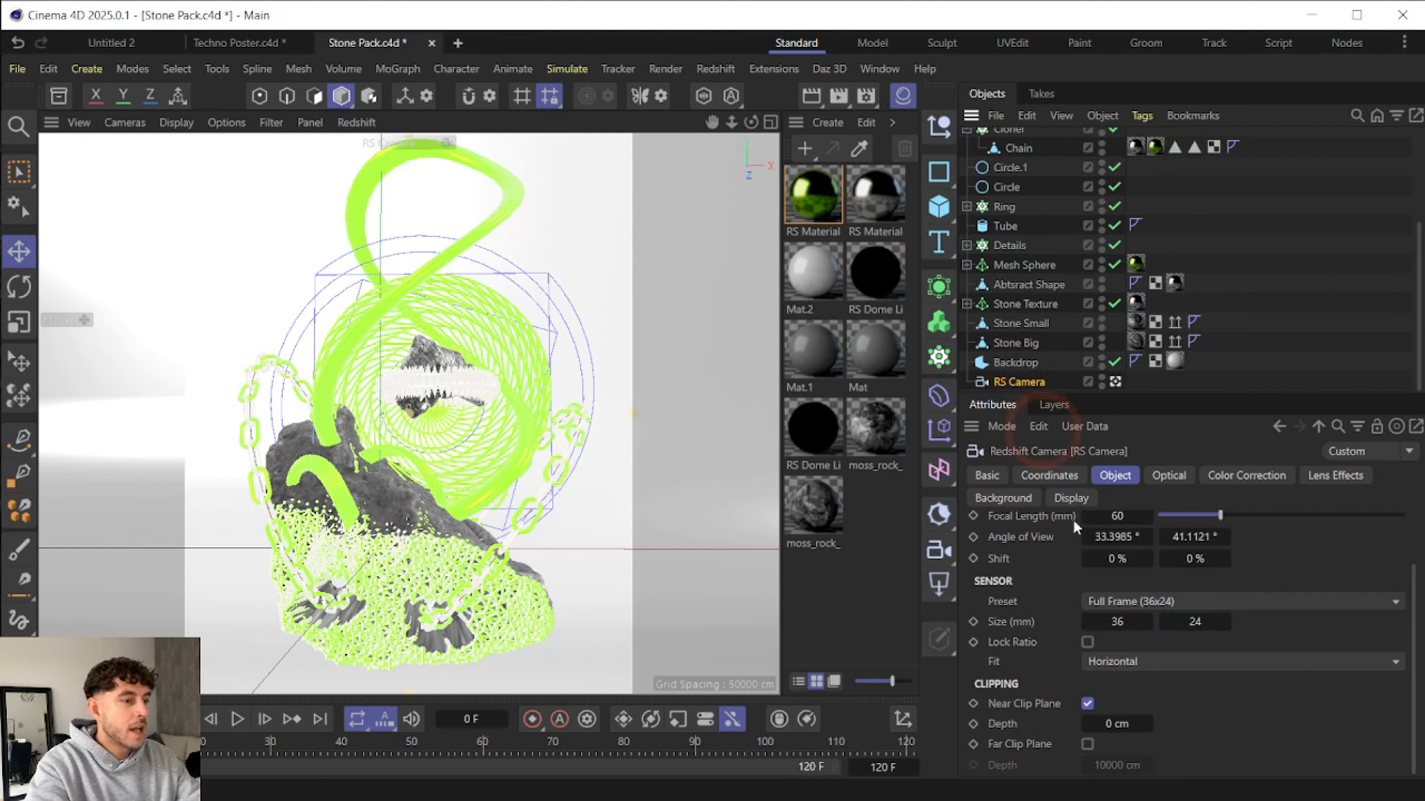
pyautogui.scroll(2, 1064, 622)
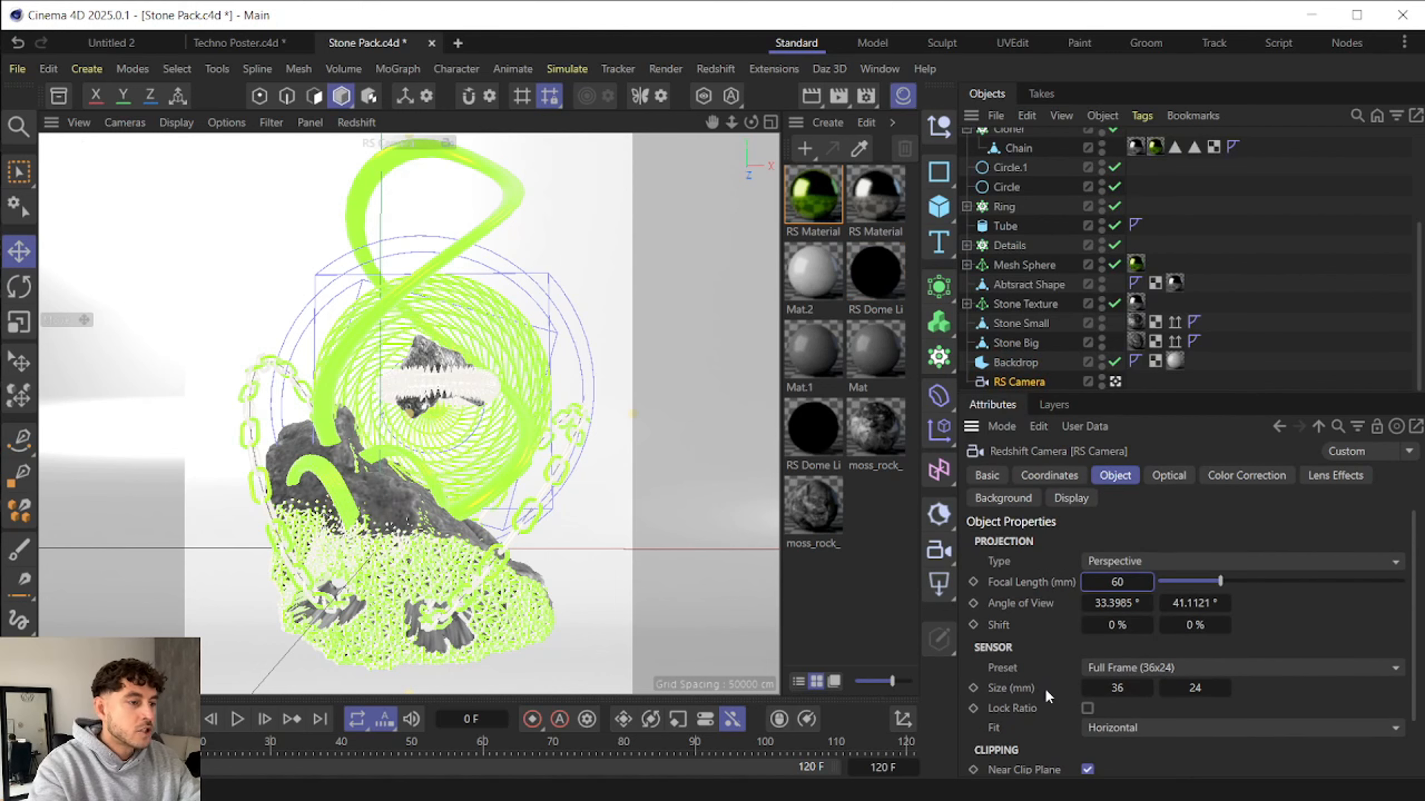
pyautogui.click(1108, 582)
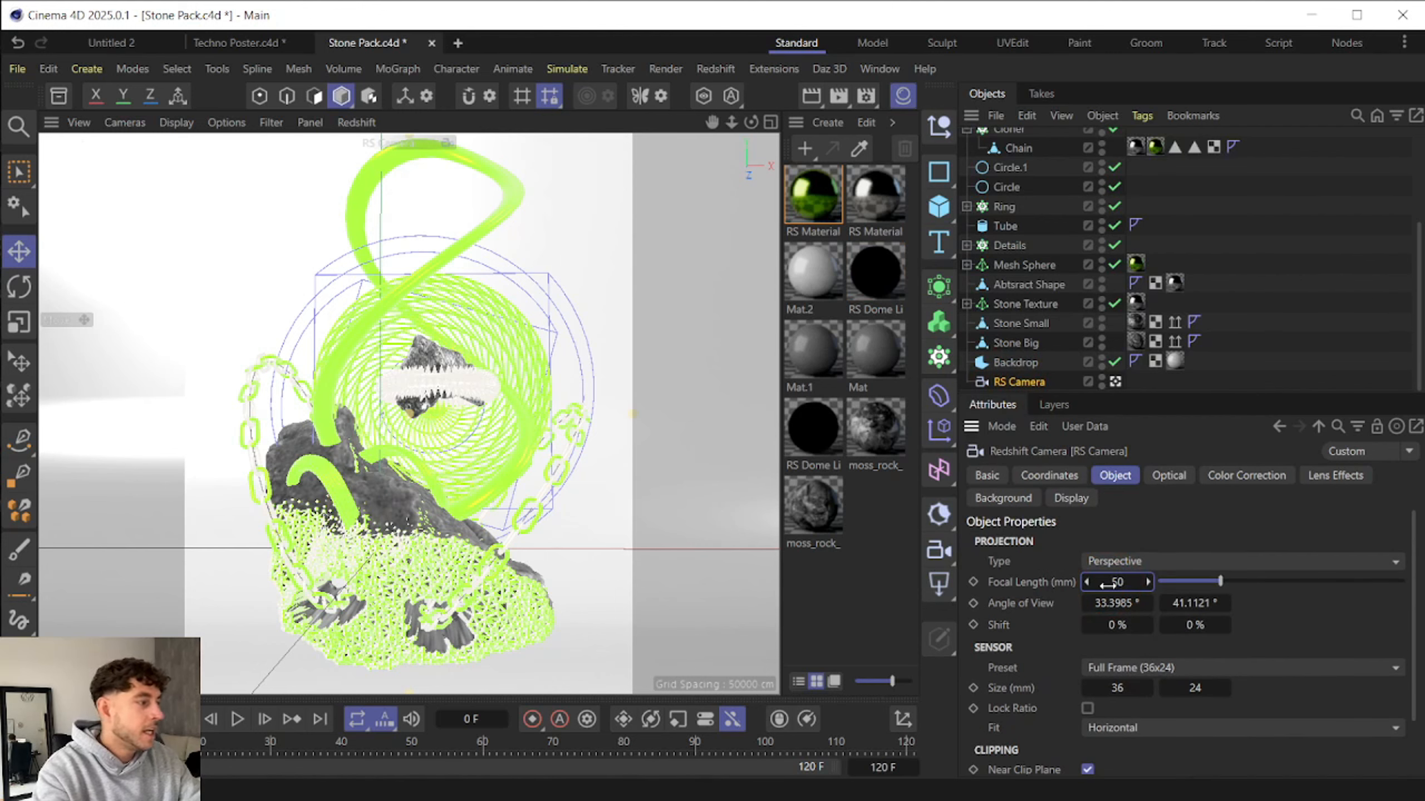
pyautogui.press('Return')
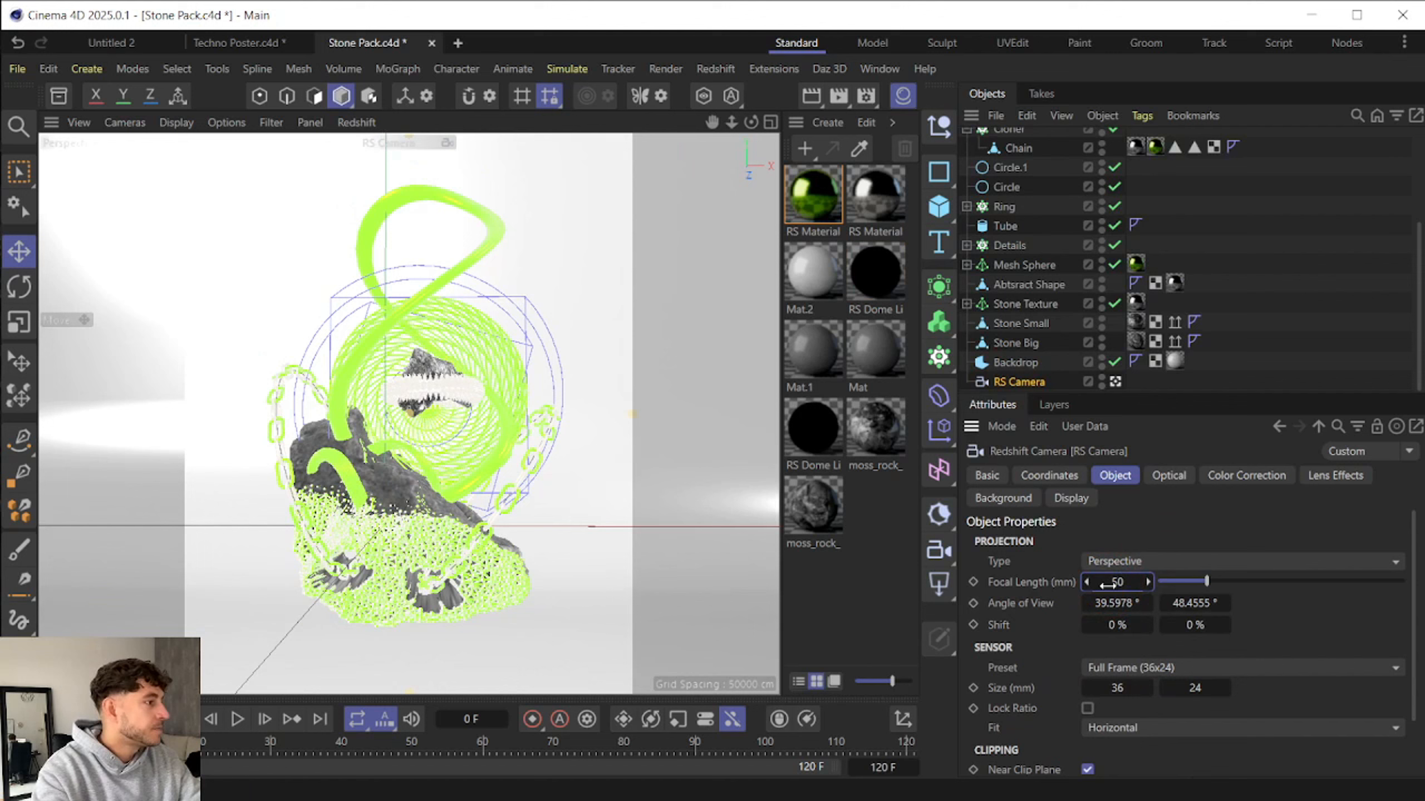
pyautogui.click(975, 583)
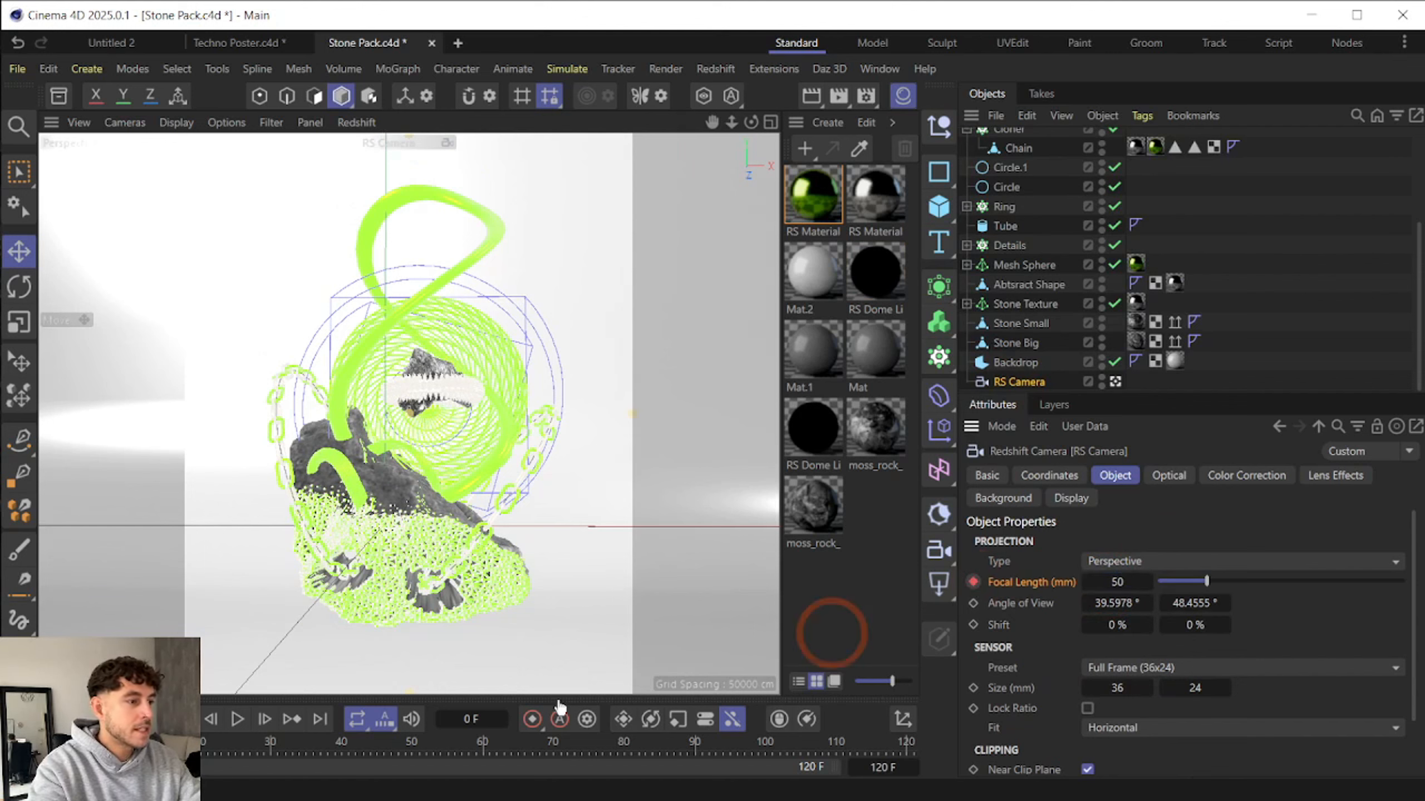
# - Keyframe the RS Camera's focal length at 60 mm on frame 120 and return to the start of the timeline
pyautogui.click(581, 752)
pyautogui.click(914, 753)
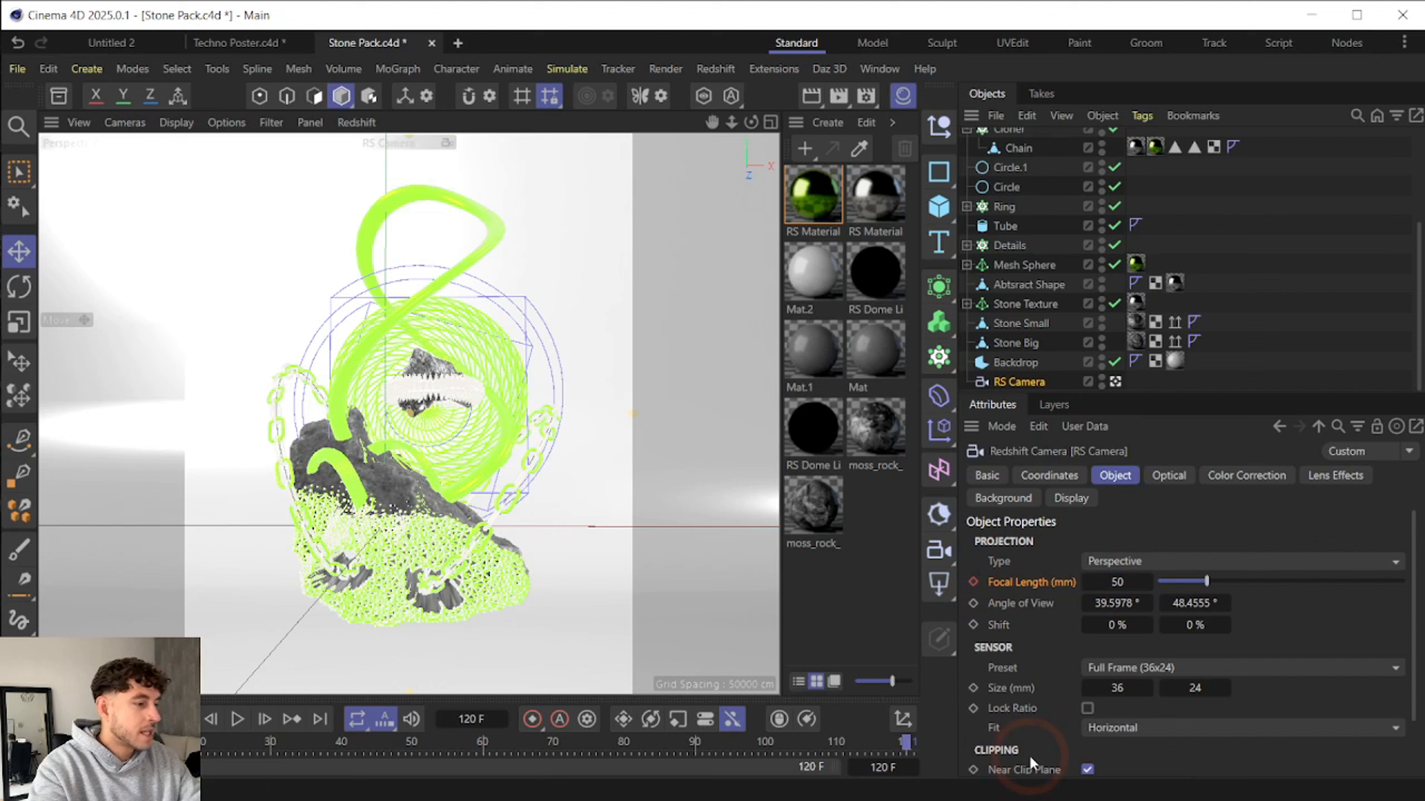
pyautogui.click(1122, 582)
pyautogui.write('60')
pyautogui.press('Return')
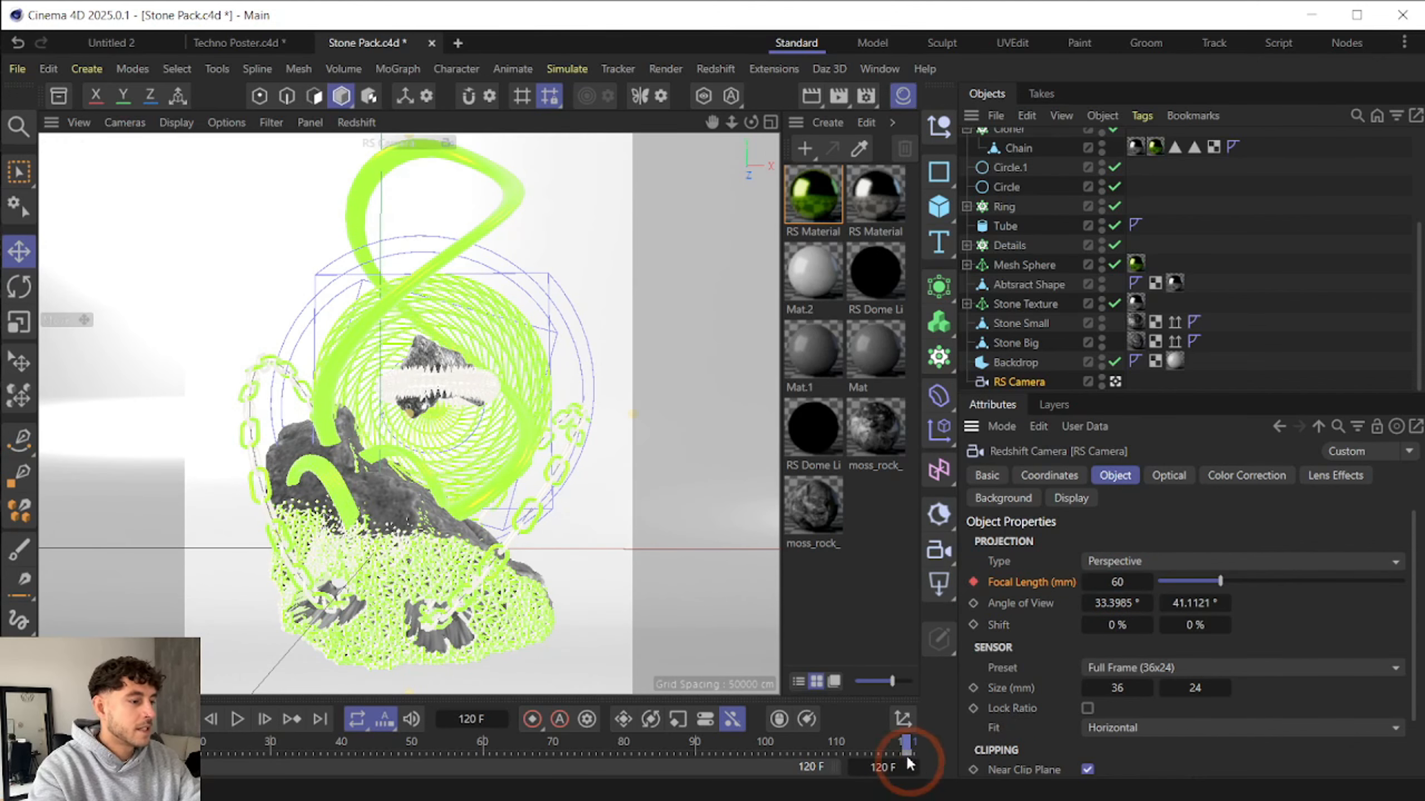
pyautogui.moveTo(908, 747); pyautogui.dragTo(59, 748)
# - Keyframe the Offset of the Chain cloner that follows Circle at 0% on frame 0
pyautogui.scroll(2, 1012, 236)
pyautogui.click(1009, 236)
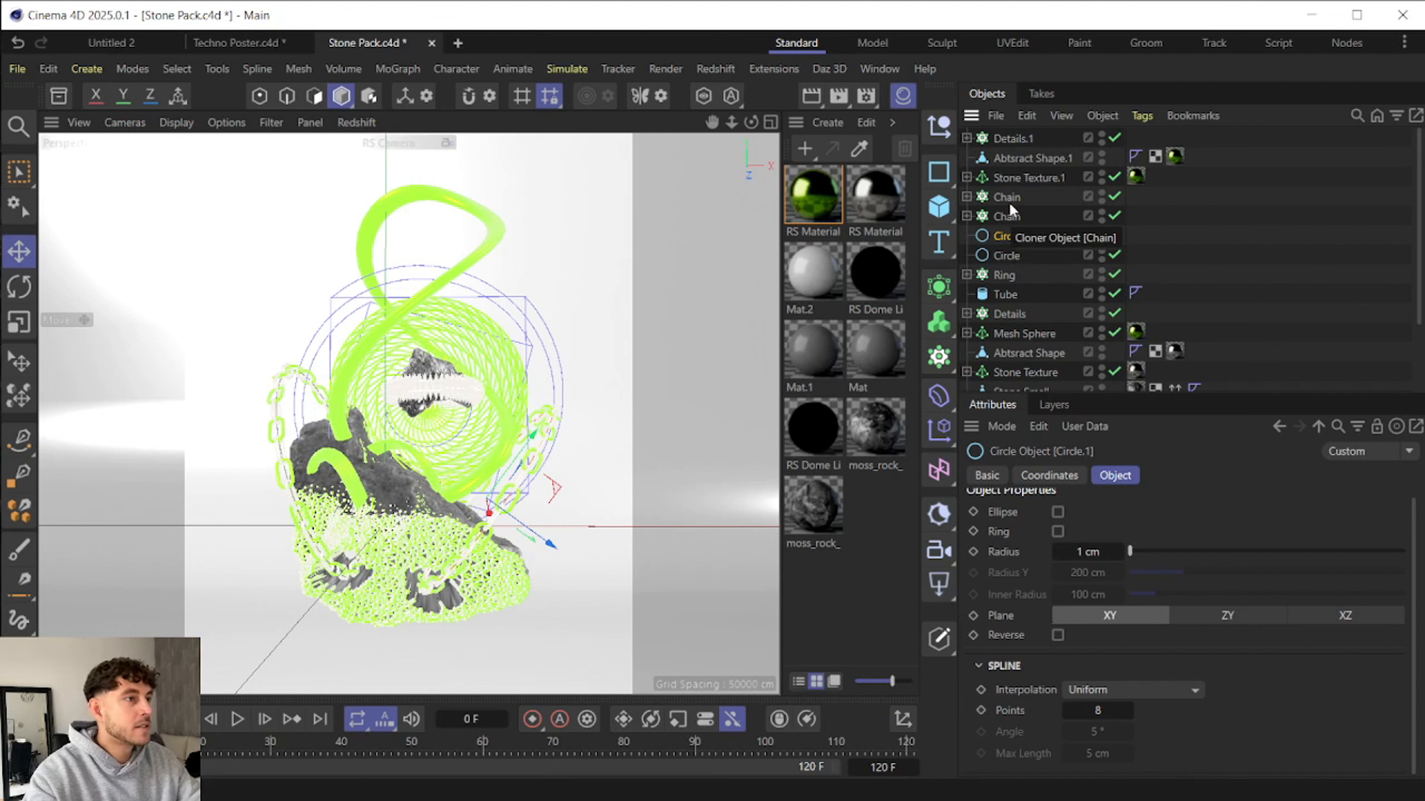
pyautogui.click(1008, 216)
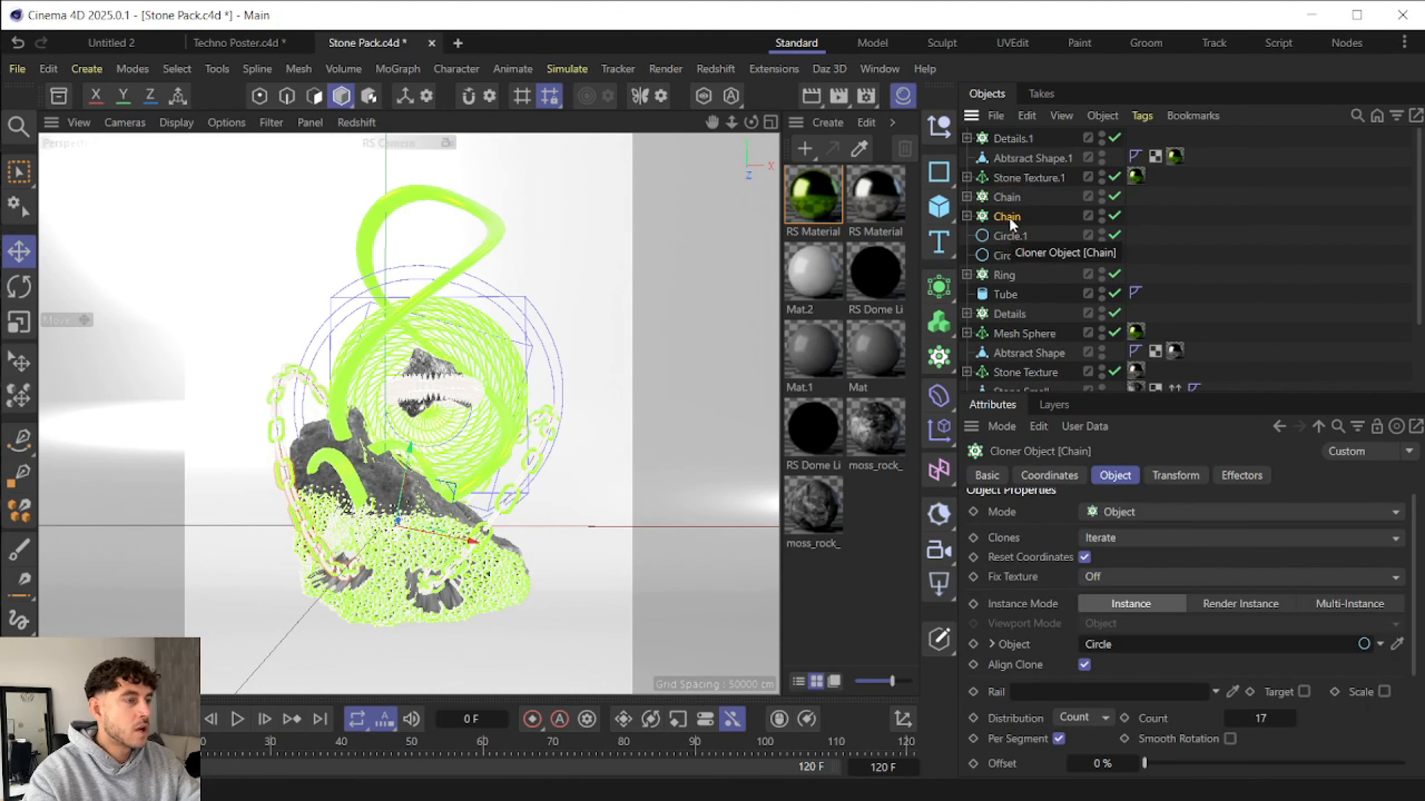
pyautogui.scroll(-4, 1008, 617)
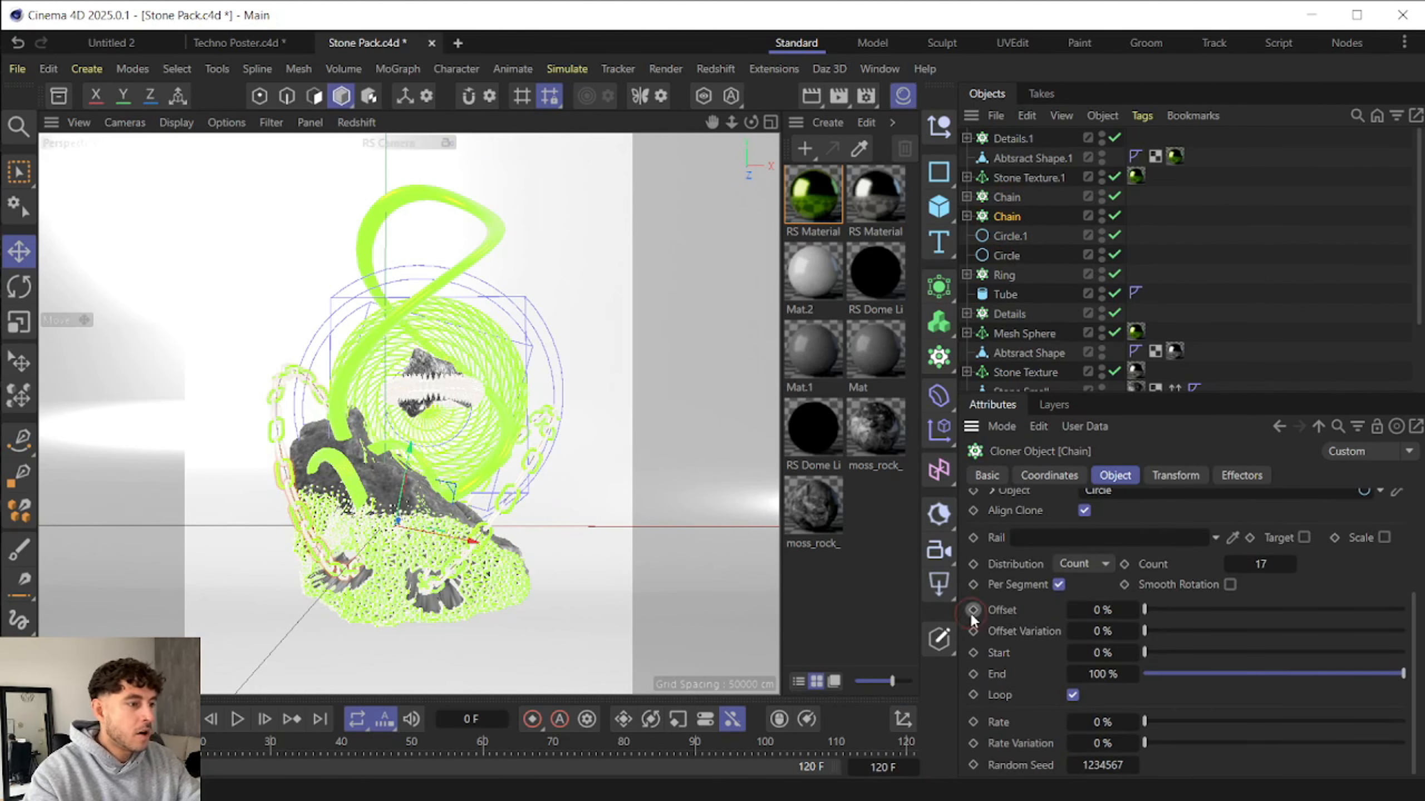
pyautogui.click(973, 610)
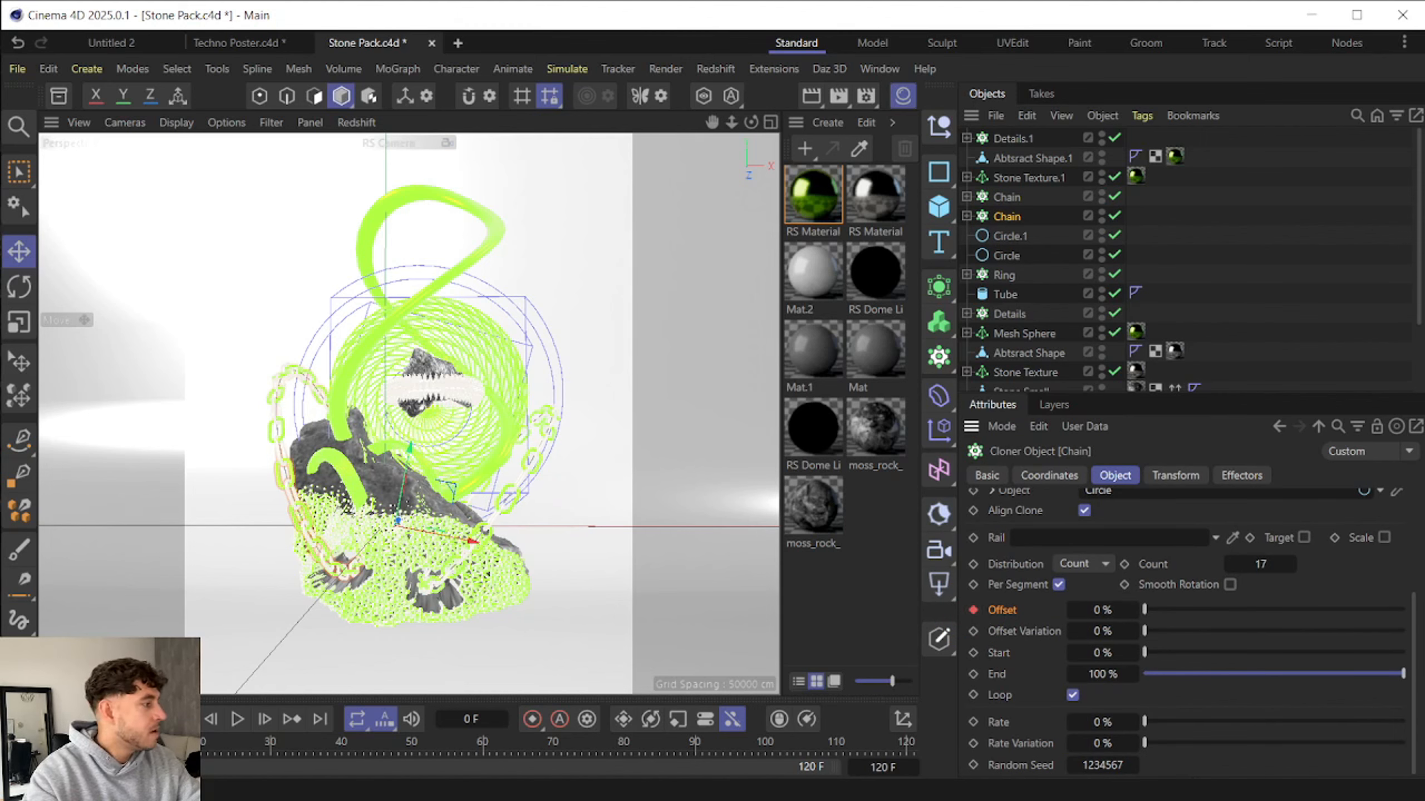
# - Keyframe that Chain cloner's Offset at 30% on frame 120 and return to the start of the timeline
pyautogui.moveTo(808, 745); pyautogui.dragTo(971, 749)
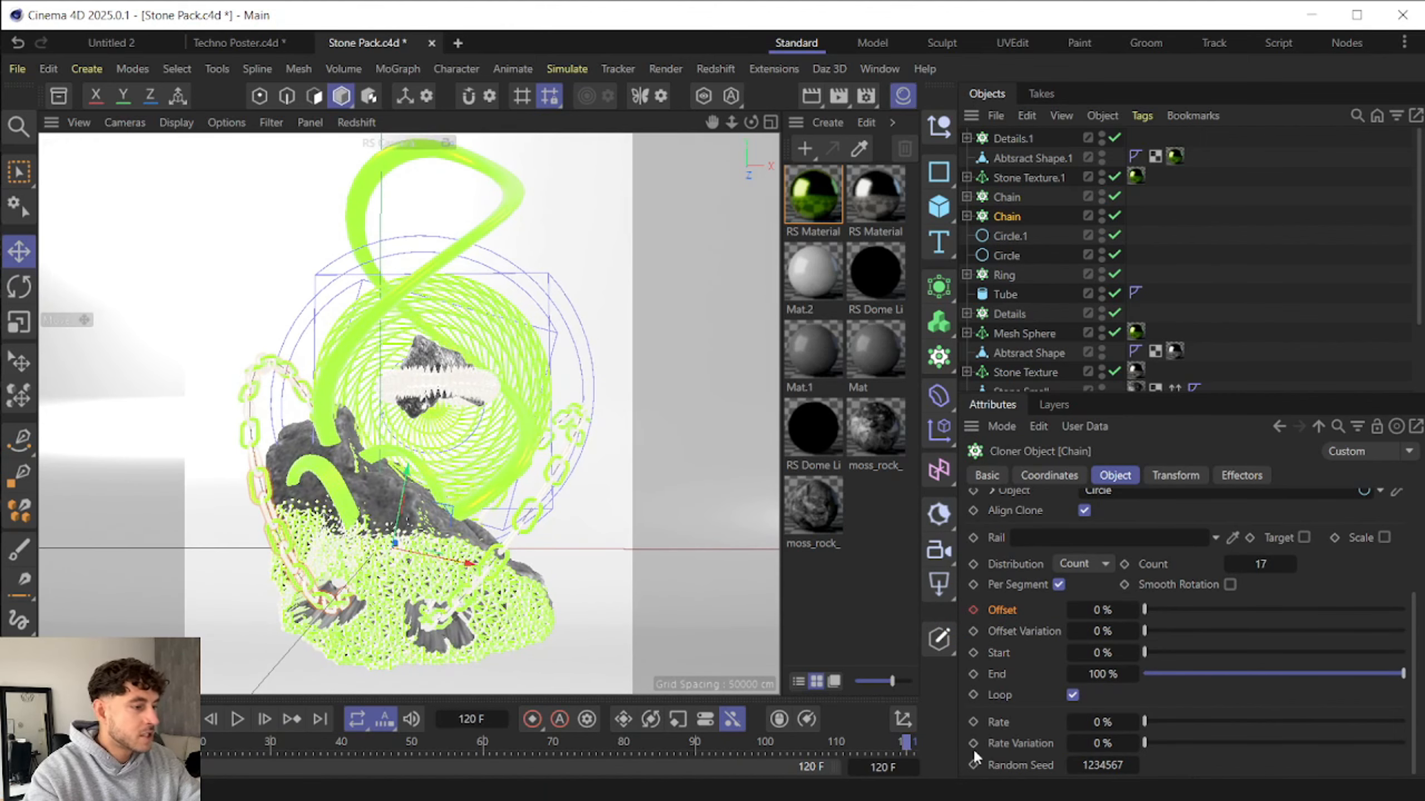
pyautogui.doubleClick(1118, 610)
pyautogui.press('BackSpace')
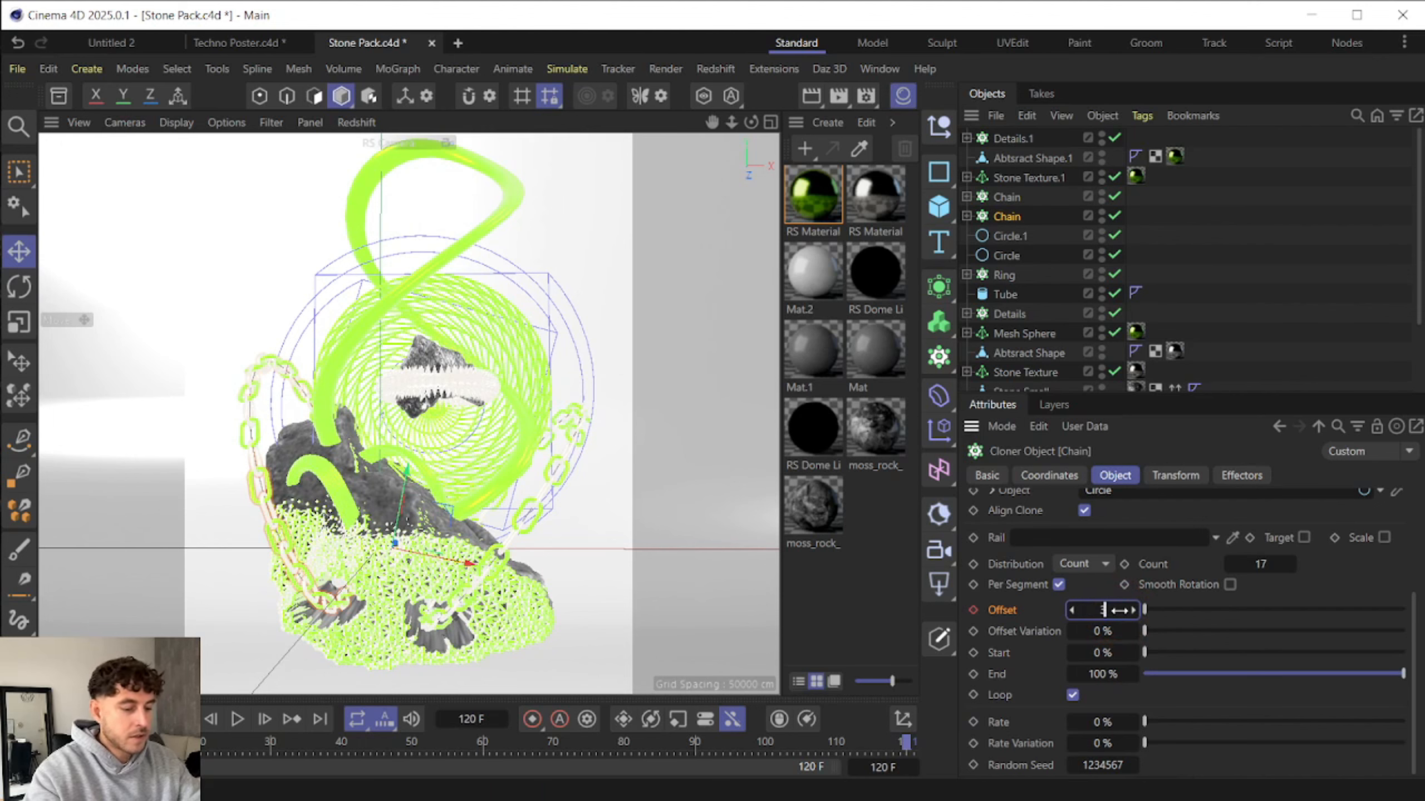
pyautogui.write('30')
pyautogui.press('Return')
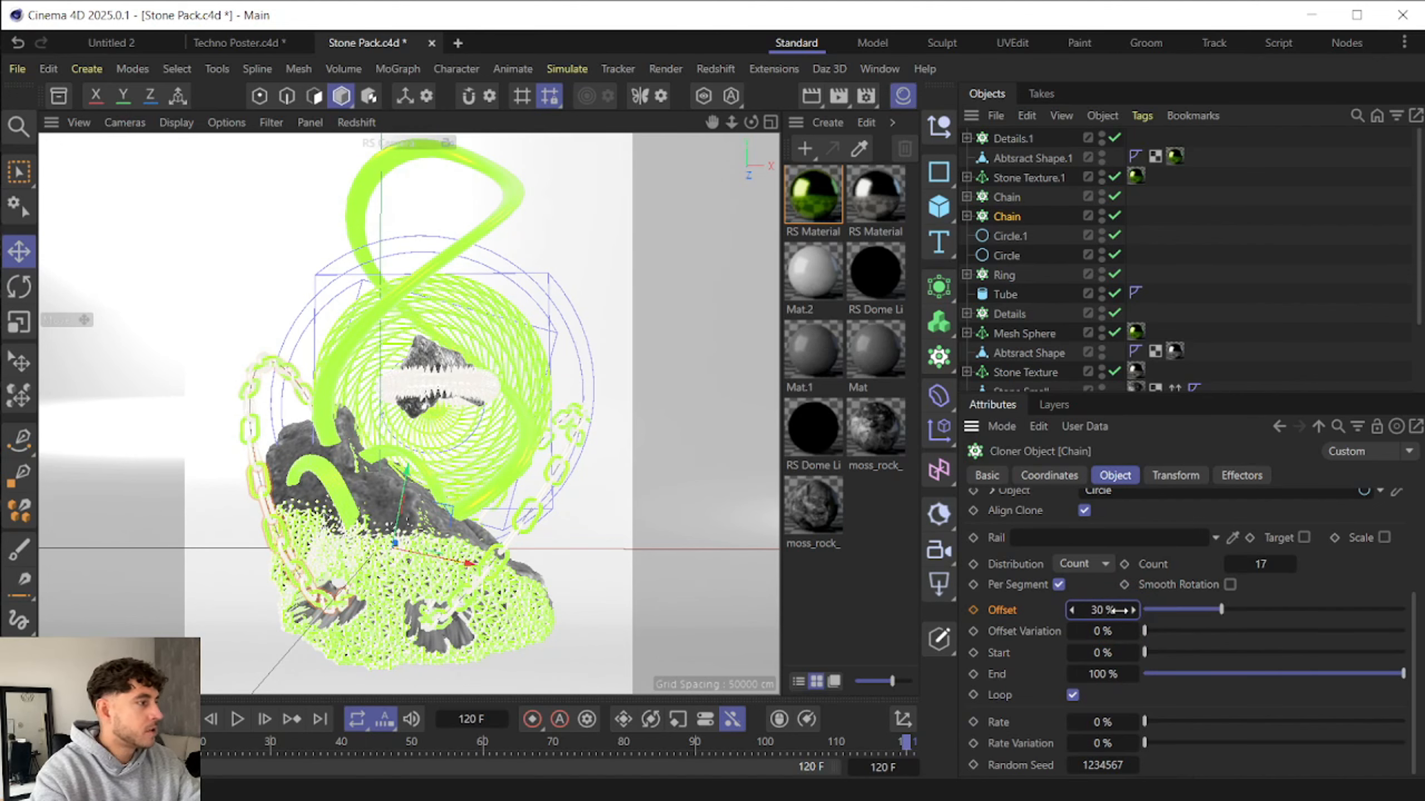
pyautogui.click(970, 610)
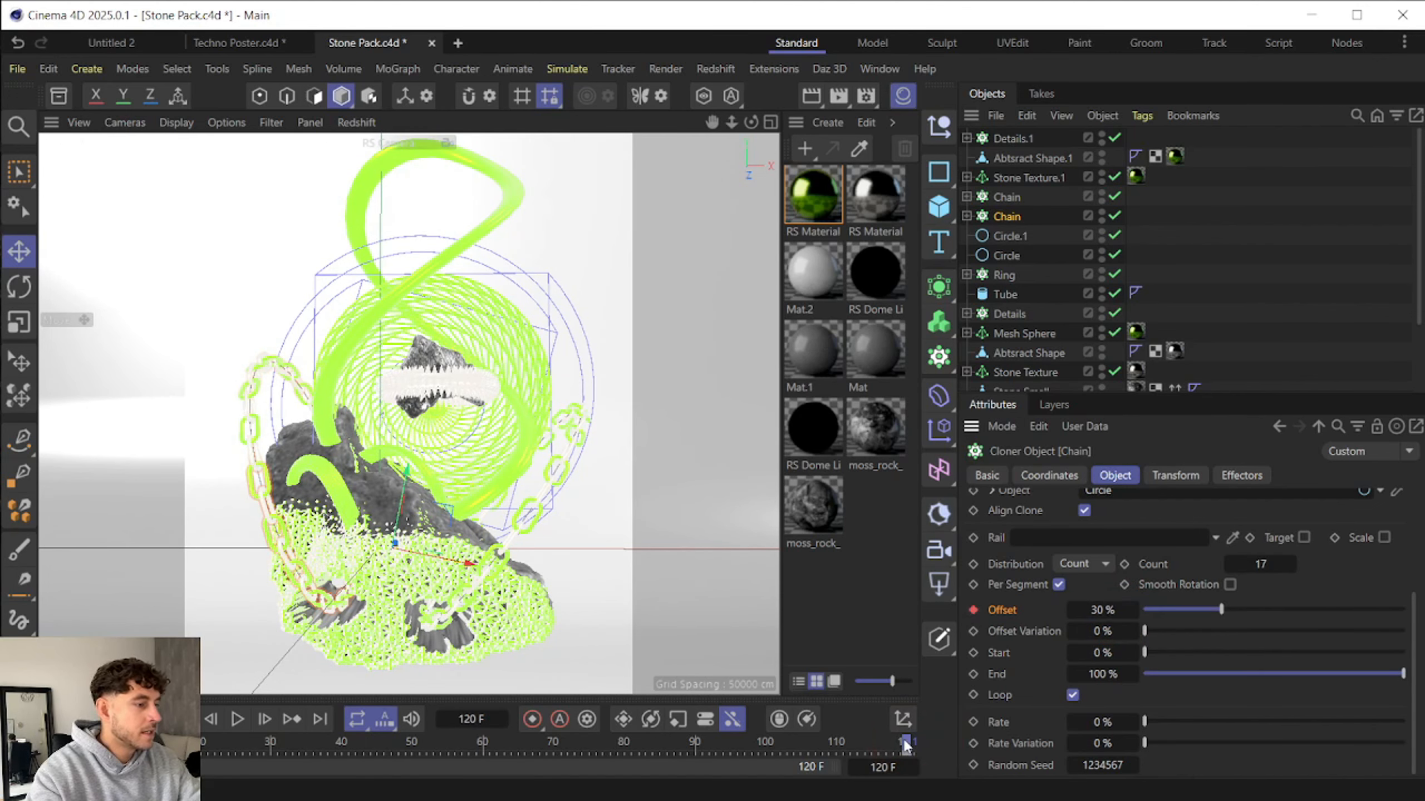
pyautogui.moveTo(904, 741); pyautogui.dragTo(58, 763)
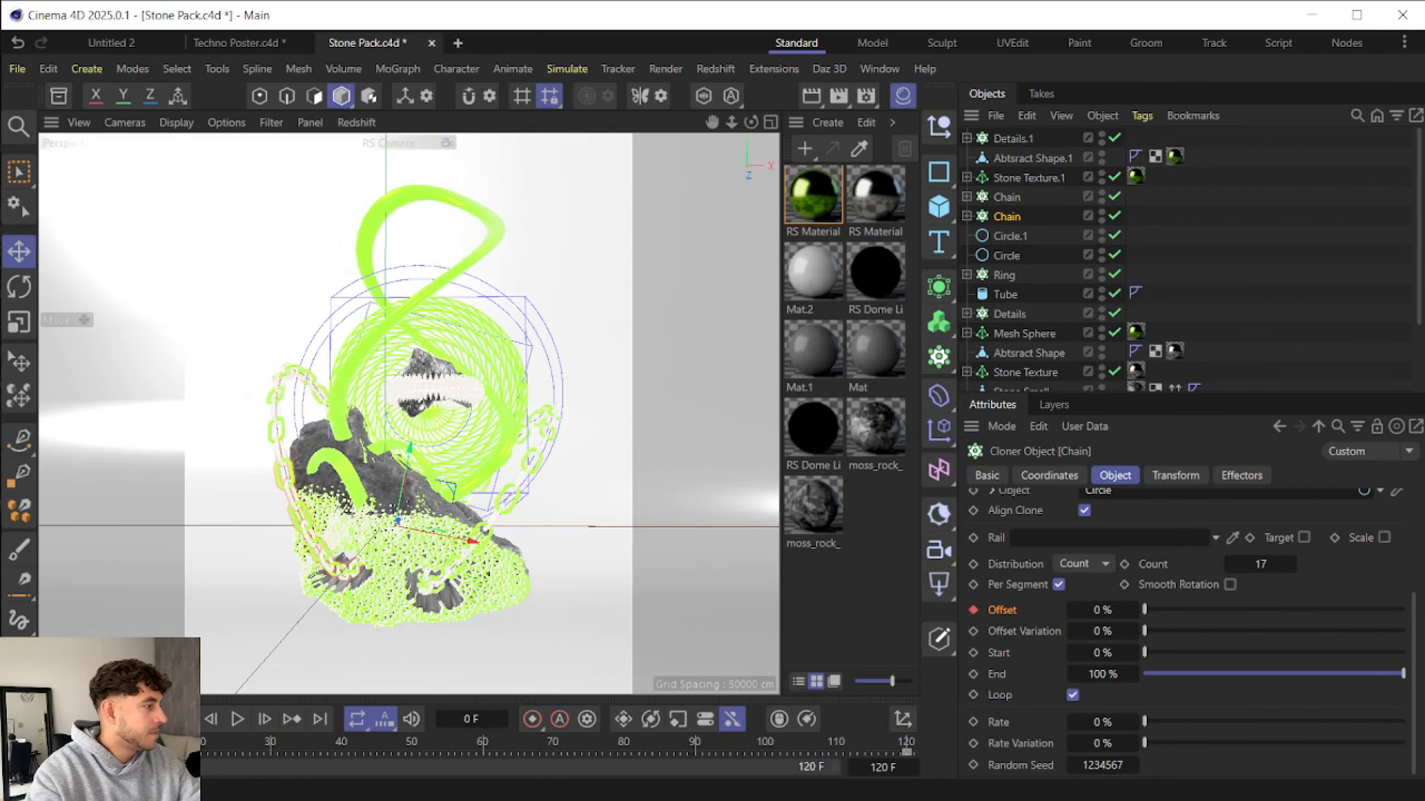
# - Keyframe the Offset of the Chain cloner that follows Circle.1 from 0% at frame 0 to 30% at frame 120, and return to frame 0
pyautogui.click(1007, 197)
pyautogui.click(1017, 605)
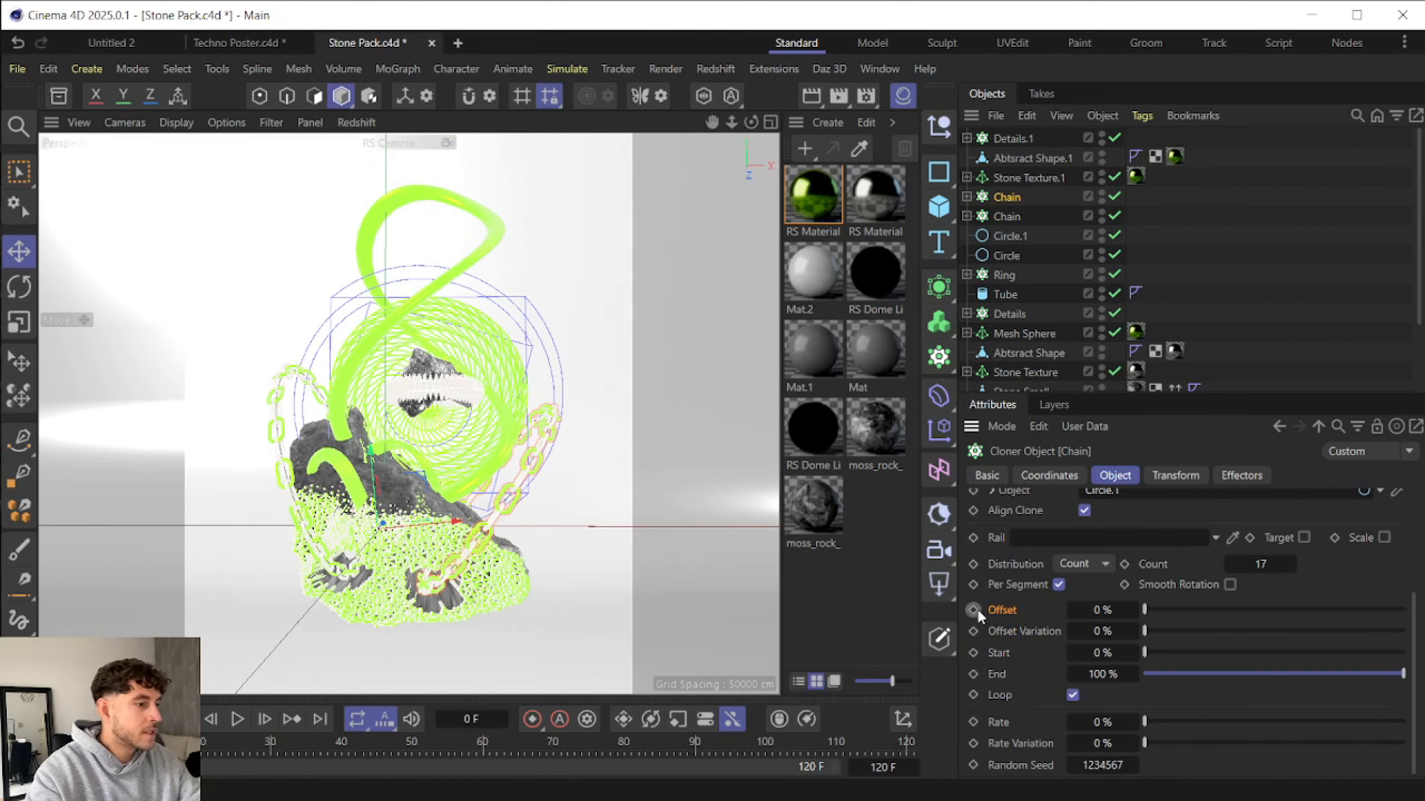
pyautogui.hotkey('shift', 'g')
pyautogui.click(1094, 610)
pyautogui.write('30')
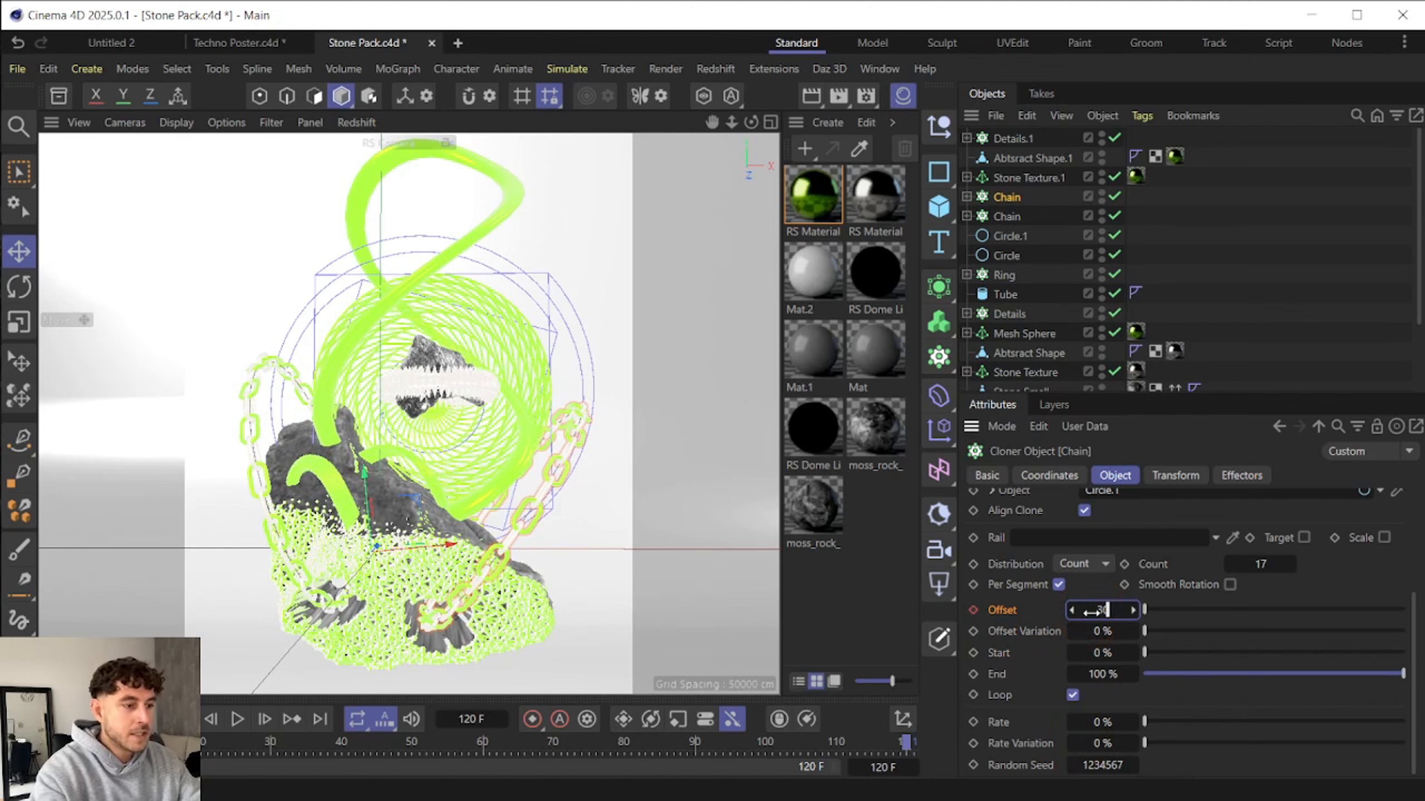
pyautogui.press('Return')
pyautogui.hotkey('shift', 'f')
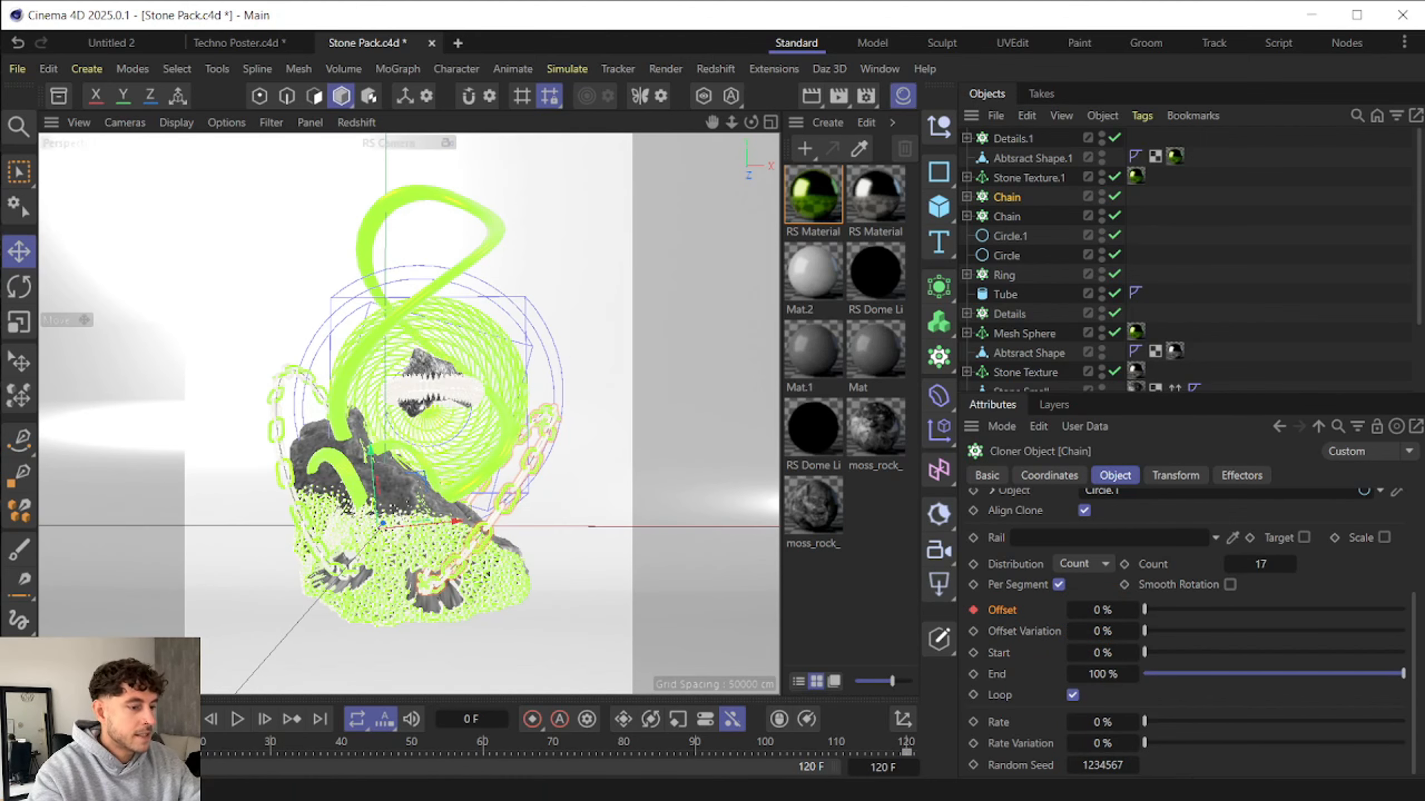
# - Keyframe the Tube's heading and pitch rotation at 0° on frame 0
pyautogui.click(712, 799)
pyautogui.click(767, 553)
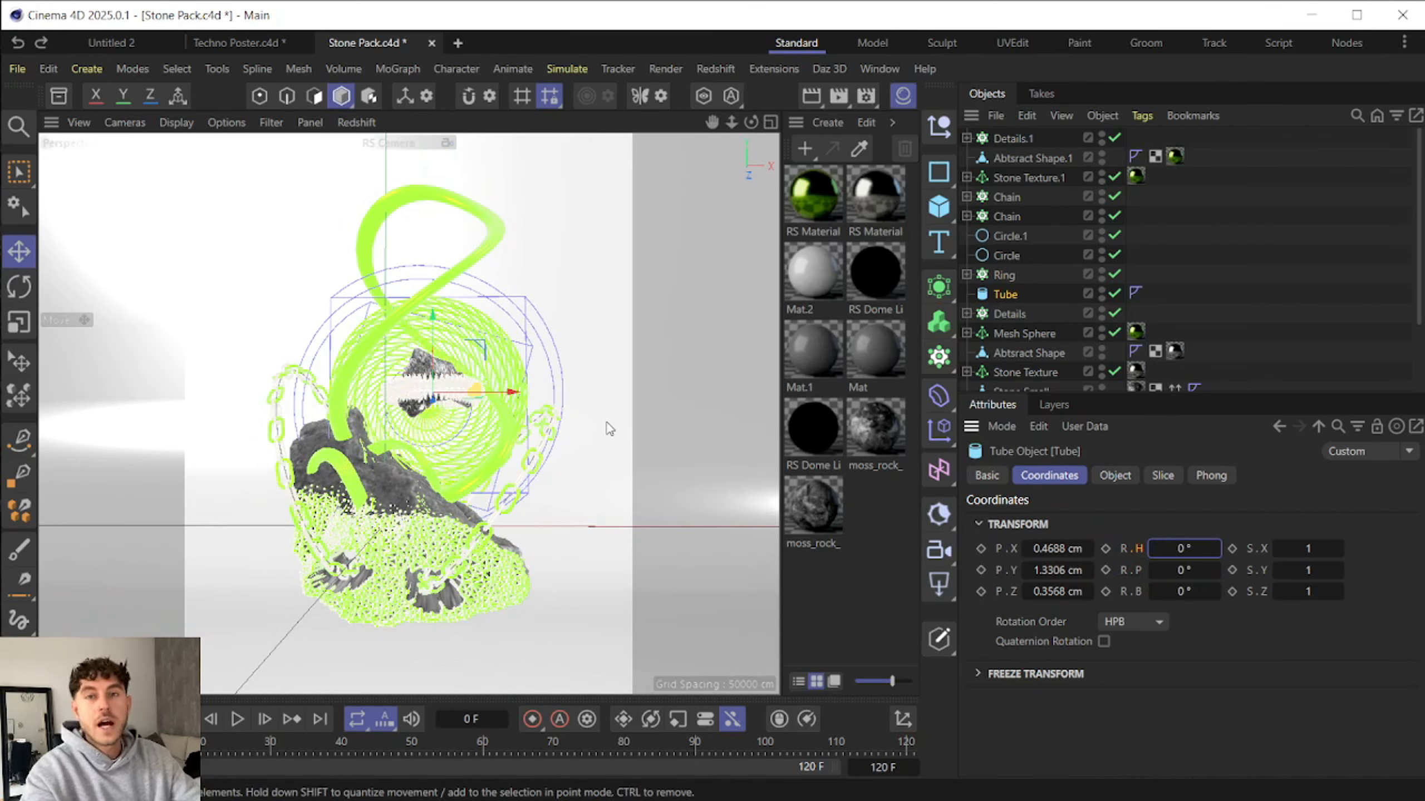
pyautogui.click(1004, 296)
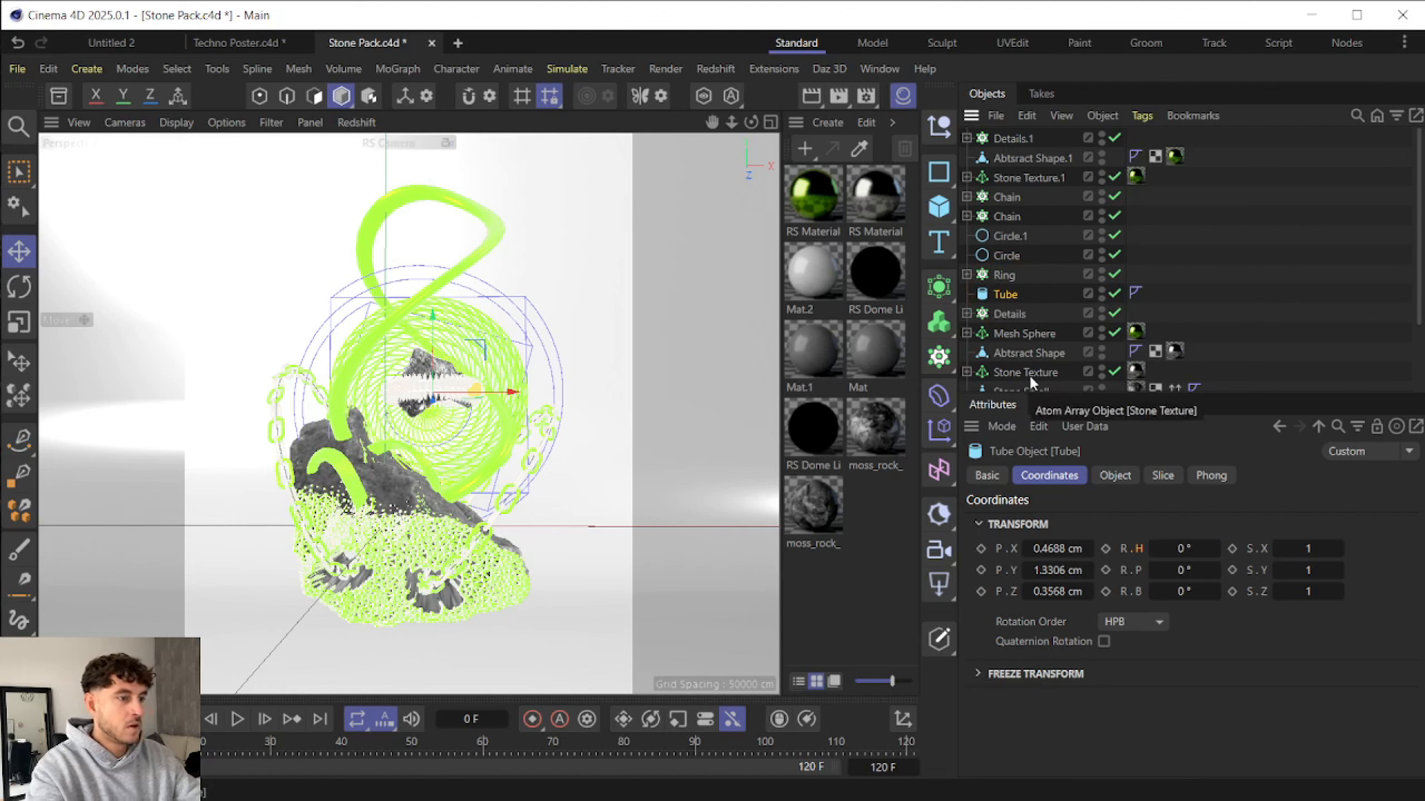
pyautogui.click(1106, 548)
pyautogui.click(1106, 570)
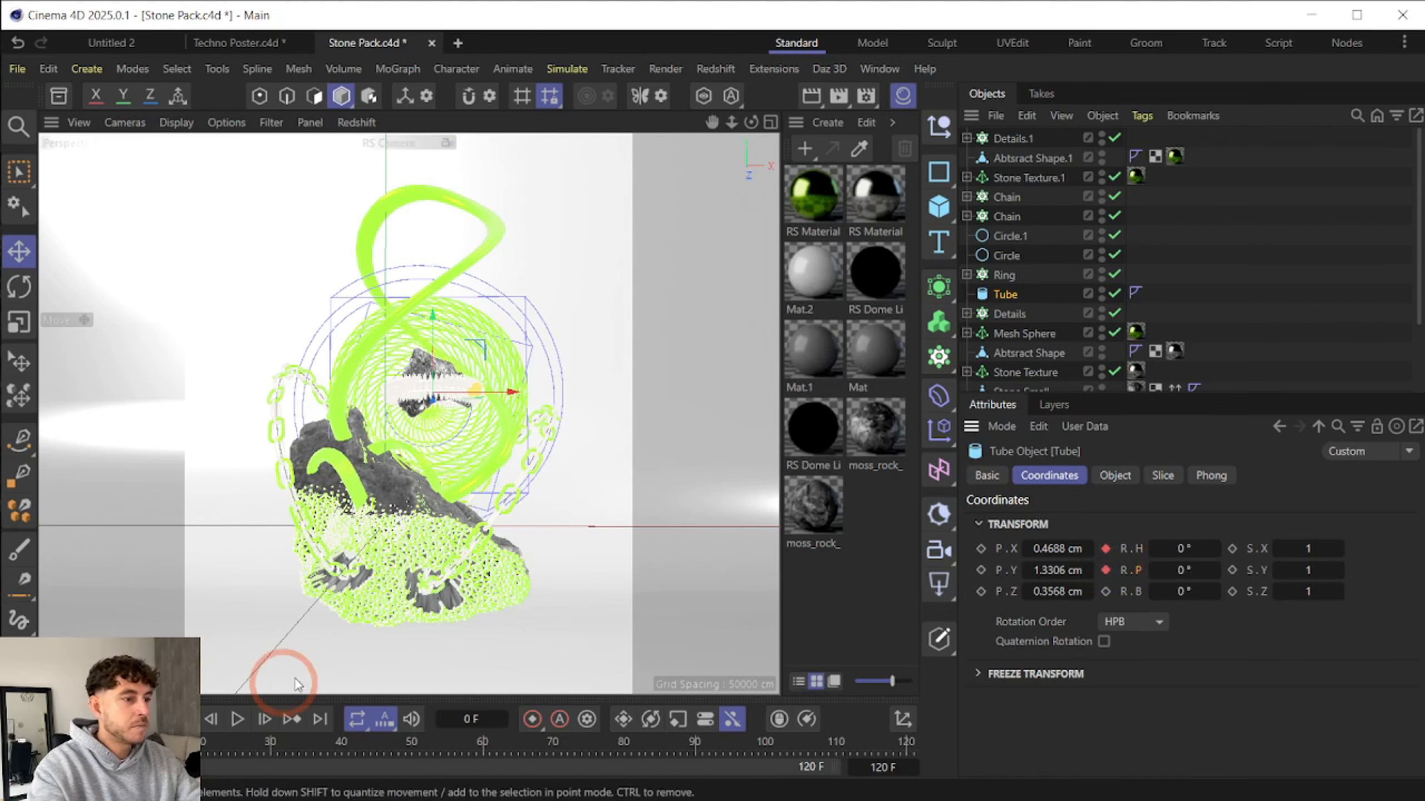
# - Keyframe the Tube's heading at 90° and pitch at 180° on frame 120, and return to the start of the timeline
pyautogui.moveTo(58, 742); pyautogui.dragTo(1015, 715)
pyautogui.doubleClick(1199, 550)
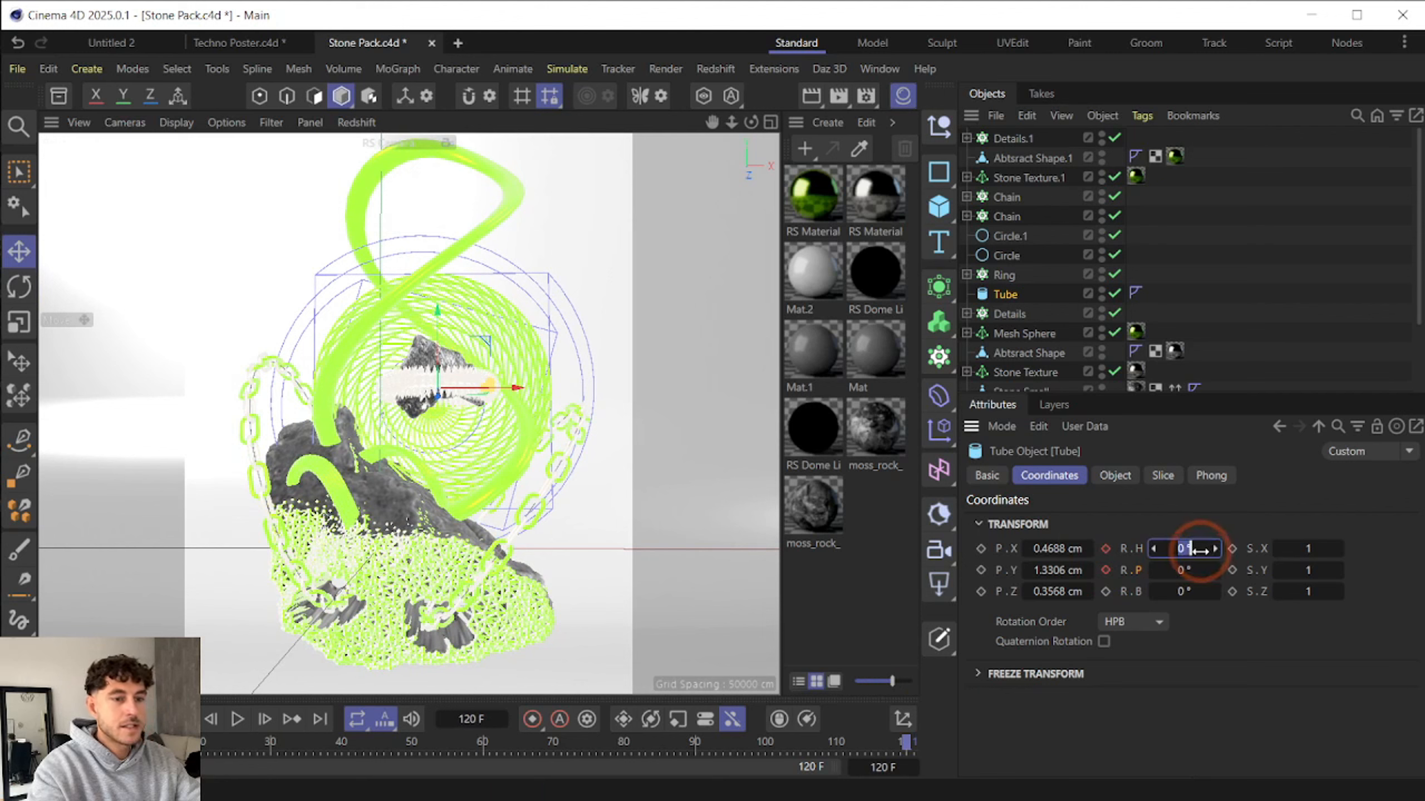
pyautogui.write('90')
pyautogui.press('Return')
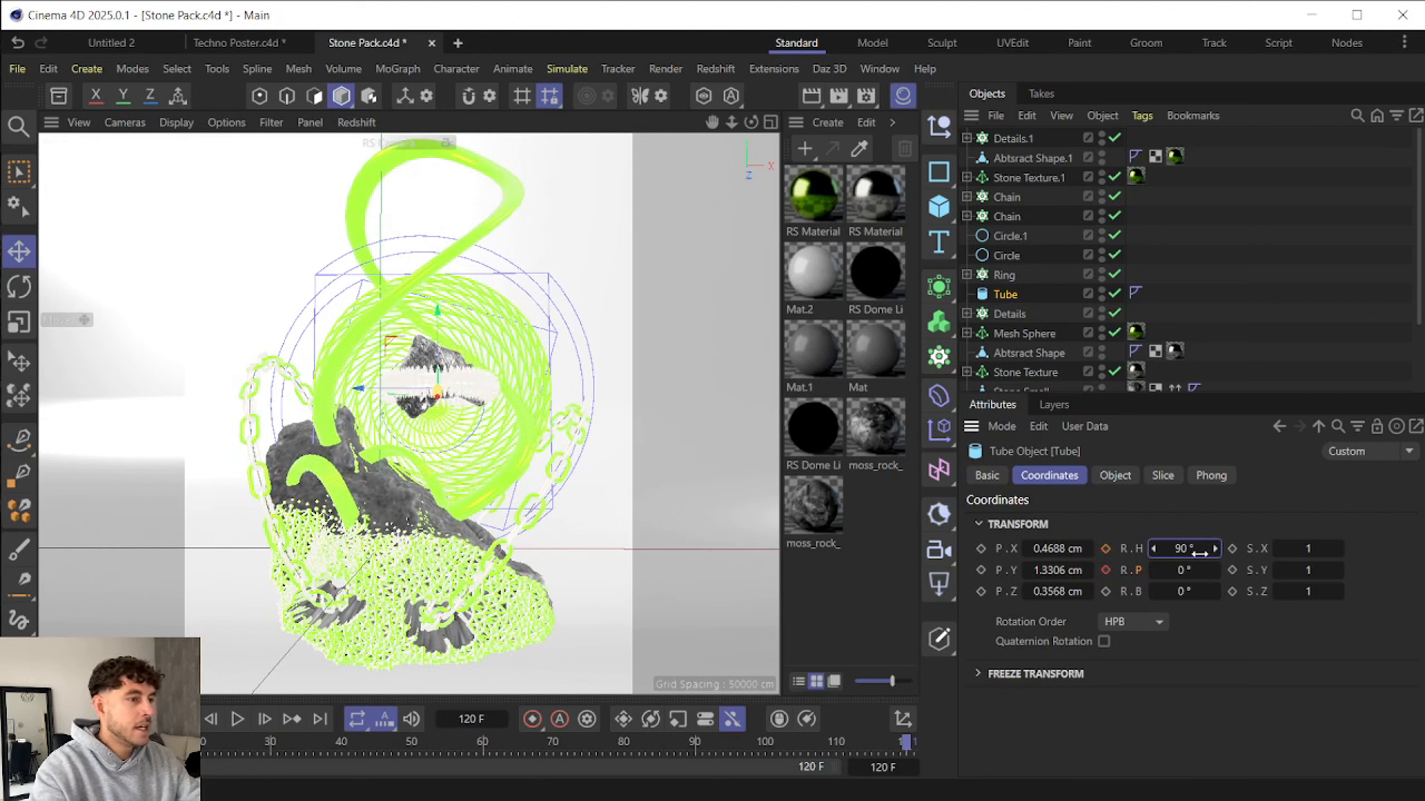
pyautogui.doubleClick(1184, 570)
pyautogui.write('180')
pyautogui.press('Return')
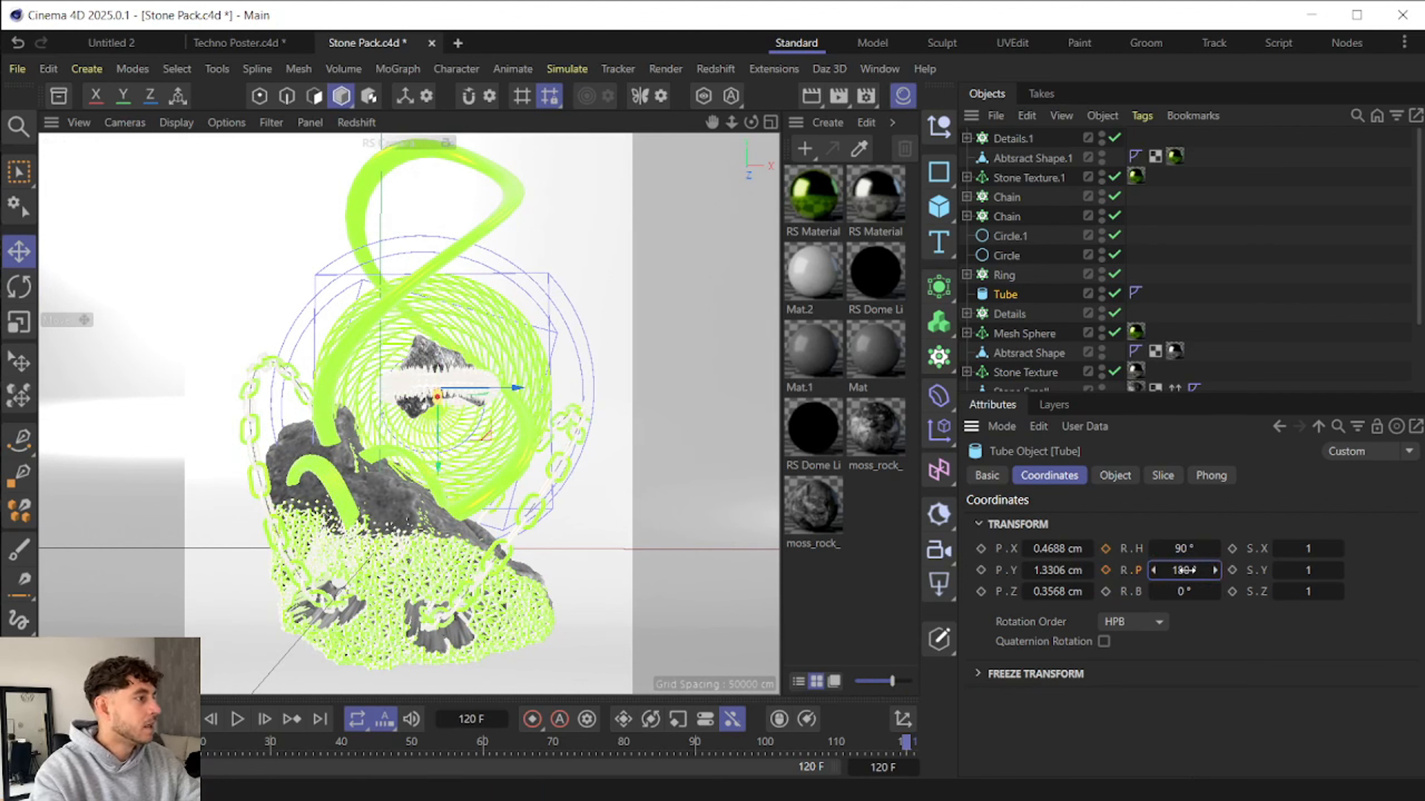
pyautogui.click(1106, 570)
pyautogui.click(1106, 549)
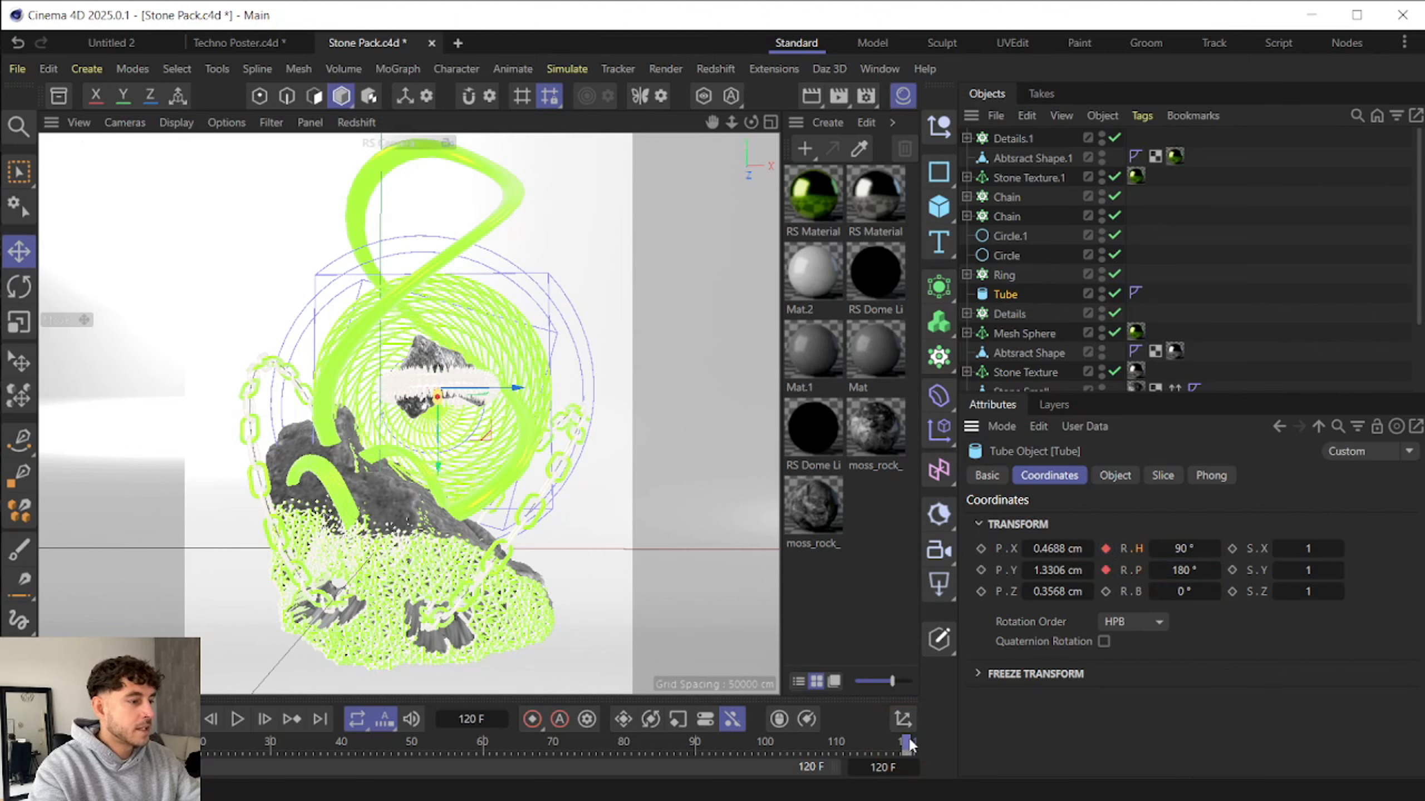
pyautogui.moveTo(909, 742); pyautogui.dragTo(58, 702)
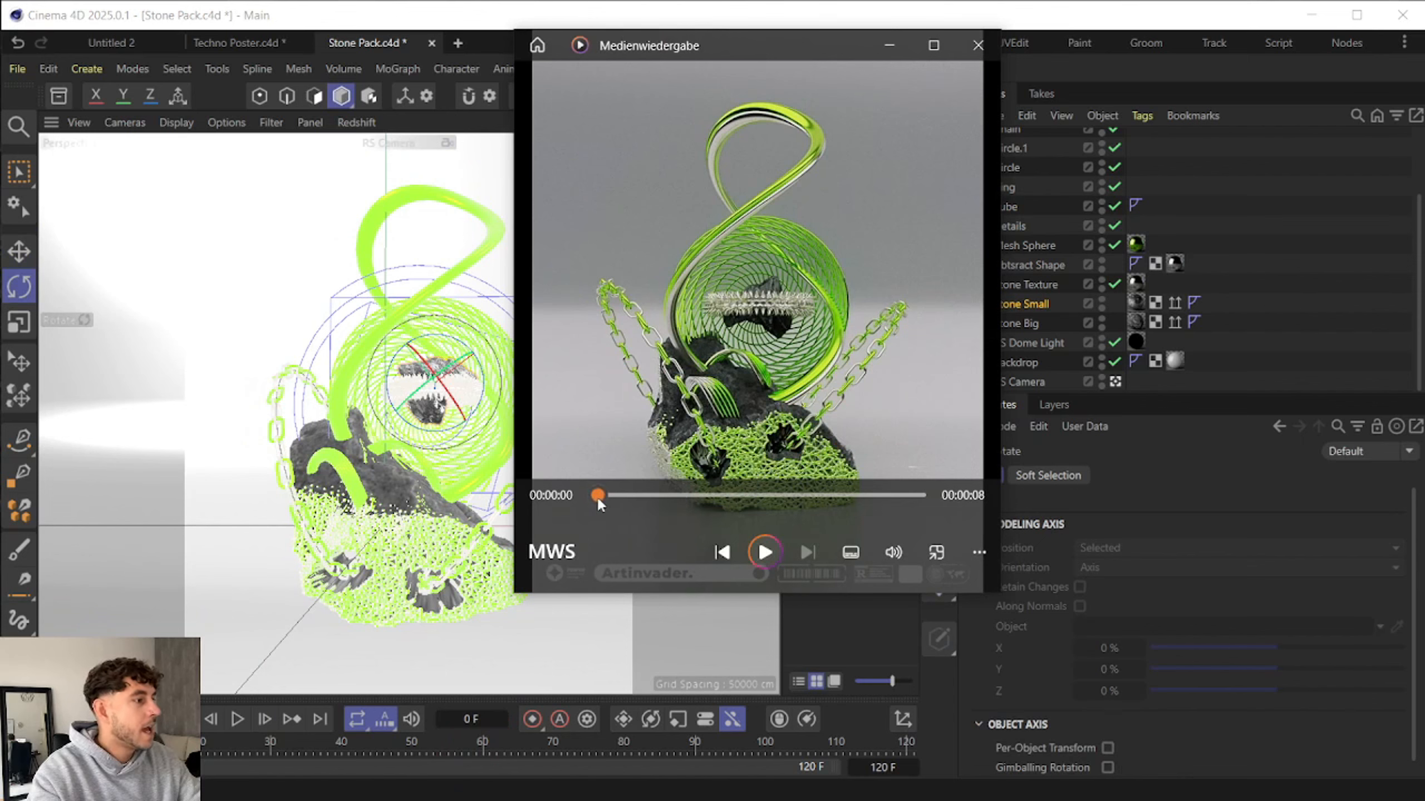
# - Scrub through the reference animation video to examine how the sculpture's parts move, and close the video
pyautogui.moveTo(598, 495); pyautogui.dragTo(866, 496)
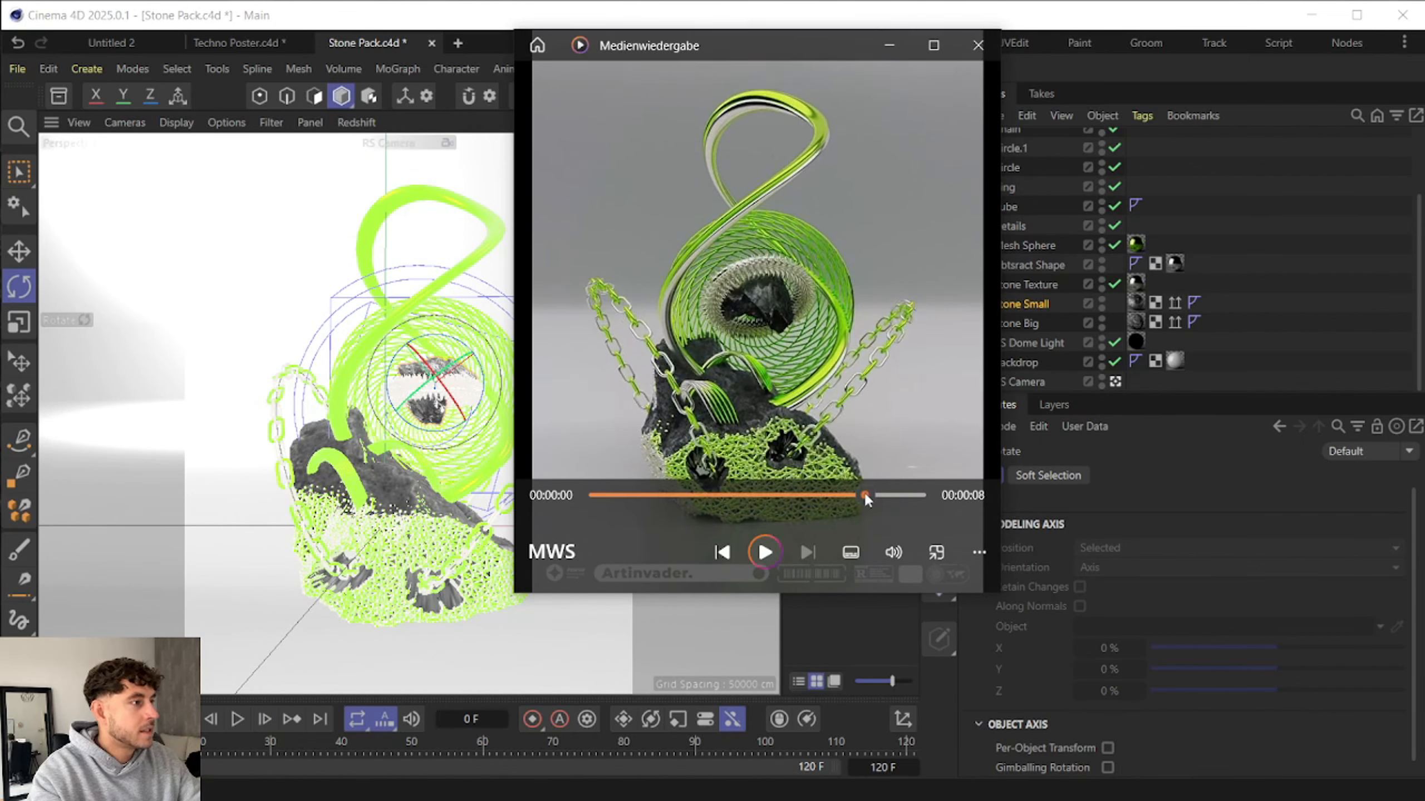
pyautogui.click(768, 560)
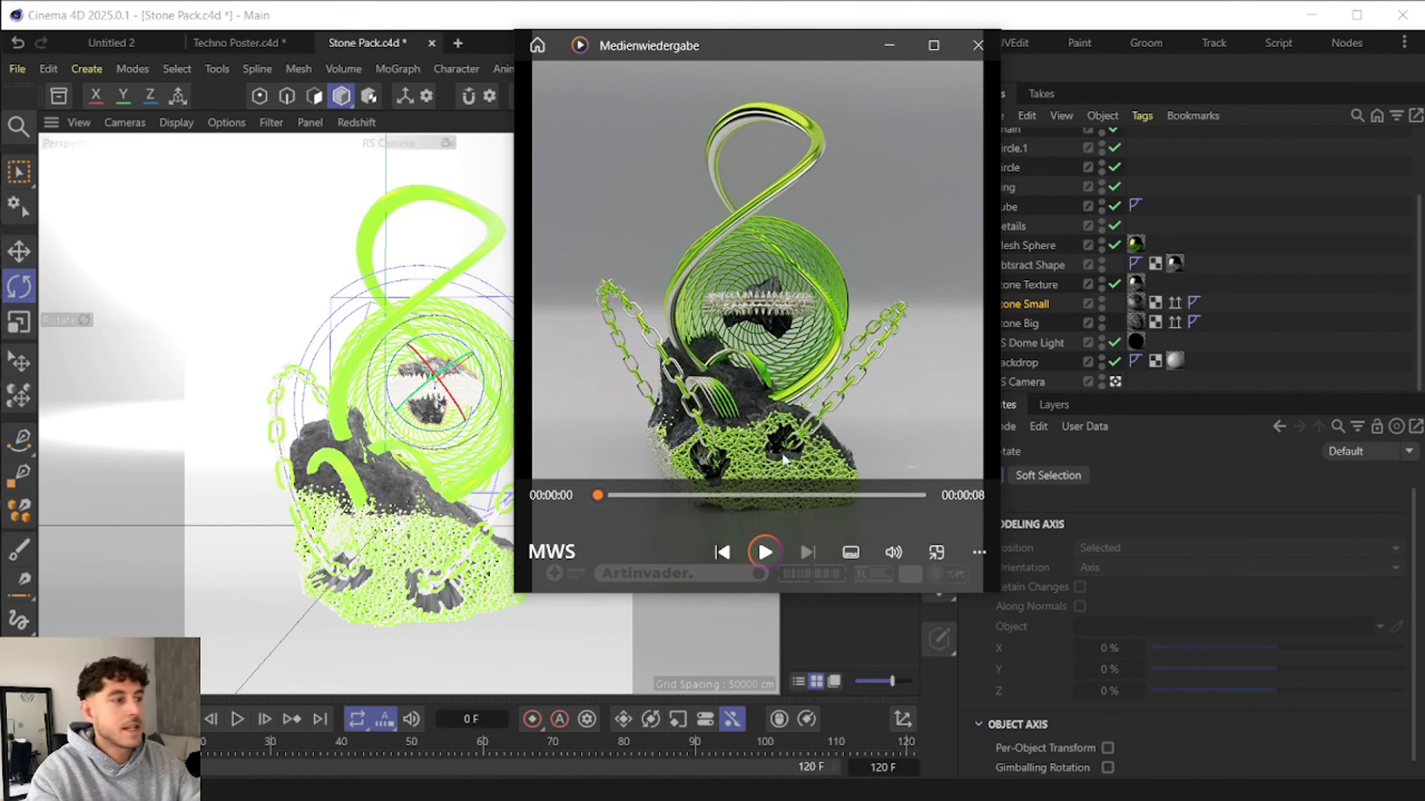
pyautogui.click(978, 45)
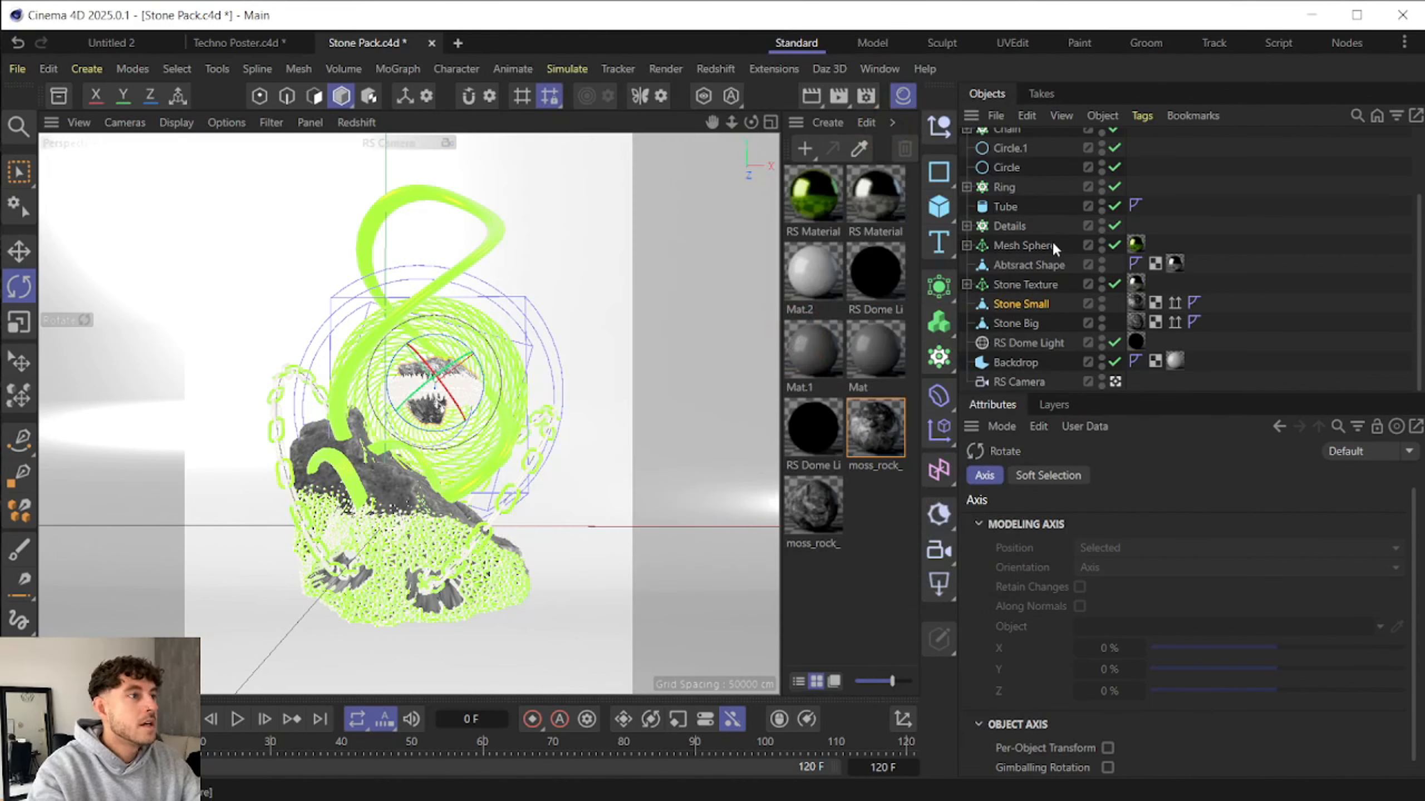
# - Set the angle of the Twist deformer inside the Mesh Sphere to 150° and keyframe it at frame 0
pyautogui.click(1048, 246)
pyautogui.click(966, 246)
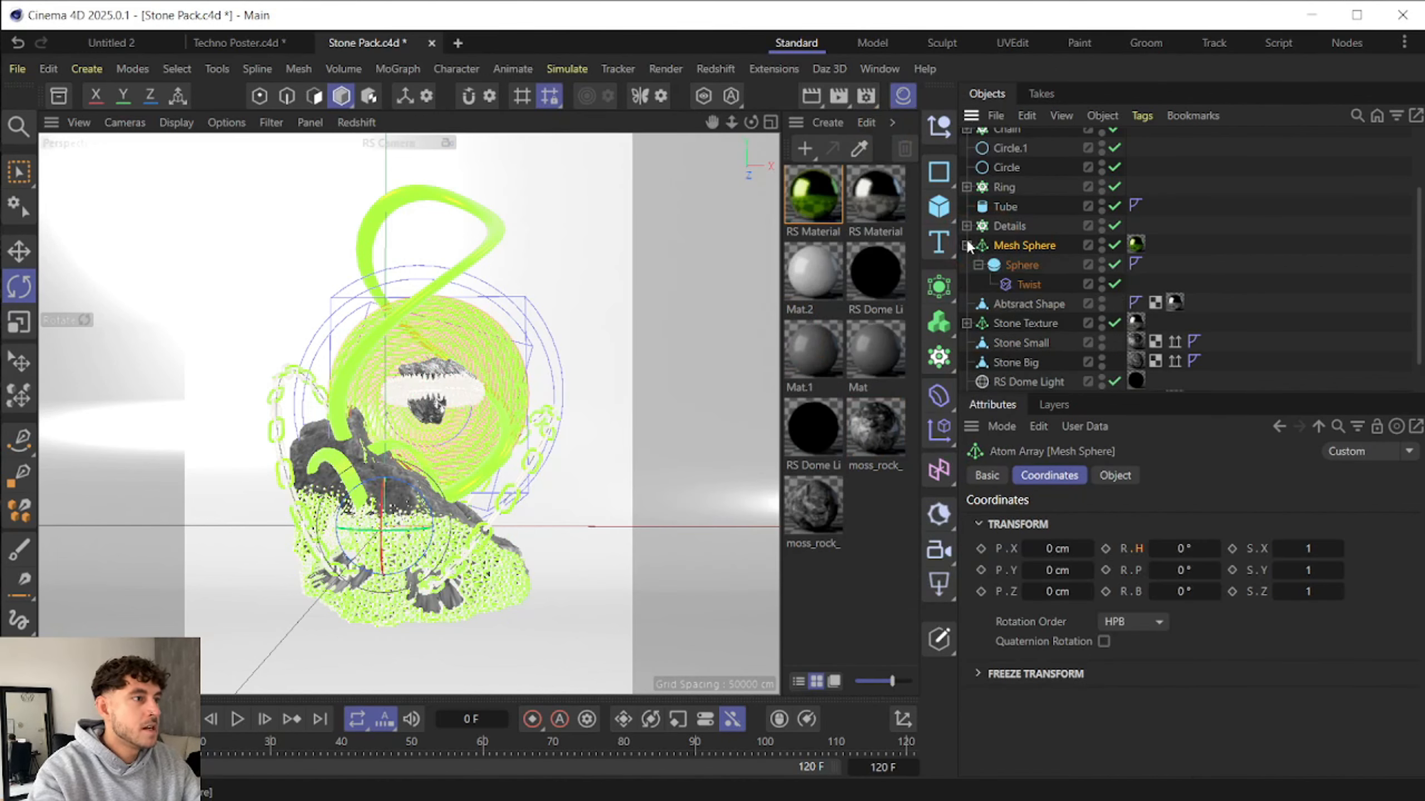
pyautogui.click(1029, 284)
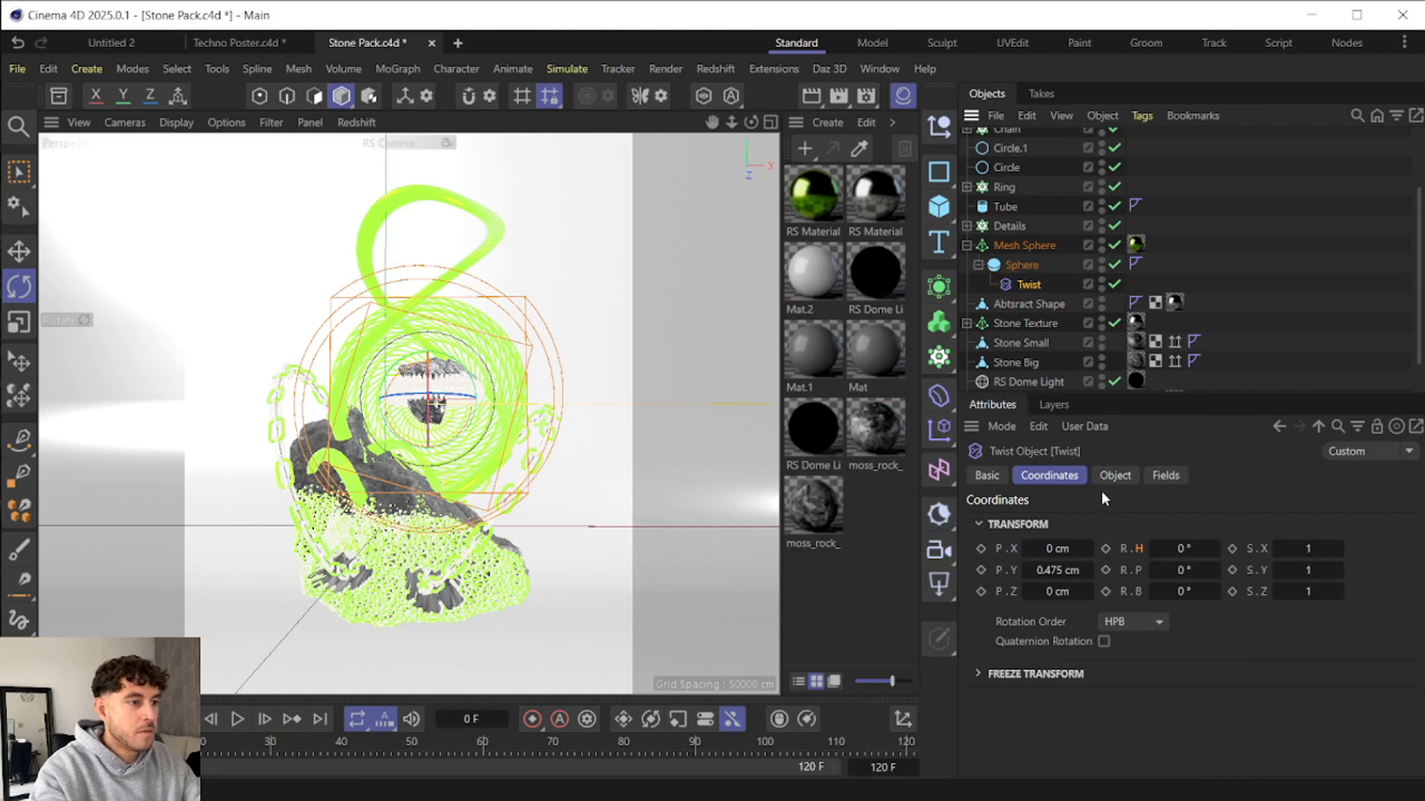
pyautogui.click(1114, 475)
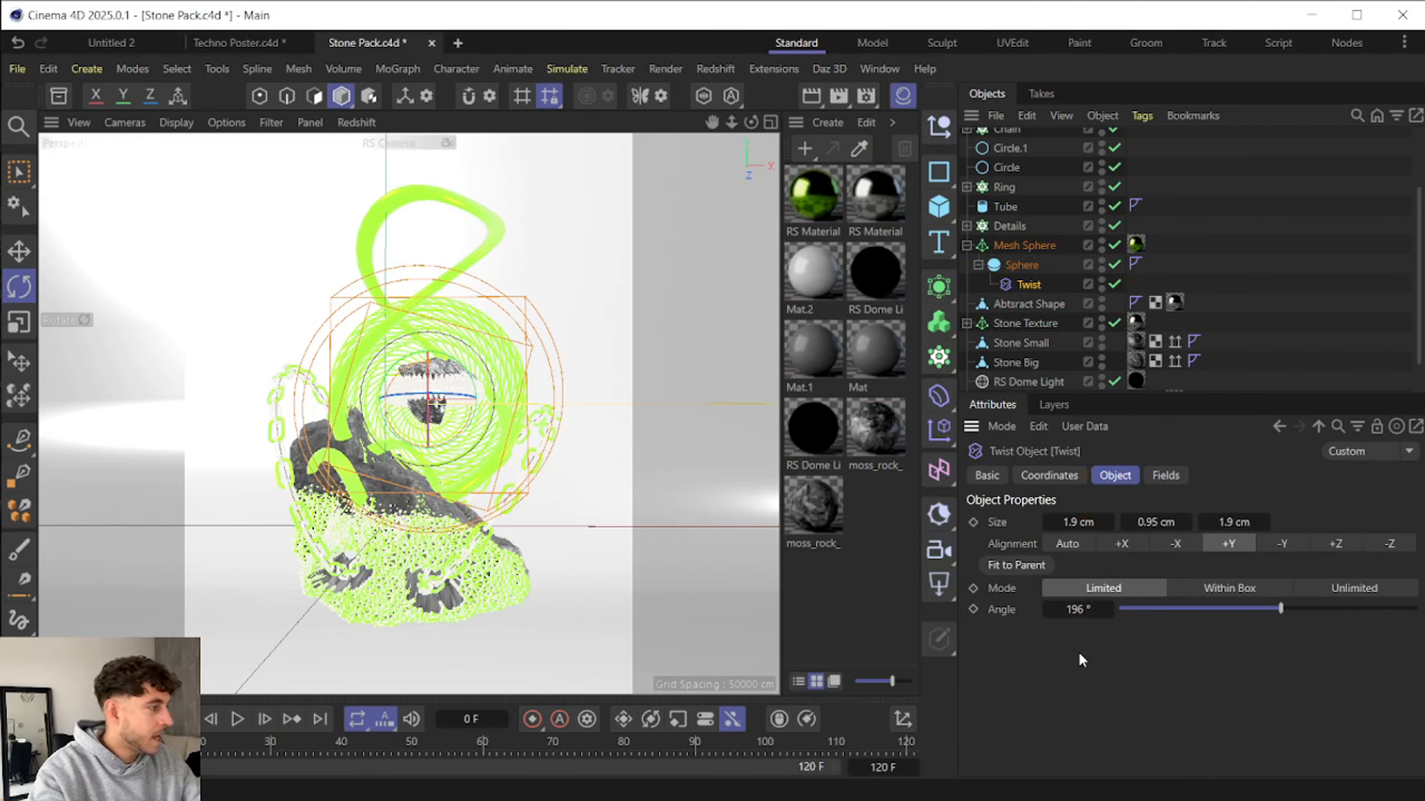
pyautogui.moveTo(1059, 611); pyautogui.dragTo(1340, 414)
pyautogui.write('15')
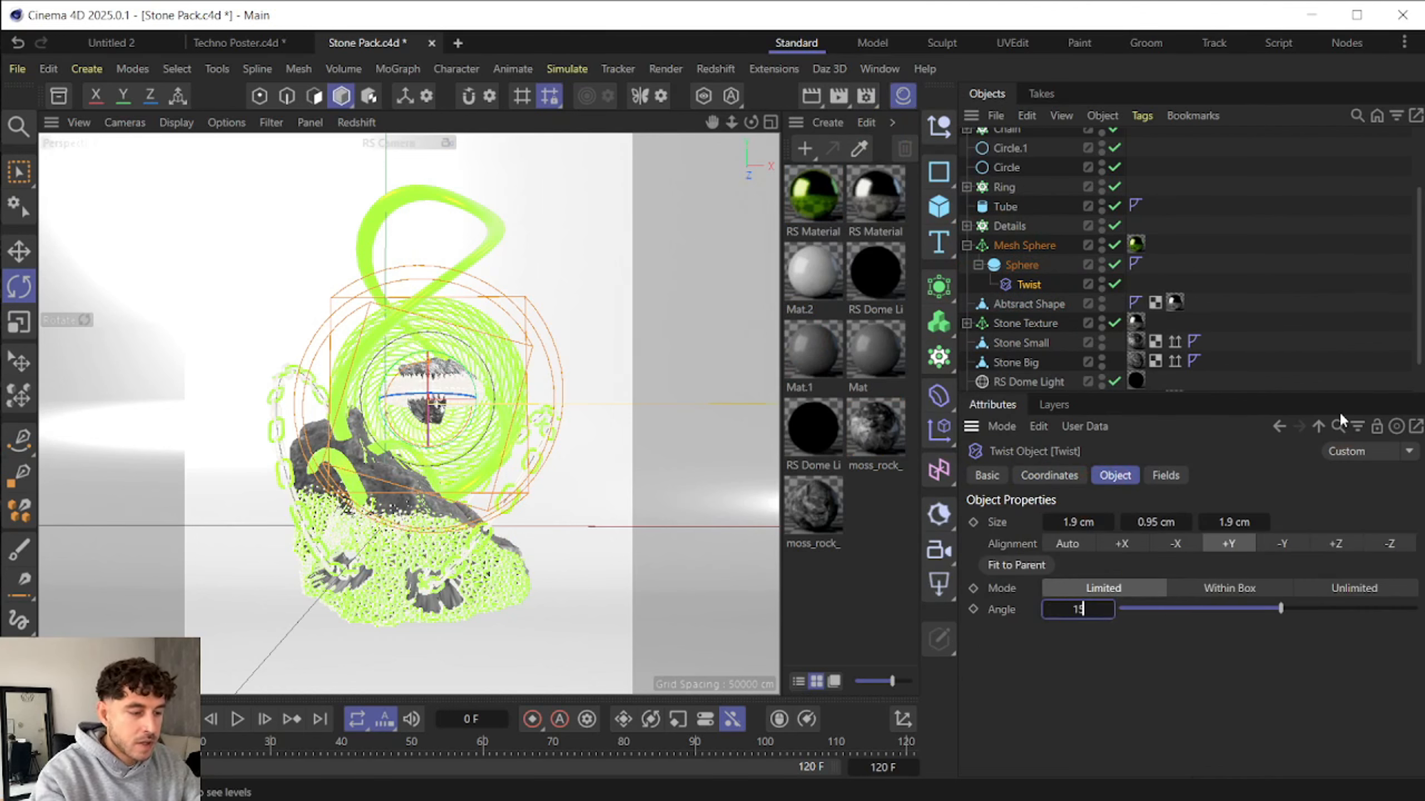
pyautogui.write('0')
pyautogui.press('Return')
pyautogui.click(974, 610)
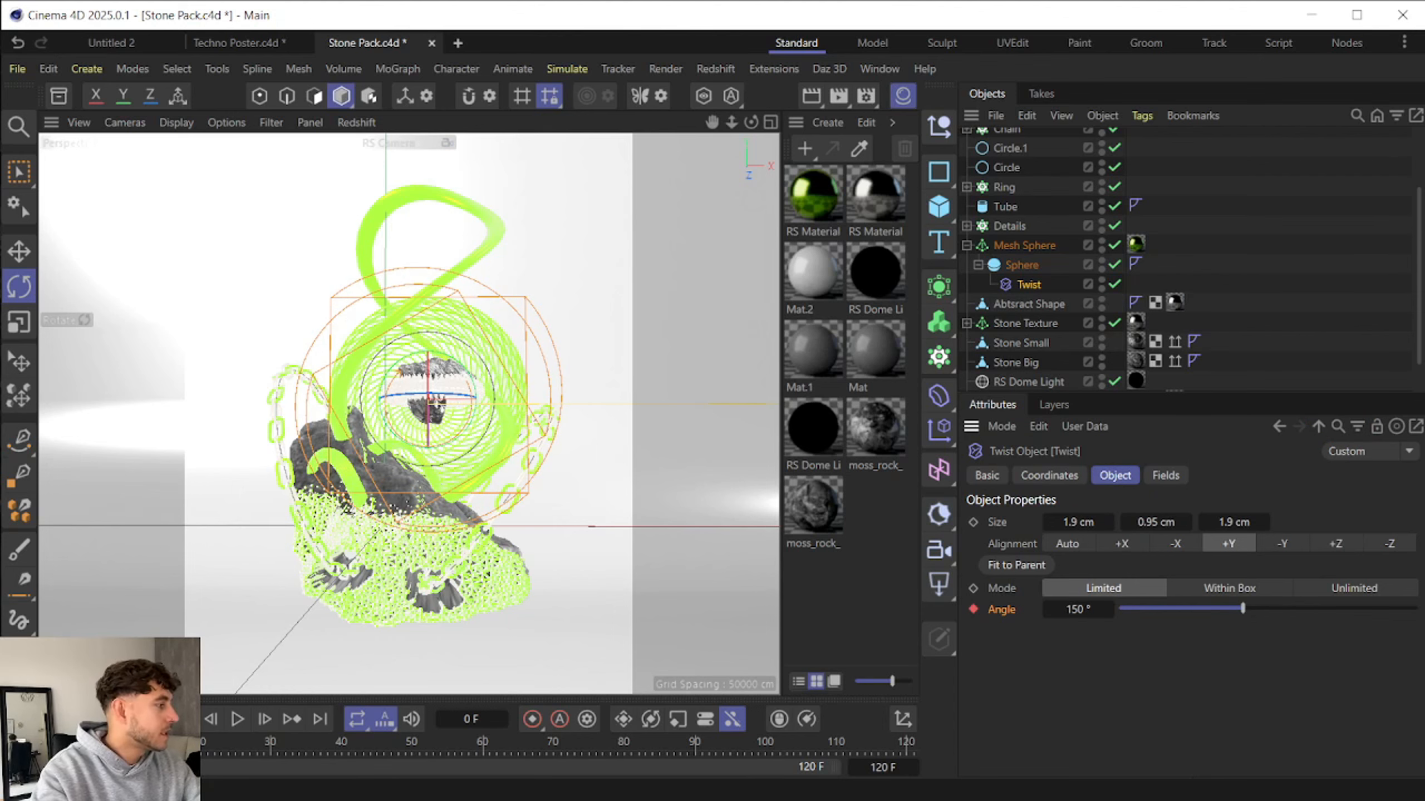
# - Keyframe the Twist deformer's angle at 200° on frame 120 and return to the start of the timeline
pyautogui.moveTo(58, 742); pyautogui.dragTo(950, 666)
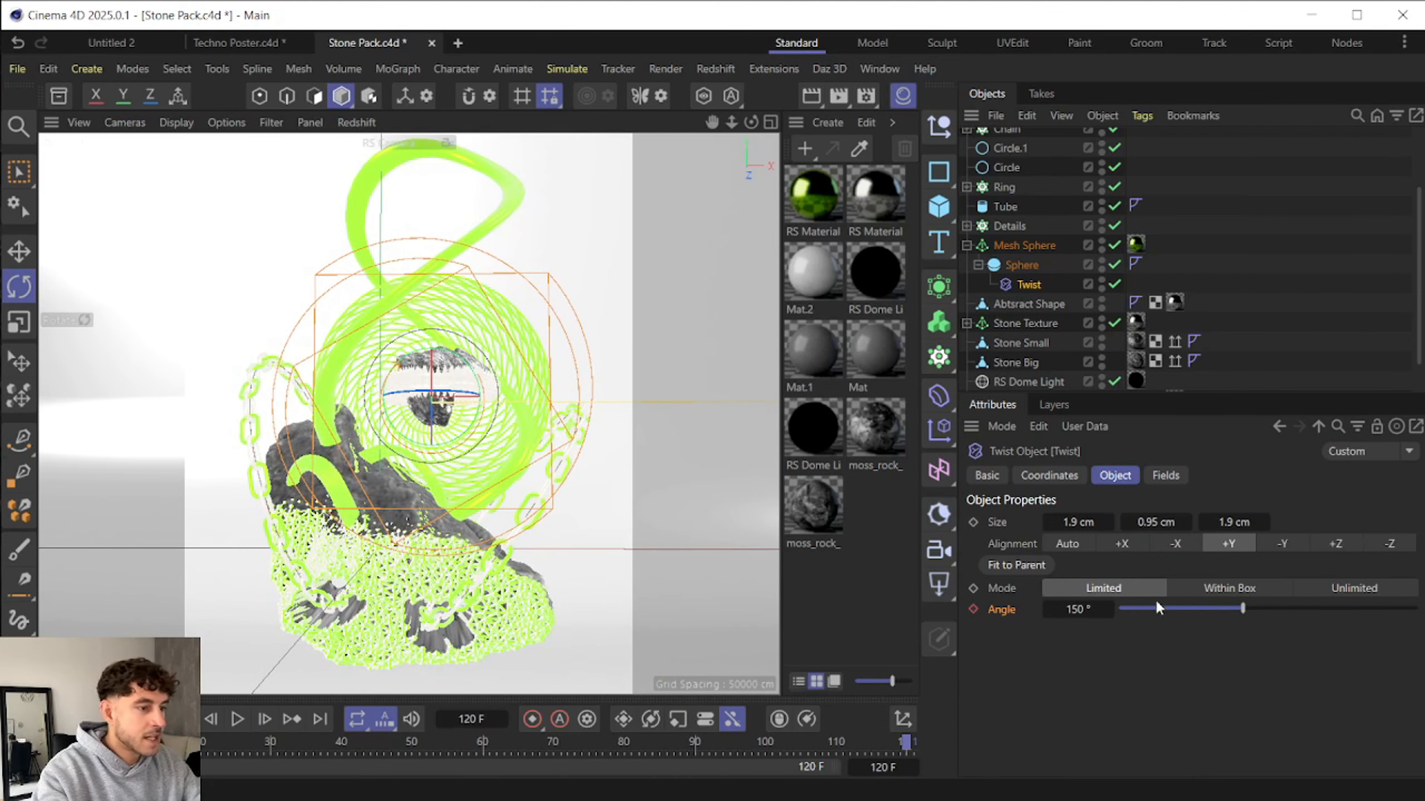
pyautogui.click(1068, 609)
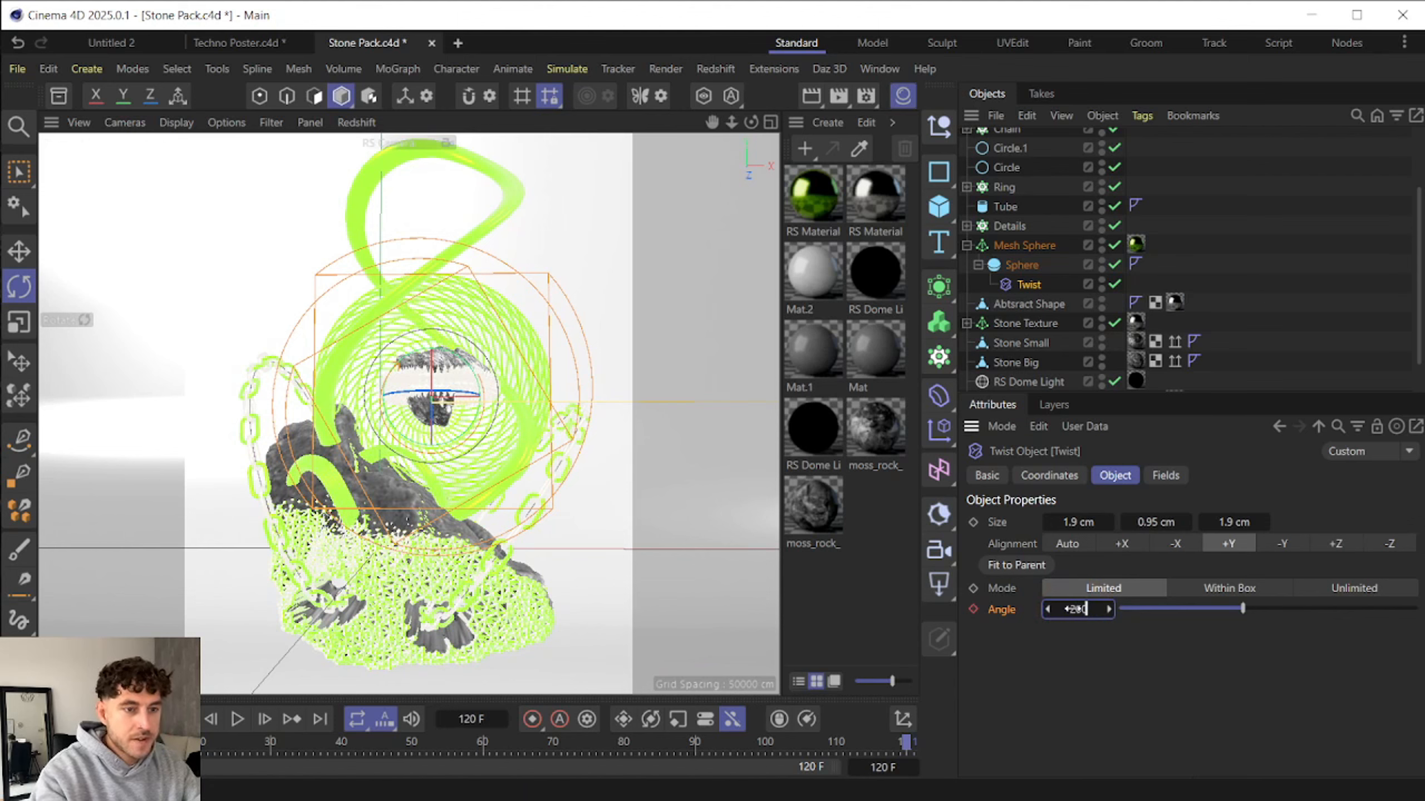
pyautogui.write('200')
pyautogui.press('Return')
pyautogui.click(973, 610)
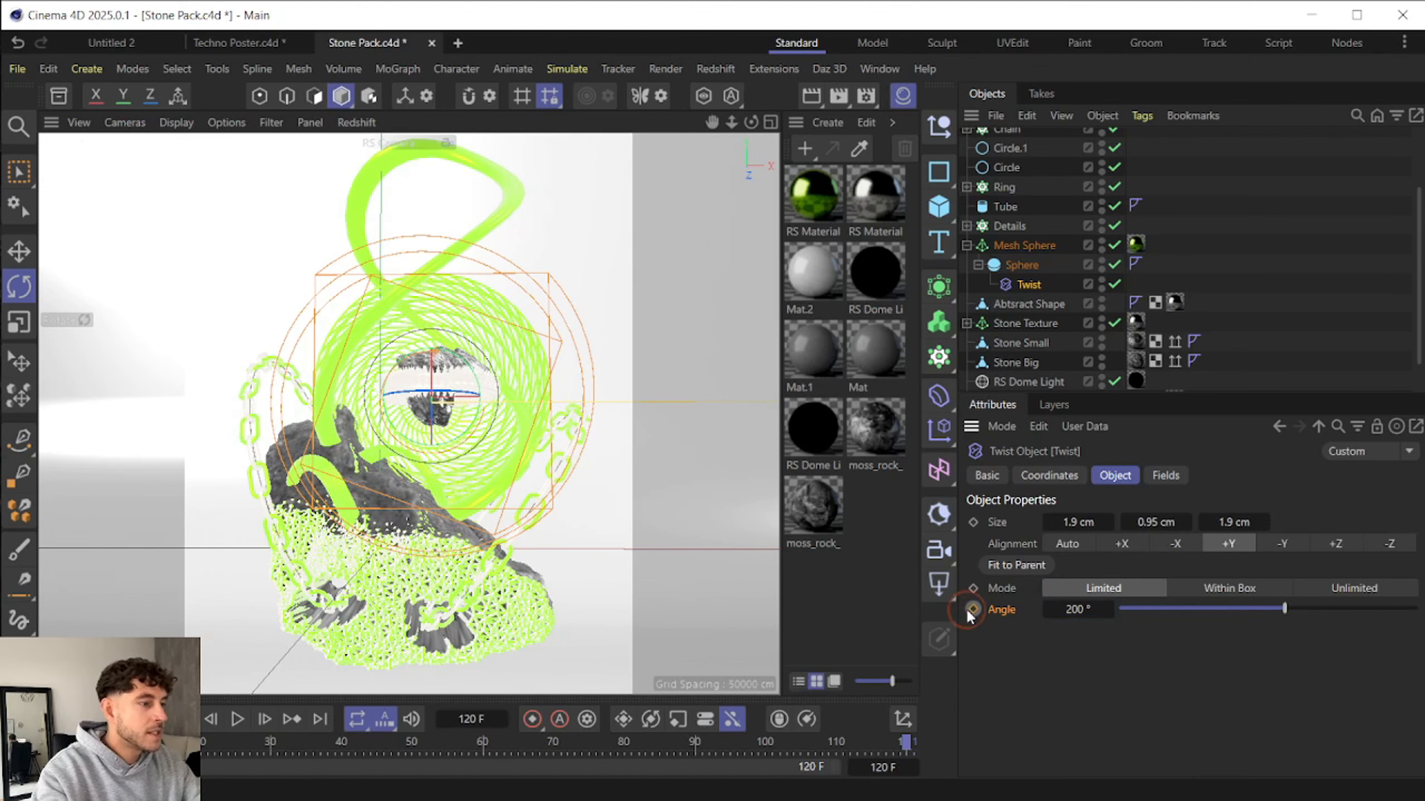
pyautogui.moveTo(911, 743); pyautogui.dragTo(58, 716)
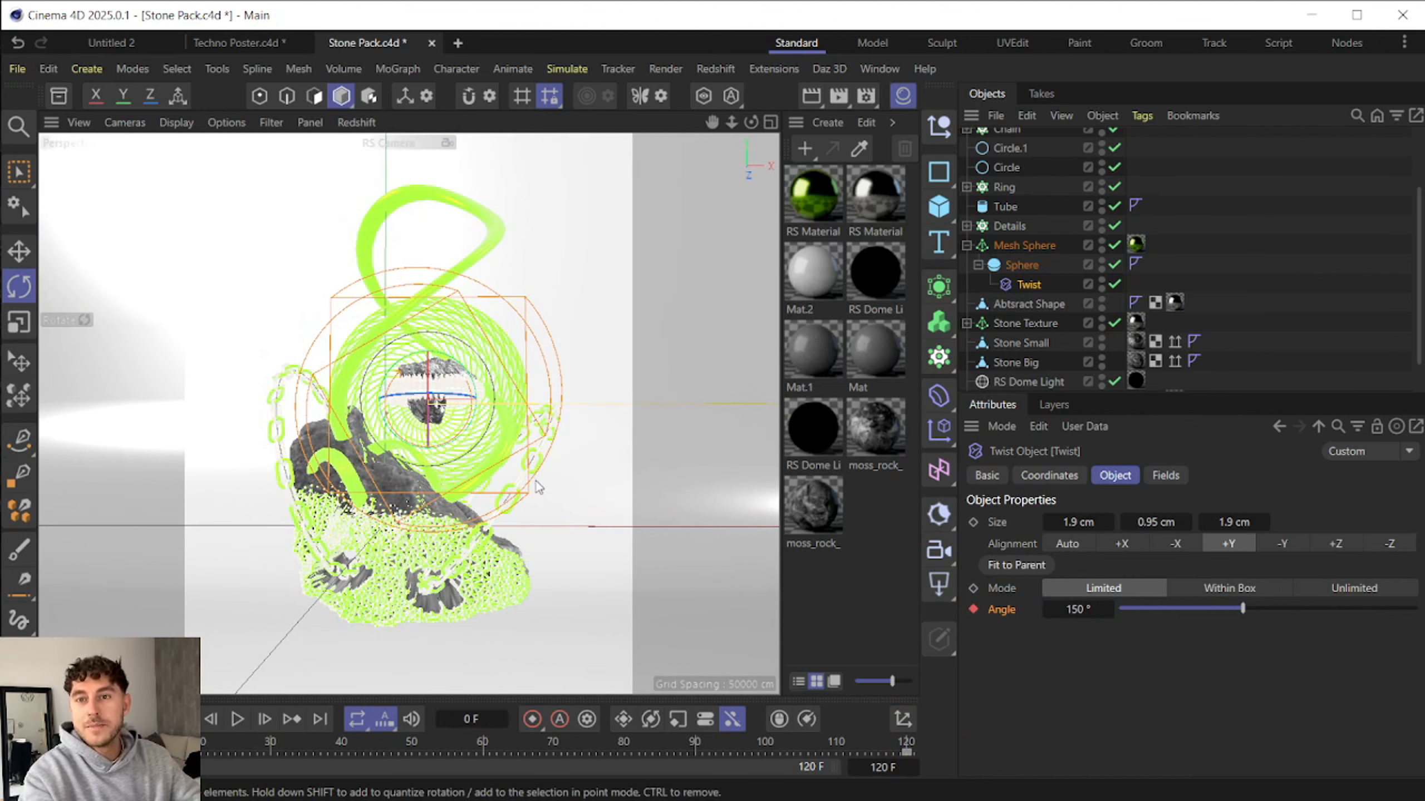
# - Open the F-Curve timeline and place its window over the viewport
pyautogui.click(879, 68)
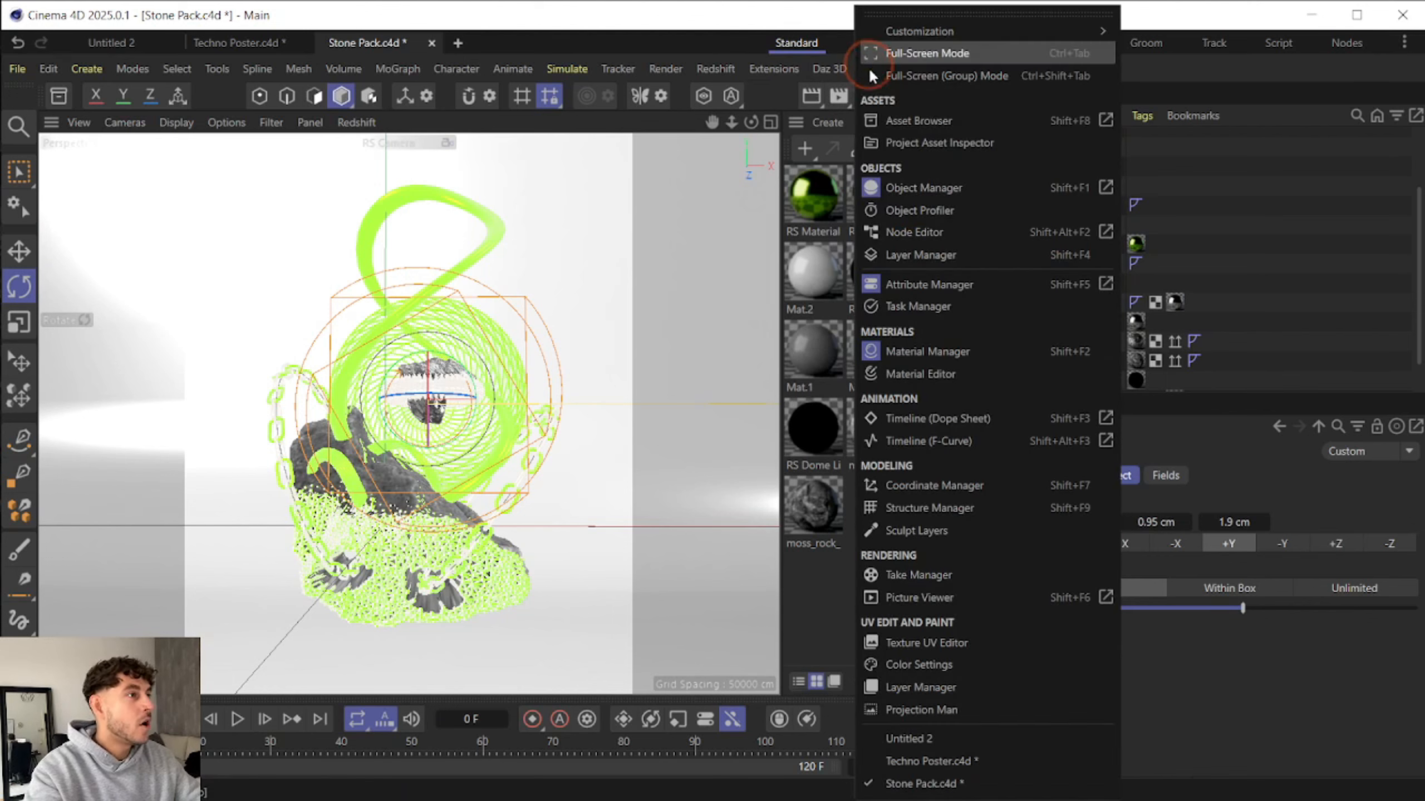
pyautogui.click(959, 442)
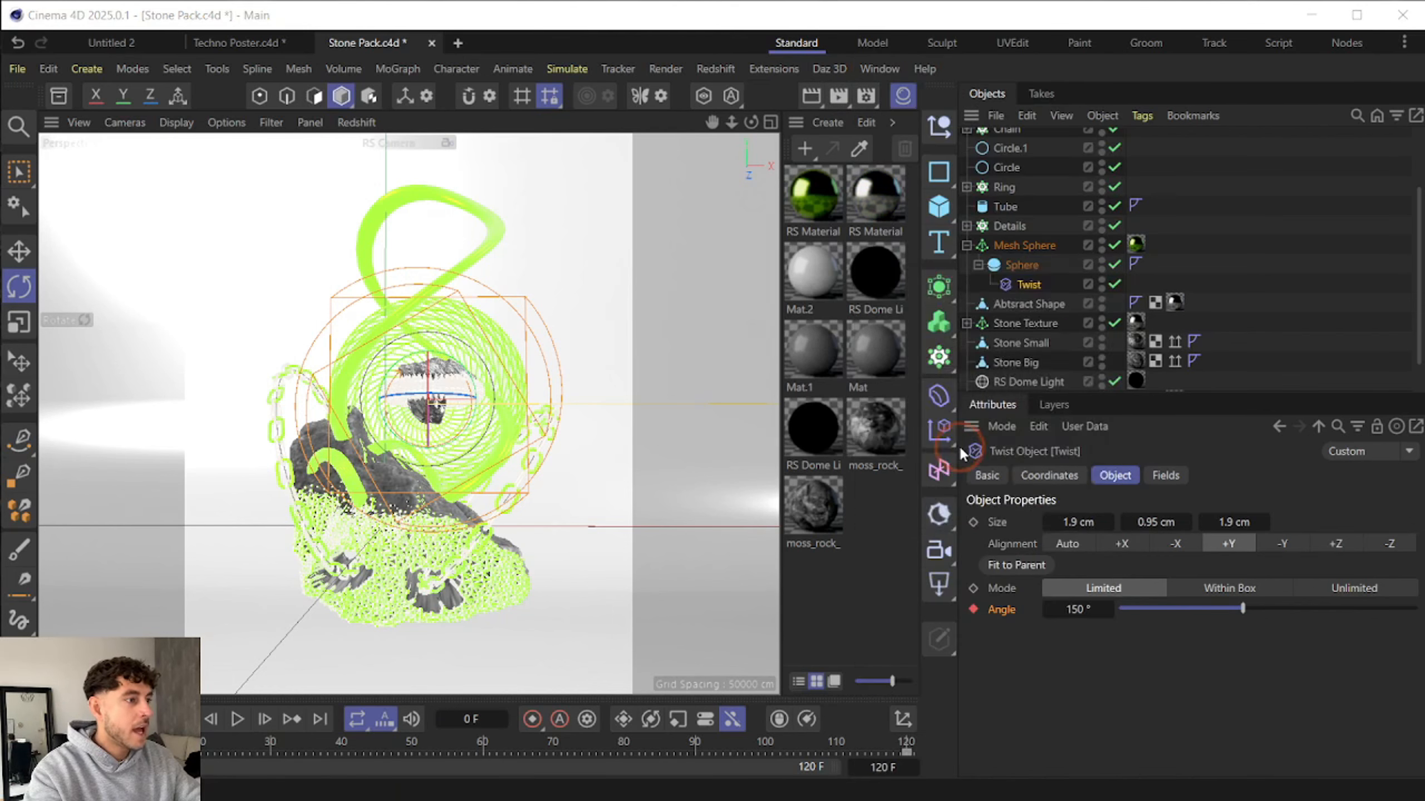
pyautogui.moveTo(897, 285); pyautogui.dragTo(483, 259)
# - Select all objects from Details.1 to RS Camera and set all their animation keys to linear interpolation
pyautogui.scroll(3, 1010, 163)
pyautogui.click(1003, 140)
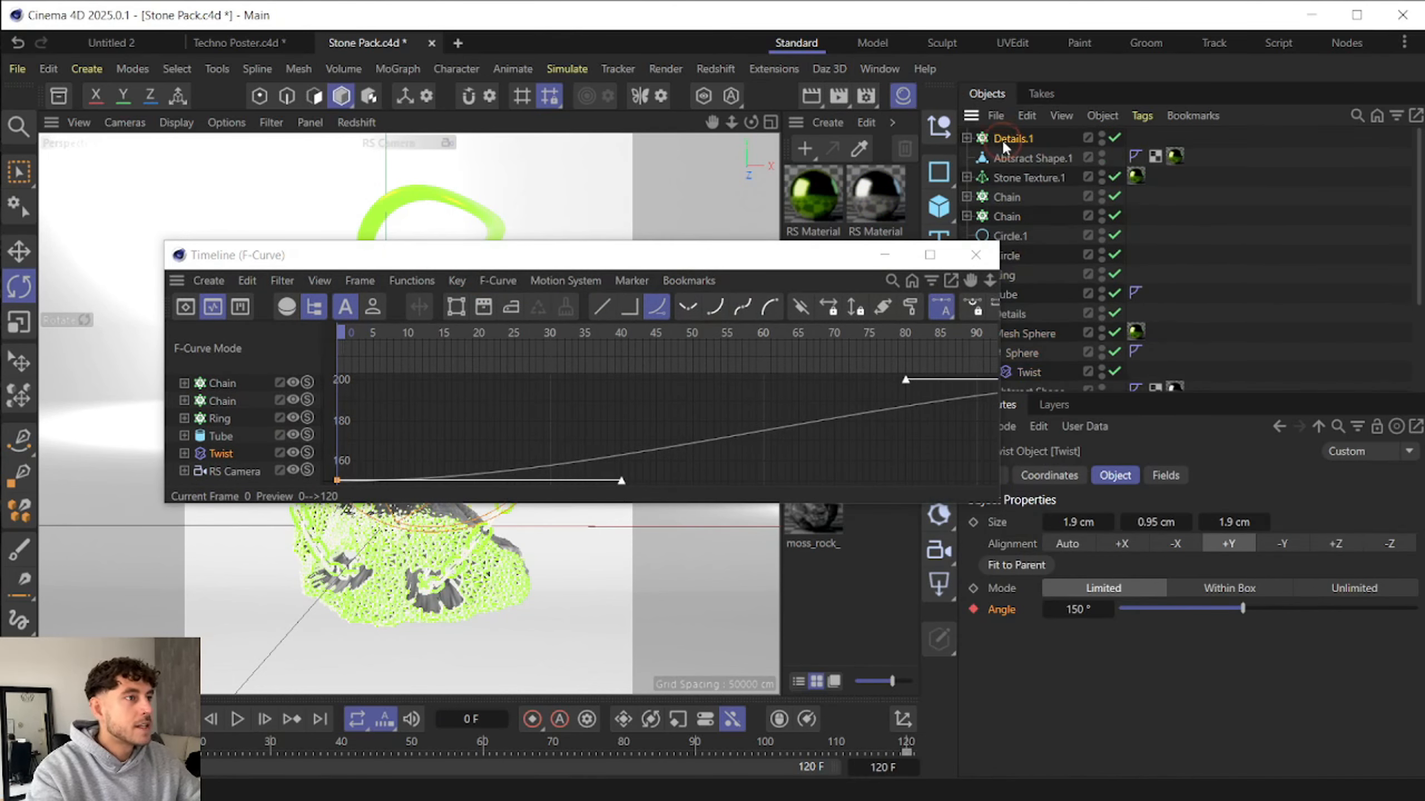
pyautogui.scroll(-4, 1032, 213)
pyautogui.keyDown('shift'); pyautogui.click(1023, 381); pyautogui.keyUp('shift')
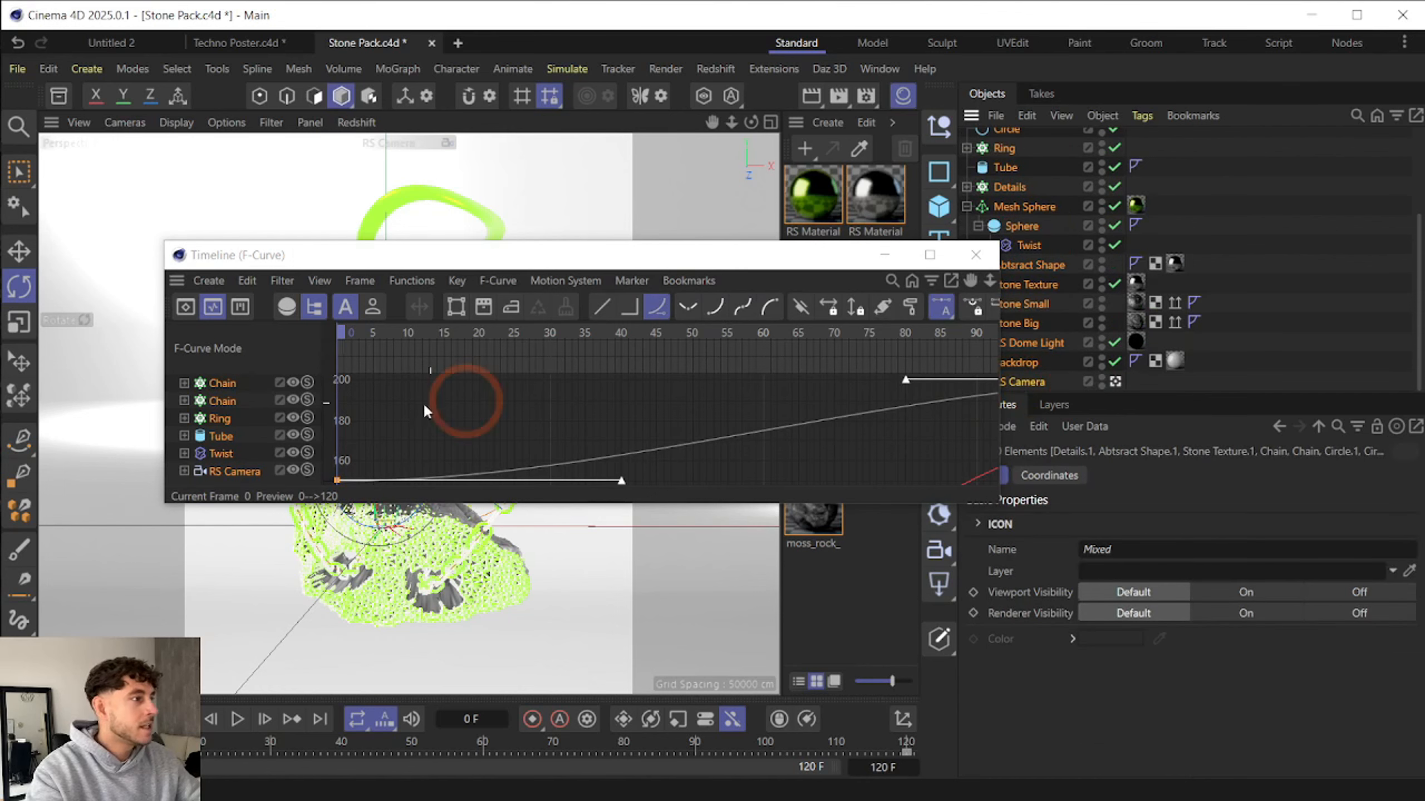
pyautogui.hotkey('ctrl', 'a')
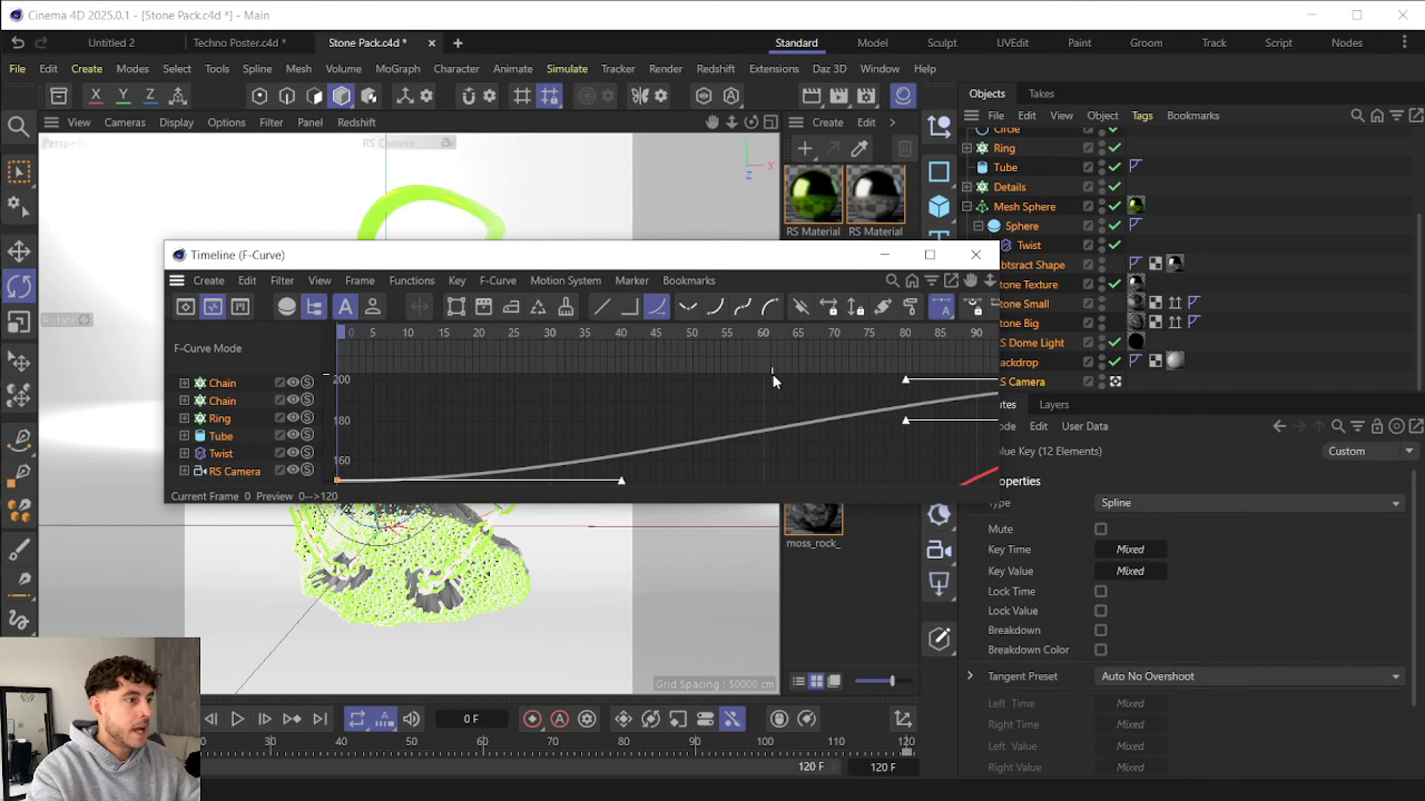
pyautogui.moveTo(626, 255); pyautogui.dragTo(833, 222)
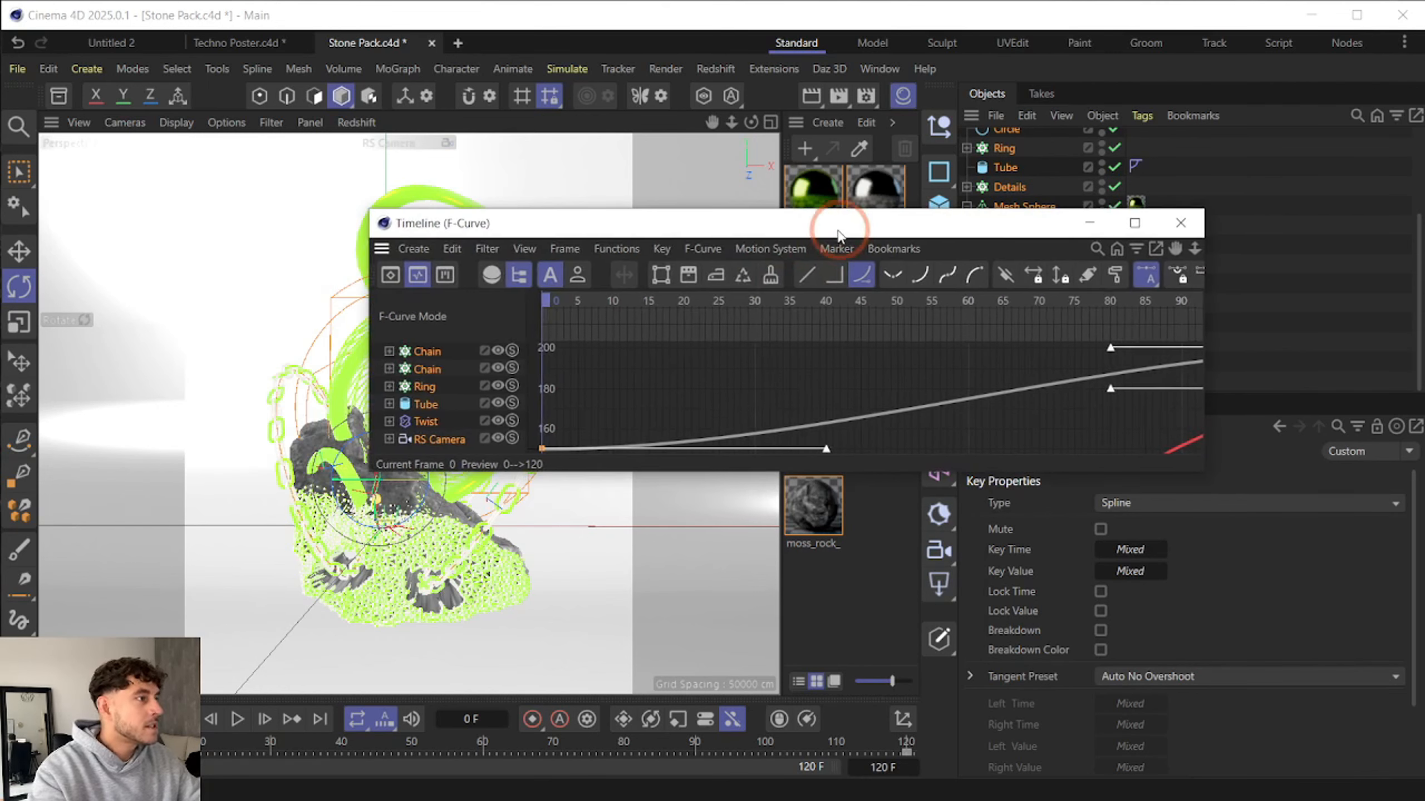
pyautogui.click(810, 275)
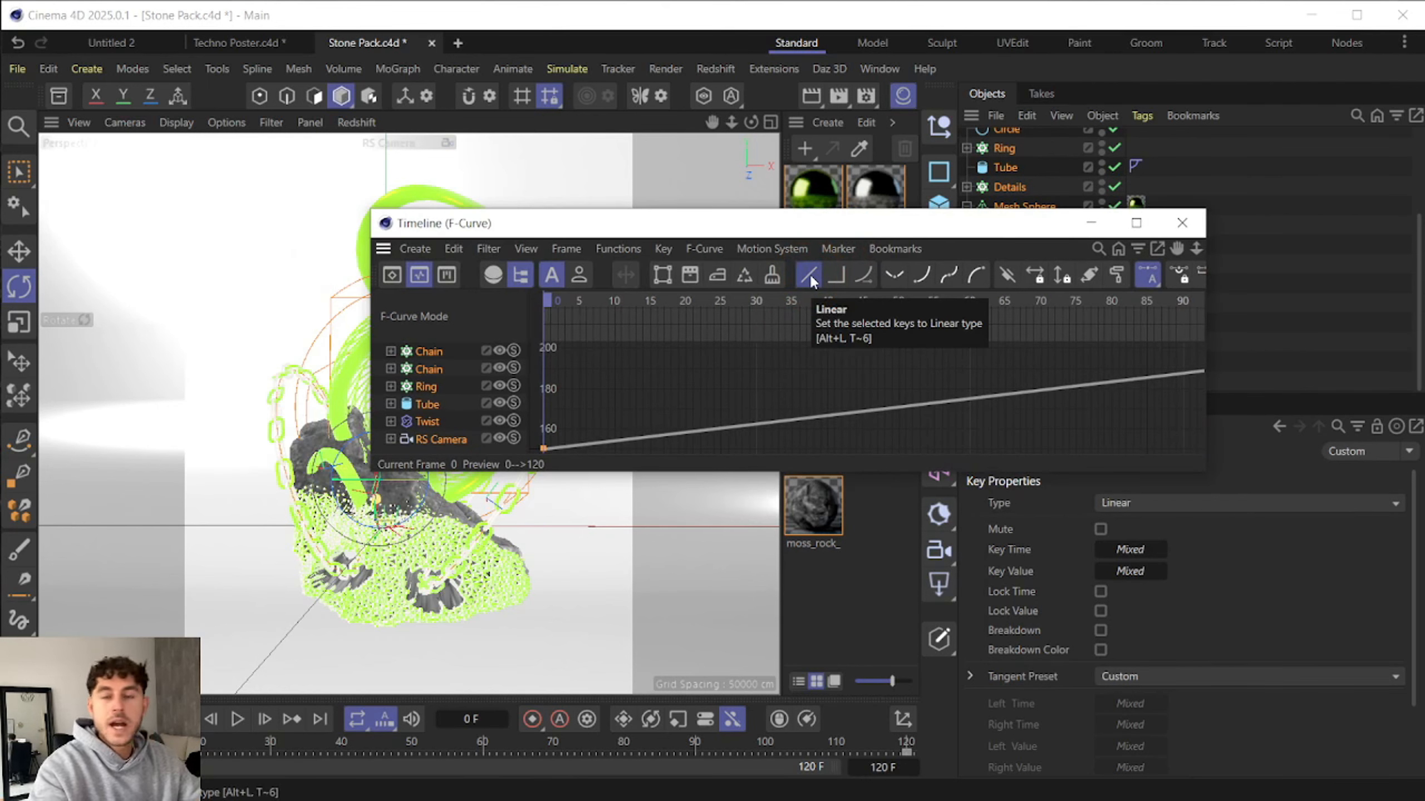